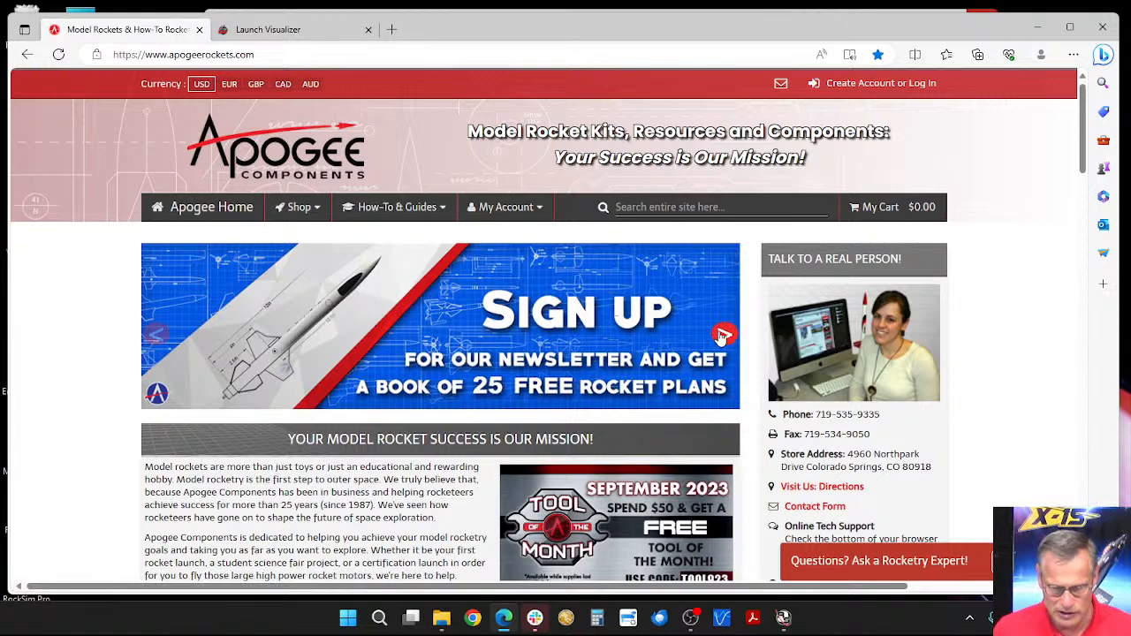
Step: Browse the rotating promotional banners on the Apogee Components home page, including RockSim Version 10 and Launch Visualizer
{"action": "left_click", "coordinate": [722, 335]}
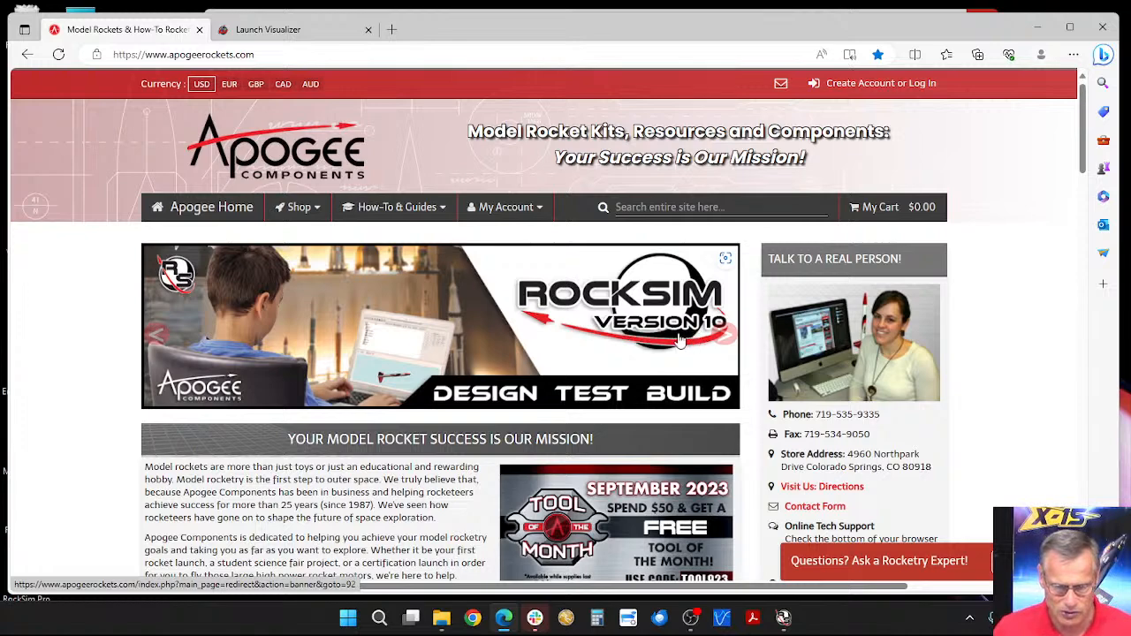
{"action": "scroll", "coordinate": [640, 322], "scroll_direction": "down", "scroll_amount": 3}
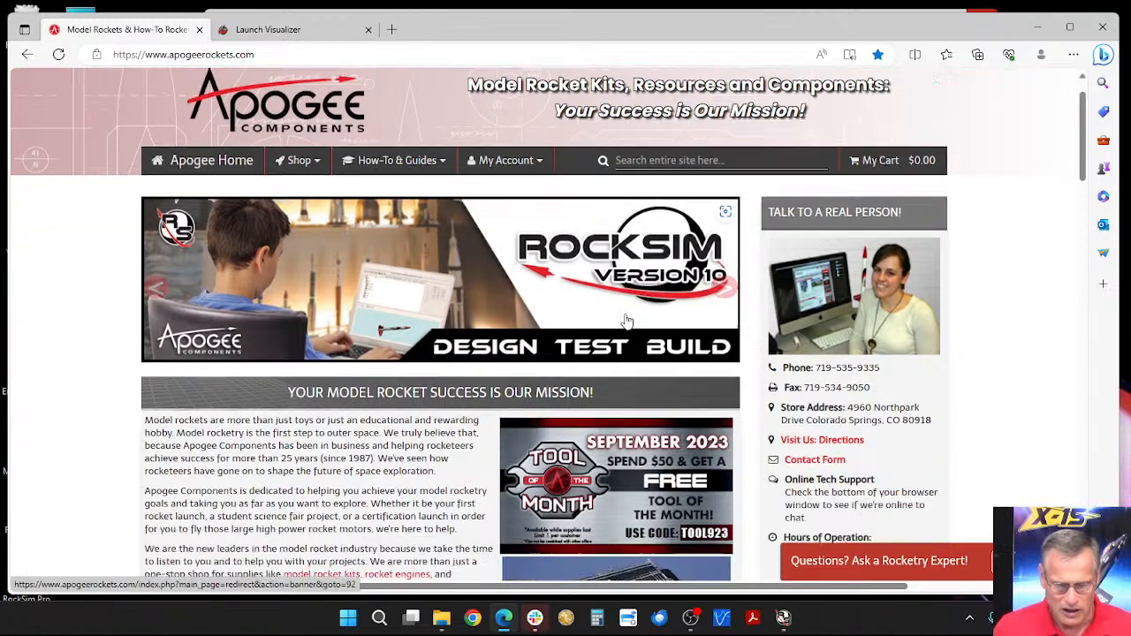
{"action": "scroll", "coordinate": [686, 271], "scroll_direction": "up", "scroll_amount": 3}
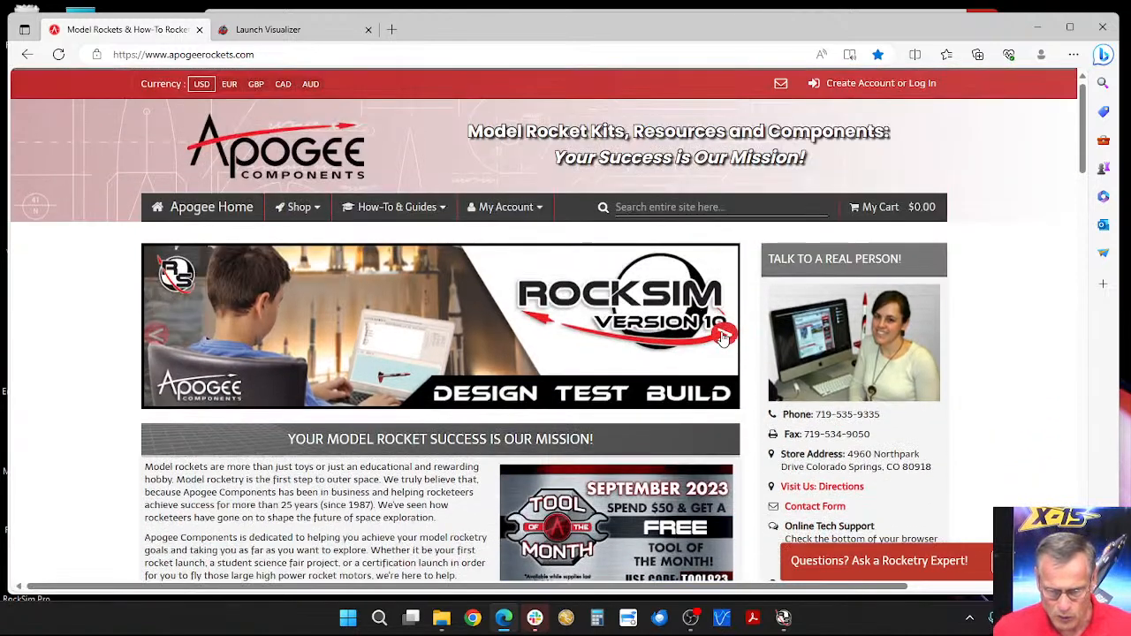
{"action": "left_click", "coordinate": [725, 334]}
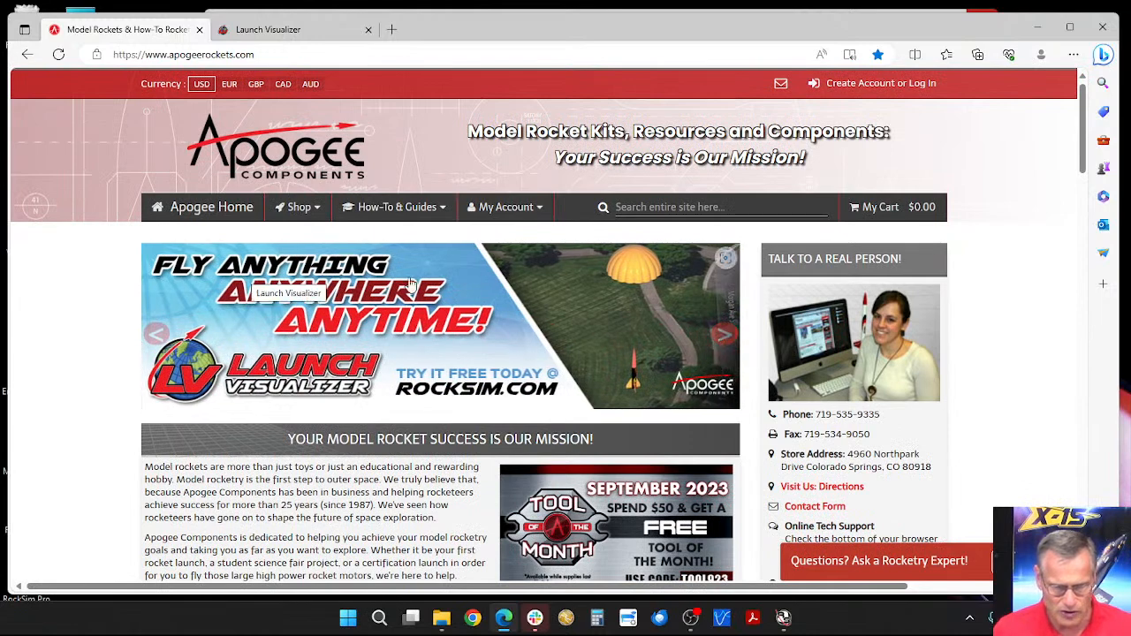
{"action": "left_click", "coordinate": [725, 335]}
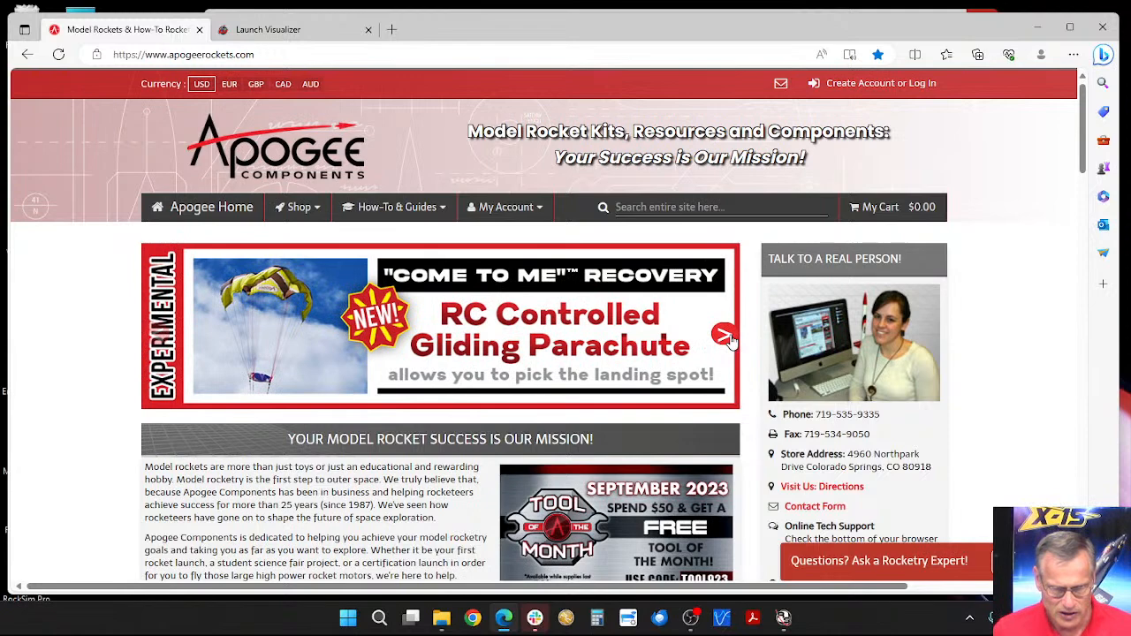
{"action": "left_click", "coordinate": [726, 336]}
{"action": "left_click", "coordinate": [726, 336]}
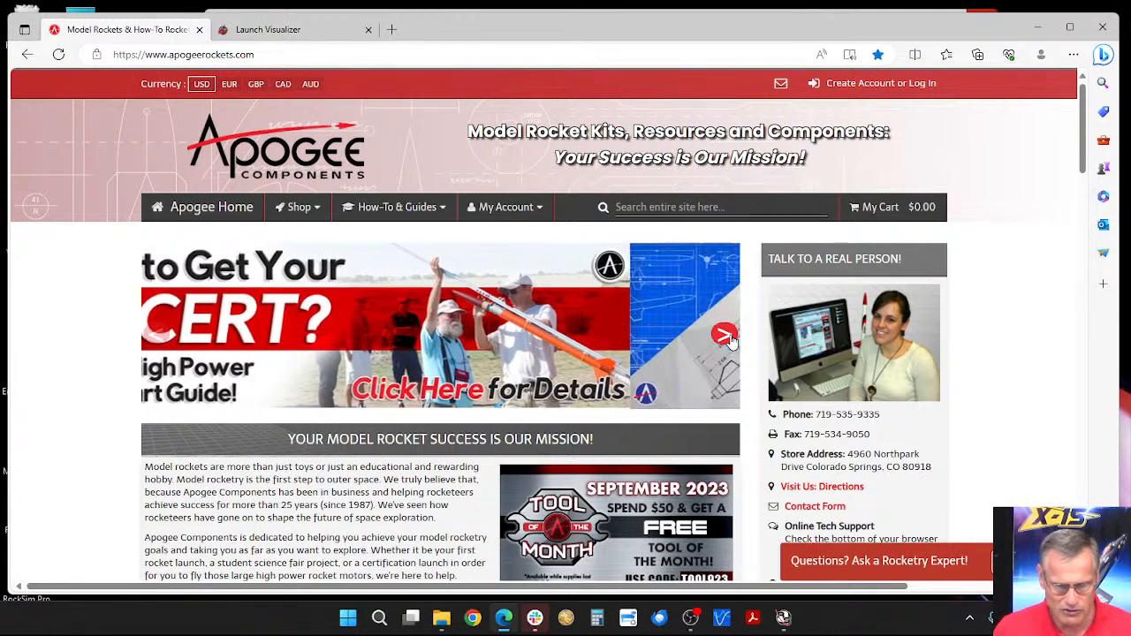
{"action": "left_click", "coordinate": [729, 338]}
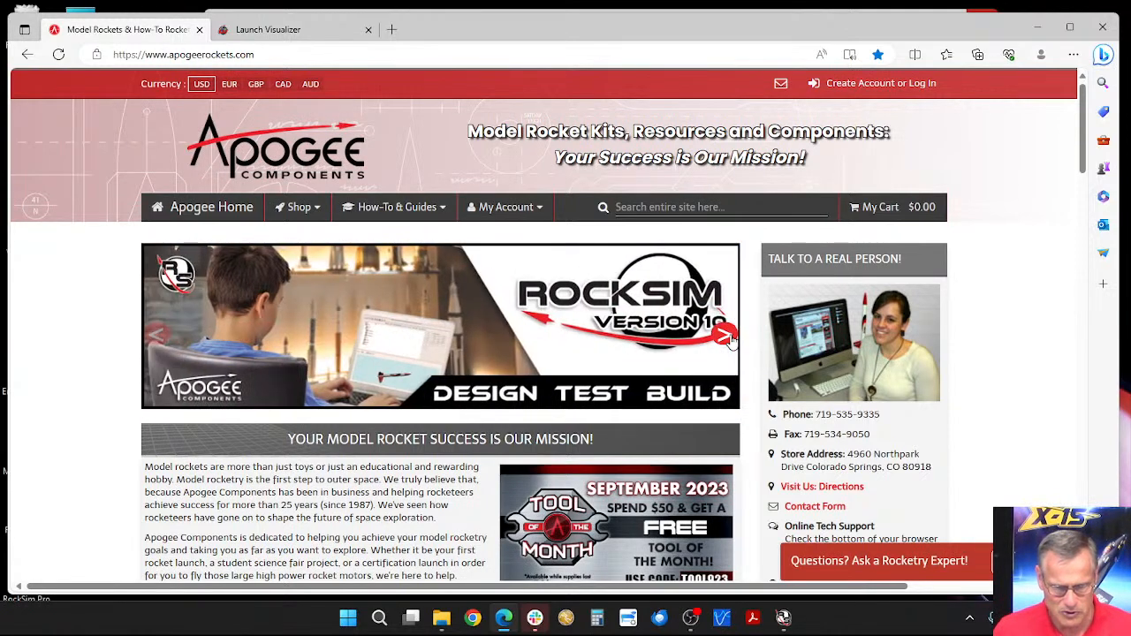
Step: Open the RockSim live training page from the home page's free weekly training section
{"action": "scroll", "coordinate": [474, 362], "scroll_direction": "down", "scroll_amount": 5}
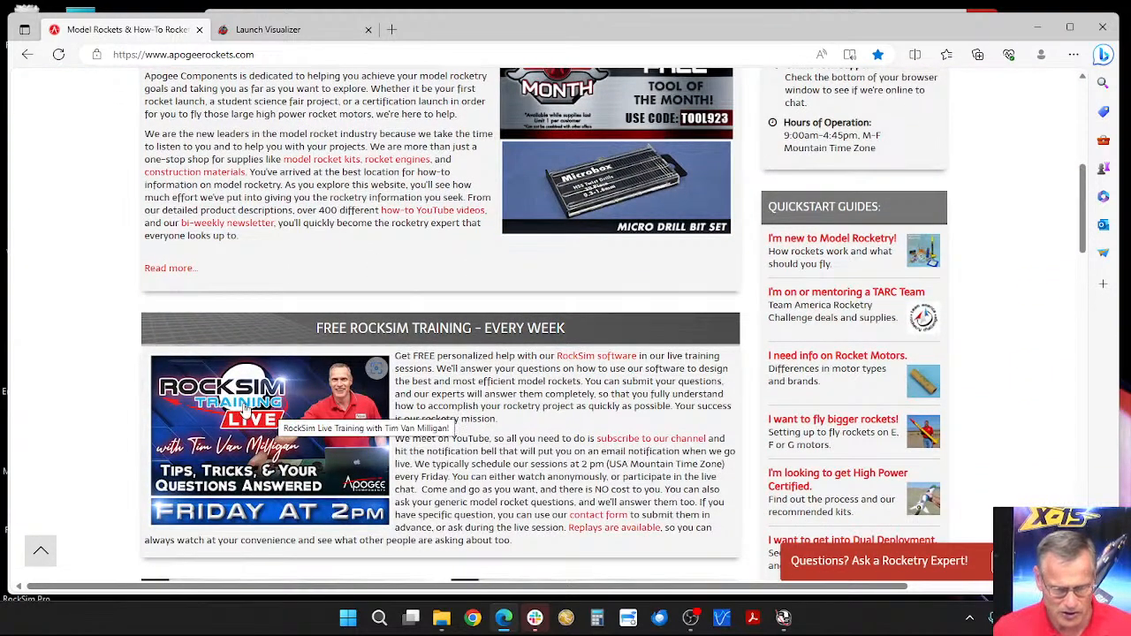
{"action": "scroll", "coordinate": [252, 440], "scroll_direction": "down", "scroll_amount": 2}
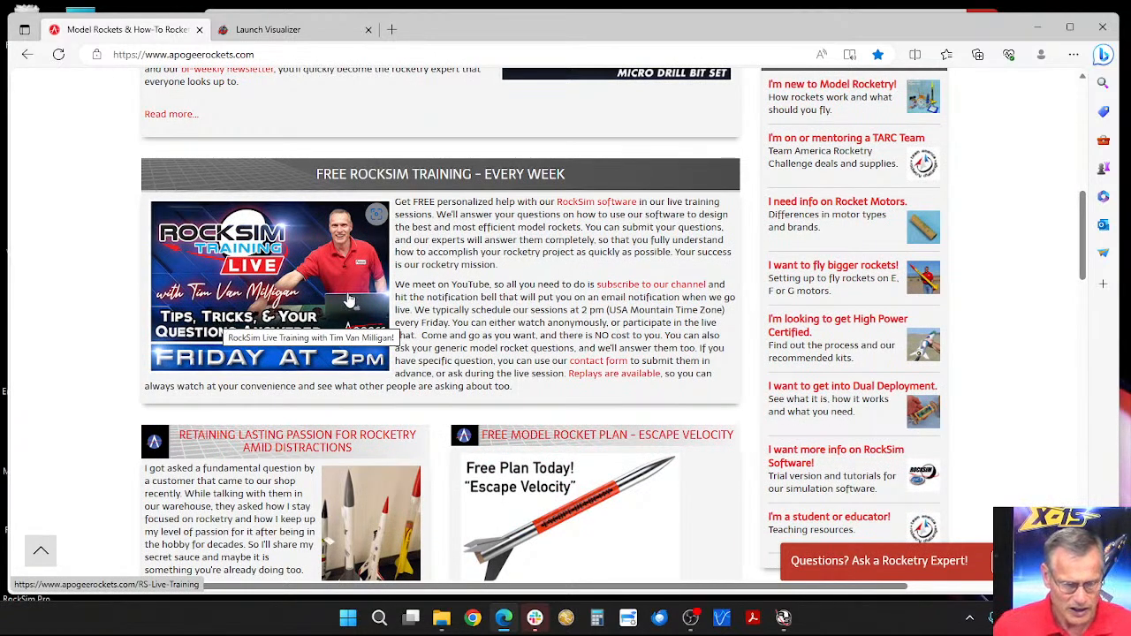
{"action": "left_click", "coordinate": [281, 281]}
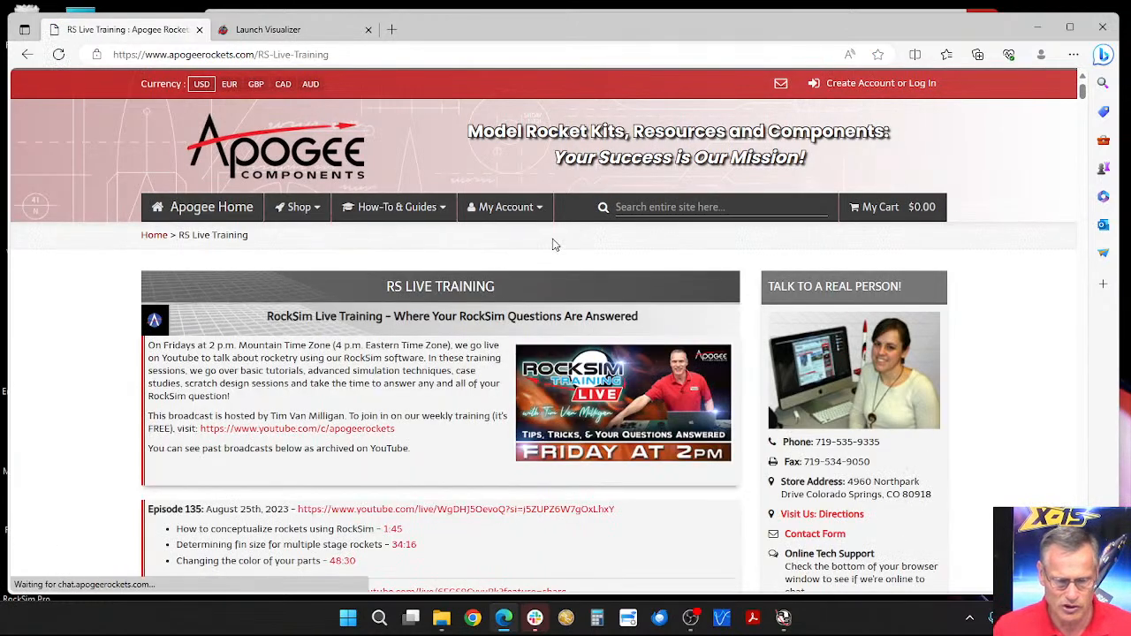
Step: Review the Episode 135 topics, highlighting those on conceptualizing rockets and determining fin size for multiple stage rockets
{"action": "scroll", "coordinate": [456, 280], "scroll_direction": "down", "scroll_amount": 2}
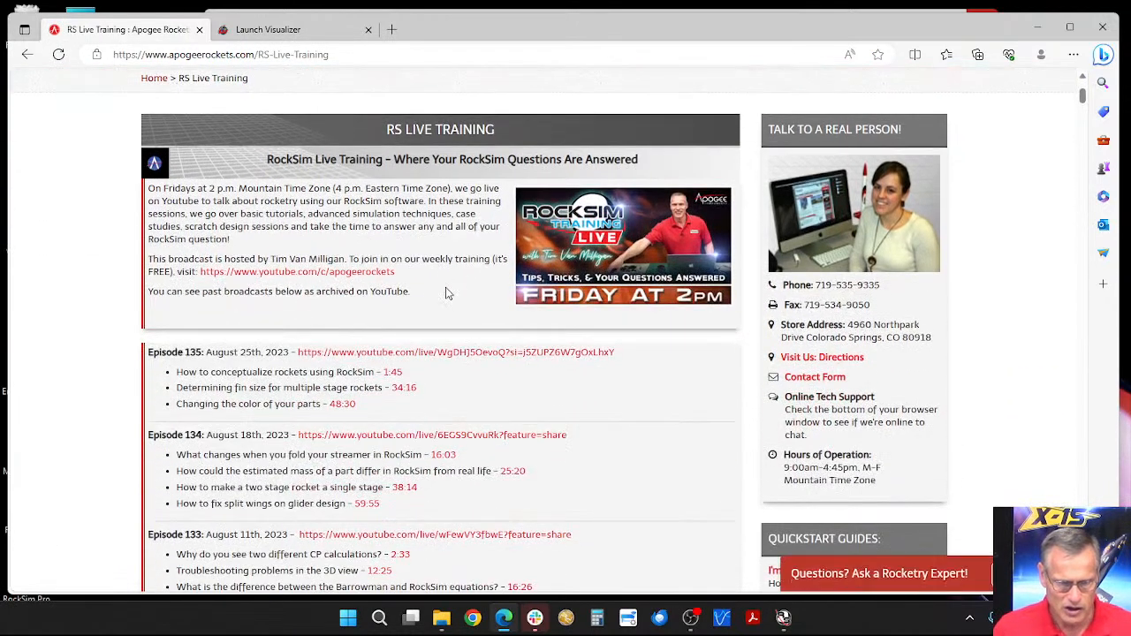
{"action": "scroll", "coordinate": [447, 294], "scroll_direction": "down", "scroll_amount": 1}
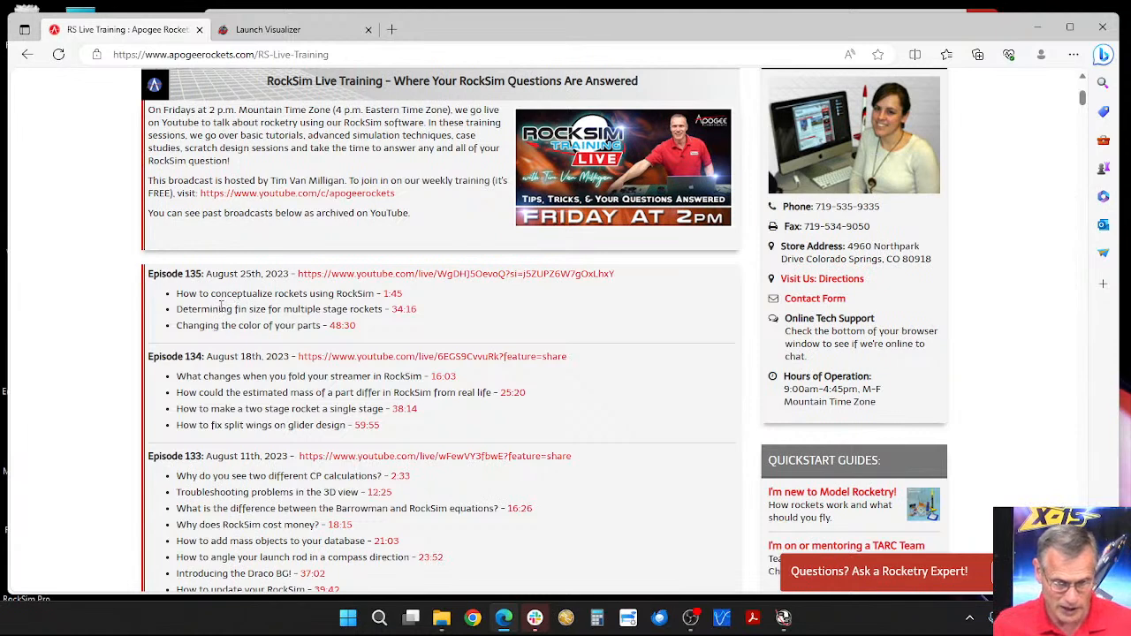
{"action": "left_click_drag", "start_coordinate": [221, 294], "coordinate": [285, 296]}
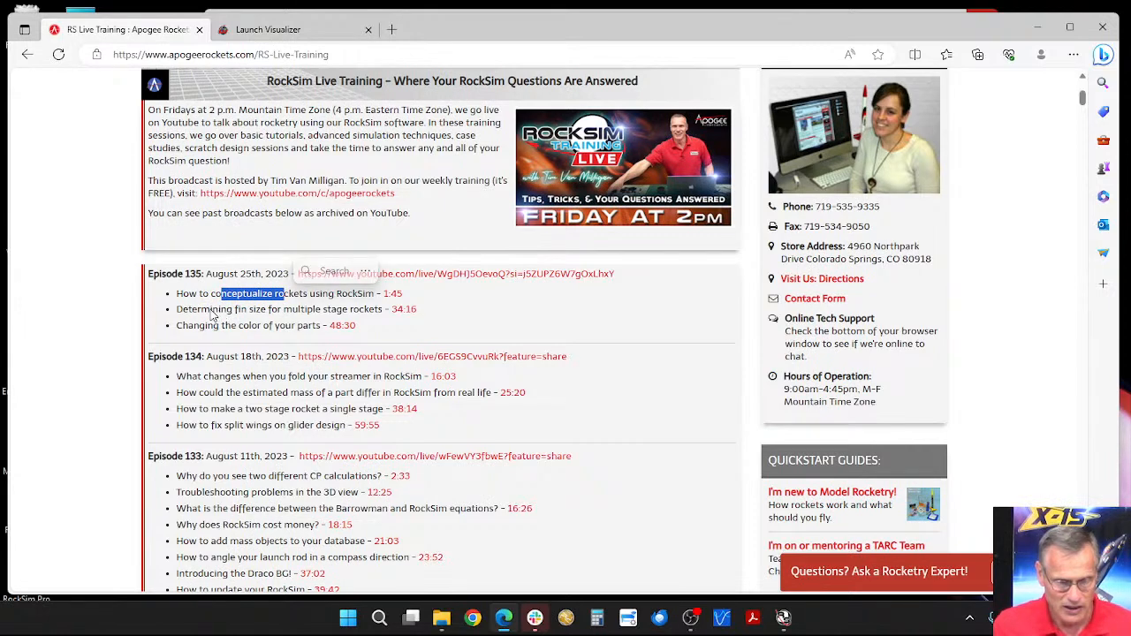
{"action": "left_click_drag", "start_coordinate": [191, 309], "coordinate": [386, 310]}
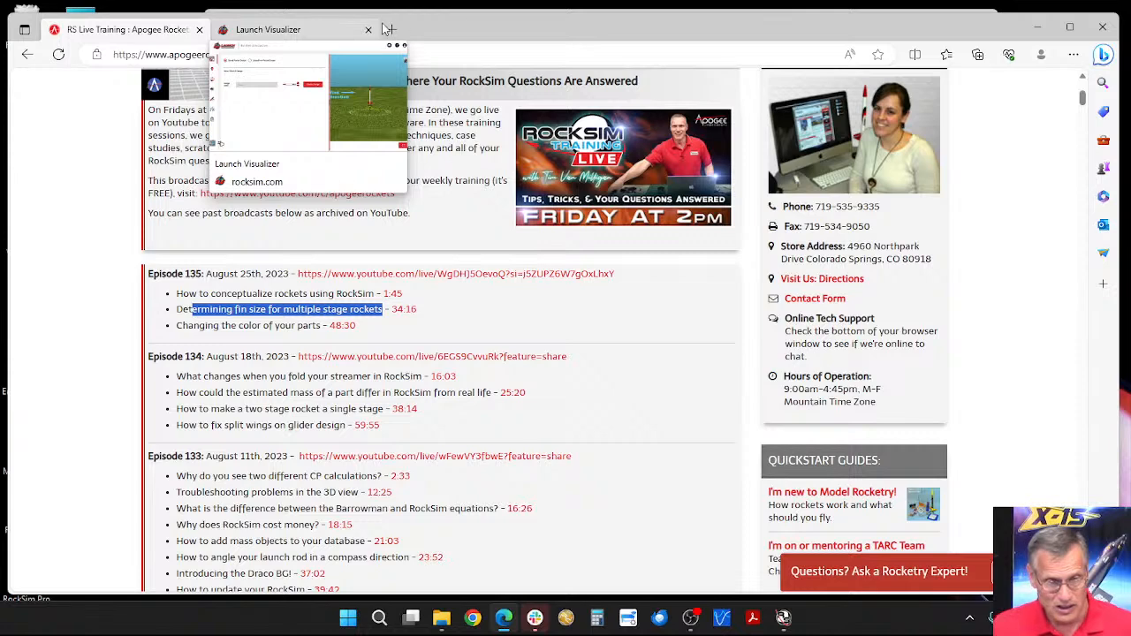
{"action": "left_click", "coordinate": [299, 30]}
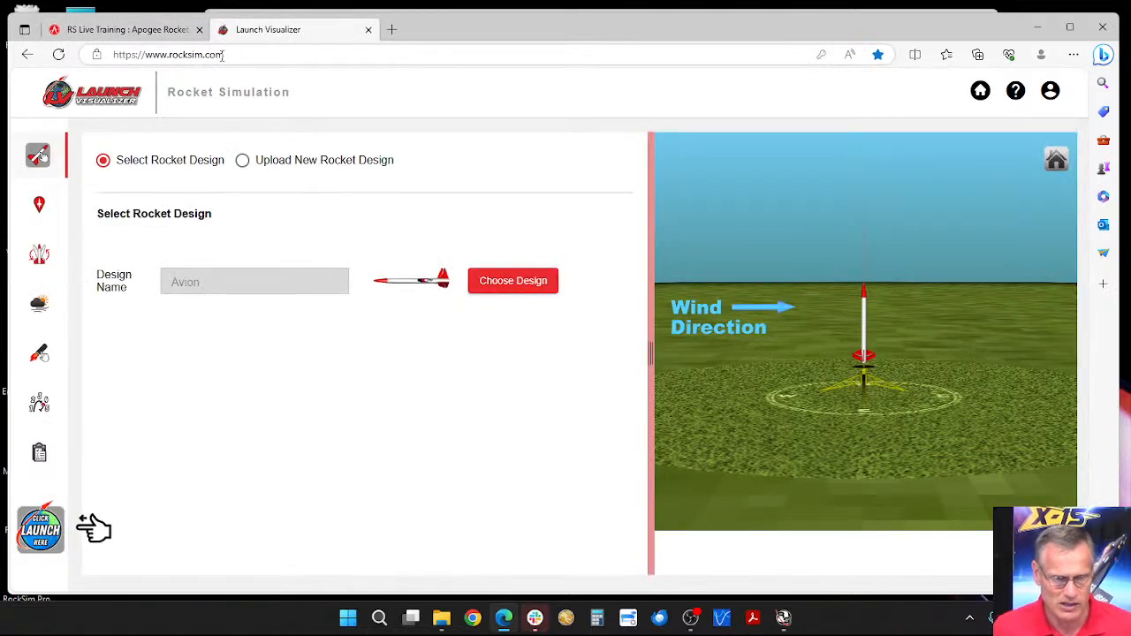
{"action": "mouse_move", "coordinate": [223, 55]}
{"action": "left_mouse_down"}
{"action": "mouse_move", "coordinate": [108, 54]}
{"action": "mouse_move", "coordinate": [217, 55]}
{"action": "left_mouse_up"}
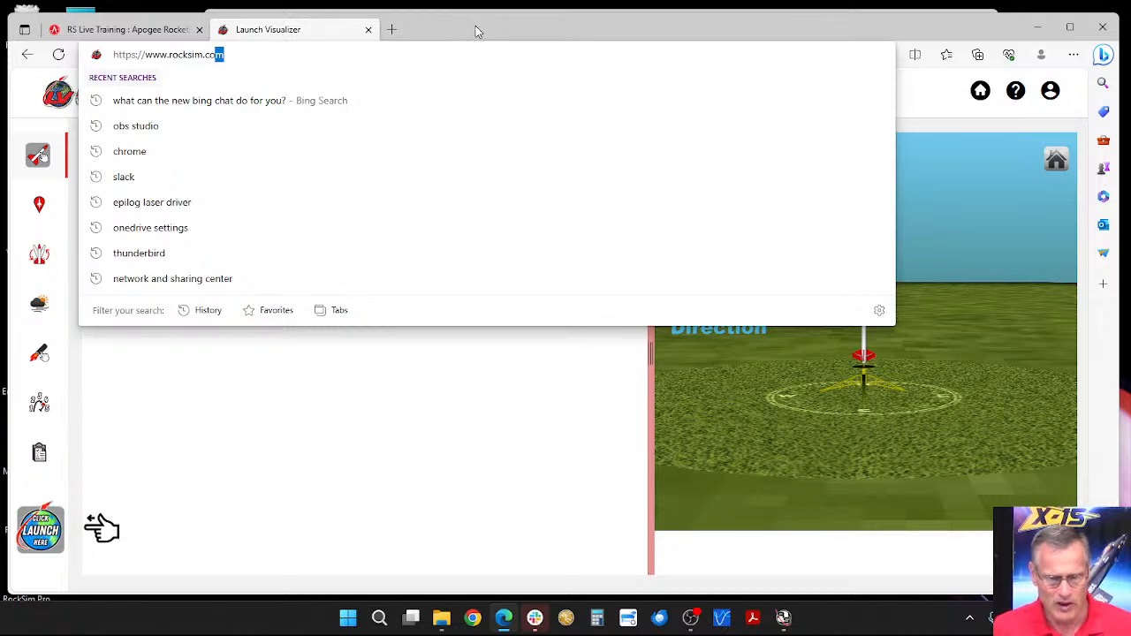
{"action": "left_click", "coordinate": [442, 455]}
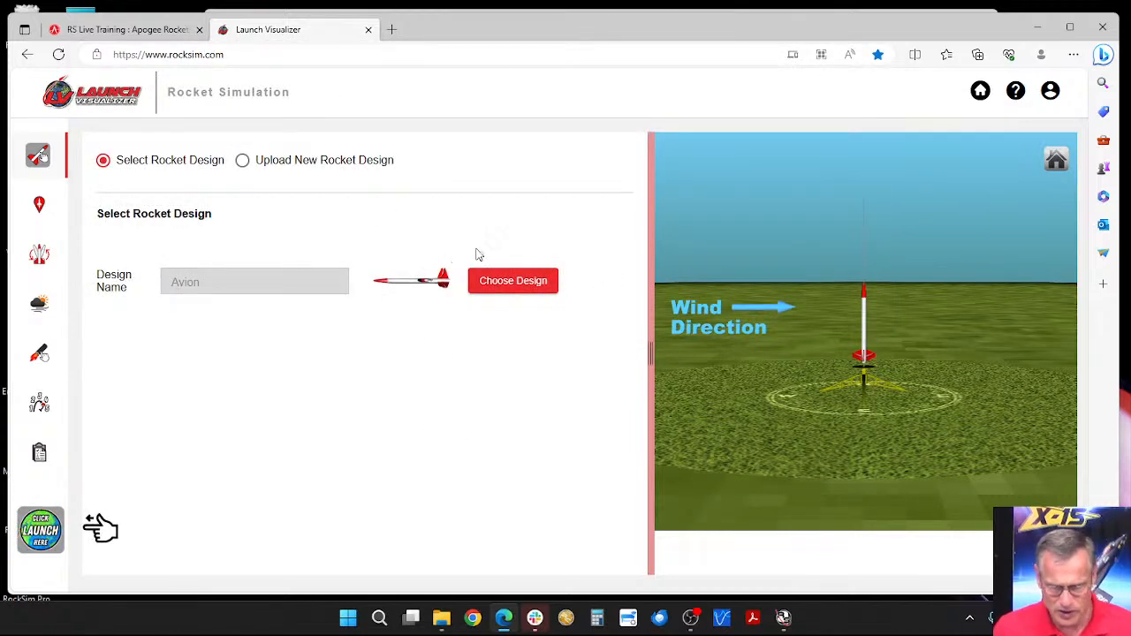
{"action": "left_click", "coordinate": [1048, 92]}
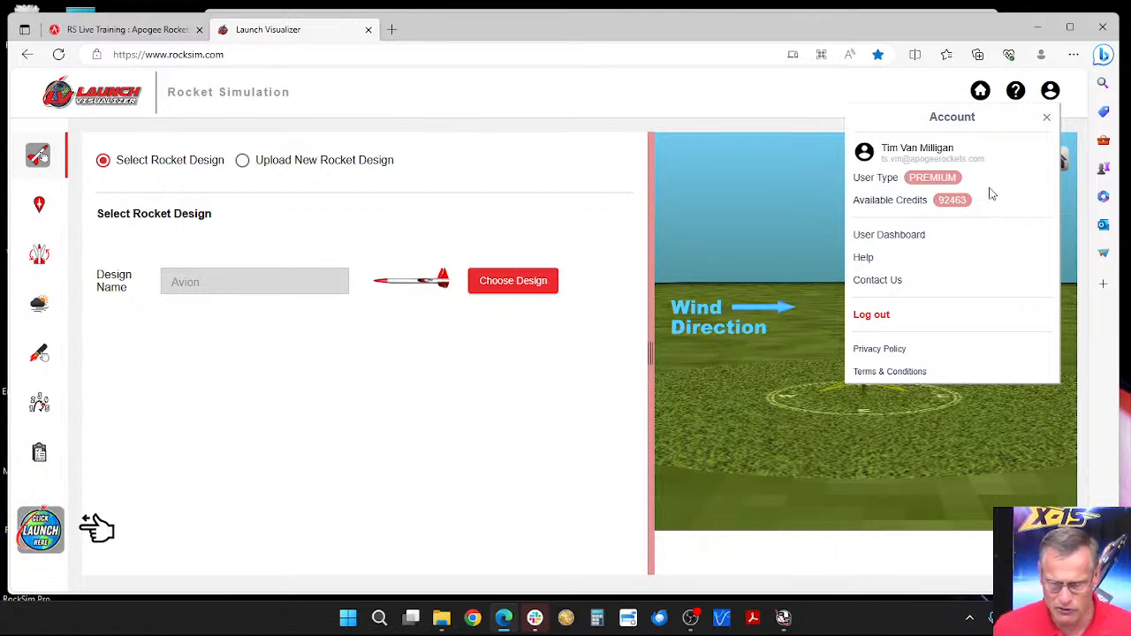
{"action": "left_click", "coordinate": [593, 222]}
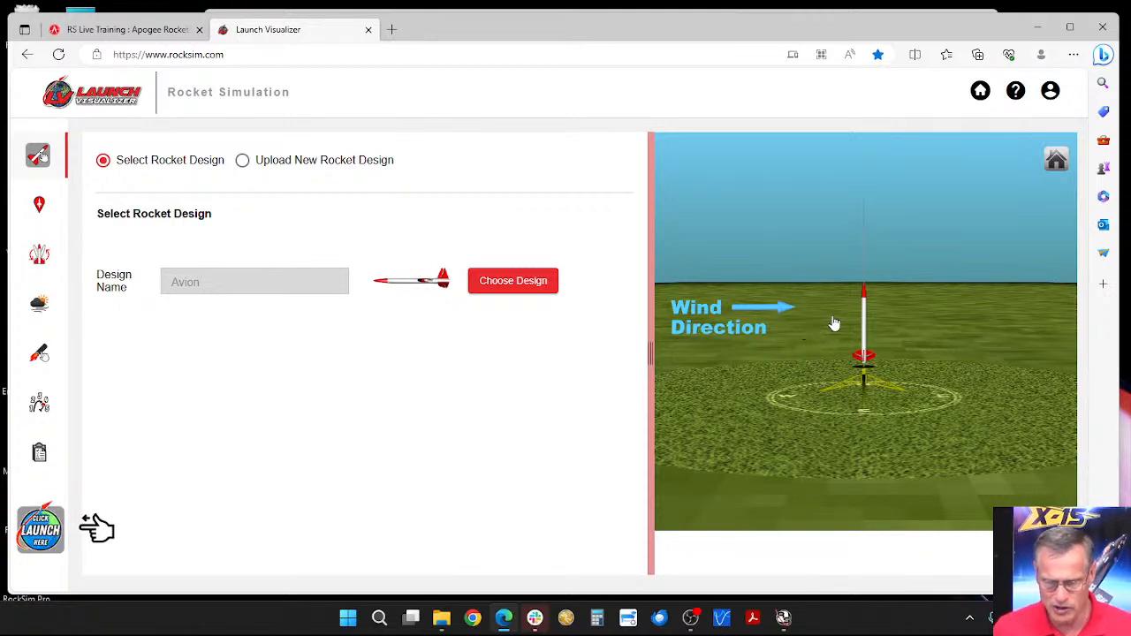
Step: Examine the Avion rocket, launch pad compass and wind direction arrow from above and from the side in the 3D preview
{"action": "mouse_move", "coordinate": [888, 334]}
{"action": "left_mouse_down"}
{"action": "mouse_move", "coordinate": [880, 399]}
{"action": "mouse_move", "coordinate": [866, 325]}
{"action": "mouse_move", "coordinate": [869, 336]}
{"action": "left_mouse_up"}
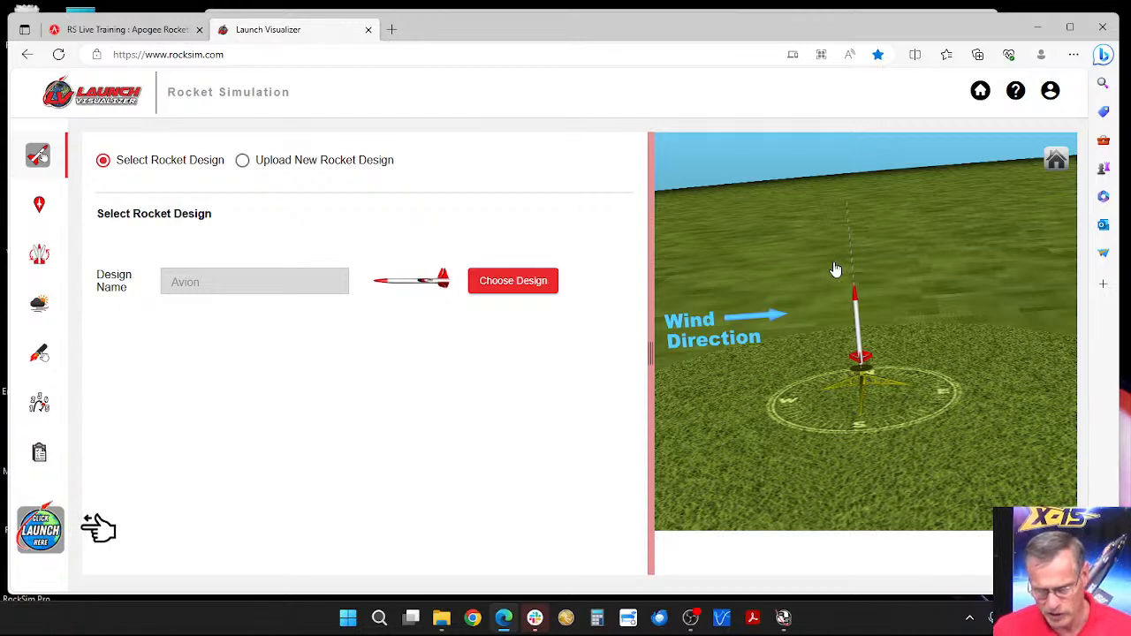
{"action": "left_click_drag", "start_coordinate": [836, 269], "coordinate": [800, 339]}
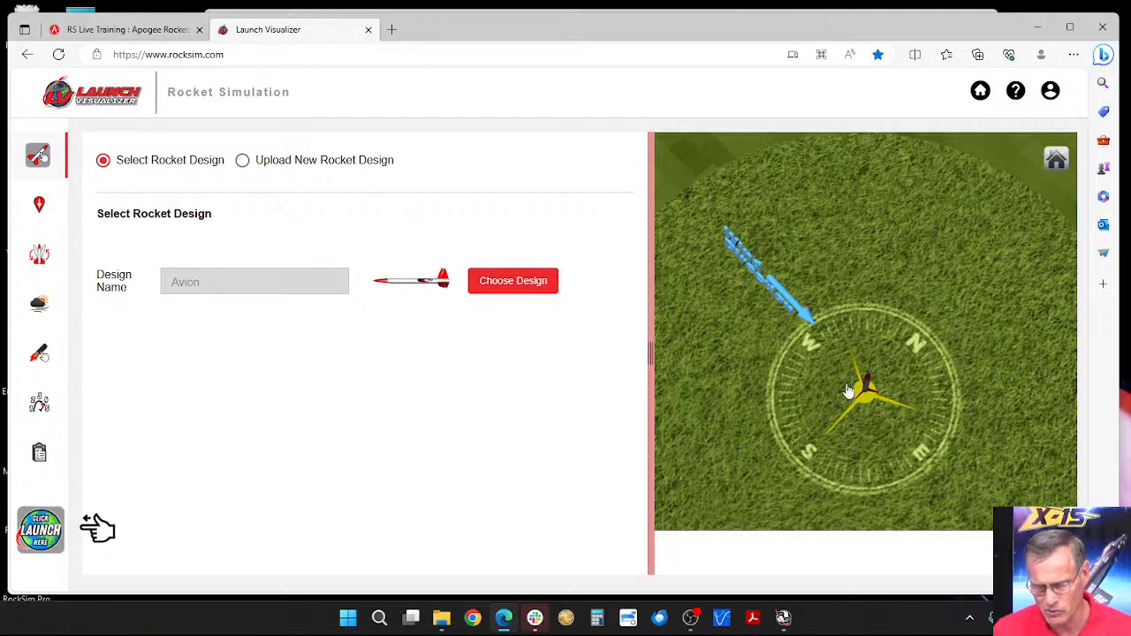
{"action": "left_click_drag", "start_coordinate": [847, 392], "coordinate": [880, 363]}
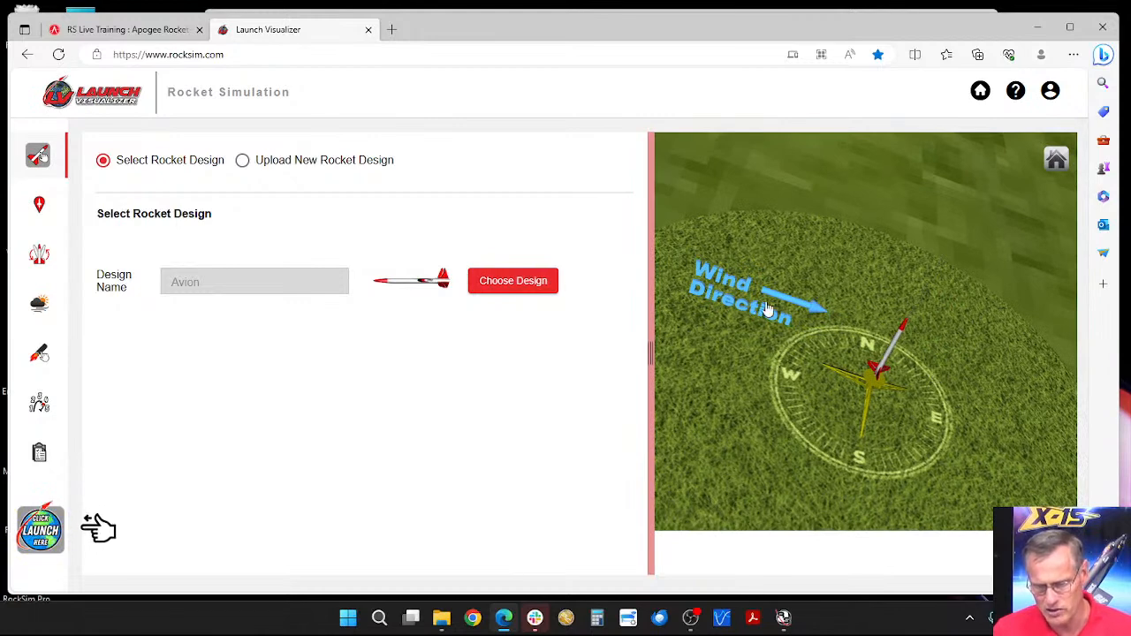
{"action": "left_click_drag", "start_coordinate": [768, 344], "coordinate": [769, 307]}
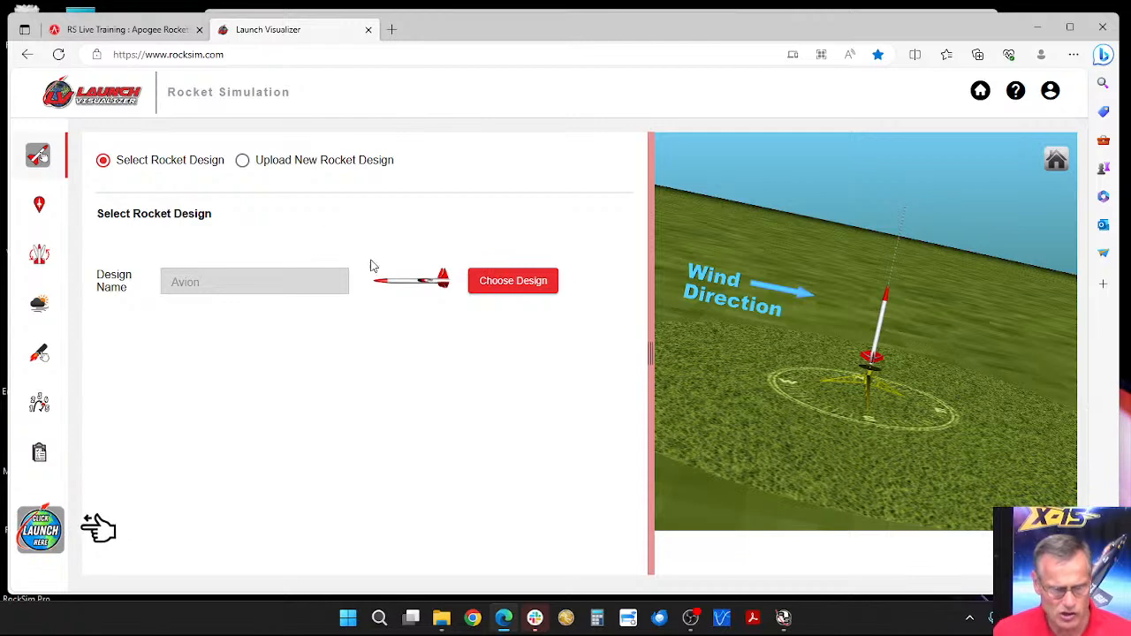
Step: Open the launch site settings and orient the map around the S.C.O.R.E. site with north up
{"action": "left_click", "coordinate": [36, 209]}
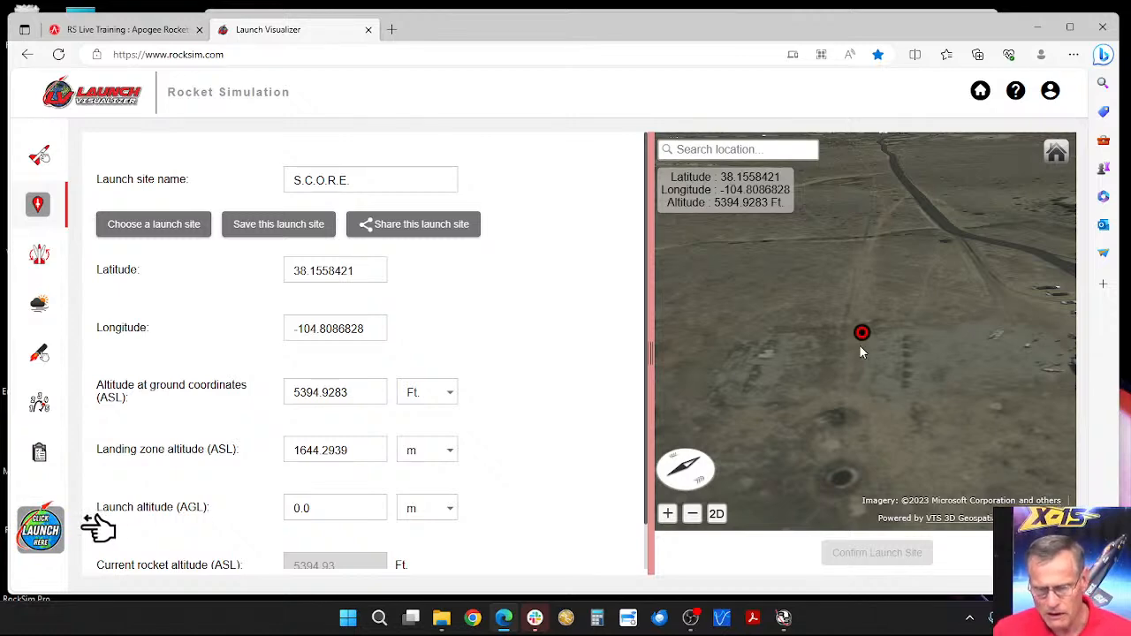
{"action": "left_click_drag", "start_coordinate": [845, 351], "coordinate": [860, 425]}
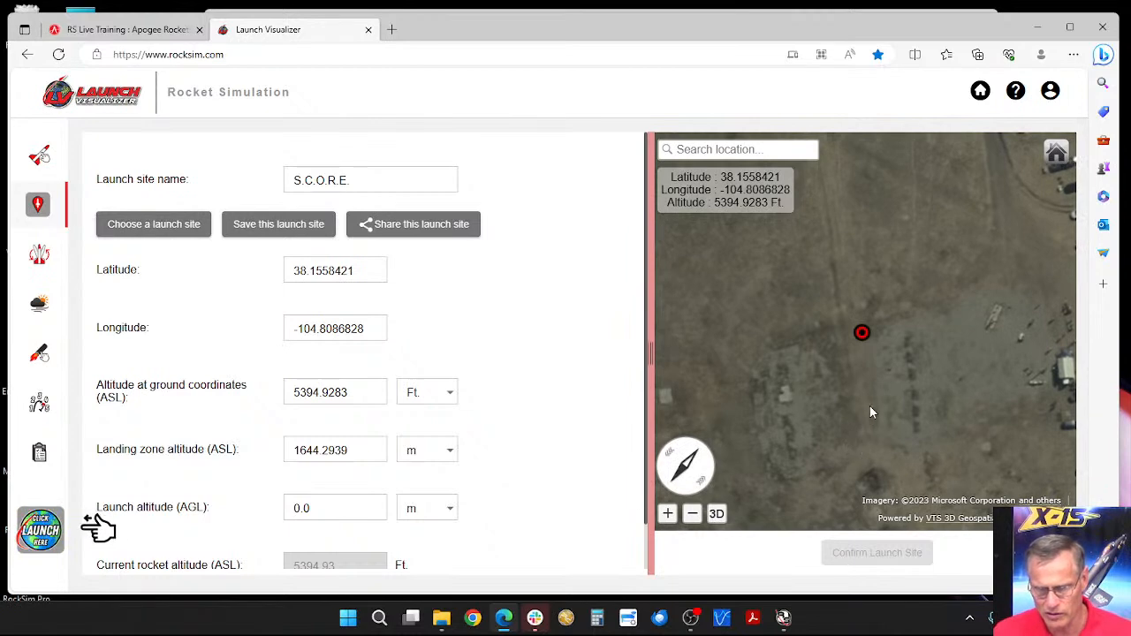
{"action": "scroll", "coordinate": [871, 396], "scroll_direction": "down", "scroll_amount": 5}
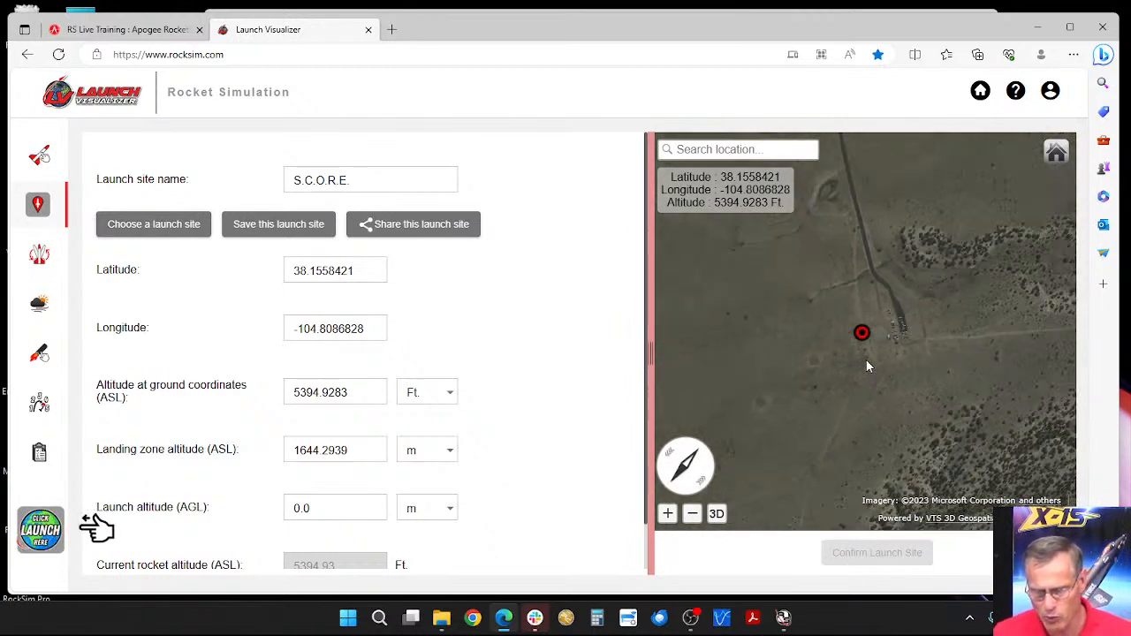
{"action": "scroll", "coordinate": [867, 367], "scroll_direction": "down", "scroll_amount": 2}
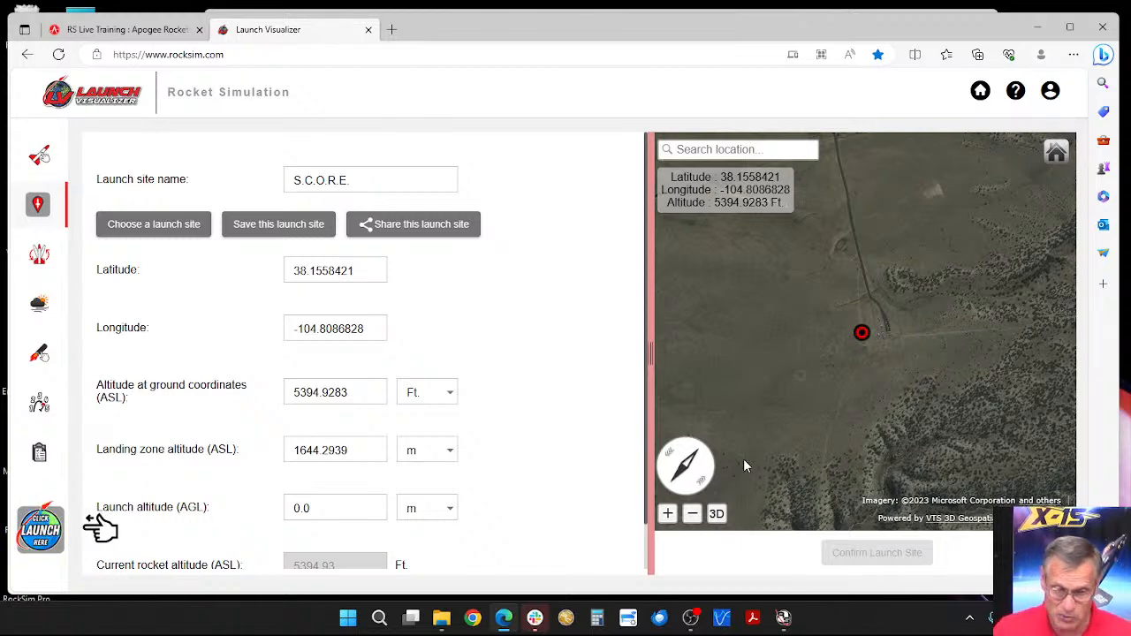
{"action": "left_click_drag", "start_coordinate": [710, 475], "coordinate": [607, 498]}
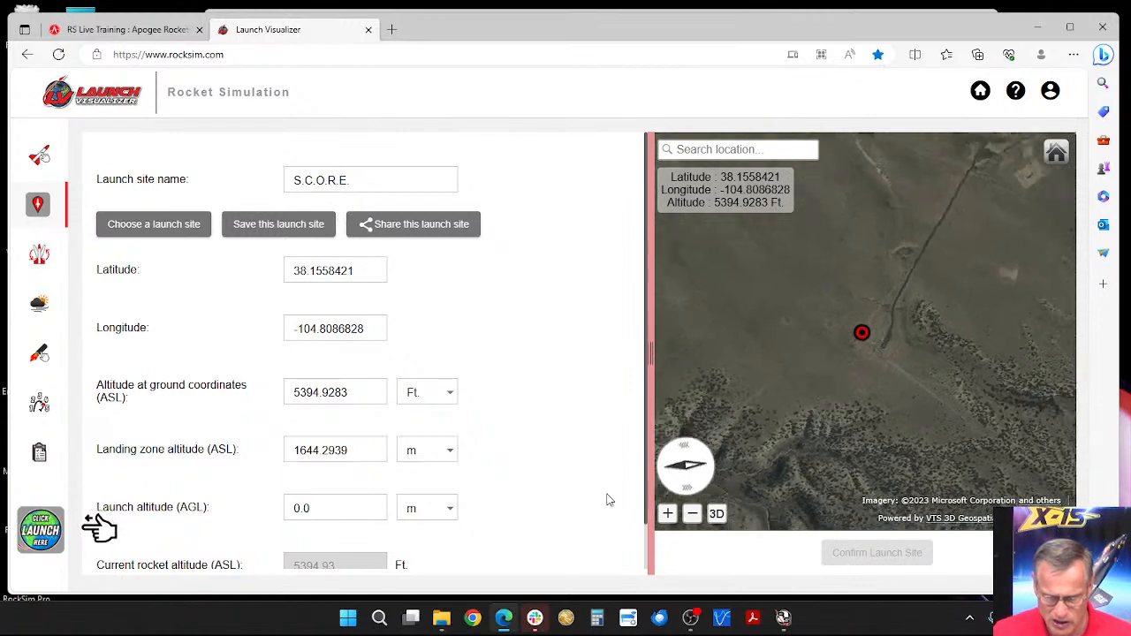
{"action": "left_click_drag", "start_coordinate": [702, 459], "coordinate": [593, 455]}
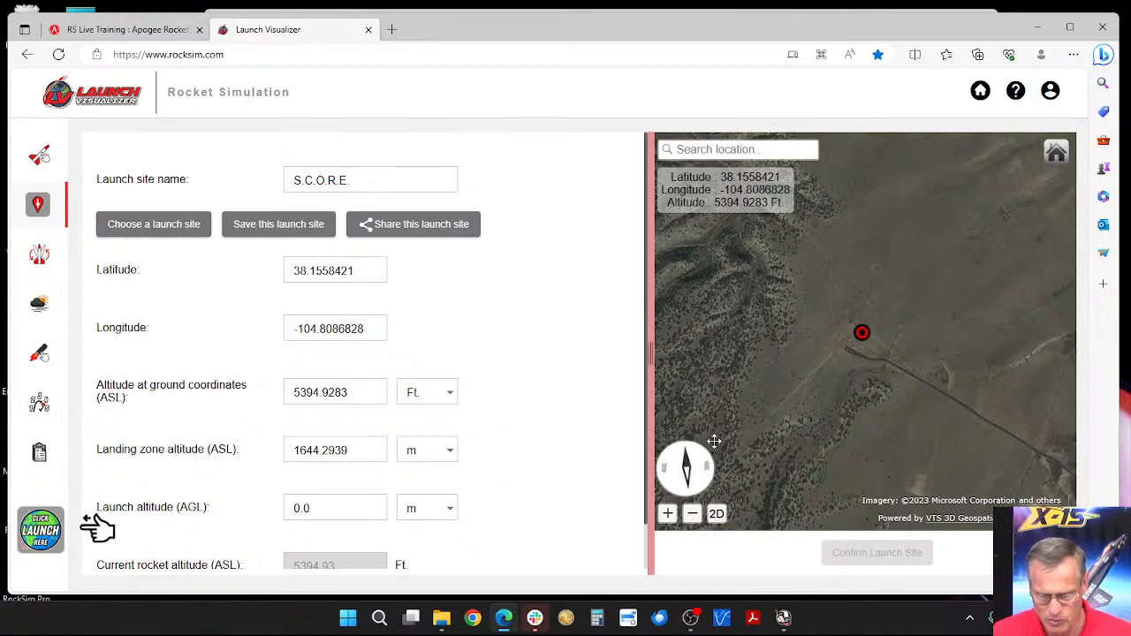
{"action": "left_click_drag", "start_coordinate": [713, 445], "coordinate": [704, 487]}
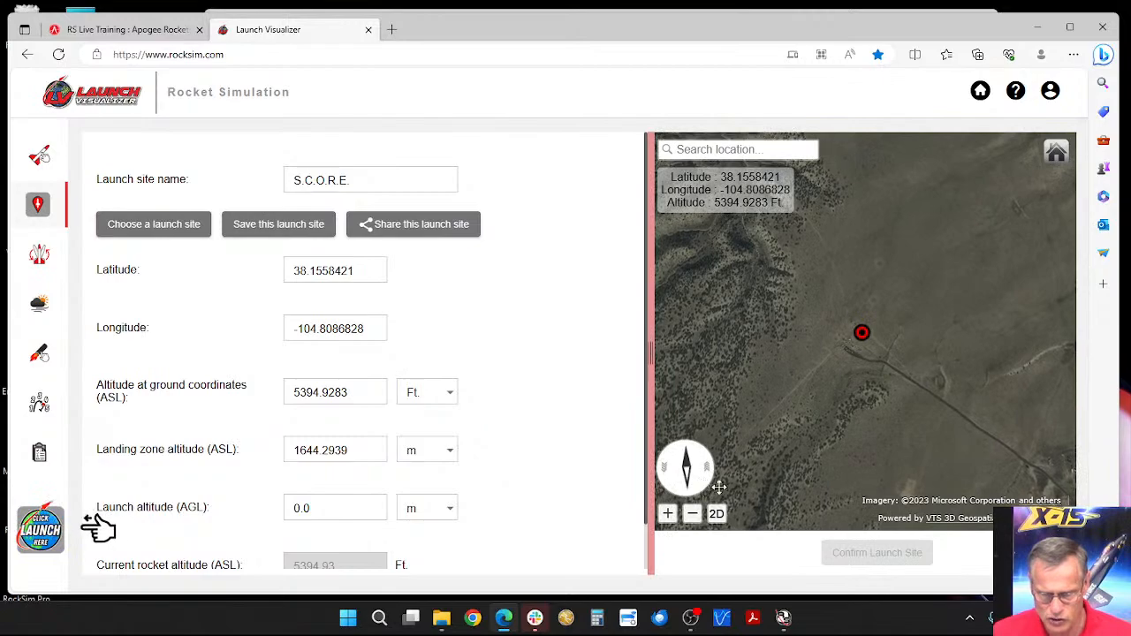
Step: Examine on the map where the S.C.O.R.E. launch site lies relative to Pueblo and Colorado Springs
{"action": "scroll", "coordinate": [811, 389], "scroll_direction": "down", "scroll_amount": 5}
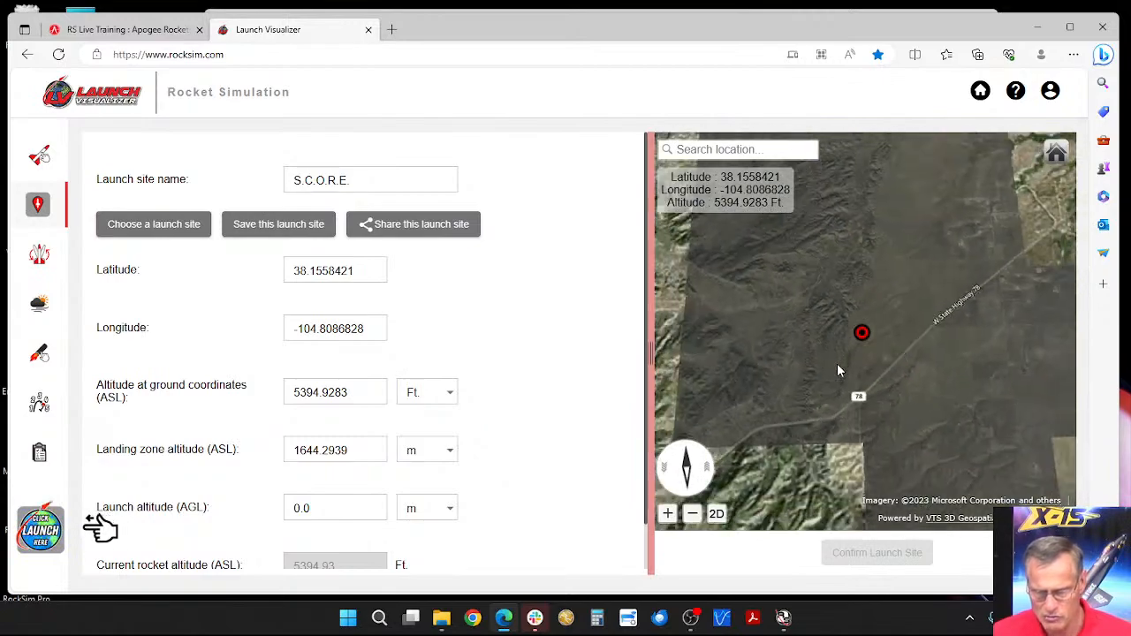
{"action": "scroll", "coordinate": [839, 371], "scroll_direction": "down", "scroll_amount": 5}
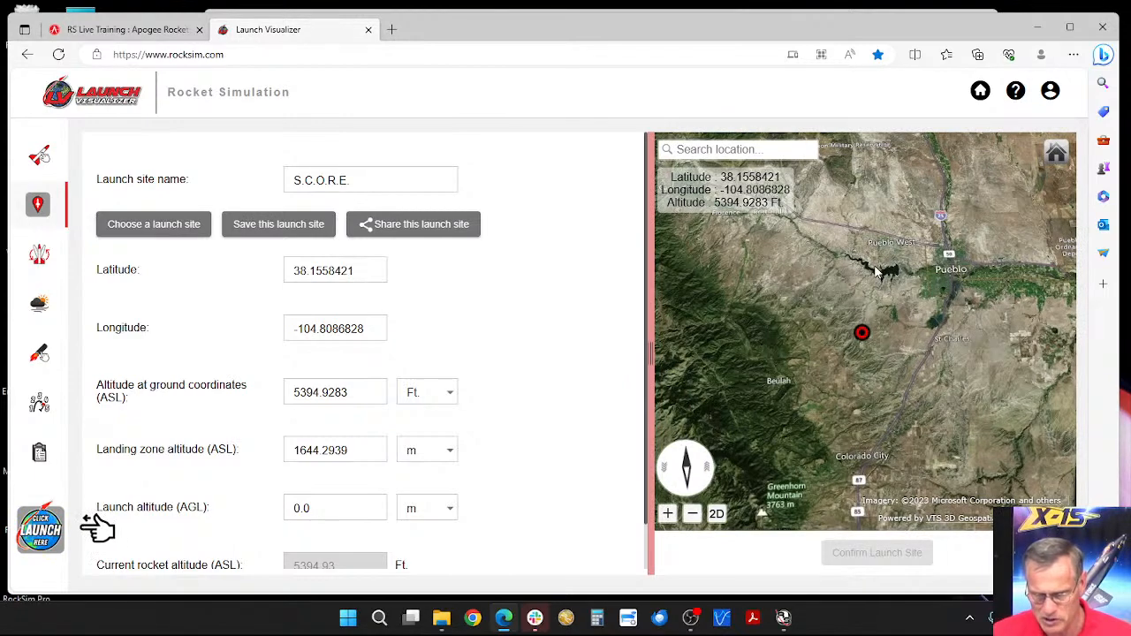
{"action": "left_click_drag", "start_coordinate": [876, 272], "coordinate": [871, 338]}
{"action": "left_click_drag", "start_coordinate": [875, 274], "coordinate": [884, 355]}
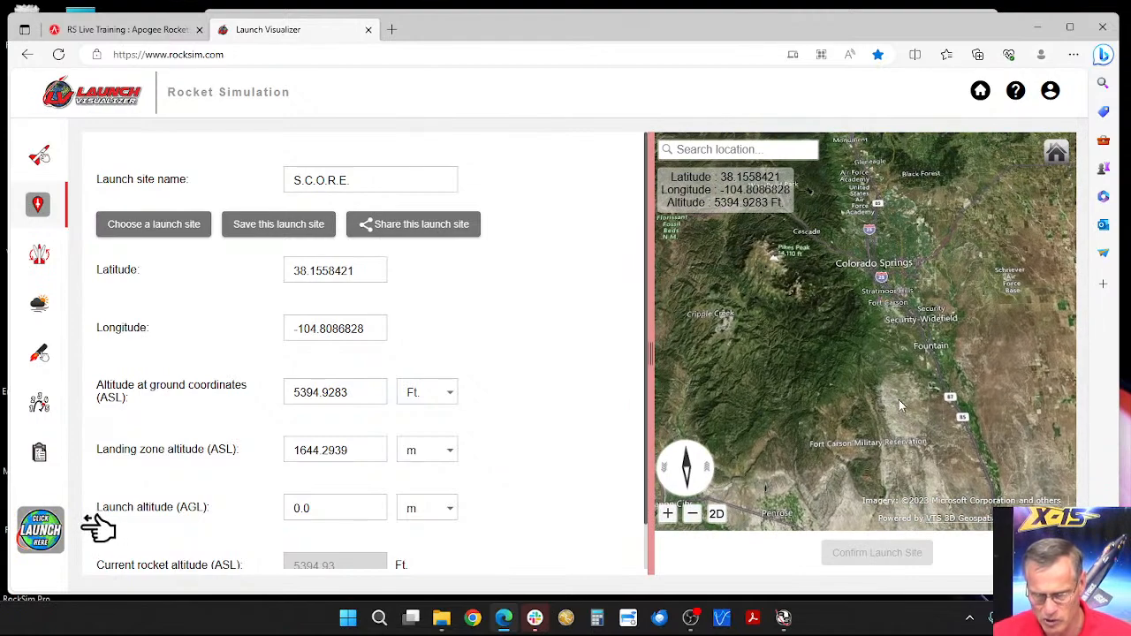
{"action": "left_click_drag", "start_coordinate": [899, 405], "coordinate": [890, 328]}
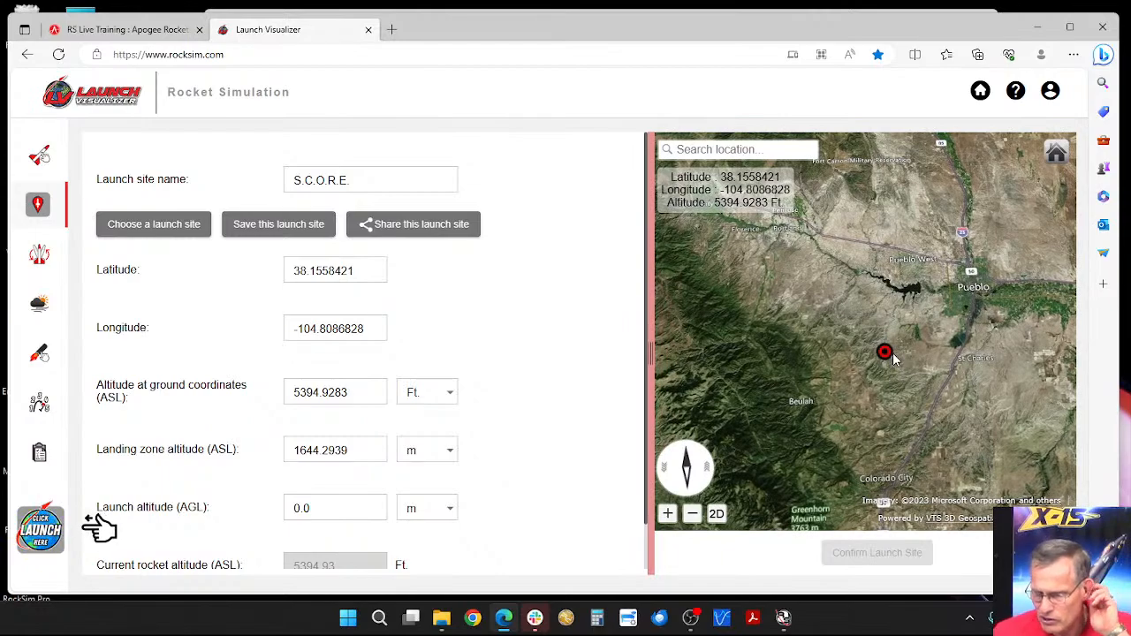
{"action": "scroll", "coordinate": [893, 358], "scroll_direction": "up", "scroll_amount": 5}
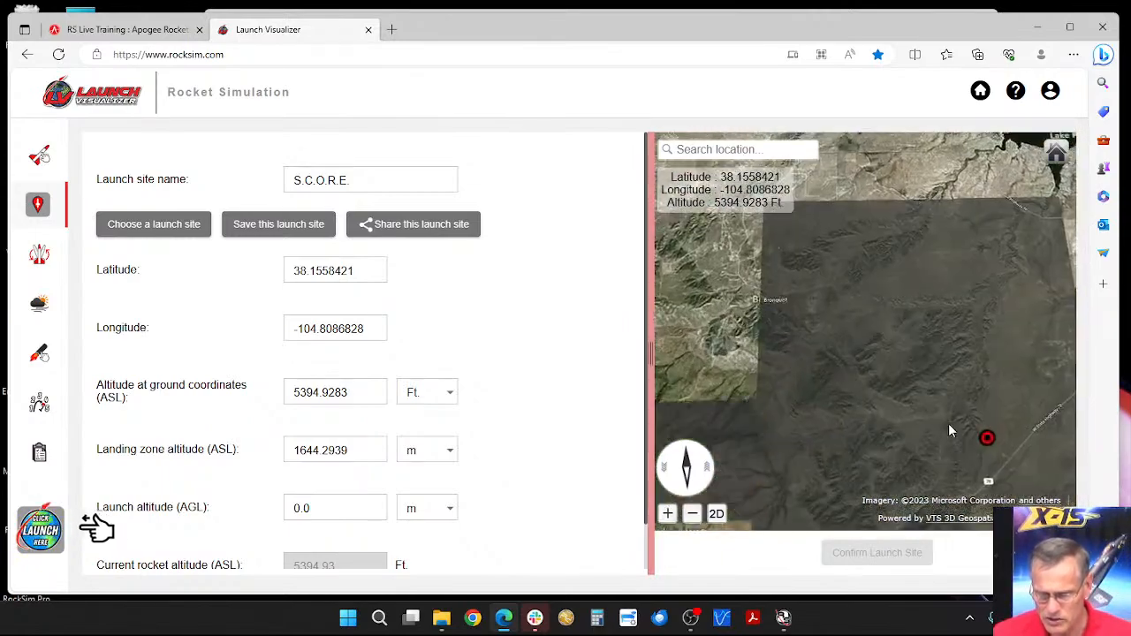
Step: Examine the terrain and the access road around the S.C.O.R.E. launch site up close on the map
{"action": "left_click_drag", "start_coordinate": [949, 424], "coordinate": [914, 392]}
{"action": "scroll", "coordinate": [887, 371], "scroll_direction": "up", "scroll_amount": 3}
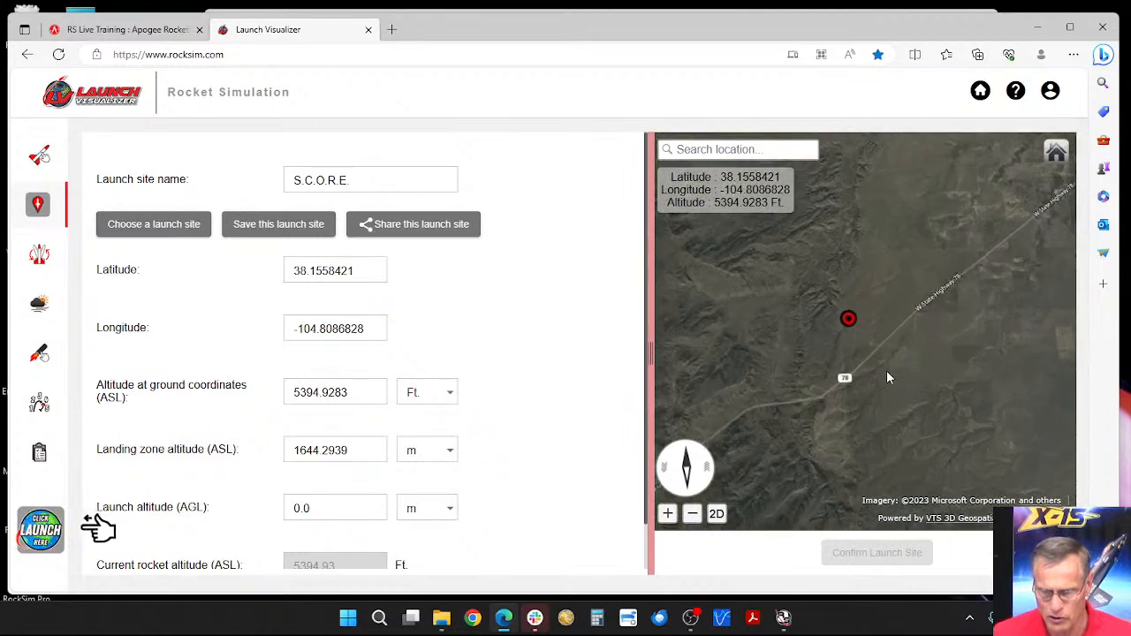
{"action": "scroll", "coordinate": [887, 377], "scroll_direction": "down", "scroll_amount": 3}
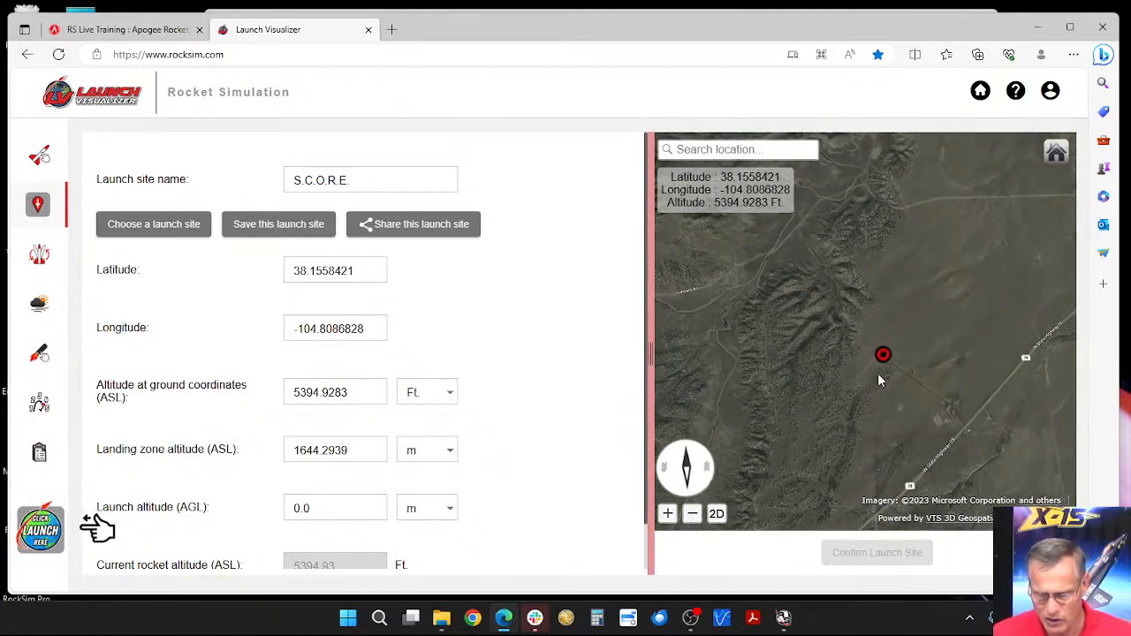
{"action": "scroll", "coordinate": [879, 380], "scroll_direction": "up", "scroll_amount": 3}
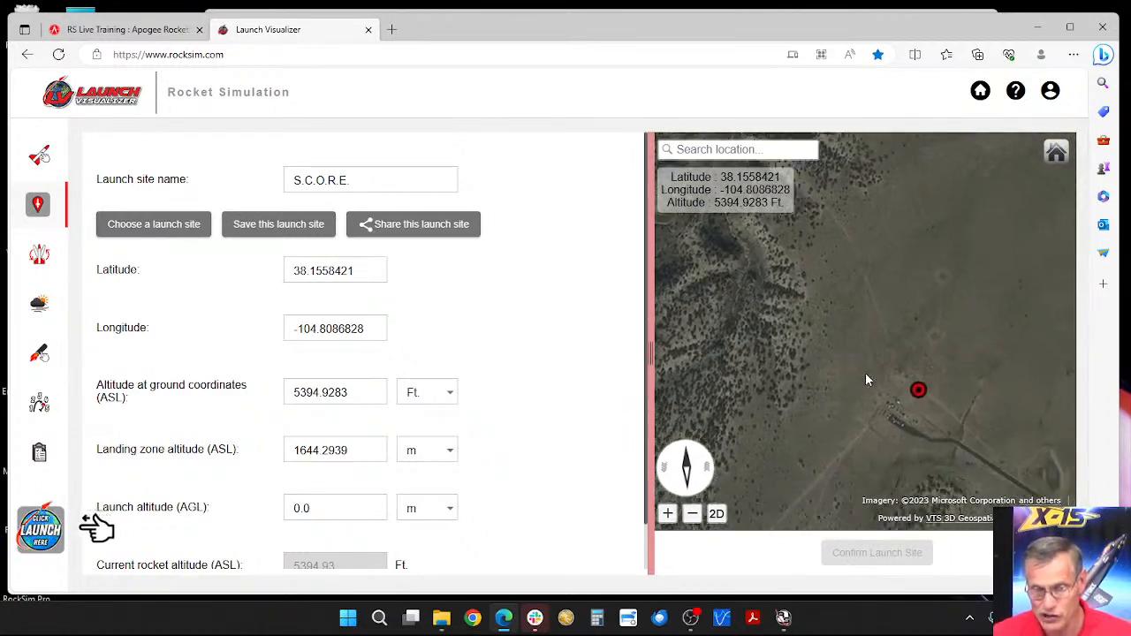
{"action": "scroll", "coordinate": [865, 372], "scroll_direction": "down", "scroll_amount": 2}
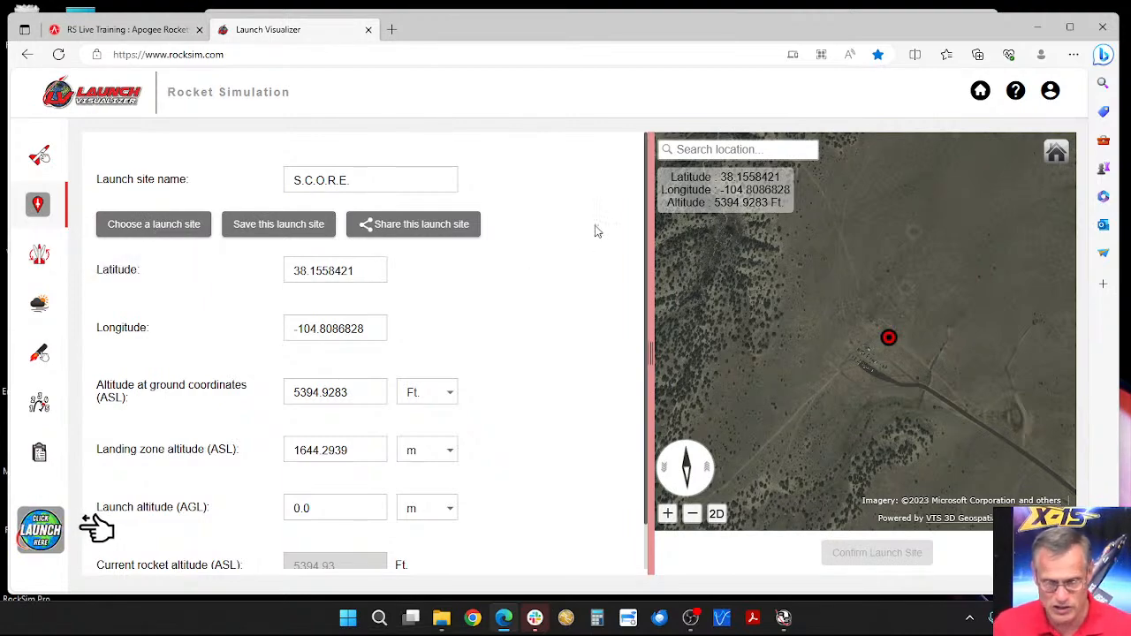
Step: Bring the map from the S.C.O.R.E. site across the United States to the Lake Erie and western Pennsylvania area
{"action": "scroll", "coordinate": [822, 272], "scroll_direction": "down", "scroll_amount": 3}
{"action": "scroll", "coordinate": [825, 278], "scroll_direction": "down", "scroll_amount": 5}
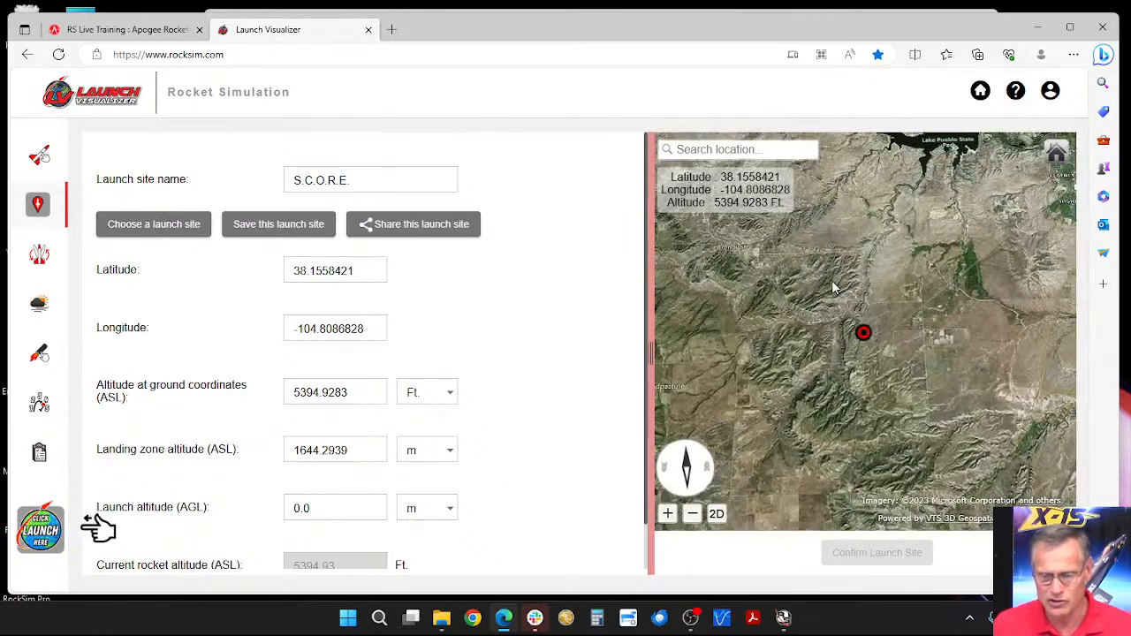
{"action": "scroll", "coordinate": [835, 286], "scroll_direction": "down", "scroll_amount": 5}
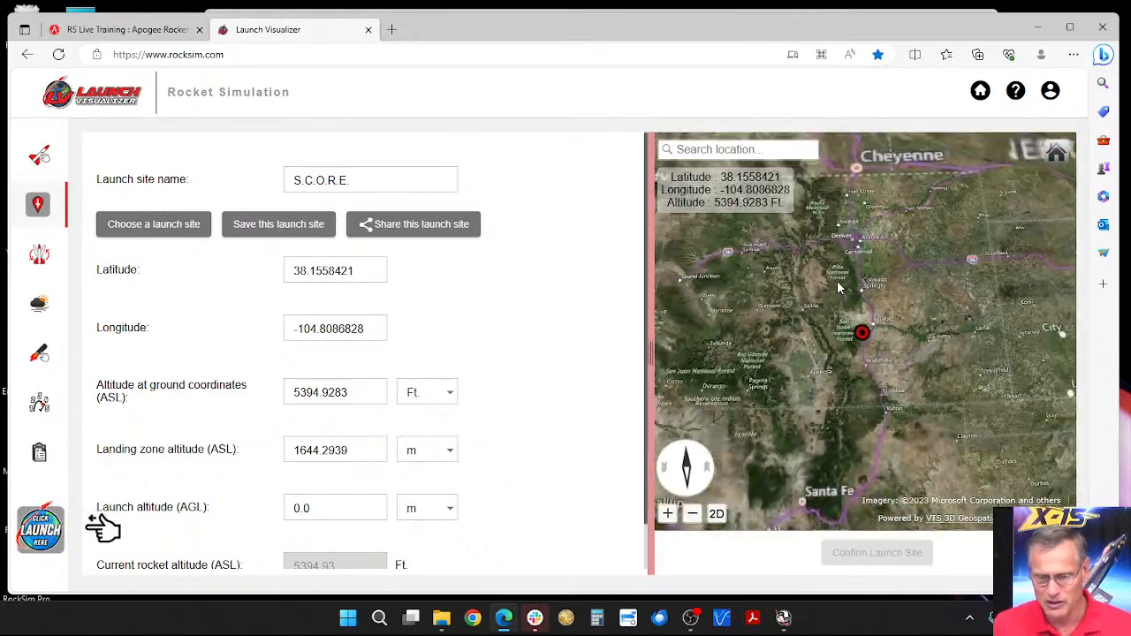
{"action": "scroll", "coordinate": [841, 286], "scroll_direction": "down", "scroll_amount": 2}
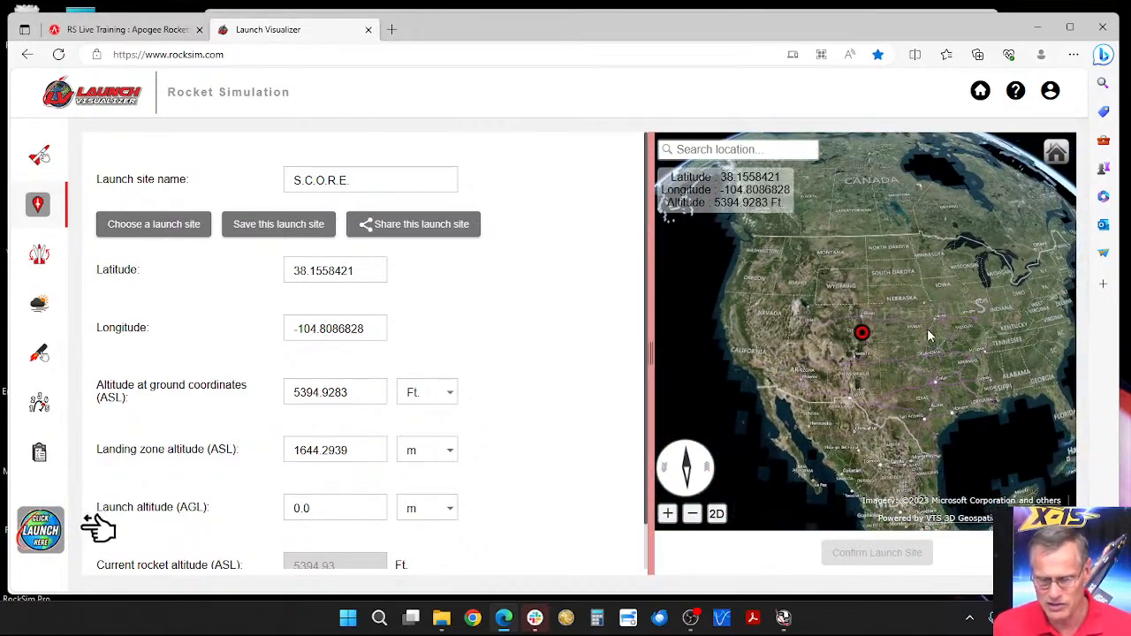
{"action": "mouse_move", "coordinate": [974, 377]}
{"action": "left_mouse_down"}
{"action": "mouse_move", "coordinate": [880, 385]}
{"action": "mouse_move", "coordinate": [934, 383]}
{"action": "mouse_move", "coordinate": [975, 408]}
{"action": "mouse_move", "coordinate": [940, 433]}
{"action": "mouse_move", "coordinate": [979, 418]}
{"action": "left_mouse_up"}
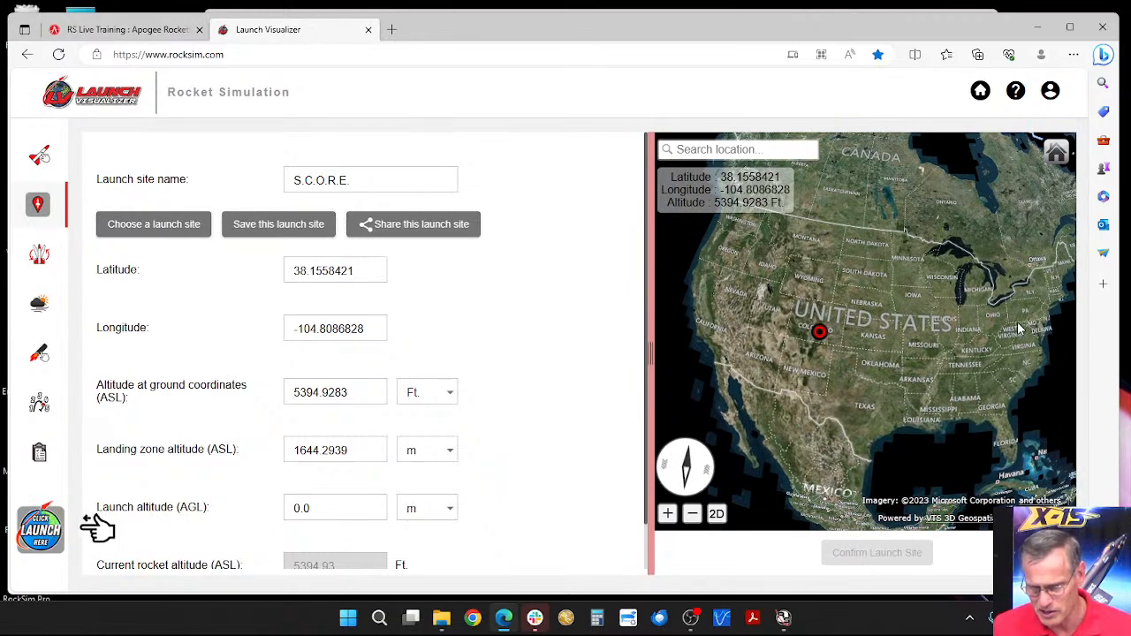
{"action": "scroll", "coordinate": [1019, 329], "scroll_direction": "up", "scroll_amount": 5}
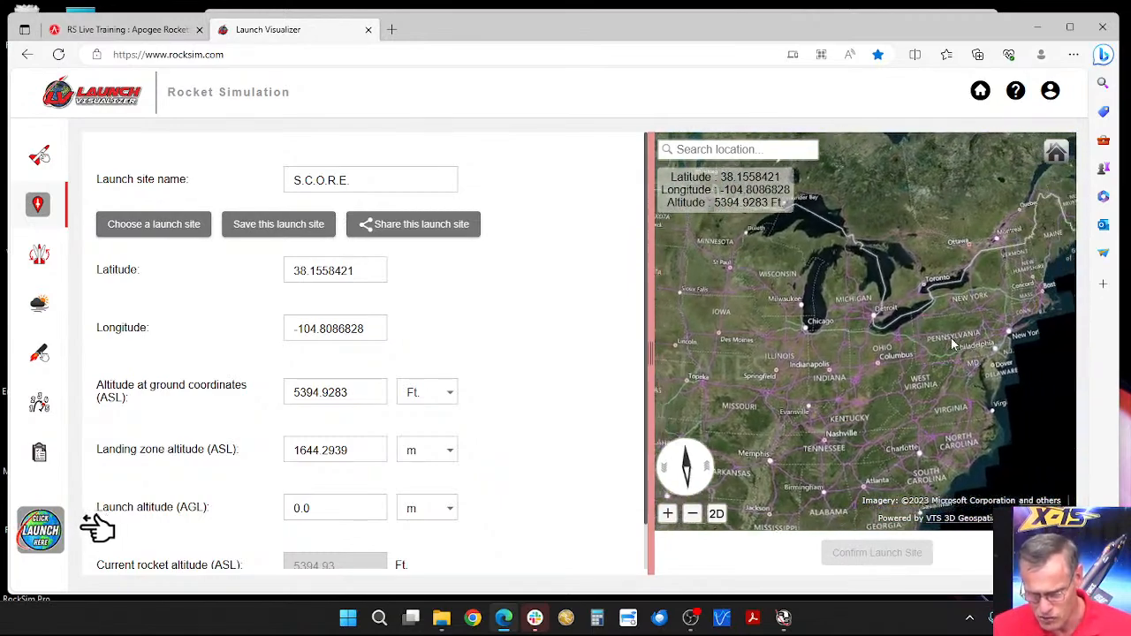
{"action": "scroll", "coordinate": [953, 345], "scroll_direction": "up", "scroll_amount": 5}
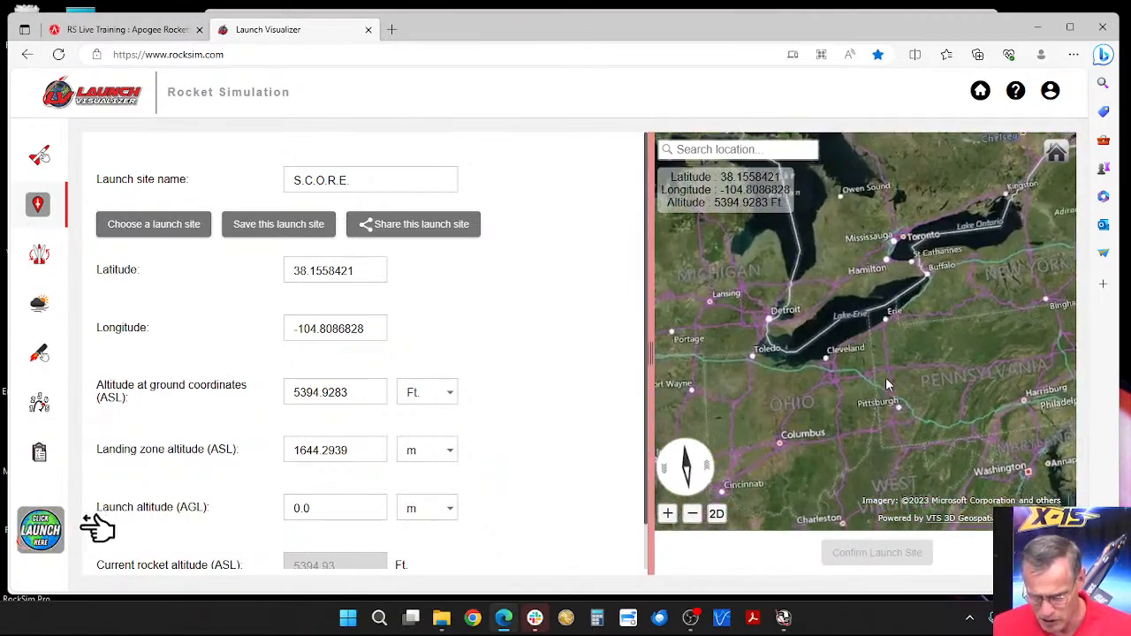
{"action": "scroll", "coordinate": [889, 384], "scroll_direction": "up", "scroll_amount": 3}
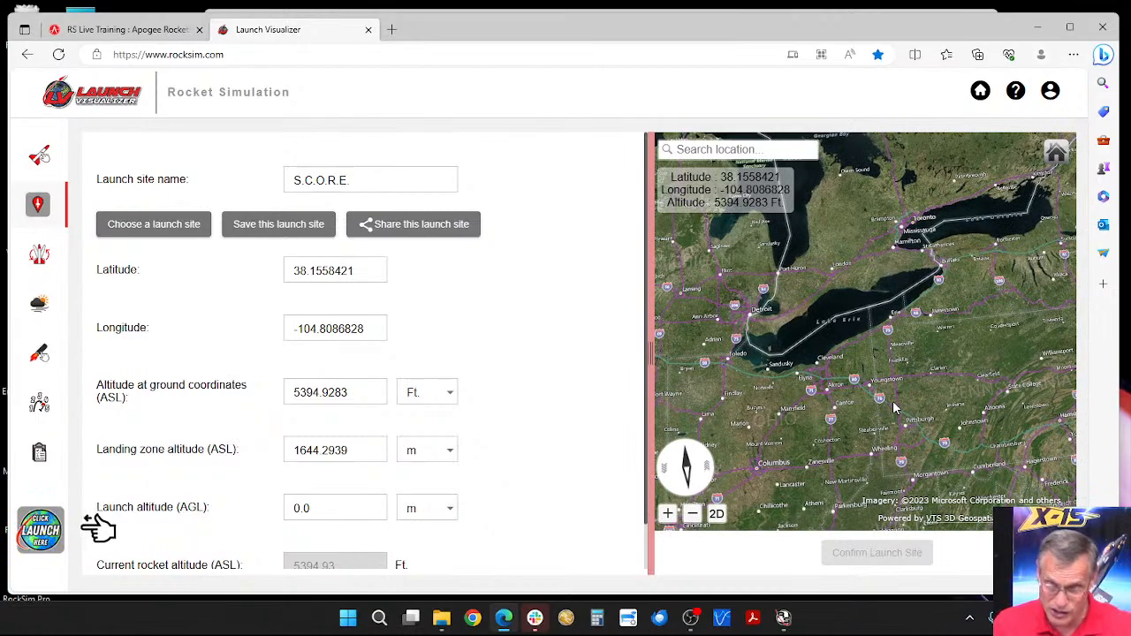
{"action": "scroll", "coordinate": [915, 426], "scroll_direction": "up", "scroll_amount": 3}
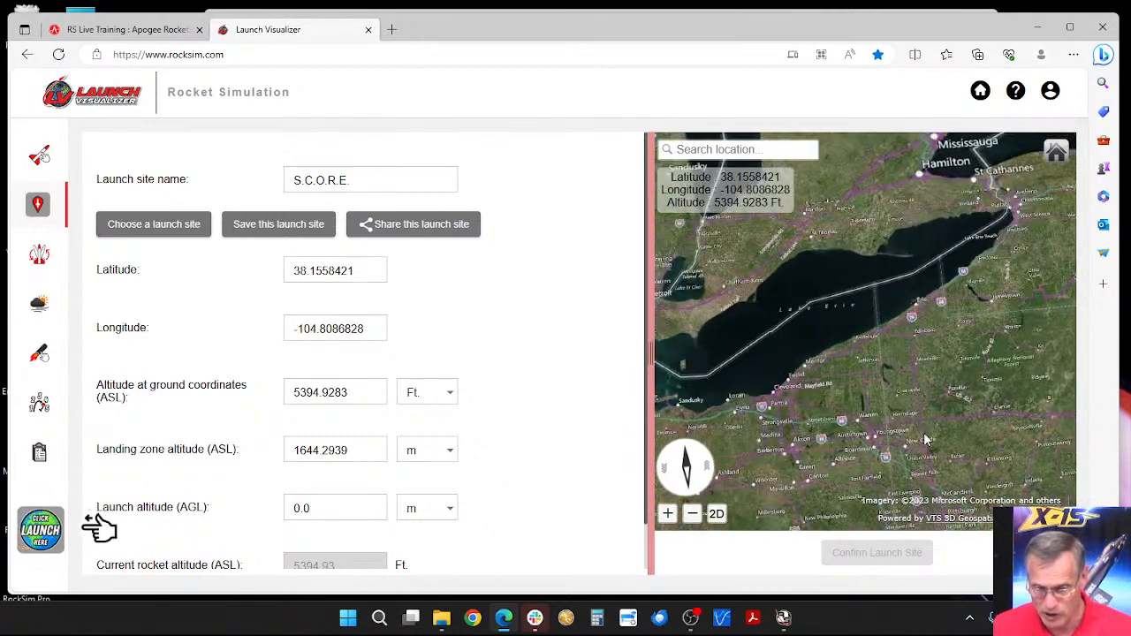
Step: Locate Pittsburgh on the map and bring the Millvale and Lawrenceville riverfront into close view
{"action": "left_click_drag", "start_coordinate": [919, 429], "coordinate": [884, 380]}
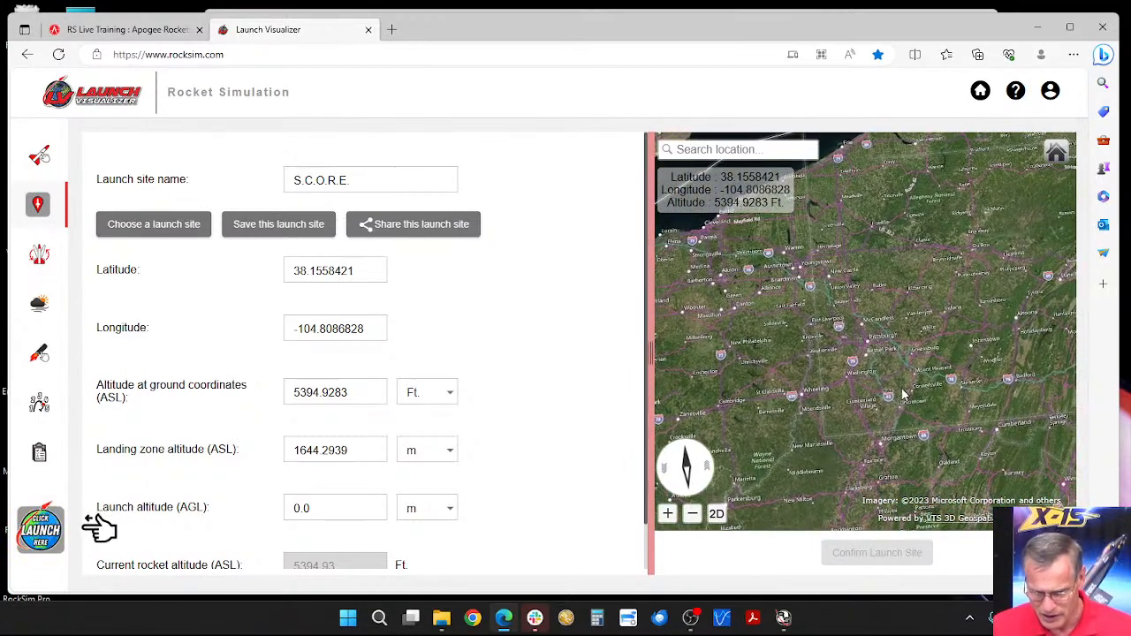
{"action": "scroll", "coordinate": [875, 378], "scroll_direction": "up", "scroll_amount": 5}
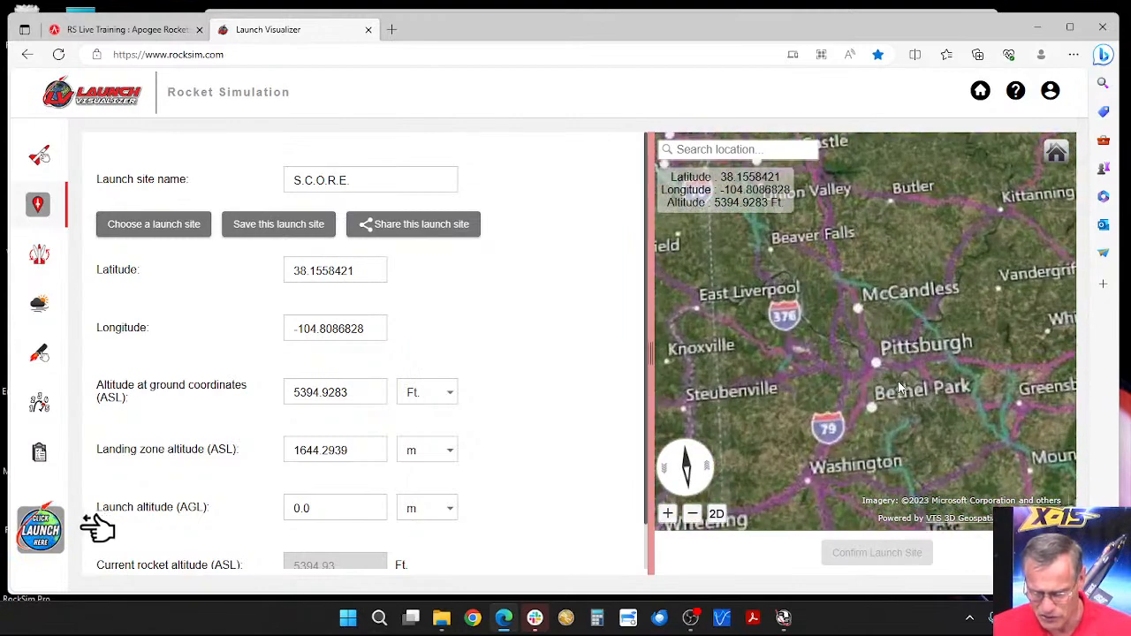
{"action": "left_click_drag", "start_coordinate": [889, 378], "coordinate": [871, 361]}
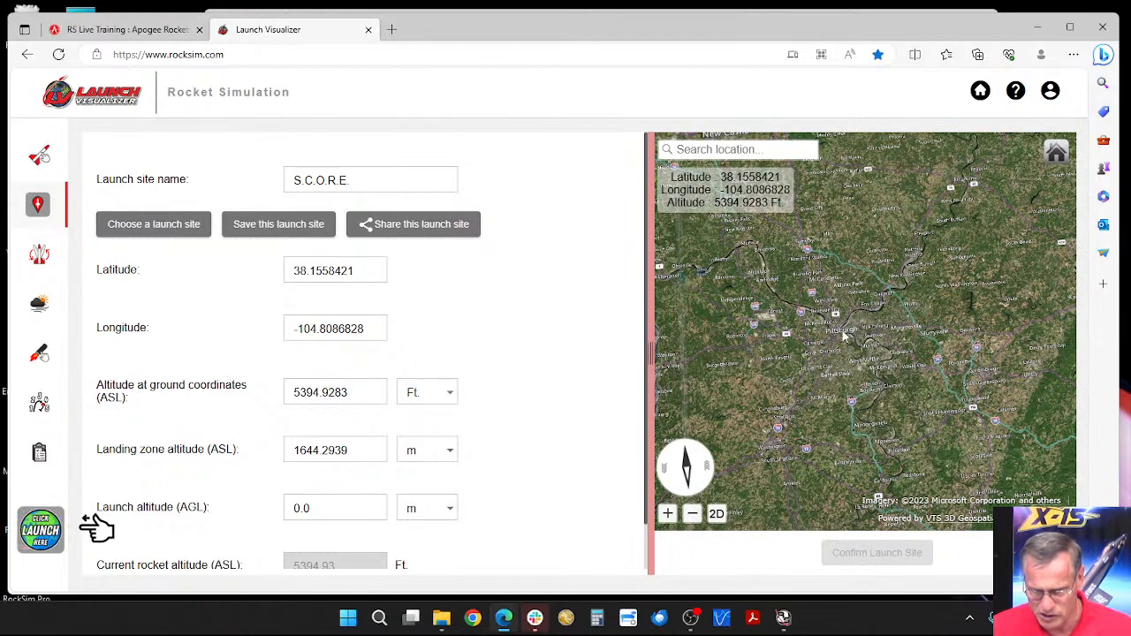
{"action": "scroll", "coordinate": [854, 327], "scroll_direction": "up", "scroll_amount": 1}
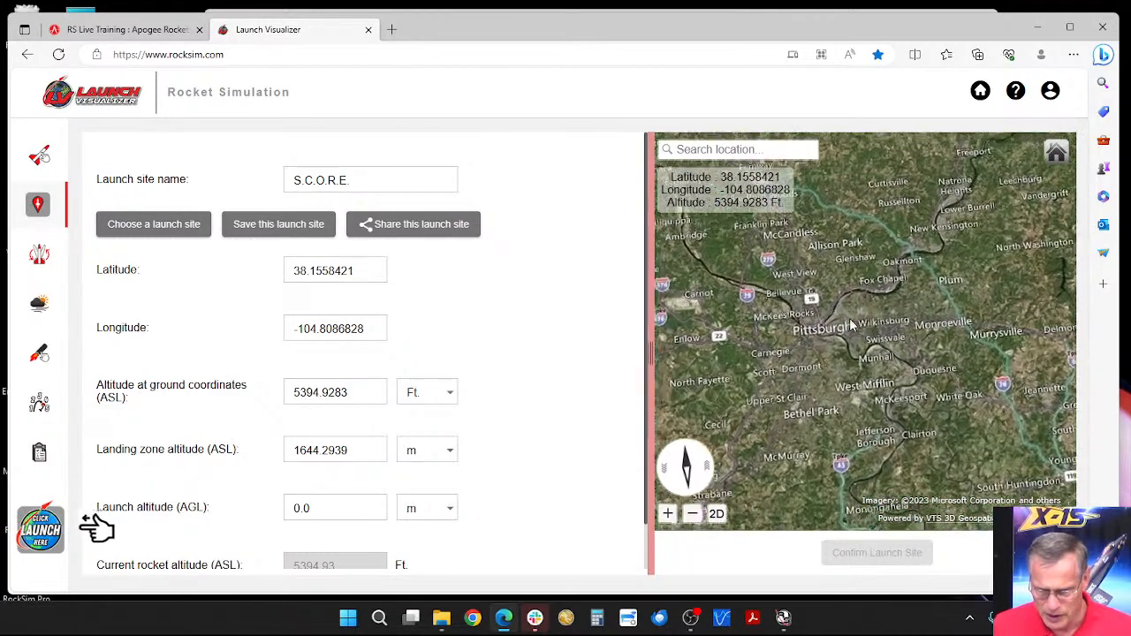
{"action": "scroll", "coordinate": [854, 349], "scroll_direction": "up", "scroll_amount": 1}
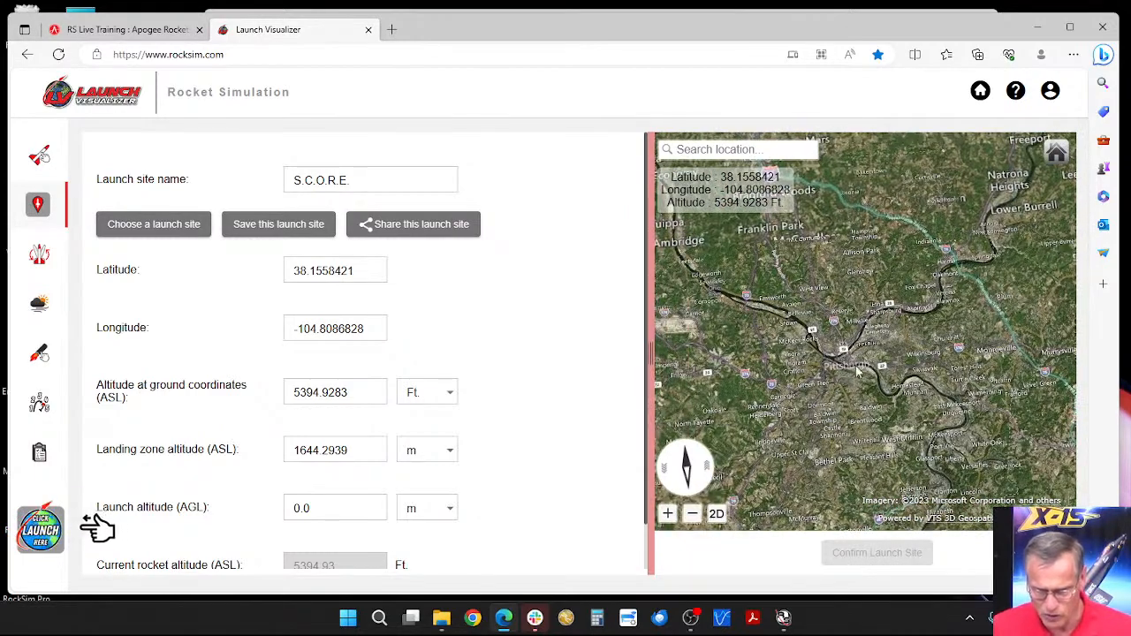
{"action": "scroll", "coordinate": [873, 367], "scroll_direction": "up", "scroll_amount": 1}
{"action": "scroll", "coordinate": [873, 367], "scroll_direction": "up", "scroll_amount": 3}
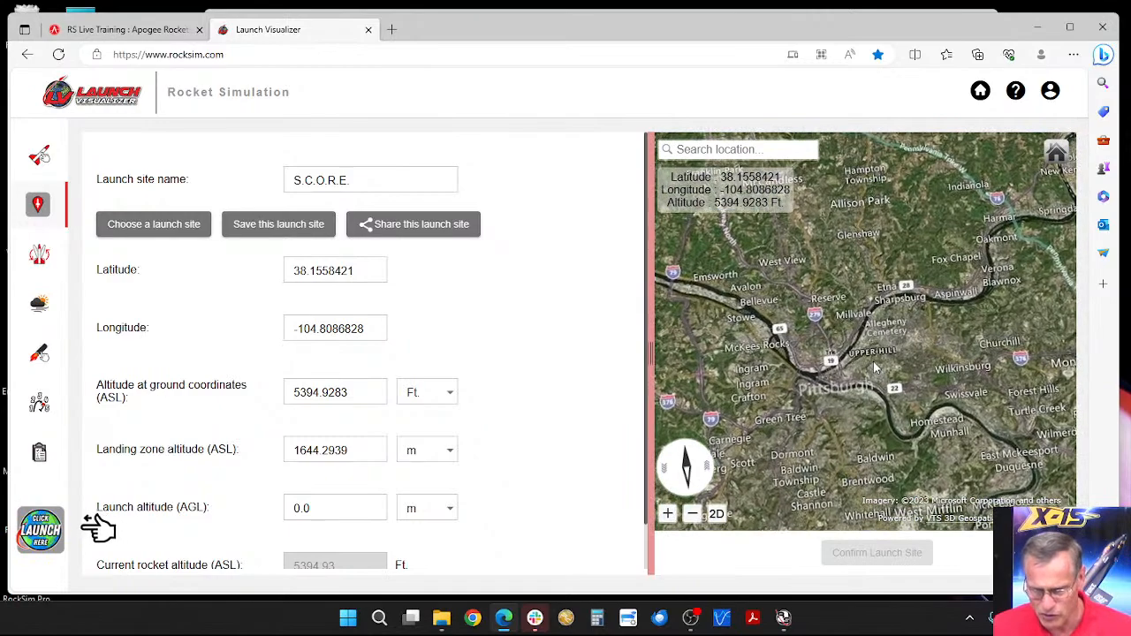
{"action": "scroll", "coordinate": [866, 373], "scroll_direction": "up", "scroll_amount": 3}
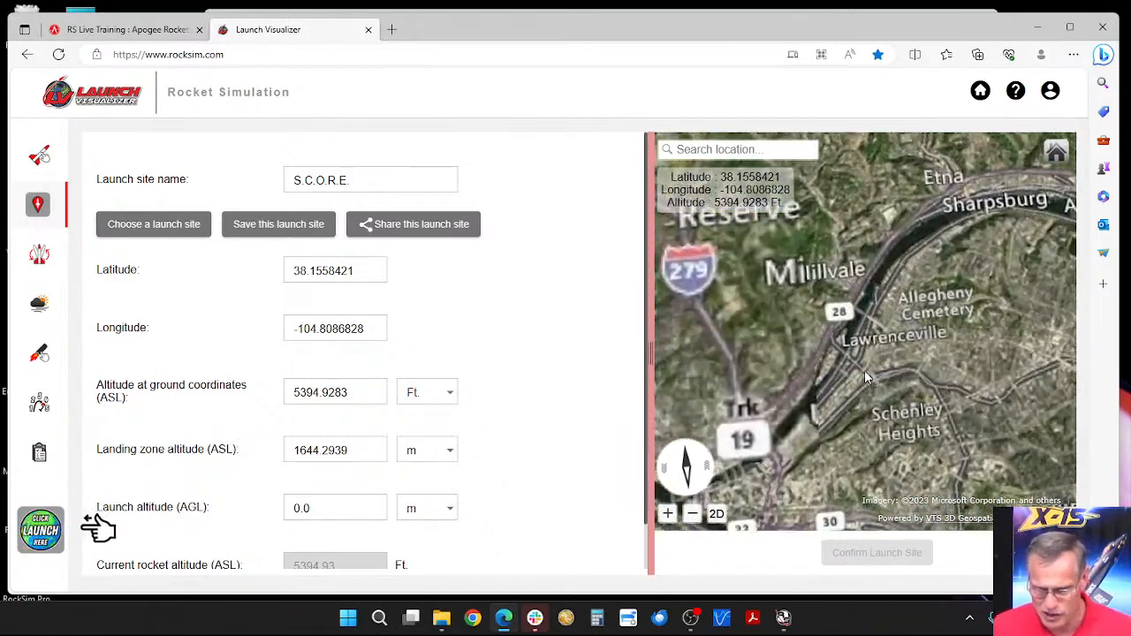
{"action": "scroll", "coordinate": [875, 382], "scroll_direction": "up", "scroll_amount": 3}
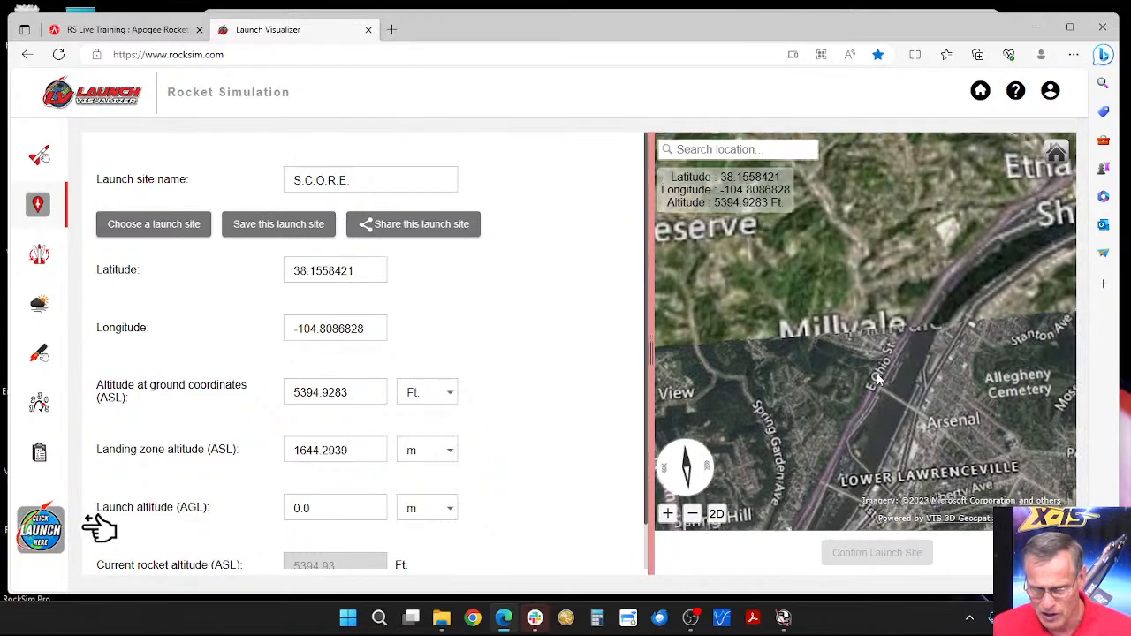
Step: Follow the Allegheny River past Green Oaks Country Club and locate the open farm field south of Saltsburg Rd
{"action": "left_click_drag", "start_coordinate": [860, 373], "coordinate": [816, 402]}
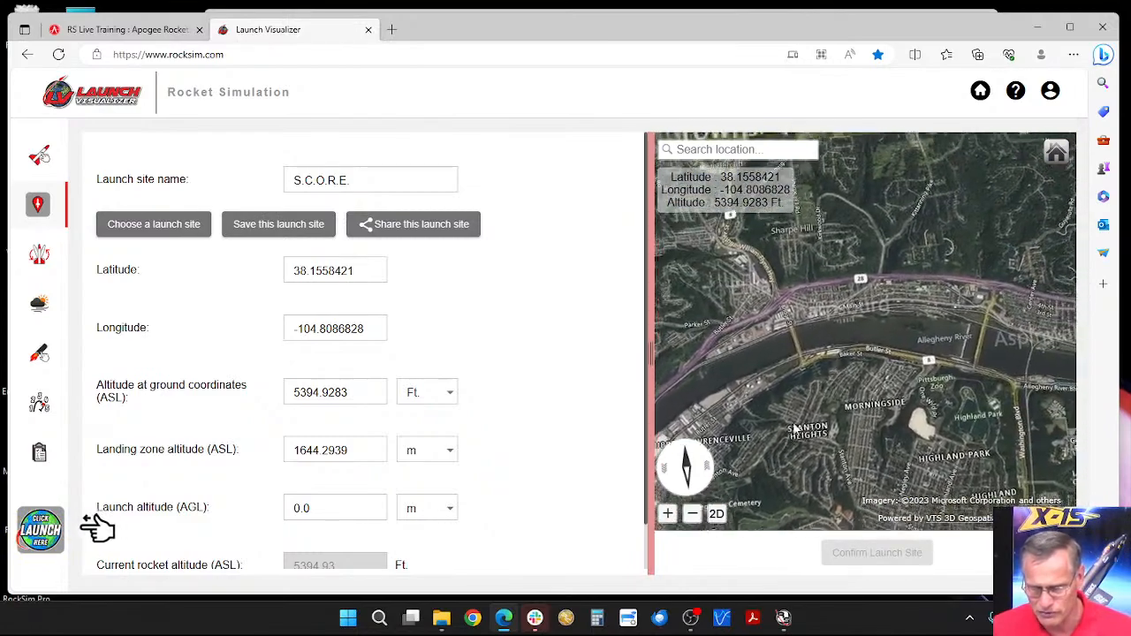
{"action": "left_click_drag", "start_coordinate": [896, 353], "coordinate": [799, 379]}
{"action": "left_click_drag", "start_coordinate": [875, 404], "coordinate": [855, 346]}
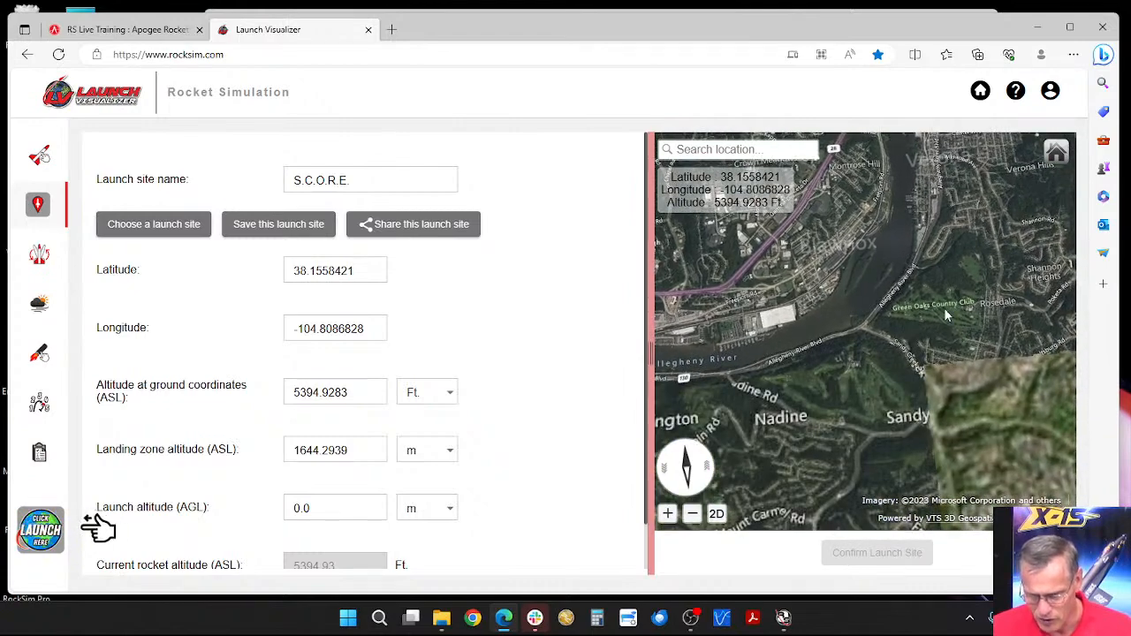
{"action": "scroll", "coordinate": [943, 307], "scroll_direction": "up", "scroll_amount": 5}
{"action": "left_click_drag", "start_coordinate": [967, 328], "coordinate": [916, 329]}
{"action": "scroll", "coordinate": [907, 329], "scroll_direction": "down", "scroll_amount": 5}
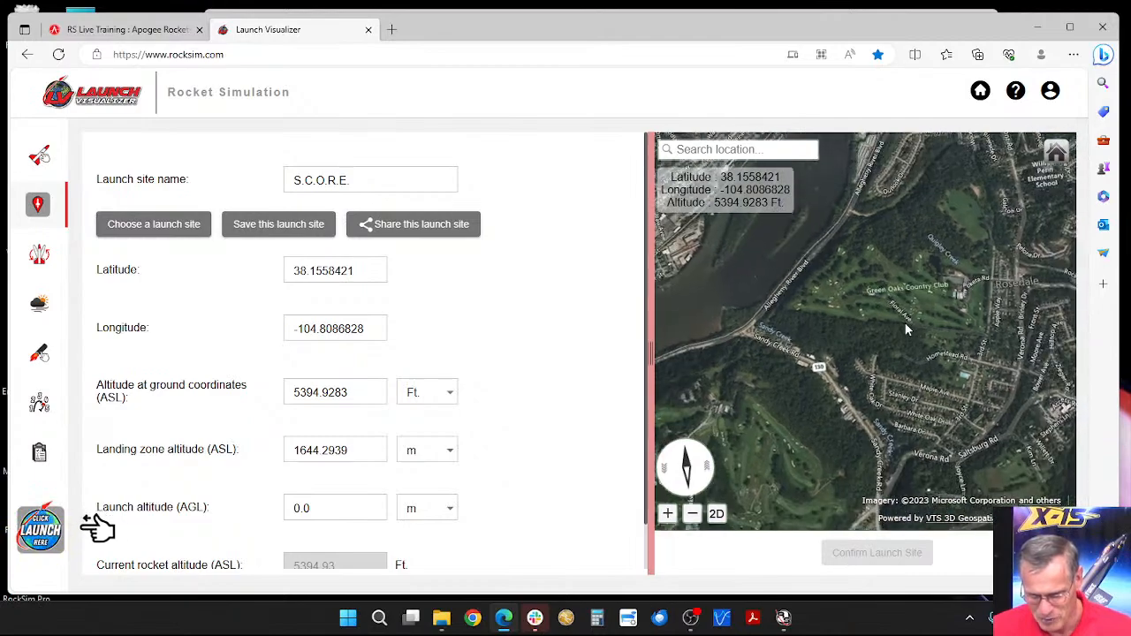
{"action": "scroll", "coordinate": [908, 346], "scroll_direction": "up", "scroll_amount": 5}
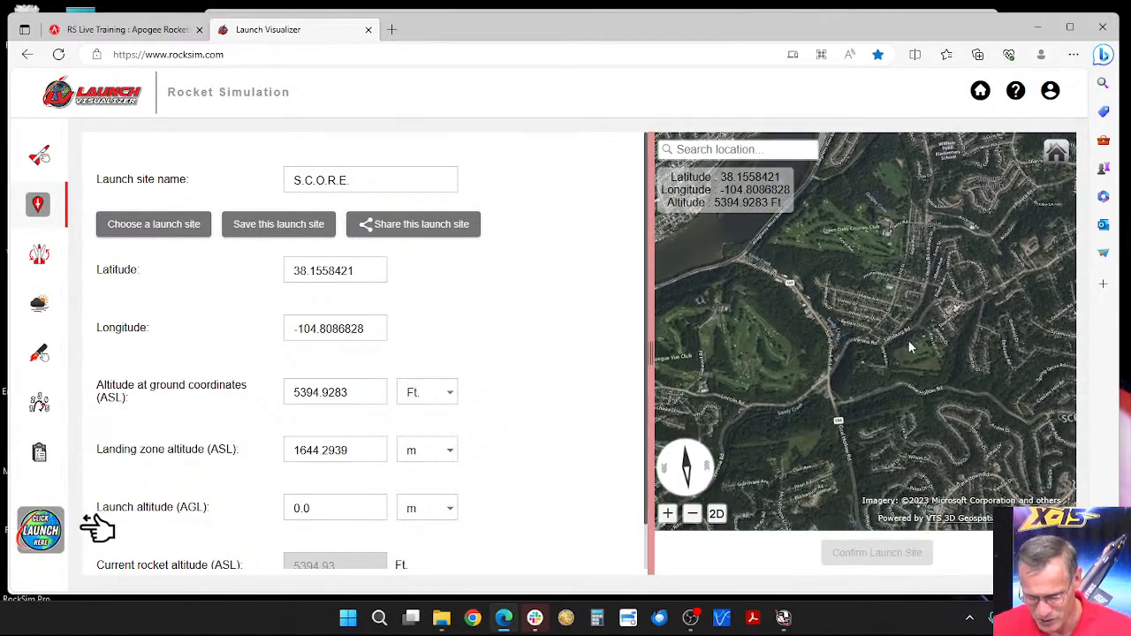
{"action": "scroll", "coordinate": [933, 374], "scroll_direction": "up", "scroll_amount": 5}
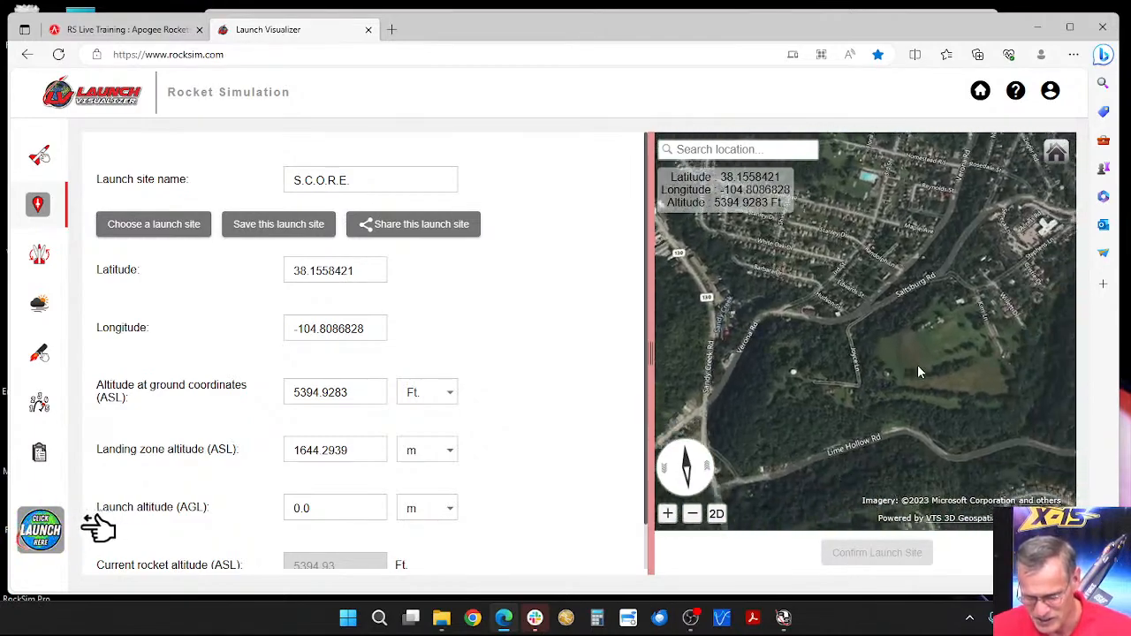
{"action": "left_click_drag", "start_coordinate": [929, 341], "coordinate": [894, 318]}
{"action": "left_click_drag", "start_coordinate": [944, 287], "coordinate": [894, 319]}
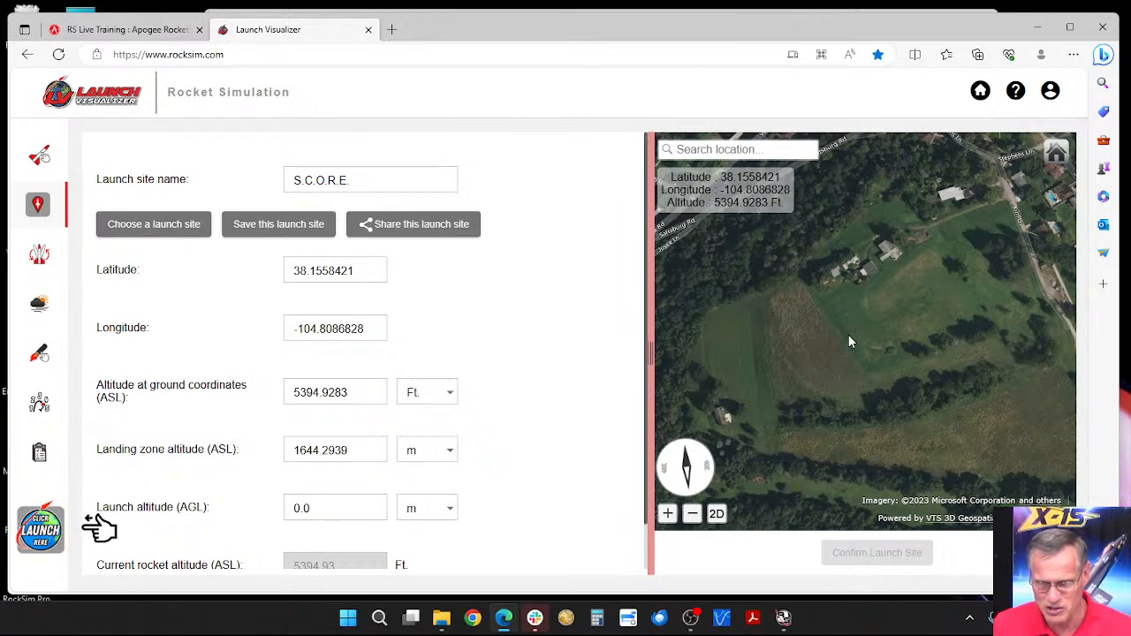
Step: Place the launch site marker beside the farm's parking area at about latitude 40.4773, longitude -79.8392, and confirm it
{"action": "left_click", "coordinate": [850, 342]}
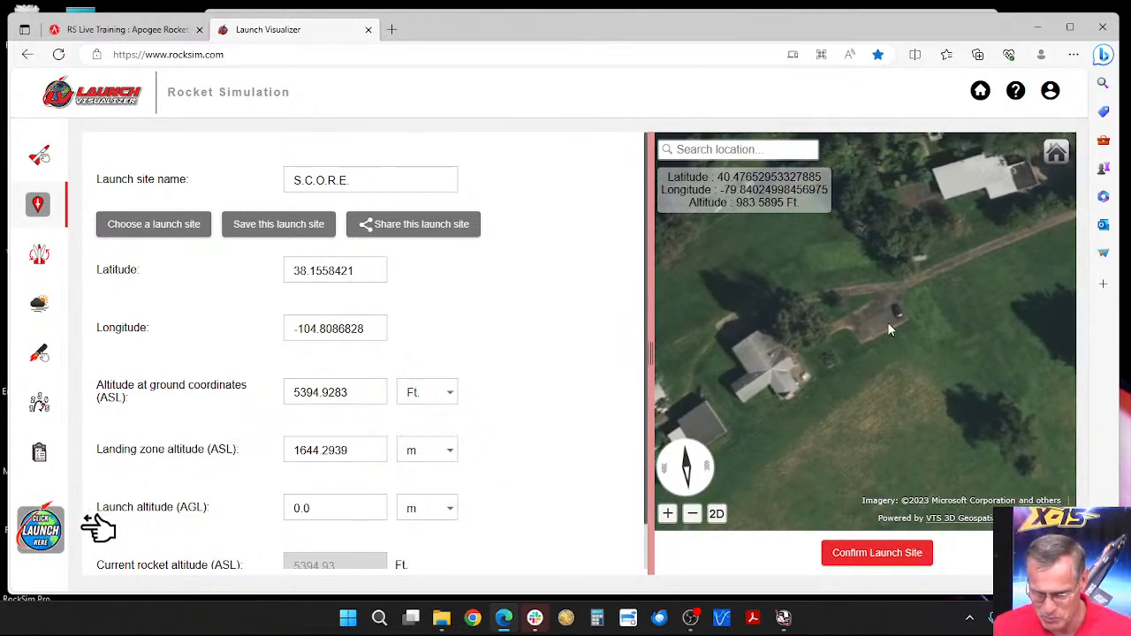
{"action": "left_click", "coordinate": [904, 330]}
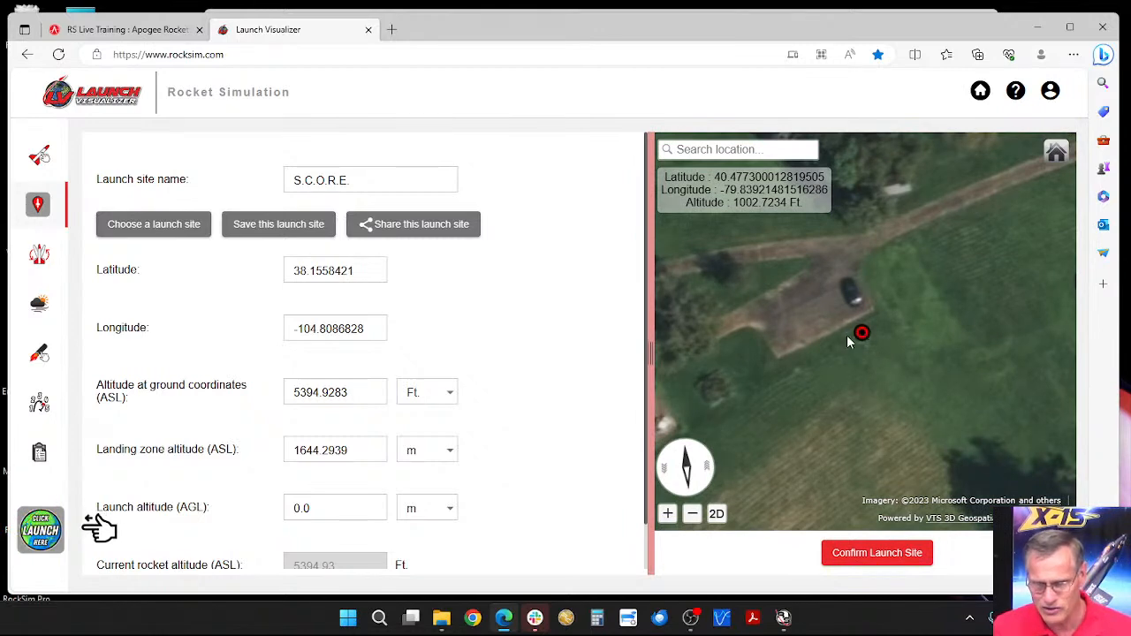
{"action": "scroll", "coordinate": [863, 343], "scroll_direction": "down", "scroll_amount": 5}
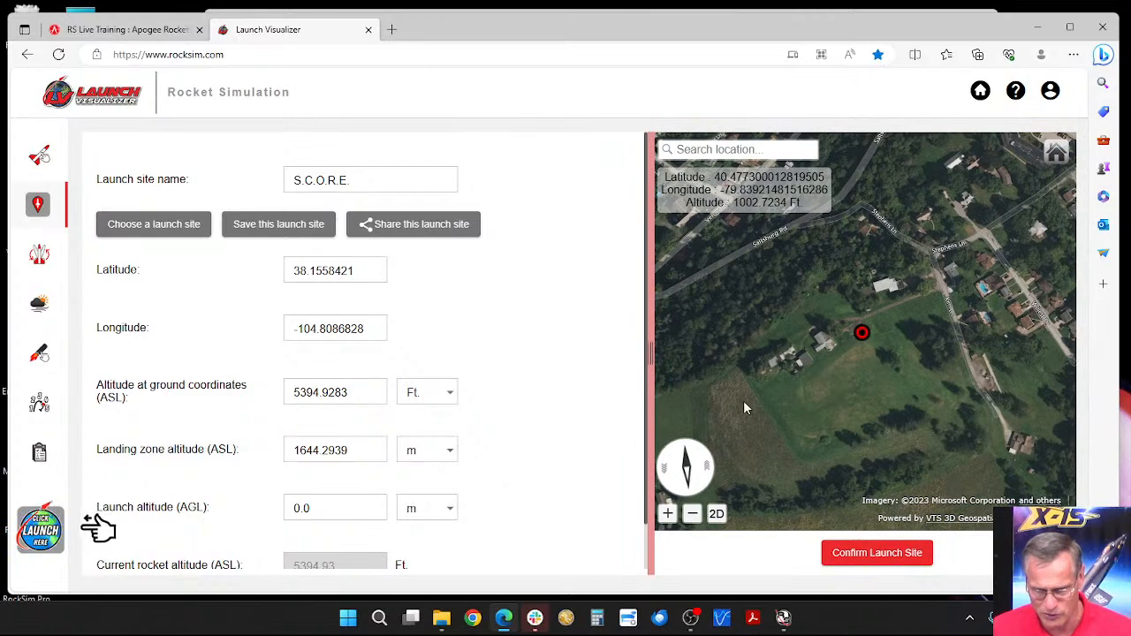
{"action": "scroll", "coordinate": [854, 374], "scroll_direction": "up", "scroll_amount": 5}
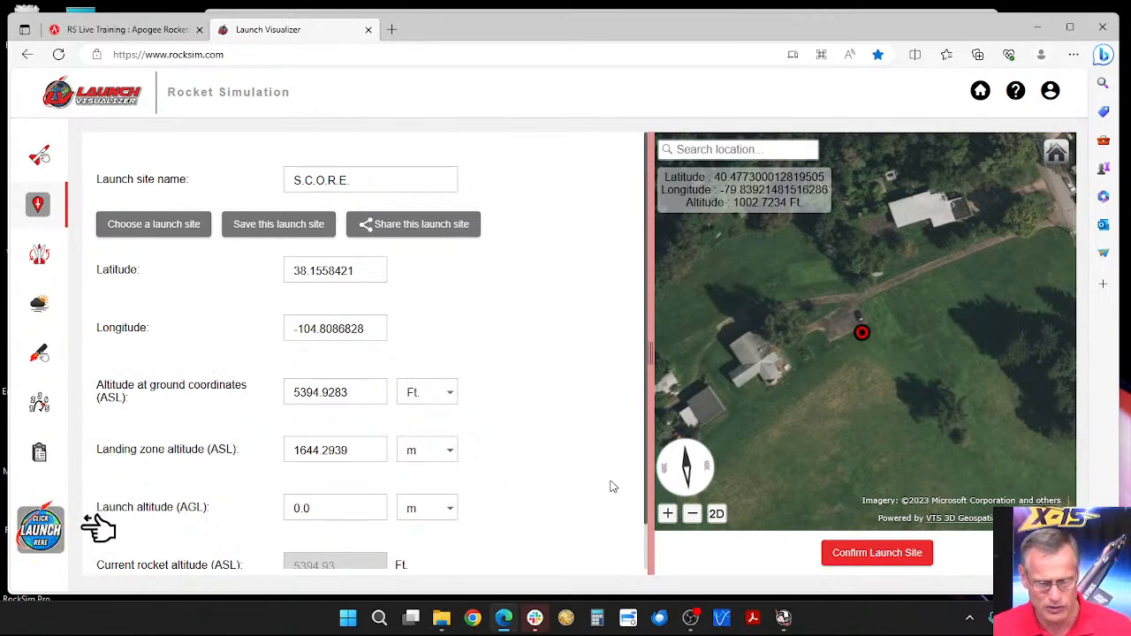
{"action": "left_click", "coordinate": [882, 555]}
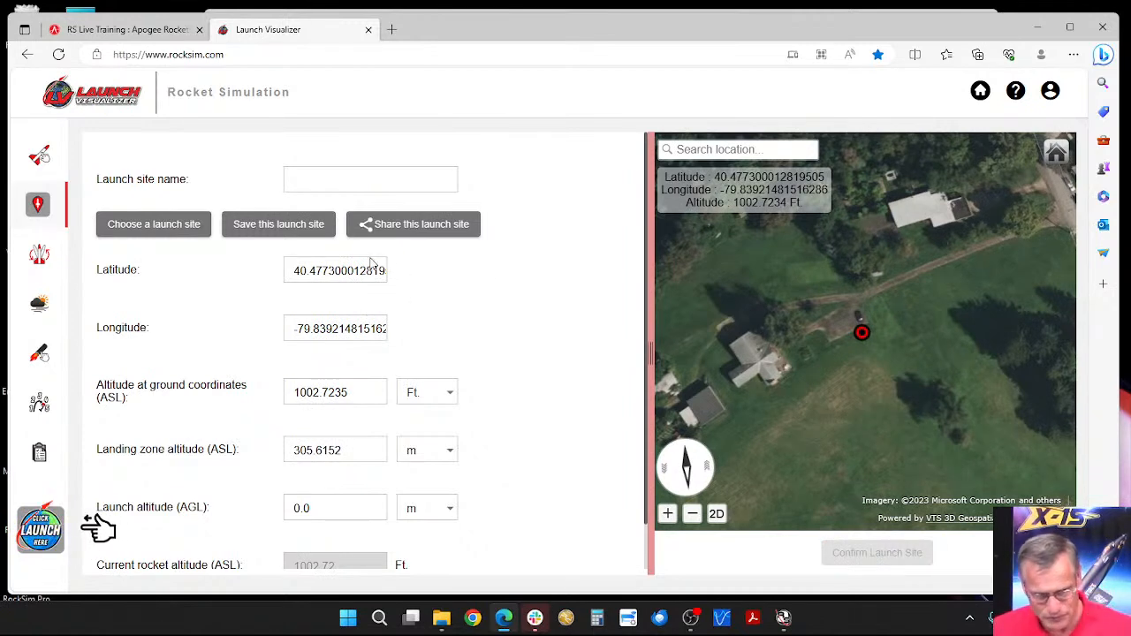
Step: Open the list of popular launch sites and search the public sites for "psc"
{"action": "left_click", "coordinate": [143, 226]}
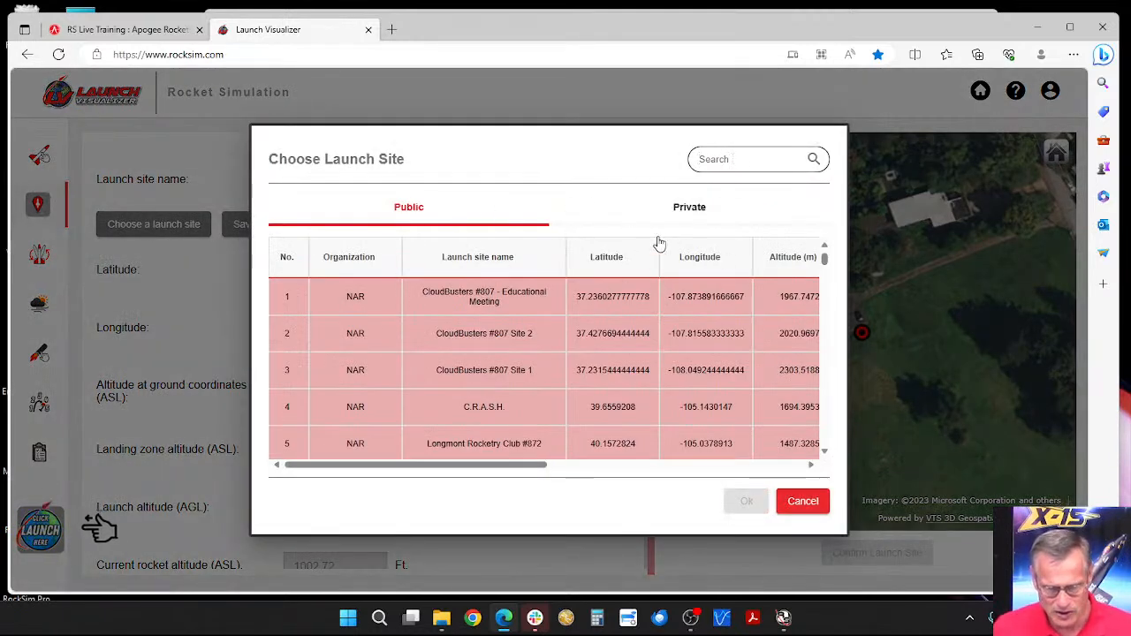
{"action": "left_click", "coordinate": [713, 164]}
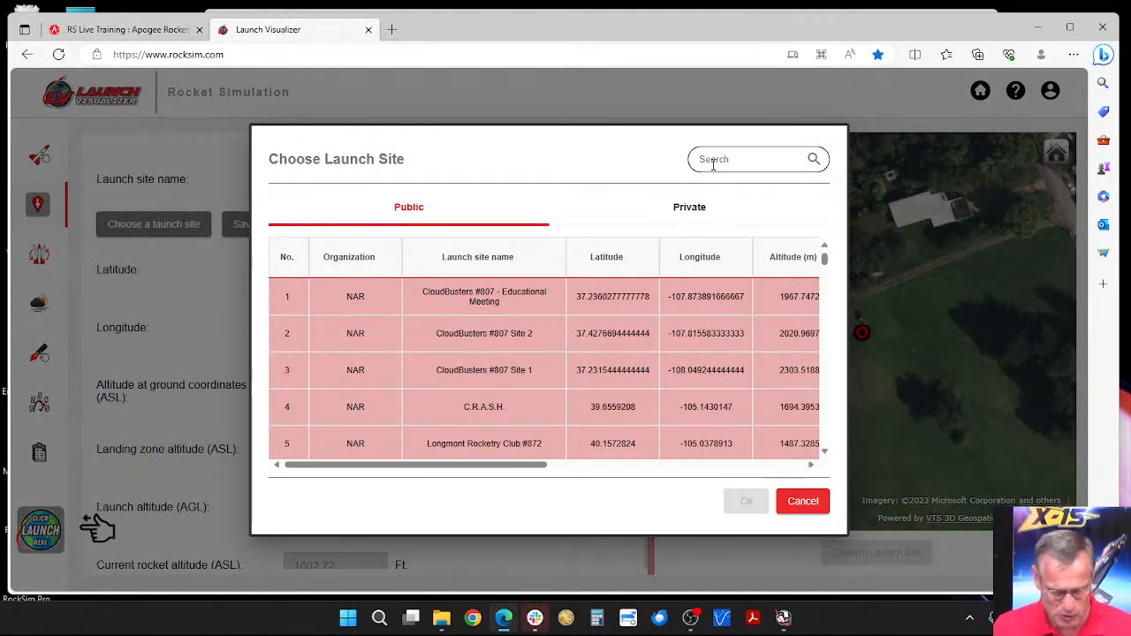
{"action": "type", "text": "p"}
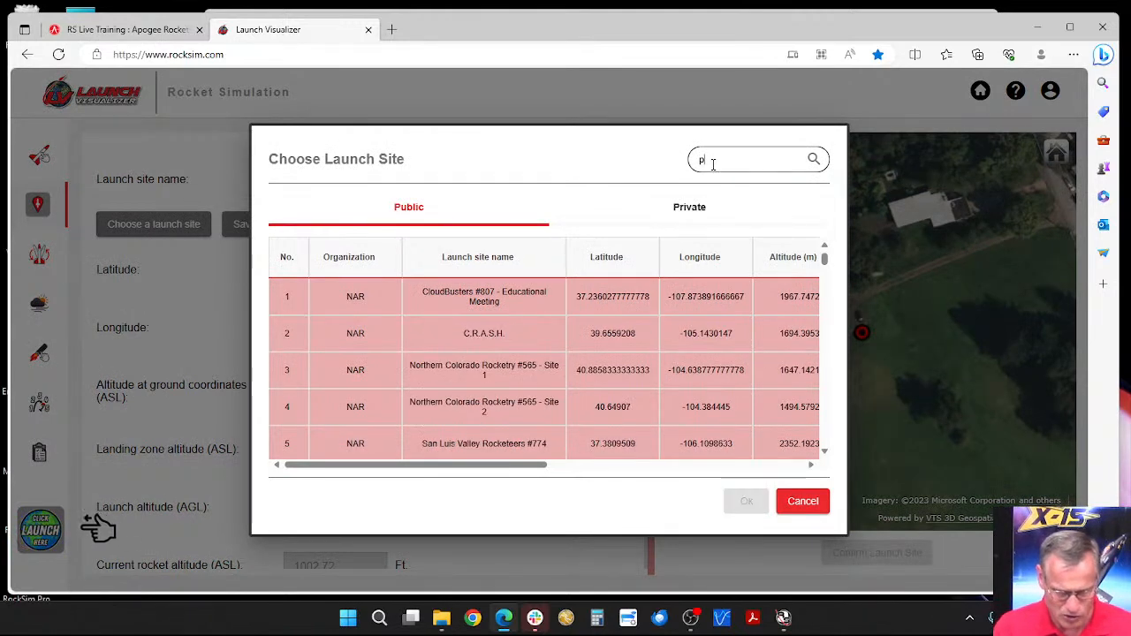
{"action": "type", "text": "s"}
{"action": "type", "text": "e"}
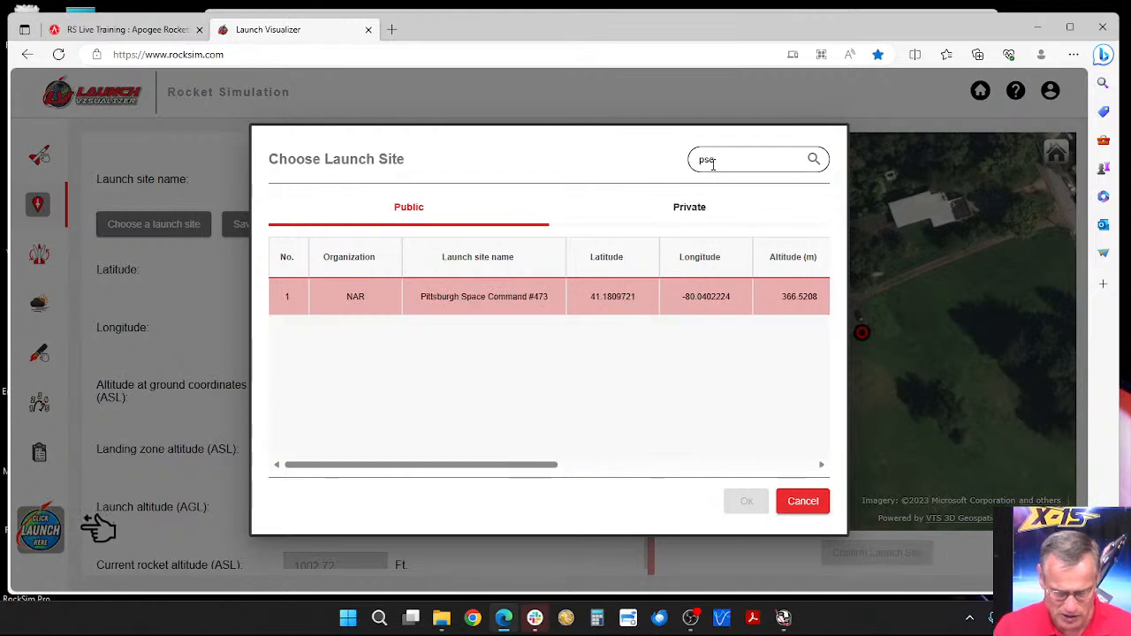
Step: Load the Pittsburgh Space Command #473 site, move its marker into the field at about latitude 41.1811, longitude -80.0412, and confirm it
{"action": "double_click", "coordinate": [489, 297]}
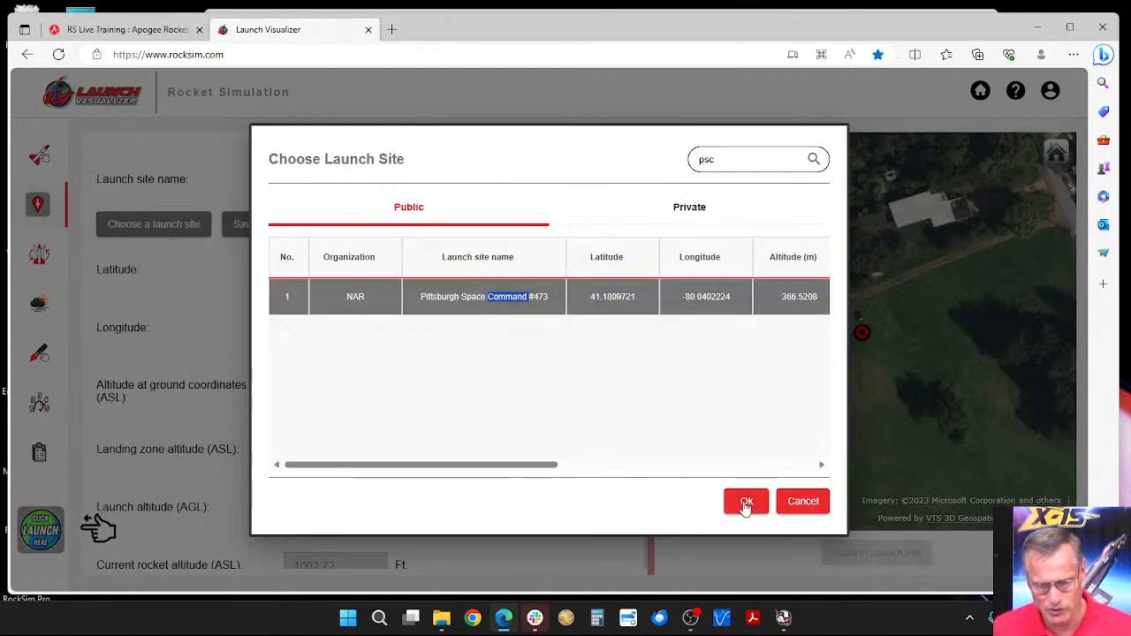
{"action": "left_click", "coordinate": [745, 506]}
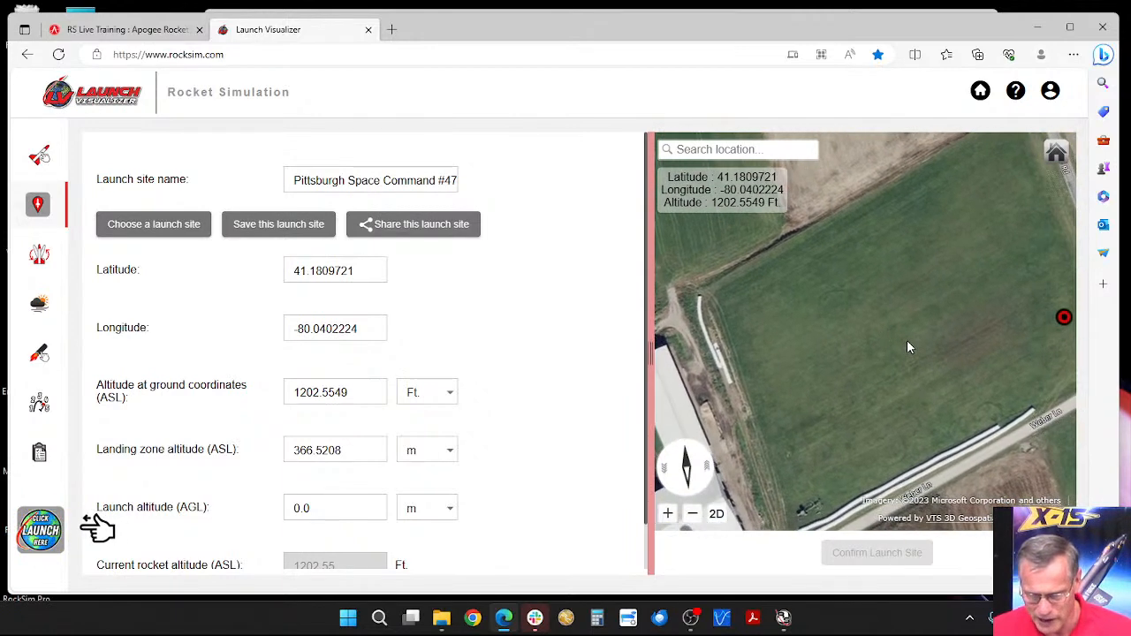
{"action": "left_click", "coordinate": [890, 295]}
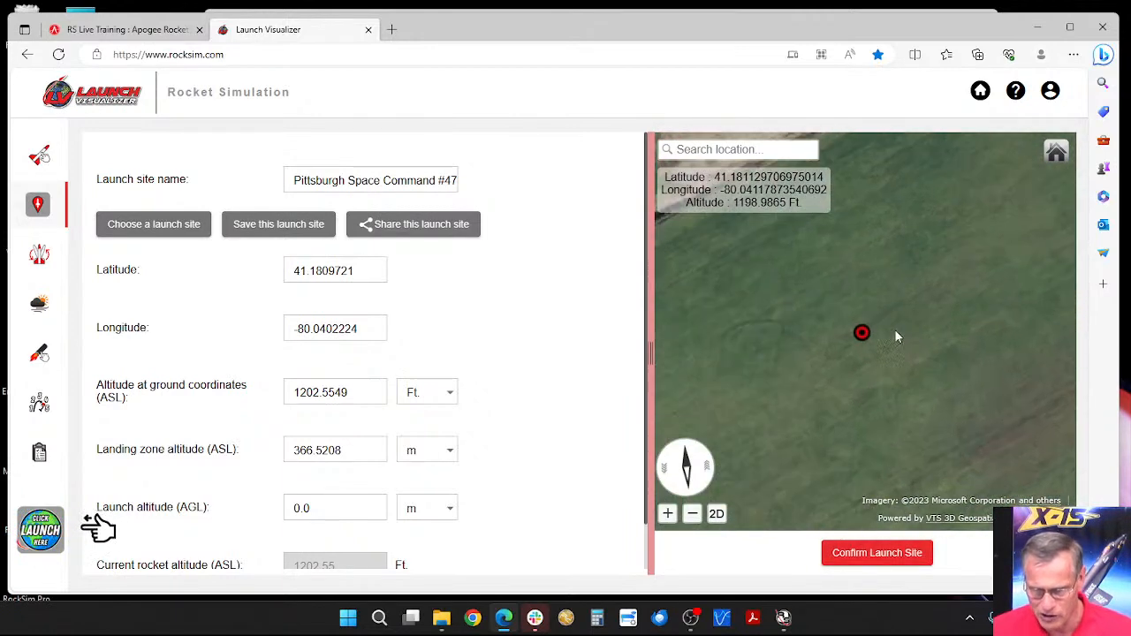
{"action": "left_click", "coordinate": [886, 553]}
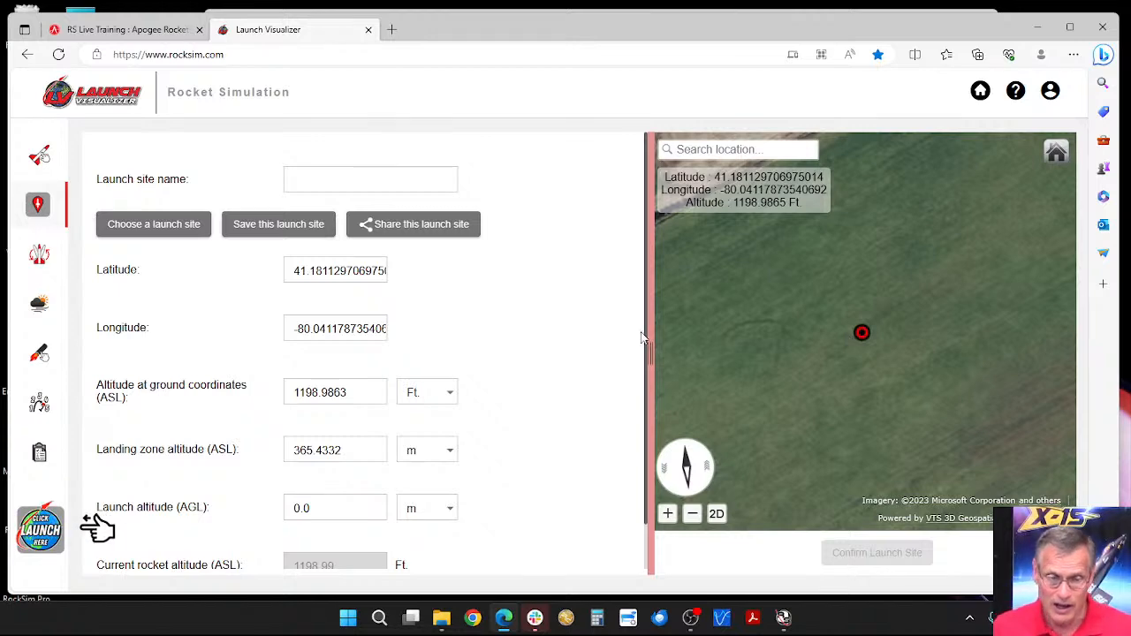
Step: Save the launch site as "My site" with the description "high power pad location"
{"action": "left_click", "coordinate": [285, 227]}
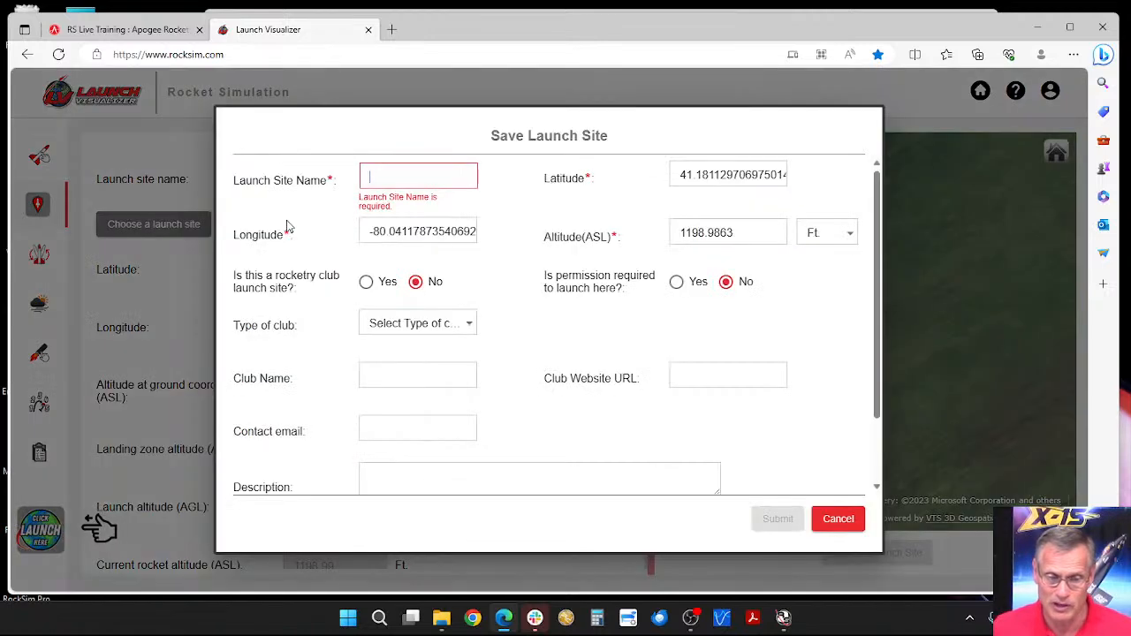
{"action": "left_click", "coordinate": [389, 177]}
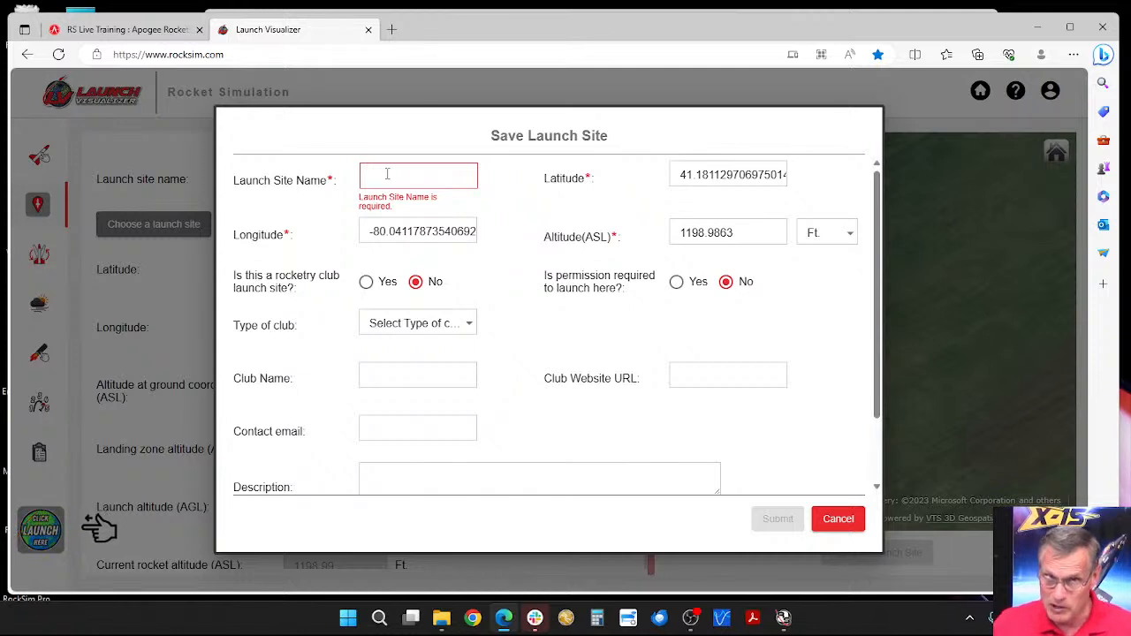
{"action": "type", "text": "MY"}
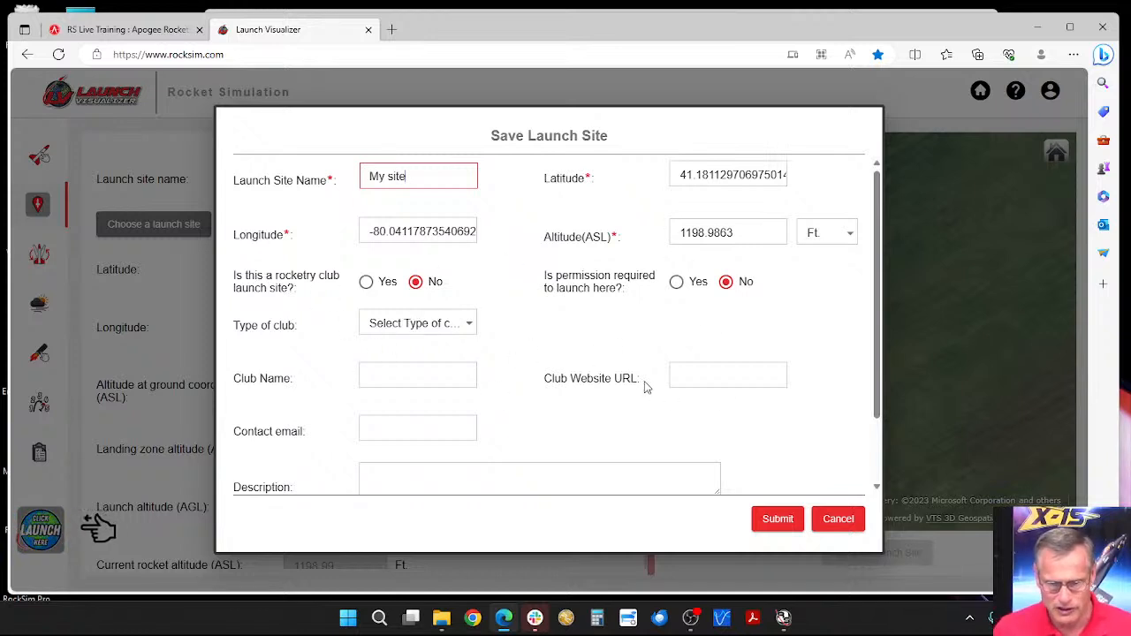
{"action": "scroll", "coordinate": [527, 445], "scroll_direction": "down", "scroll_amount": 1}
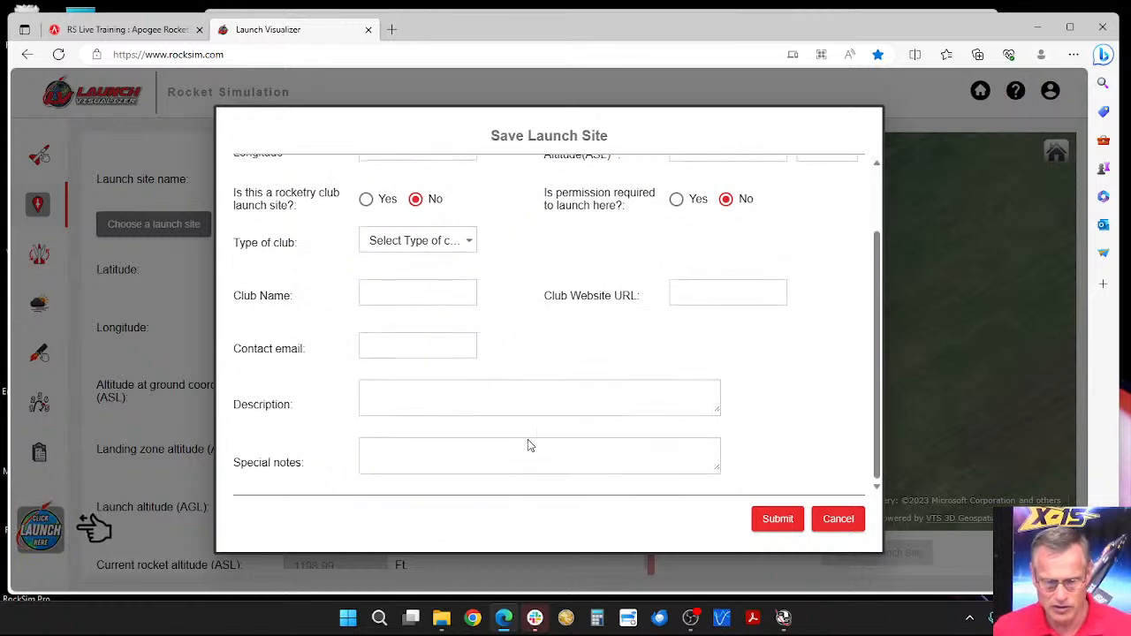
{"action": "left_click", "coordinate": [437, 398]}
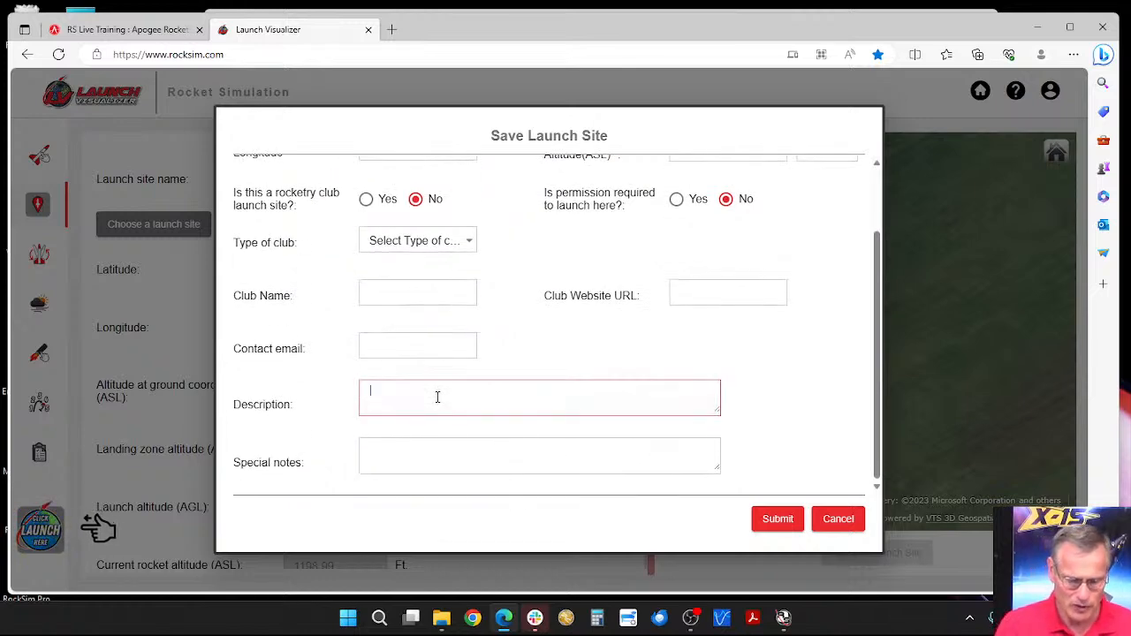
{"action": "type", "text": "high power"}
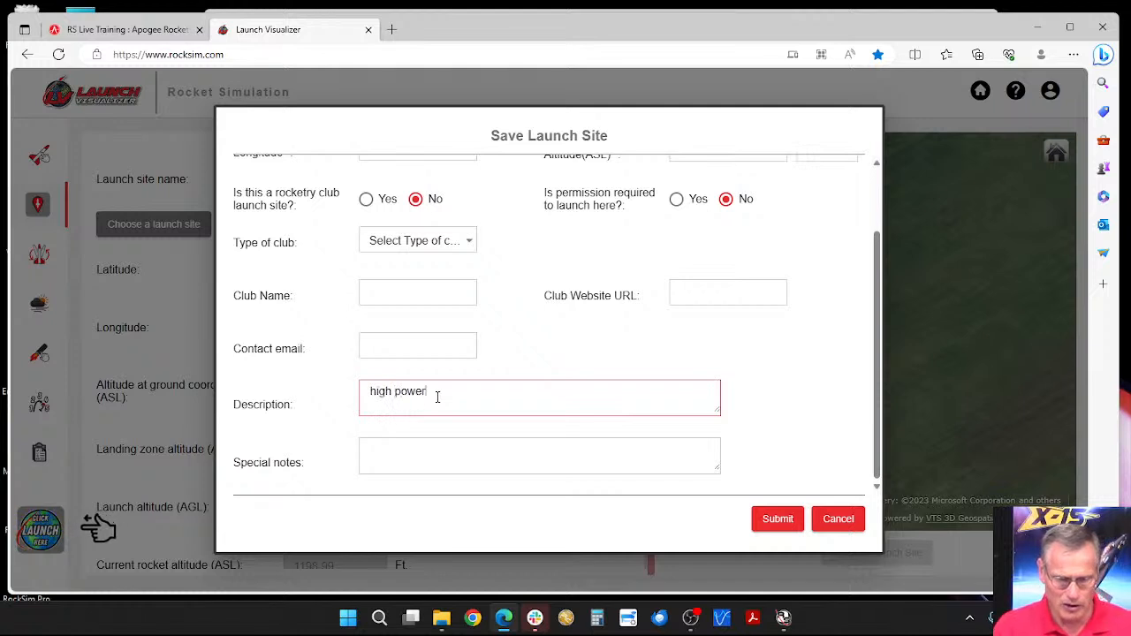
{"action": "type", "text": "loc"}
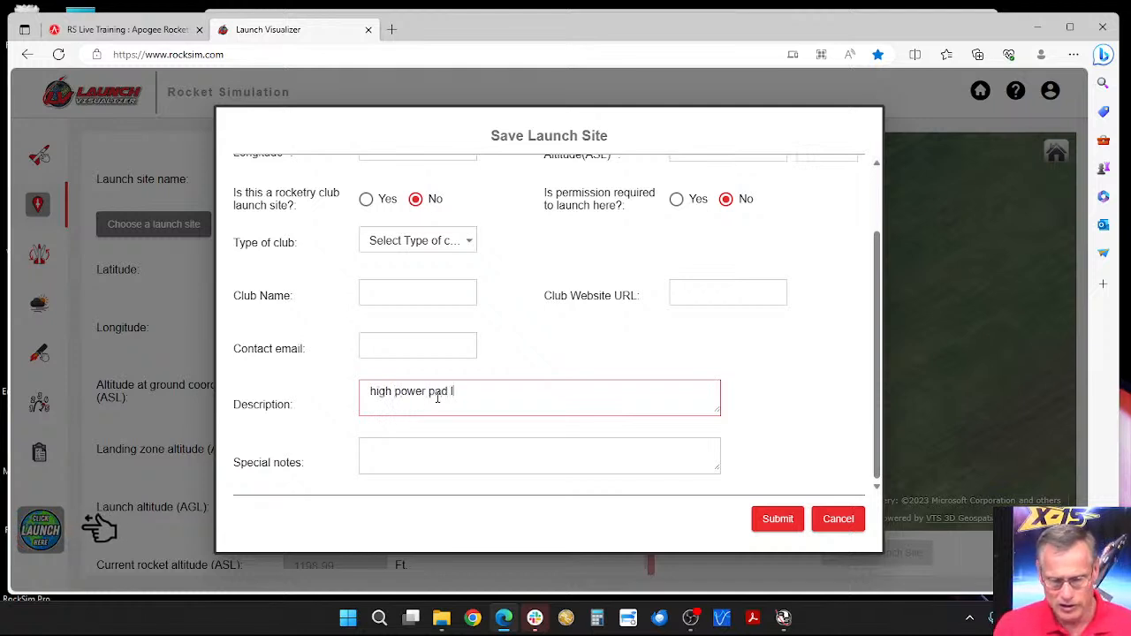
{"action": "key", "text": "BackSpace"}
{"action": "type", "text": "cation"}
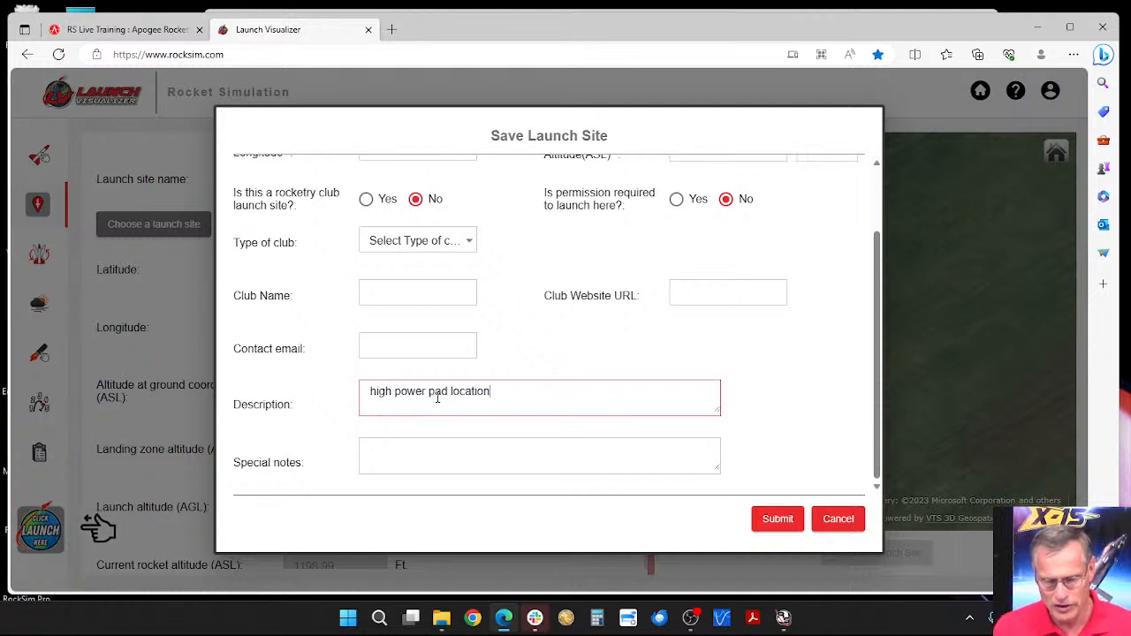
{"action": "left_click", "coordinate": [765, 522]}
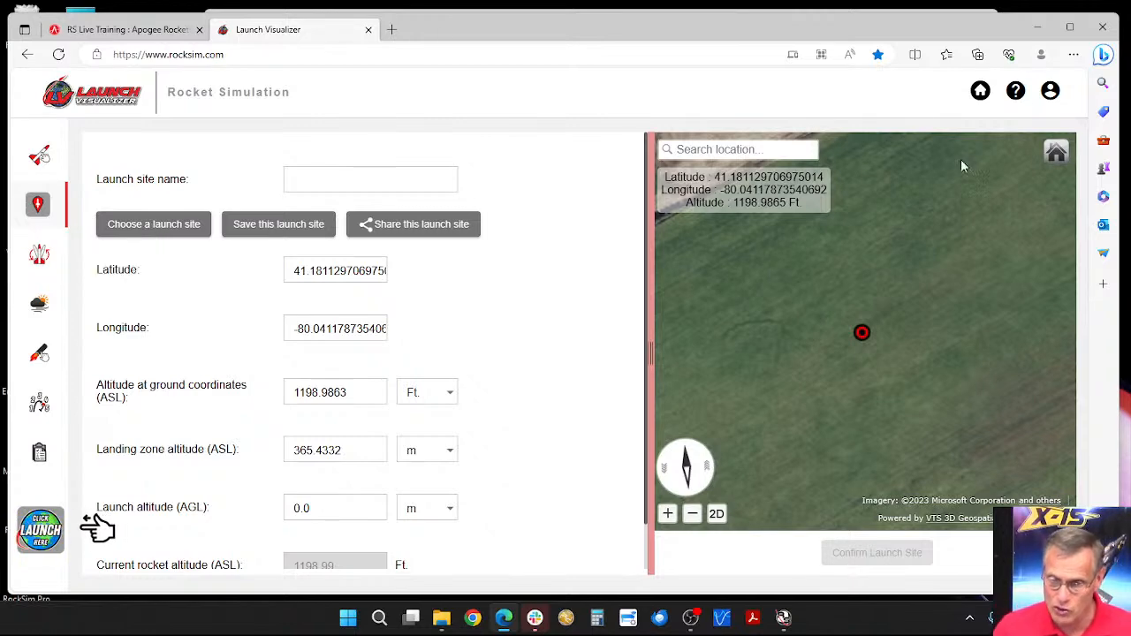
Step: Examine the account's user type, available credits and dashboard options, and close the account details
{"action": "left_click", "coordinate": [1048, 93]}
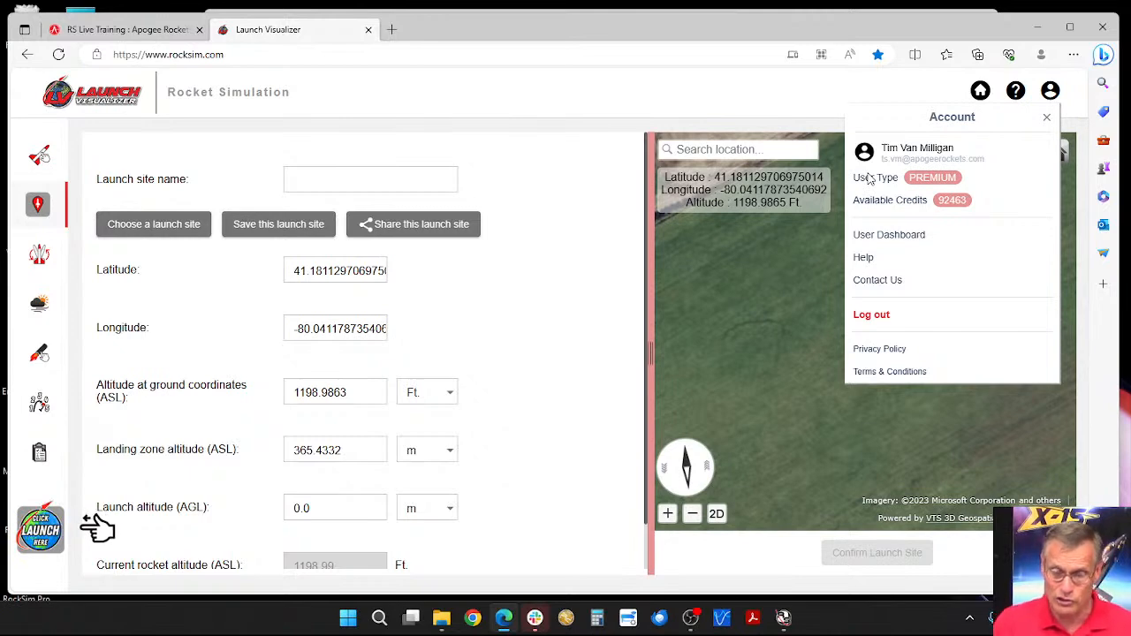
{"action": "left_click", "coordinate": [940, 97]}
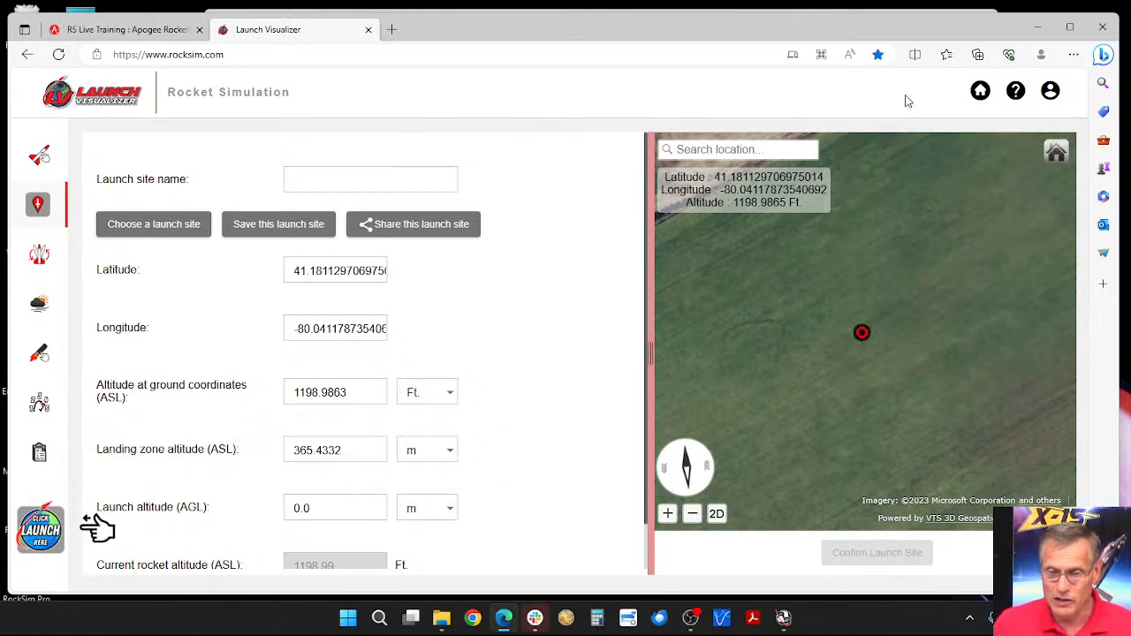
Step: Place the launch site marker away from the saved field, near Jefferson at about latitude 41.2791, longitude -80.2698
{"action": "scroll", "coordinate": [813, 280], "scroll_direction": "down", "scroll_amount": 3}
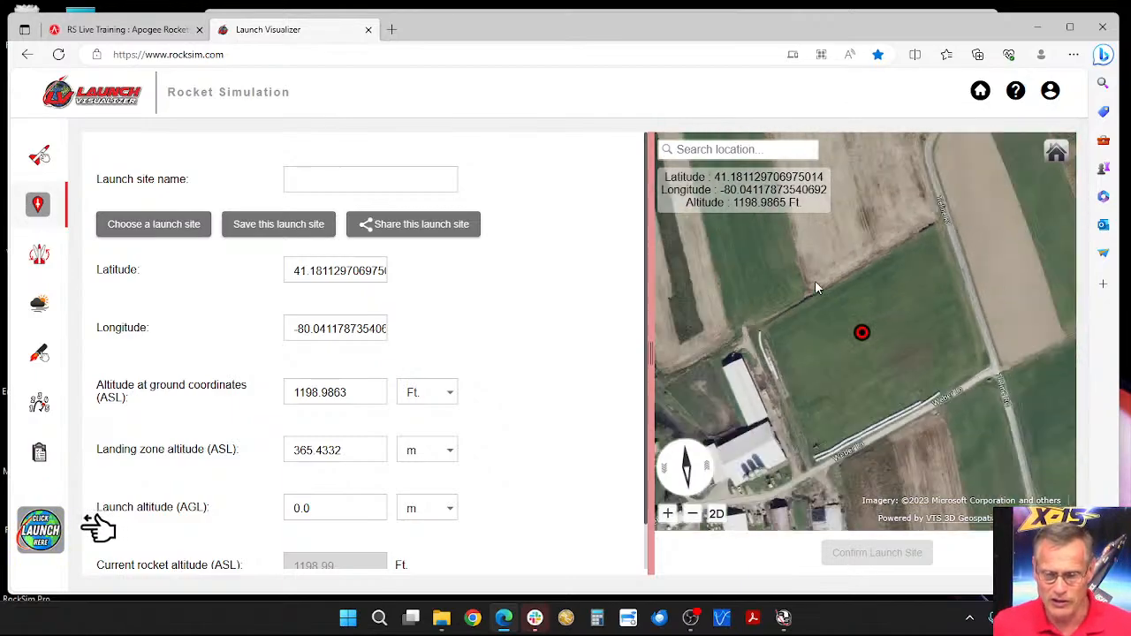
{"action": "scroll", "coordinate": [817, 277], "scroll_direction": "down", "scroll_amount": 5}
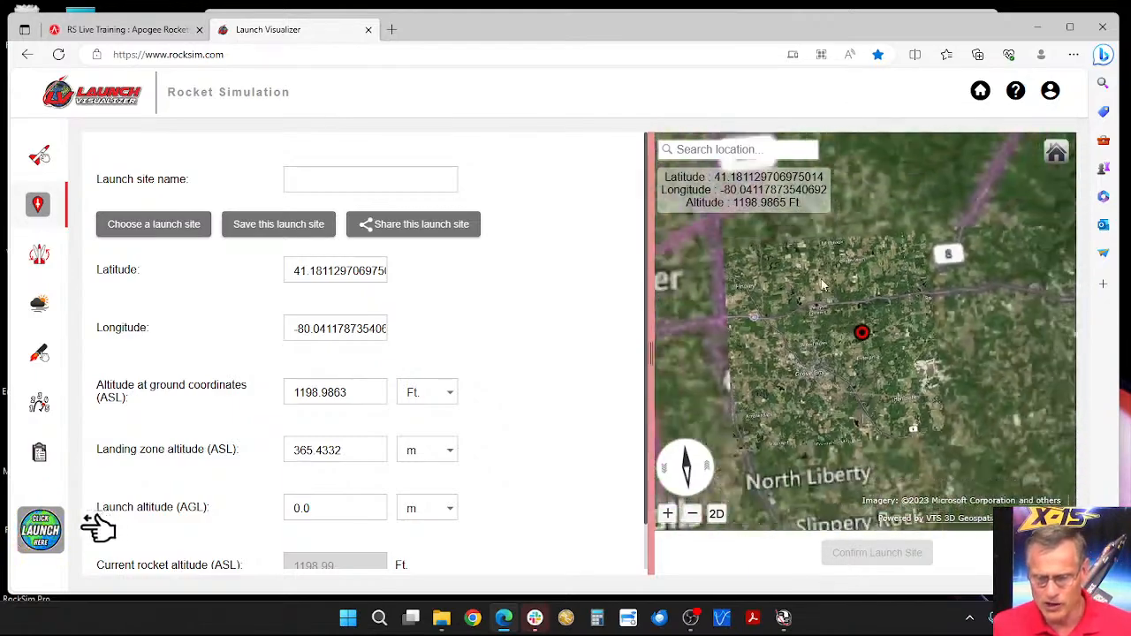
{"action": "left_click", "coordinate": [707, 261]}
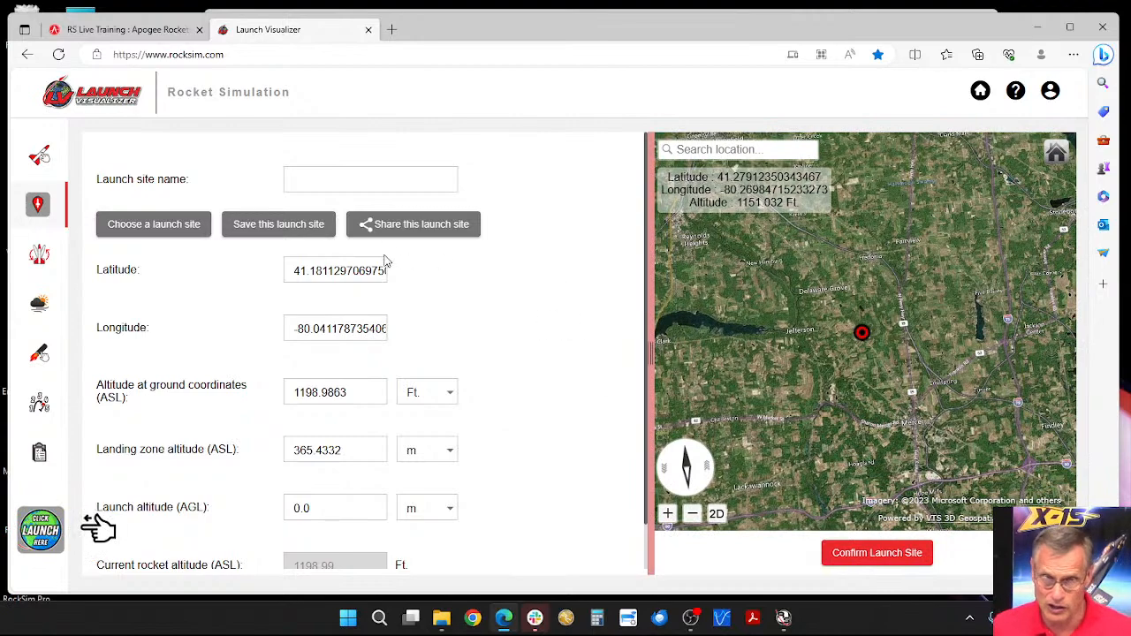
Step: Load the saved "My site" from the private launch sites
{"action": "left_click", "coordinate": [164, 224]}
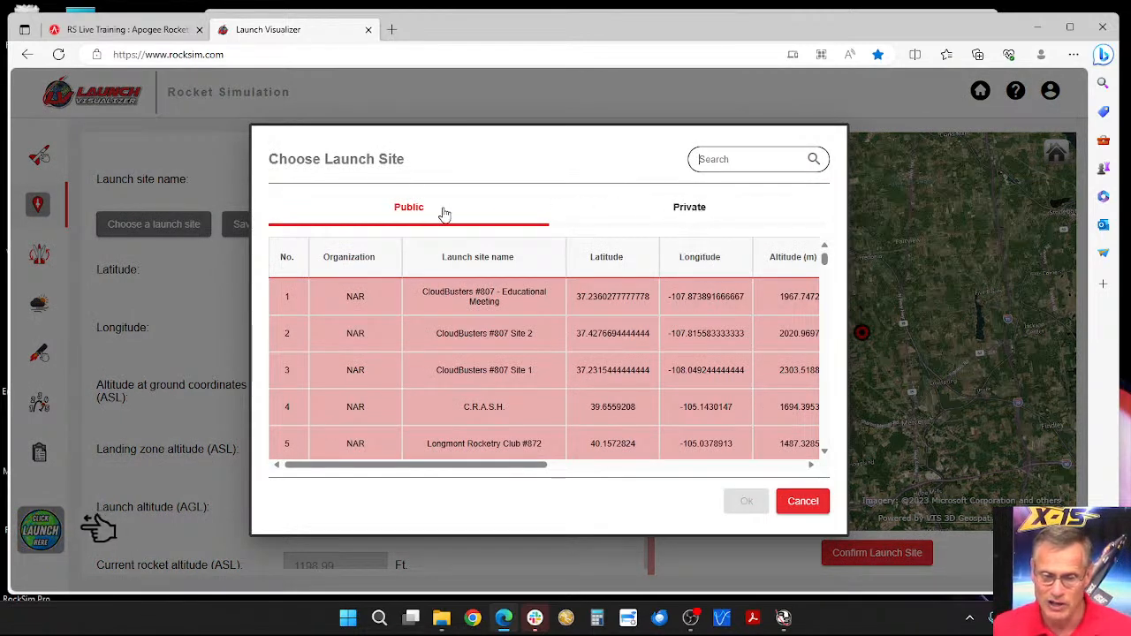
{"action": "left_click", "coordinate": [693, 215]}
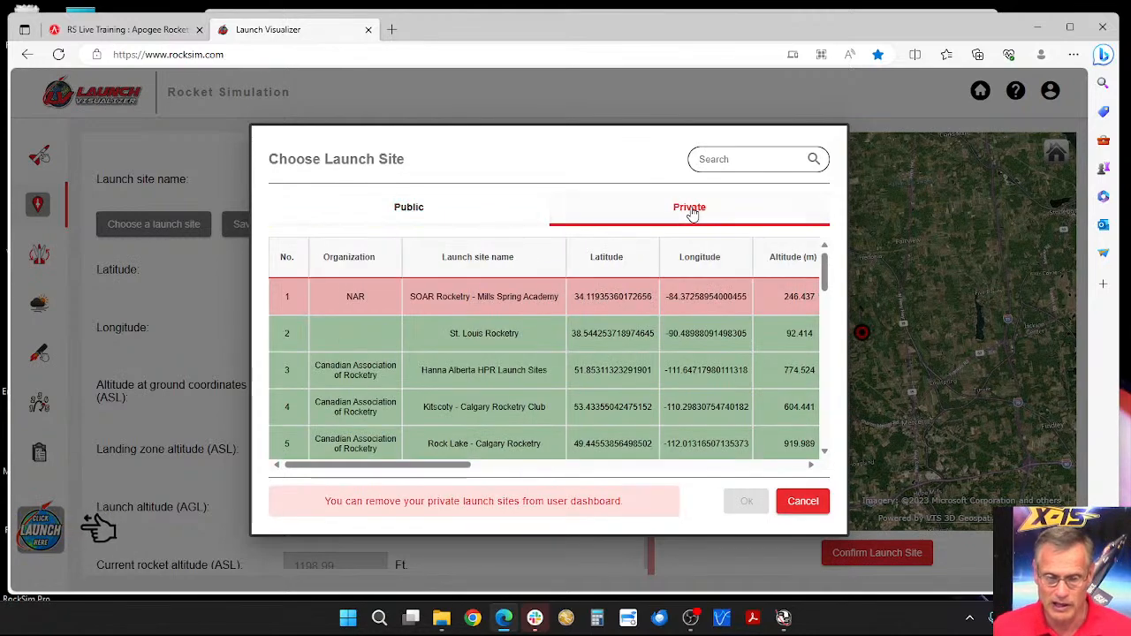
{"action": "scroll", "coordinate": [484, 275], "scroll_direction": "down", "scroll_amount": 2}
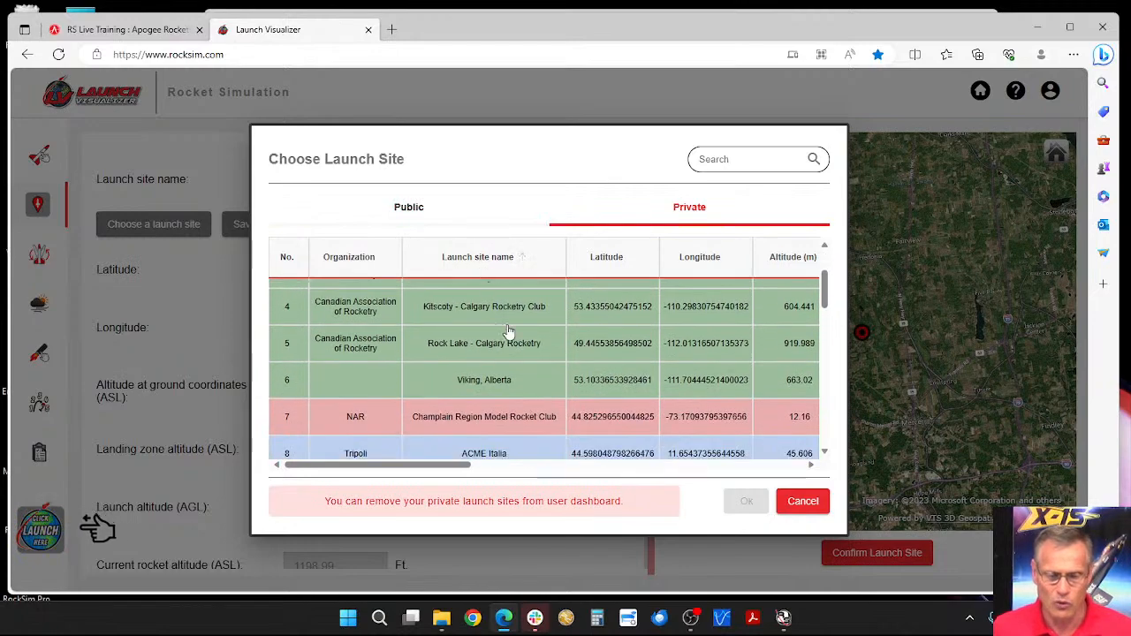
{"action": "scroll", "coordinate": [509, 328], "scroll_direction": "down", "scroll_amount": 7}
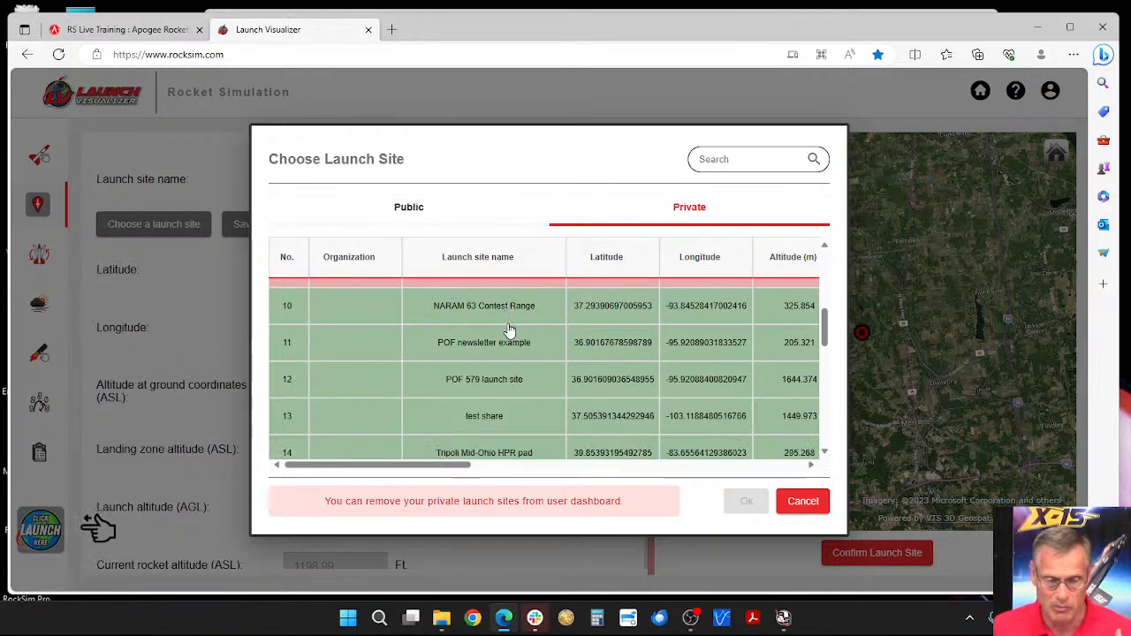
{"action": "scroll", "coordinate": [509, 328], "scroll_direction": "down", "scroll_amount": 8}
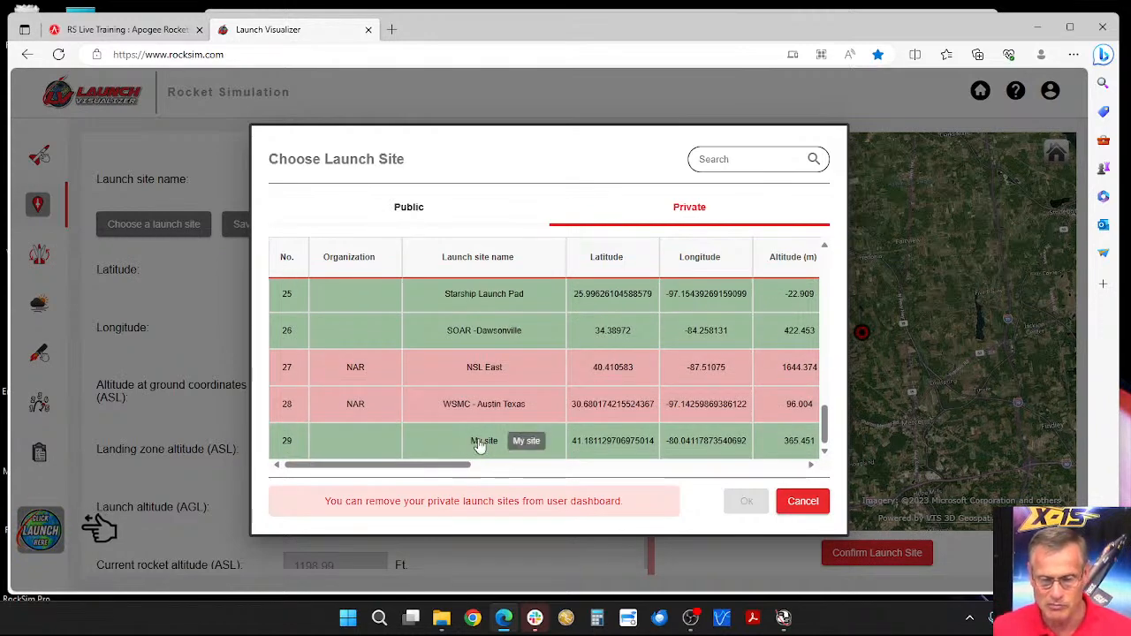
{"action": "left_click", "coordinate": [480, 446]}
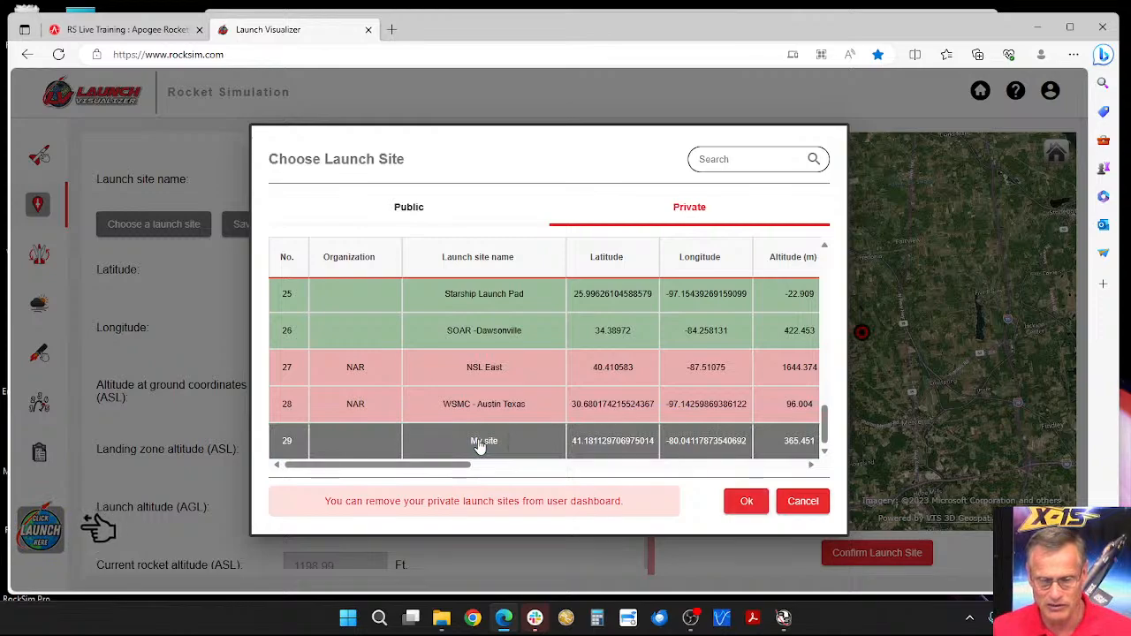
{"action": "left_click", "coordinate": [743, 508]}
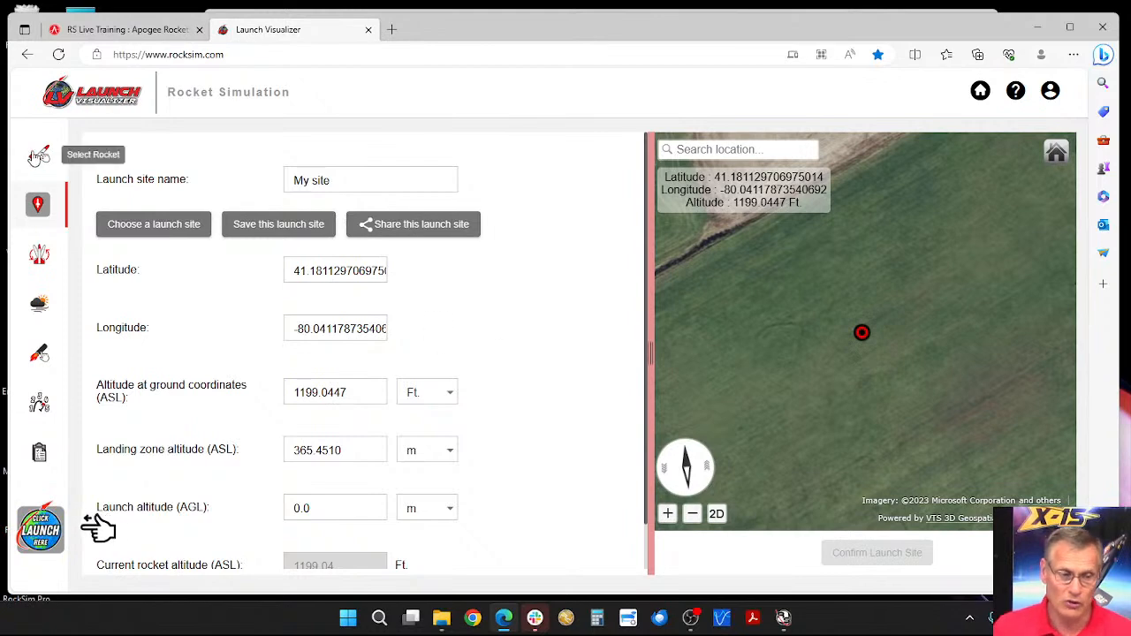
Step: Revisit the rocket selection and launch site settings, and review the private launch site list without choosing another site
{"action": "left_click", "coordinate": [38, 157]}
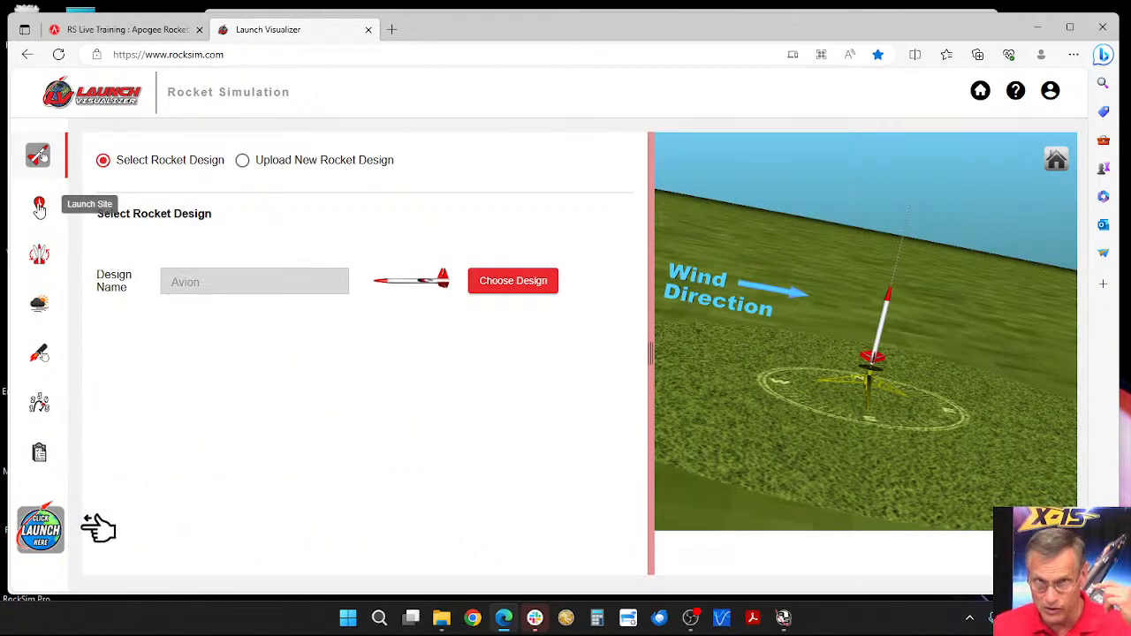
{"action": "left_click", "coordinate": [41, 209]}
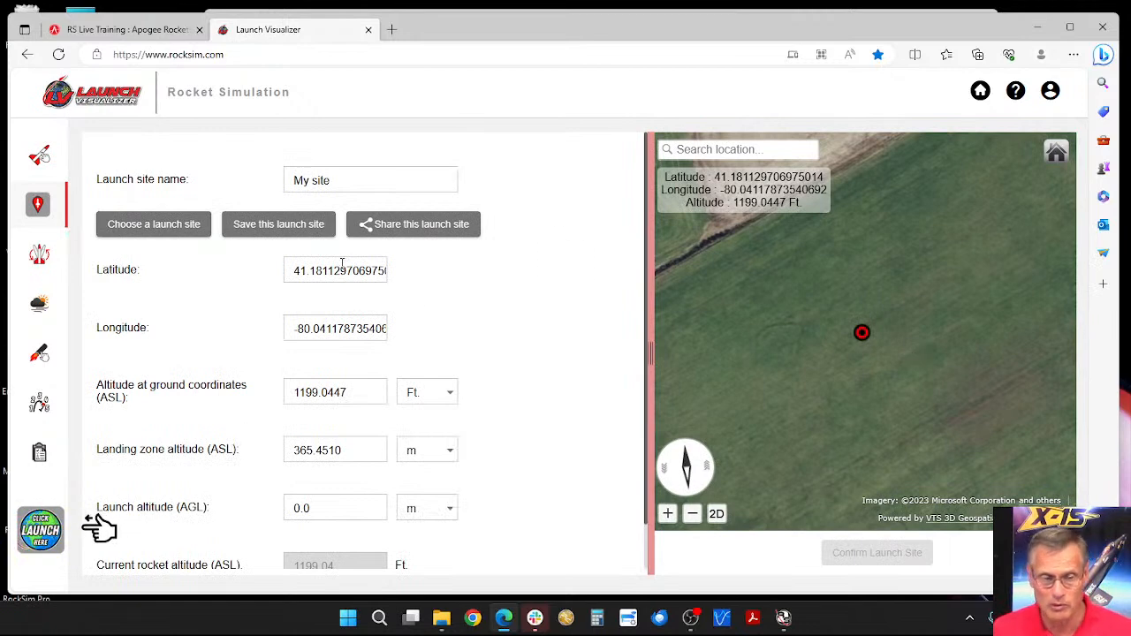
{"action": "left_click", "coordinate": [170, 220]}
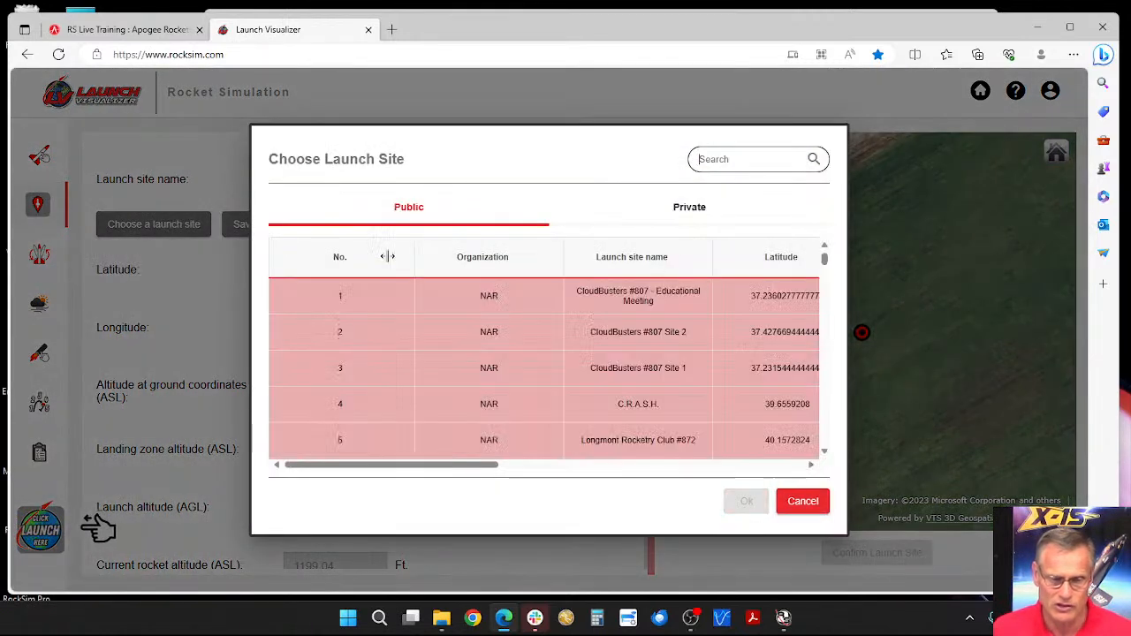
{"action": "left_click", "coordinate": [688, 207]}
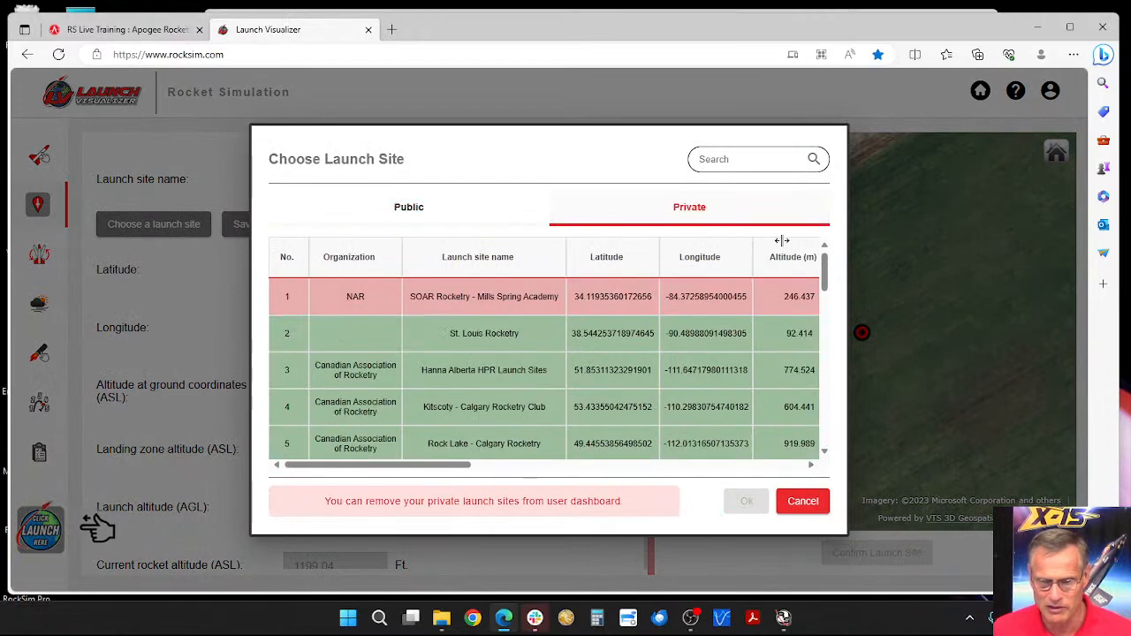
{"action": "left_click_drag", "start_coordinate": [824, 278], "coordinate": [825, 434]}
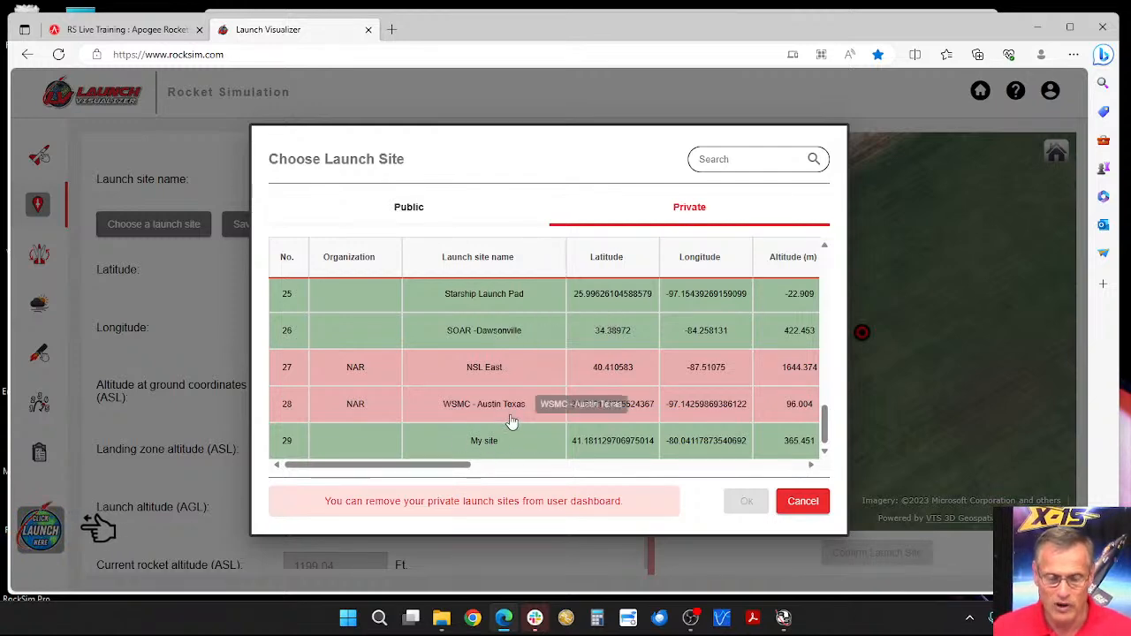
{"action": "scroll", "coordinate": [511, 421], "scroll_direction": "up", "scroll_amount": 3}
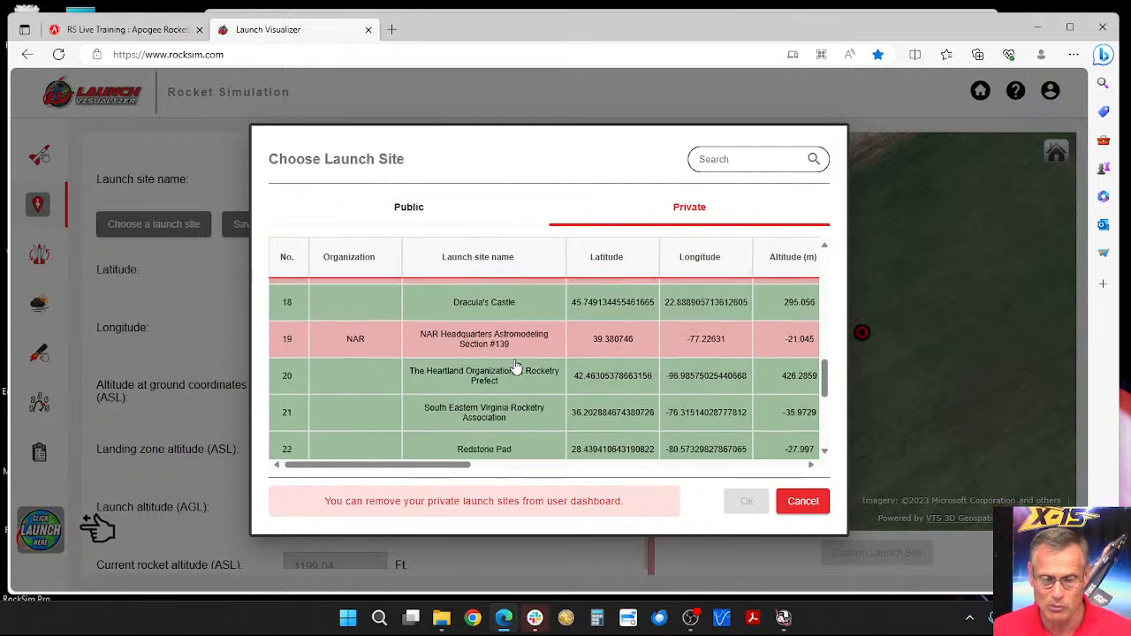
{"action": "scroll", "coordinate": [509, 397], "scroll_direction": "down", "scroll_amount": 3}
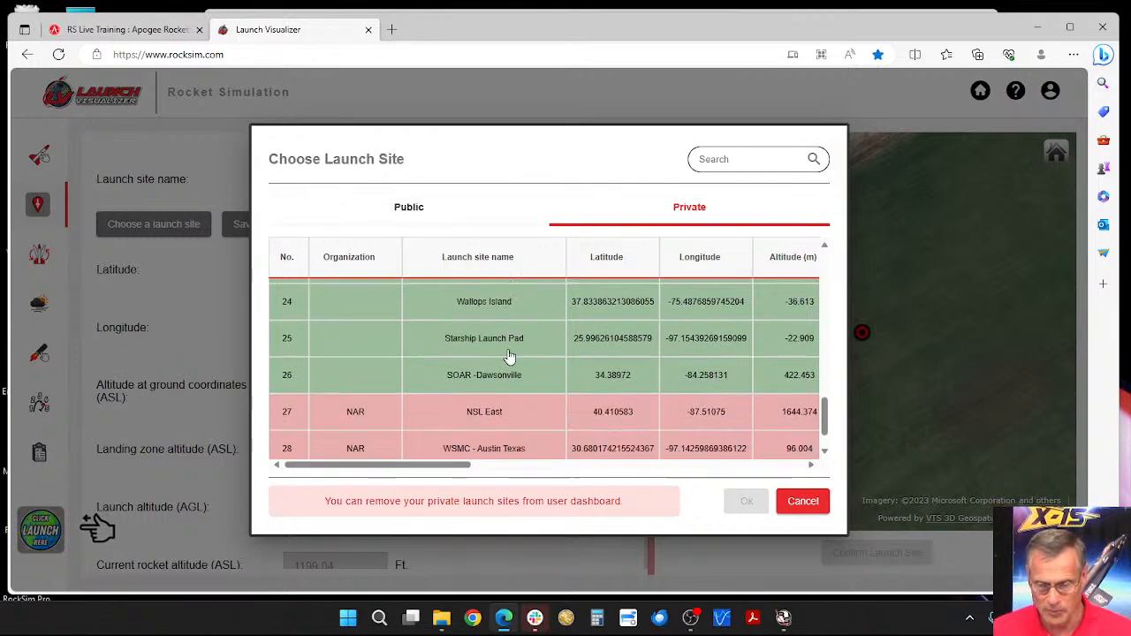
{"action": "scroll", "coordinate": [509, 355], "scroll_direction": "down", "scroll_amount": 1}
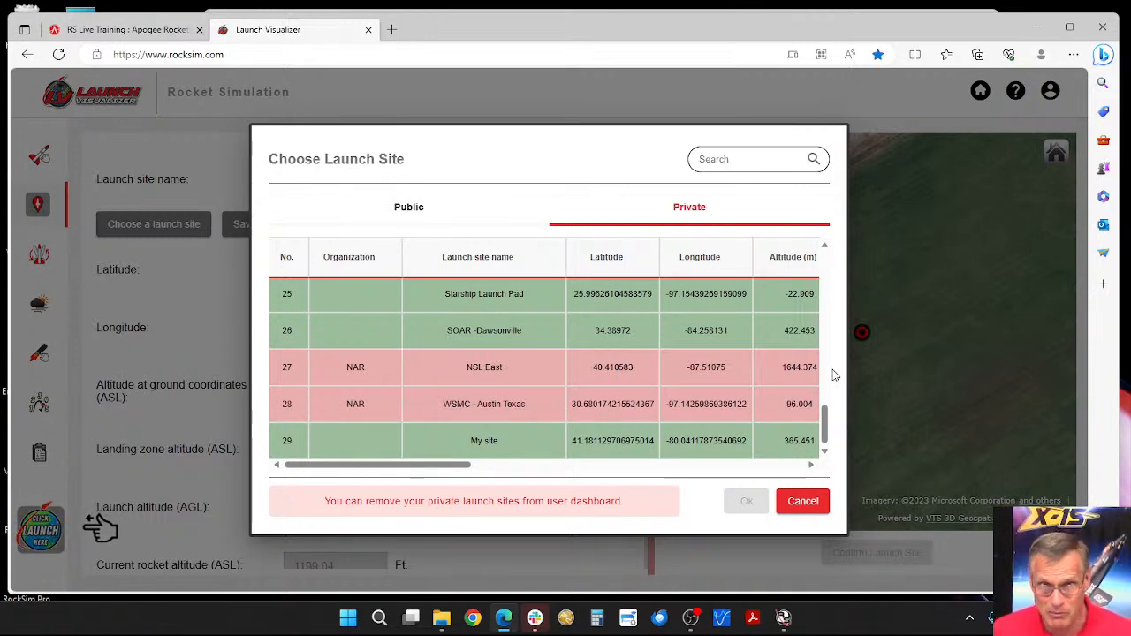
{"action": "left_click", "coordinate": [805, 502]}
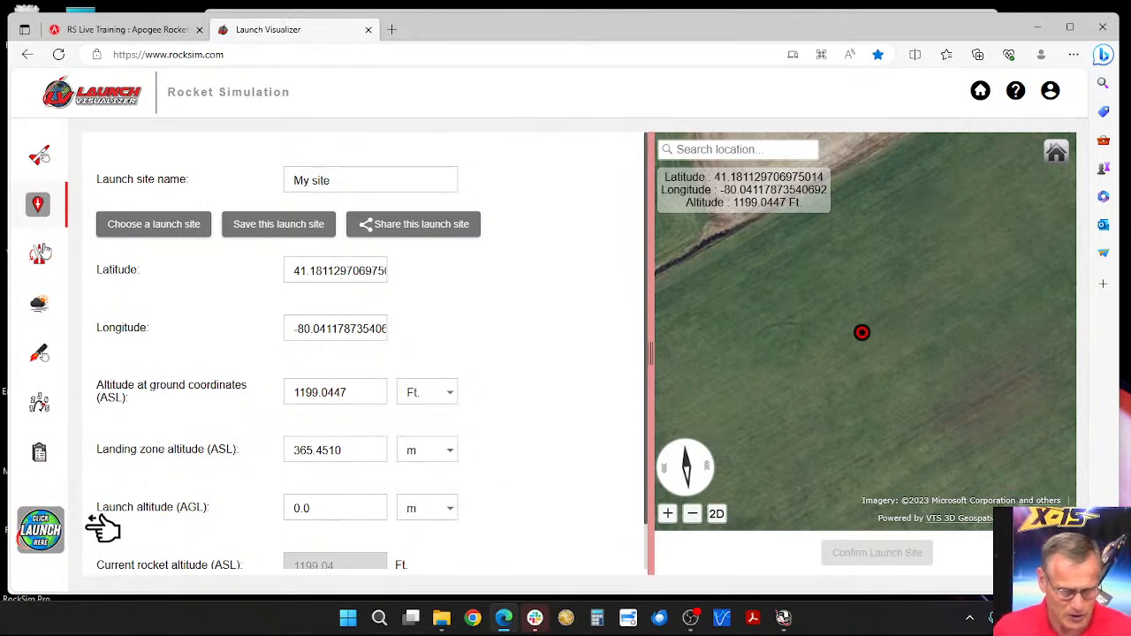
Step: In the launch conditions, switch the temperature unit to Deg. F and set the temperature to 70
{"action": "left_click", "coordinate": [39, 306]}
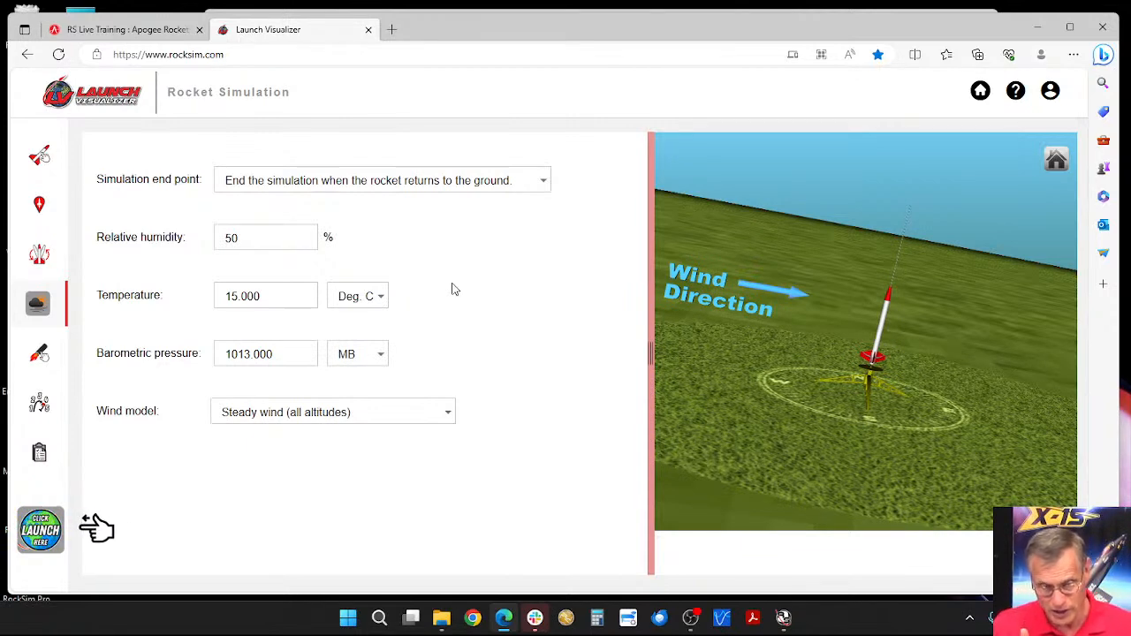
{"action": "left_click", "coordinate": [377, 297]}
{"action": "left_click", "coordinate": [359, 263]}
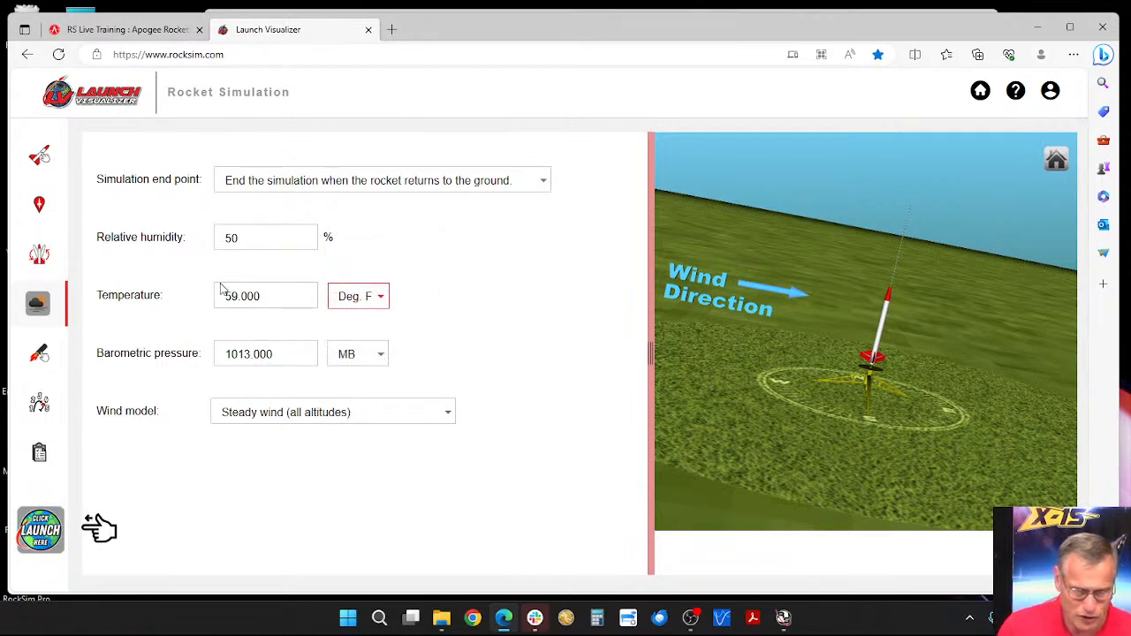
{"action": "left_click_drag", "start_coordinate": [271, 296], "coordinate": [207, 298]}
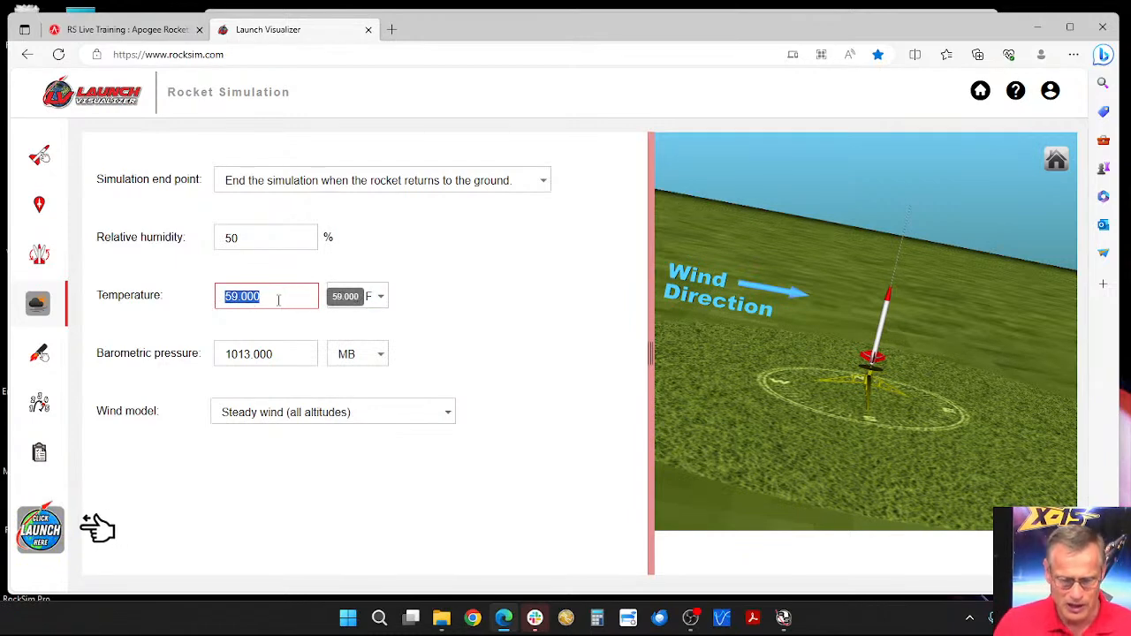
{"action": "type", "text": "70"}
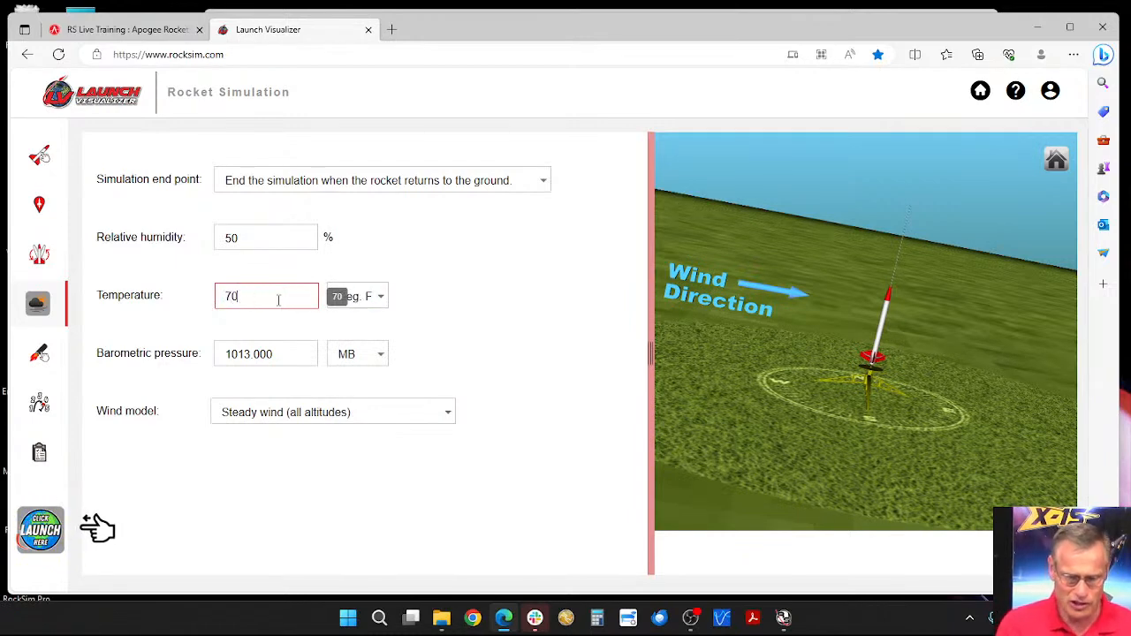
{"action": "left_click", "coordinate": [349, 267]}
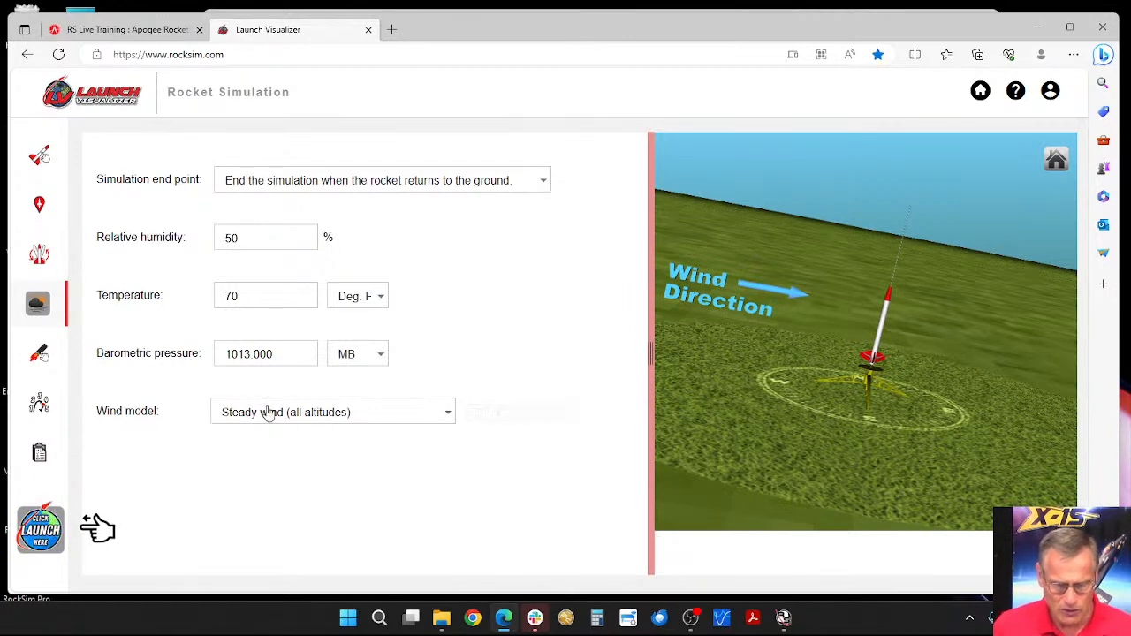
Step: Change the wind model to Variable direction wind table (advanced) and name the wind table "PSC743 typical winds"
{"action": "left_click", "coordinate": [437, 416]}
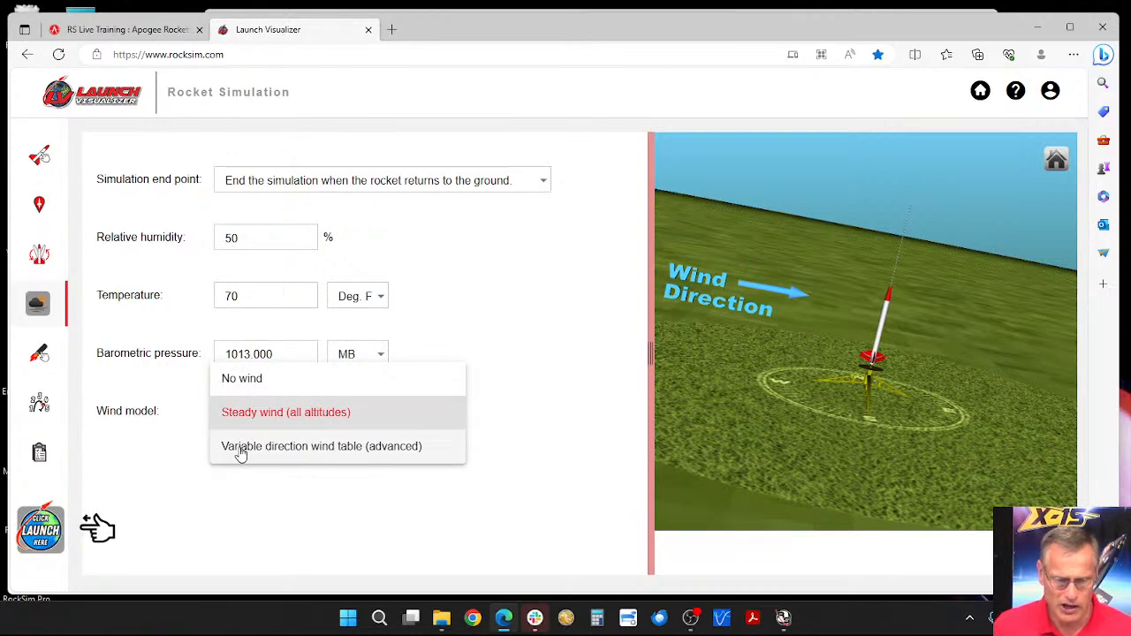
{"action": "left_click", "coordinate": [347, 448]}
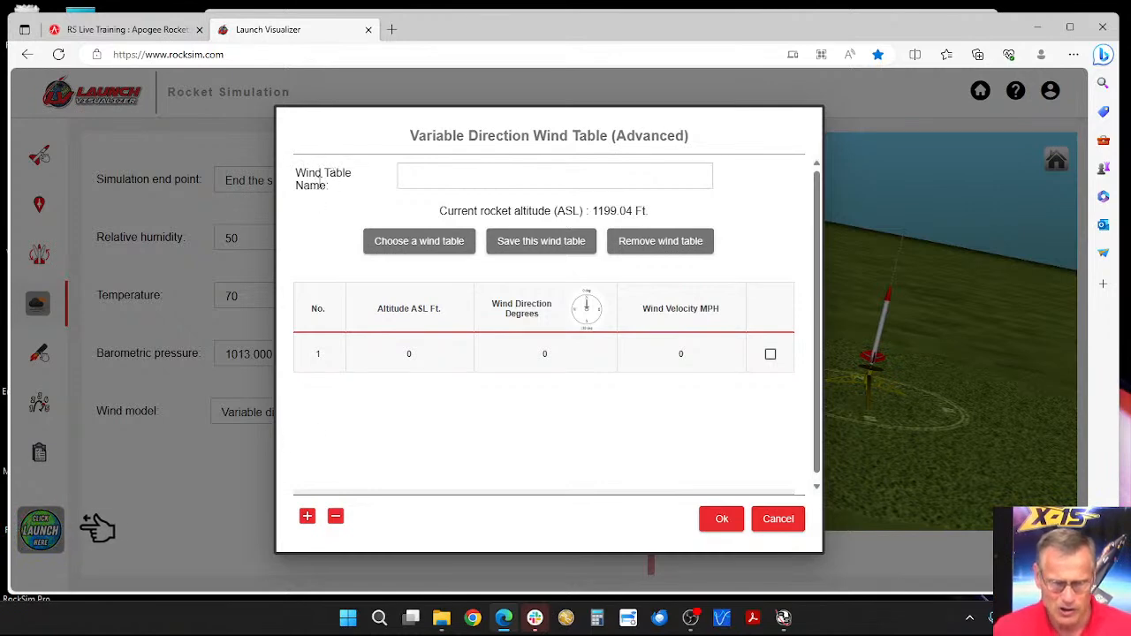
{"action": "left_click", "coordinate": [419, 178]}
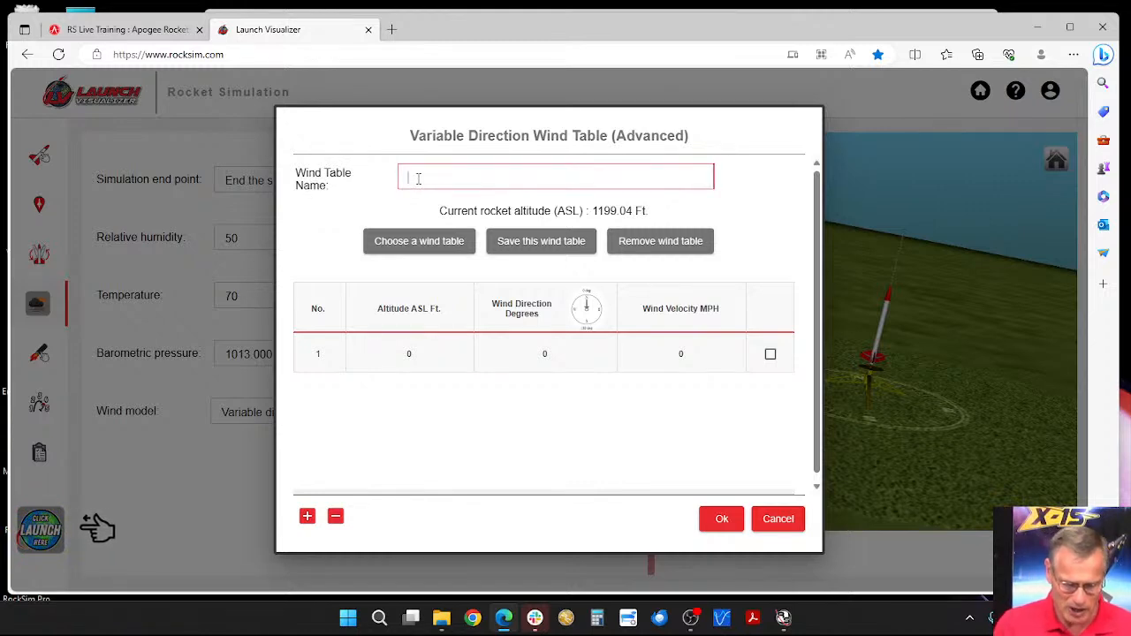
{"action": "type", "text": "PSC"}
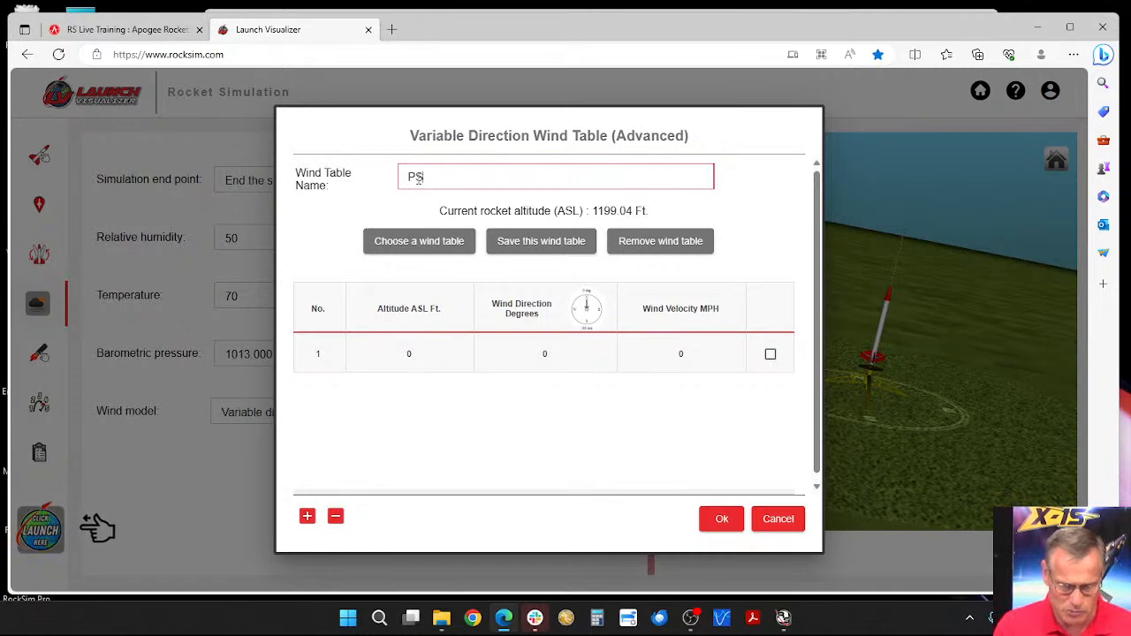
{"action": "type", "text": "743"}
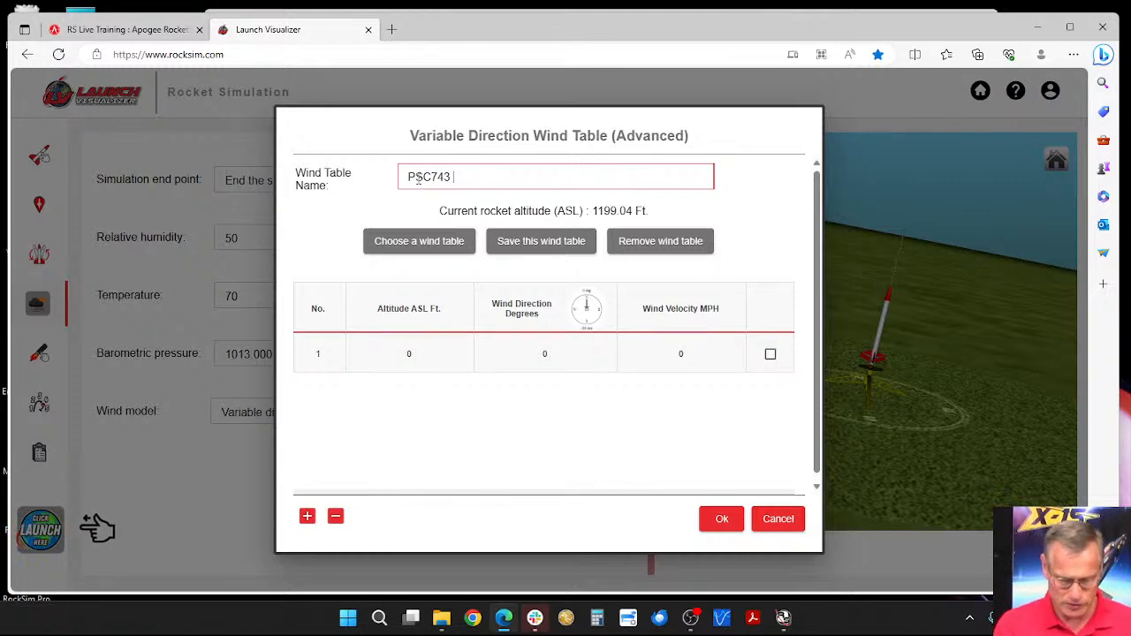
{"action": "type", "text": " ty"}
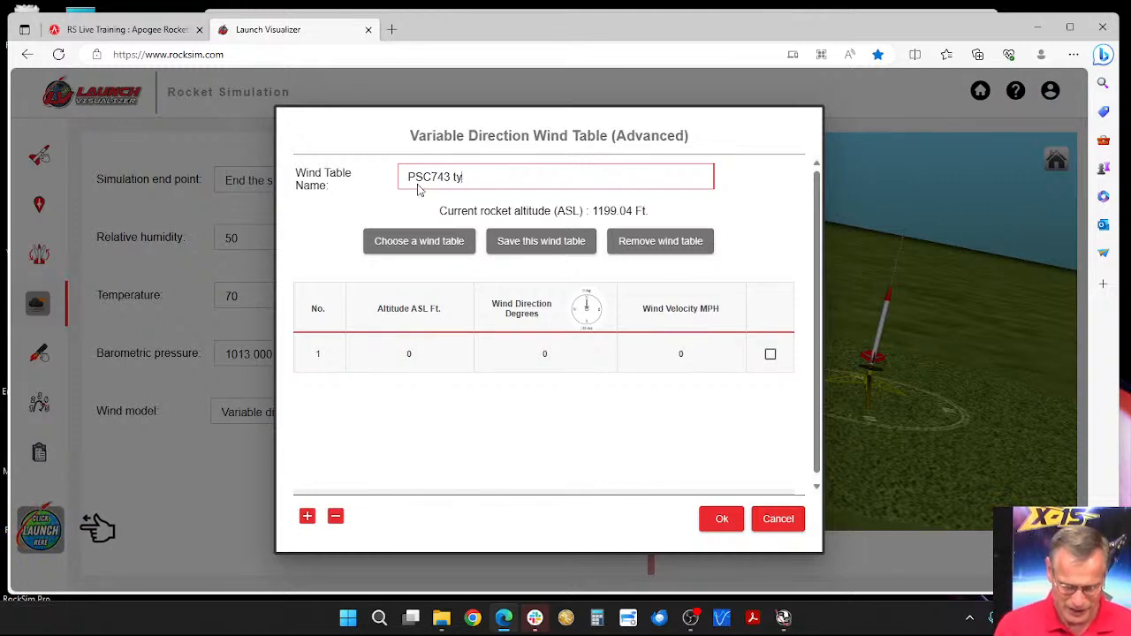
{"action": "type", "text": "pical w"}
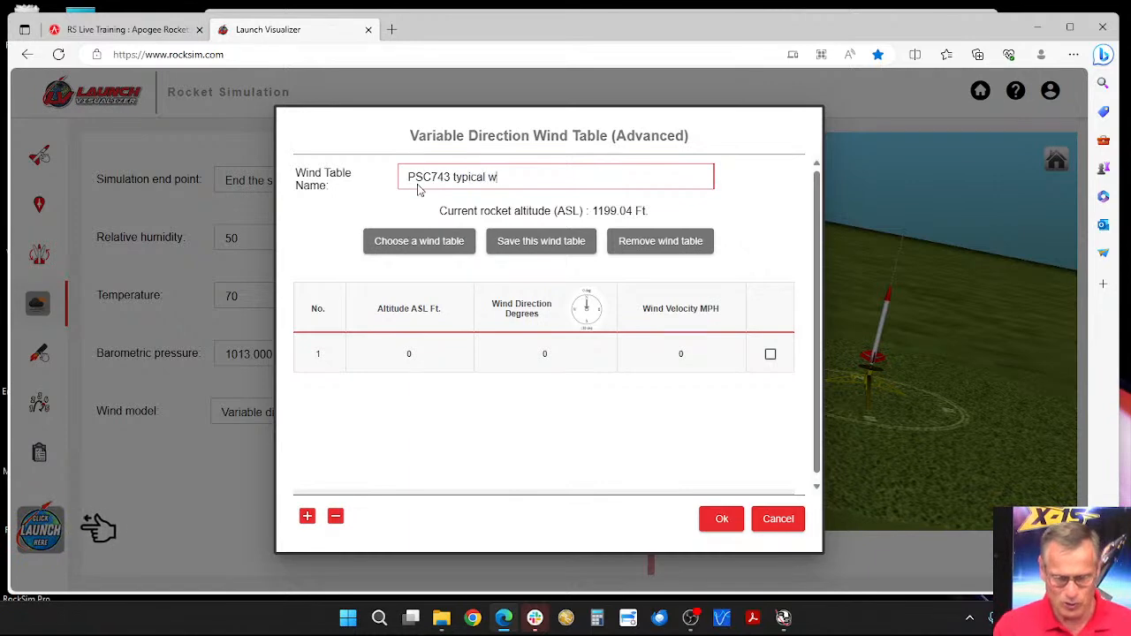
{"action": "type", "text": "inds"}
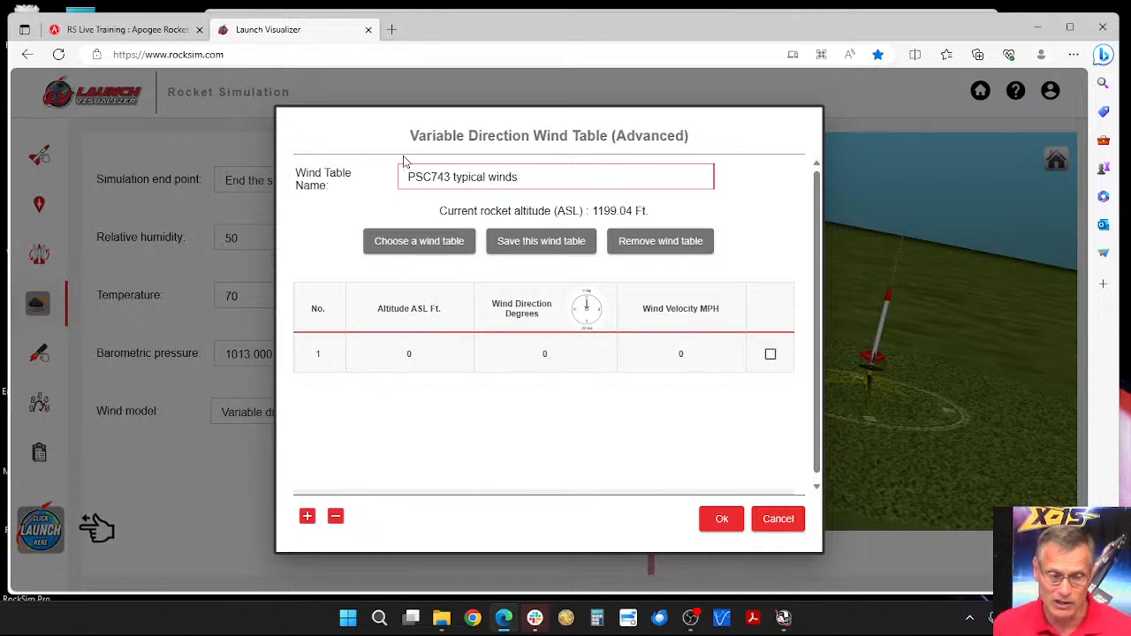
{"action": "left_click", "coordinate": [419, 112]}
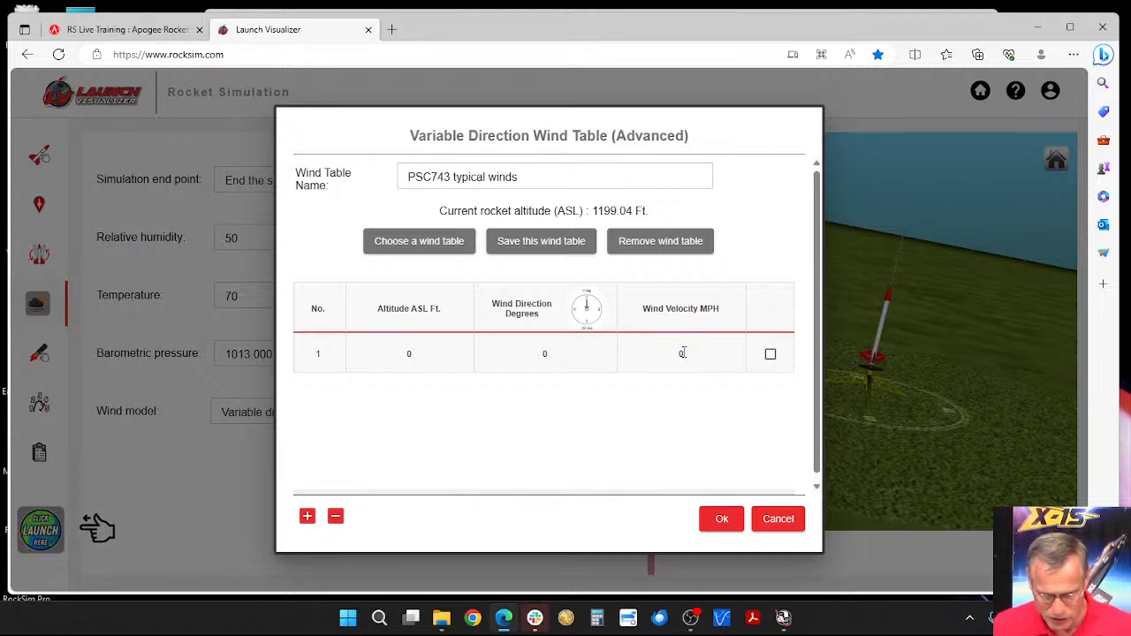
Step: Set the first wind table entry to altitude 1199.04 ft, wind direction 180 degrees and wind velocity 4 MPH
{"action": "left_click", "coordinate": [681, 354]}
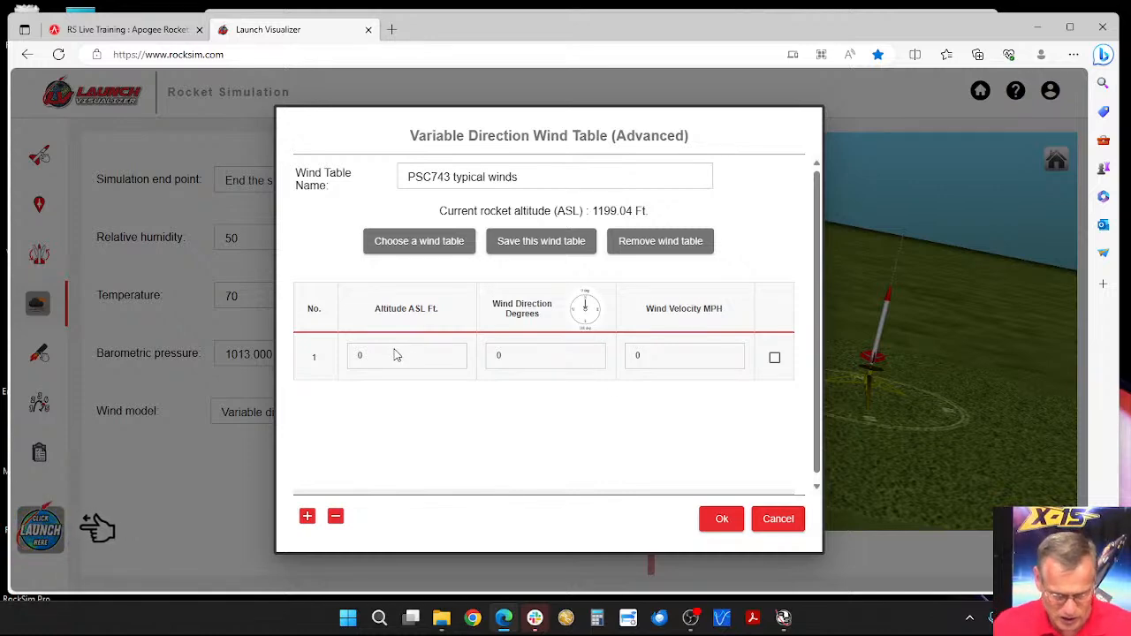
{"action": "double_click", "coordinate": [353, 357]}
{"action": "type", "text": "11"}
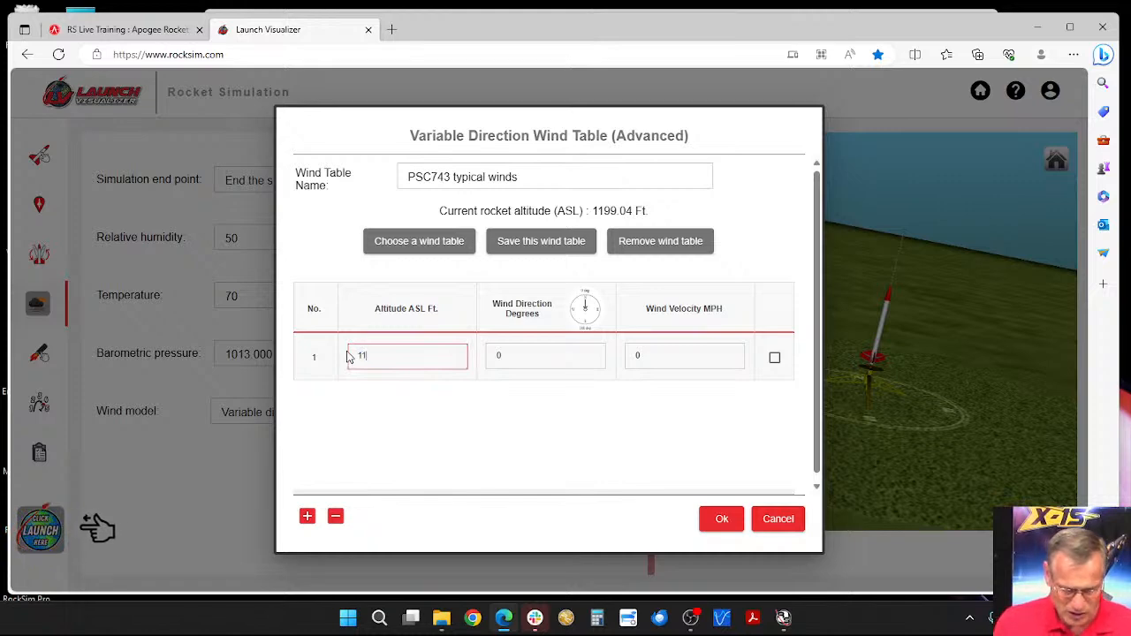
{"action": "type", "text": "99.04"}
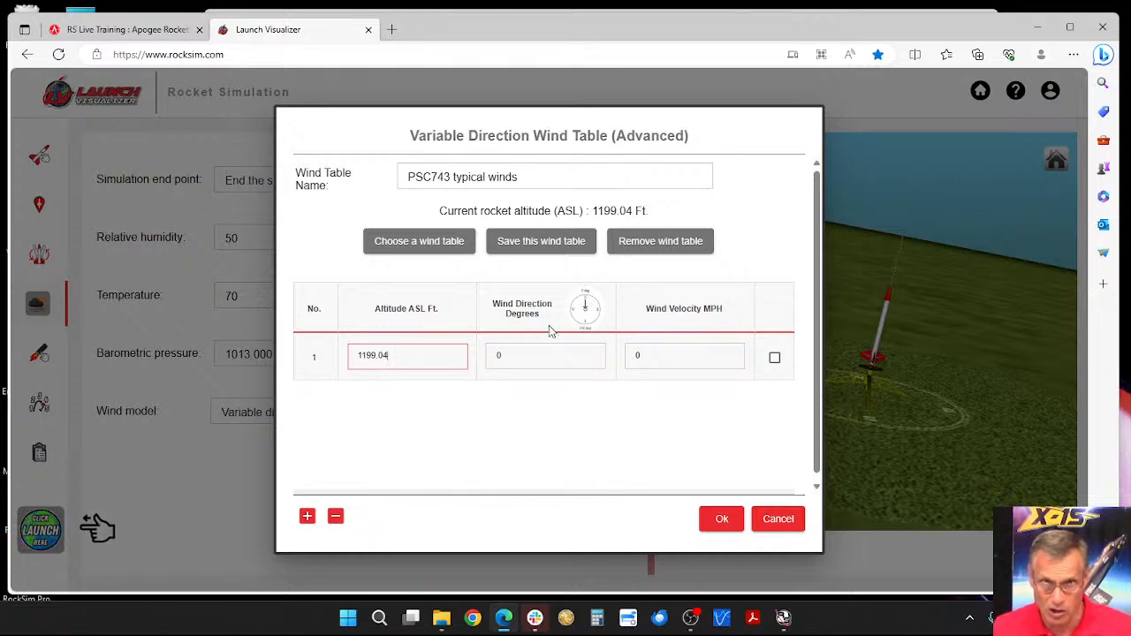
{"action": "left_click", "coordinate": [495, 358]}
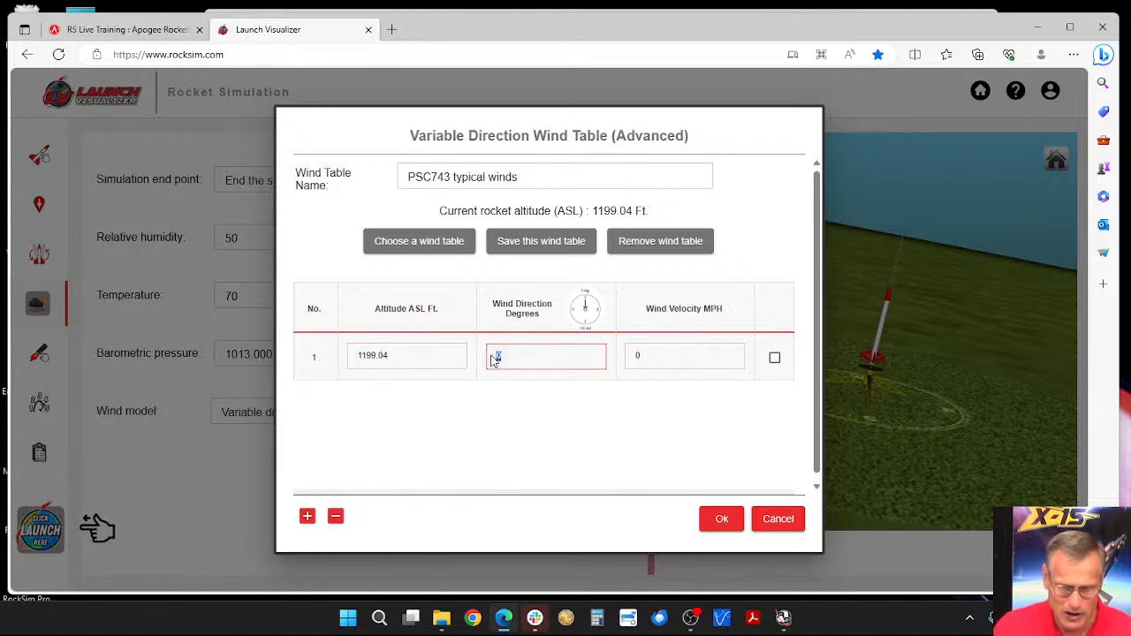
{"action": "type", "text": "180"}
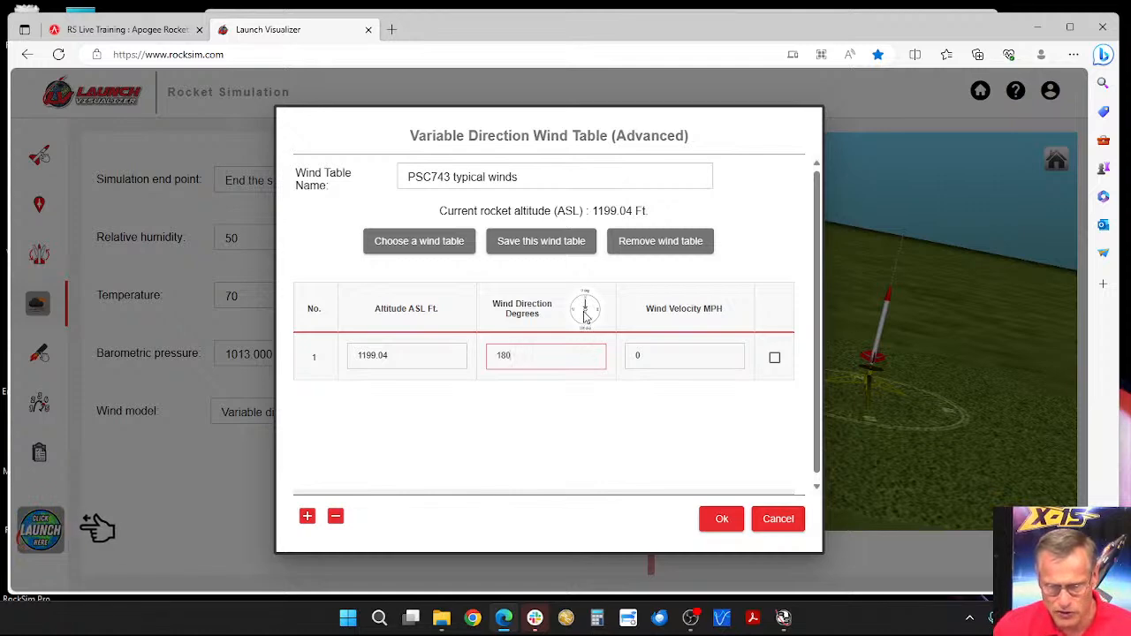
{"action": "left_click", "coordinate": [636, 357]}
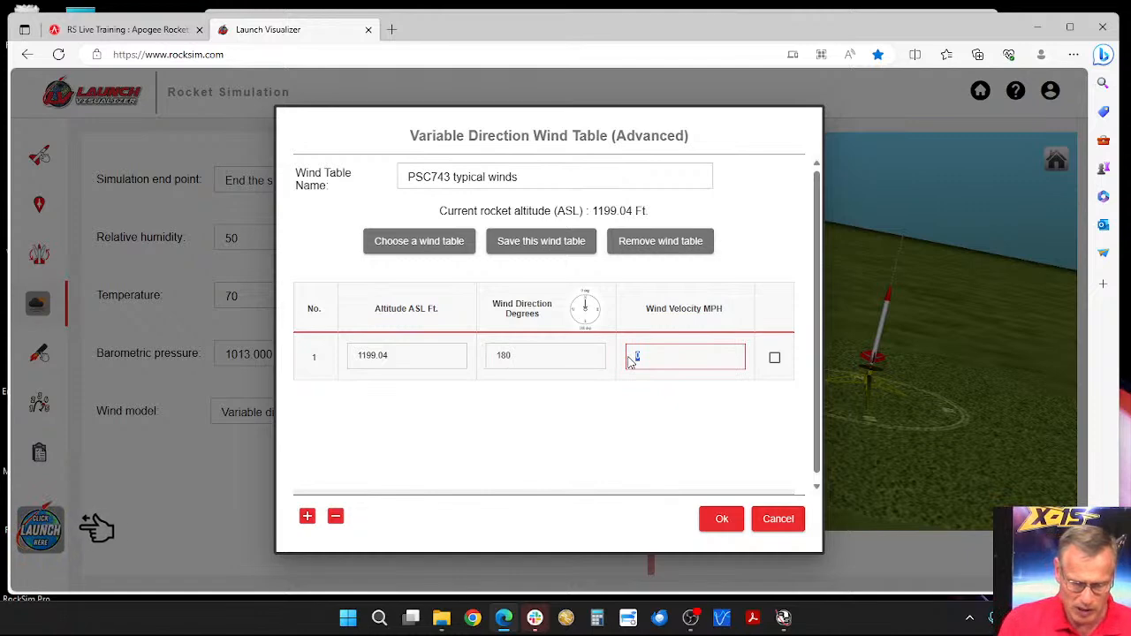
{"action": "type", "text": "4"}
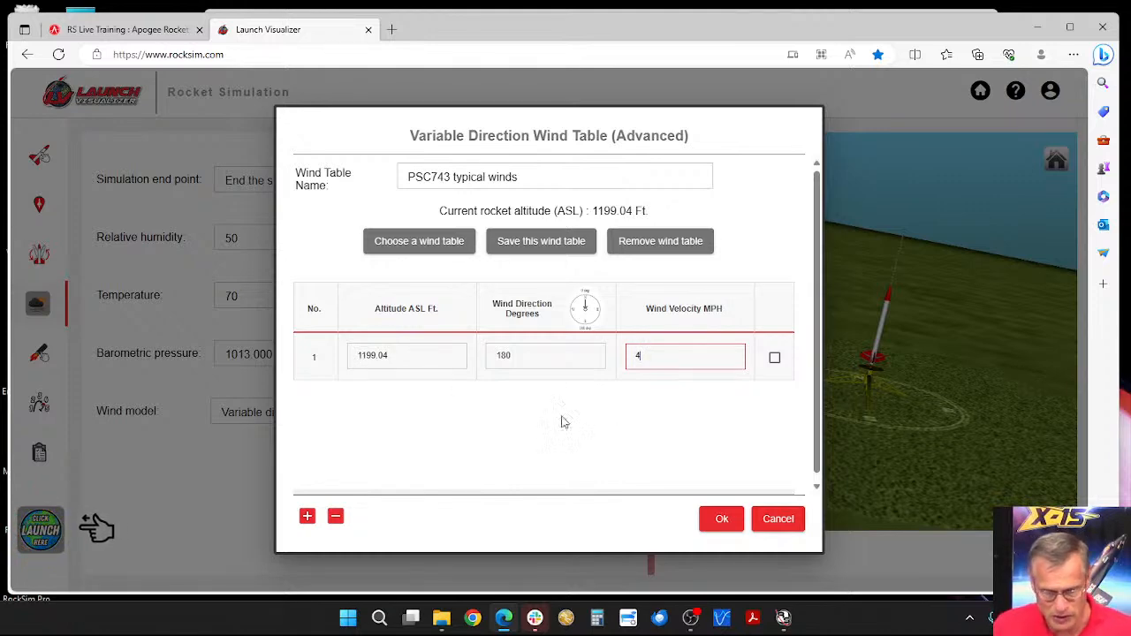
Step: Add a second wind table entry with altitude 7199.04 ft, wind direction 180 degrees and wind velocity 4 MPH
{"action": "left_click", "coordinate": [307, 517]}
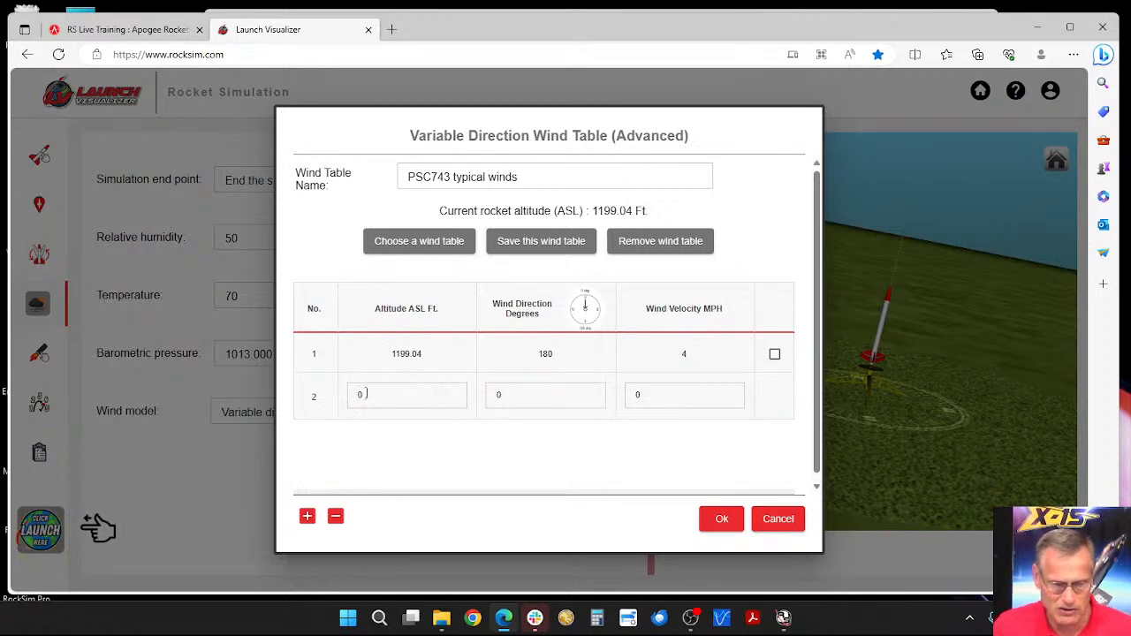
{"action": "left_click", "coordinate": [347, 398]}
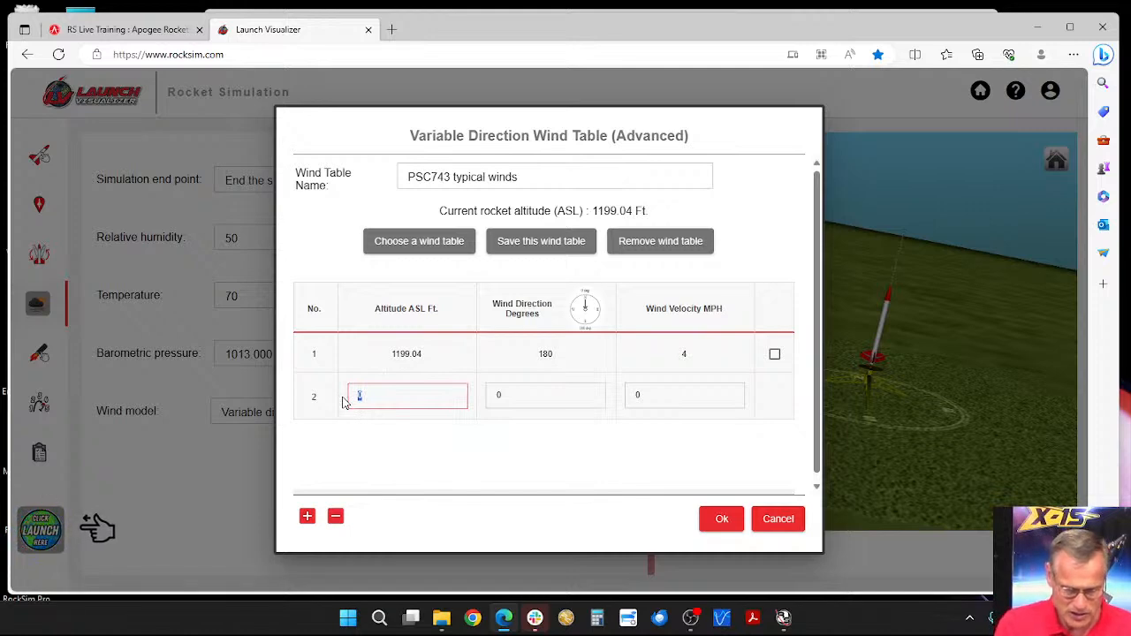
{"action": "type", "text": "7199"}
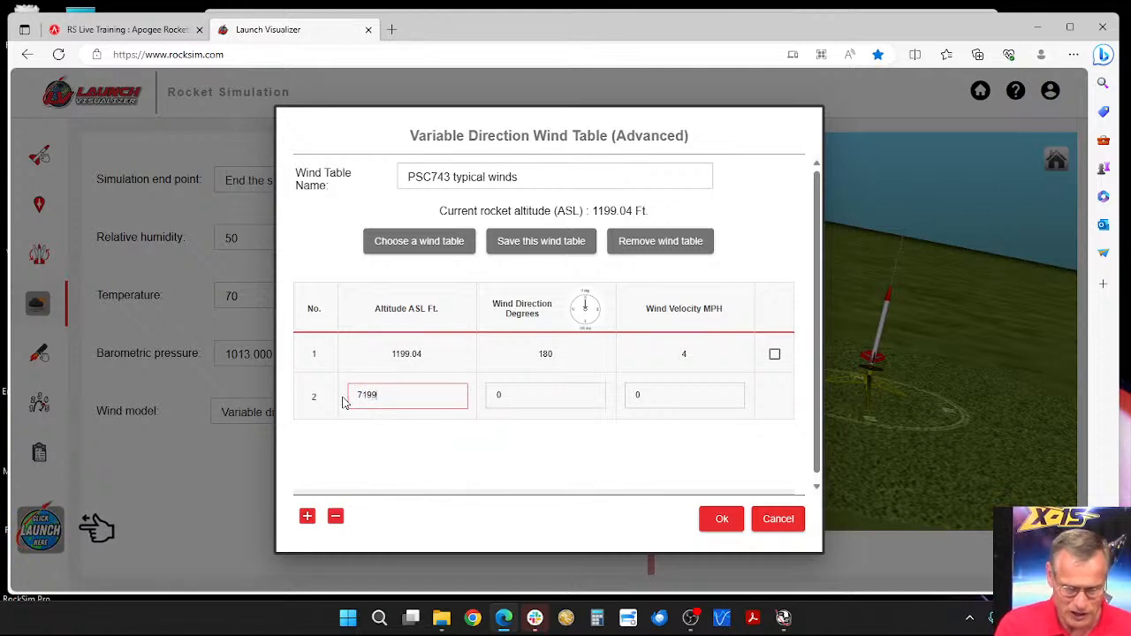
{"action": "type", "text": ".04"}
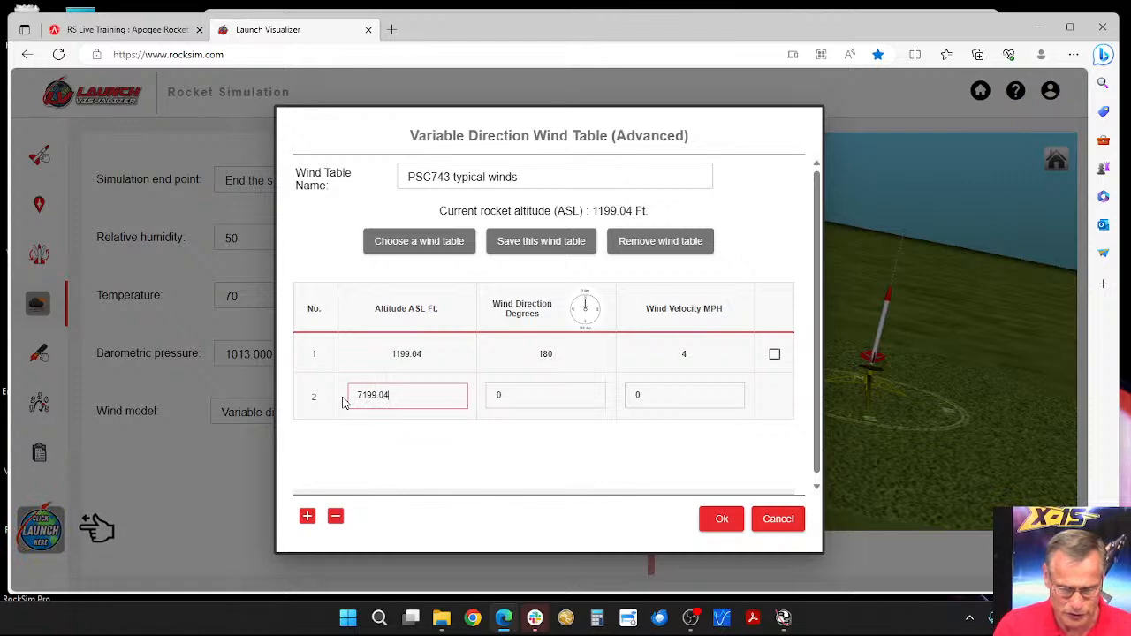
{"action": "key", "text": "Tab"}
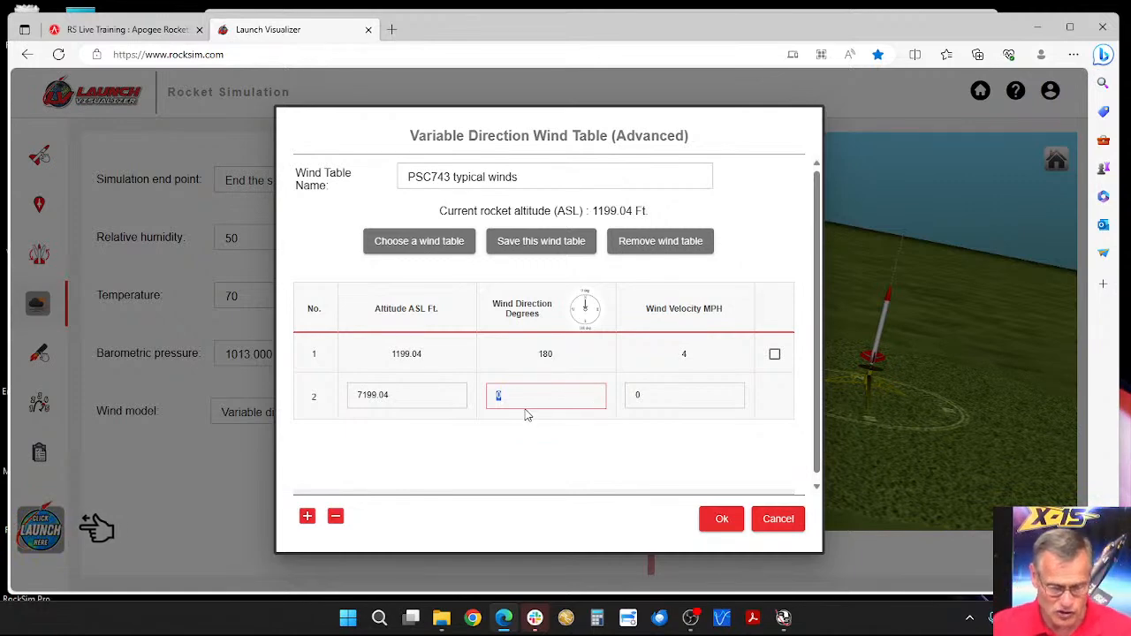
{"action": "type", "text": "180"}
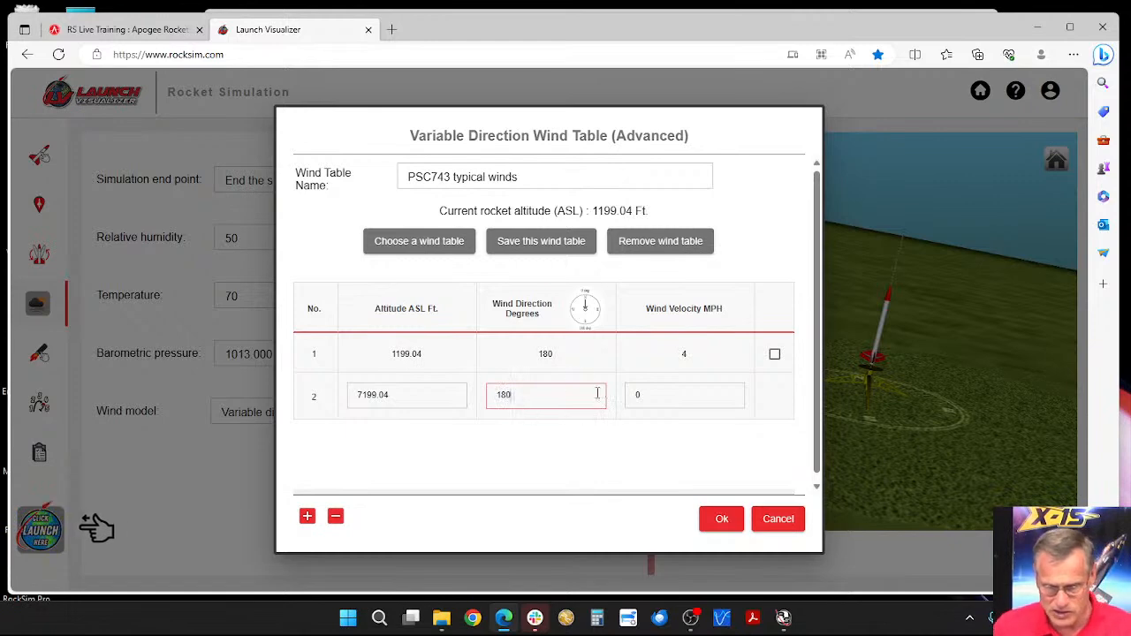
{"action": "left_click", "coordinate": [635, 397]}
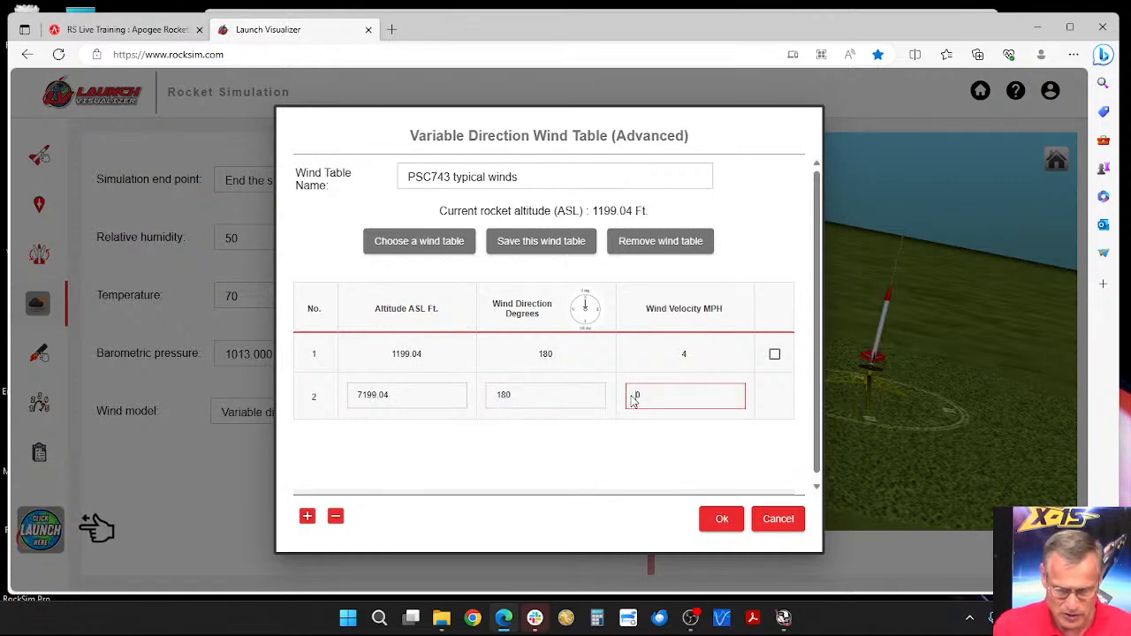
{"action": "key", "text": "BackSpace"}
{"action": "type", "text": "4"}
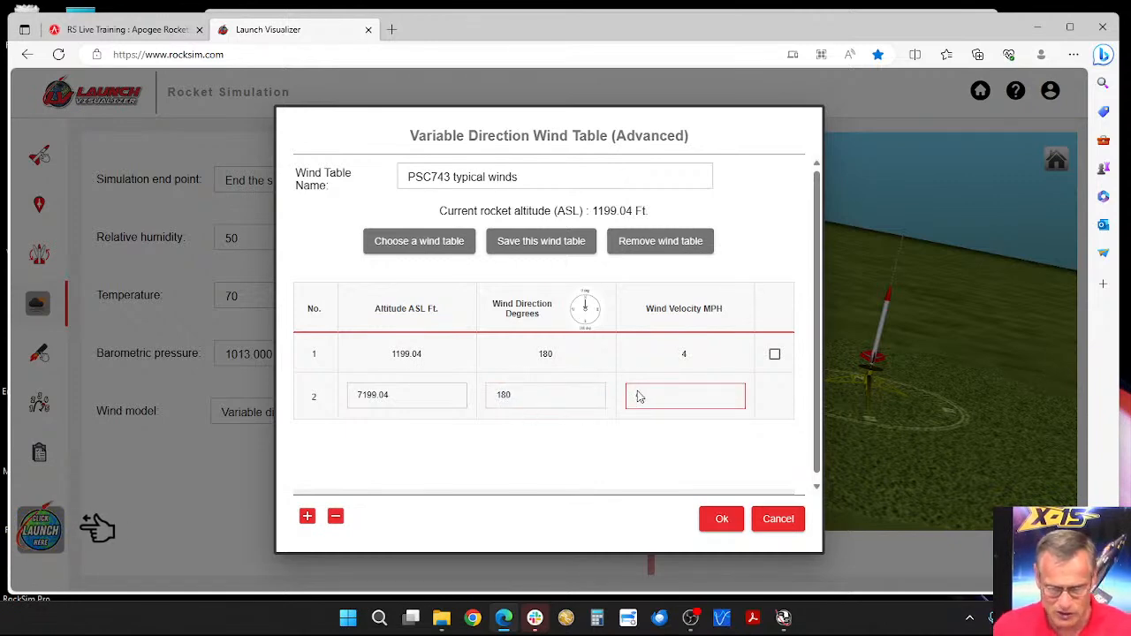
{"action": "left_click", "coordinate": [433, 416]}
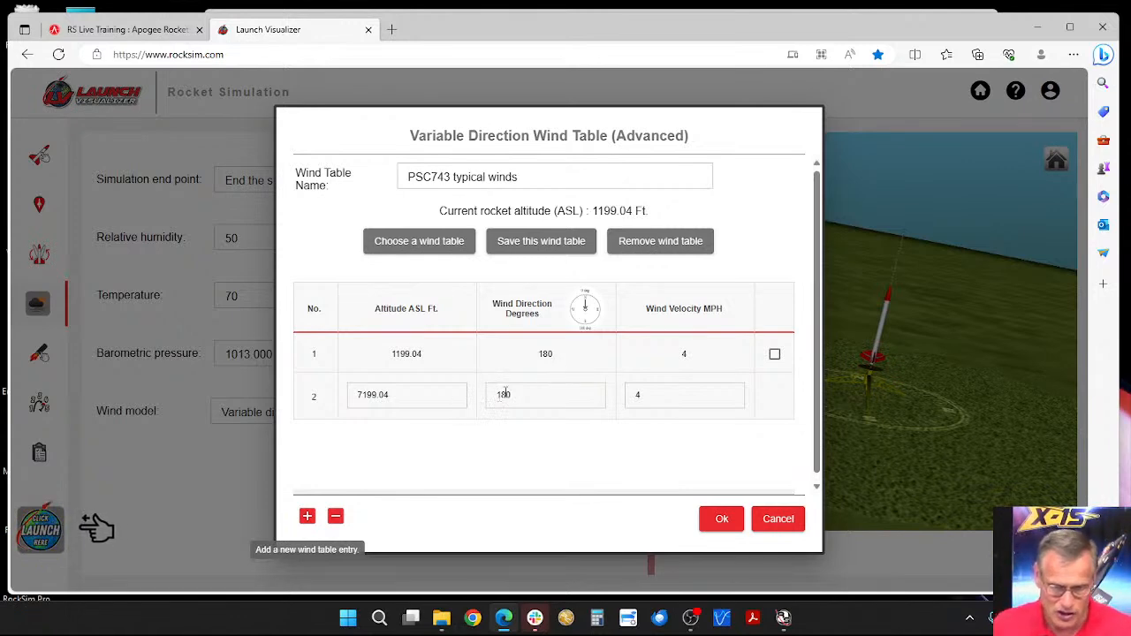
Step: Set the second wind table entry's wind direction to 0 degrees and select its wind velocity value
{"action": "left_click_drag", "start_coordinate": [519, 397], "coordinate": [488, 399]}
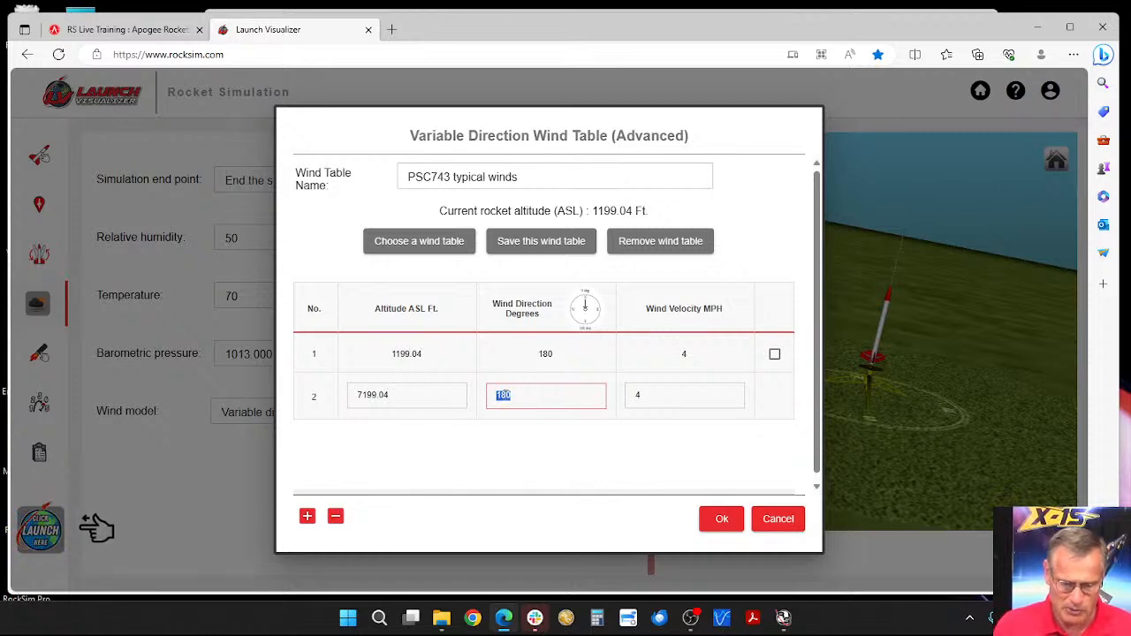
{"action": "type", "text": "0"}
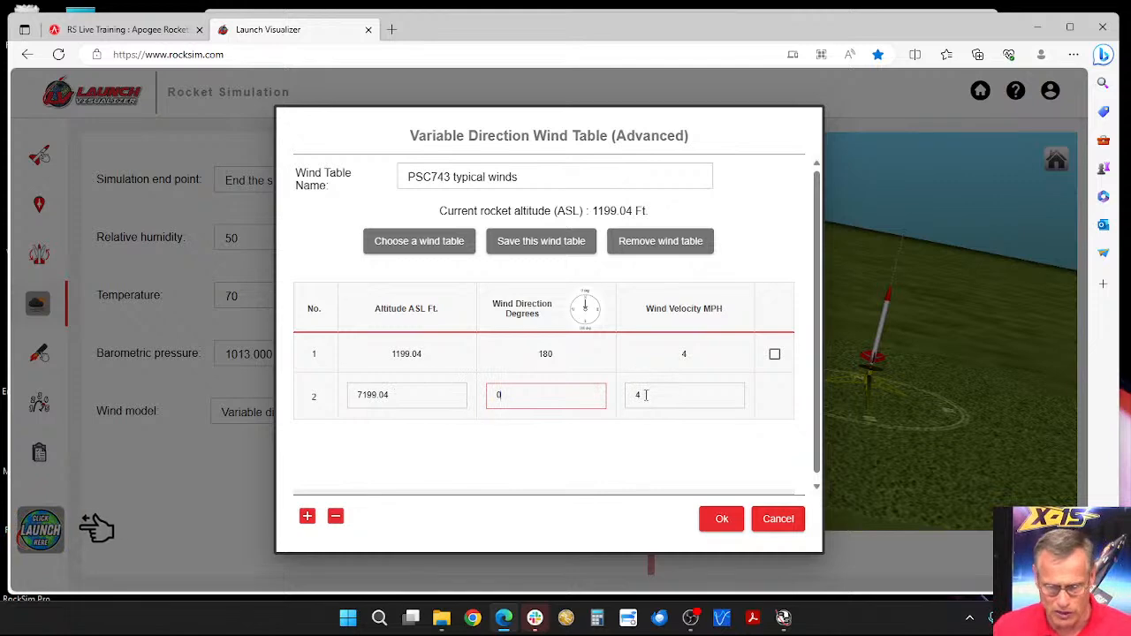
{"action": "left_click", "coordinate": [631, 396]}
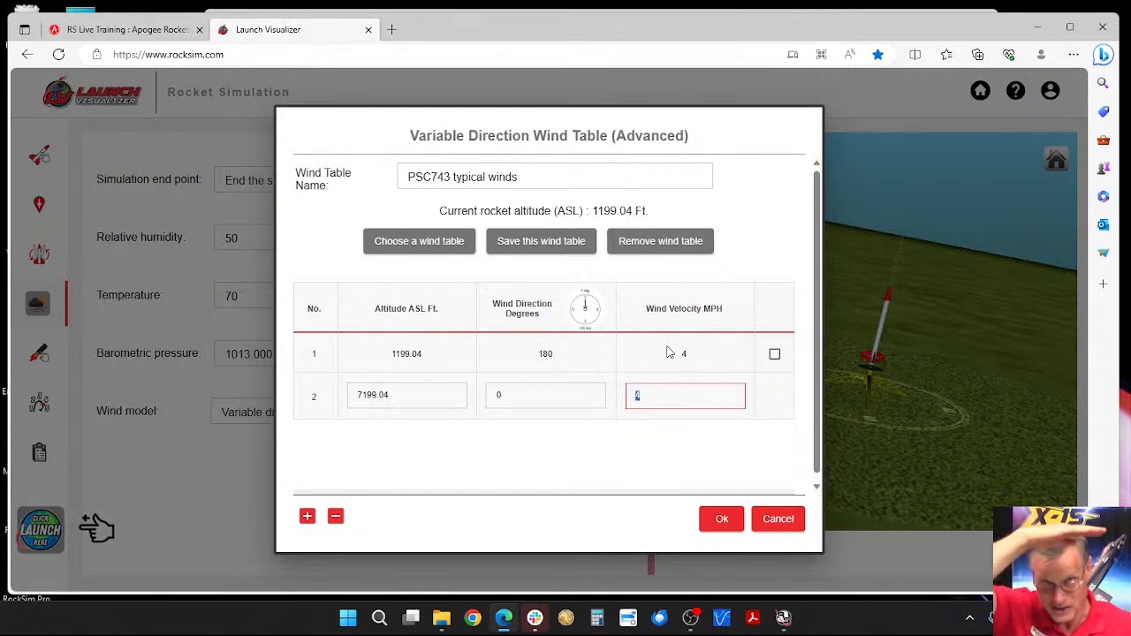
Step: Rename the wind table to "PSC743 south to north", save it and close the wind table dialog
{"action": "left_click", "coordinate": [535, 183]}
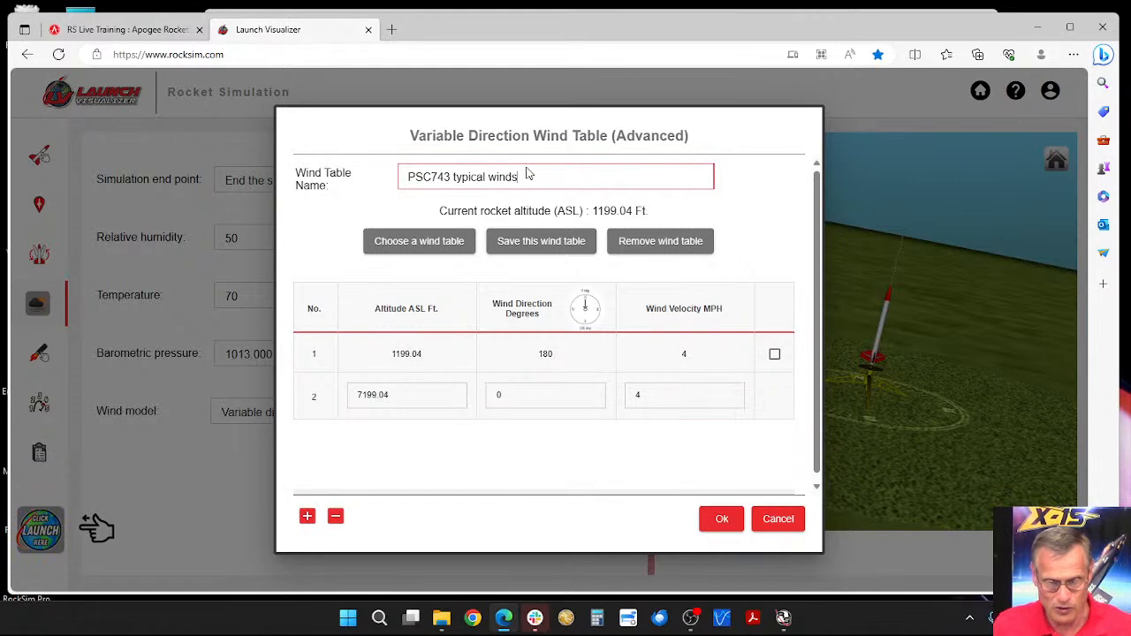
{"action": "triple_click", "coordinate": [461, 176]}
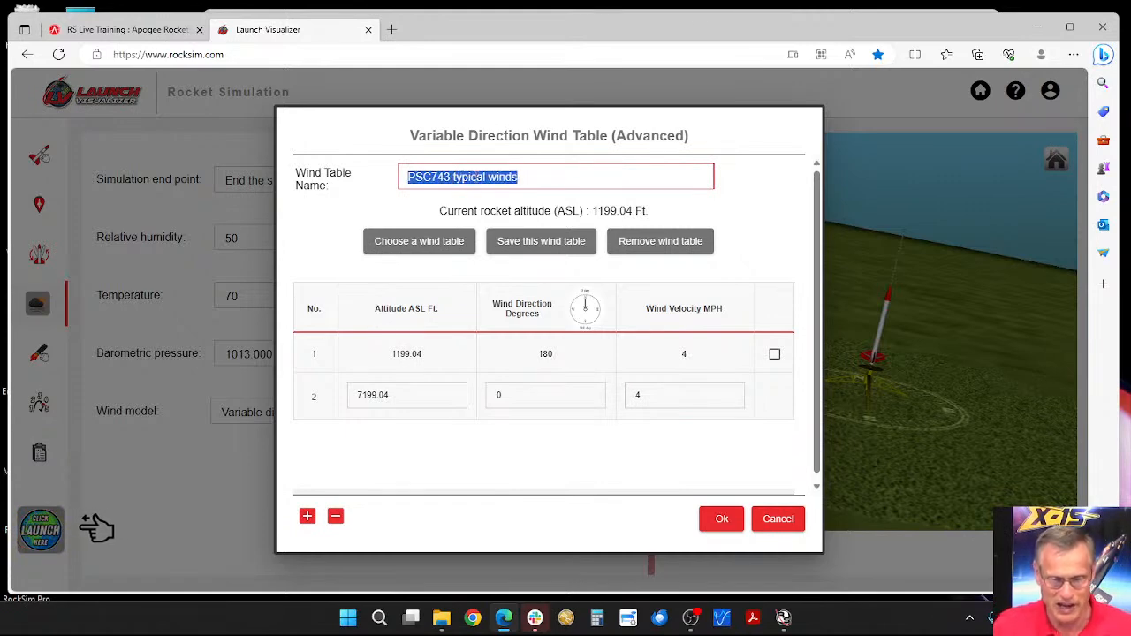
{"action": "left_click", "coordinate": [453, 177]}
{"action": "left_click_drag", "start_coordinate": [453, 177], "coordinate": [542, 175]}
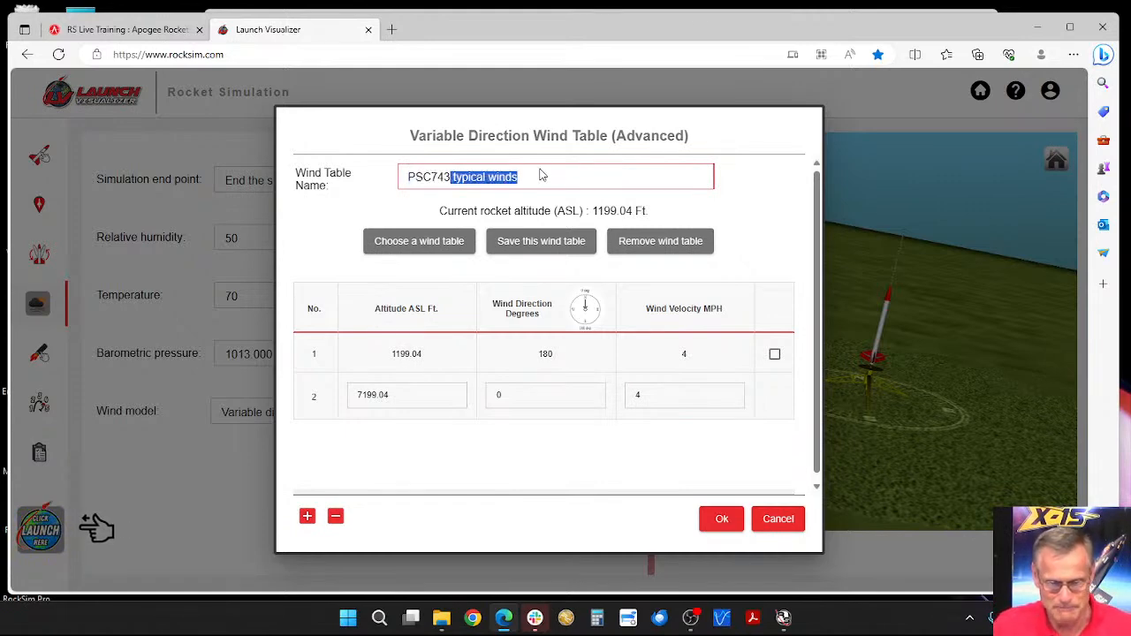
{"action": "key", "text": "BackSpace"}
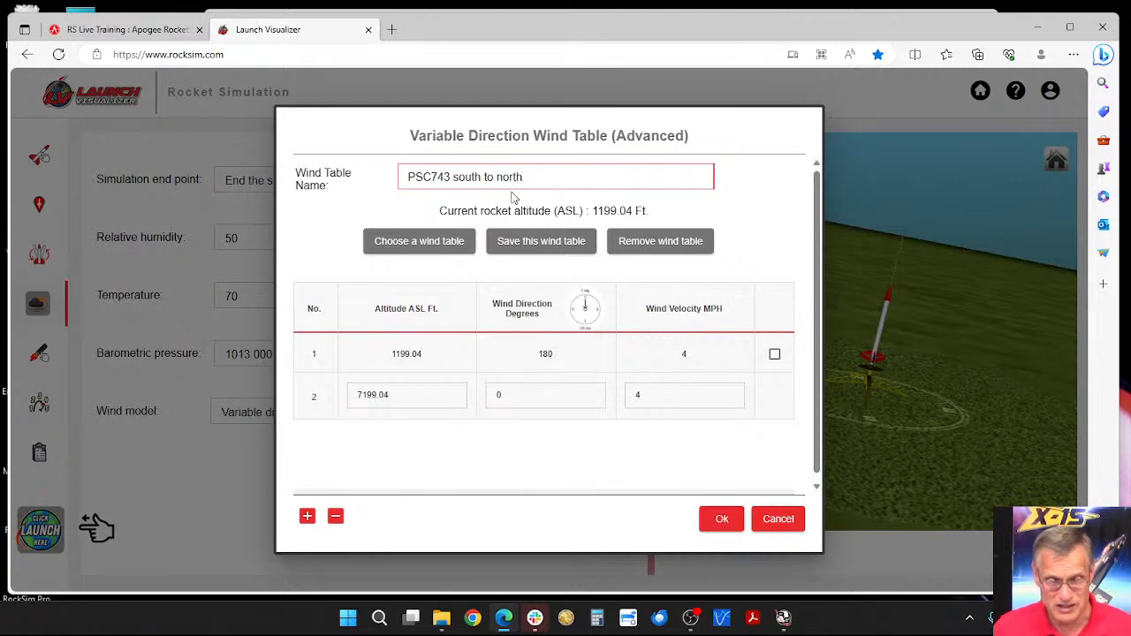
{"action": "left_click", "coordinate": [535, 243]}
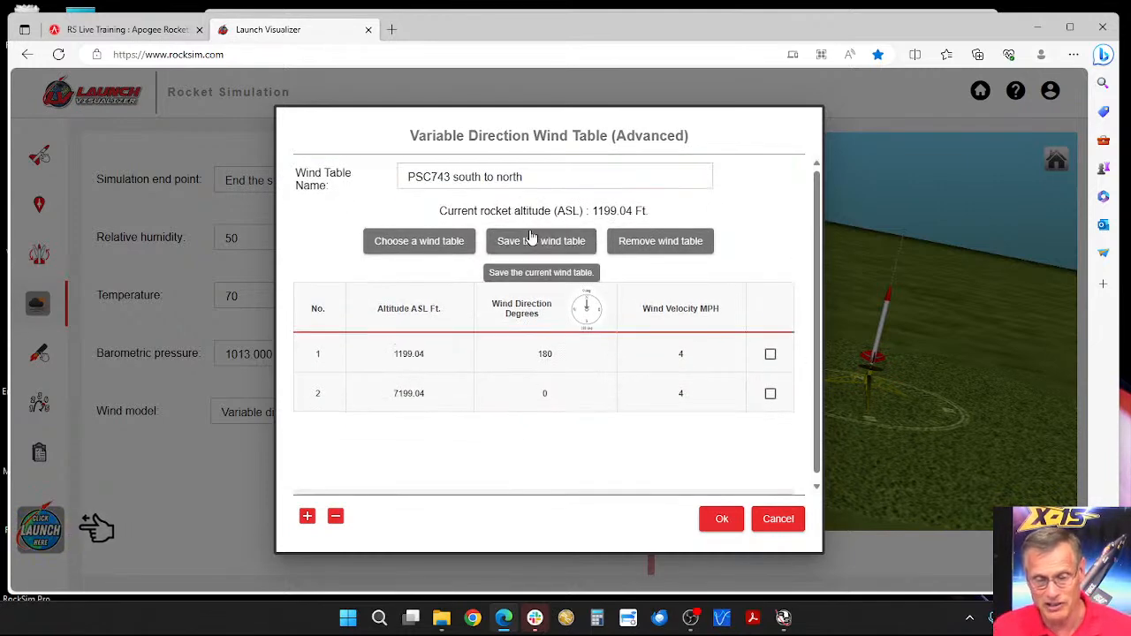
{"action": "left_click", "coordinate": [779, 520]}
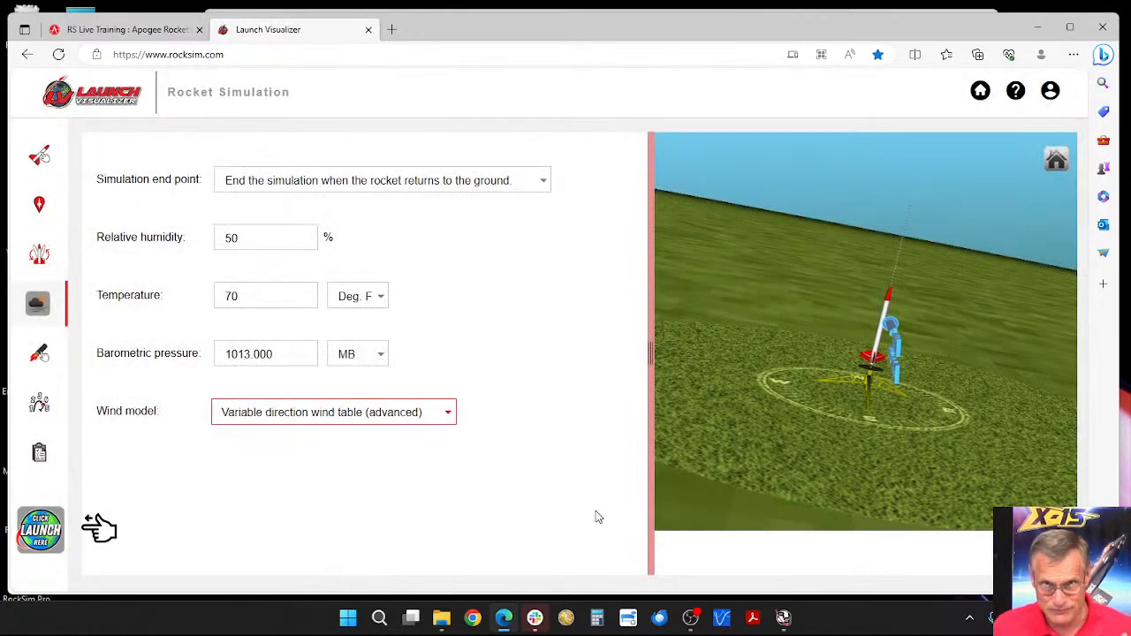
Step: Change the wind model to Steady wind (all altitudes) with wind speed 4 MPH and wind direction 180 degrees
{"action": "left_click", "coordinate": [448, 417]}
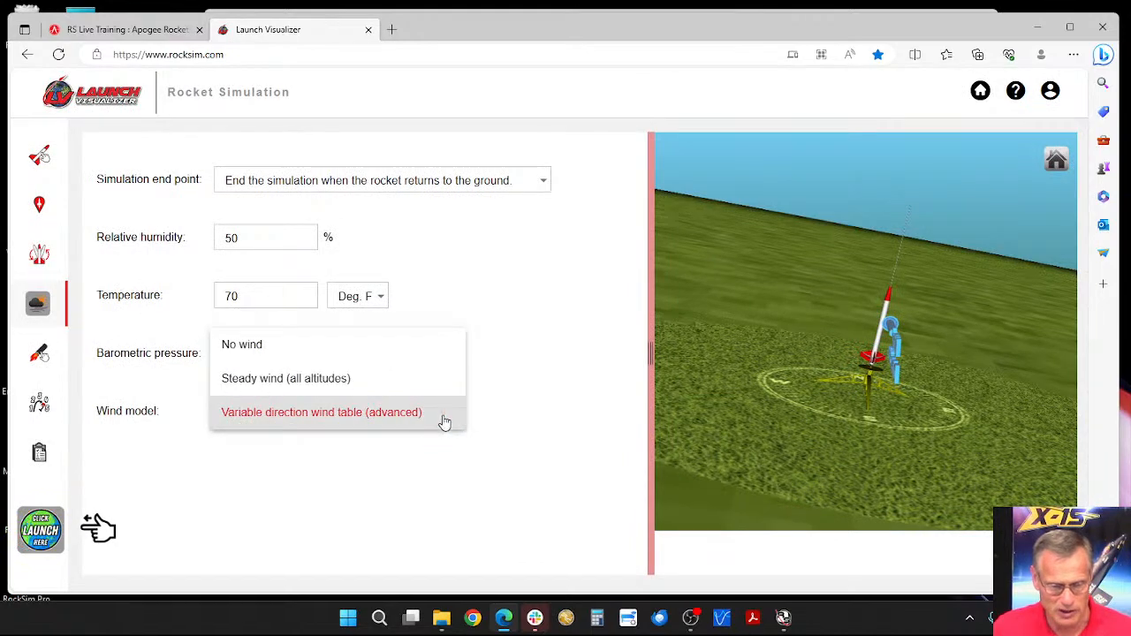
{"action": "left_click", "coordinate": [341, 379]}
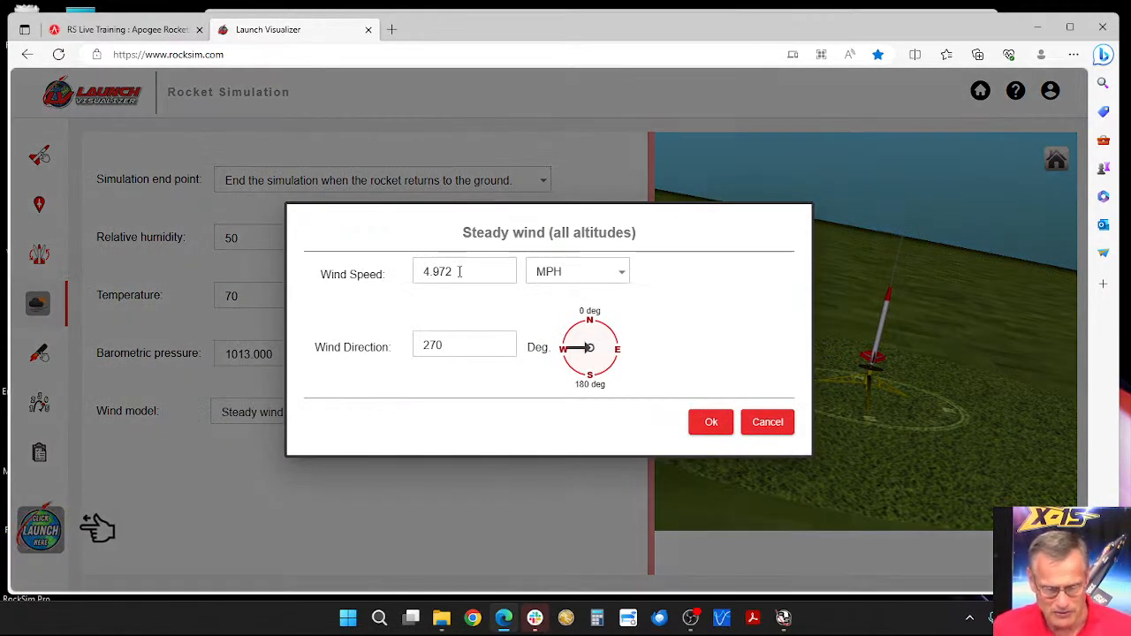
{"action": "left_click_drag", "start_coordinate": [469, 271], "coordinate": [417, 274]}
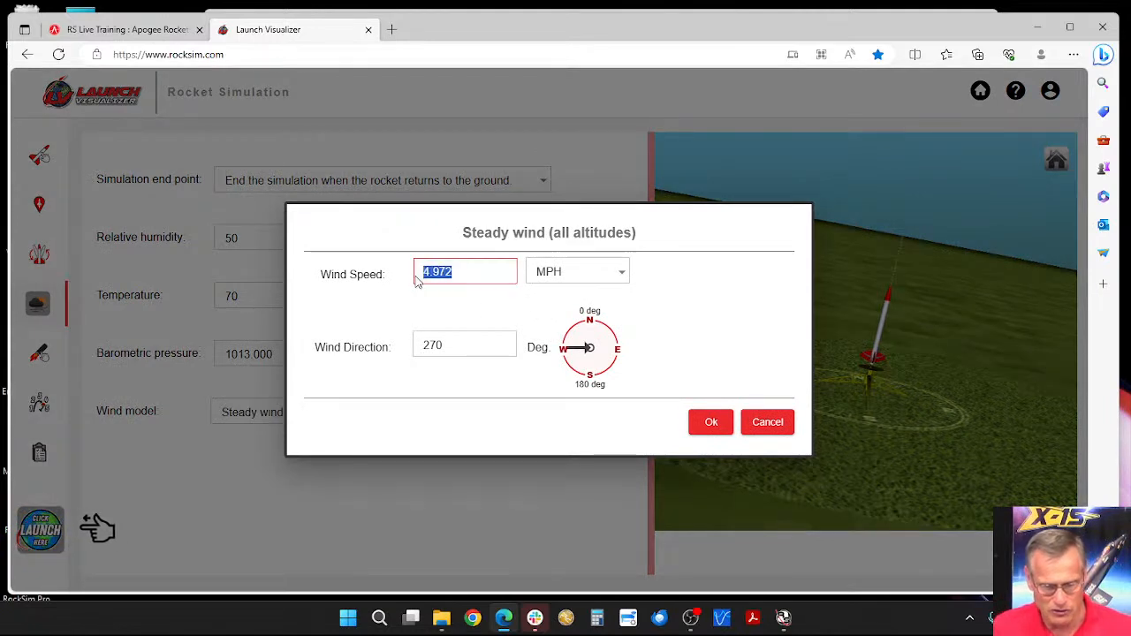
{"action": "type", "text": "4"}
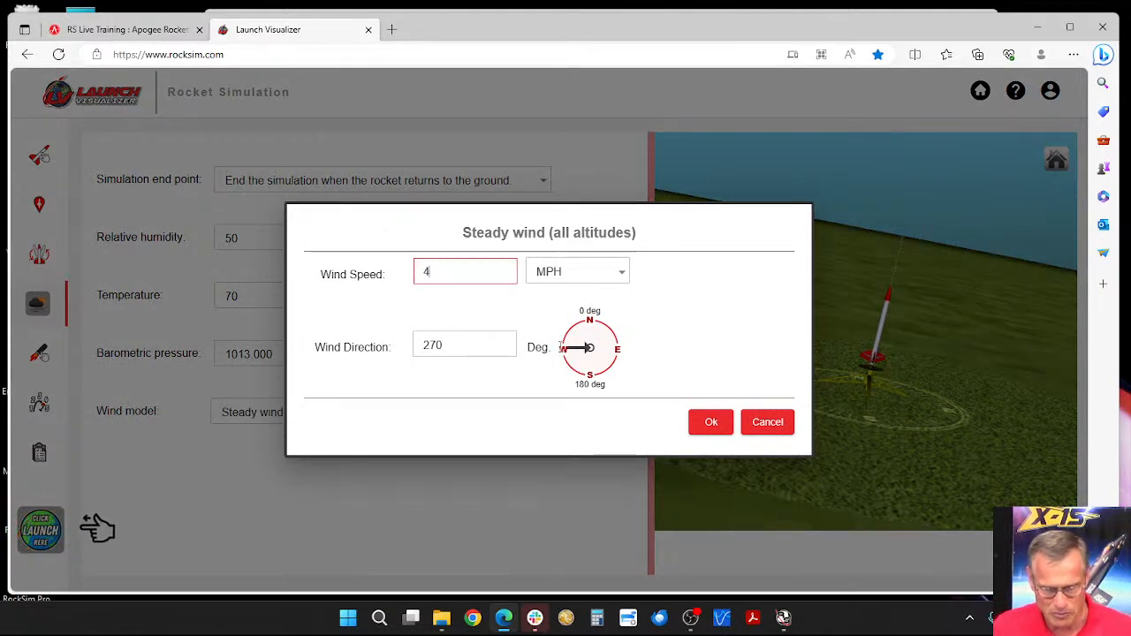
{"action": "left_click_drag", "start_coordinate": [467, 344], "coordinate": [412, 346]}
{"action": "type", "text": "18"}
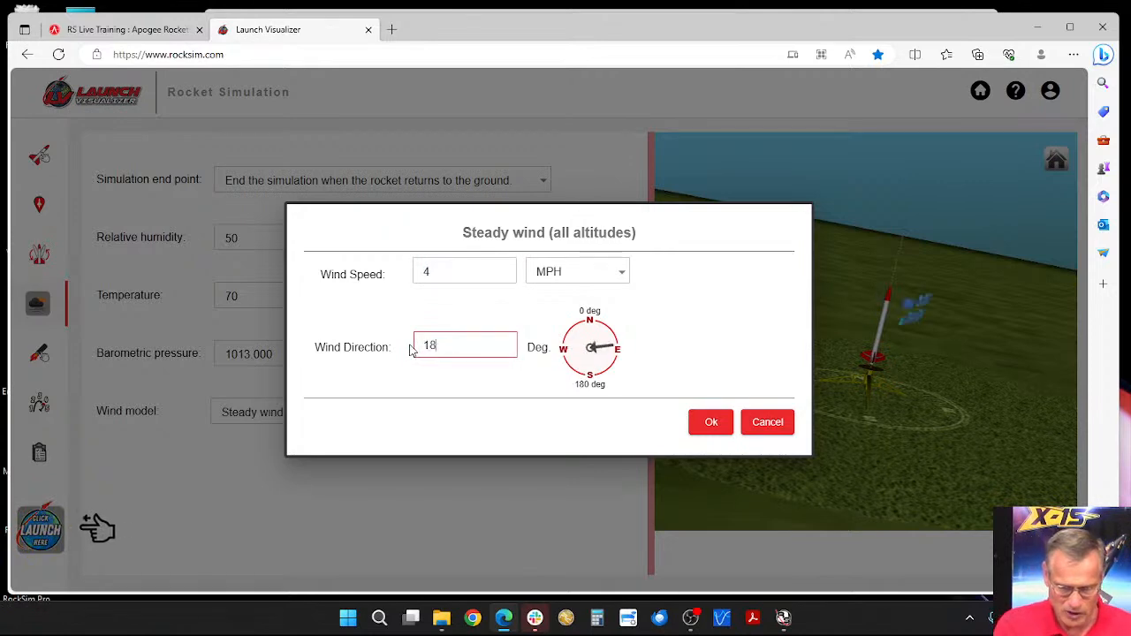
{"action": "type", "text": "0"}
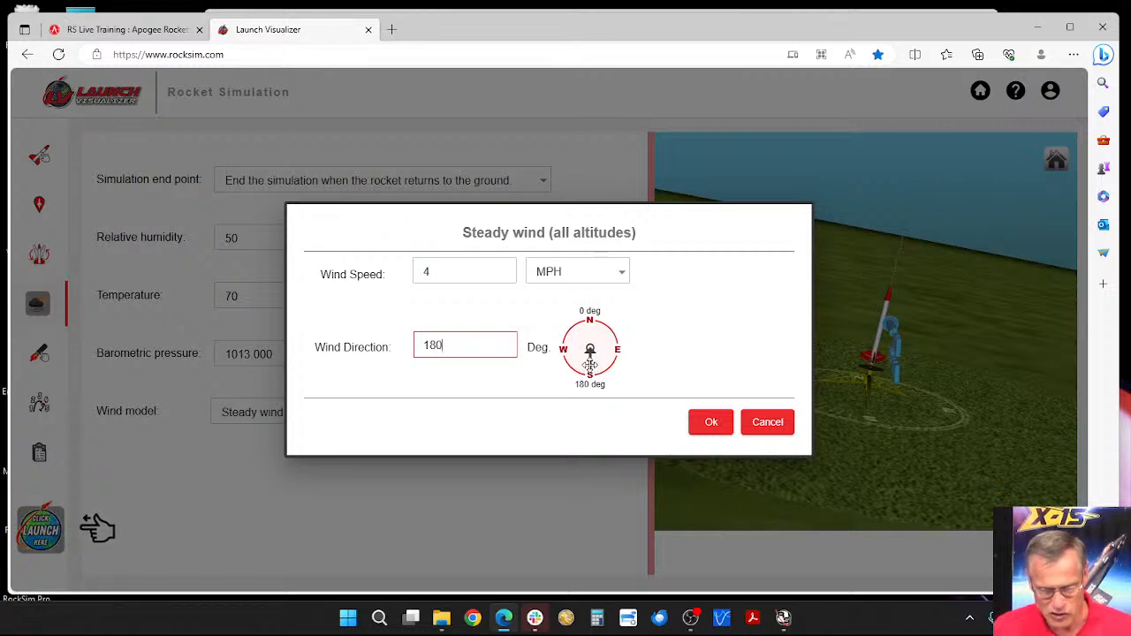
Step: Turn the steady wind's compass arrow to try other directions, set the direction back to 180 degrees and accept the settings
{"action": "left_click", "coordinate": [570, 372]}
{"action": "left_click_drag", "start_coordinate": [570, 372], "coordinate": [608, 371]}
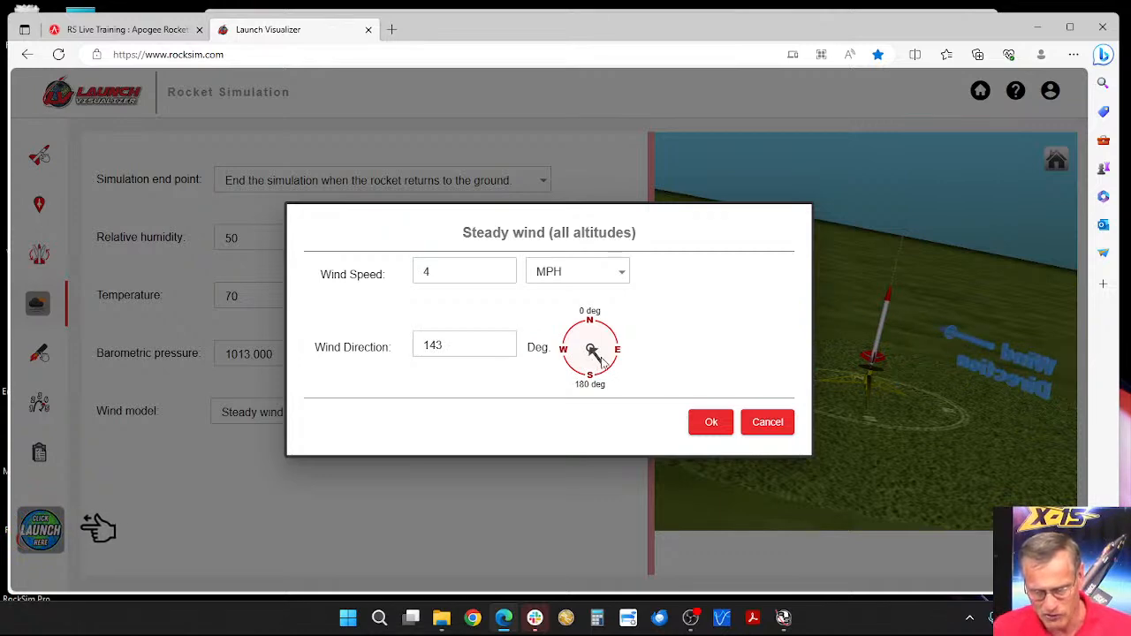
{"action": "mouse_move", "coordinate": [592, 352]}
{"action": "left_mouse_down"}
{"action": "mouse_move", "coordinate": [605, 361]}
{"action": "mouse_move", "coordinate": [621, 332]}
{"action": "mouse_move", "coordinate": [605, 373]}
{"action": "mouse_move", "coordinate": [579, 375]}
{"action": "mouse_move", "coordinate": [578, 364]}
{"action": "mouse_move", "coordinate": [590, 371]}
{"action": "left_mouse_up"}
{"action": "left_click_drag", "start_coordinate": [449, 344], "coordinate": [430, 346]}
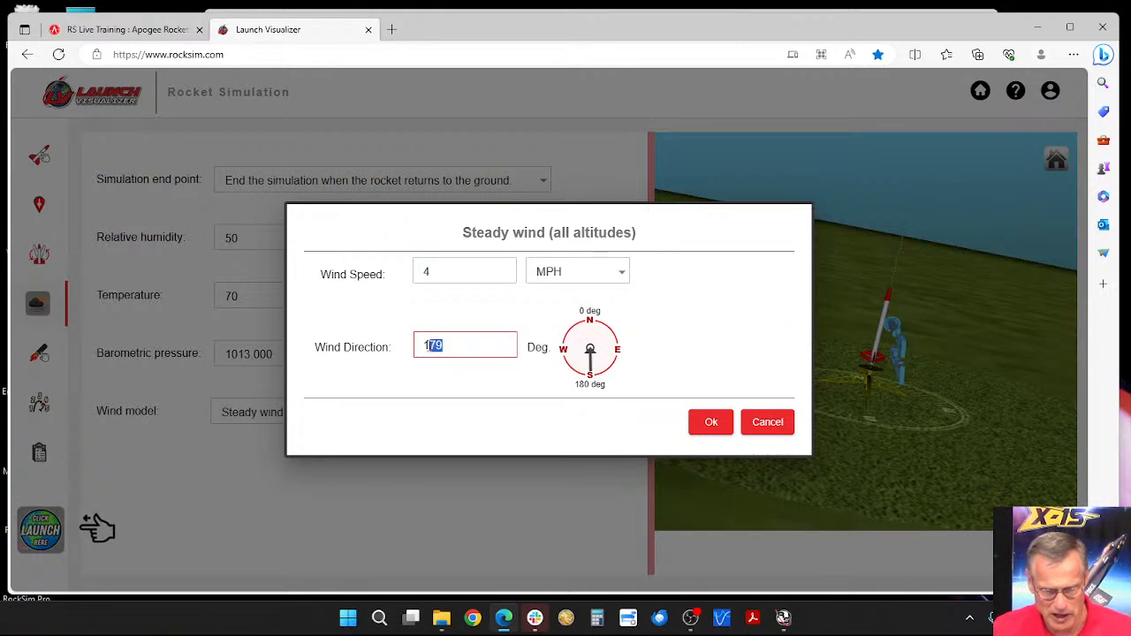
{"action": "type", "text": "80"}
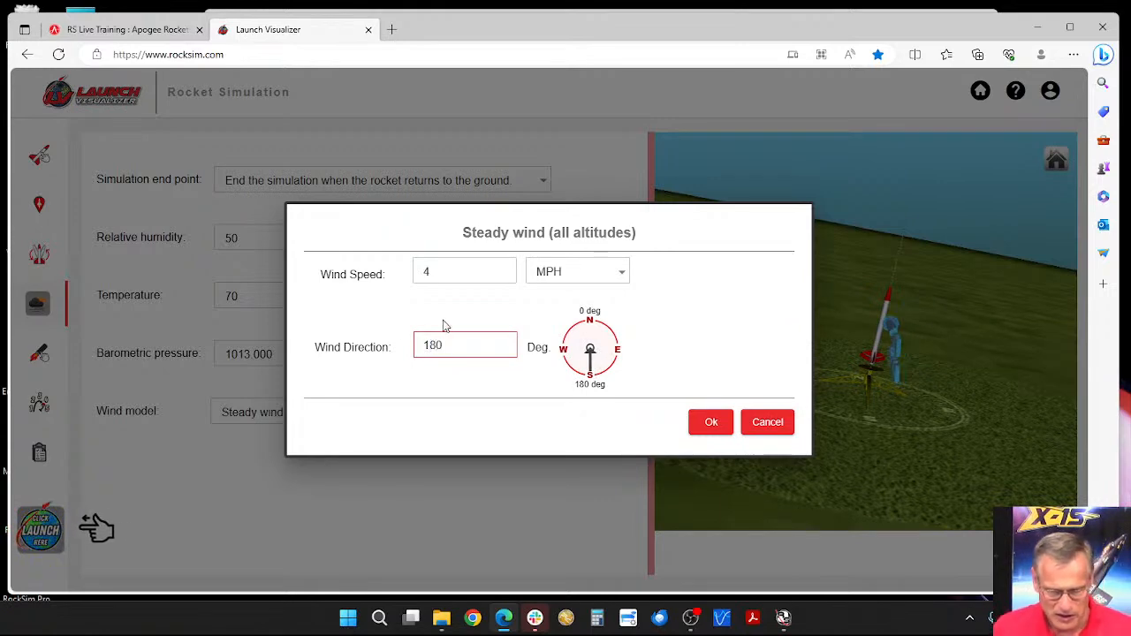
{"action": "left_click", "coordinate": [708, 424]}
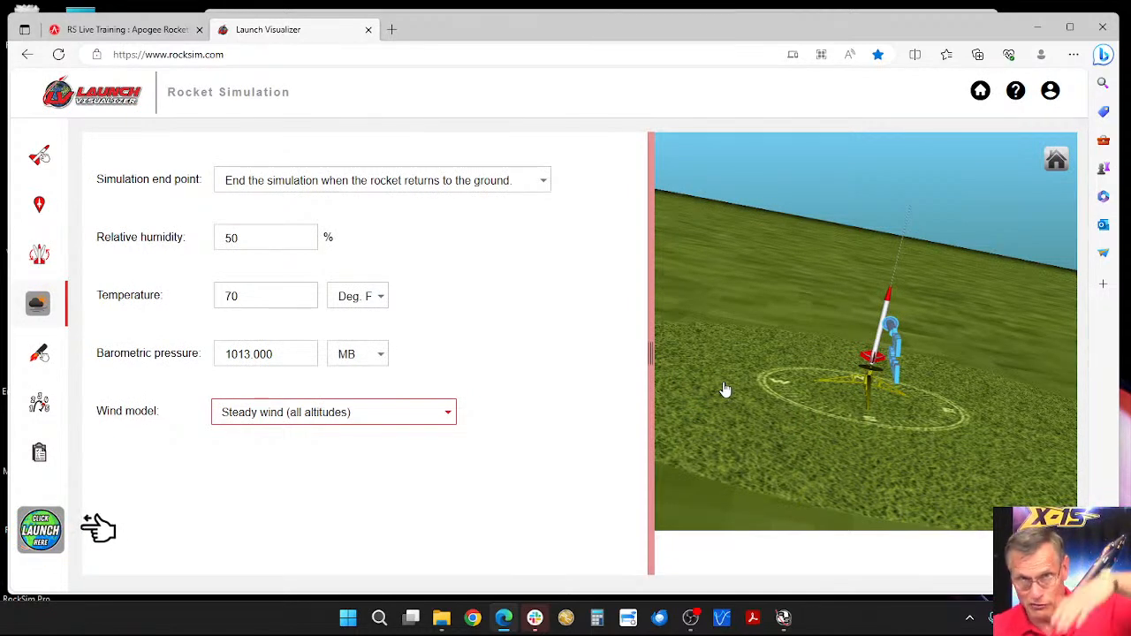
Step: Change the wind model to Variable direction wind table (advanced) and load the saved "swirling wind" table
{"action": "left_click", "coordinate": [285, 409]}
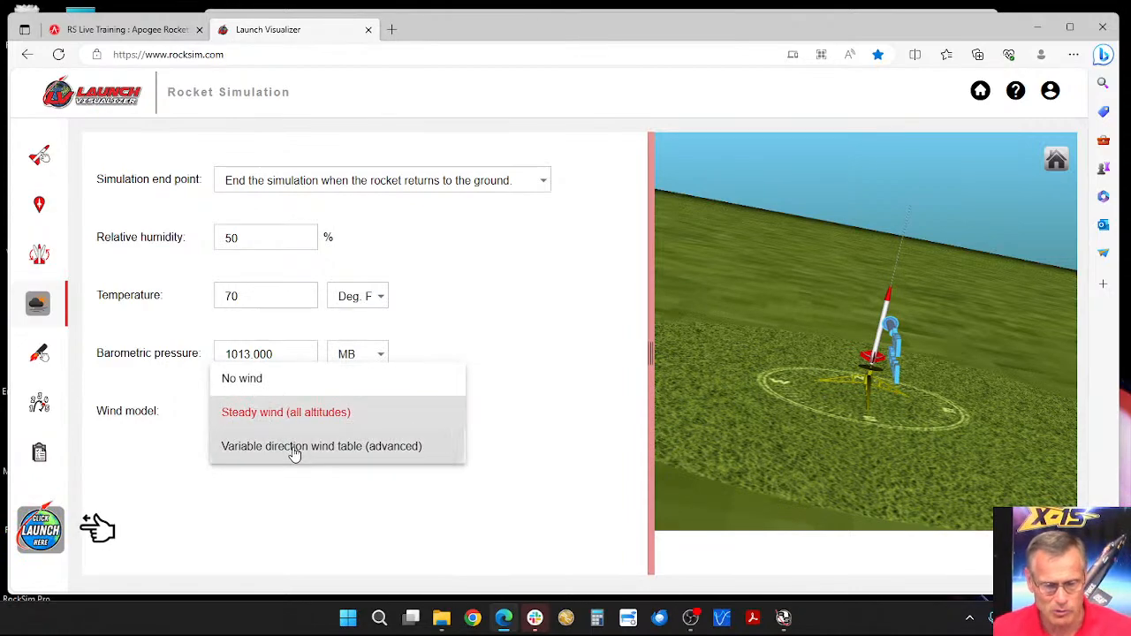
{"action": "left_click", "coordinate": [294, 448]}
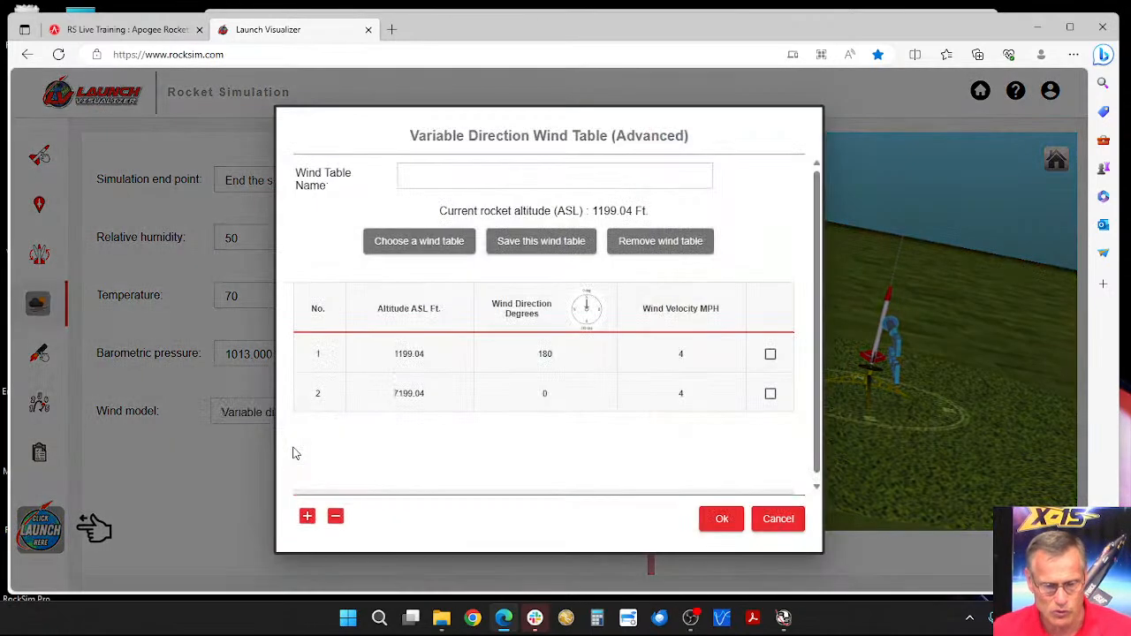
{"action": "left_click", "coordinate": [435, 247]}
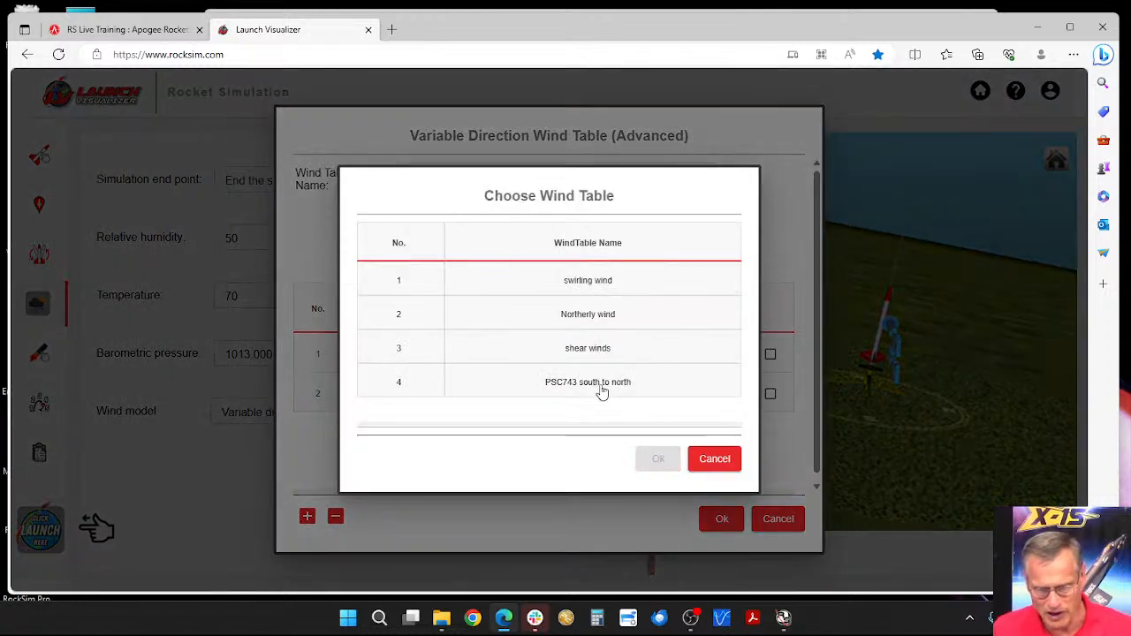
{"action": "left_click", "coordinate": [590, 290]}
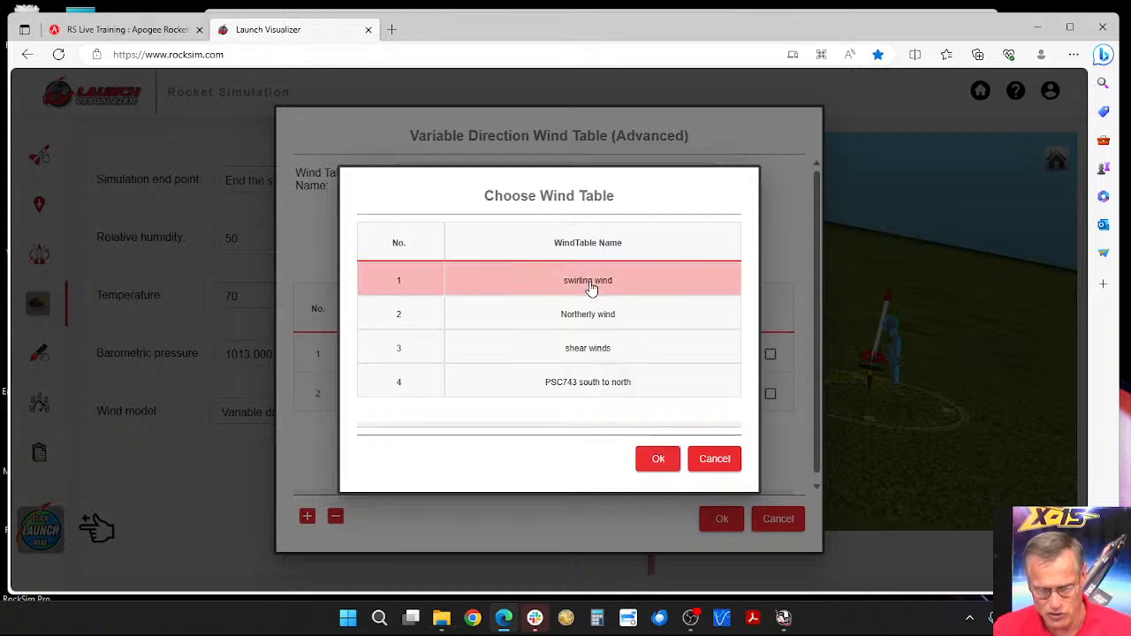
{"action": "left_click", "coordinate": [661, 461]}
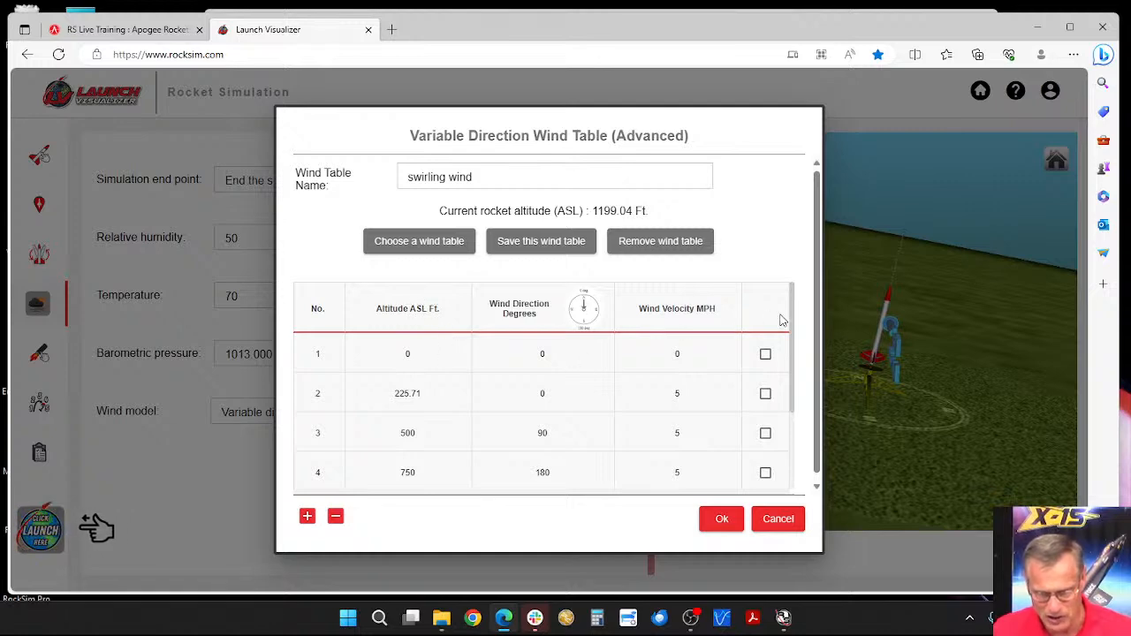
{"action": "left_click_drag", "start_coordinate": [820, 343], "coordinate": [818, 354]}
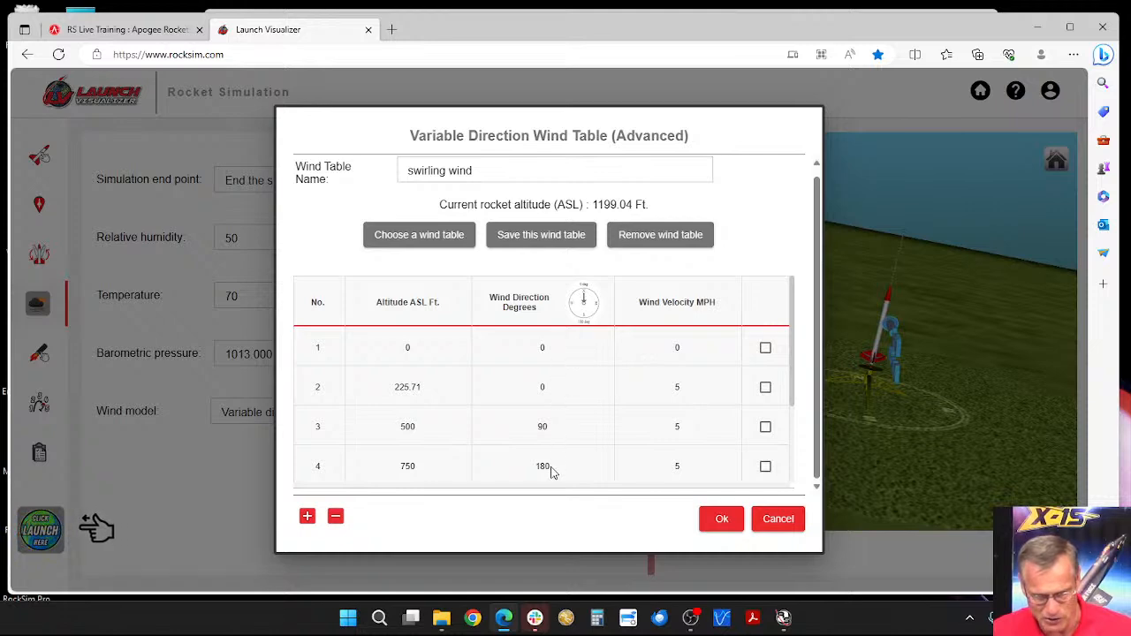
Step: Load the saved "PSC743 south to north" wind table and apply it to the launch conditions
{"action": "left_click", "coordinate": [442, 234]}
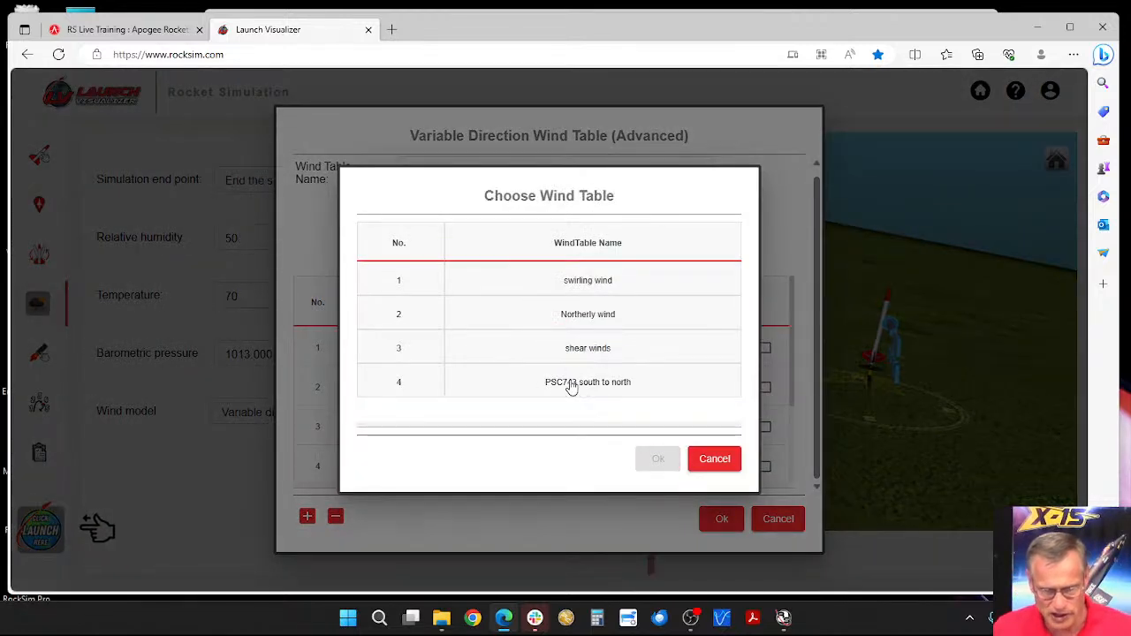
{"action": "left_click", "coordinate": [619, 389]}
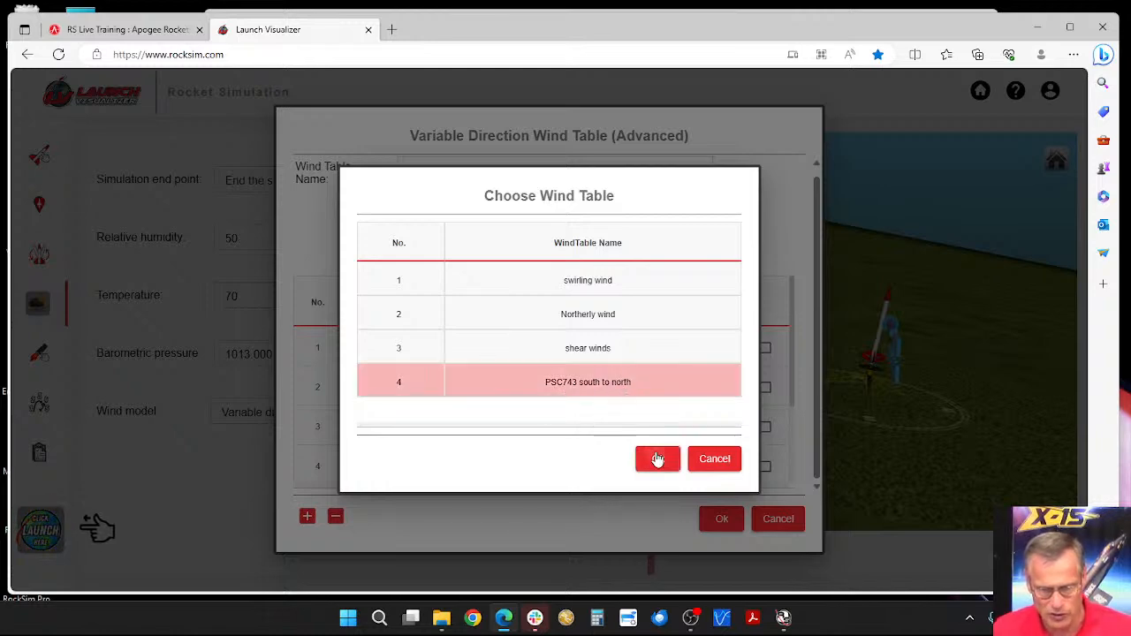
{"action": "left_click", "coordinate": [658, 459]}
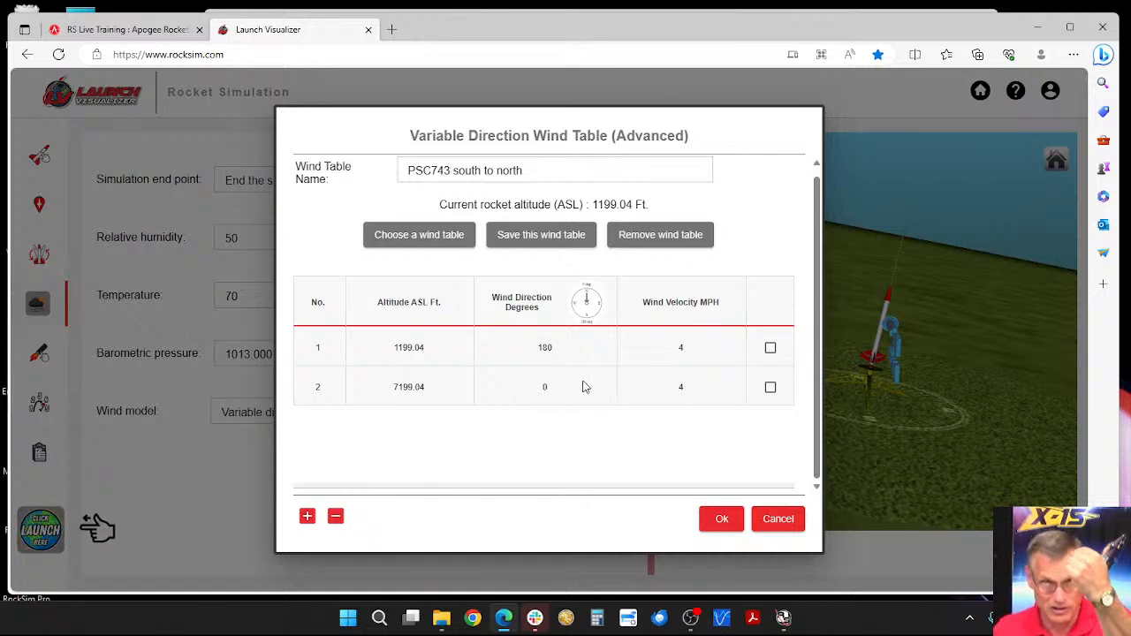
{"action": "left_click", "coordinate": [723, 520]}
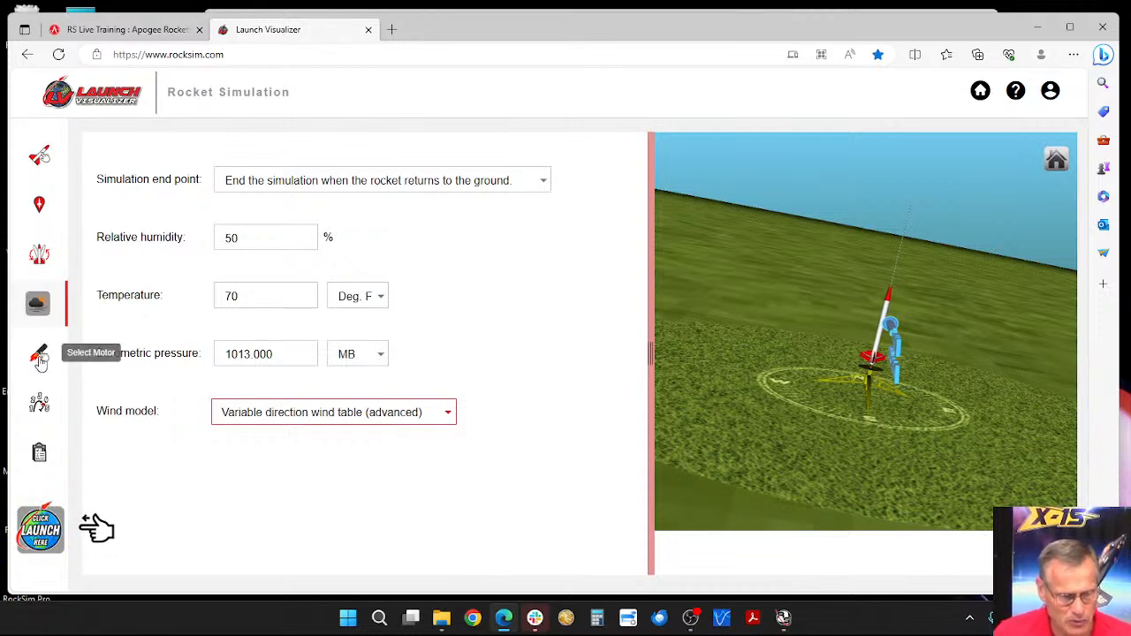
Step: Open the engine selection for the 18 mm motor mount and sort the engines by ascending total impulse
{"action": "left_click", "coordinate": [40, 358]}
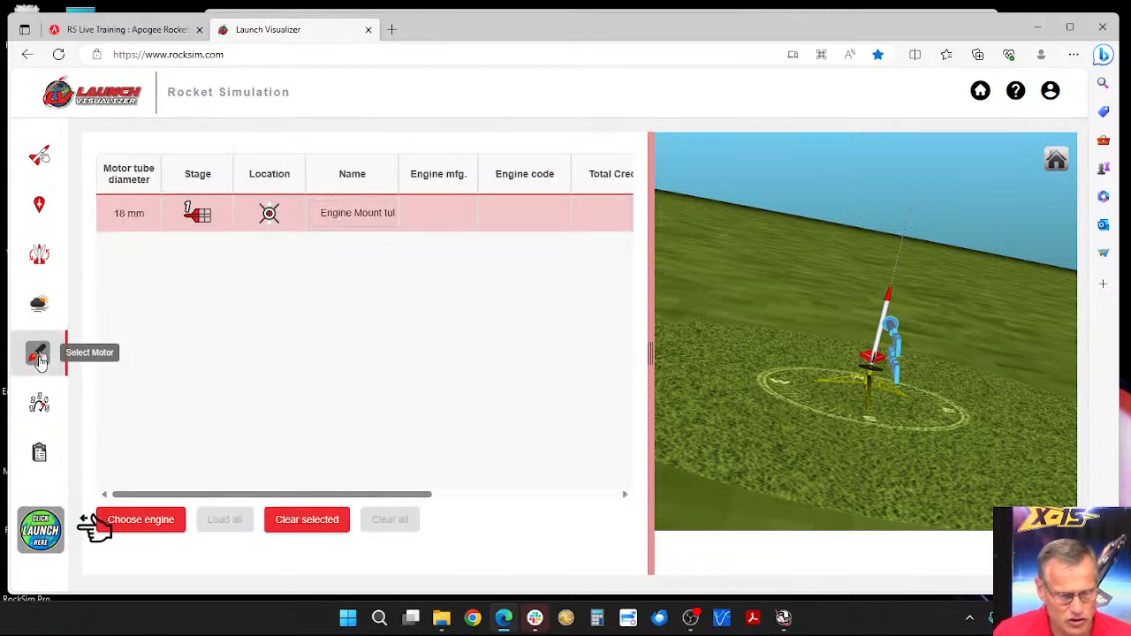
{"action": "left_click", "coordinate": [144, 521]}
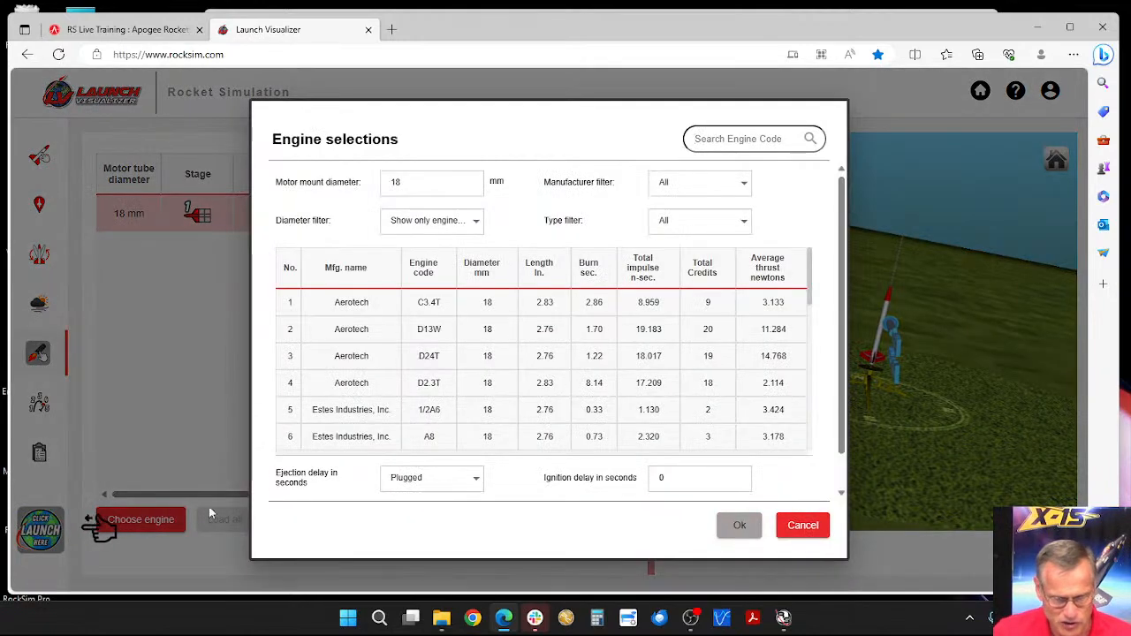
{"action": "scroll", "coordinate": [477, 395], "scroll_direction": "down", "scroll_amount": 3}
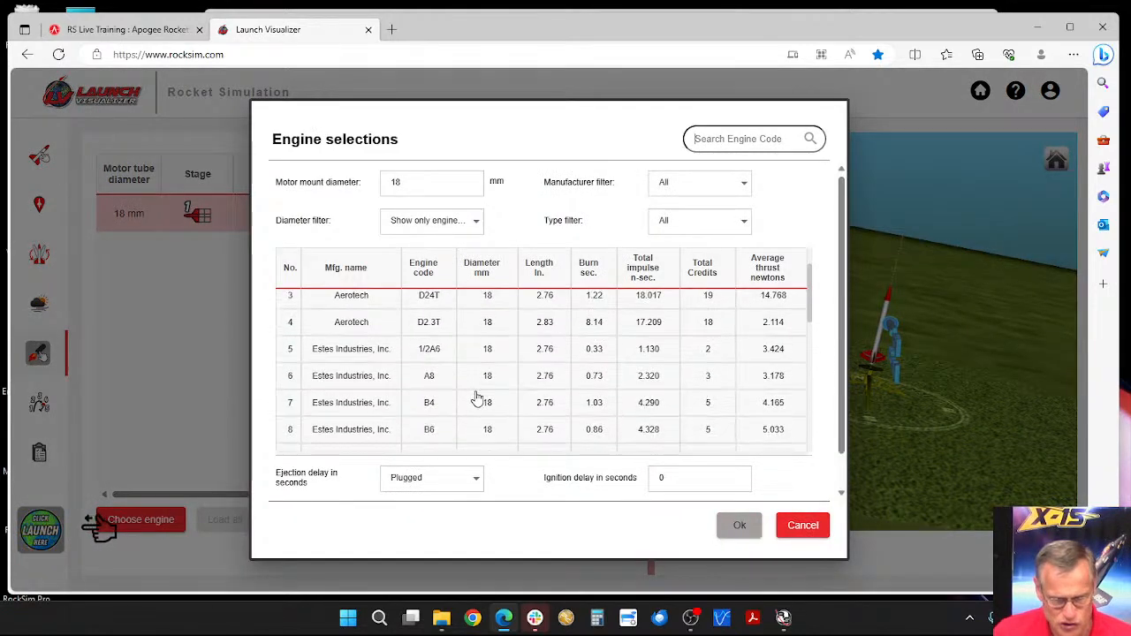
{"action": "left_click", "coordinate": [435, 282]}
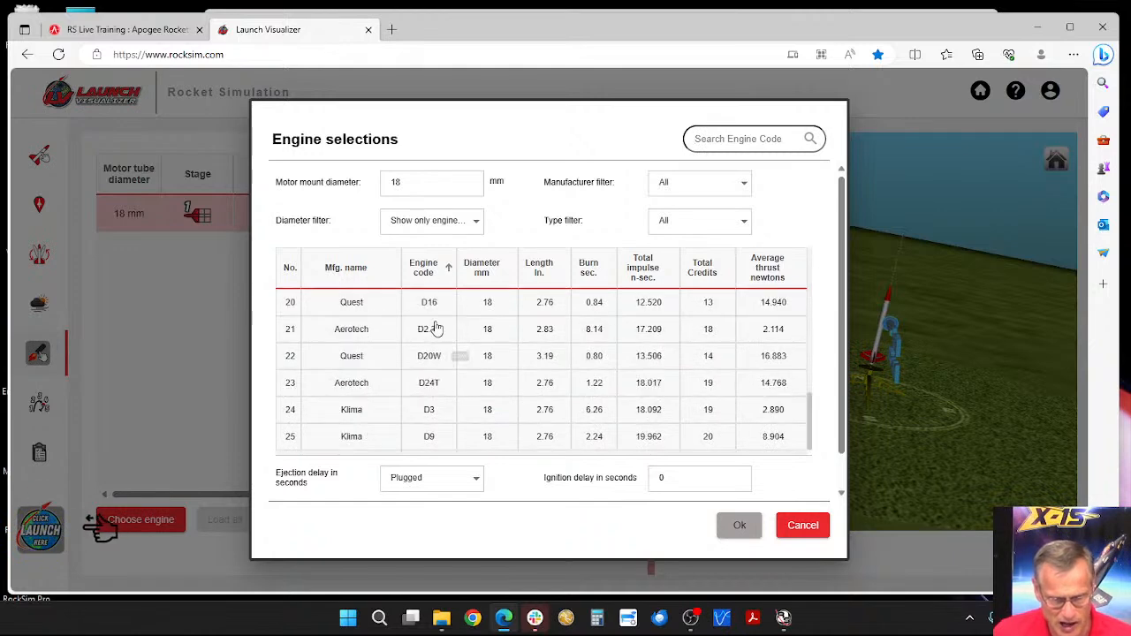
{"action": "scroll", "coordinate": [434, 402], "scroll_direction": "down", "scroll_amount": 1}
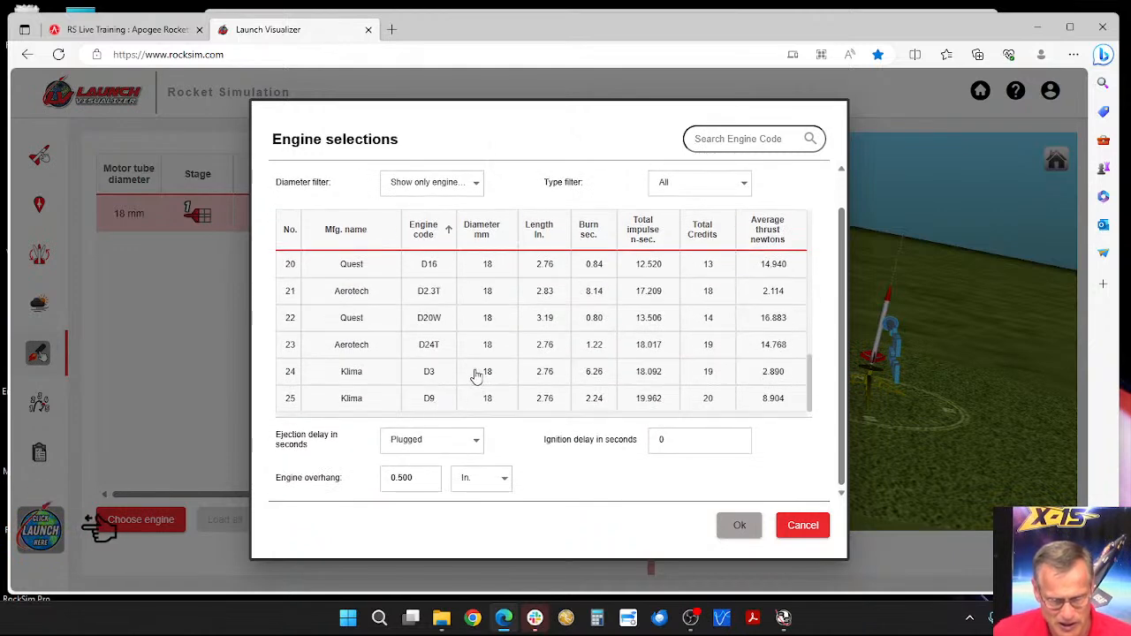
{"action": "left_click", "coordinate": [639, 239]}
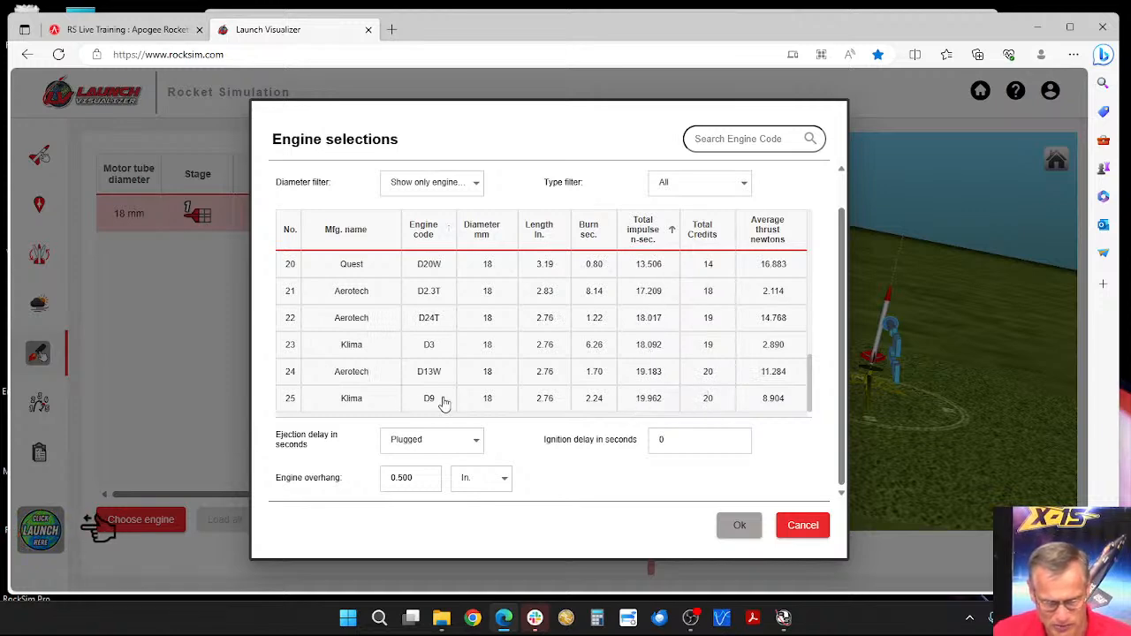
Step: Select the Aerotech D13W engine and set its ejection delay to 10 seconds
{"action": "left_click", "coordinate": [650, 376]}
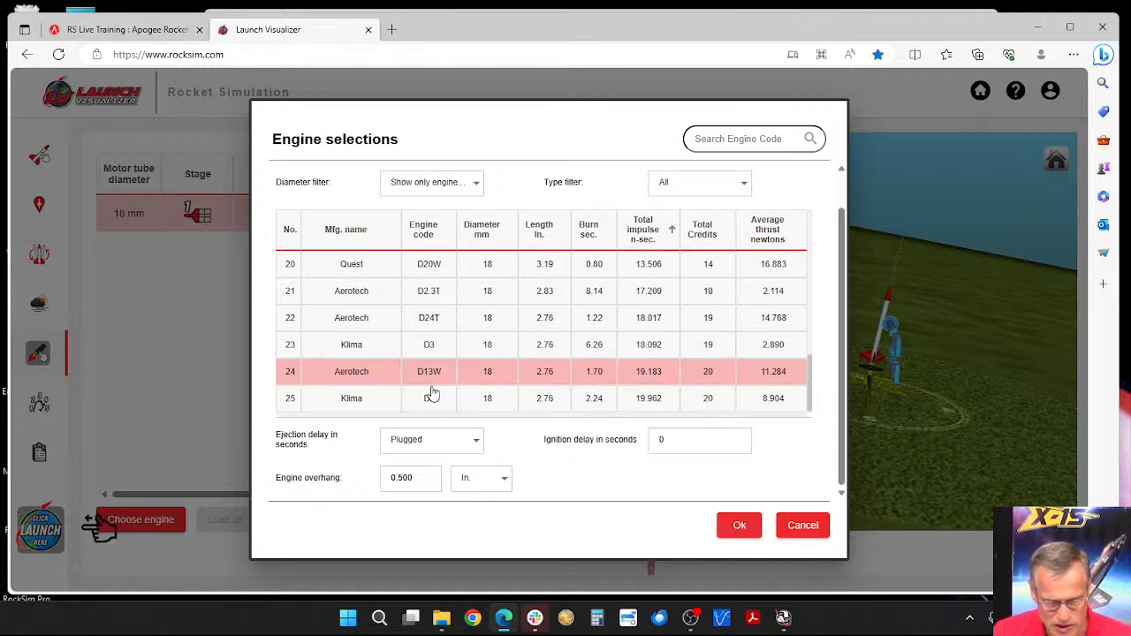
{"action": "left_click", "coordinate": [475, 443]}
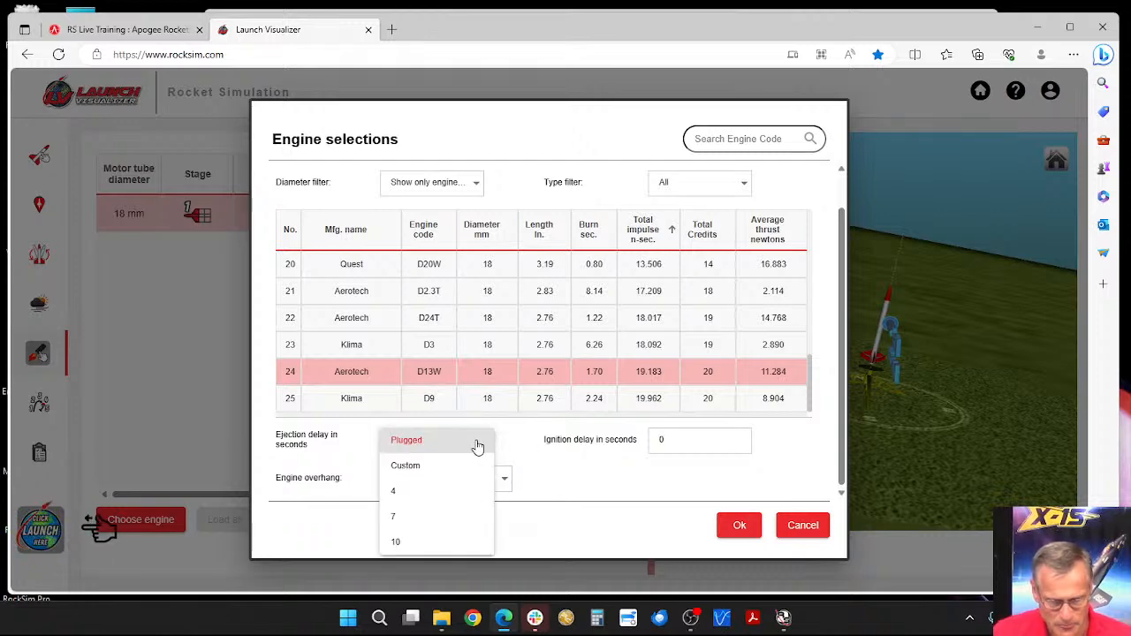
{"action": "left_click", "coordinate": [397, 542]}
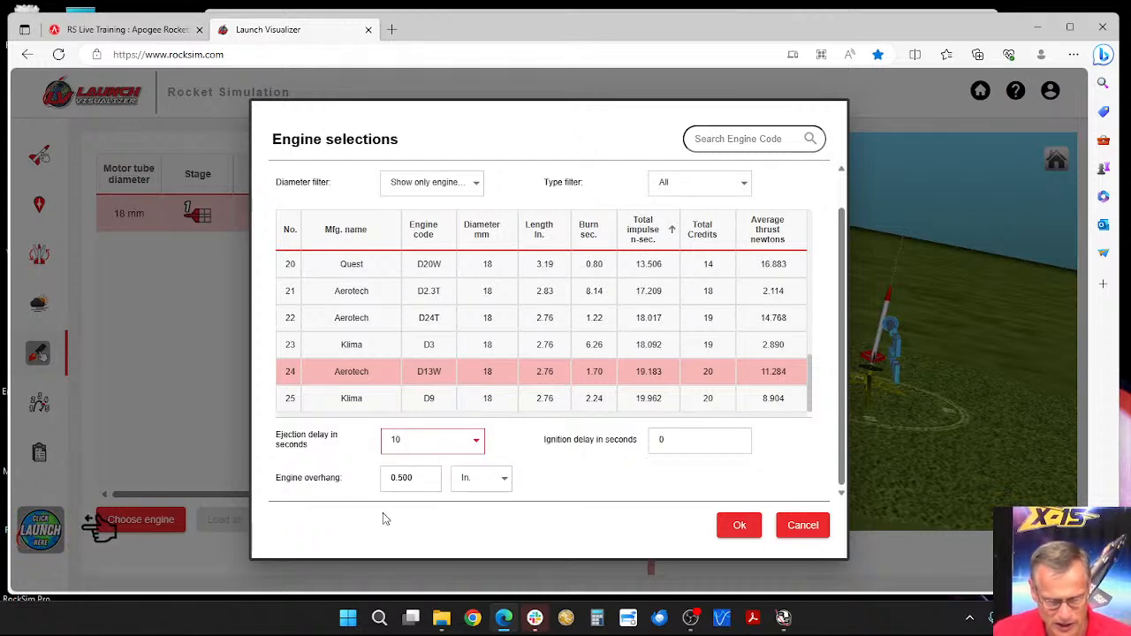
Step: Confirm the engine selection and review the deployment event settings of the parachute
{"action": "left_click", "coordinate": [739, 525]}
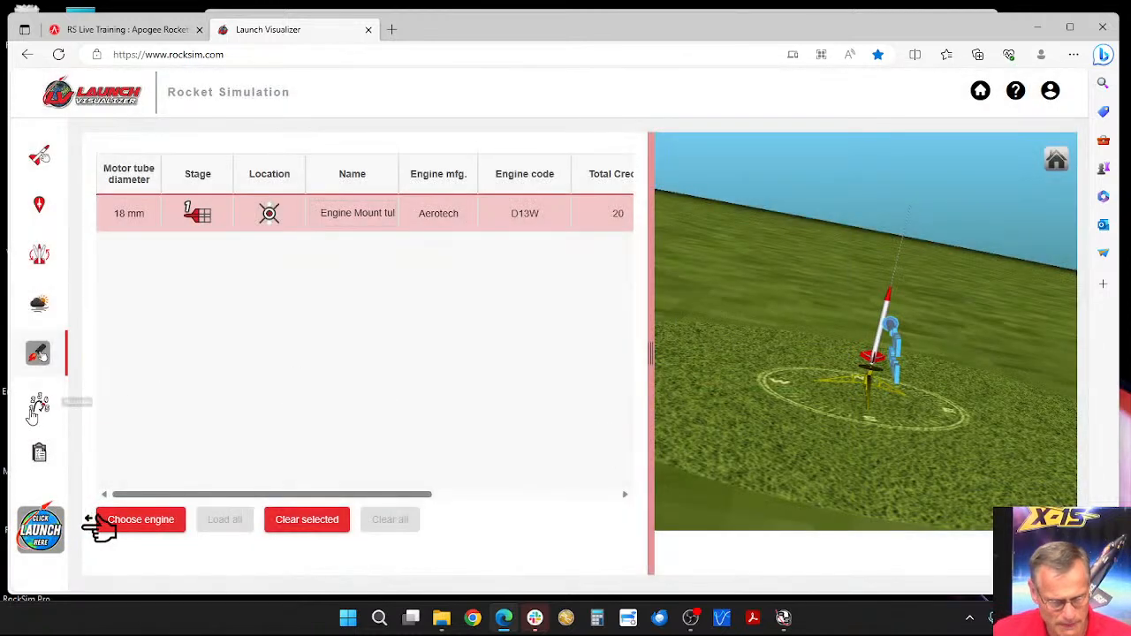
{"action": "left_click", "coordinate": [36, 409]}
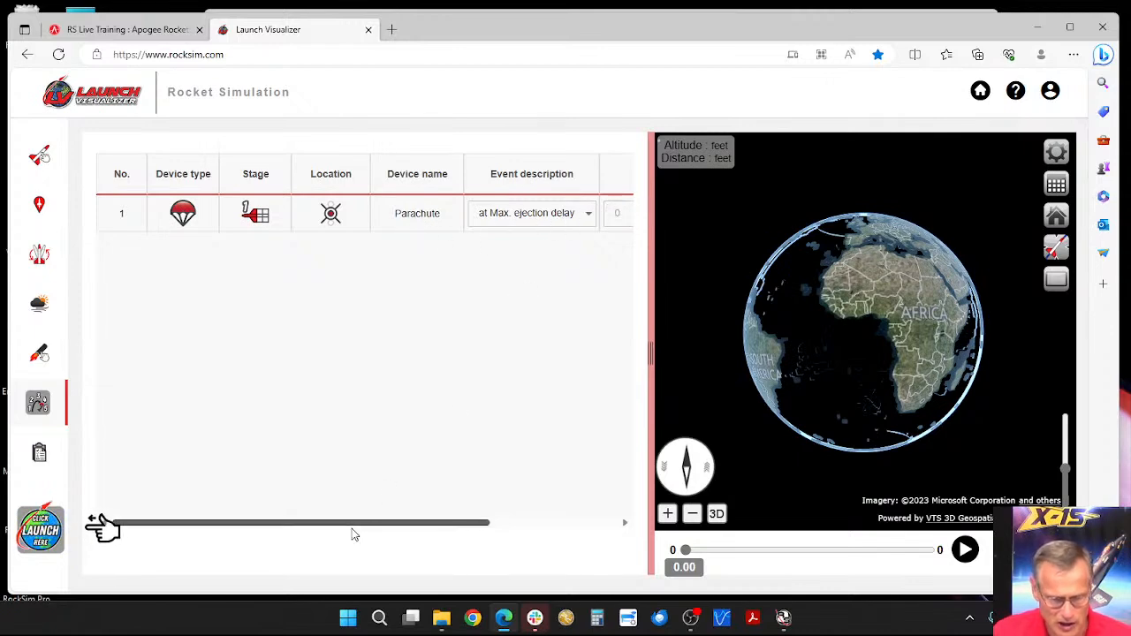
{"action": "left_click_drag", "start_coordinate": [349, 527], "coordinate": [477, 526]}
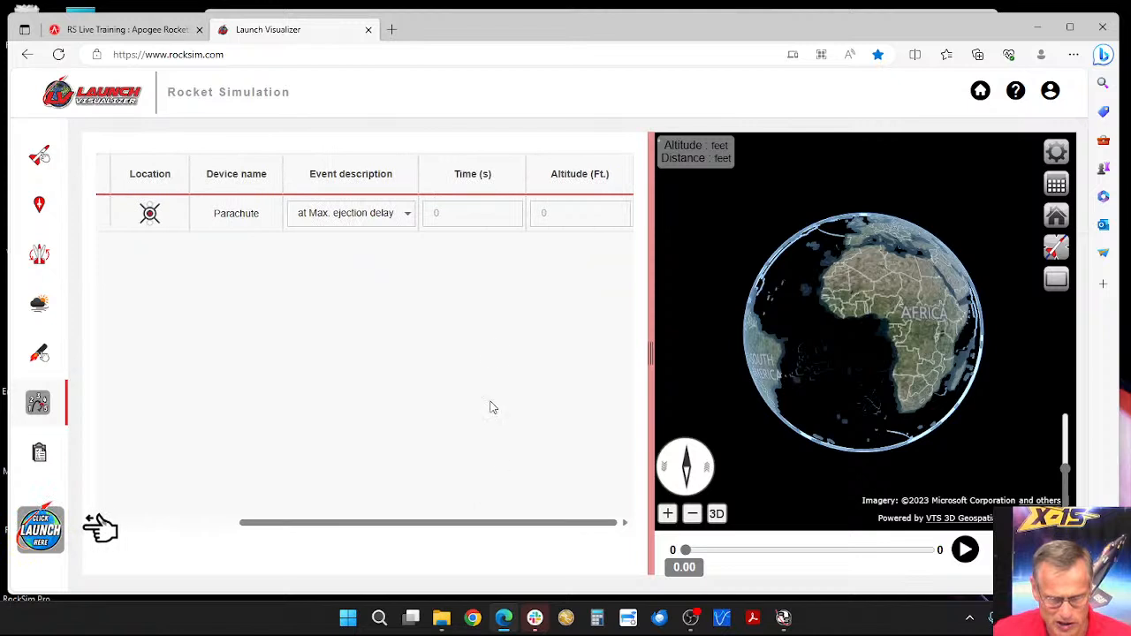
{"action": "left_click_drag", "start_coordinate": [496, 536], "coordinate": [336, 522]}
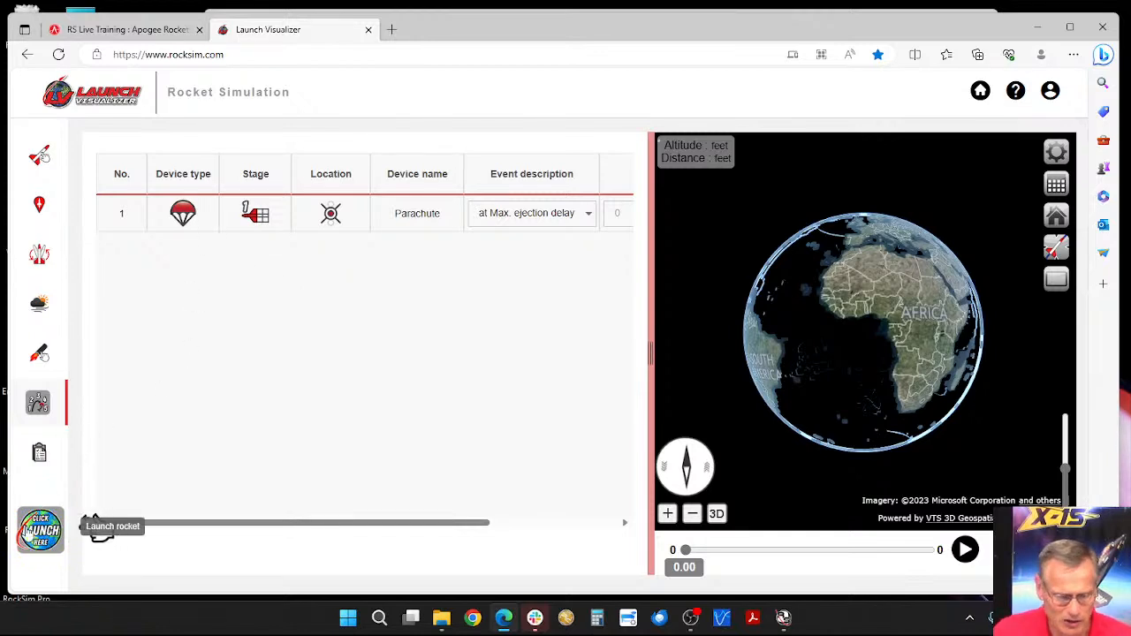
Step: Run the simulation without a comment, then play its flight animation and pause it at 16 seconds
{"action": "left_click", "coordinate": [40, 528]}
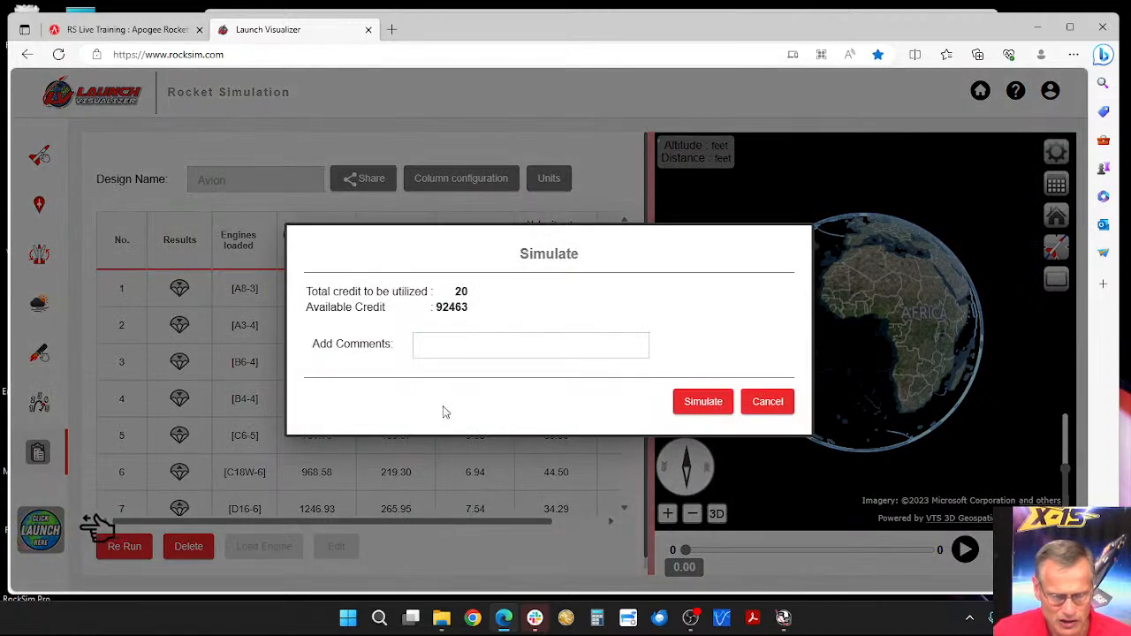
{"action": "left_click", "coordinate": [710, 403]}
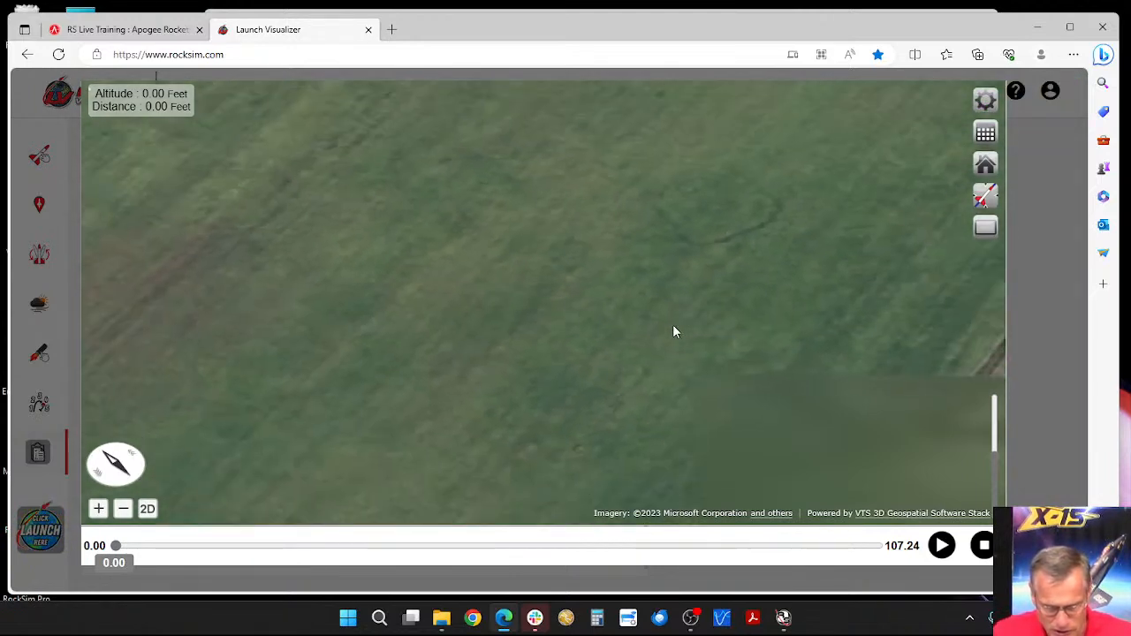
{"action": "scroll", "coordinate": [672, 324], "scroll_direction": "up", "scroll_amount": 5}
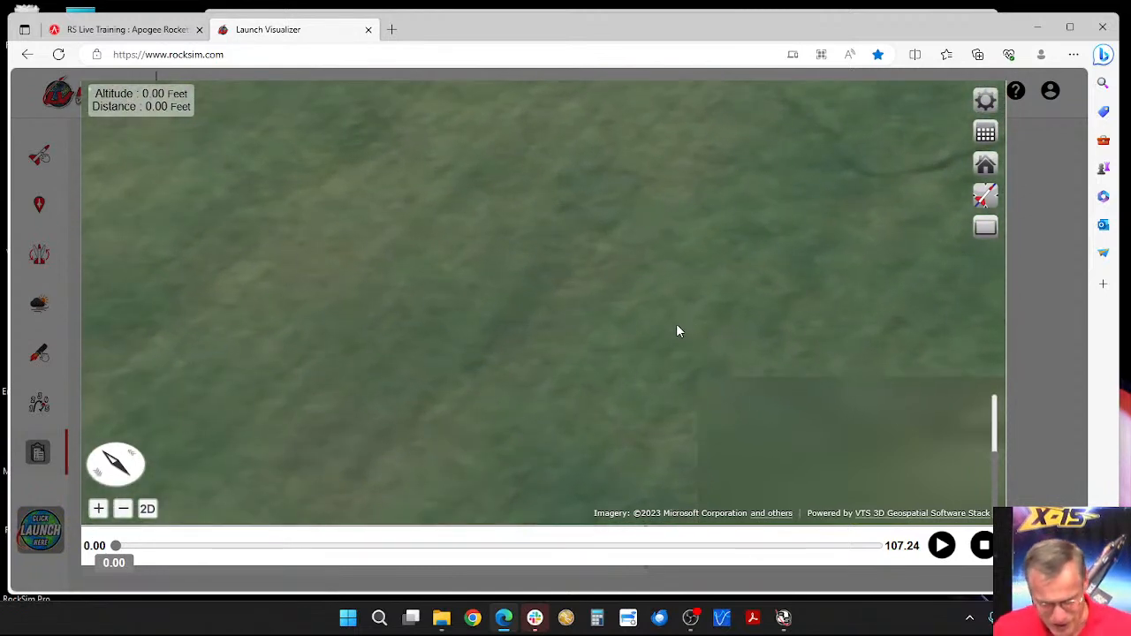
{"action": "scroll", "coordinate": [699, 314], "scroll_direction": "down", "scroll_amount": 3}
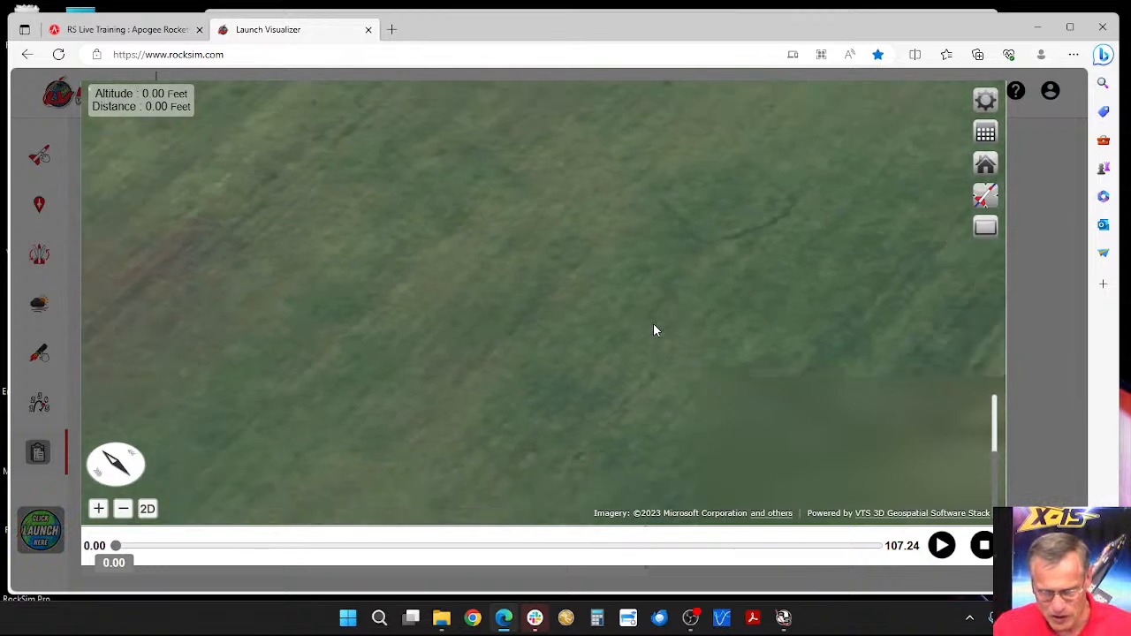
{"action": "scroll", "coordinate": [653, 325], "scroll_direction": "down", "scroll_amount": 3}
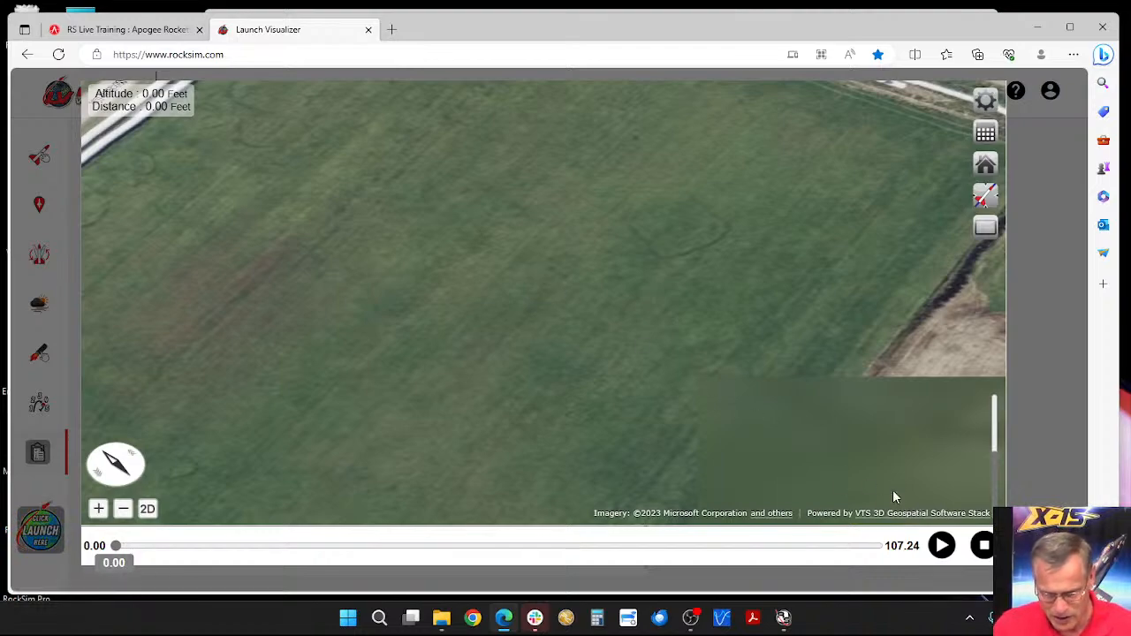
{"action": "left_click", "coordinate": [942, 547]}
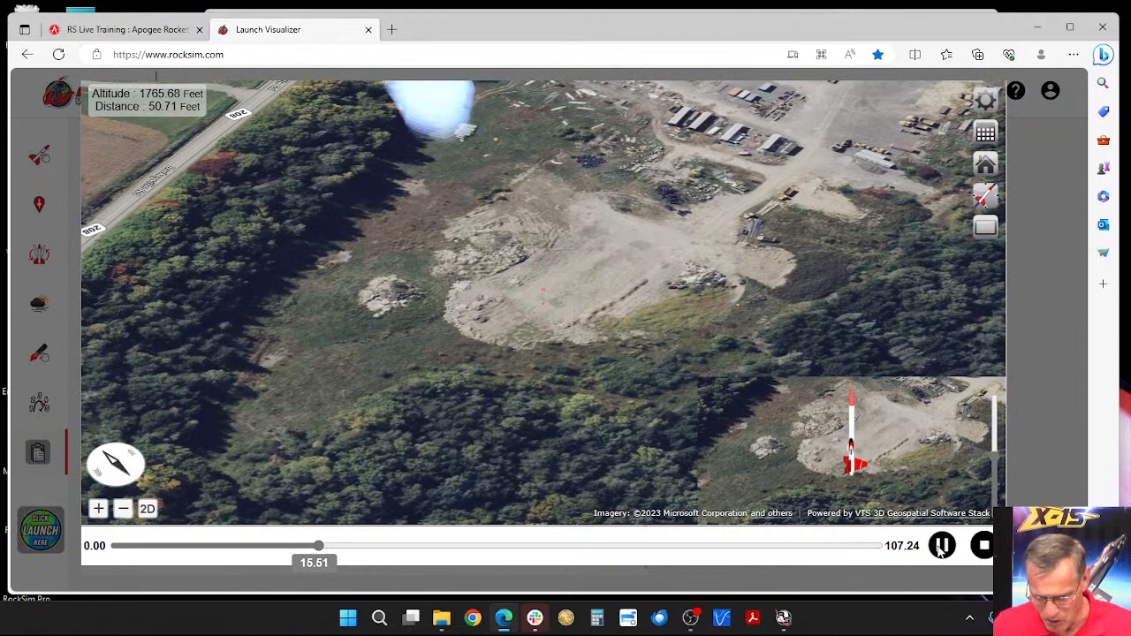
{"action": "left_click", "coordinate": [942, 546]}
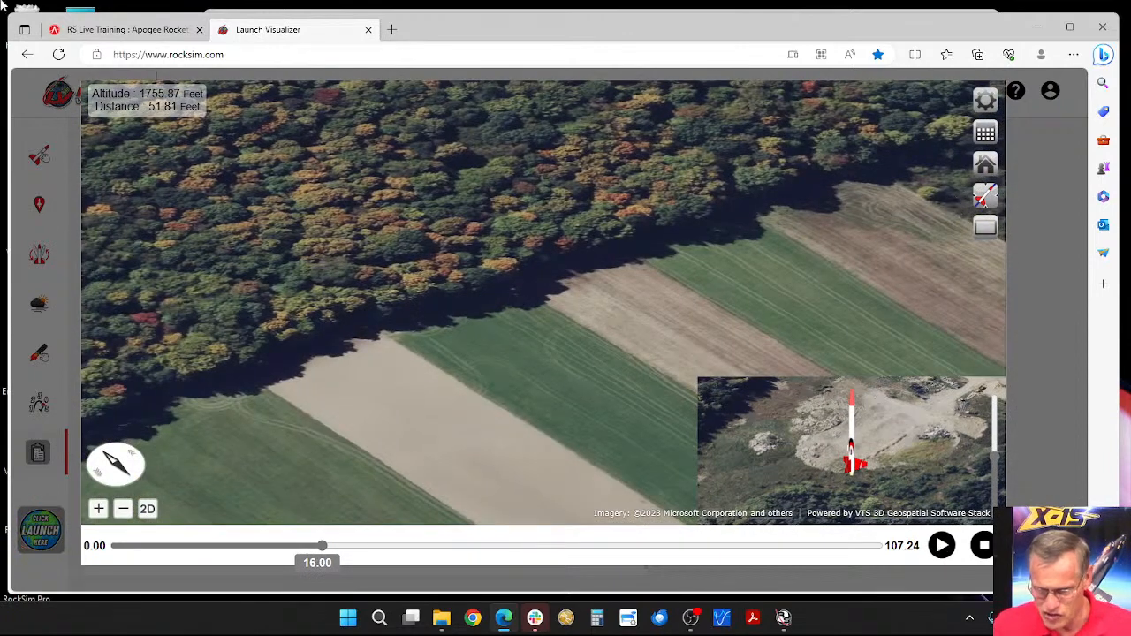
Step: Switch the flight camera from following the rocket to the flight path view and look over the surrounding terrain
{"action": "left_click", "coordinate": [992, 200]}
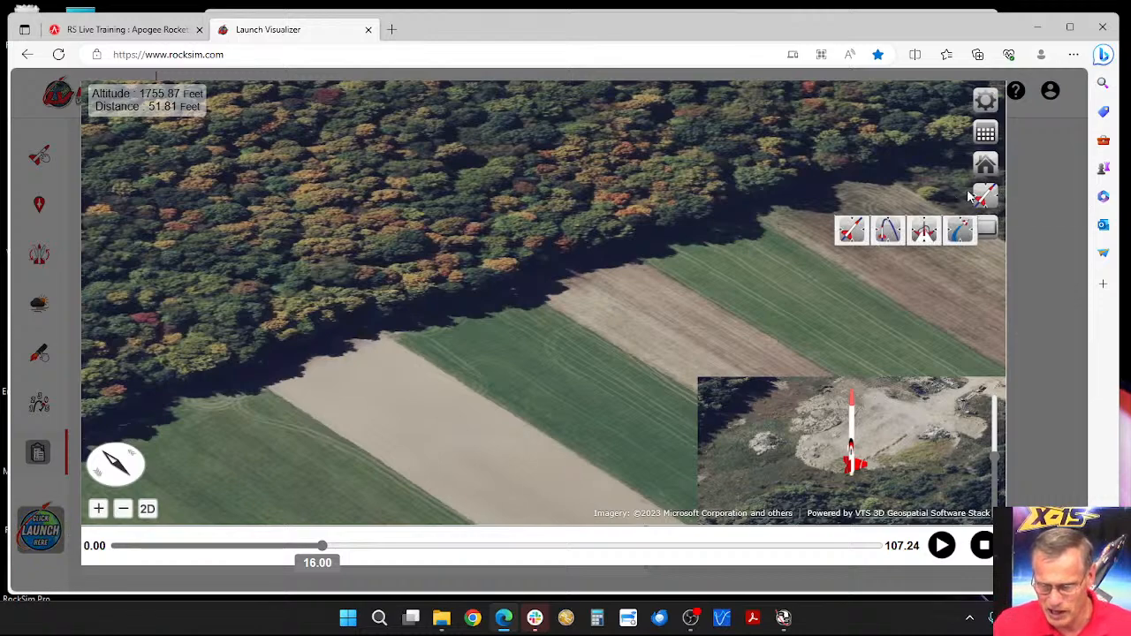
{"action": "left_click", "coordinate": [887, 230]}
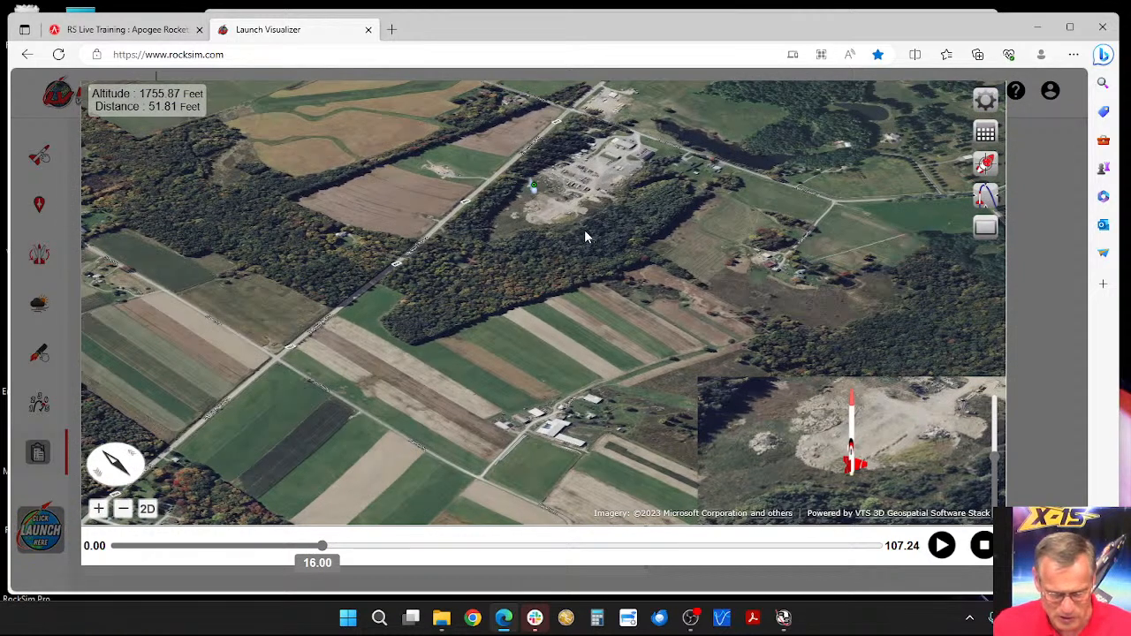
{"action": "left_click_drag", "start_coordinate": [584, 230], "coordinate": [582, 119]}
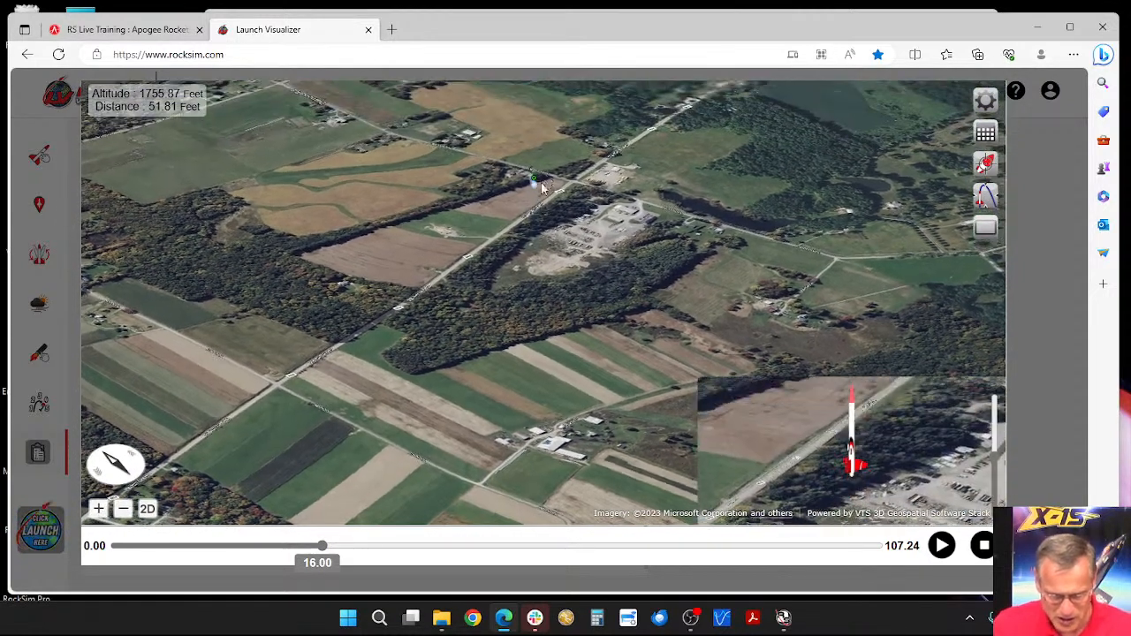
{"action": "left_click_drag", "start_coordinate": [544, 200], "coordinate": [581, 263]}
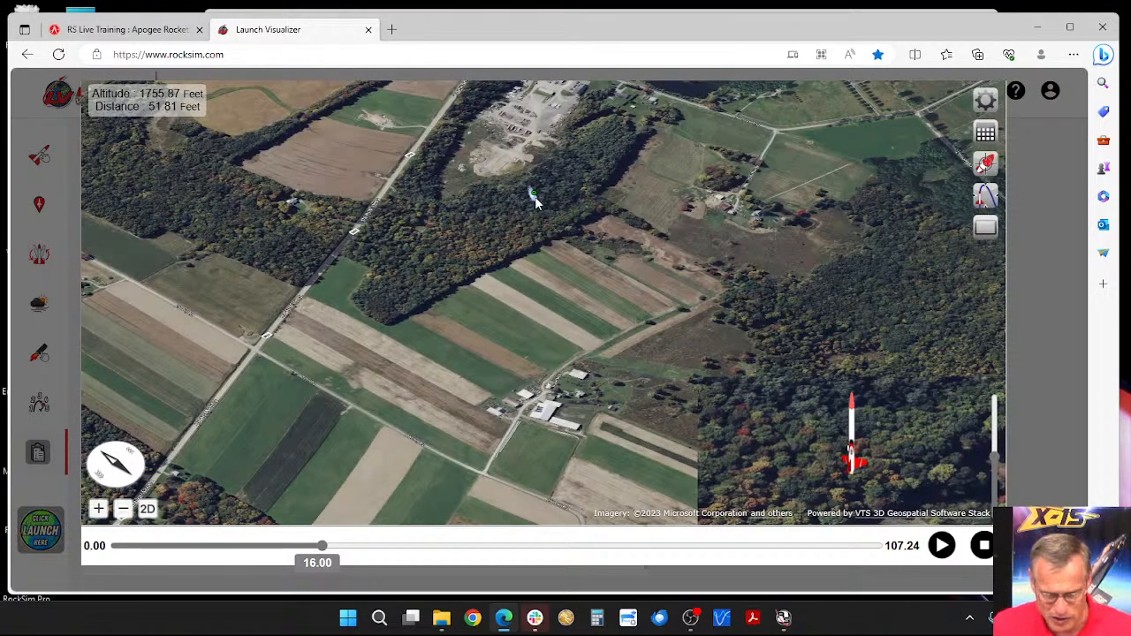
{"action": "left_click_drag", "start_coordinate": [586, 281], "coordinate": [561, 212]}
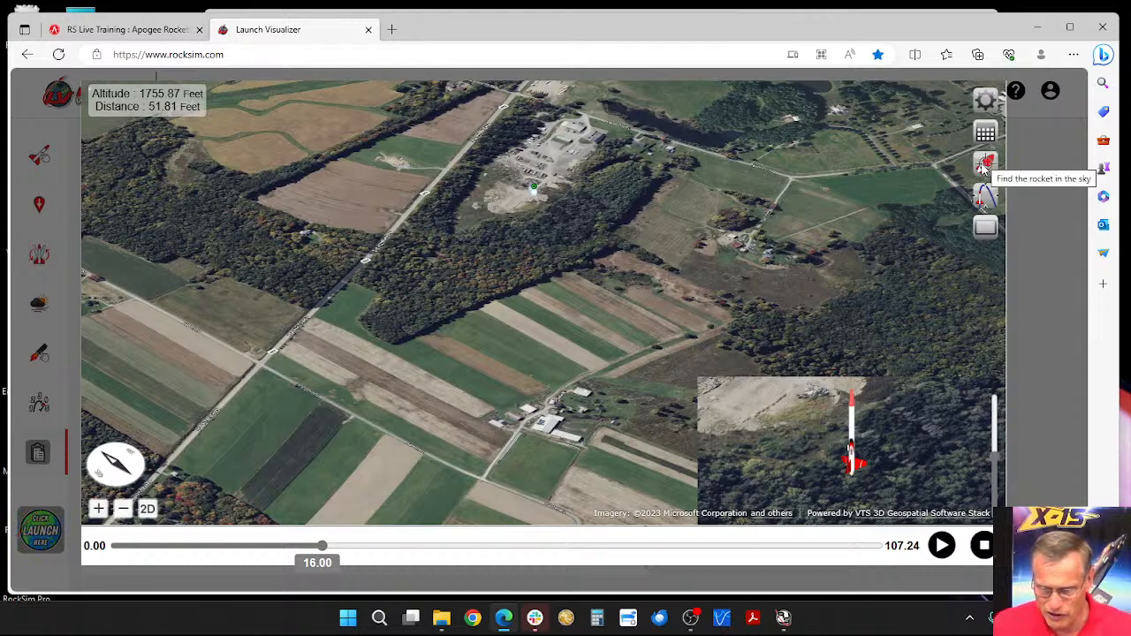
Step: Find the rocket in the sky and inspect it under its parachute up close and from afar
{"action": "left_click", "coordinate": [984, 168]}
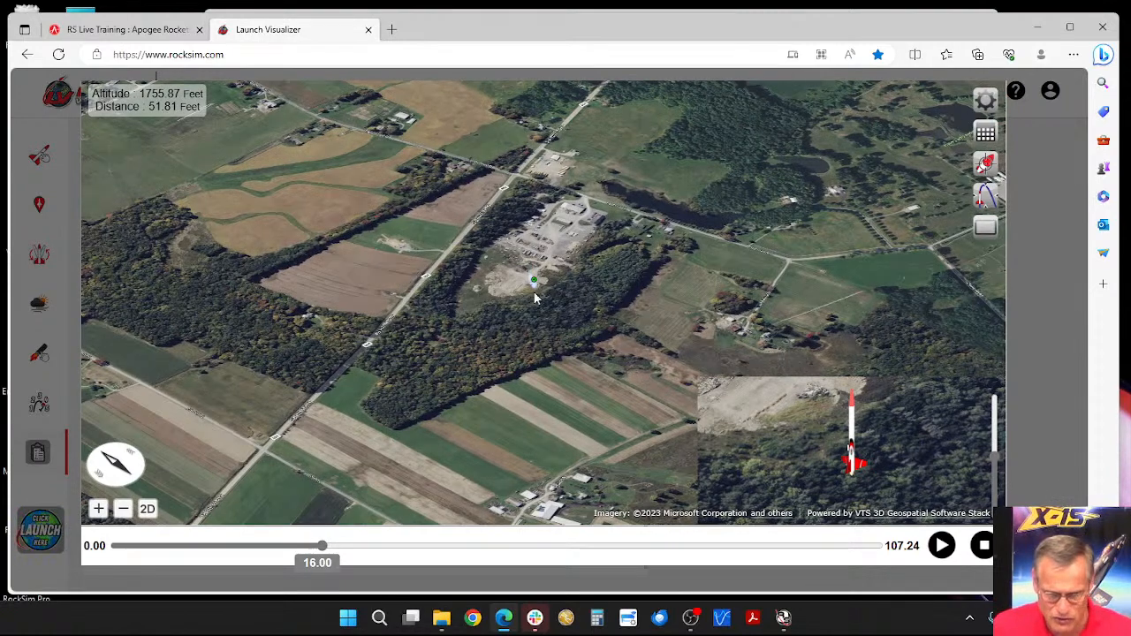
{"action": "scroll", "coordinate": [558, 320], "scroll_direction": "up", "scroll_amount": 4}
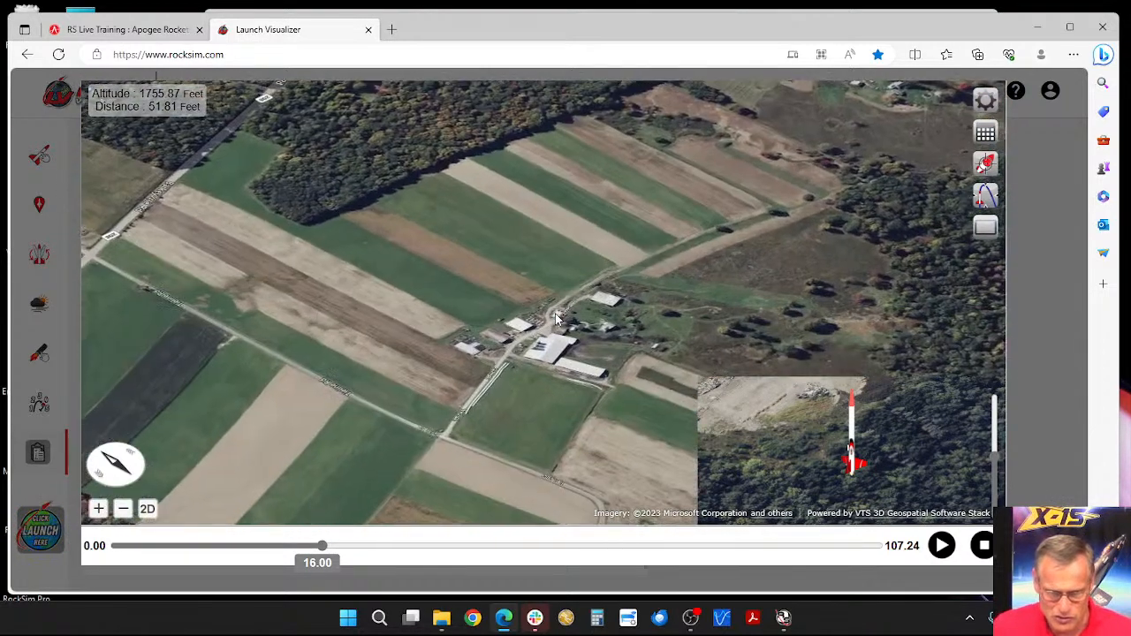
{"action": "left_click", "coordinate": [983, 165]}
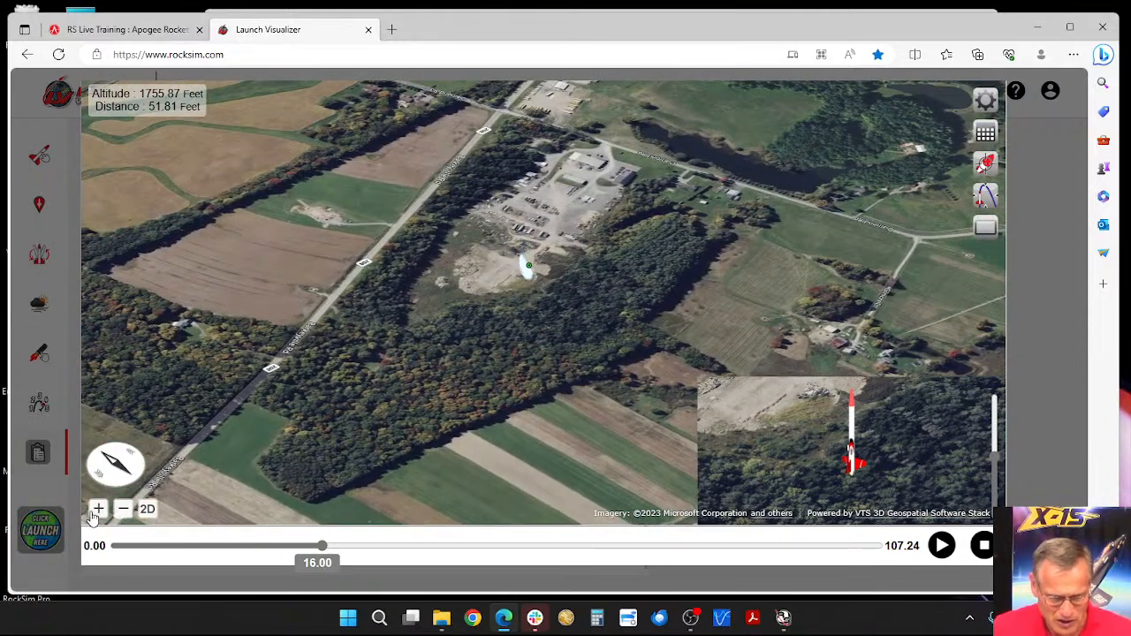
{"action": "left_click", "coordinate": [95, 511]}
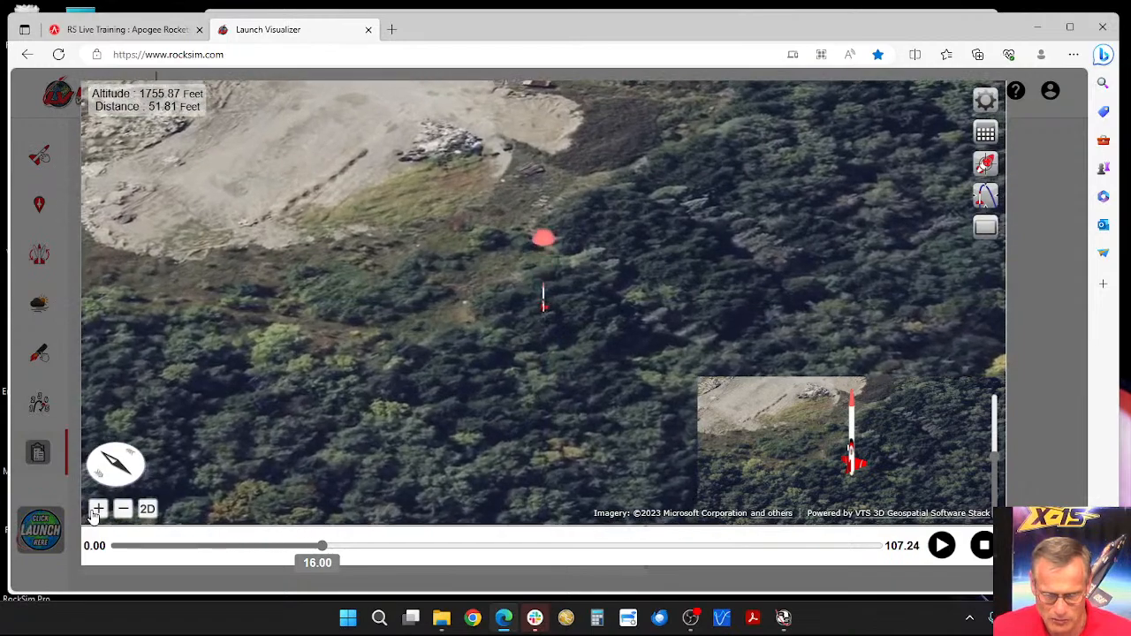
{"action": "left_click", "coordinate": [123, 511]}
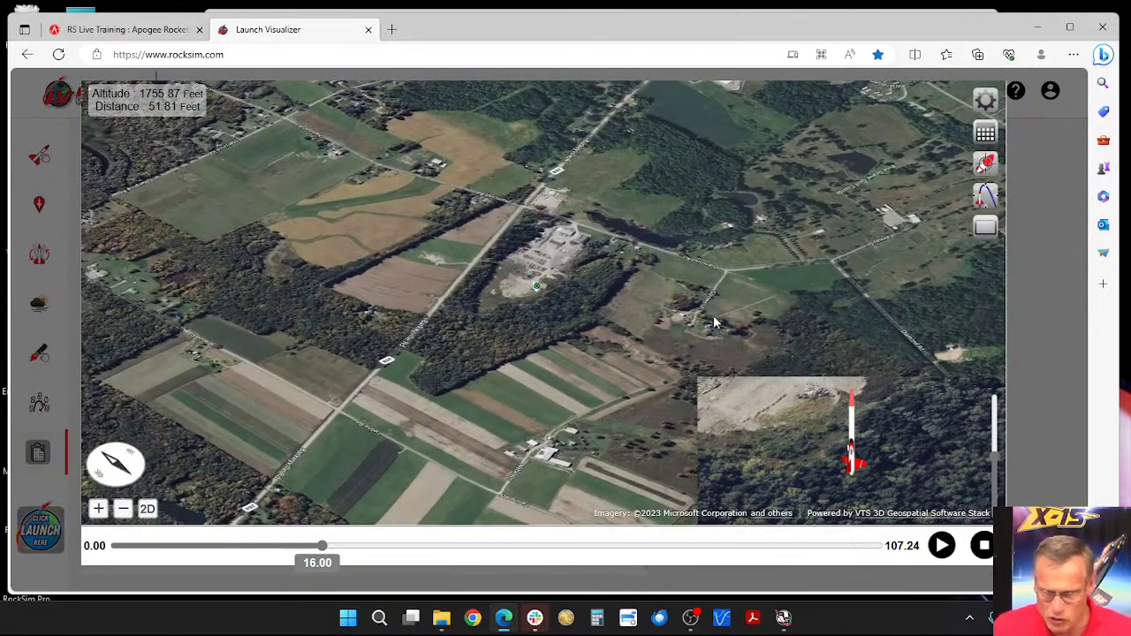
Step: Enable Trajectory Path (Sustainer) and Extruded Flight Path in the flight profile preferences
{"action": "left_click", "coordinate": [985, 102]}
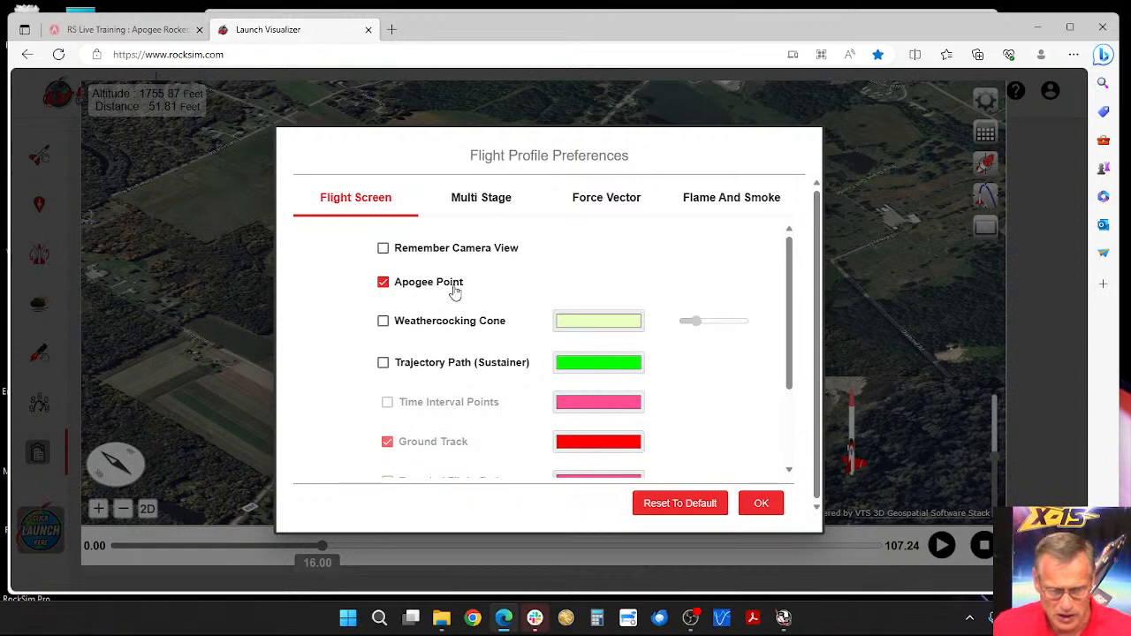
{"action": "left_click", "coordinate": [383, 363]}
{"action": "scroll", "coordinate": [433, 367], "scroll_direction": "down", "scroll_amount": 2}
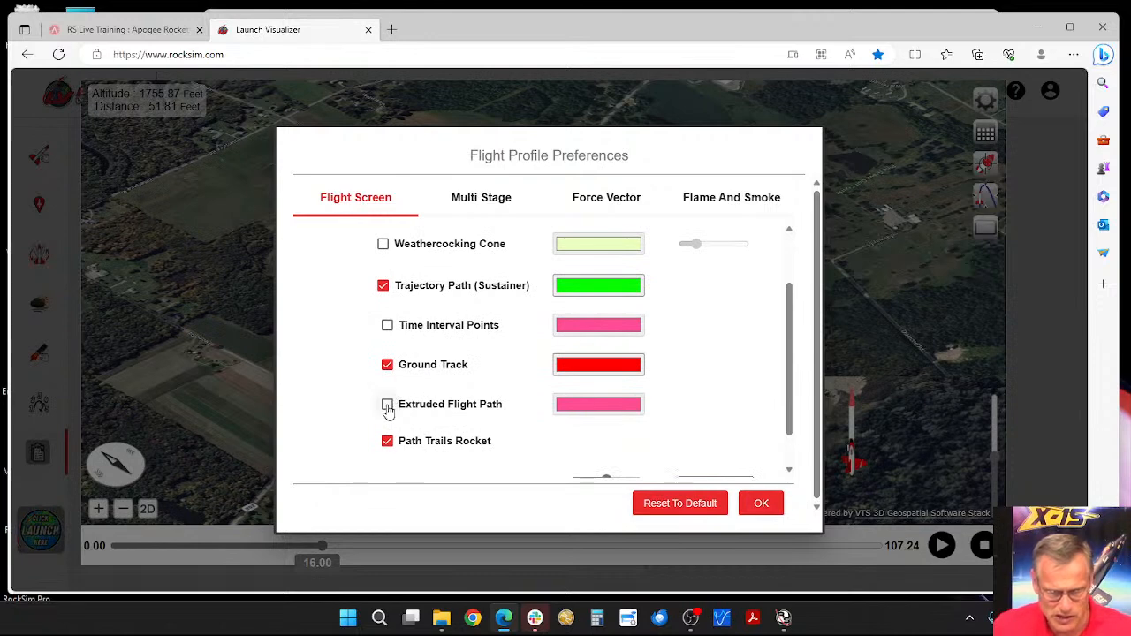
{"action": "left_click", "coordinate": [387, 407]}
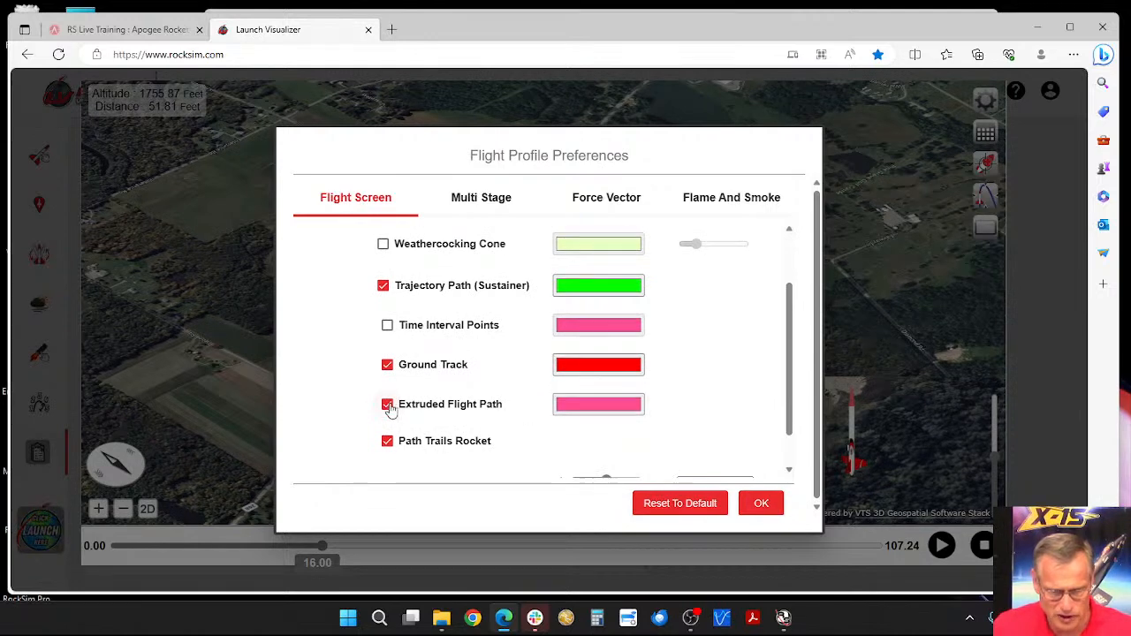
{"action": "left_click", "coordinate": [762, 504]}
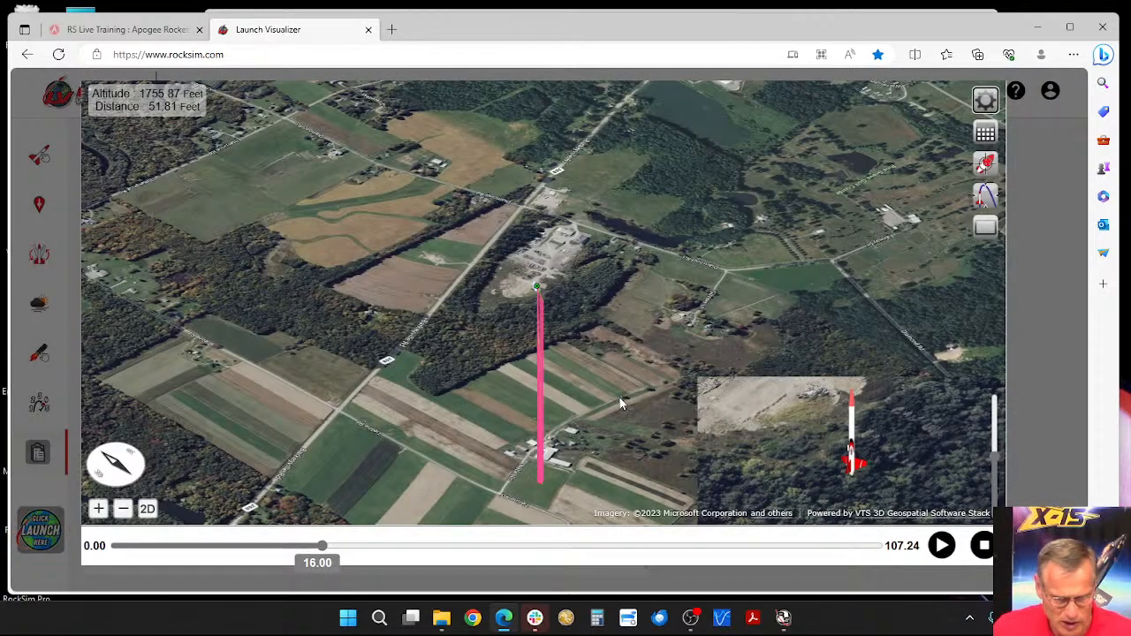
Step: Examine the extruded flight path from the side, down to where it meets the launch field
{"action": "left_click_drag", "start_coordinate": [614, 391], "coordinate": [645, 393]}
{"action": "left_click_drag", "start_coordinate": [561, 481], "coordinate": [549, 381]}
{"action": "scroll", "coordinate": [545, 370], "scroll_direction": "up", "scroll_amount": 4}
{"action": "scroll", "coordinate": [546, 351], "scroll_direction": "up", "scroll_amount": 5}
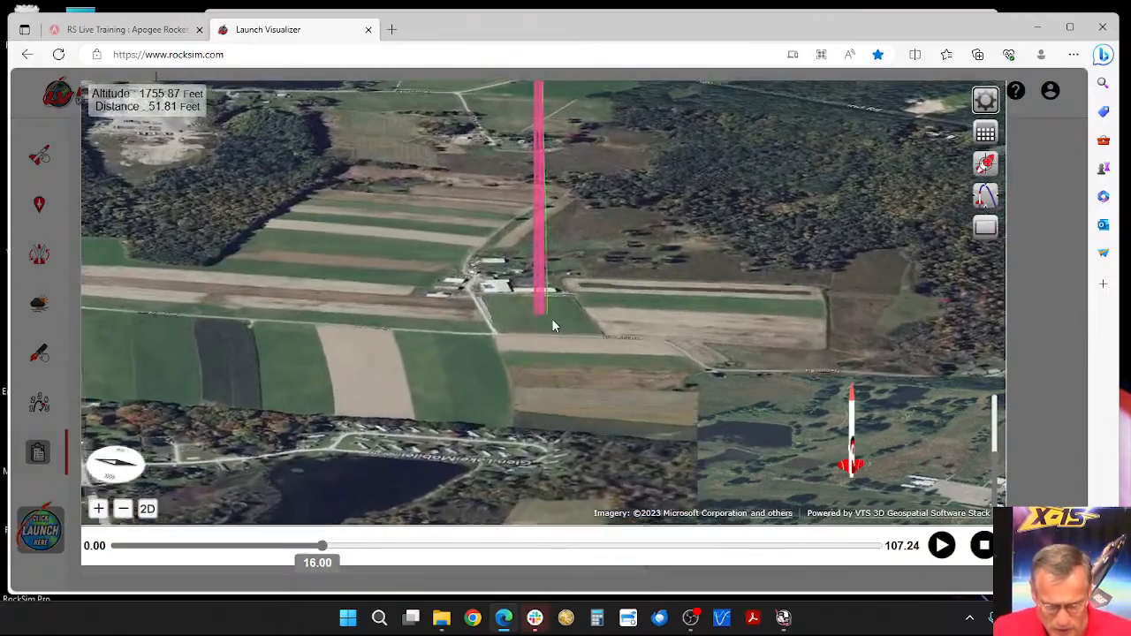
{"action": "scroll", "coordinate": [558, 321], "scroll_direction": "up", "scroll_amount": 4}
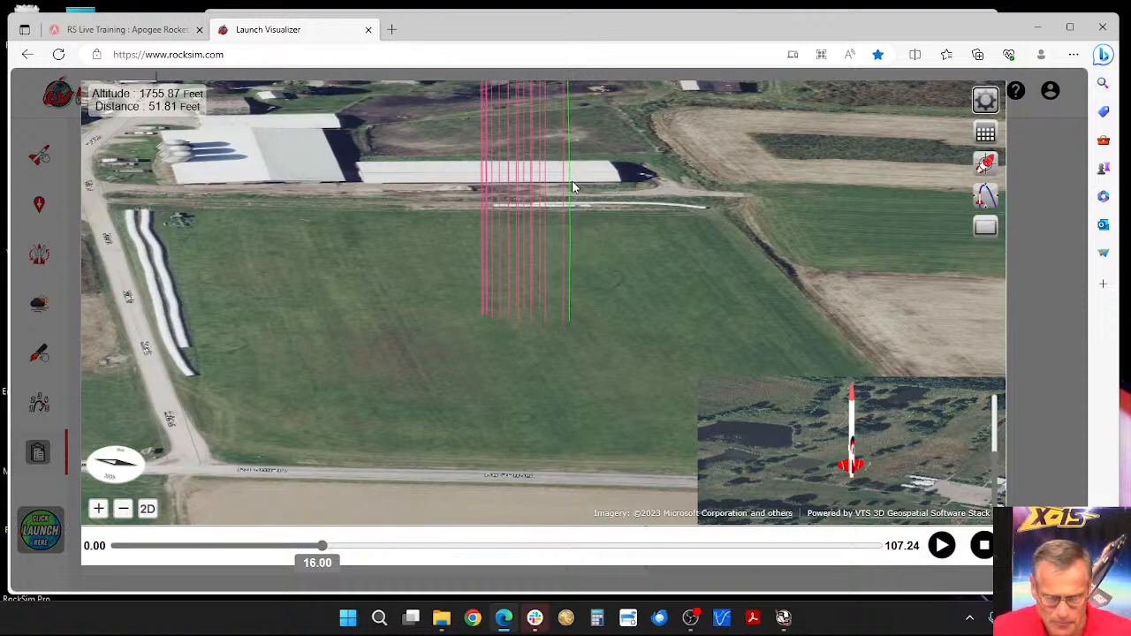
{"action": "scroll", "coordinate": [592, 191], "scroll_direction": "up", "scroll_amount": 3}
{"action": "scroll", "coordinate": [593, 189], "scroll_direction": "down", "scroll_amount": 5}
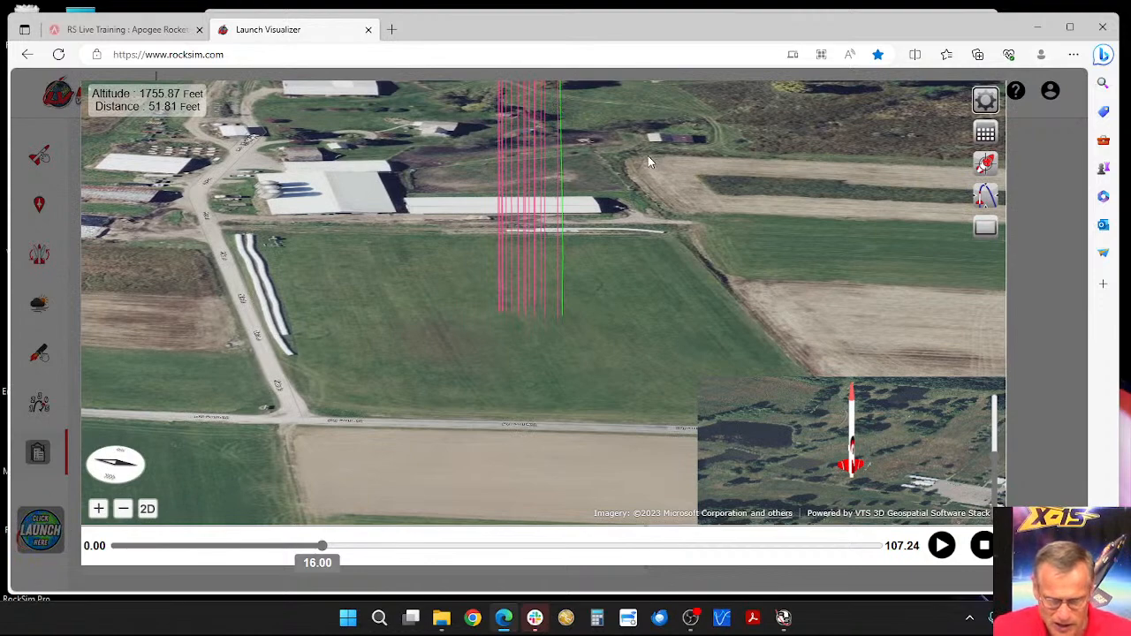
Step: Switch the map to 2D and examine the flight path from overhead
{"action": "left_click", "coordinate": [147, 509]}
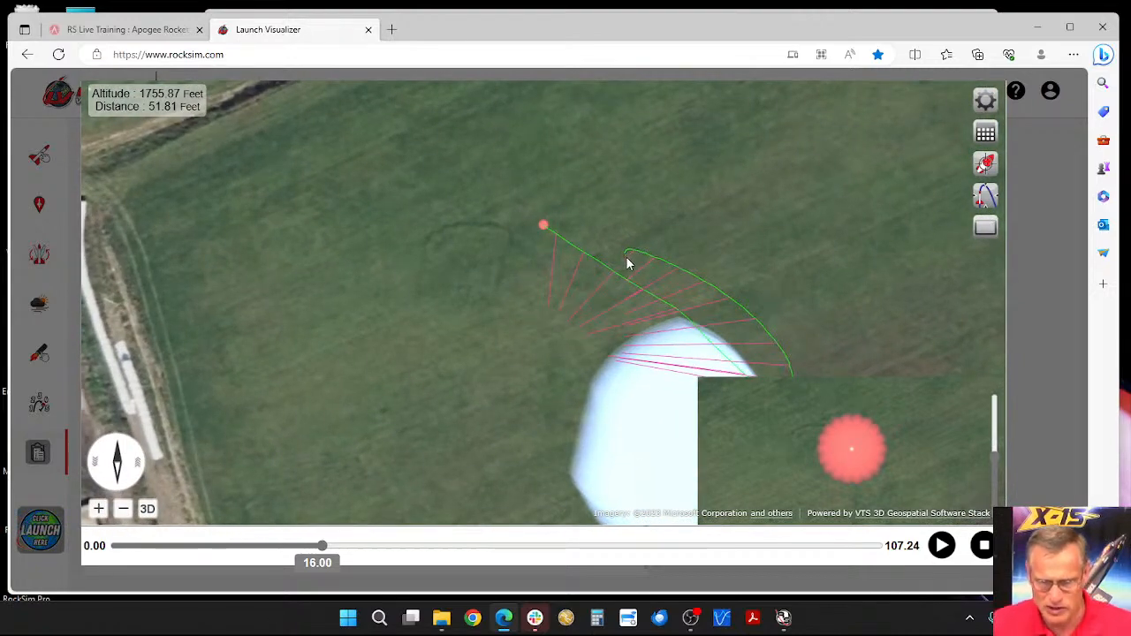
{"action": "scroll", "coordinate": [648, 240], "scroll_direction": "down", "scroll_amount": 3}
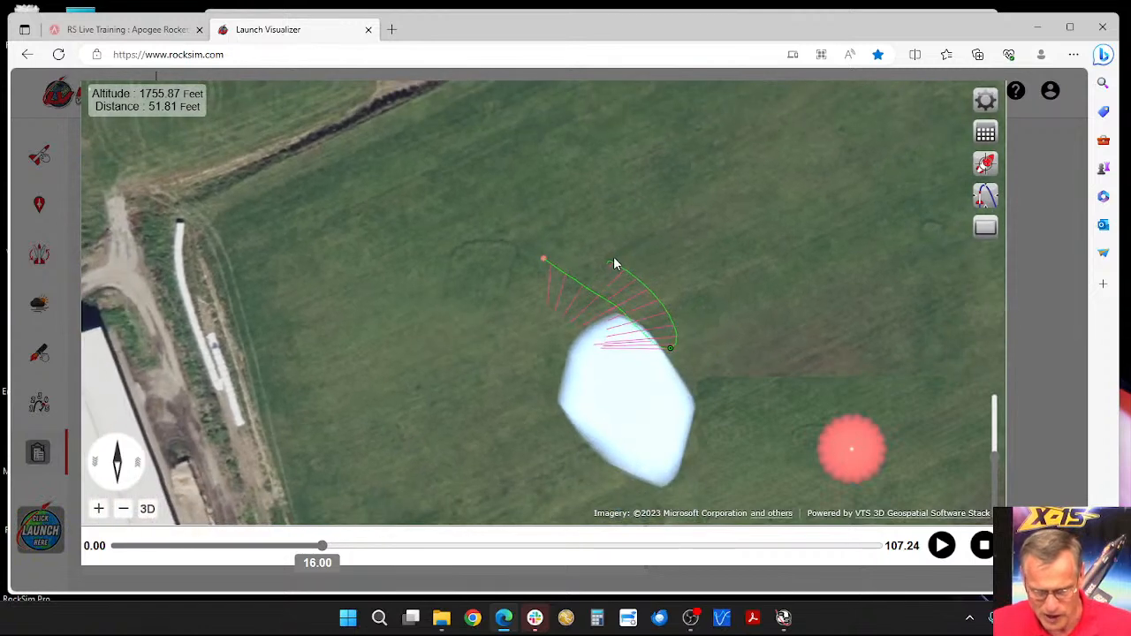
{"action": "scroll", "coordinate": [616, 263], "scroll_direction": "down", "scroll_amount": 2}
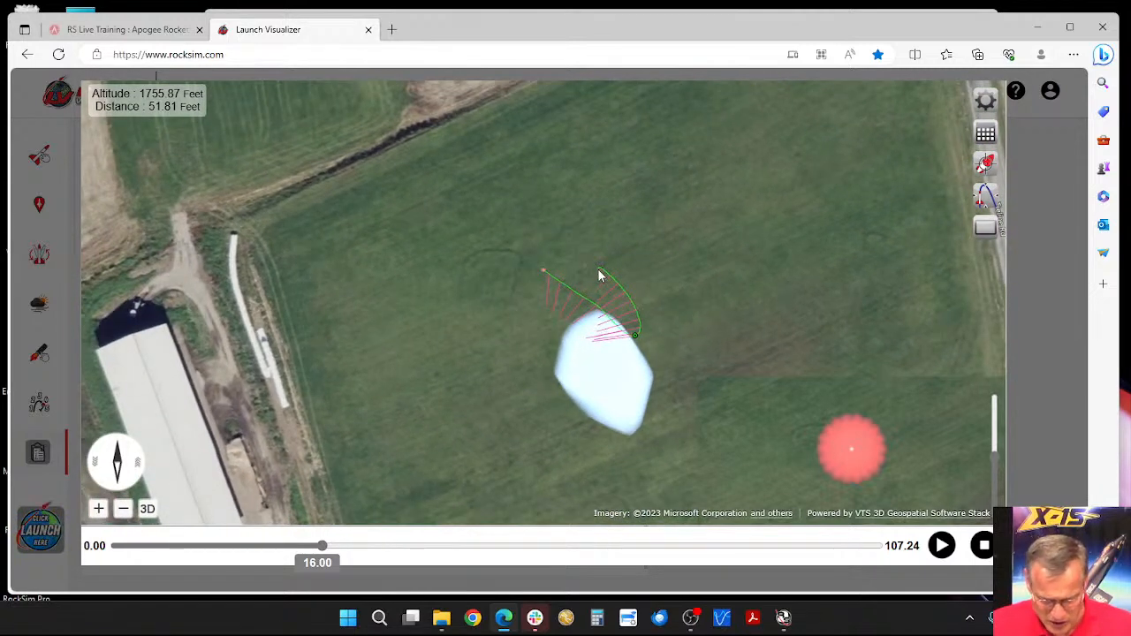
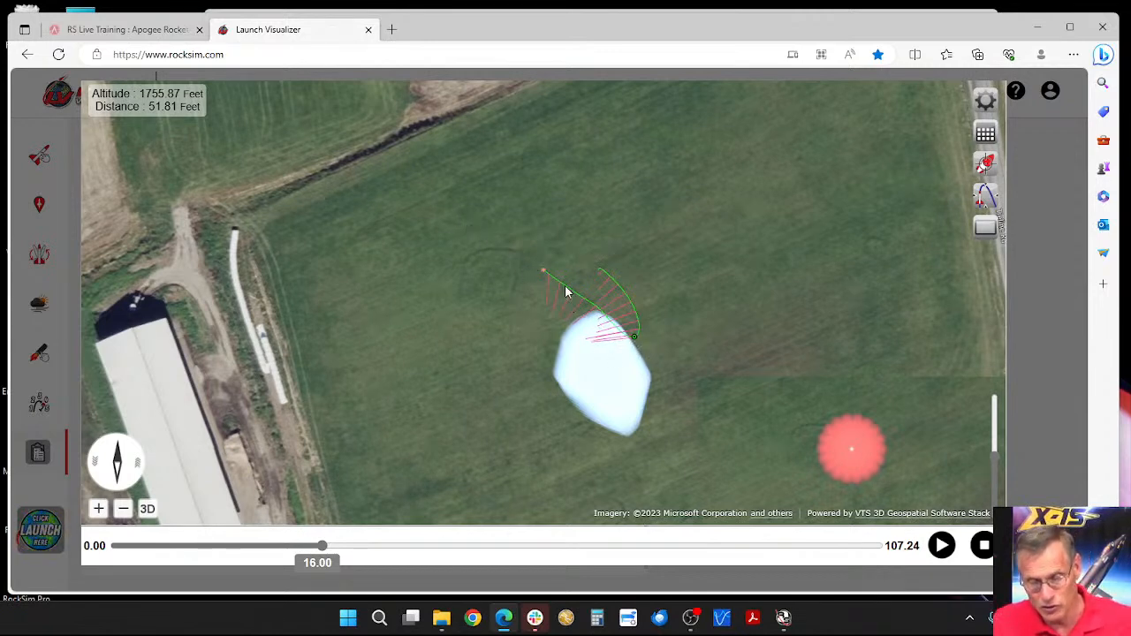
Step: Play the flight from overhead, advance it to touchdown at 107.24 seconds, and close the enlarged playback view
{"action": "left_click", "coordinate": [941, 546]}
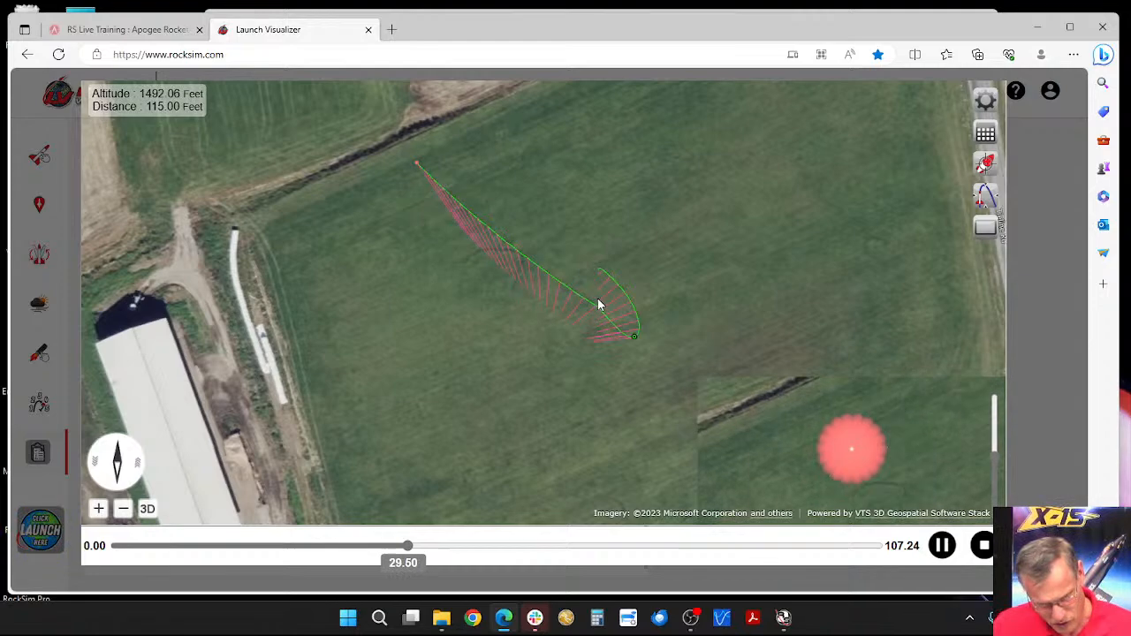
{"action": "scroll", "coordinate": [587, 298], "scroll_direction": "down", "scroll_amount": 3}
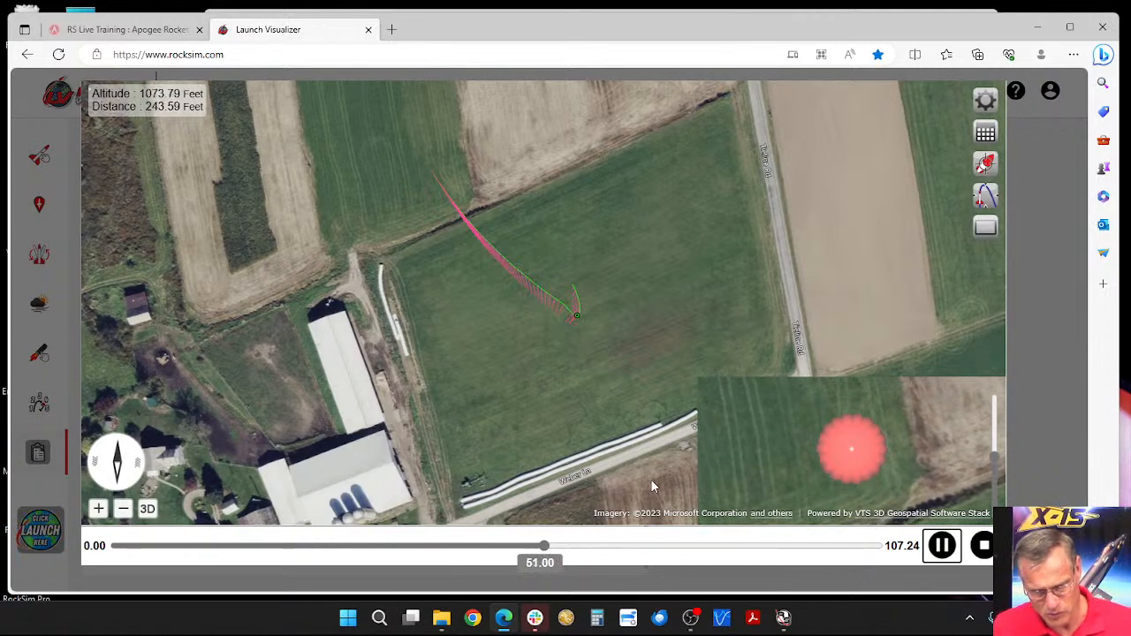
{"action": "left_click_drag", "start_coordinate": [555, 545], "coordinate": [895, 551]}
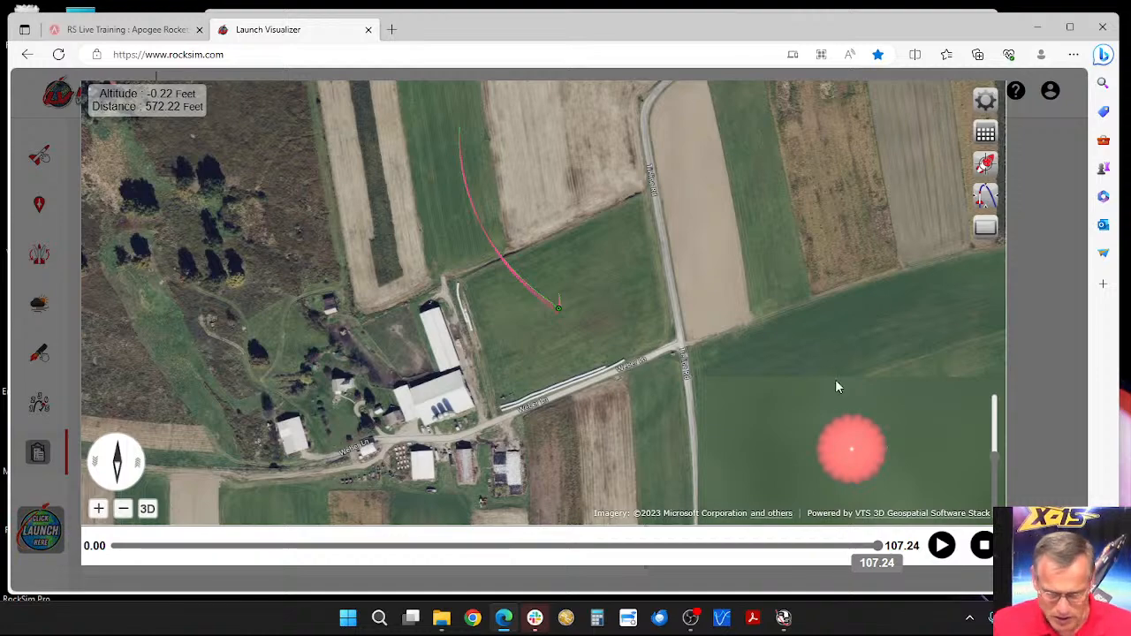
{"action": "left_click", "coordinate": [985, 546]}
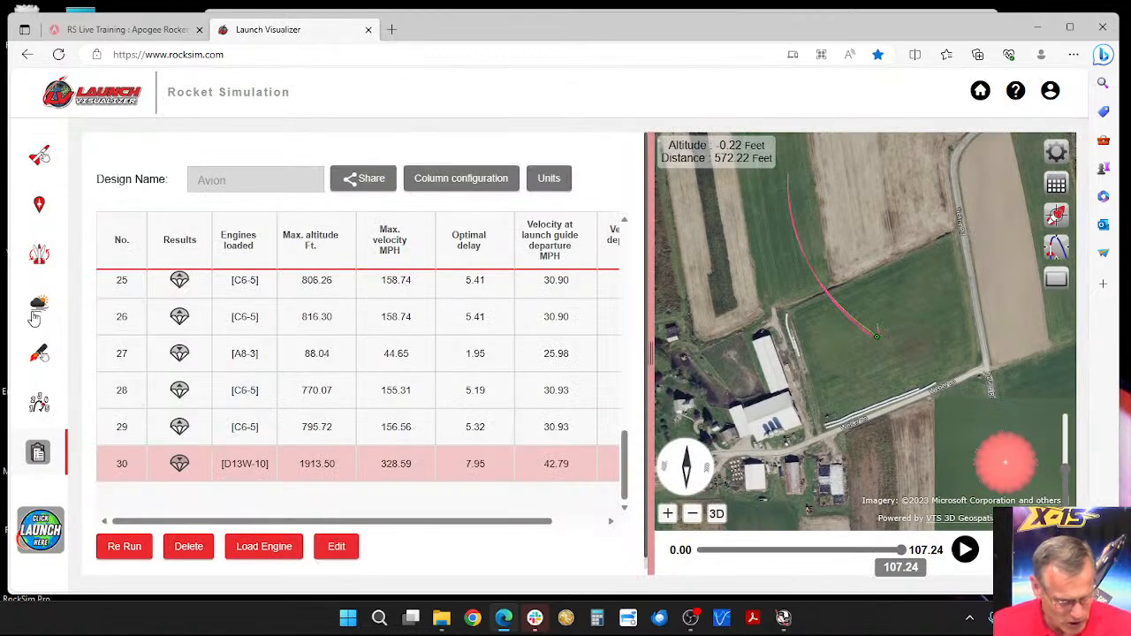
Step: Review the variable direction wind table in the launch conditions and dismiss it without changes
{"action": "left_click", "coordinate": [39, 305]}
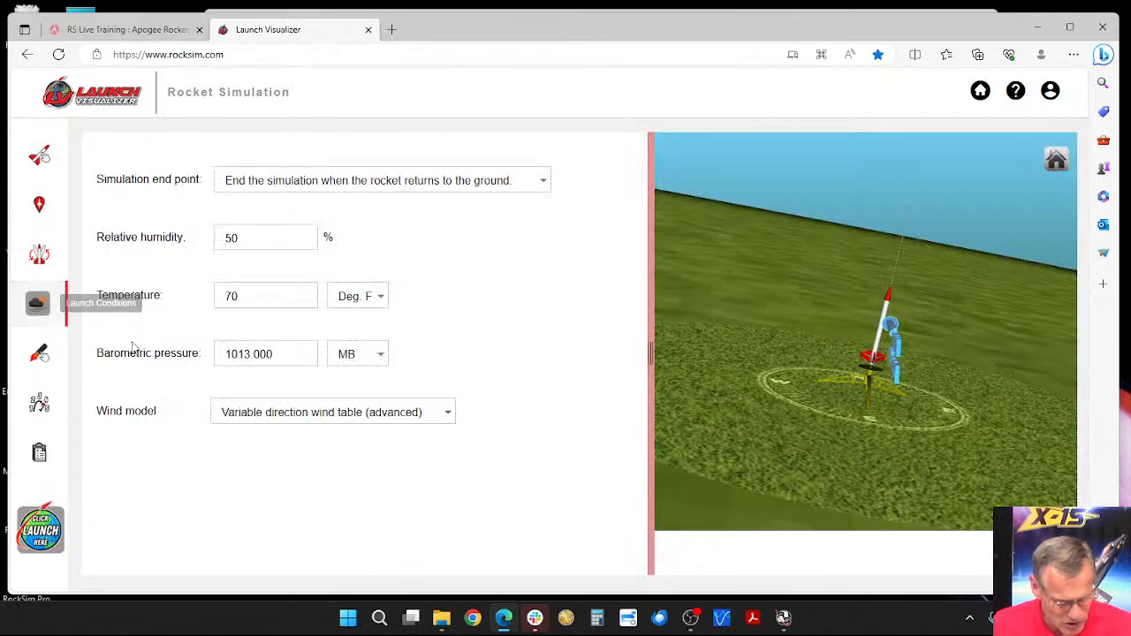
{"action": "left_click", "coordinate": [378, 421]}
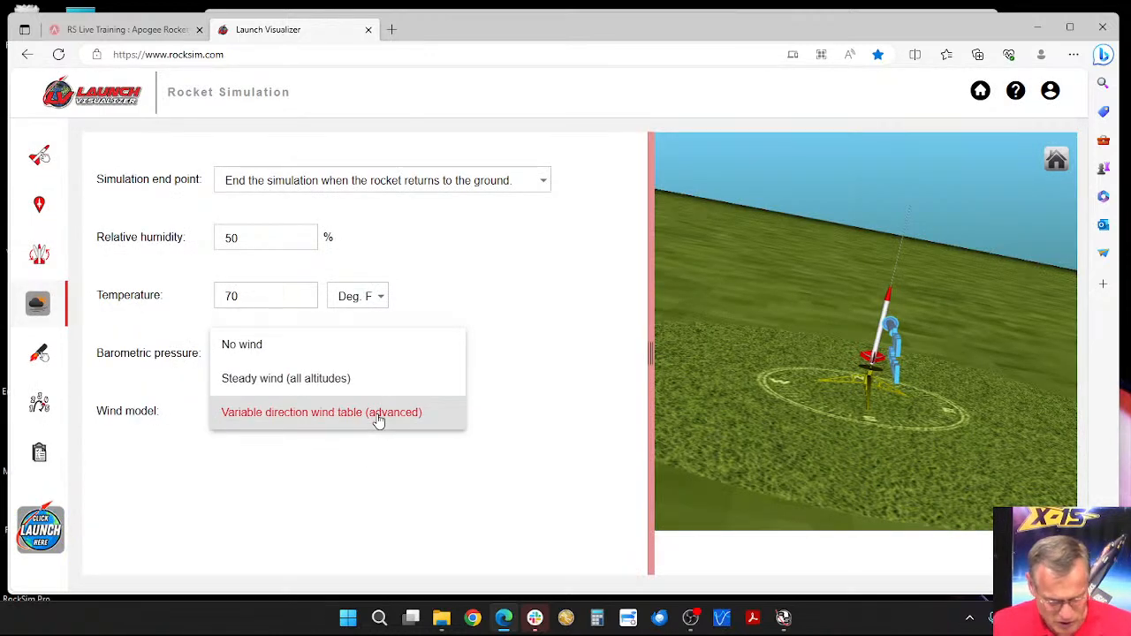
{"action": "left_click", "coordinate": [378, 416]}
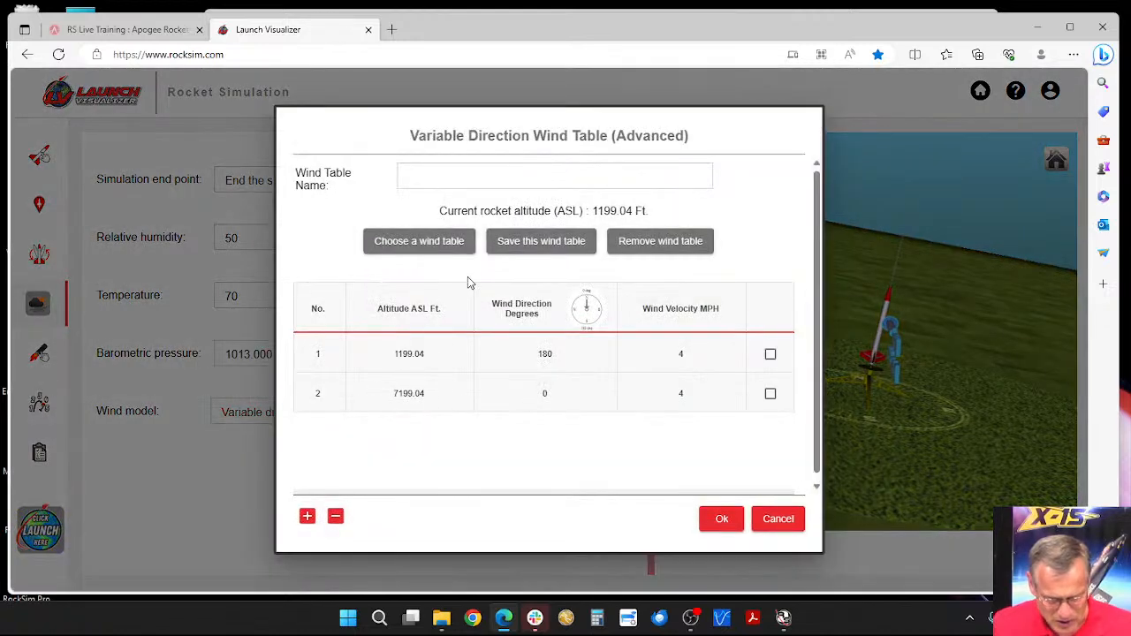
{"action": "scroll", "coordinate": [610, 368], "scroll_direction": "down", "scroll_amount": 1}
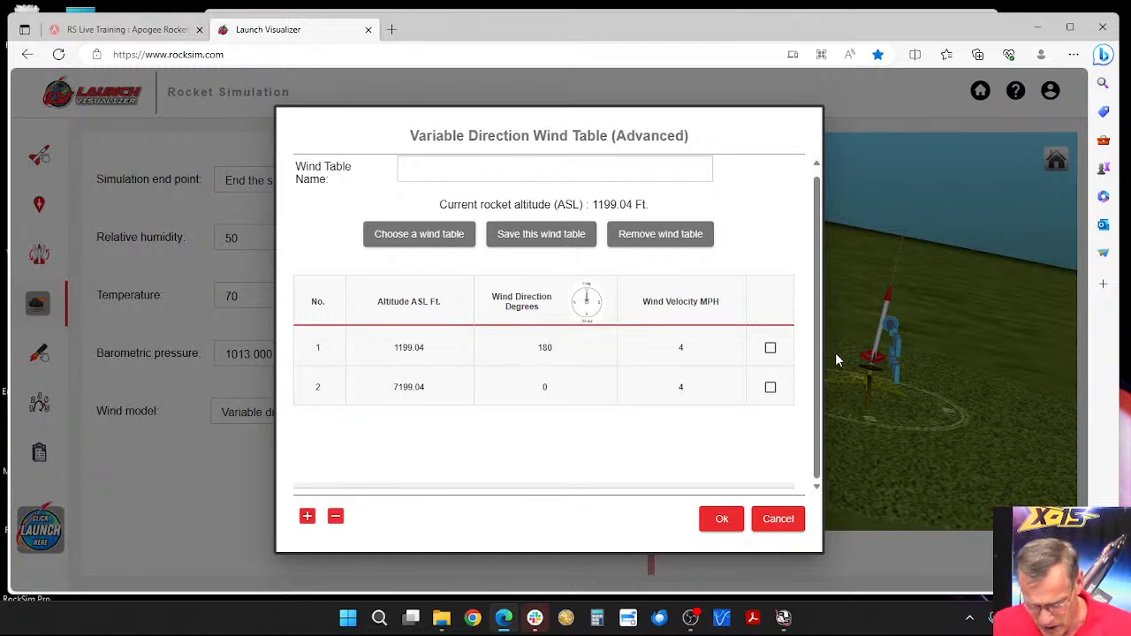
{"action": "left_click", "coordinate": [762, 524]}
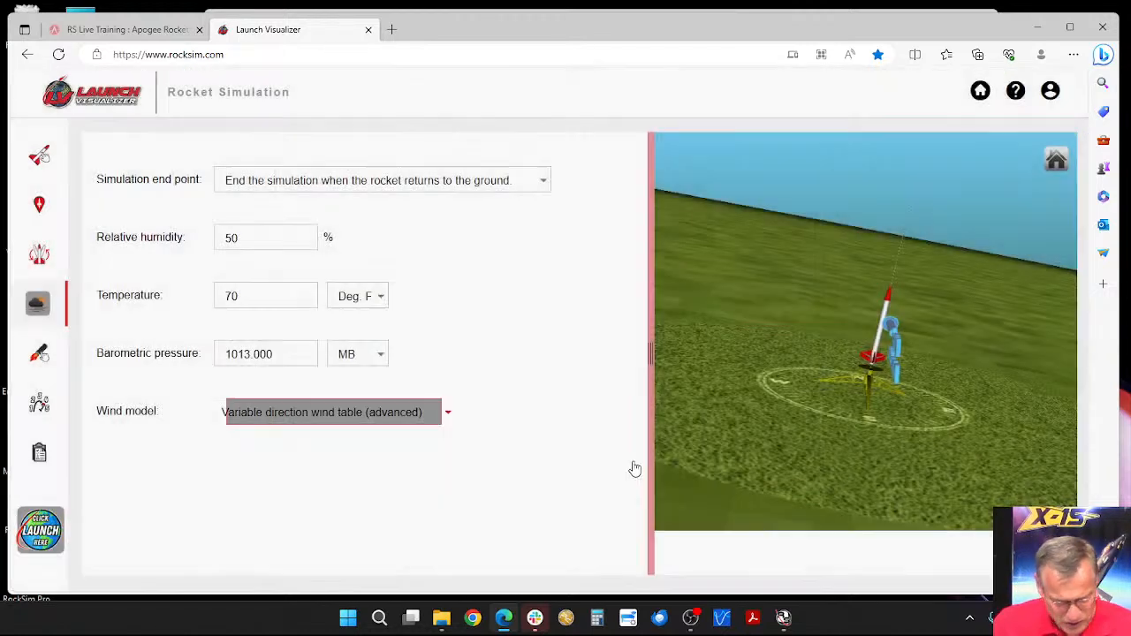
Step: Review the launch guide settings and view the rocket on the pad's compass from directly overhead
{"action": "left_click", "coordinate": [38, 254]}
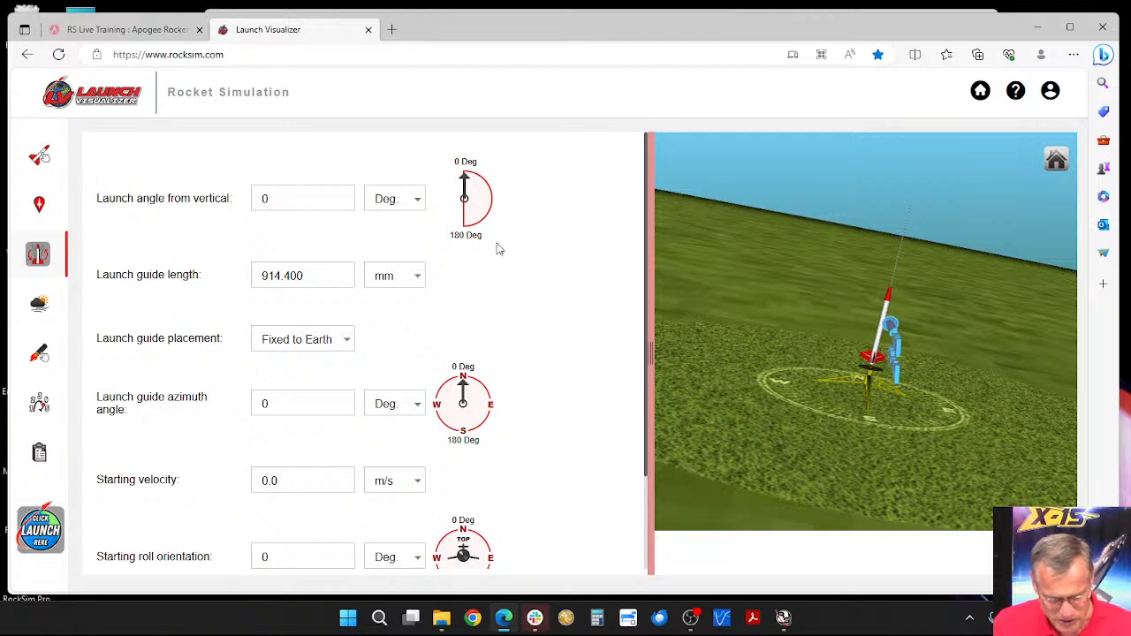
{"action": "scroll", "coordinate": [495, 335], "scroll_direction": "down", "scroll_amount": 2}
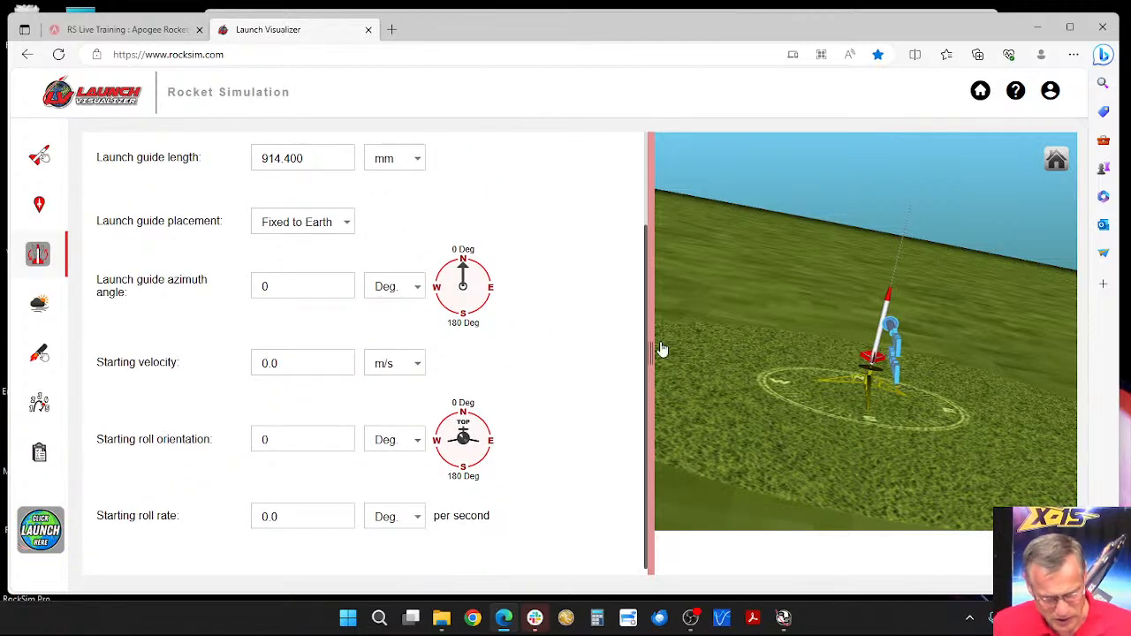
{"action": "left_click_drag", "start_coordinate": [875, 360], "coordinate": [873, 444]}
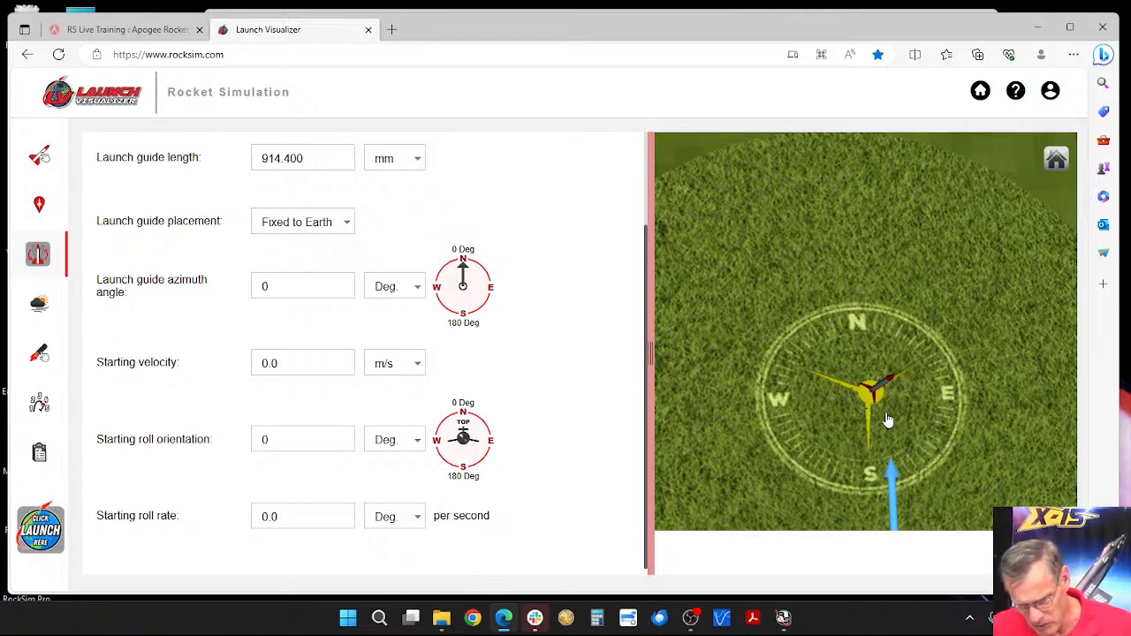
{"action": "left_click_drag", "start_coordinate": [886, 422], "coordinate": [864, 423]}
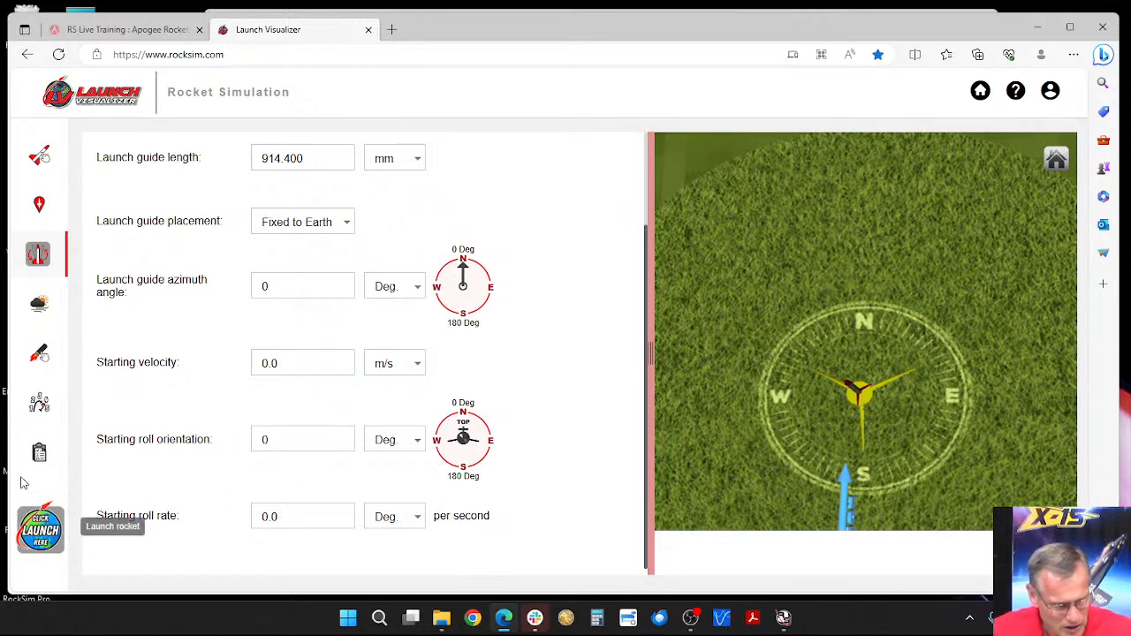
Step: Open the flight events and examine the overhead flight path up close and across the surrounding fields
{"action": "left_click", "coordinate": [39, 412]}
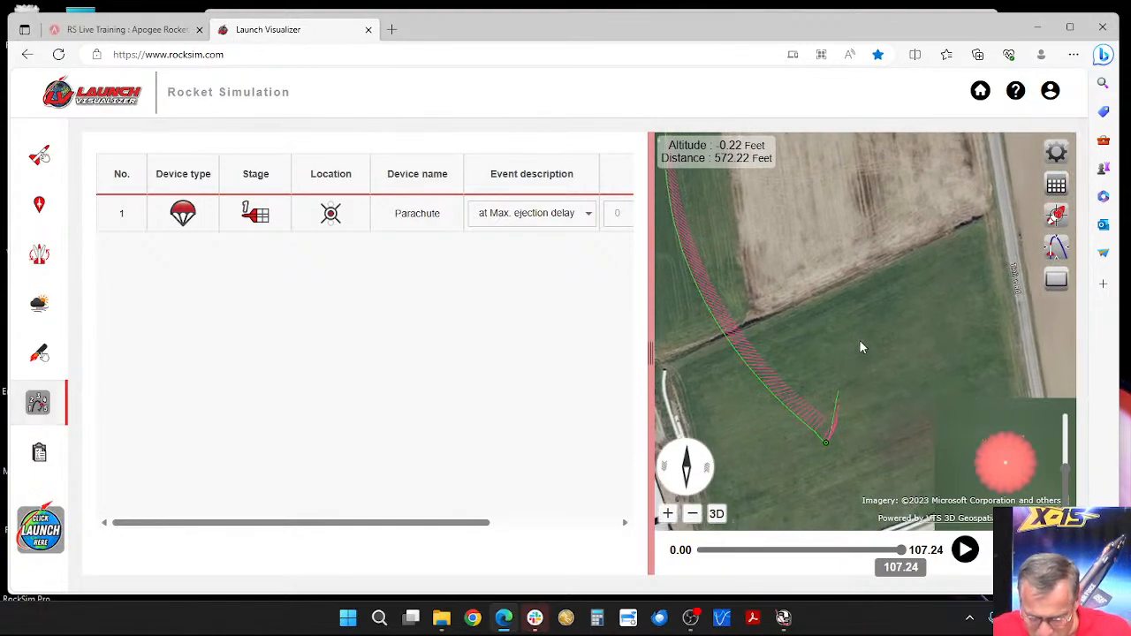
{"action": "left_click_drag", "start_coordinate": [987, 296], "coordinate": [884, 309]}
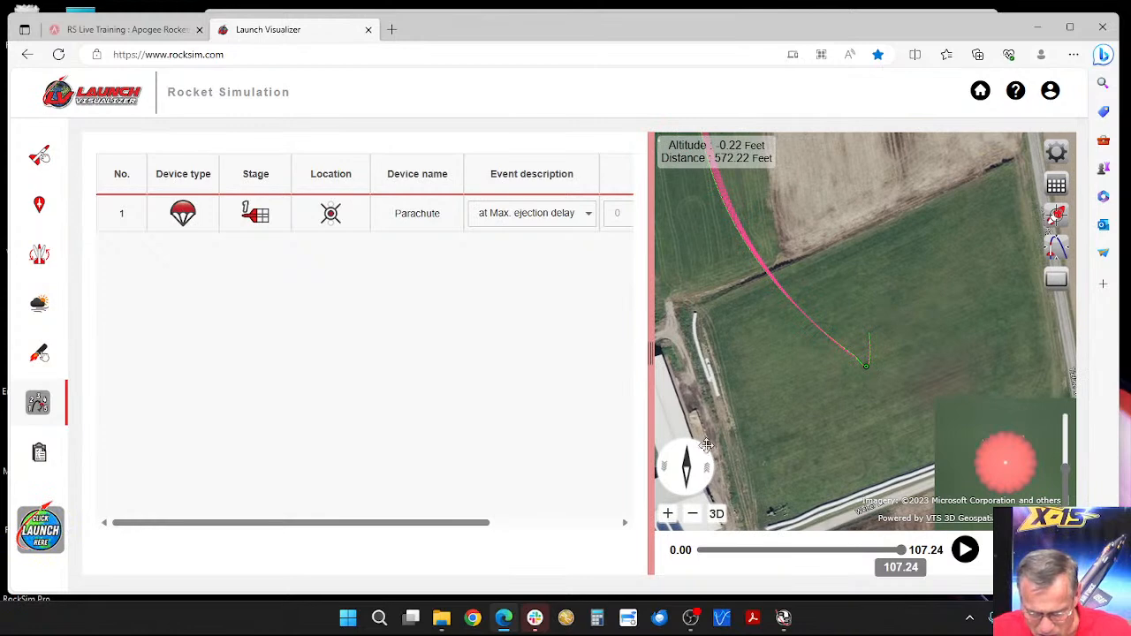
{"action": "left_click", "coordinate": [718, 518]}
{"action": "left_click", "coordinate": [718, 519]}
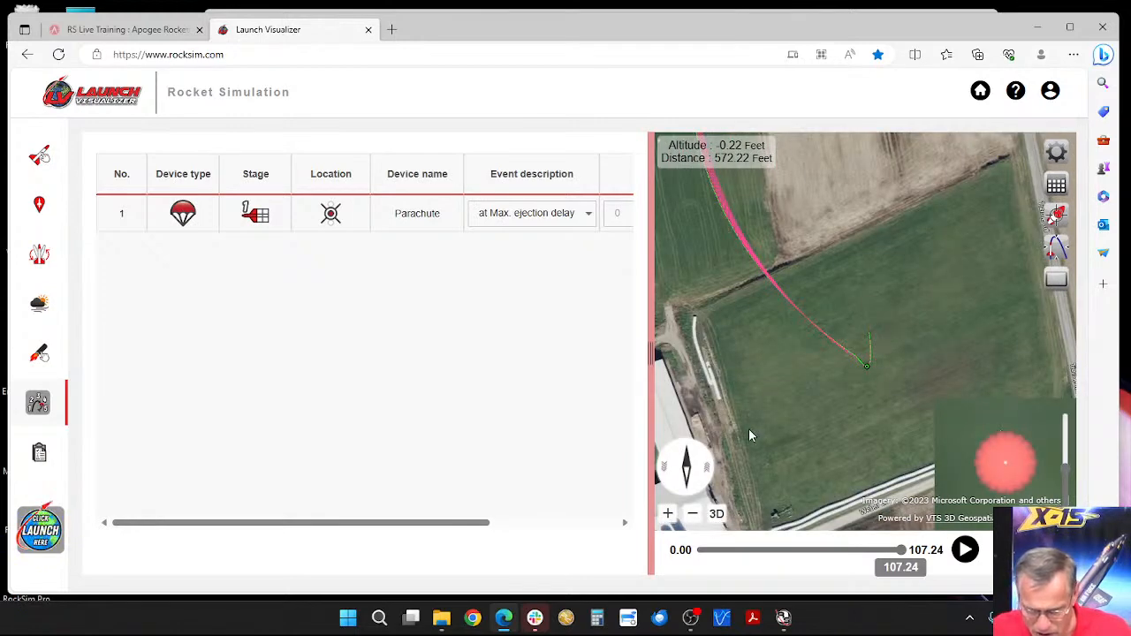
{"action": "scroll", "coordinate": [873, 336], "scroll_direction": "up", "scroll_amount": 5}
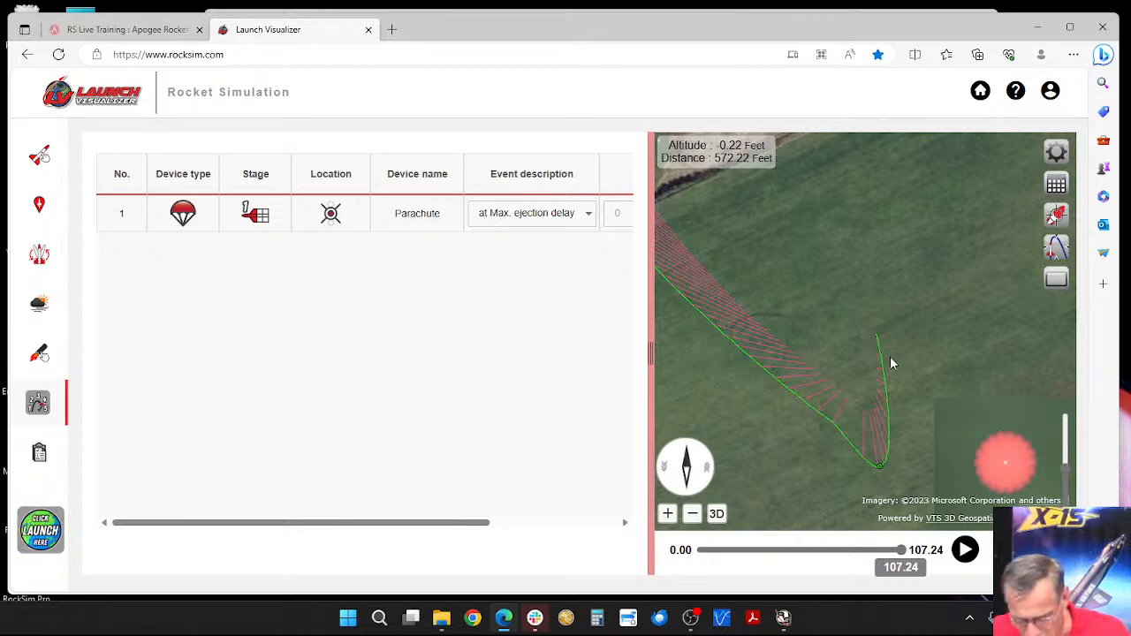
{"action": "scroll", "coordinate": [890, 362], "scroll_direction": "down", "scroll_amount": 3}
{"action": "scroll", "coordinate": [889, 357], "scroll_direction": "down", "scroll_amount": 5}
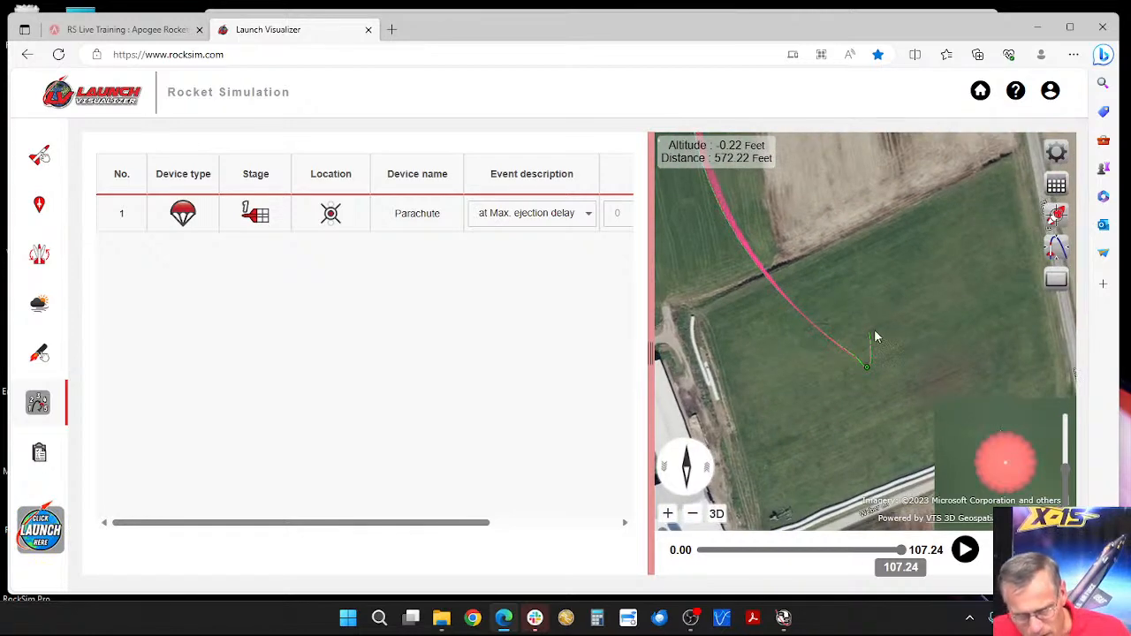
{"action": "scroll", "coordinate": [882, 311], "scroll_direction": "down", "scroll_amount": 3}
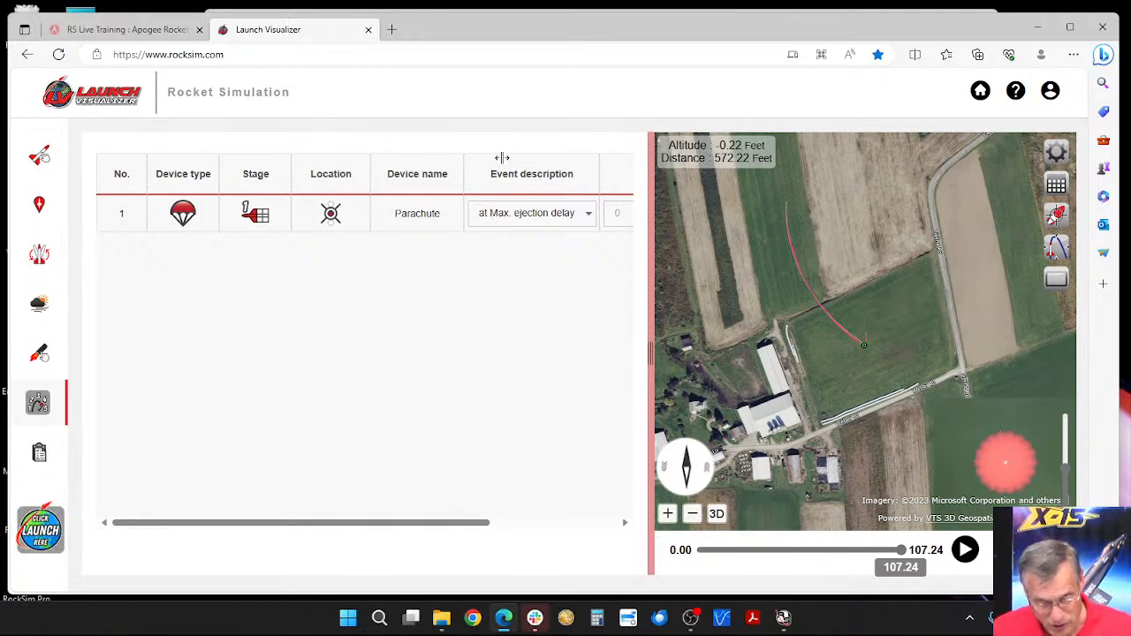
Step: Check the temperature setting in the launch conditions
{"action": "left_click", "coordinate": [53, 303]}
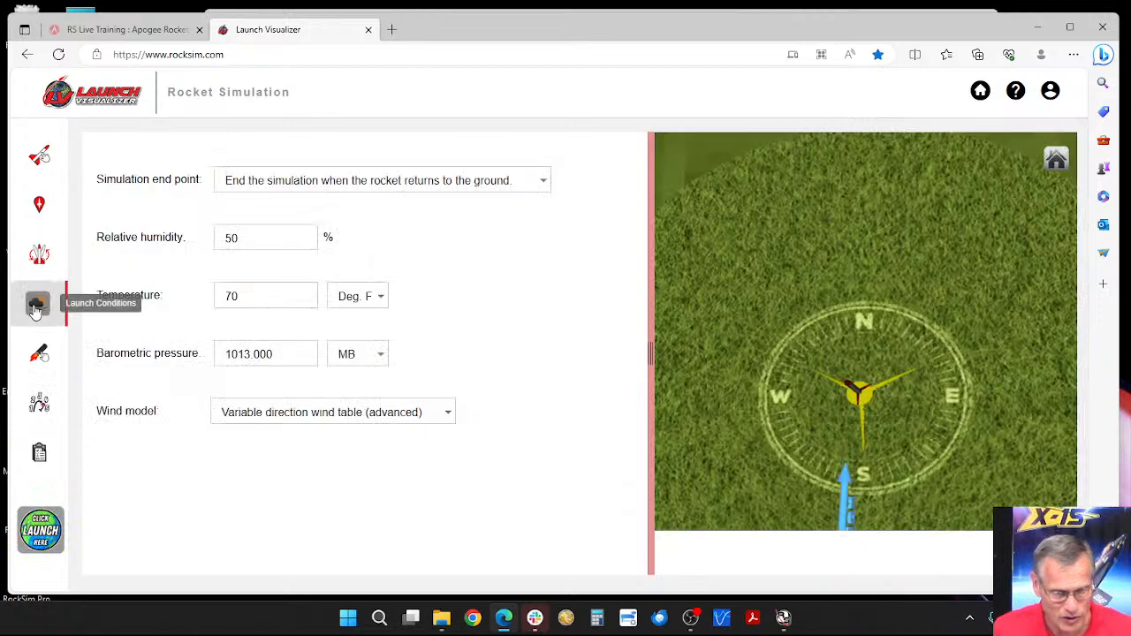
{"action": "double_click", "coordinate": [242, 295]}
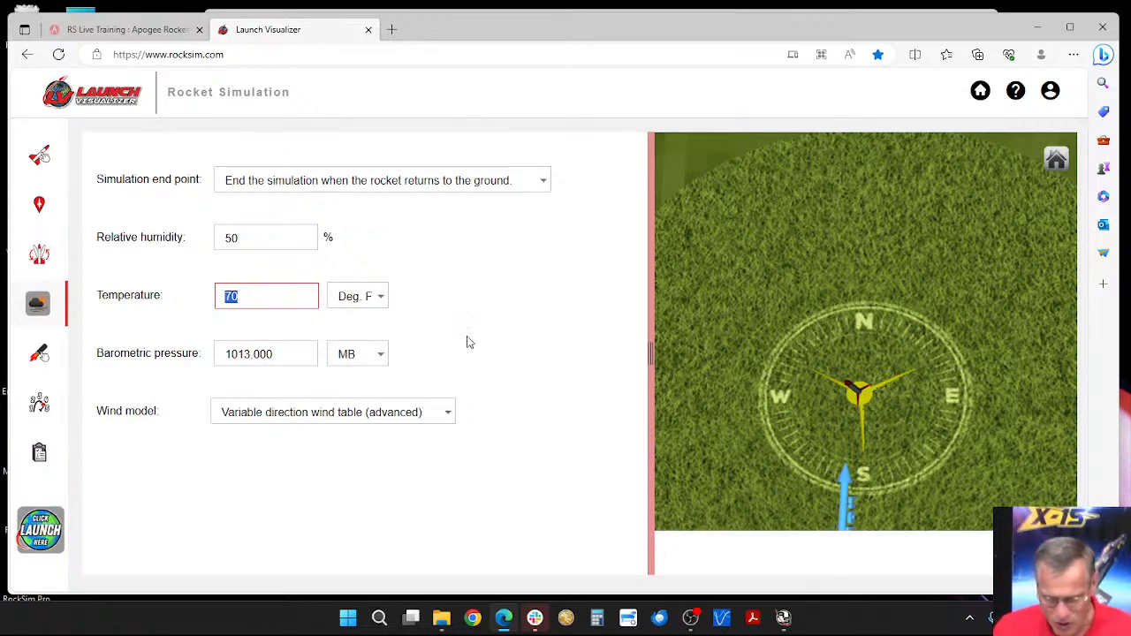
Step: Set the launch site's altitude at ground coordinates to 1212 ft
{"action": "left_click", "coordinate": [39, 207]}
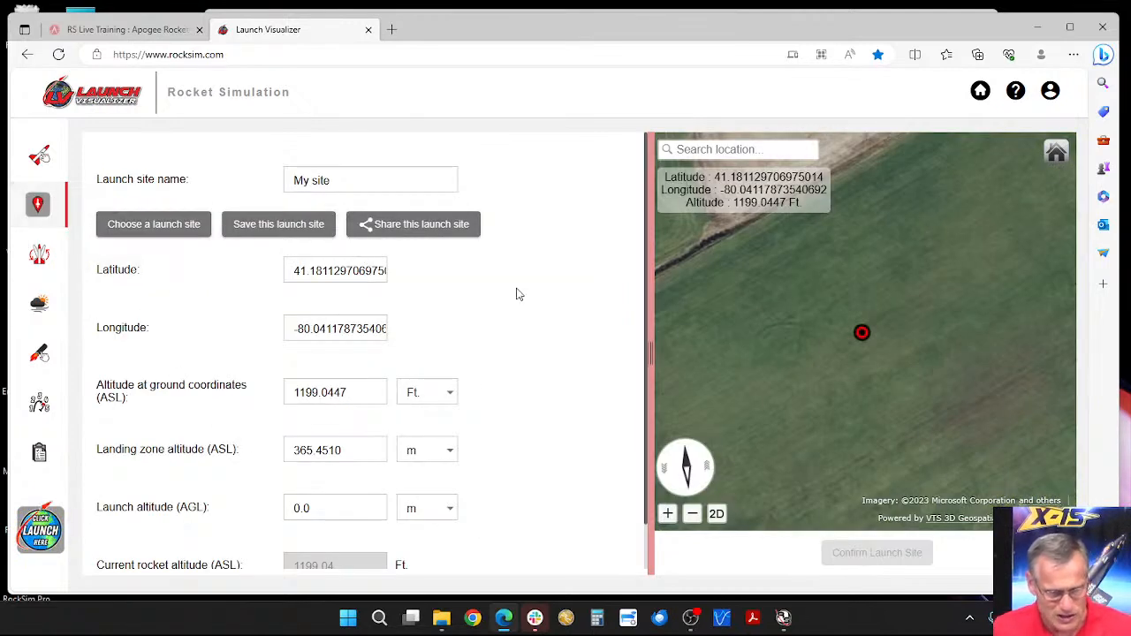
{"action": "scroll", "coordinate": [496, 284], "scroll_direction": "down", "scroll_amount": 1}
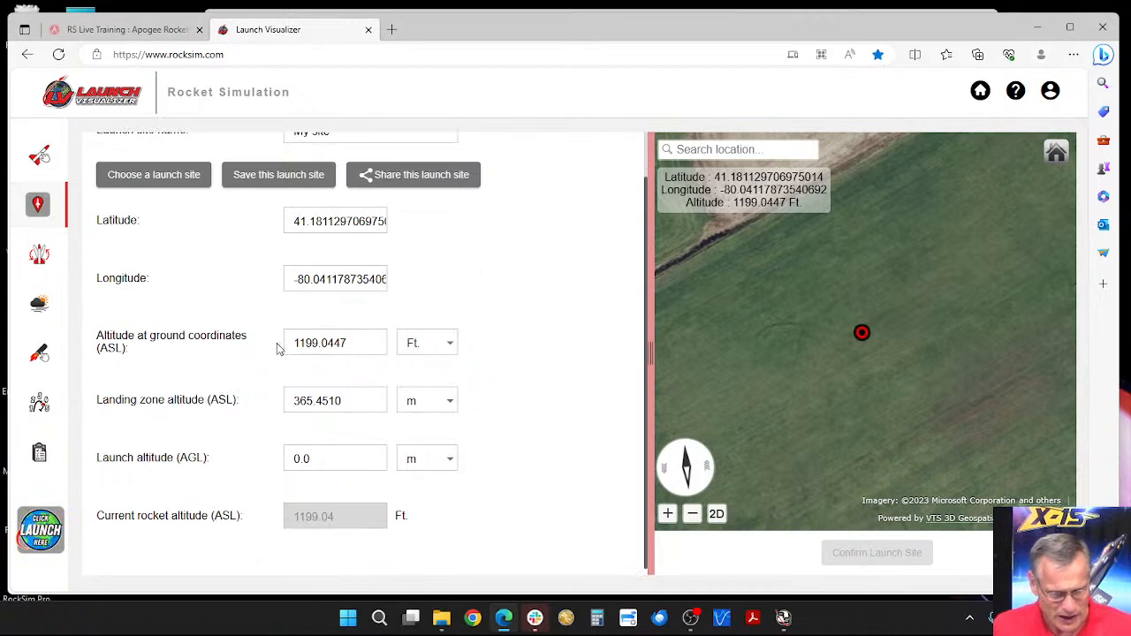
{"action": "mouse_move", "coordinate": [164, 346]}
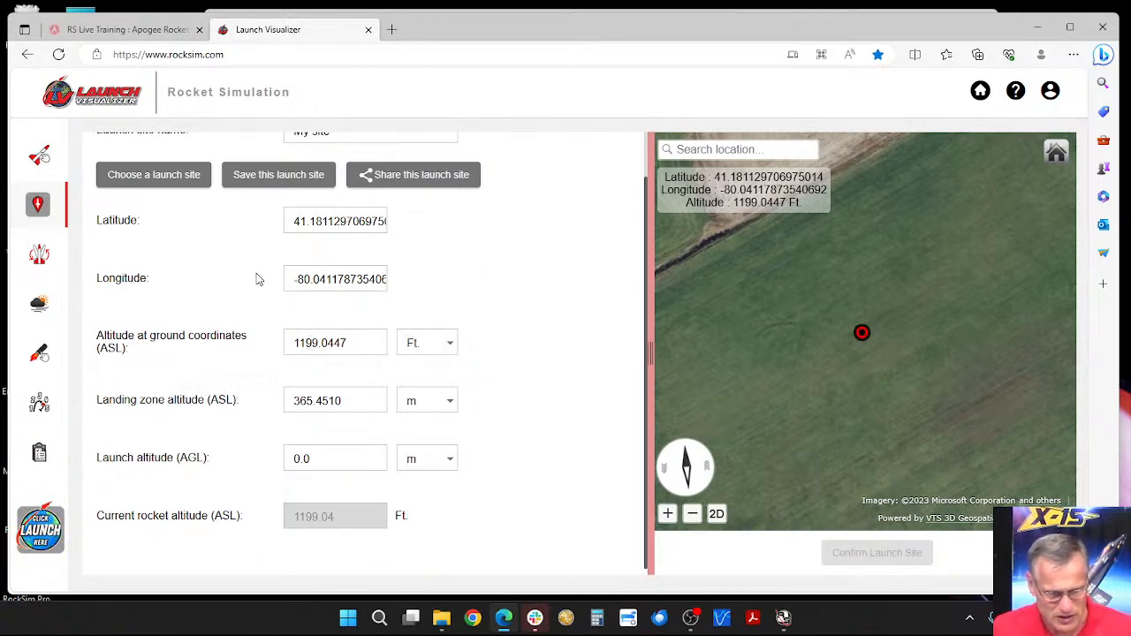
{"action": "scroll", "coordinate": [852, 351], "scroll_direction": "down", "scroll_amount": 4}
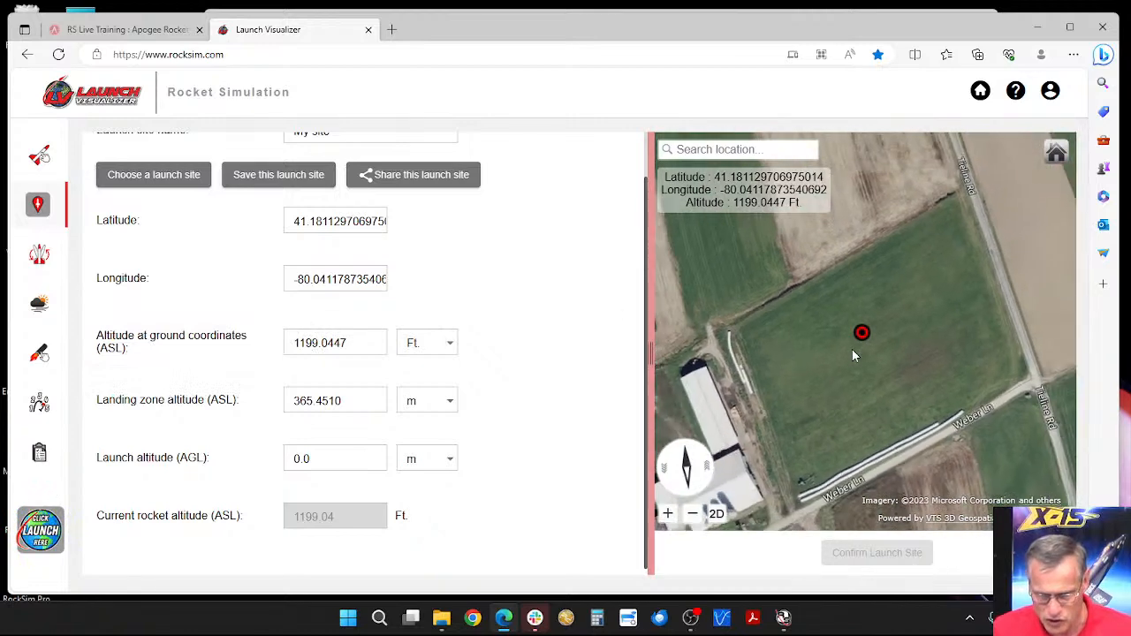
{"action": "left_click_drag", "start_coordinate": [353, 343], "coordinate": [291, 346]}
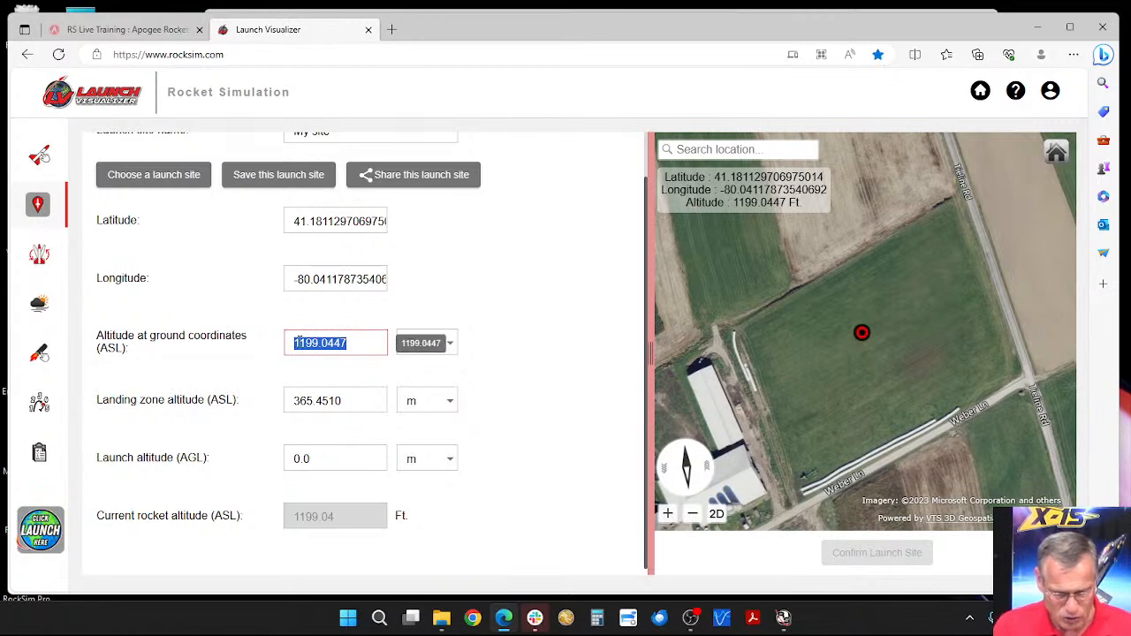
{"action": "type", "text": "1212"}
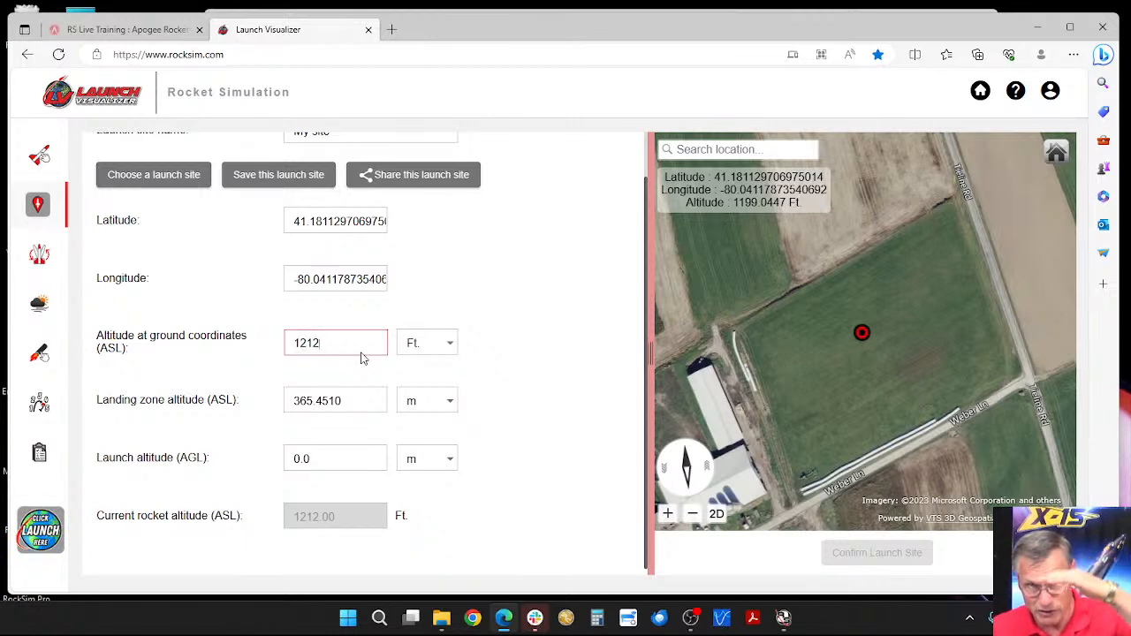
Step: Launch the rocket simulation without comments and close the enlarged playback to return to the results table
{"action": "left_click", "coordinate": [40, 529]}
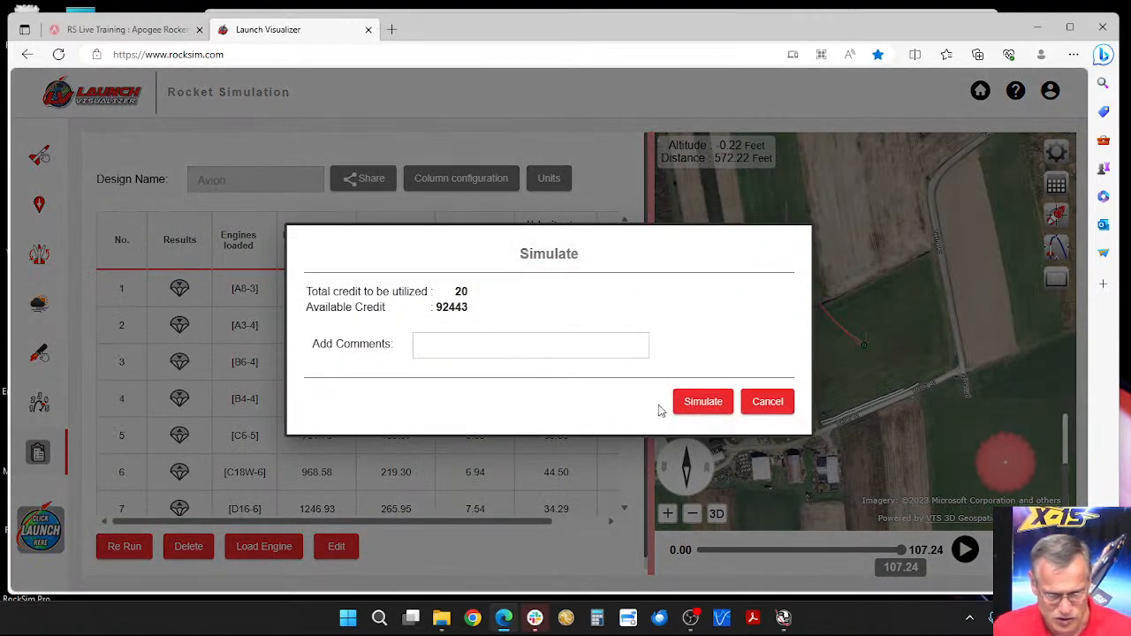
{"action": "left_click", "coordinate": [703, 402]}
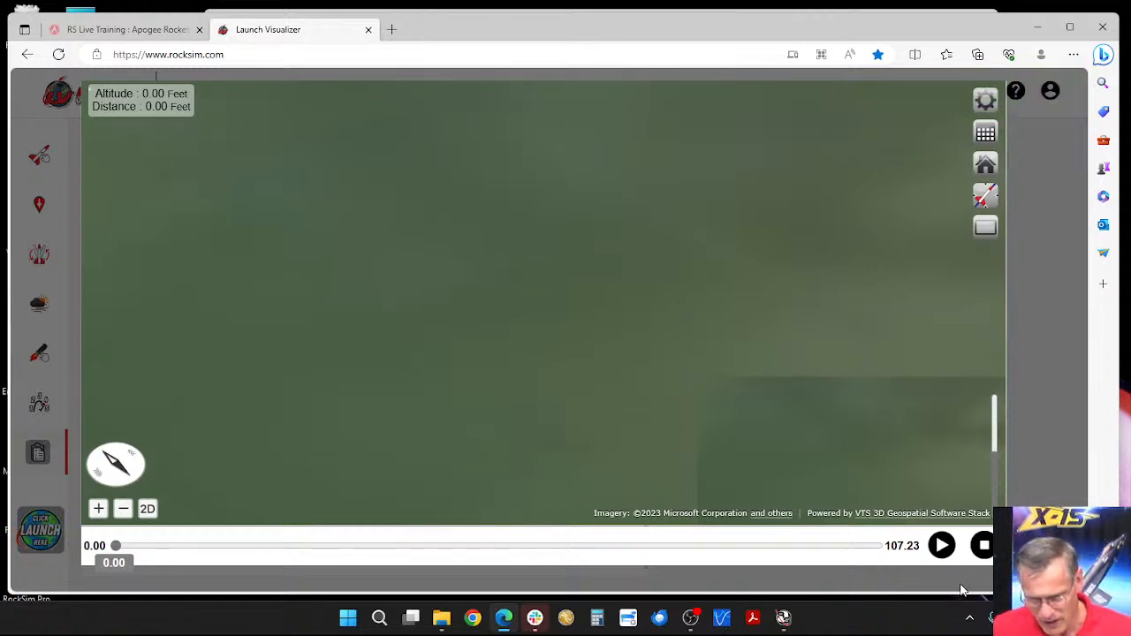
{"action": "left_click", "coordinate": [982, 545]}
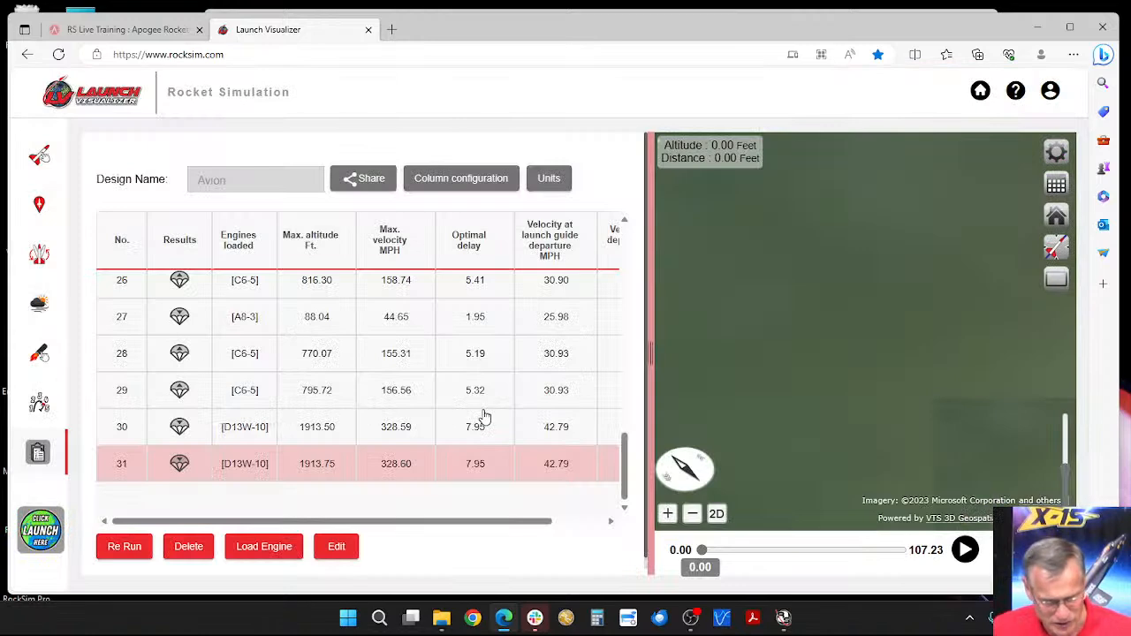
Step: Set the launch site's altitude at ground coordinates to 1250 ft and run another simulation
{"action": "left_click", "coordinate": [38, 204]}
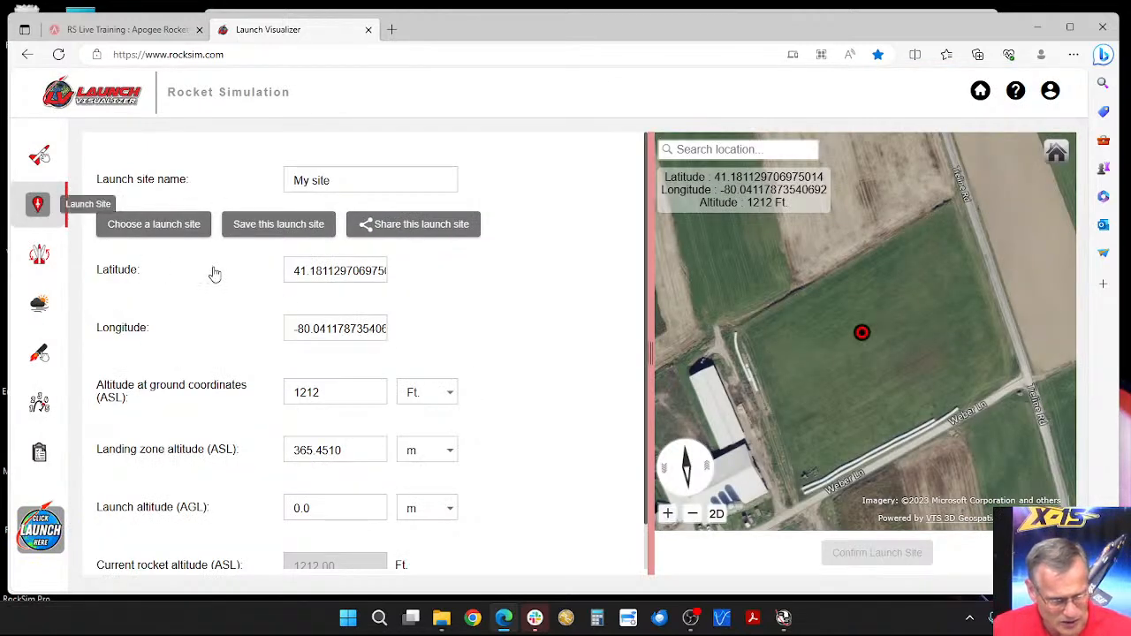
{"action": "left_click_drag", "start_coordinate": [307, 392], "coordinate": [320, 392]}
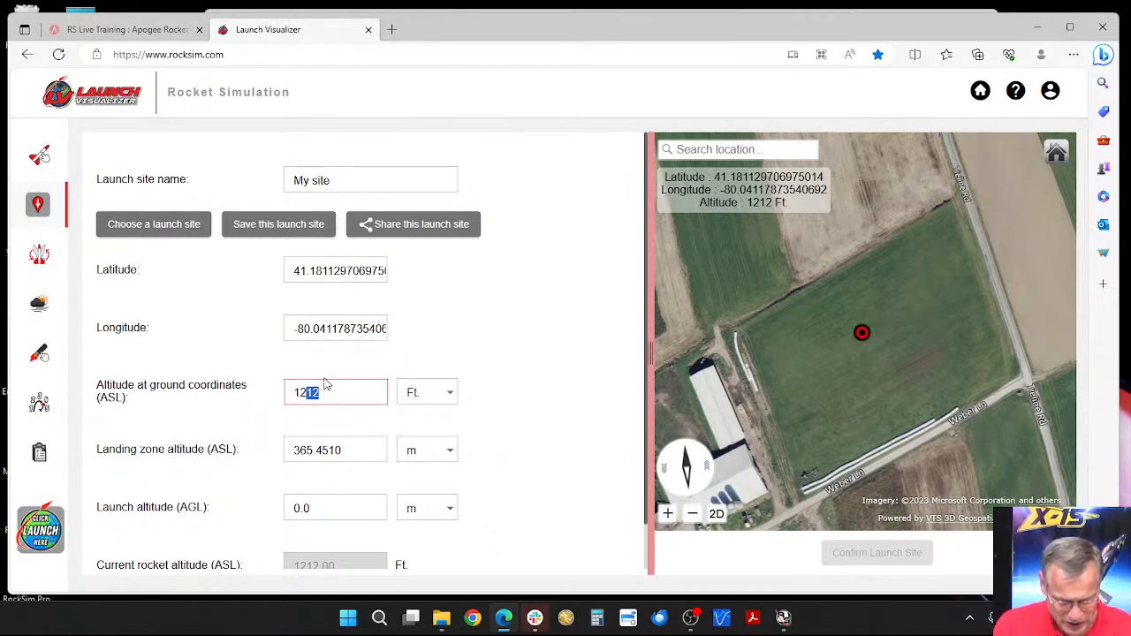
{"action": "type", "text": "50"}
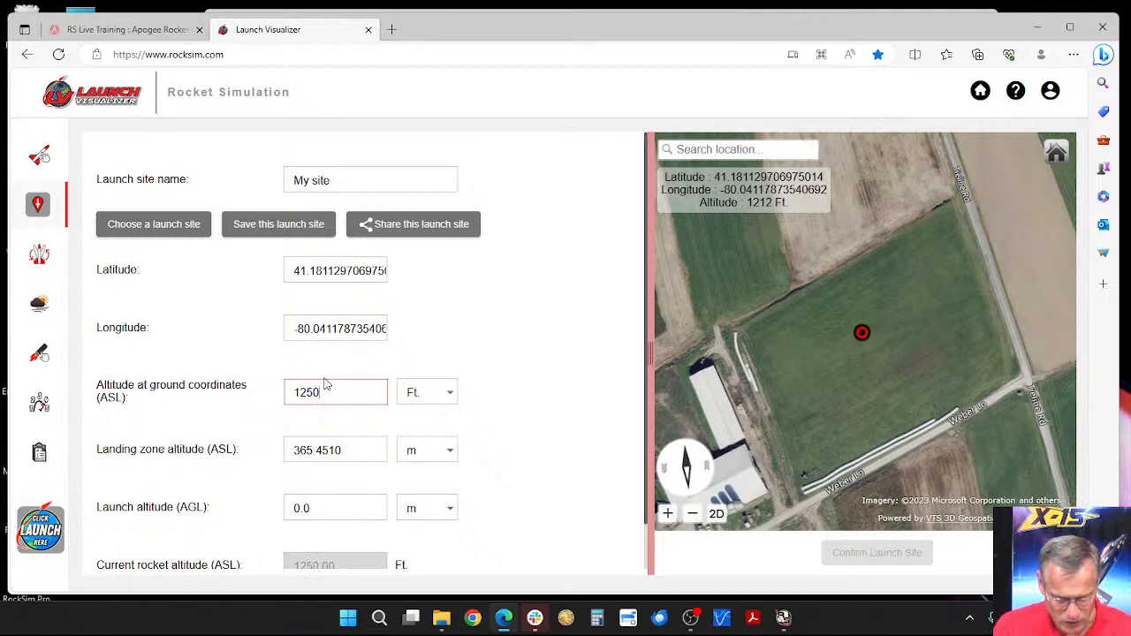
{"action": "left_click", "coordinate": [39, 526]}
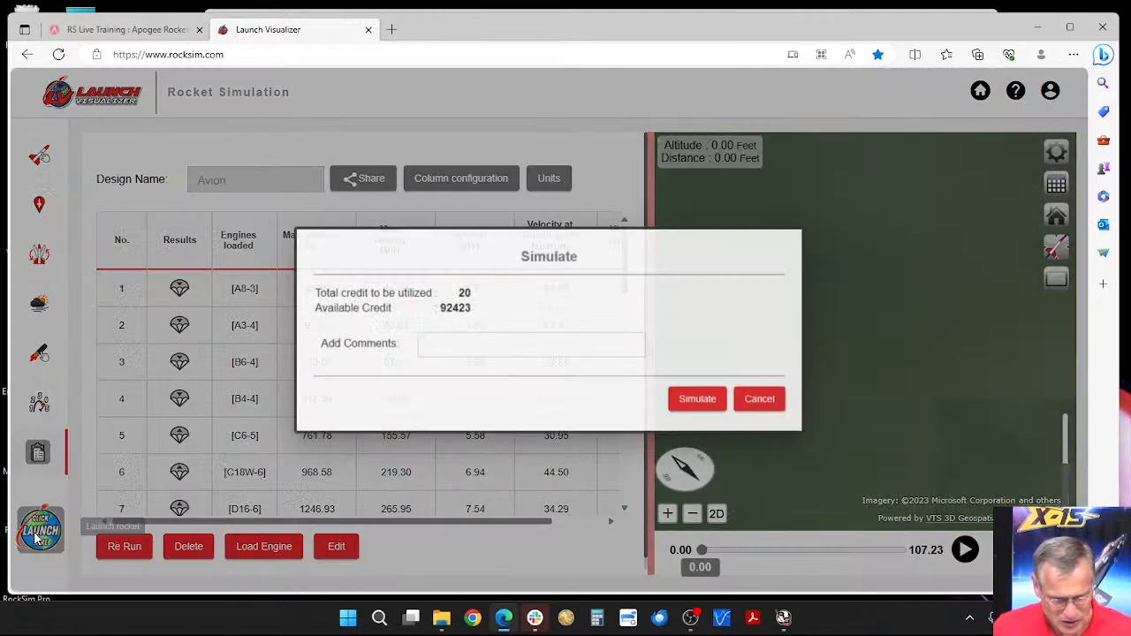
{"action": "left_click", "coordinate": [702, 402]}
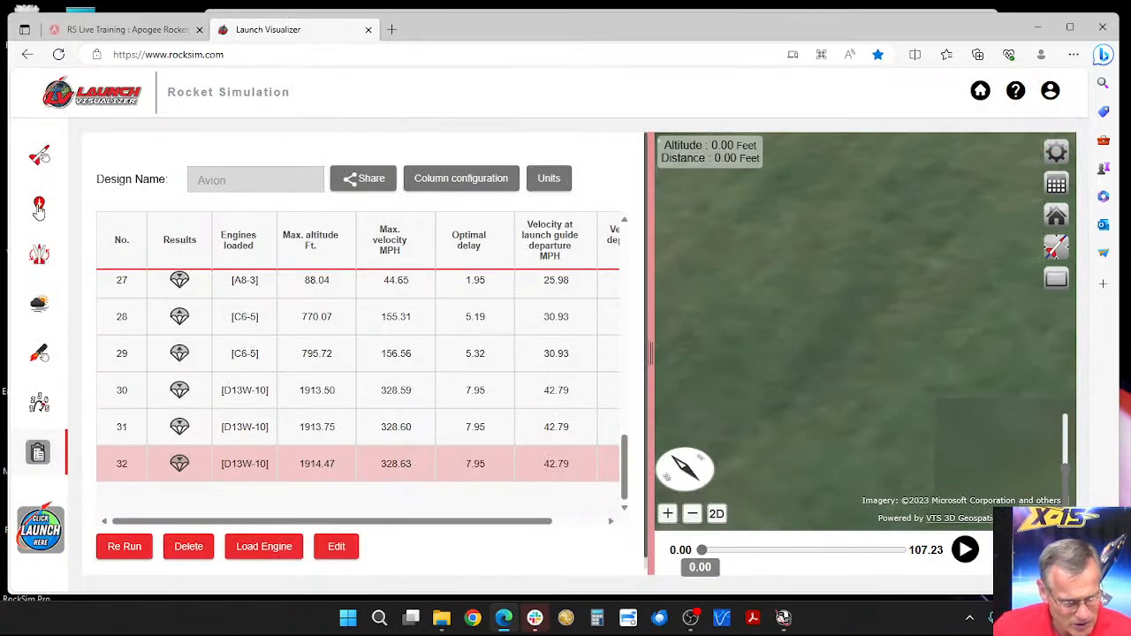
Step: Set the launch site's altitude at ground coordinates to 1300 ft and its landing zone altitude to 1300.000 ft
{"action": "left_click", "coordinate": [39, 206]}
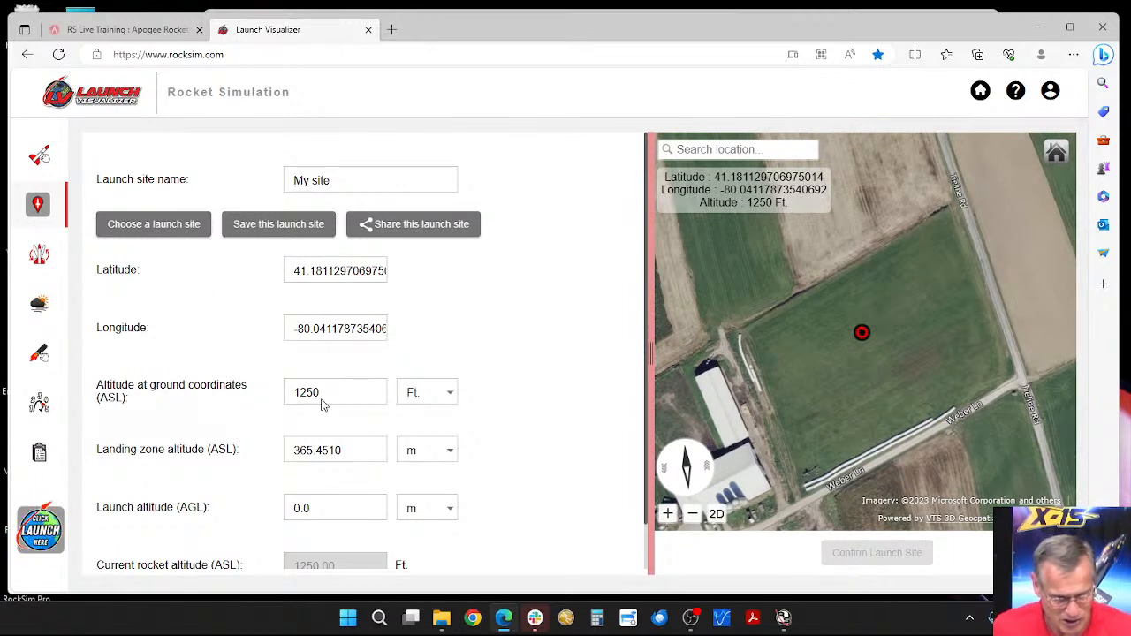
{"action": "left_click_drag", "start_coordinate": [299, 392], "coordinate": [347, 392]}
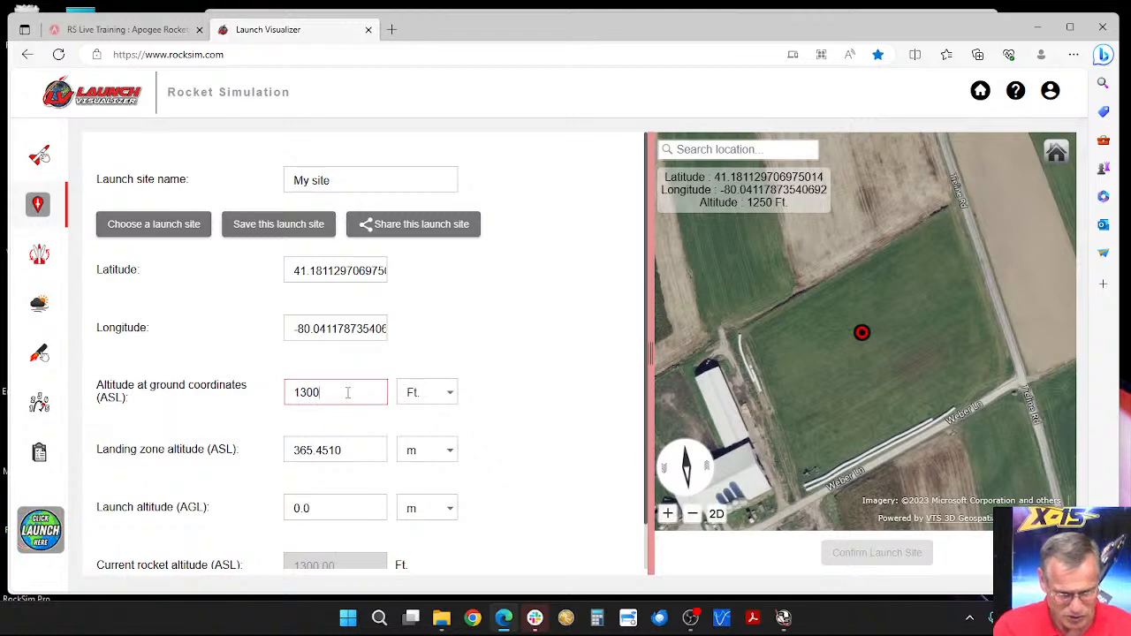
{"action": "left_click", "coordinate": [427, 456]}
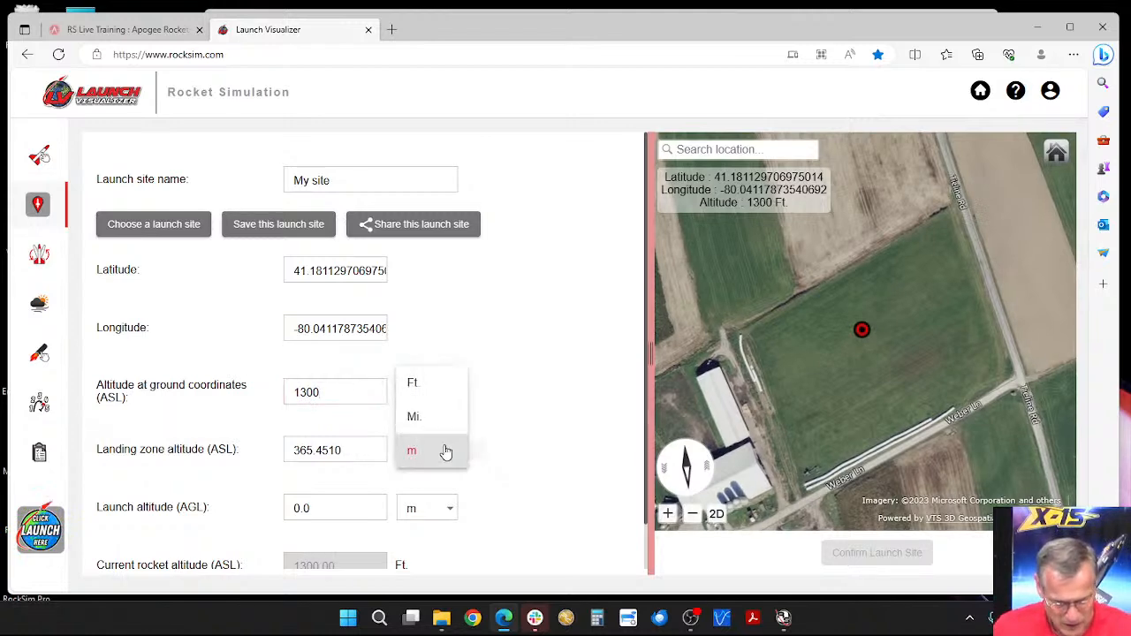
{"action": "left_click", "coordinate": [411, 398]}
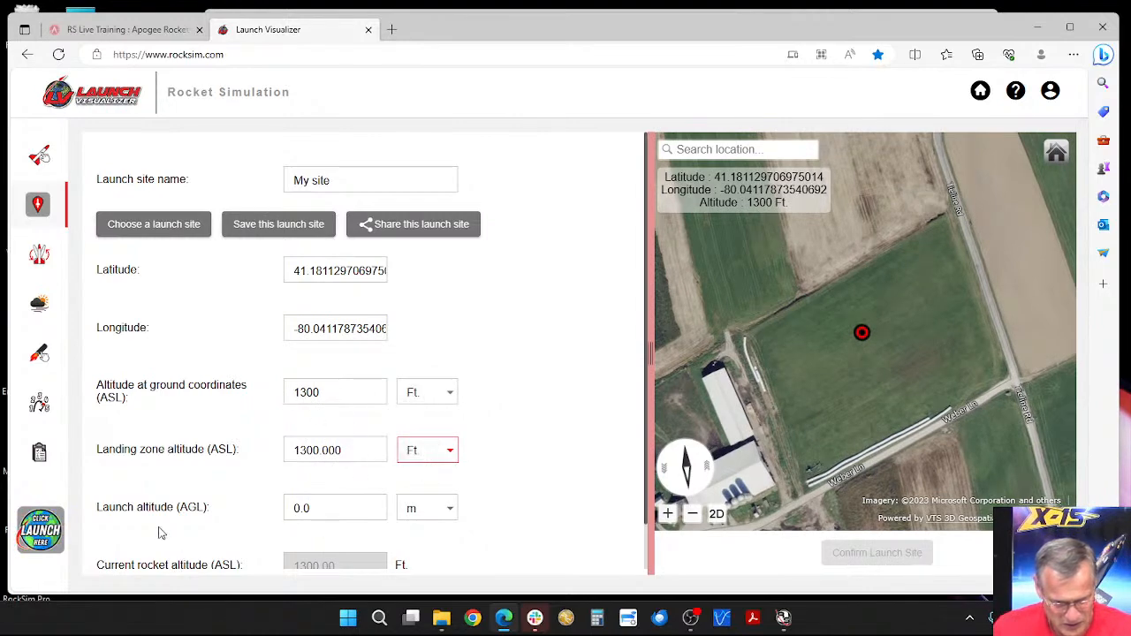
Step: Run the rocket simulation without comments and play the flight, pausing at 1.20 seconds
{"action": "left_click", "coordinate": [40, 528]}
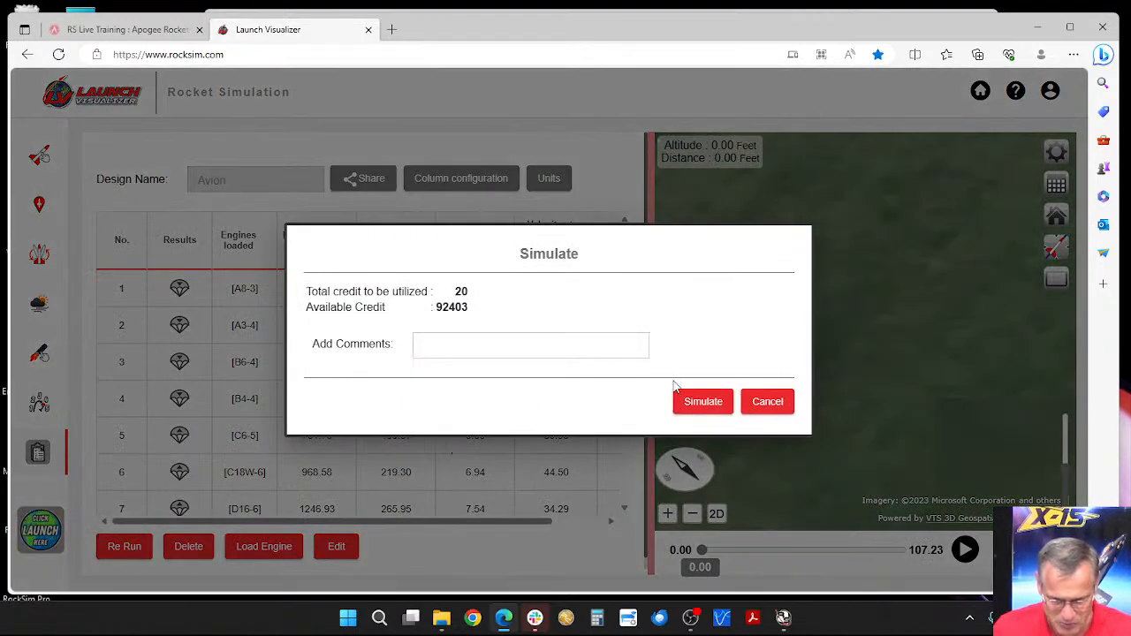
{"action": "left_click", "coordinate": [703, 402]}
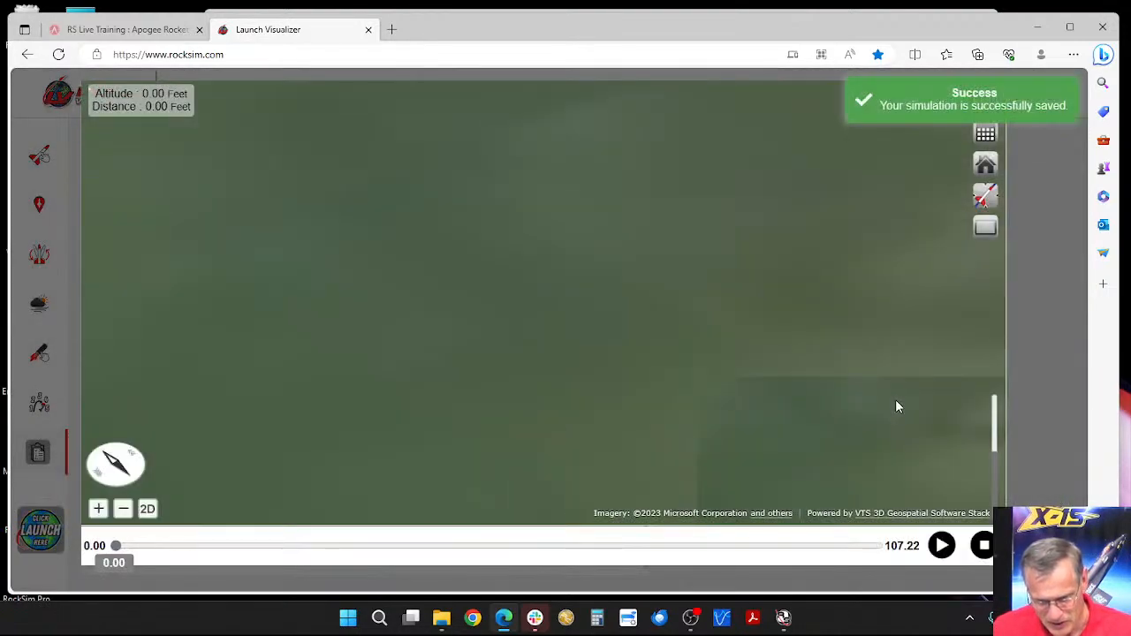
{"action": "left_click", "coordinate": [942, 547]}
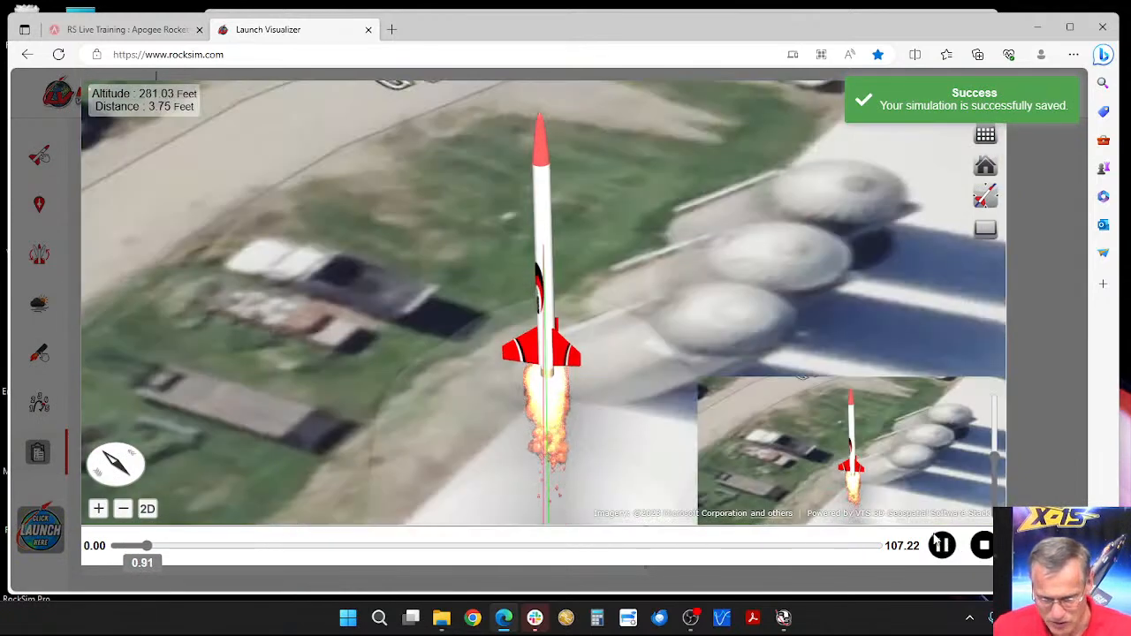
{"action": "left_click", "coordinate": [944, 548]}
Step: Inspect the flight path near the ground at 0.10 and 0.30 seconds and close the enlarged playback
{"action": "scroll", "coordinate": [745, 361], "scroll_direction": "up", "scroll_amount": 5}
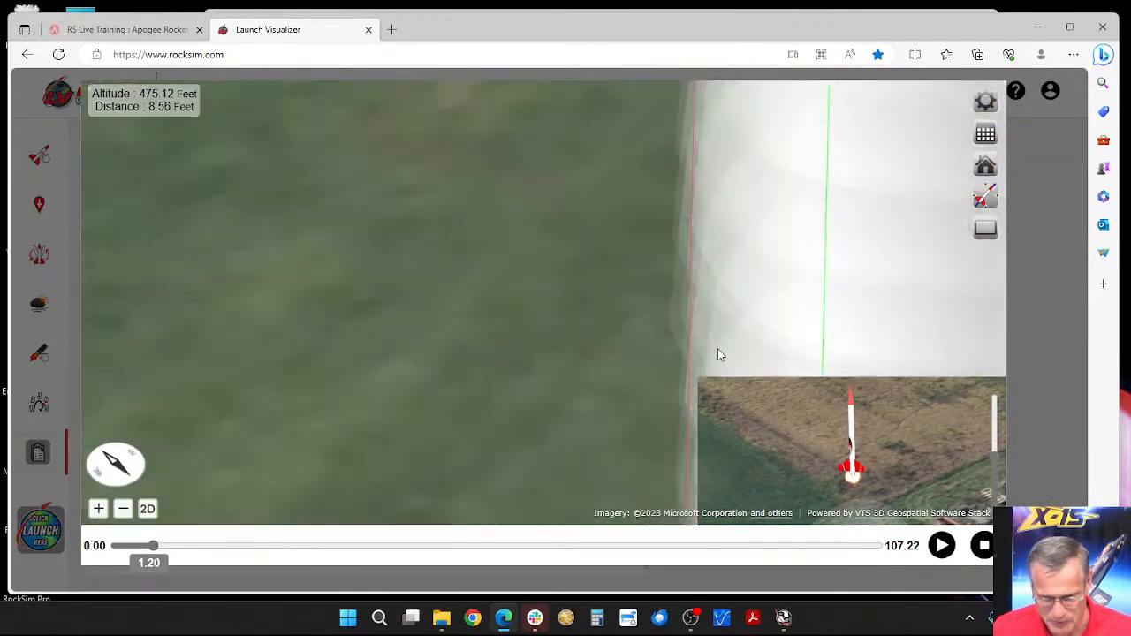
{"action": "scroll", "coordinate": [623, 334], "scroll_direction": "down", "scroll_amount": 5}
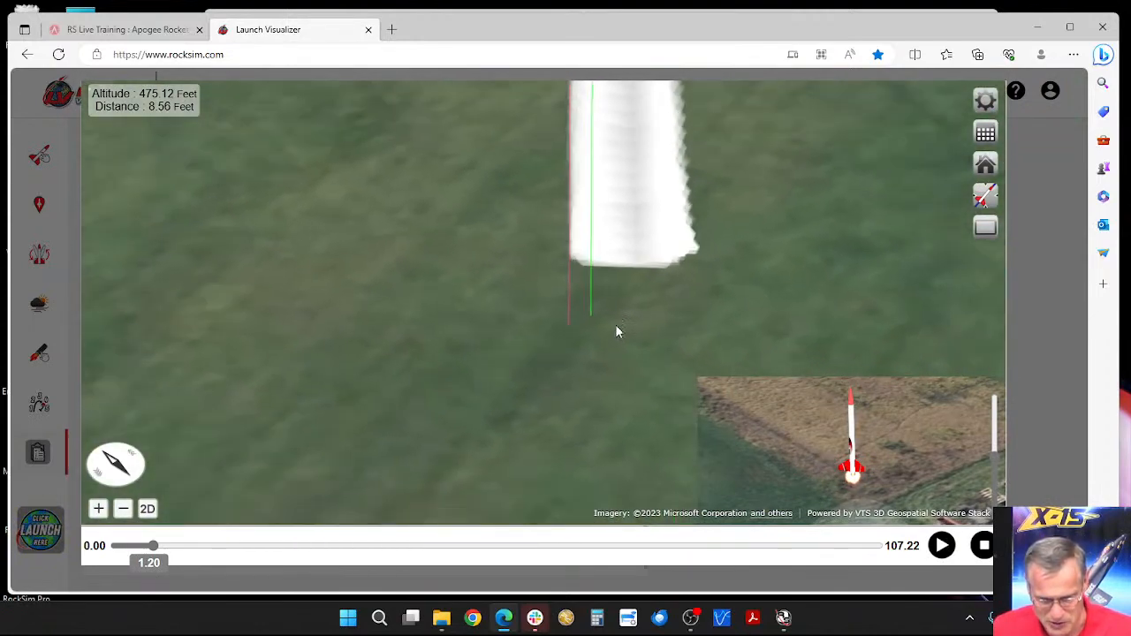
{"action": "left_click_drag", "start_coordinate": [156, 548], "coordinate": [110, 548]}
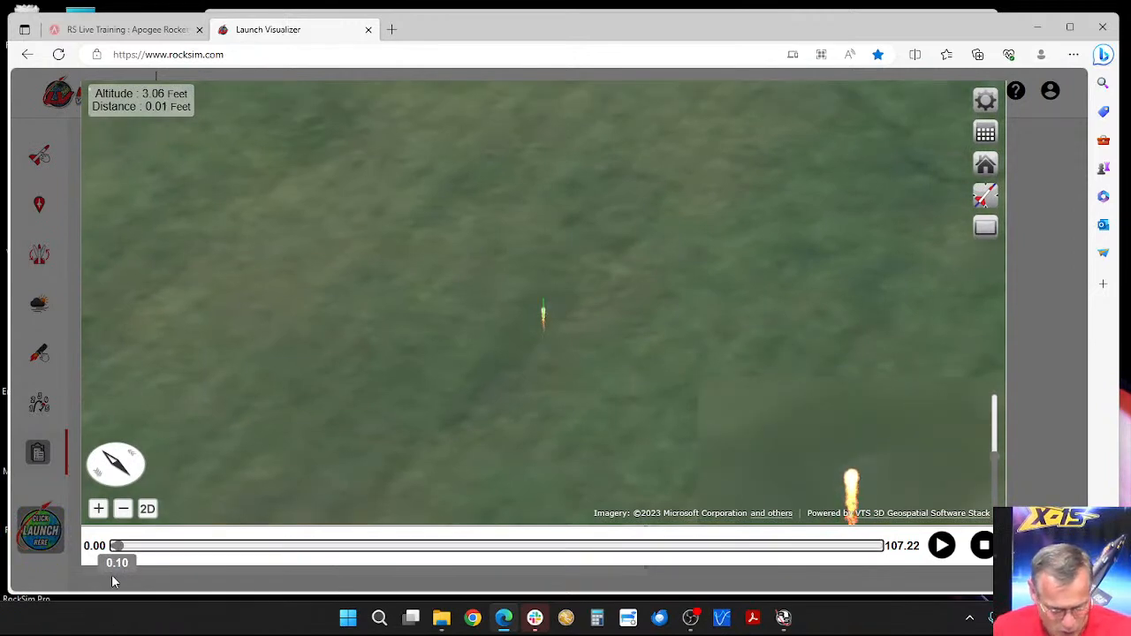
{"action": "left_click_drag", "start_coordinate": [570, 330], "coordinate": [563, 356]}
{"action": "scroll", "coordinate": [584, 240], "scroll_direction": "down", "scroll_amount": 3}
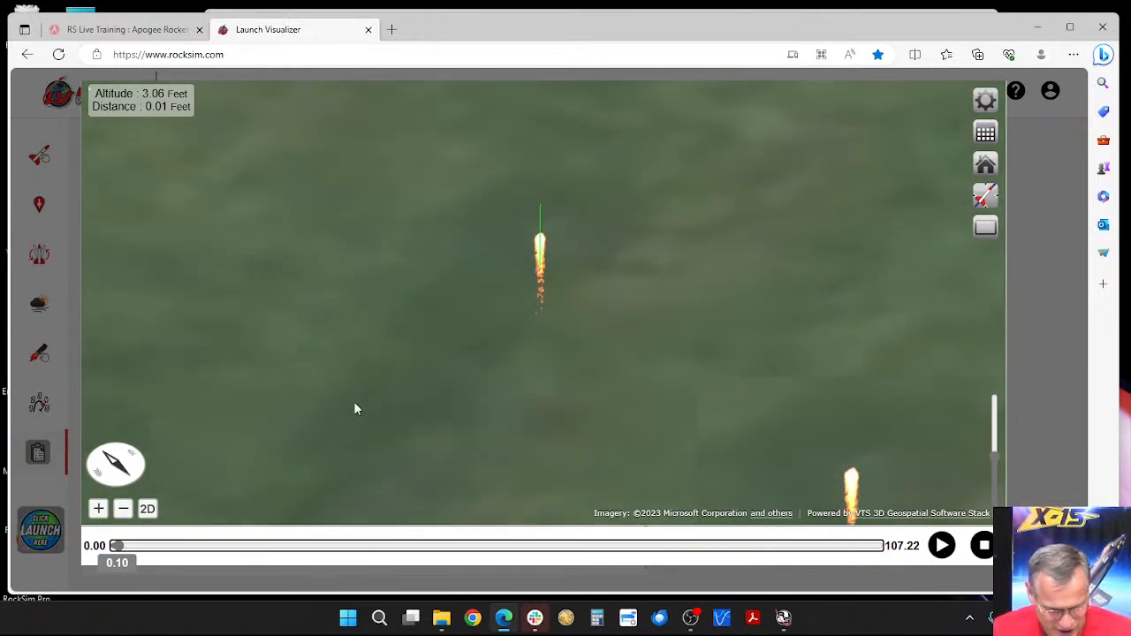
{"action": "left_click_drag", "start_coordinate": [118, 549], "coordinate": [125, 549]}
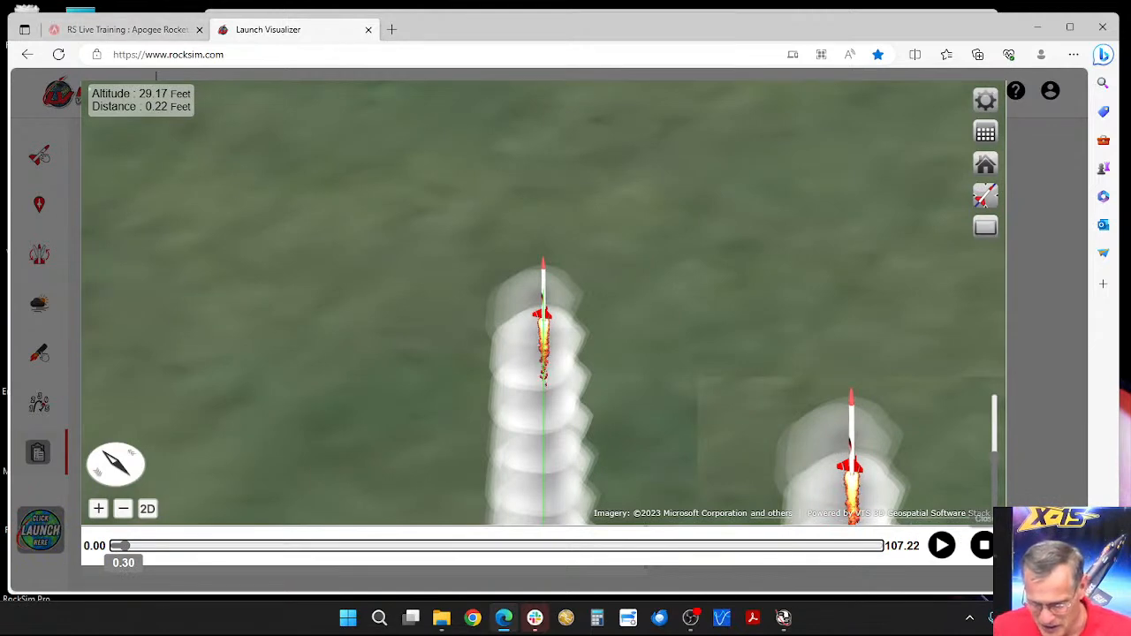
{"action": "left_click", "coordinate": [984, 545]}
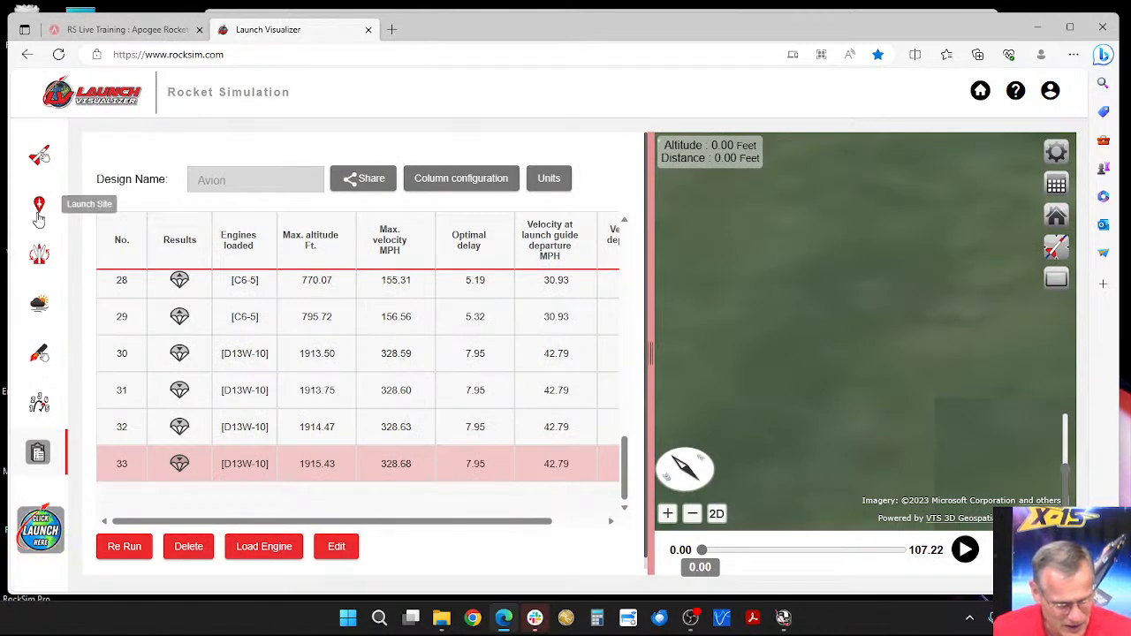
Step: Set both the altitude at ground coordinates and the landing zone altitude of the launch site to 1350 ft
{"action": "left_click", "coordinate": [39, 205]}
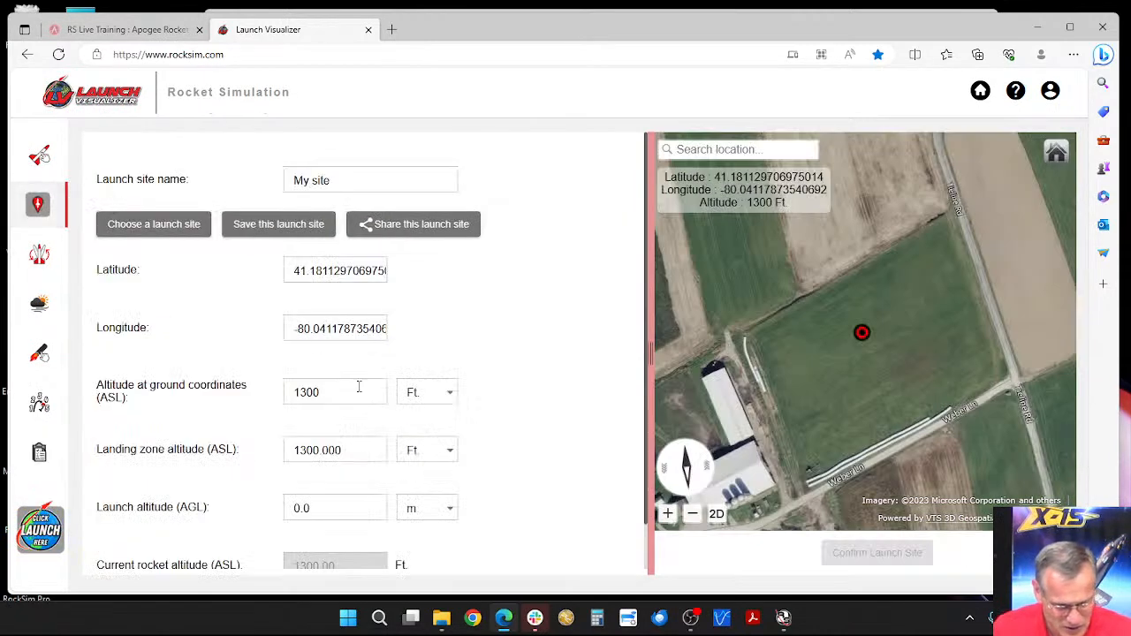
{"action": "left_click_drag", "start_coordinate": [308, 392], "coordinate": [346, 392]}
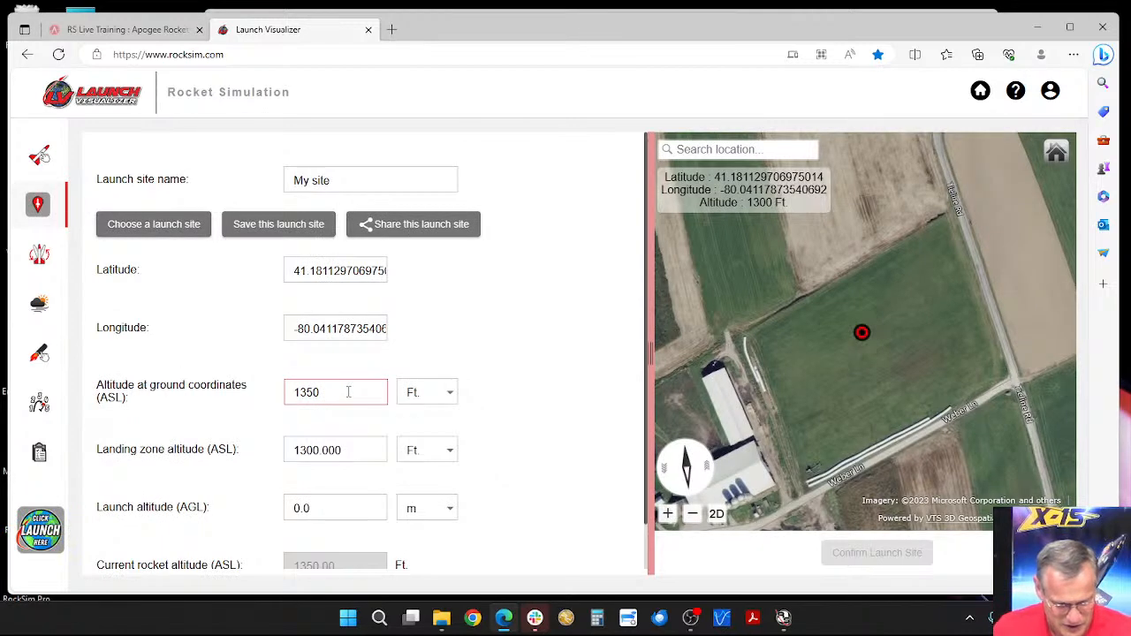
{"action": "key", "text": "Tab"}
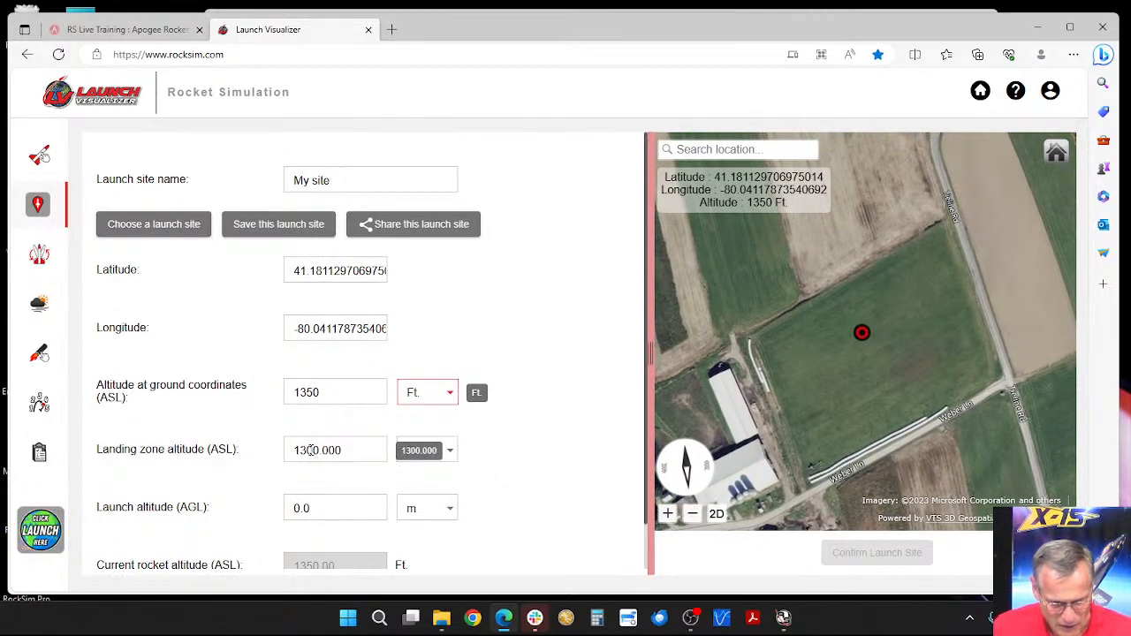
{"action": "left_click", "coordinate": [311, 449]}
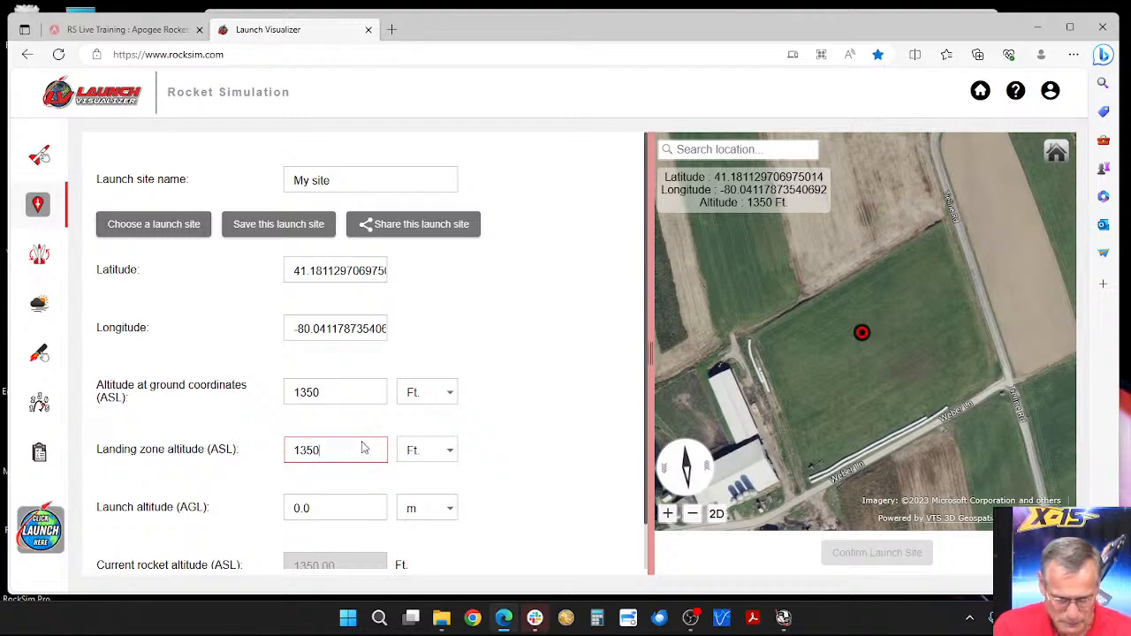
{"action": "key", "text": "Tab"}
{"action": "mouse_move", "coordinate": [753, 395]}
{"action": "left_mouse_down"}
{"action": "mouse_move", "coordinate": [745, 273]}
{"action": "mouse_move", "coordinate": [759, 318]}
{"action": "mouse_move", "coordinate": [760, 396]}
{"action": "left_mouse_up"}
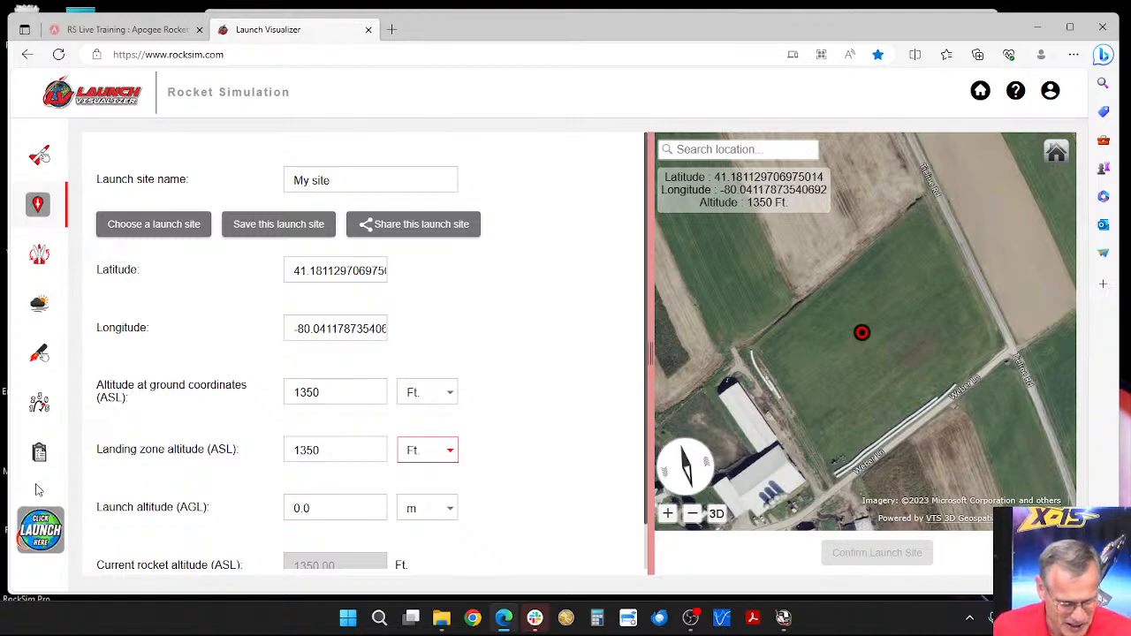
Step: Run another simulation without comments, view the liftoff at 0.50 seconds and return to the results table
{"action": "left_click", "coordinate": [40, 530]}
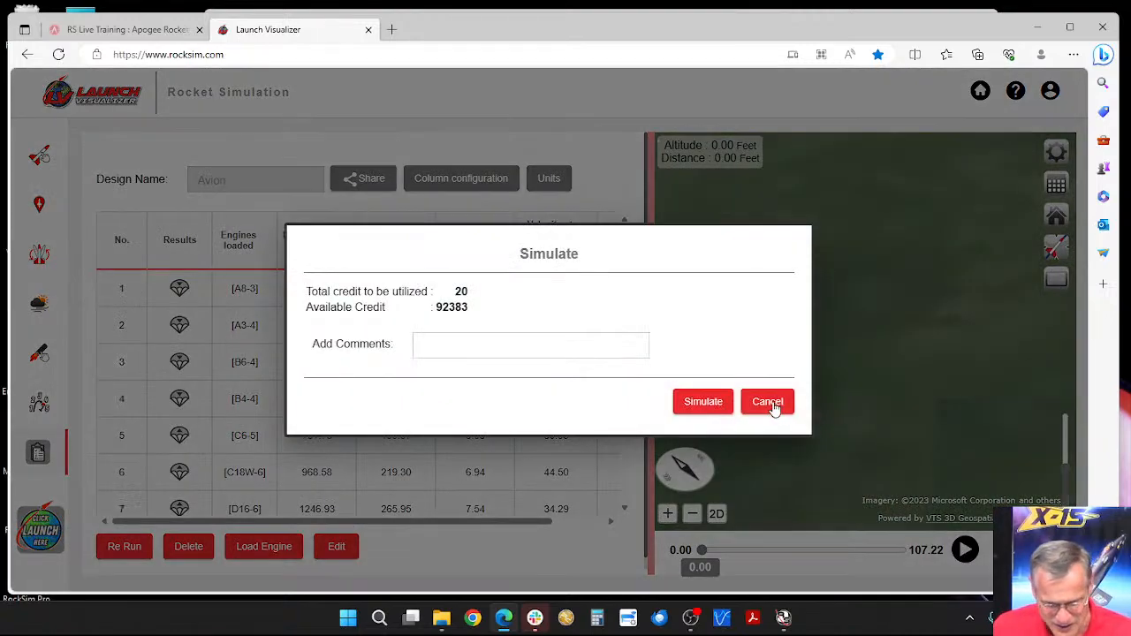
{"action": "left_click", "coordinate": [702, 402]}
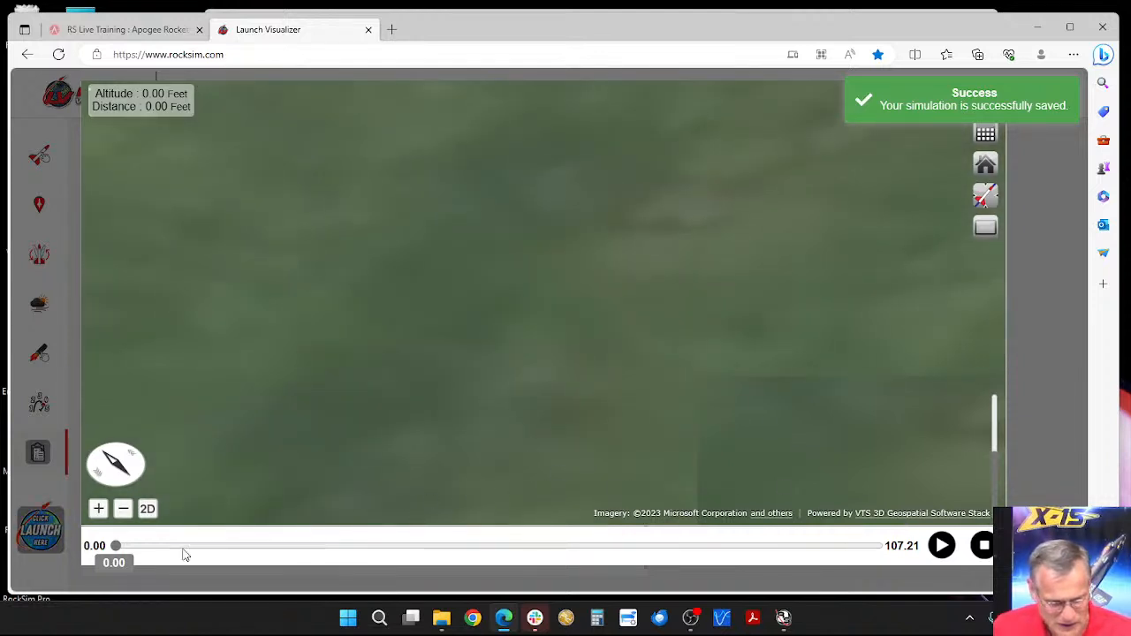
{"action": "left_click_drag", "start_coordinate": [115, 550], "coordinate": [132, 550]}
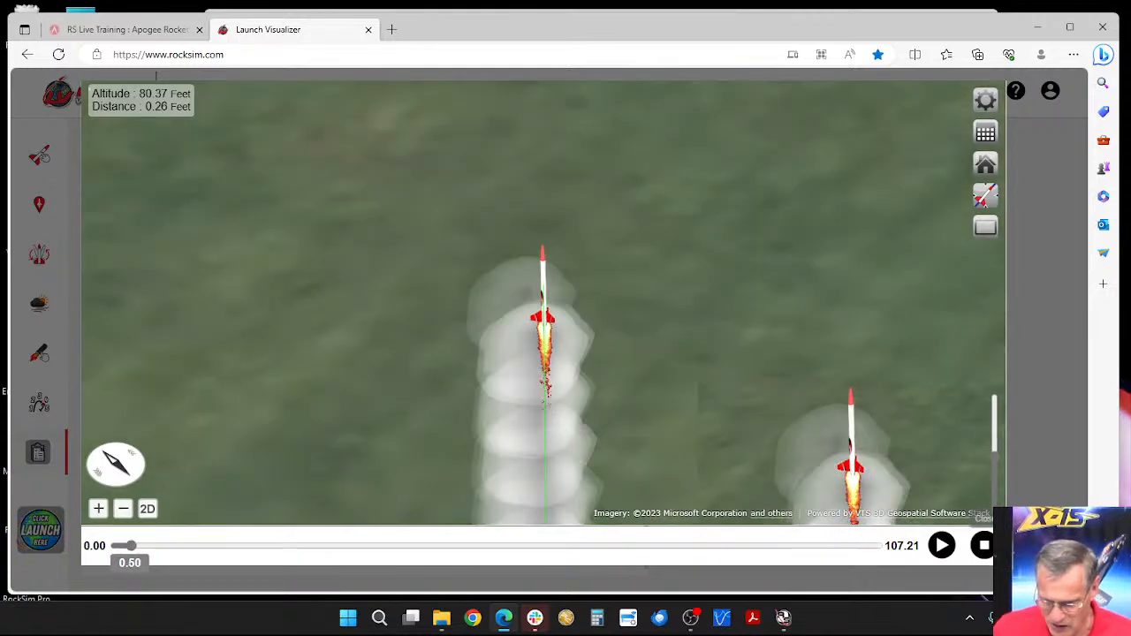
{"action": "left_click", "coordinate": [986, 227]}
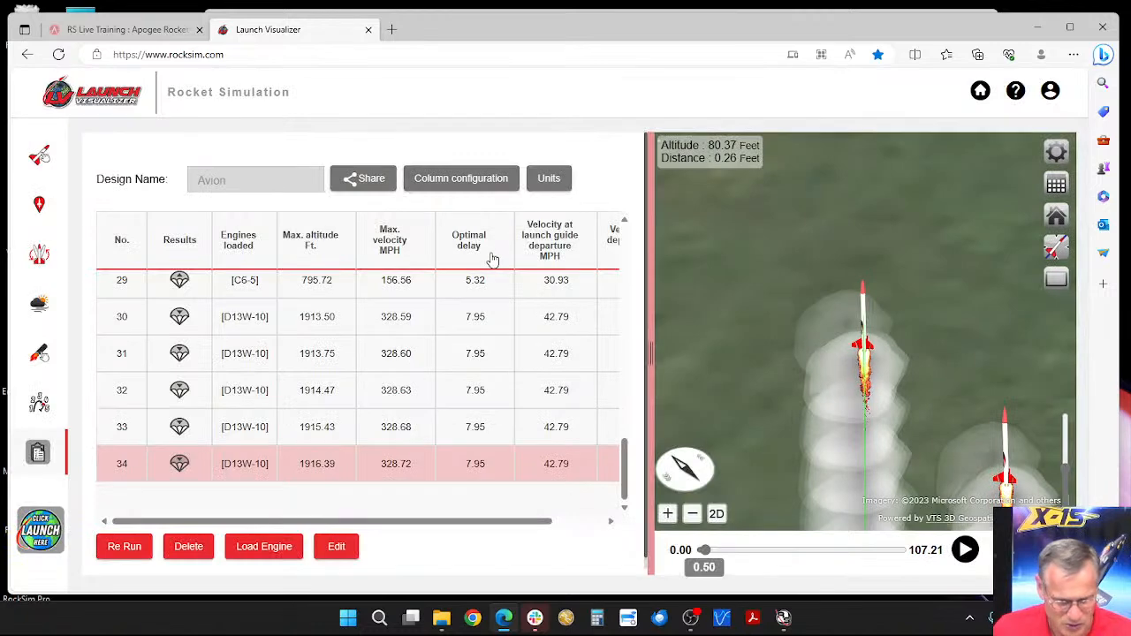
Step: Set the launch site's altitude at ground coordinates to 1600 ft
{"action": "left_click", "coordinate": [35, 210]}
{"action": "left_click_drag", "start_coordinate": [299, 392], "coordinate": [354, 393]}
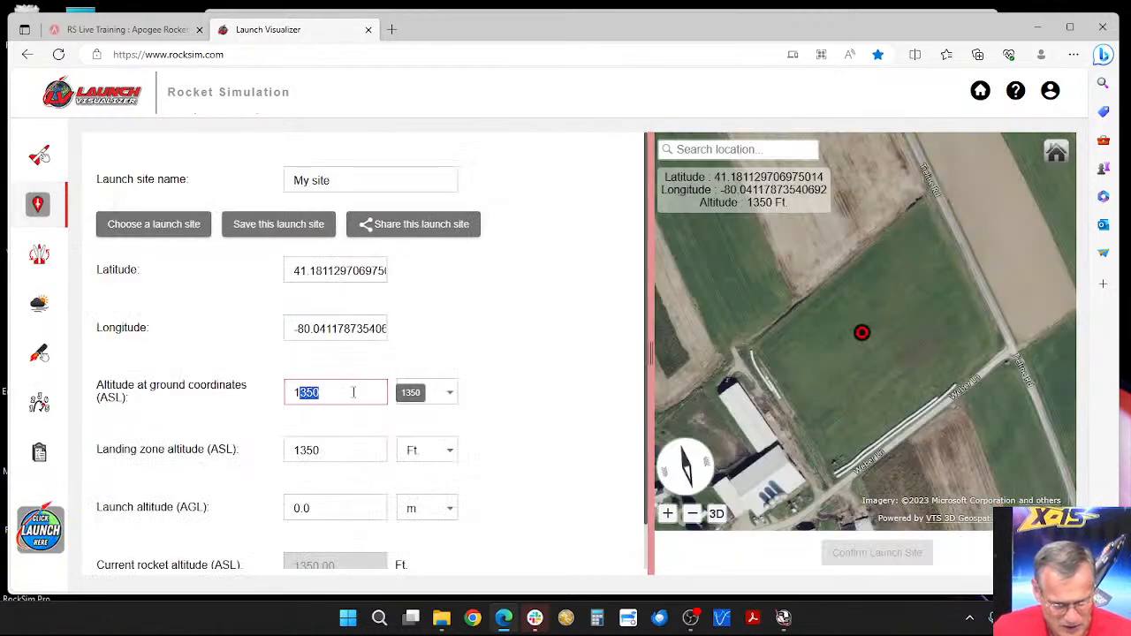
{"action": "key", "text": "Tab"}
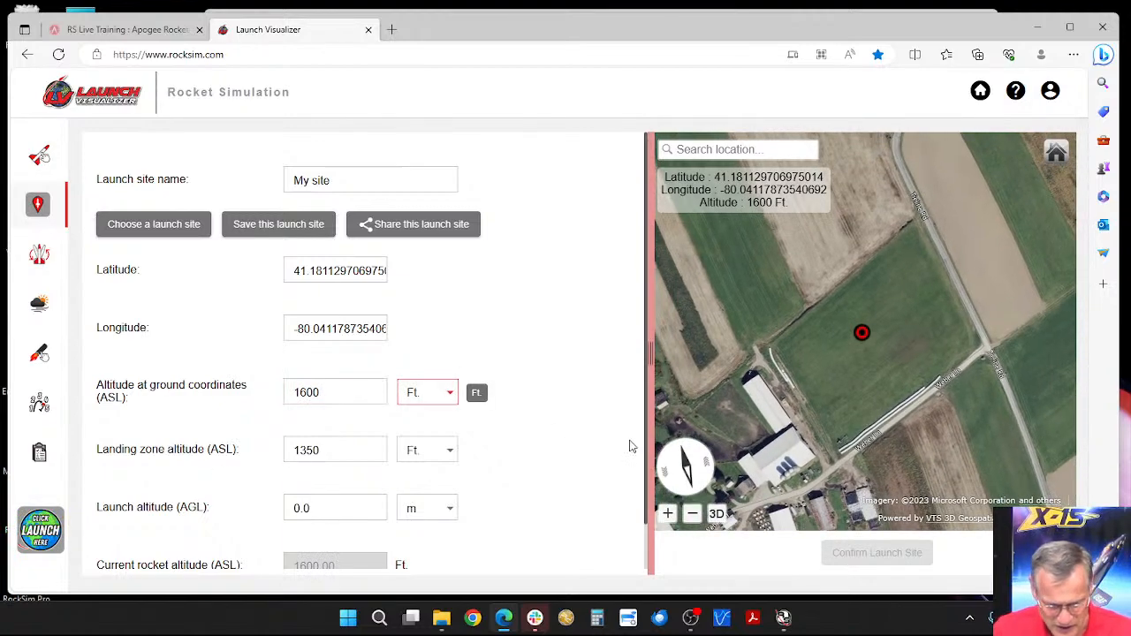
{"action": "mouse_move", "coordinate": [814, 395]}
{"action": "left_mouse_down"}
{"action": "mouse_move", "coordinate": [803, 277]}
{"action": "mouse_move", "coordinate": [815, 396]}
{"action": "left_mouse_up"}
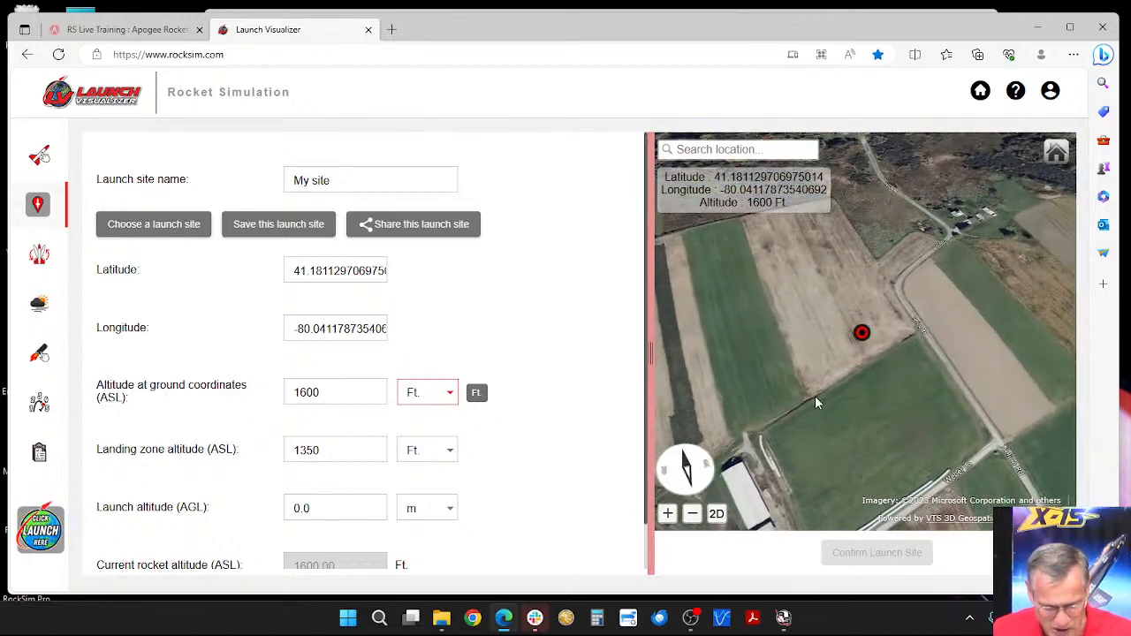
Step: Simulate the flight from the raised ground altitude without comments and close the enlarged playback
{"action": "left_click", "coordinate": [41, 529]}
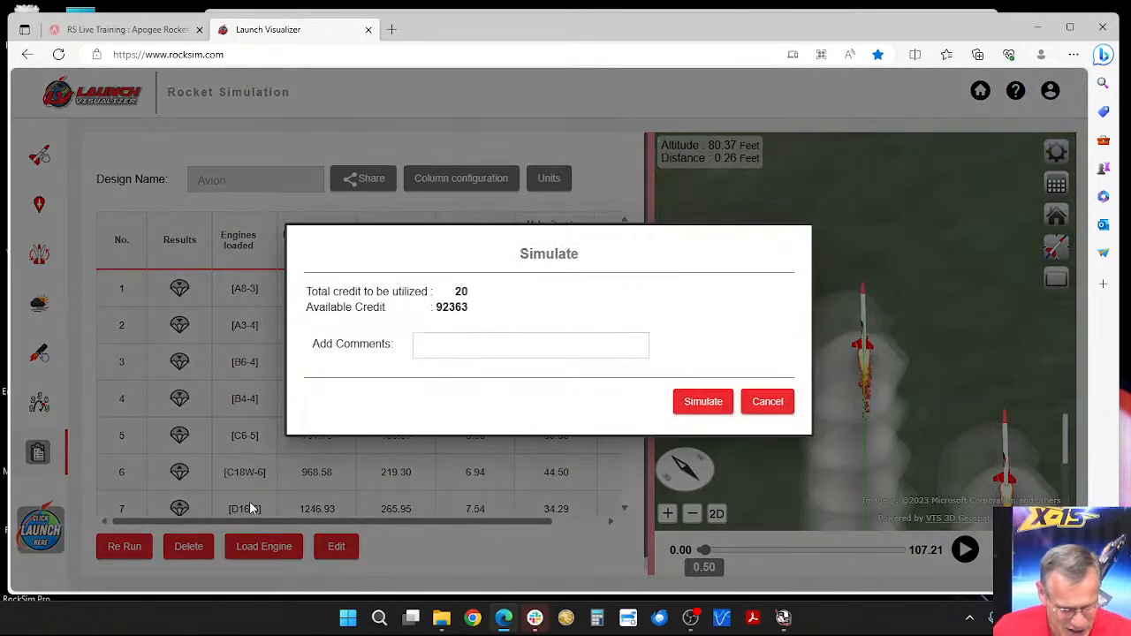
{"action": "left_click", "coordinate": [703, 403]}
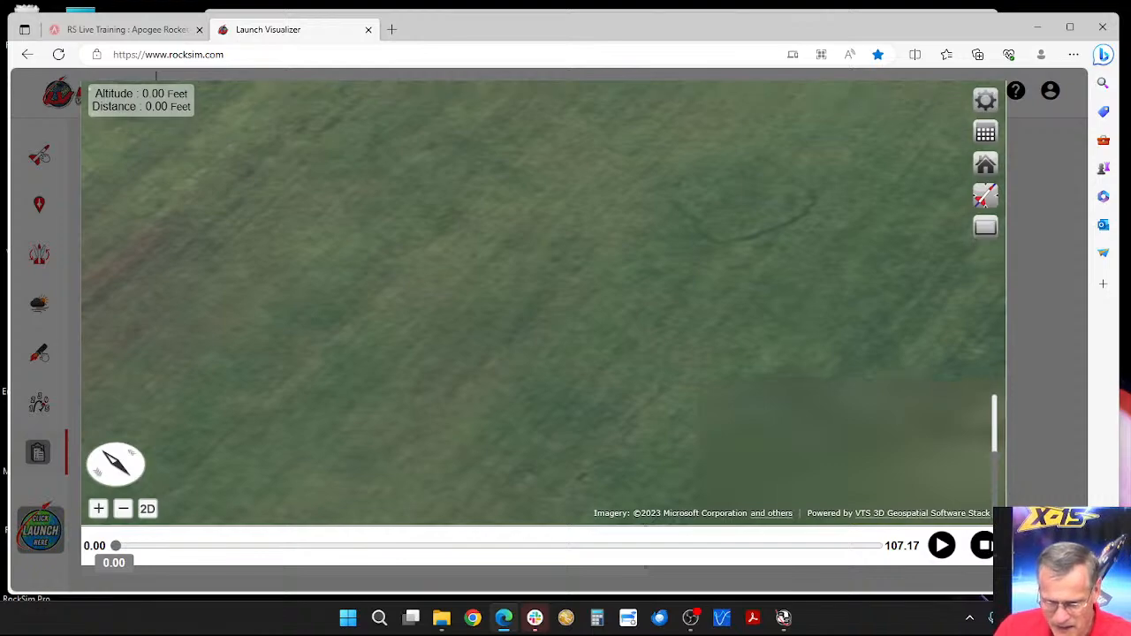
{"action": "left_click", "coordinate": [983, 511]}
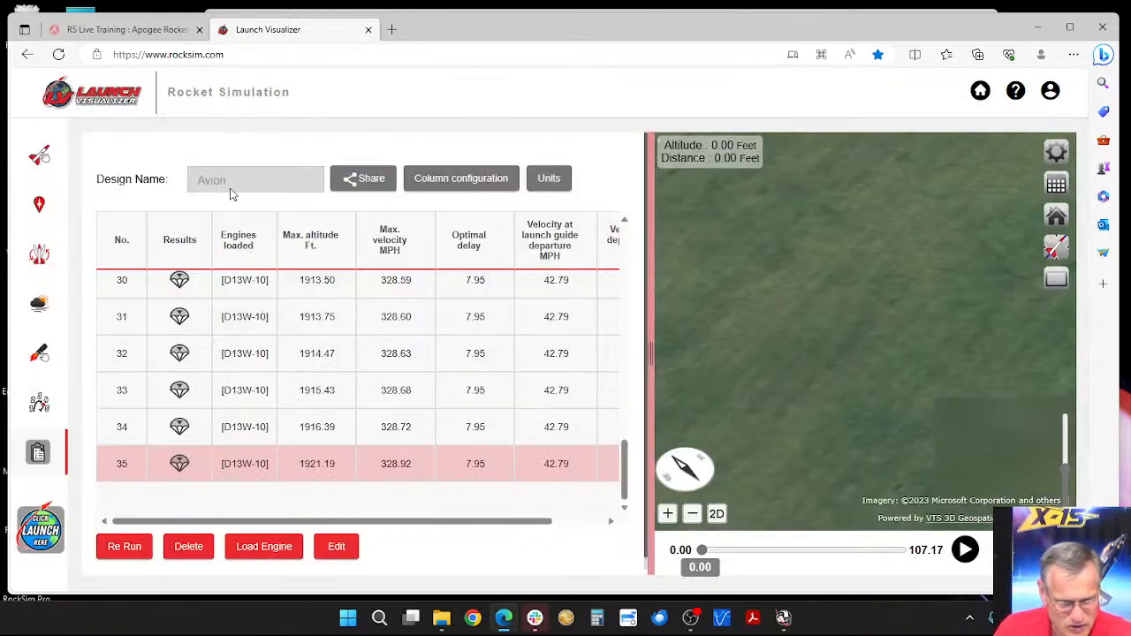
Step: Choose the public launch site CloudBusters #807 Site 1 and run a simulation there without comments
{"action": "left_click", "coordinate": [38, 204]}
{"action": "left_click", "coordinate": [135, 228]}
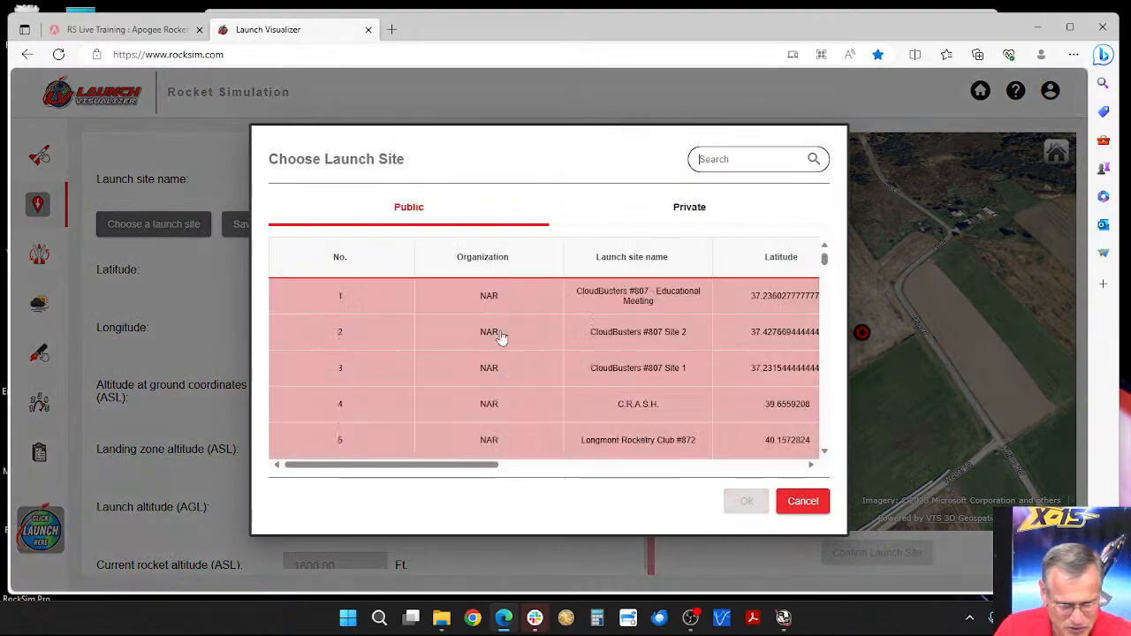
{"action": "left_click", "coordinate": [505, 372]}
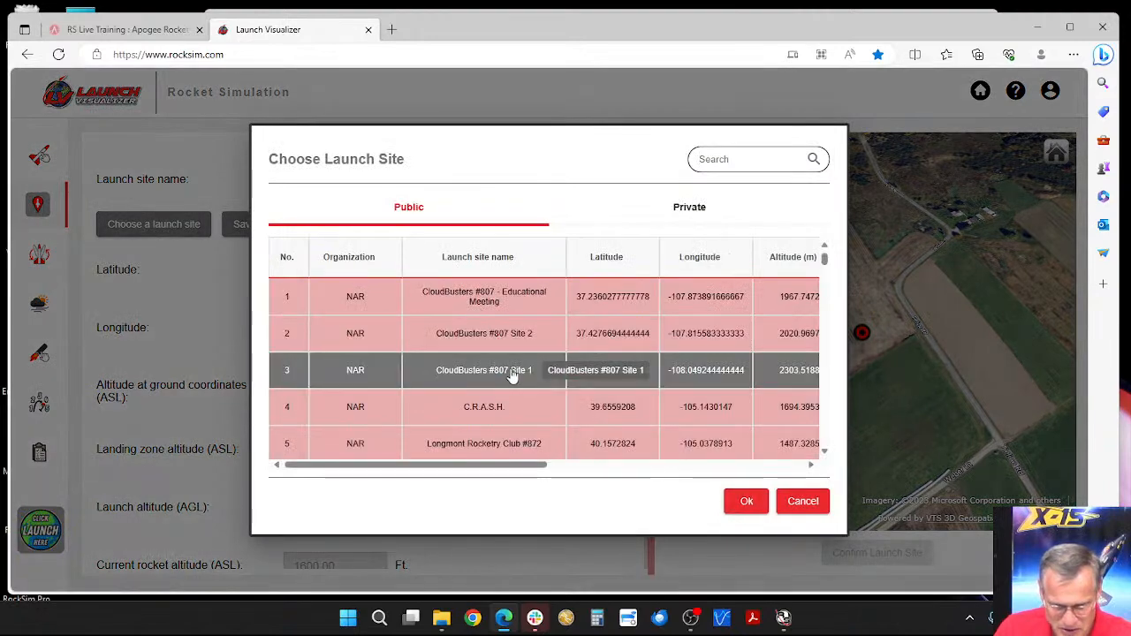
{"action": "left_click", "coordinate": [745, 504]}
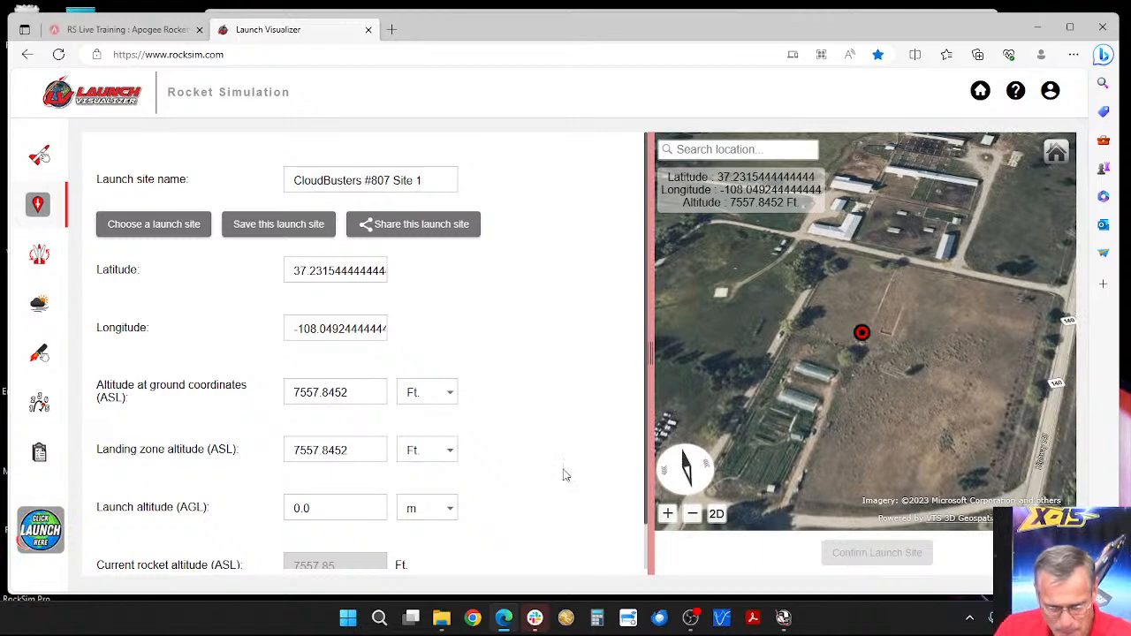
{"action": "left_click", "coordinate": [39, 528]}
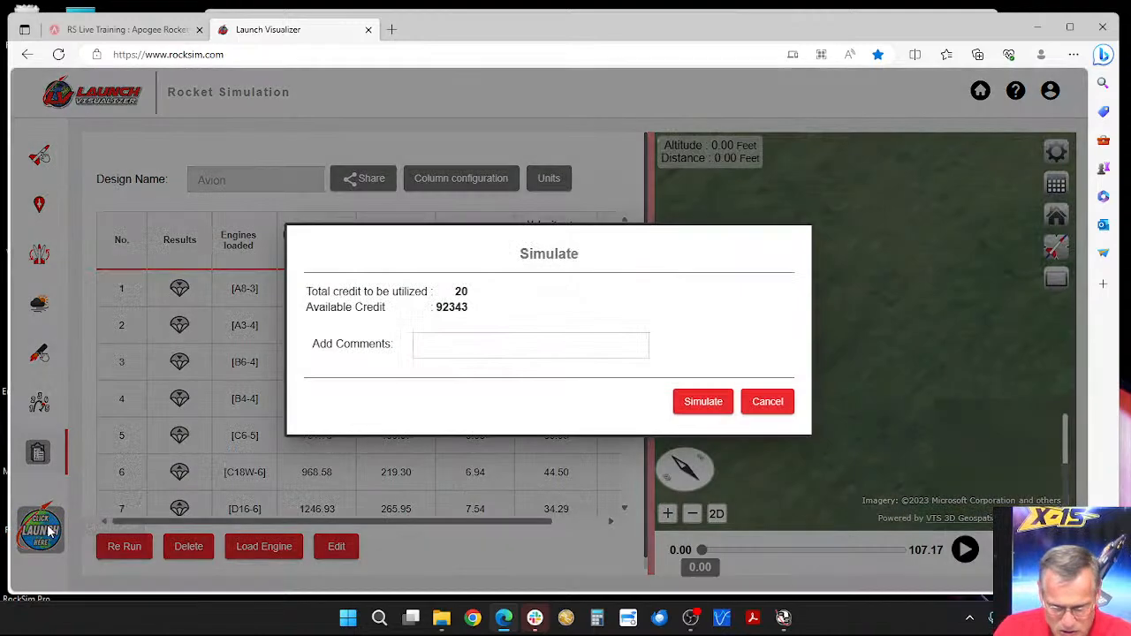
{"action": "left_click", "coordinate": [695, 403]}
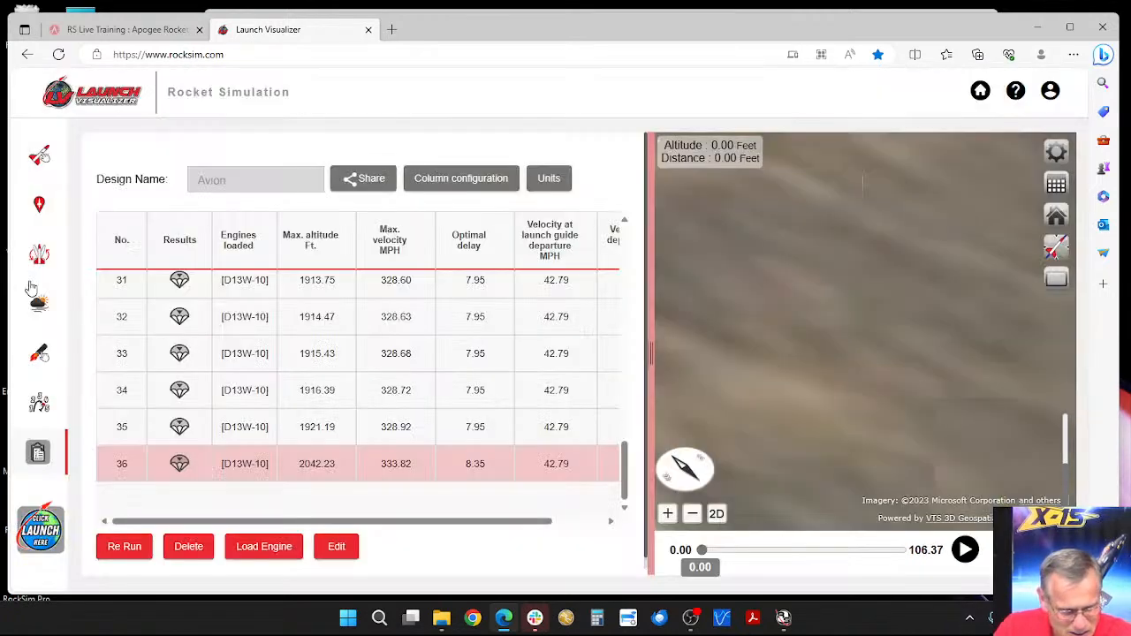
Step: Set the CloudBusters #807 Site 1 altitude at ground coordinates to 7597 ft and simulate the flight without comments
{"action": "left_click", "coordinate": [38, 204]}
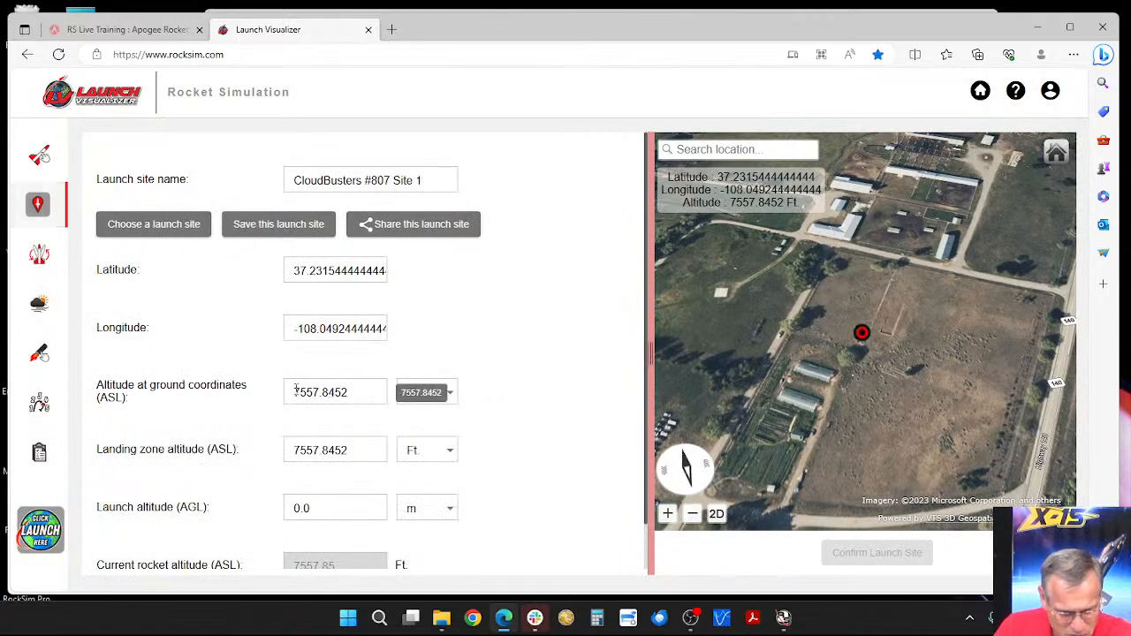
{"action": "left_click", "coordinate": [323, 393]}
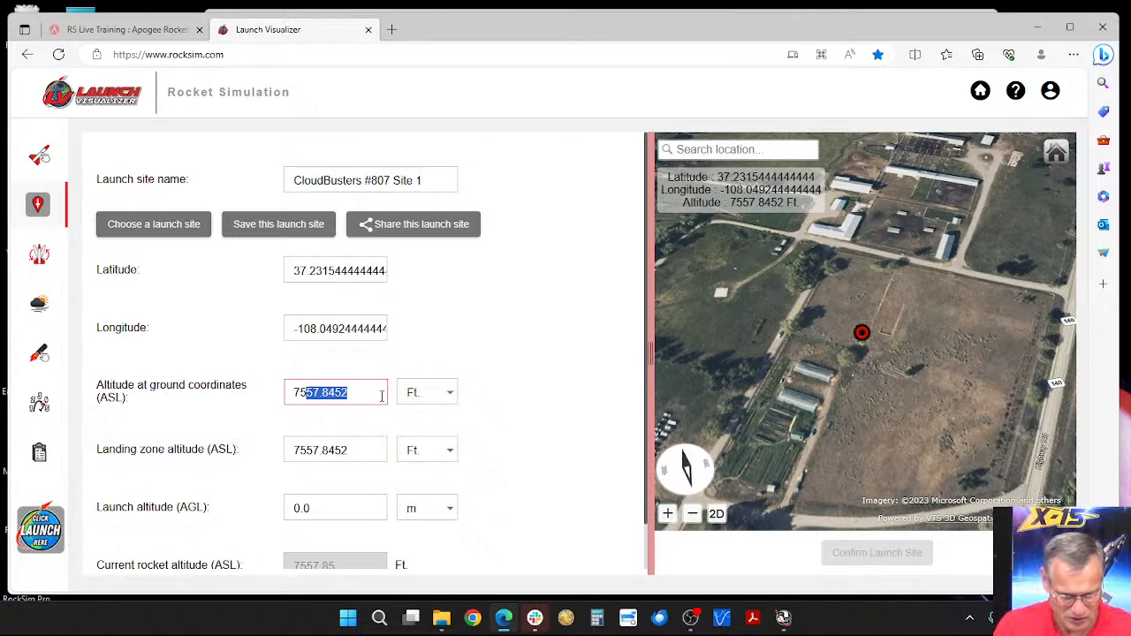
{"action": "type", "text": "97"}
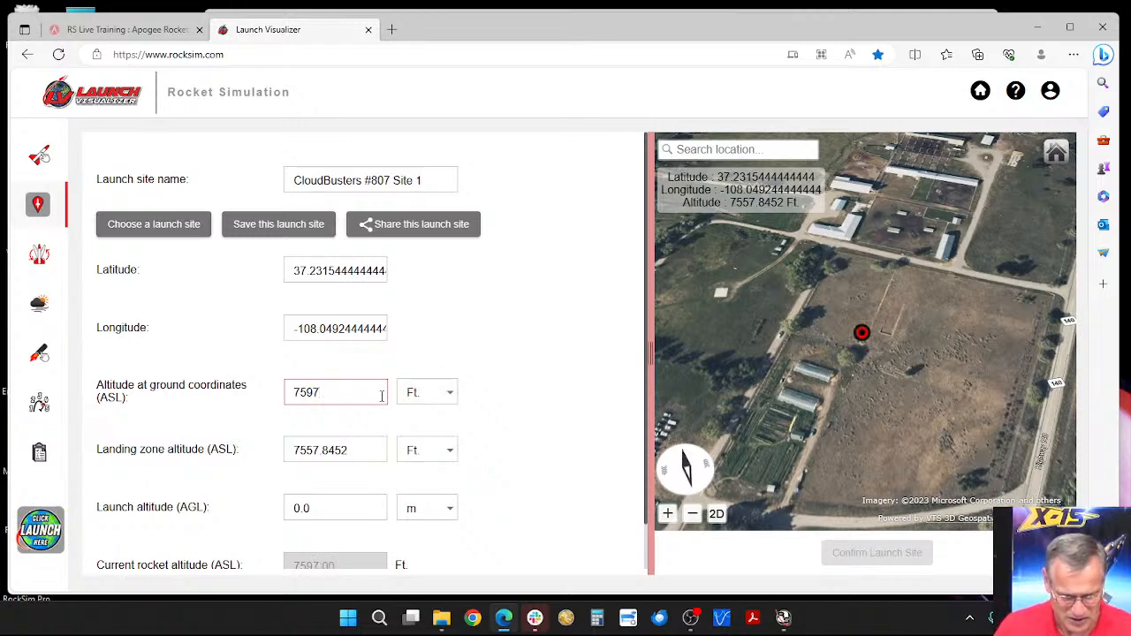
{"action": "key", "text": "Tab"}
{"action": "left_click", "coordinate": [55, 532]}
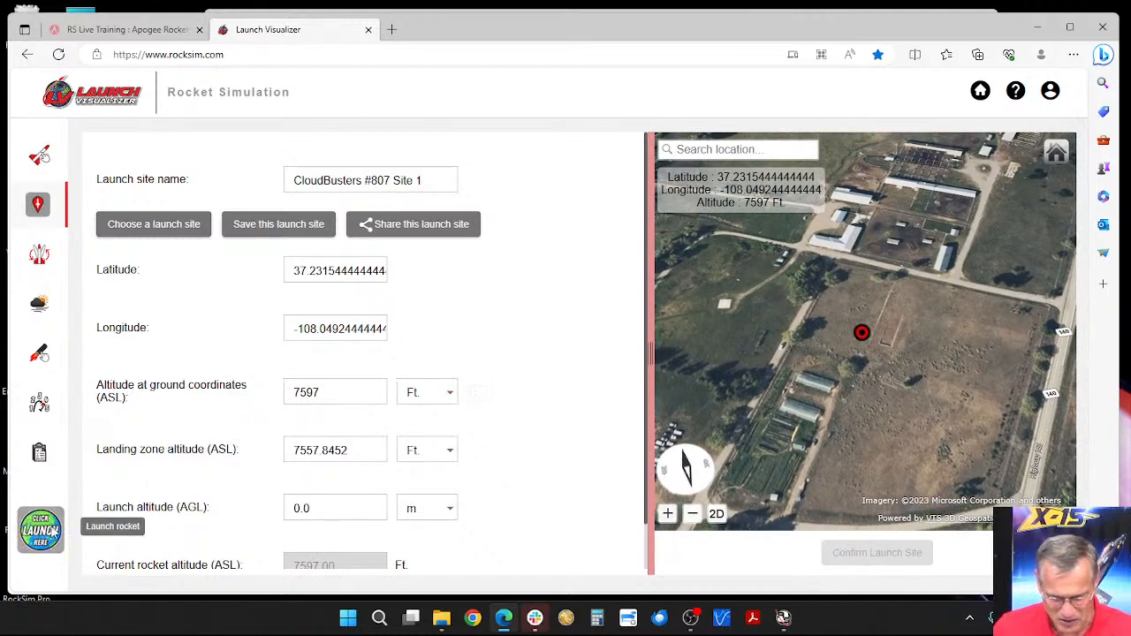
{"action": "left_click", "coordinate": [701, 403]}
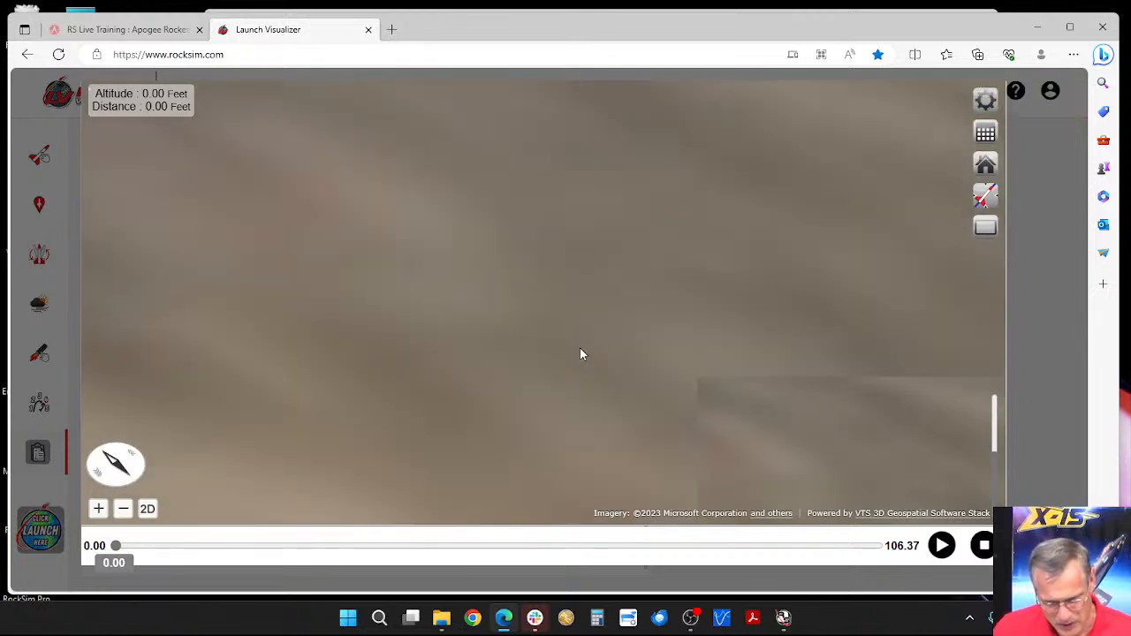
Step: Switch the playback camera to the flight path view, inspect the launch point up close and close the enlarged playback
{"action": "left_click", "coordinate": [990, 198]}
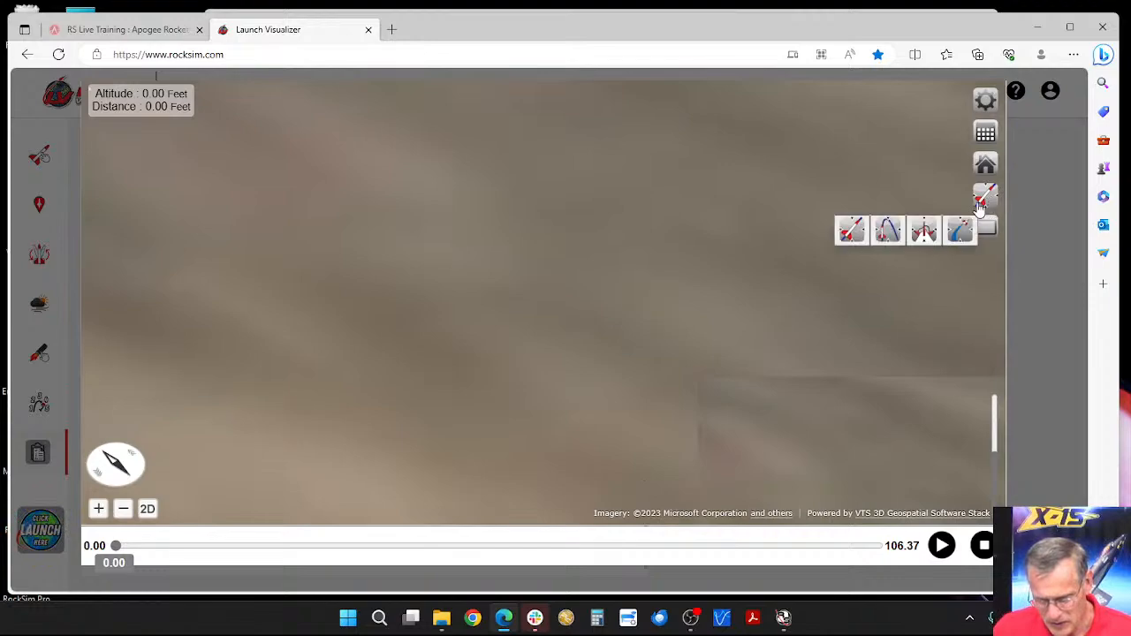
{"action": "left_click", "coordinate": [887, 233]}
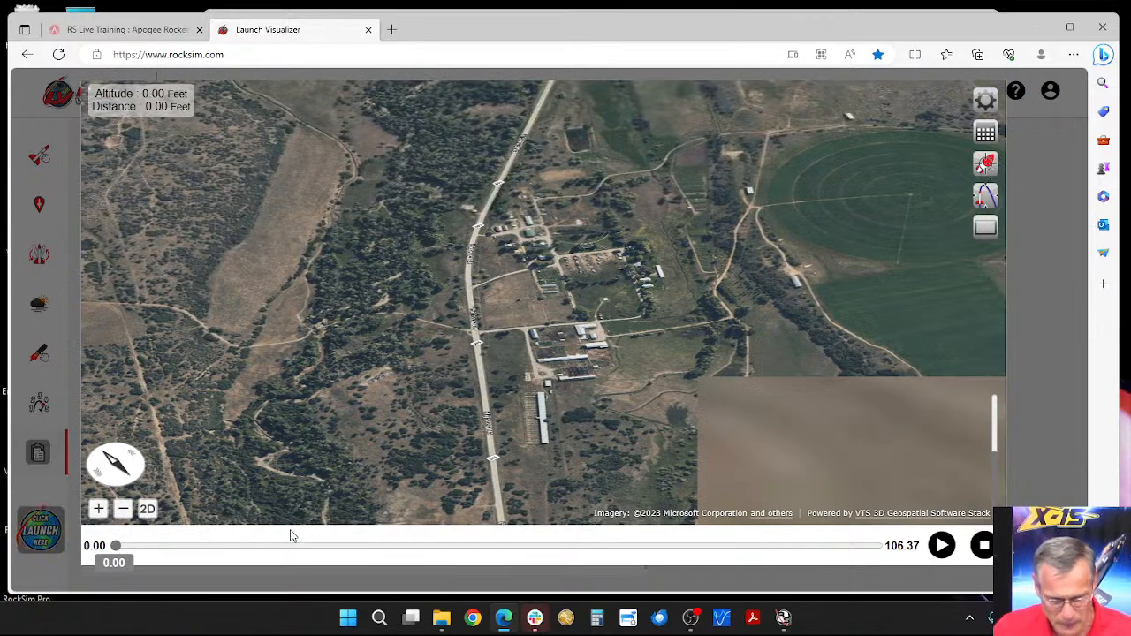
{"action": "left_click", "coordinate": [99, 512]}
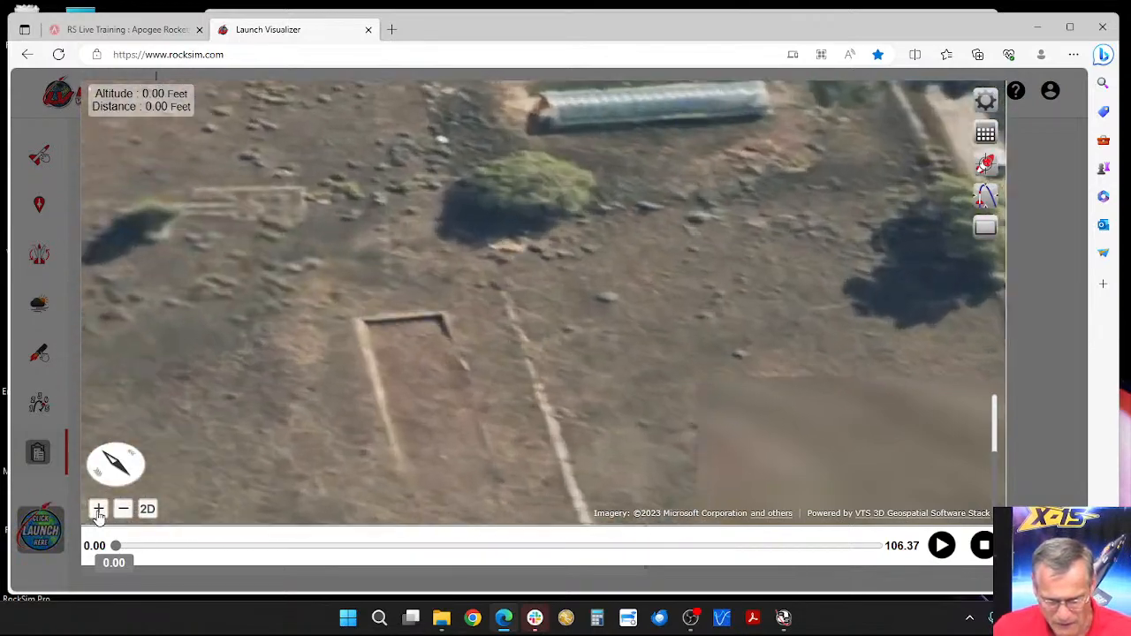
{"action": "left_click", "coordinate": [98, 514]}
{"action": "left_click", "coordinate": [98, 514]}
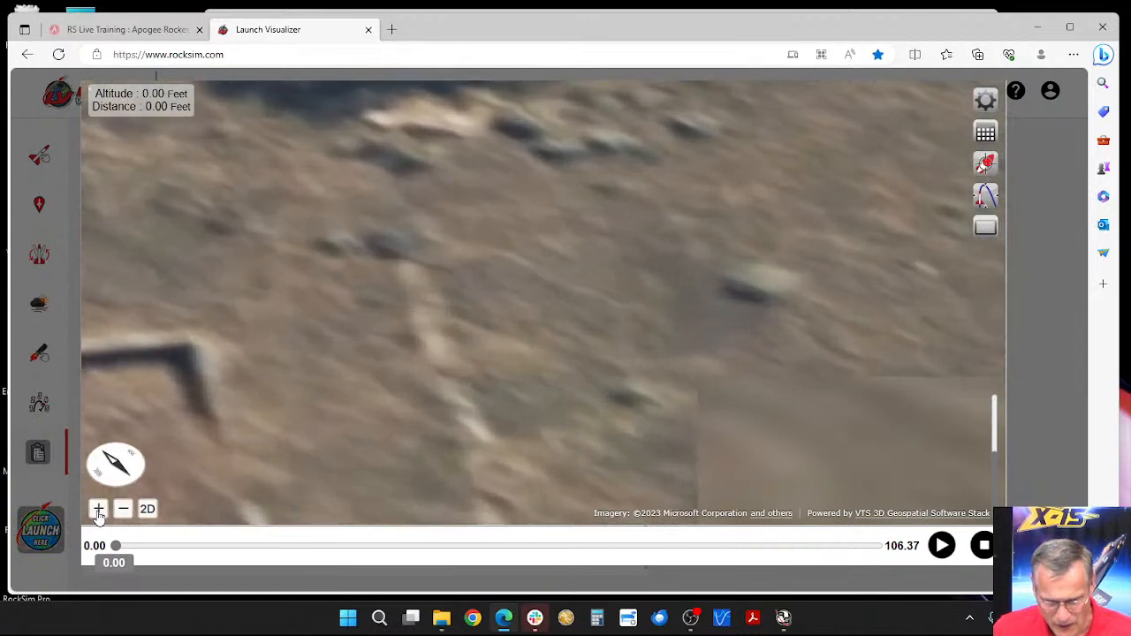
{"action": "left_click", "coordinate": [98, 515]}
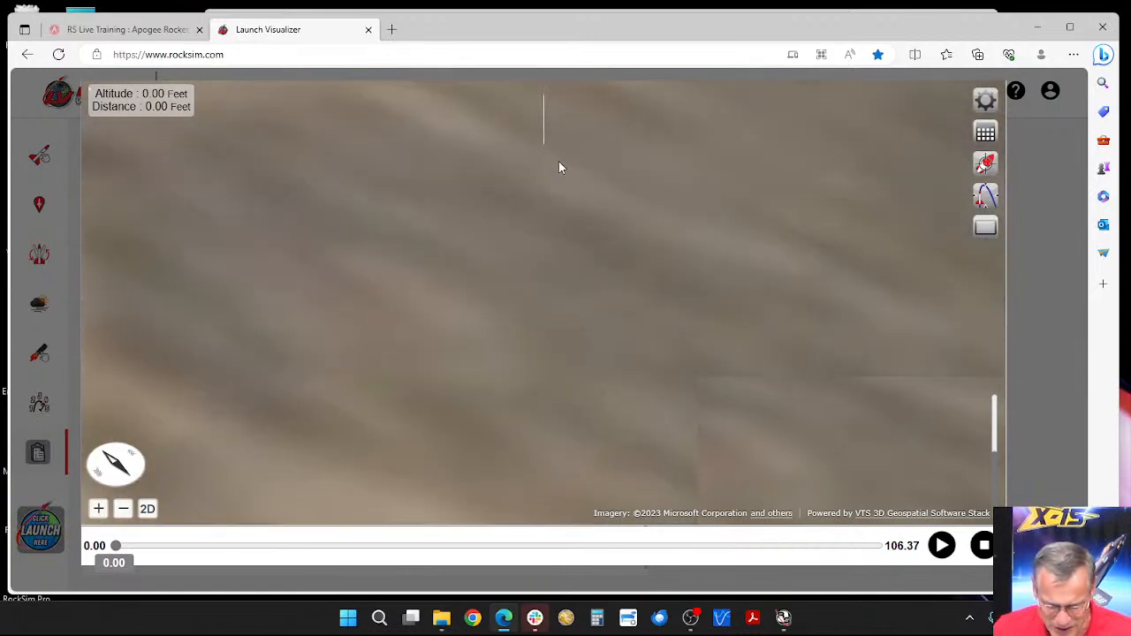
{"action": "left_click", "coordinate": [984, 545]}
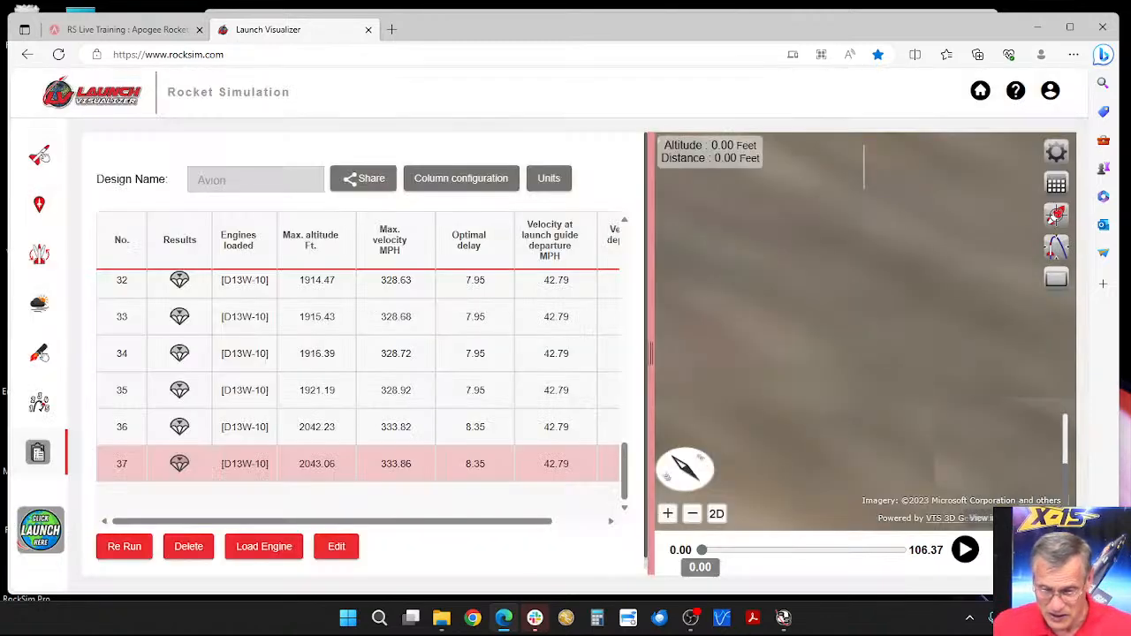
Step: Select the Apogee-Apprentice rocket from the user designs as the design to simulate
{"action": "left_click", "coordinate": [40, 204]}
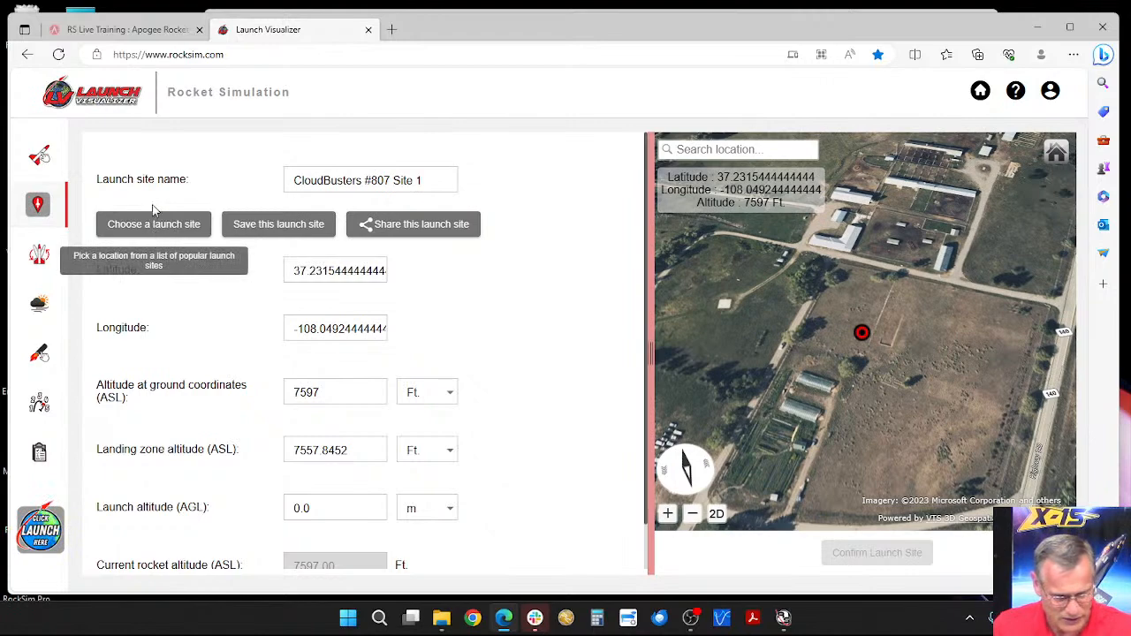
{"action": "left_click", "coordinate": [39, 157]}
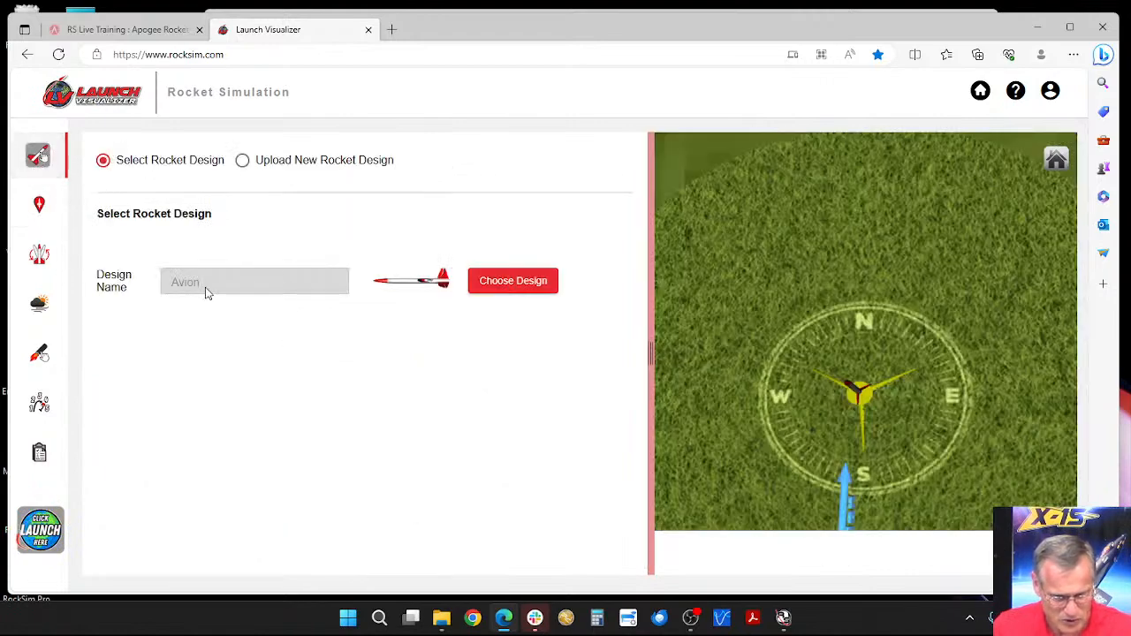
{"action": "left_click", "coordinate": [509, 281]}
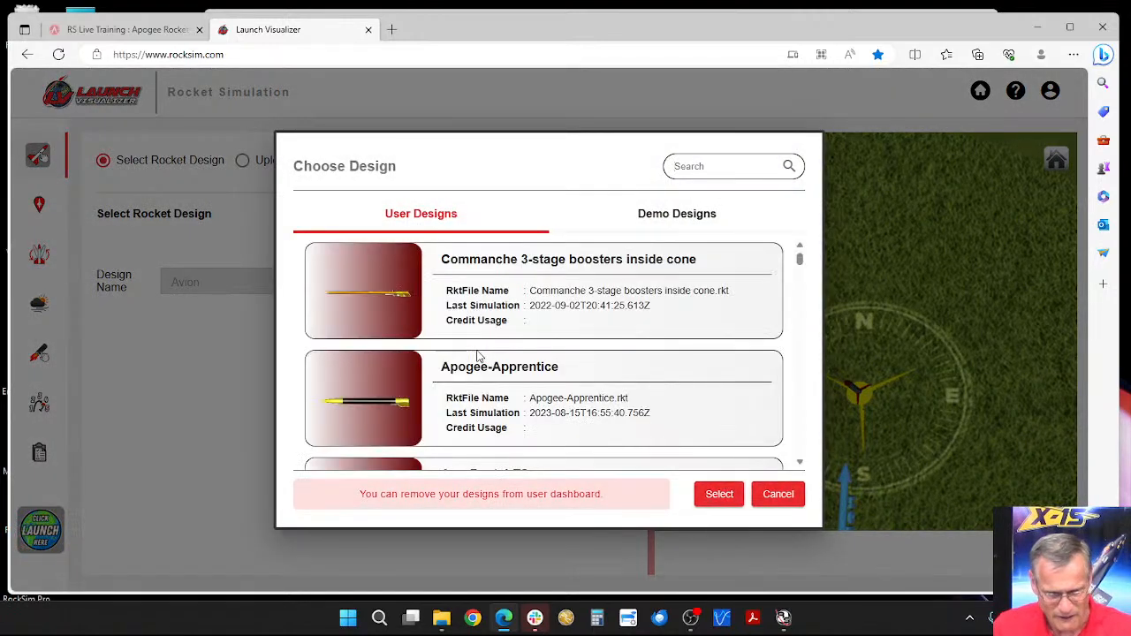
{"action": "scroll", "coordinate": [434, 366], "scroll_direction": "down", "scroll_amount": 1}
{"action": "left_click", "coordinate": [399, 378]}
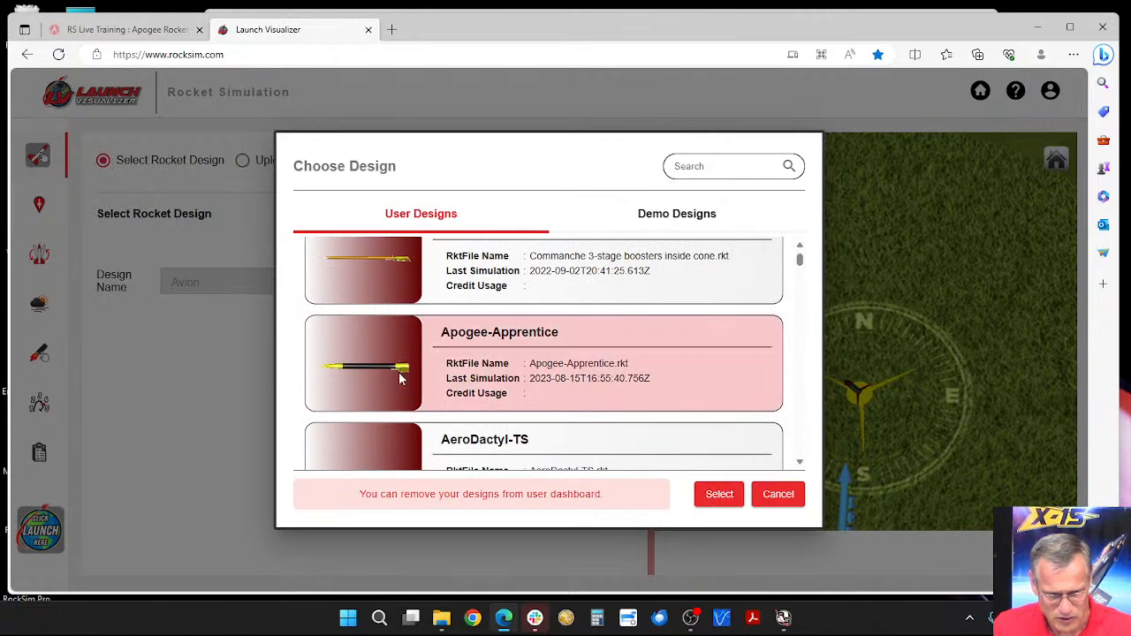
{"action": "left_click", "coordinate": [719, 494]}
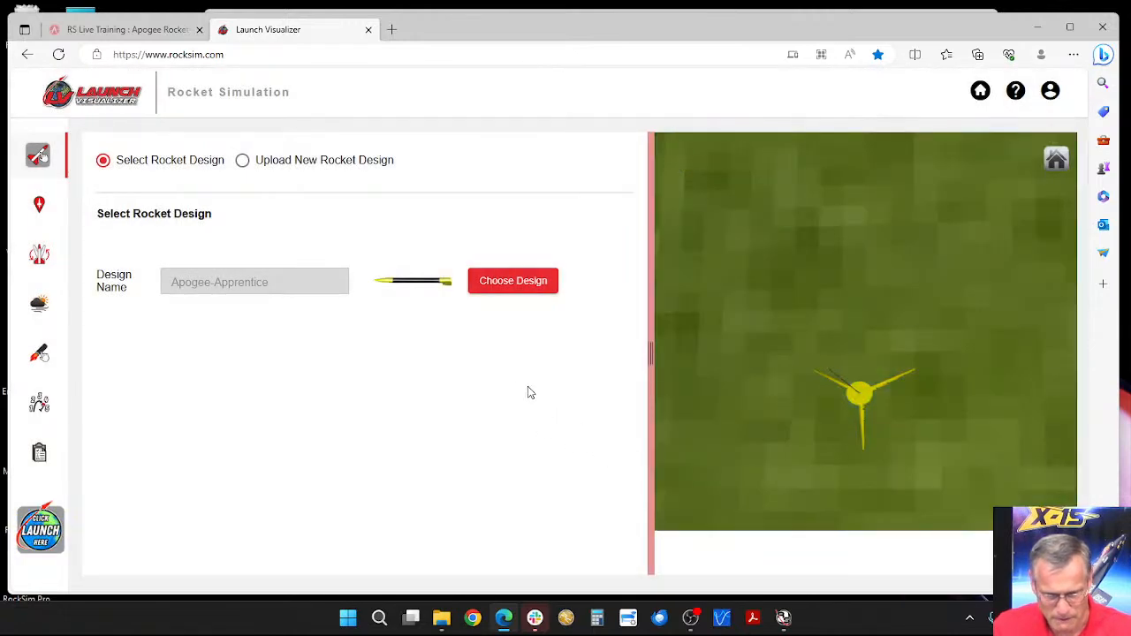
Step: Load the Aerotech D24T engine with a 7-second ejection delay into the rocket's 18 mm engine mount
{"action": "left_click", "coordinate": [52, 528]}
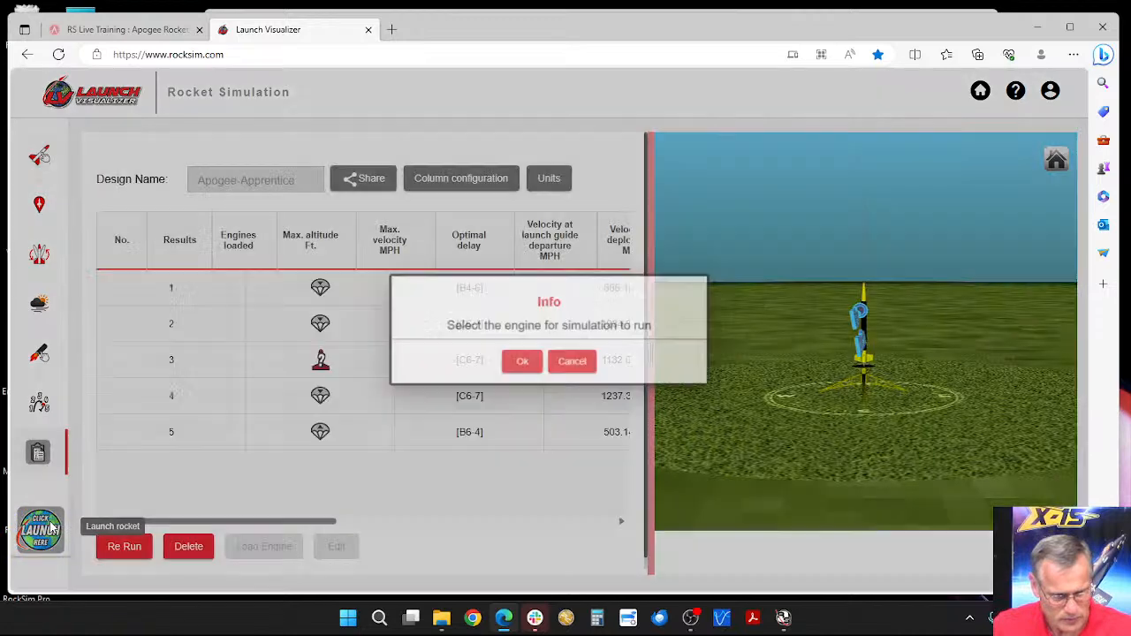
{"action": "left_click", "coordinate": [519, 364]}
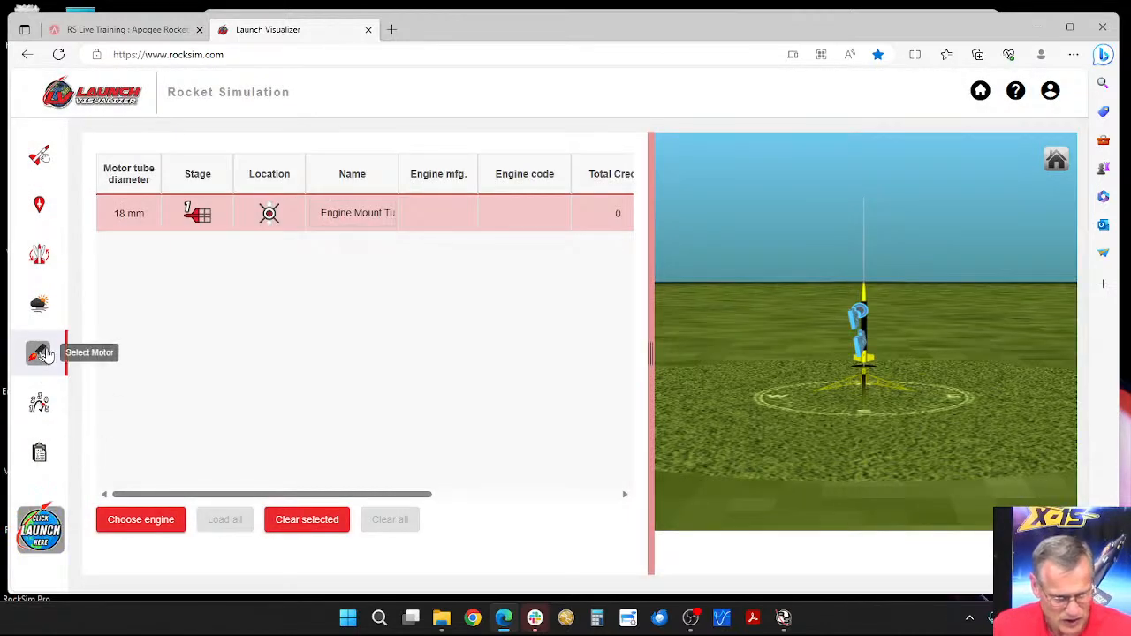
{"action": "left_click", "coordinate": [140, 519]}
{"action": "left_click", "coordinate": [440, 362]}
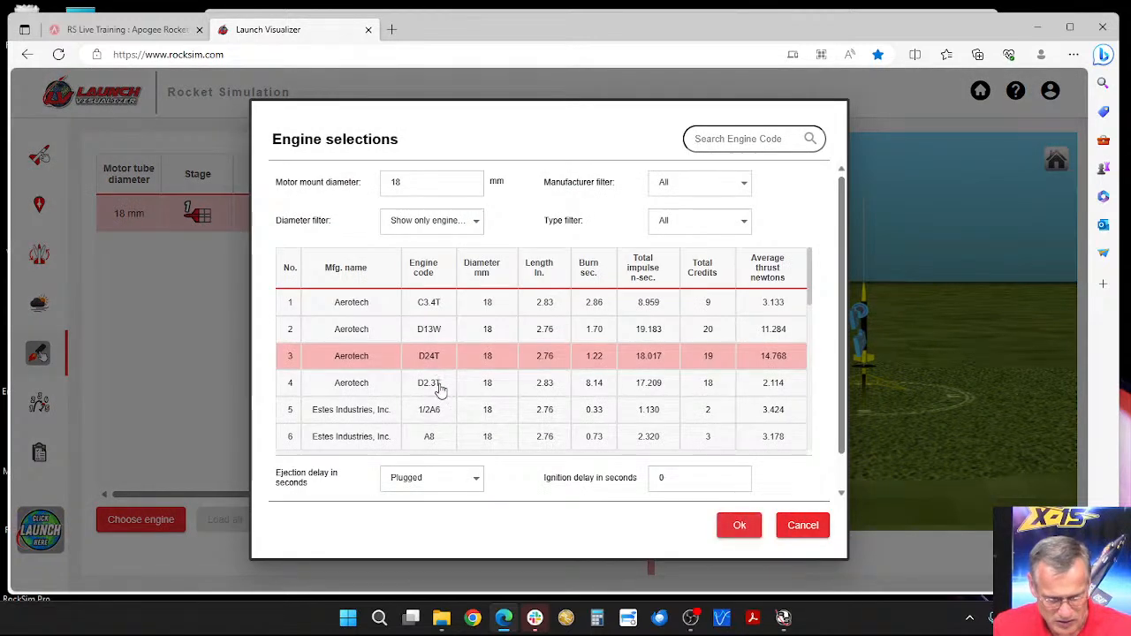
{"action": "left_click", "coordinate": [466, 484]}
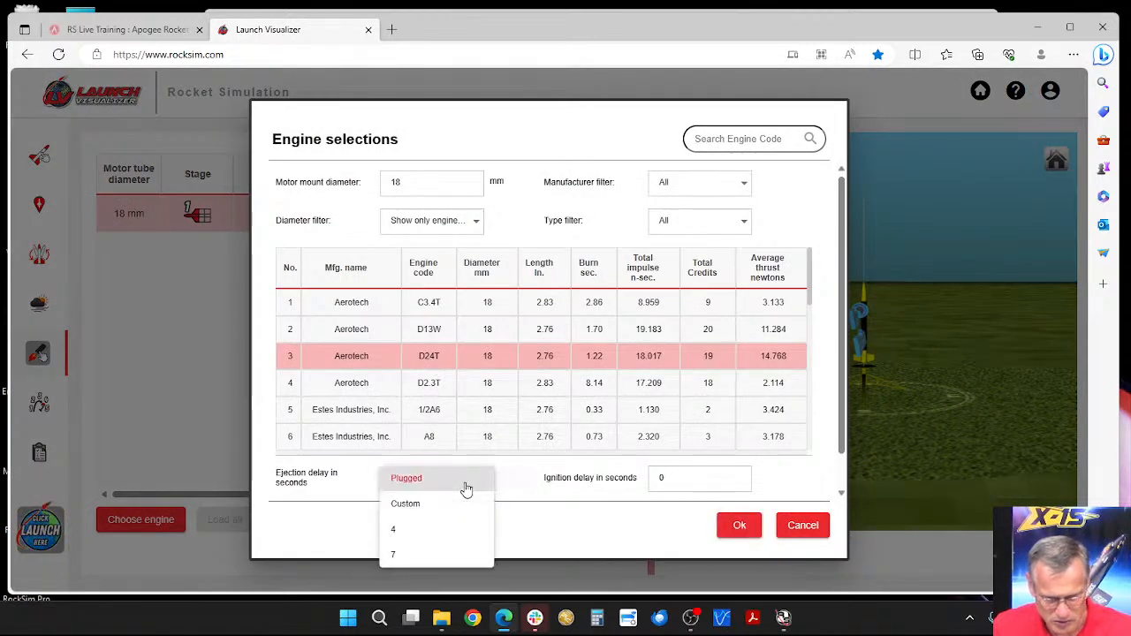
{"action": "left_click", "coordinate": [412, 555]}
{"action": "left_click", "coordinate": [741, 526]}
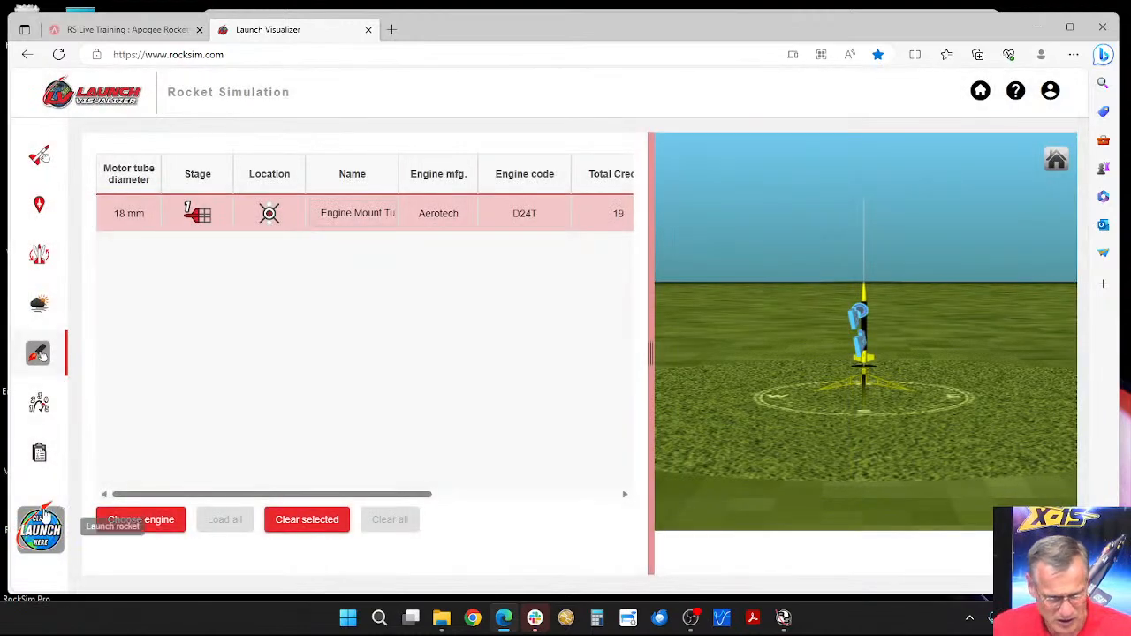
Step: Simulate the Apogee-Apprentice flight without comments, play back the ascent and return to the results table with playback stopped
{"action": "left_click", "coordinate": [40, 530]}
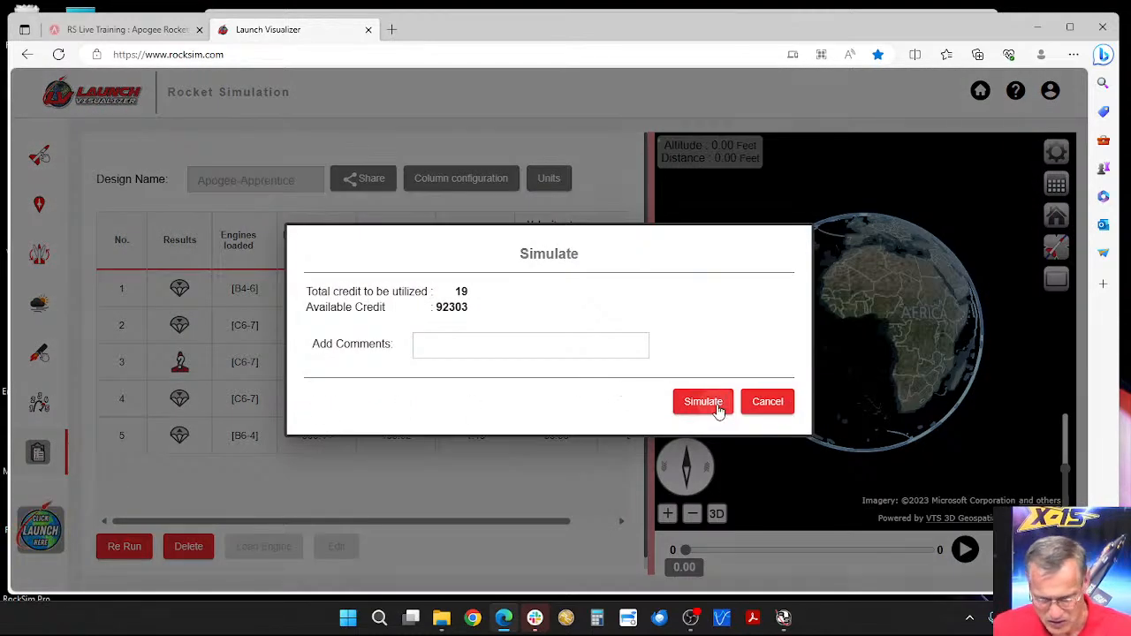
{"action": "left_click", "coordinate": [712, 403]}
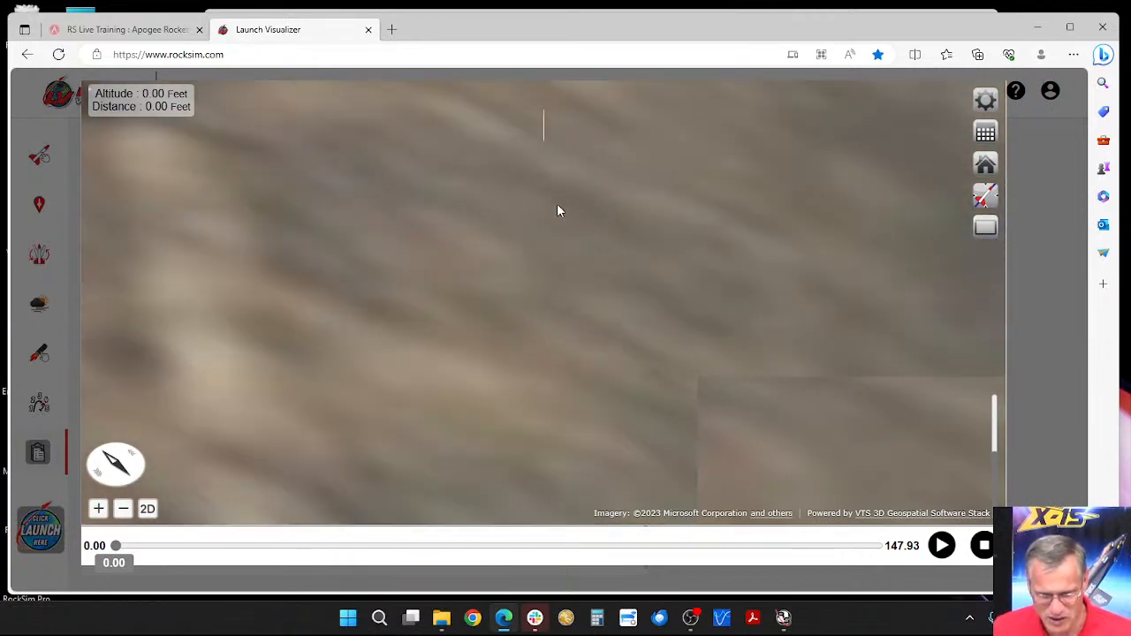
{"action": "left_click", "coordinate": [941, 547]}
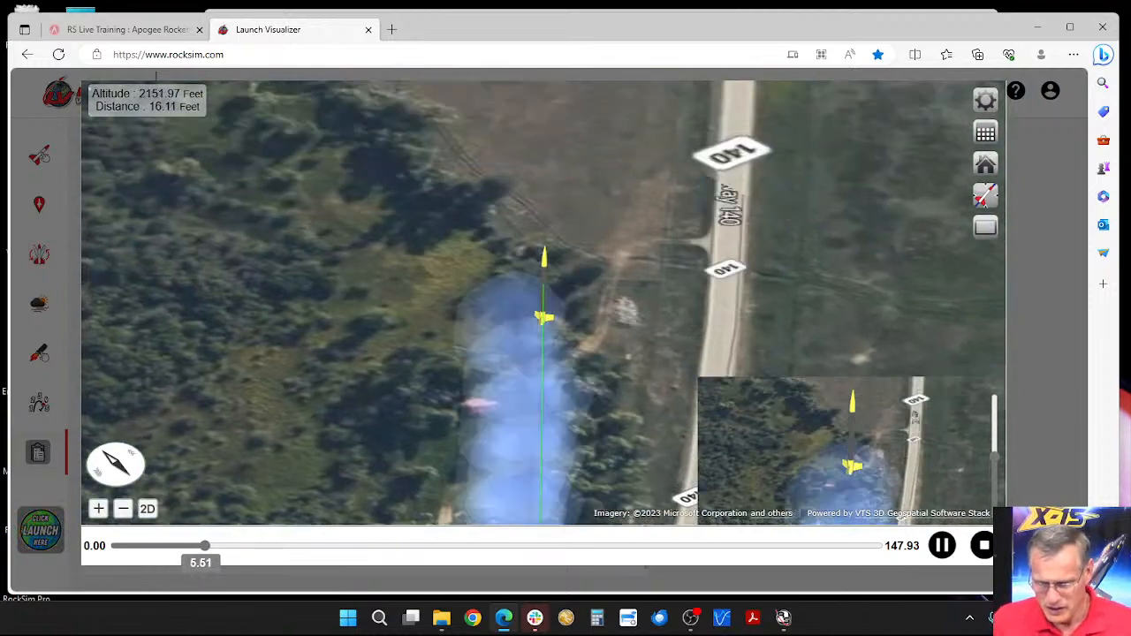
{"action": "left_click", "coordinate": [1024, 545]}
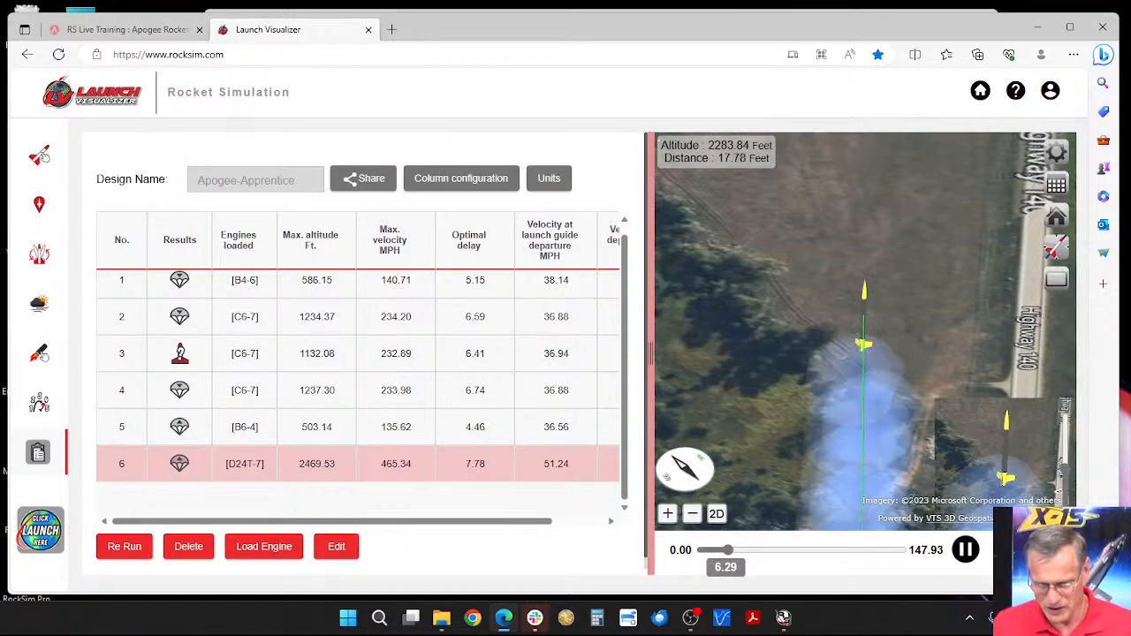
{"action": "left_click", "coordinate": [997, 549]}
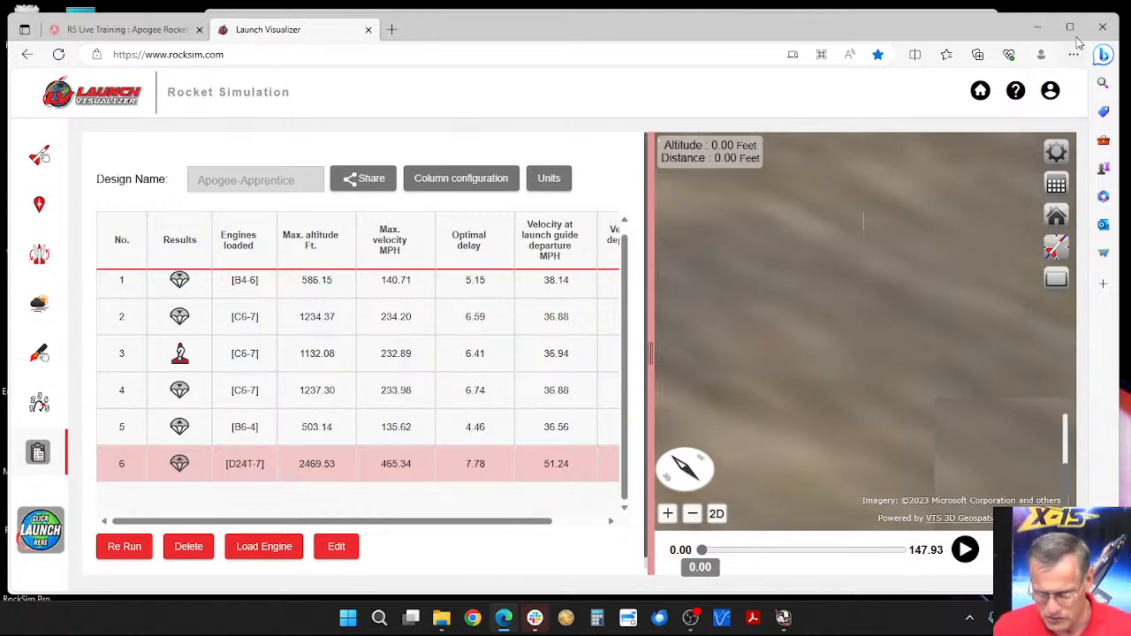
Step: Minimize the browser, cancel launching a second OBS instance and switch to RockSim
{"action": "left_click", "coordinate": [1039, 29]}
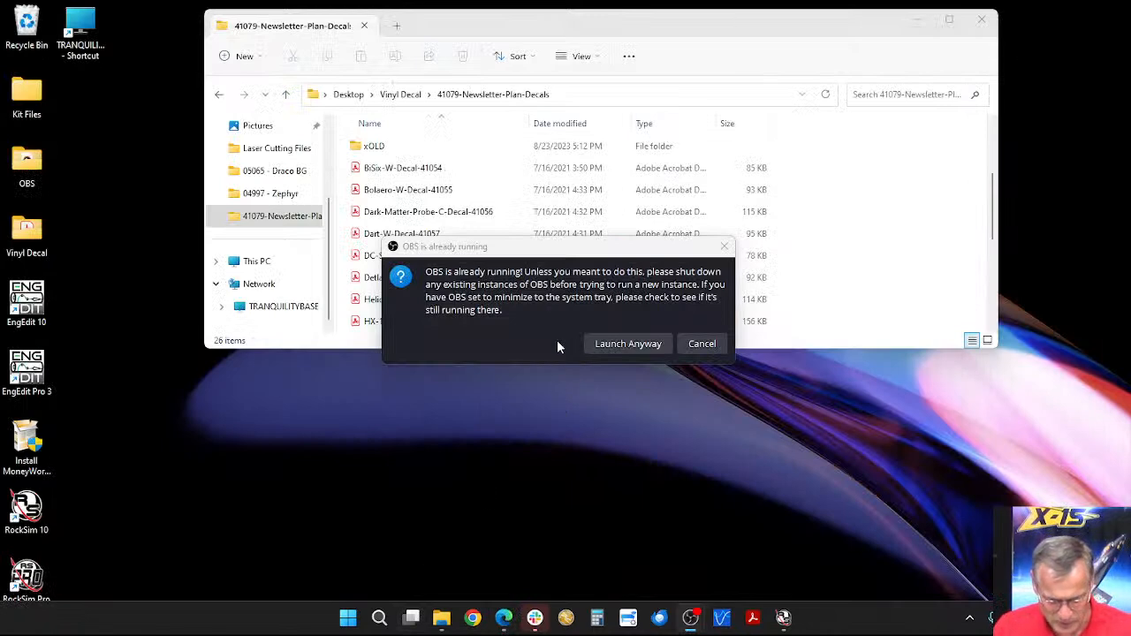
{"action": "left_click", "coordinate": [692, 346]}
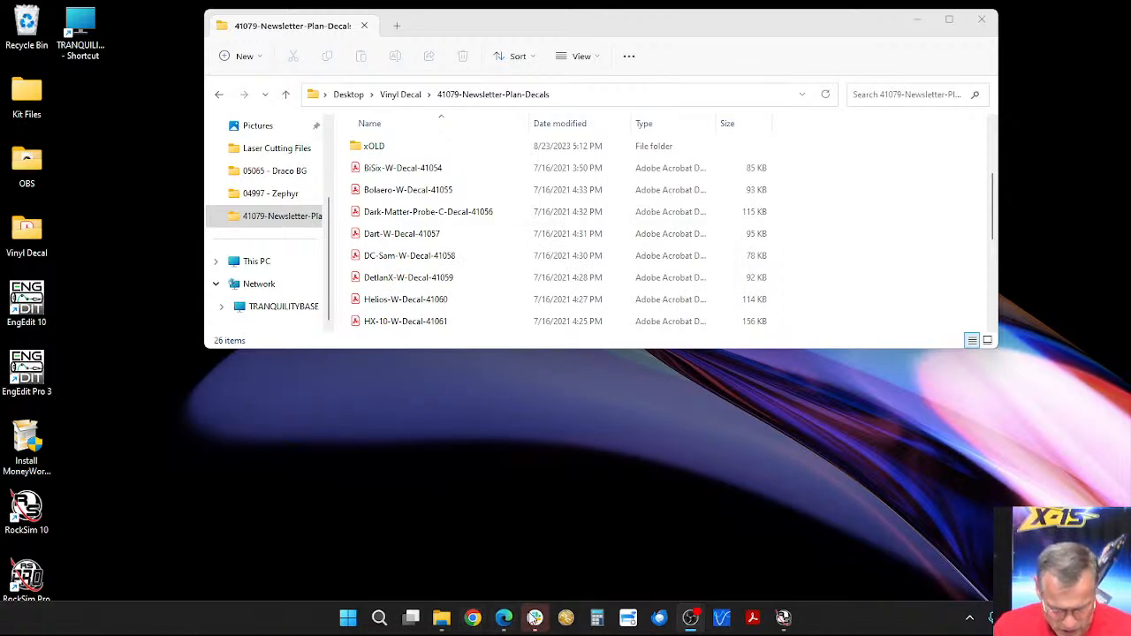
{"action": "left_click", "coordinate": [783, 621]}
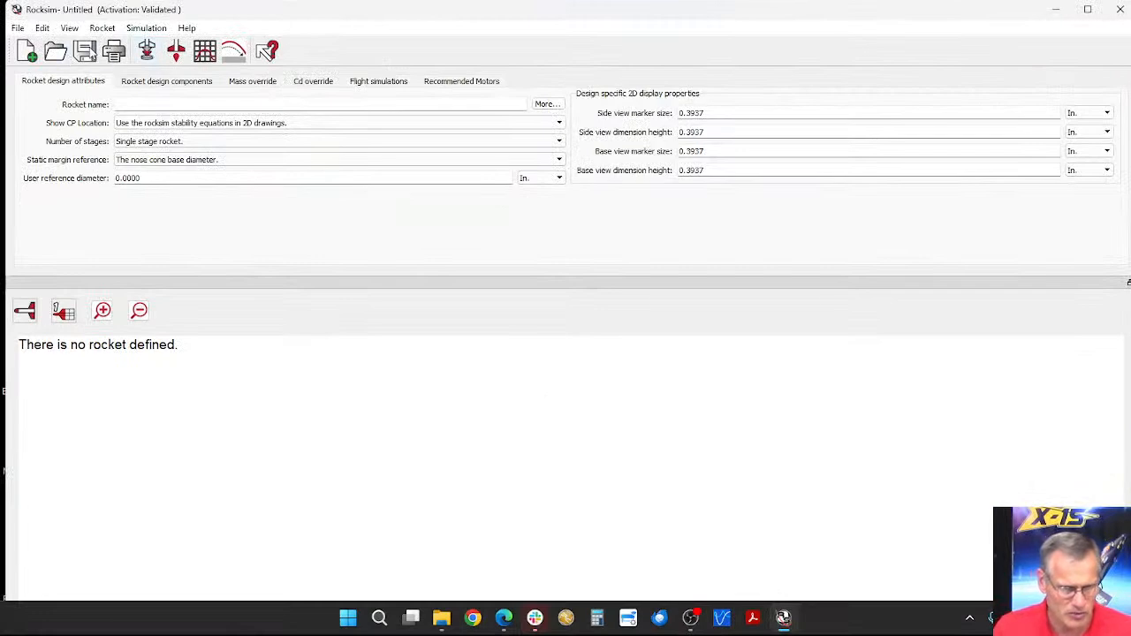
Step: Start opening a rocket design file and enlarge the file selection dialog
{"action": "left_click", "coordinate": [57, 55]}
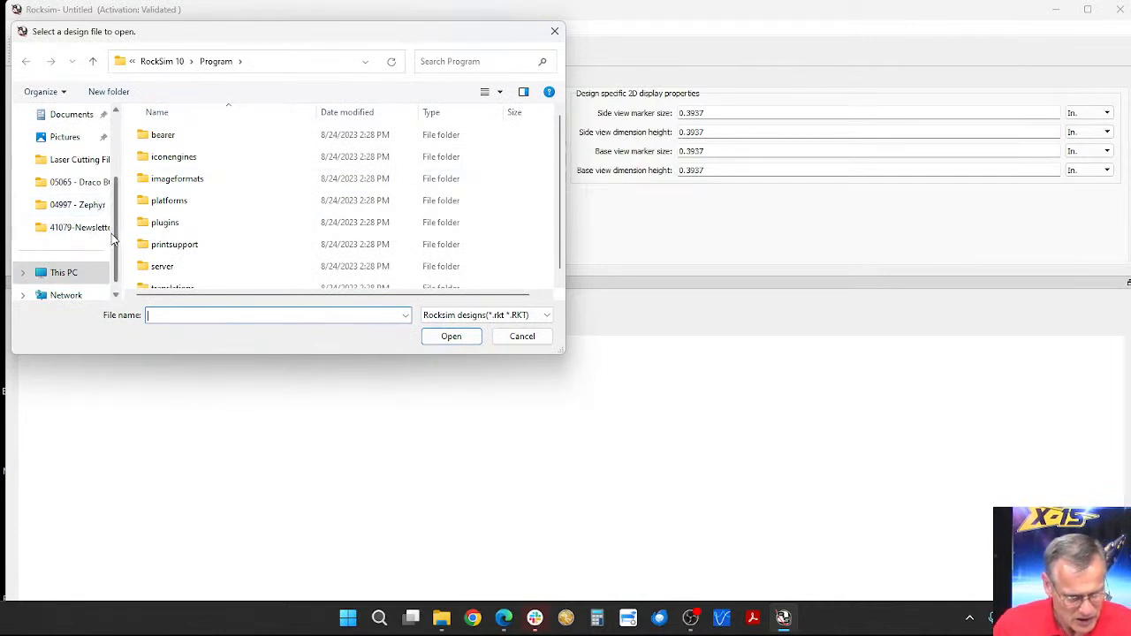
{"action": "left_click_drag", "start_coordinate": [117, 237], "coordinate": [125, 181]}
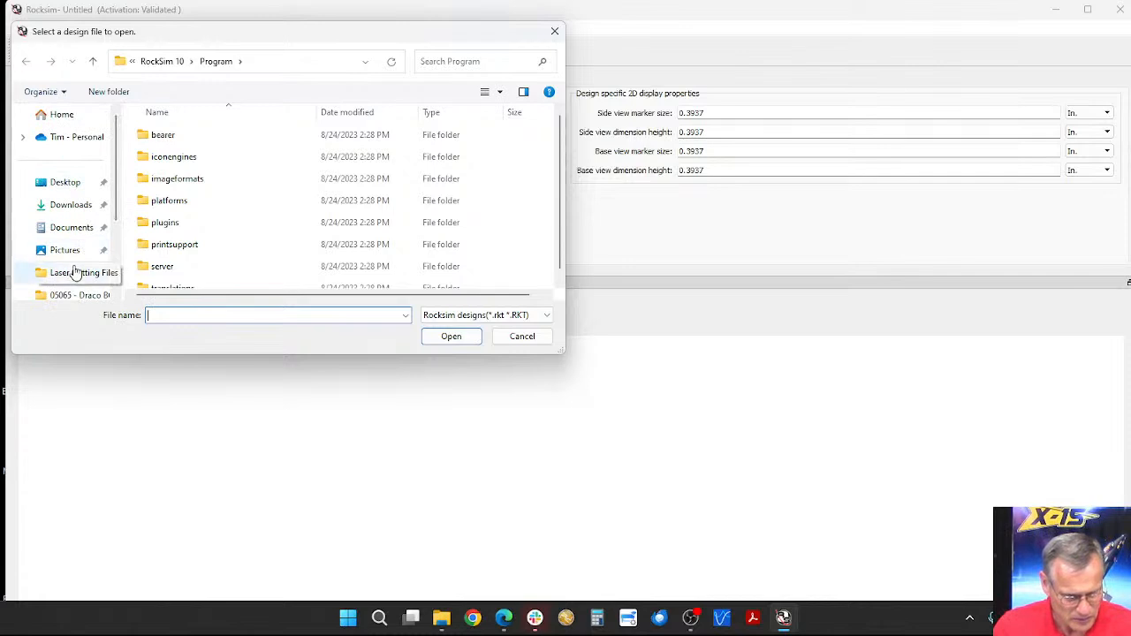
{"action": "mouse_move", "coordinate": [117, 197]}
{"action": "left_mouse_down"}
{"action": "mouse_move", "coordinate": [119, 271]}
{"action": "mouse_move", "coordinate": [106, 203]}
{"action": "left_mouse_up"}
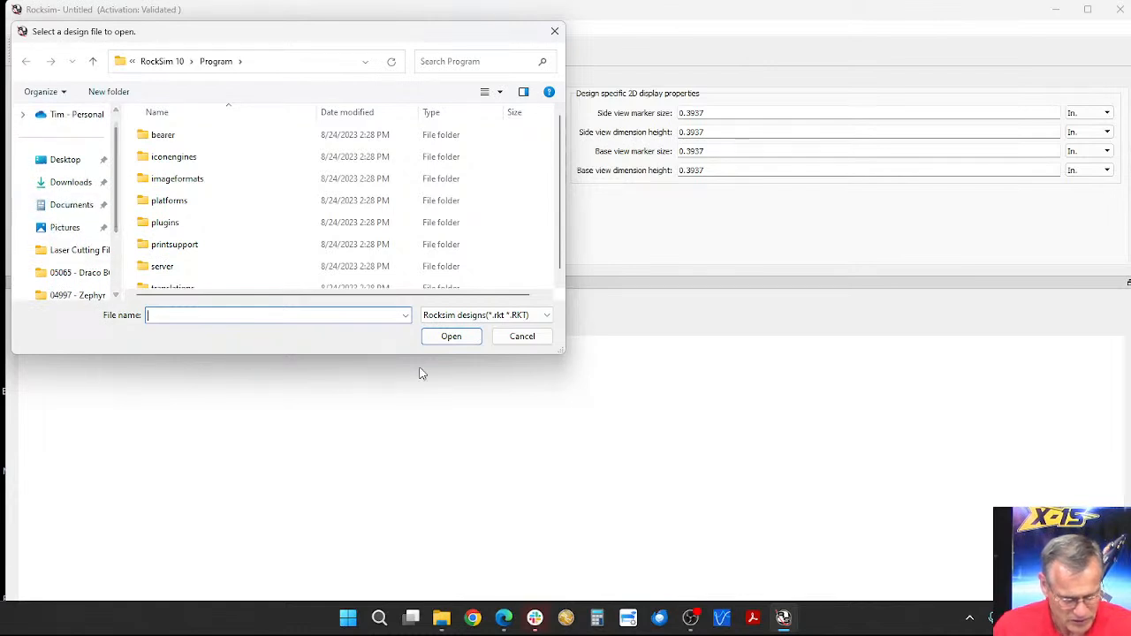
{"action": "left_click_drag", "start_coordinate": [563, 350], "coordinate": [774, 483]}
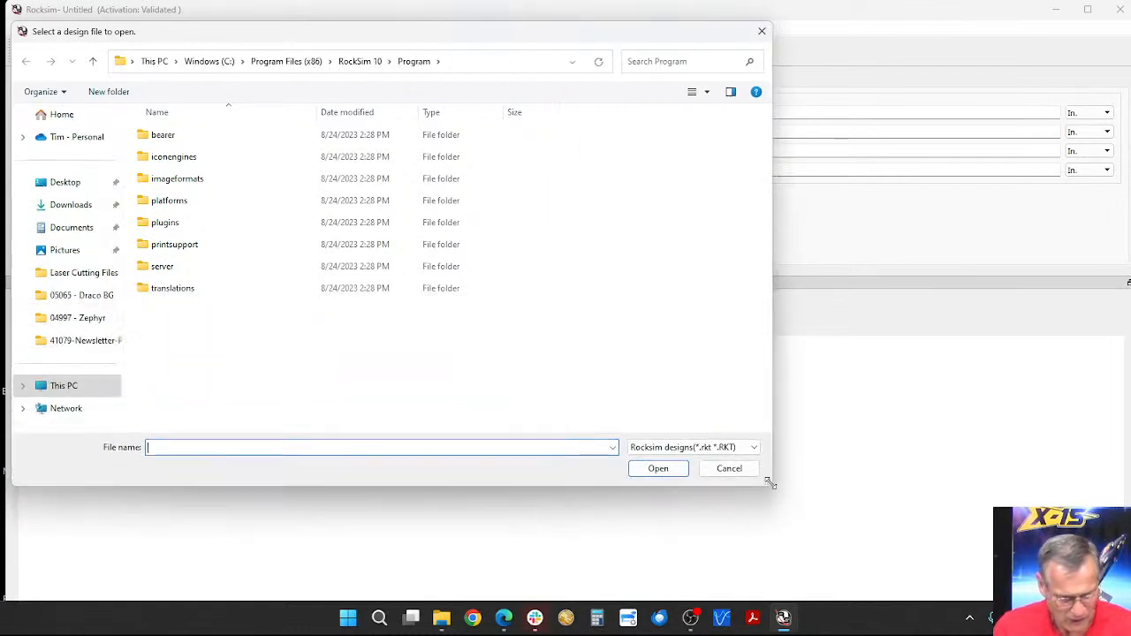
Step: Look in the Documents folder for rocket design files
{"action": "left_click", "coordinate": [59, 116]}
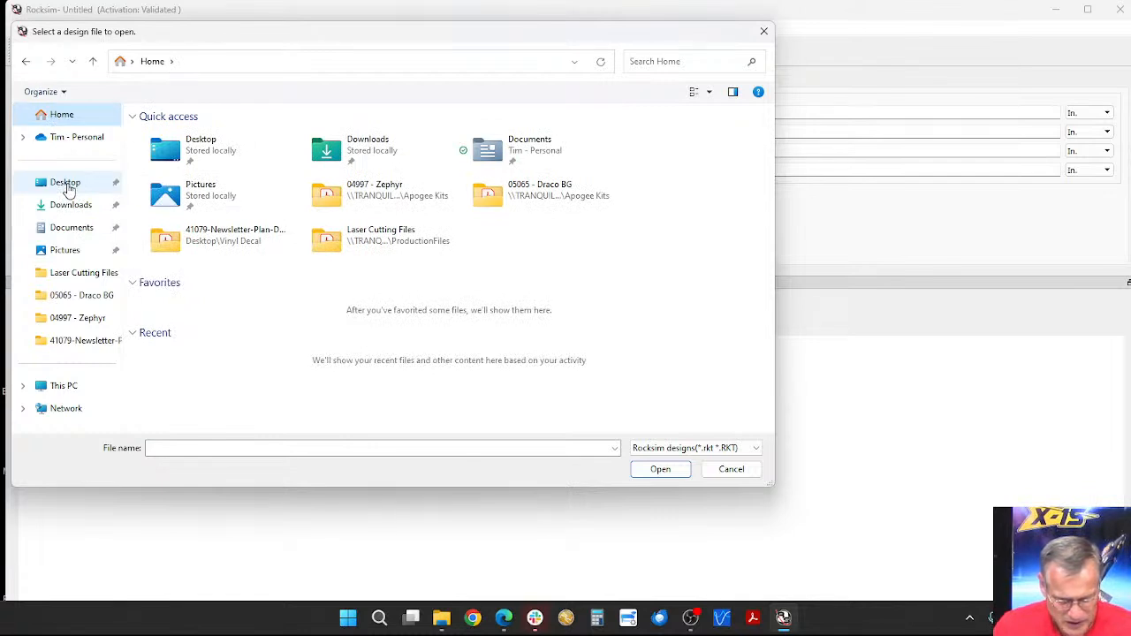
{"action": "left_click", "coordinate": [512, 157]}
{"action": "double_click", "coordinate": [512, 157]}
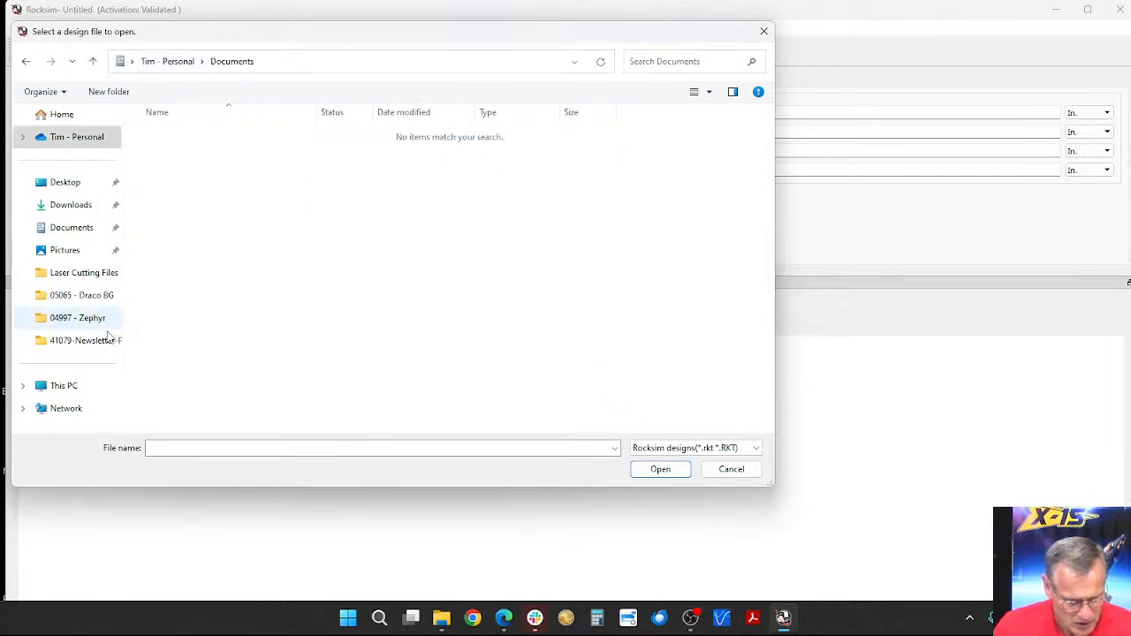
Step: Browse to the Apogee Components designs folder inside RockSim 10 under Program Files (x86) on drive C
{"action": "left_click", "coordinate": [24, 386]}
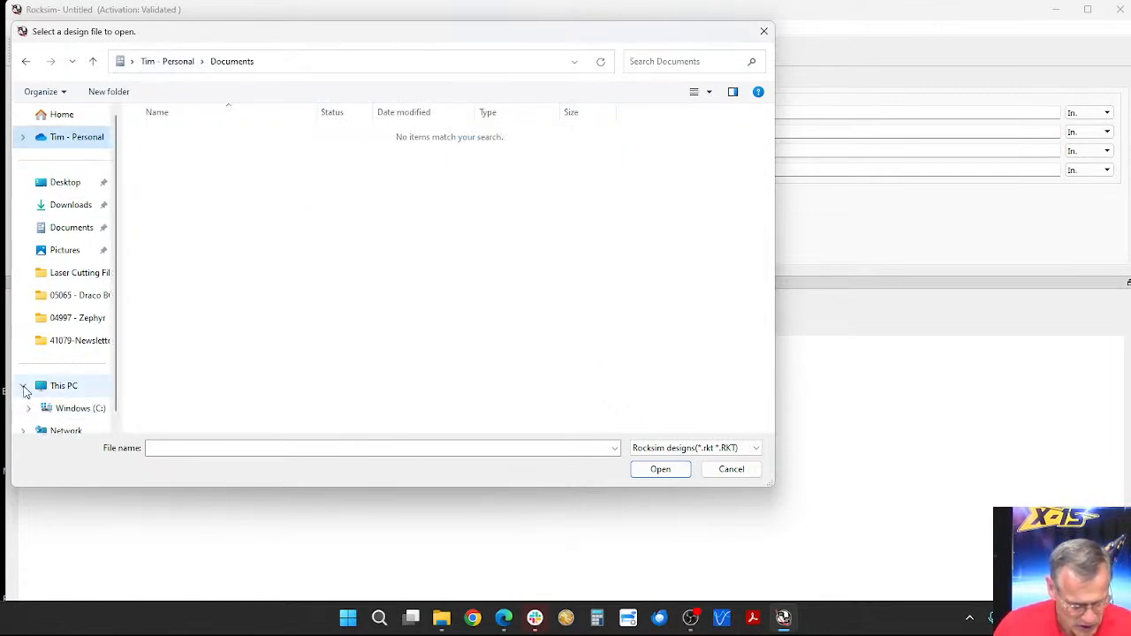
{"action": "left_click", "coordinate": [69, 384]}
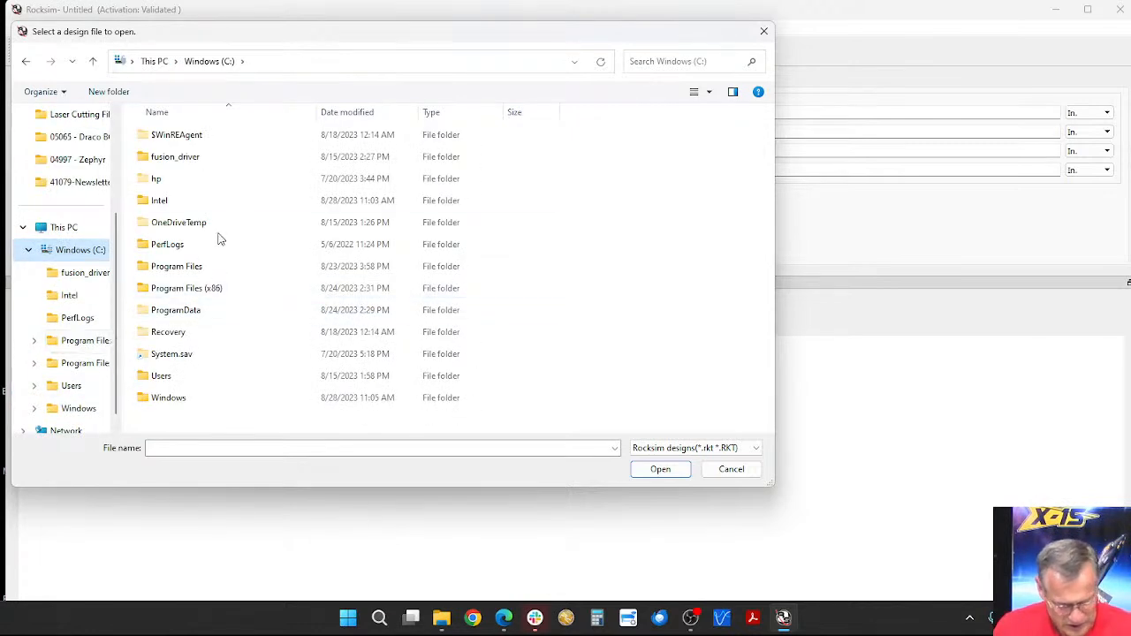
{"action": "double_click", "coordinate": [187, 292]}
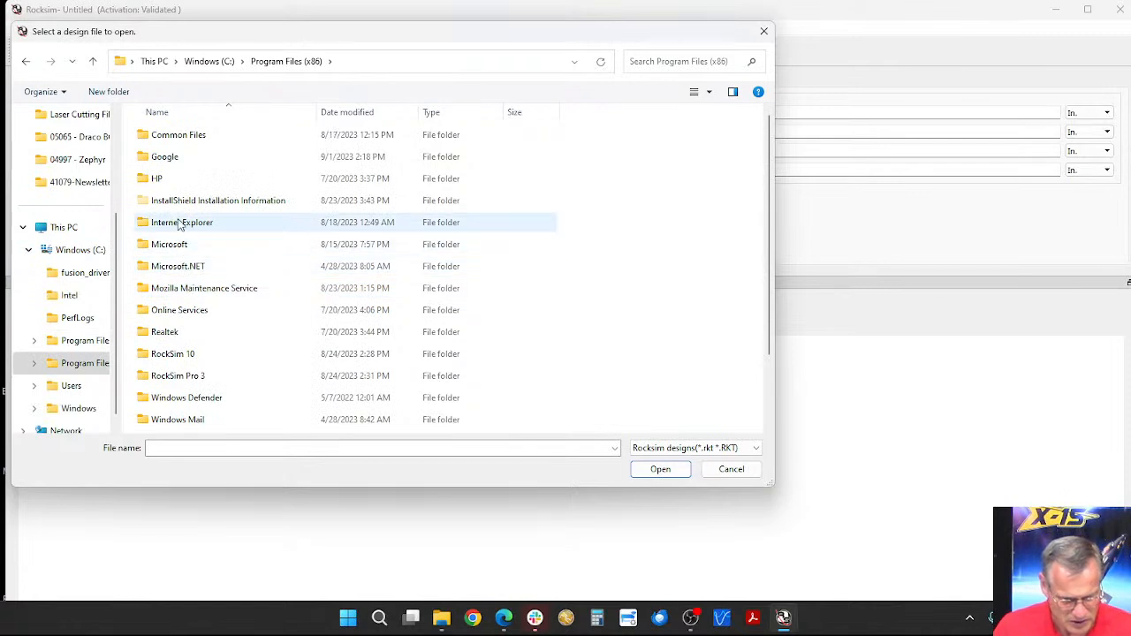
{"action": "double_click", "coordinate": [168, 358]}
{"action": "double_click", "coordinate": [176, 204]}
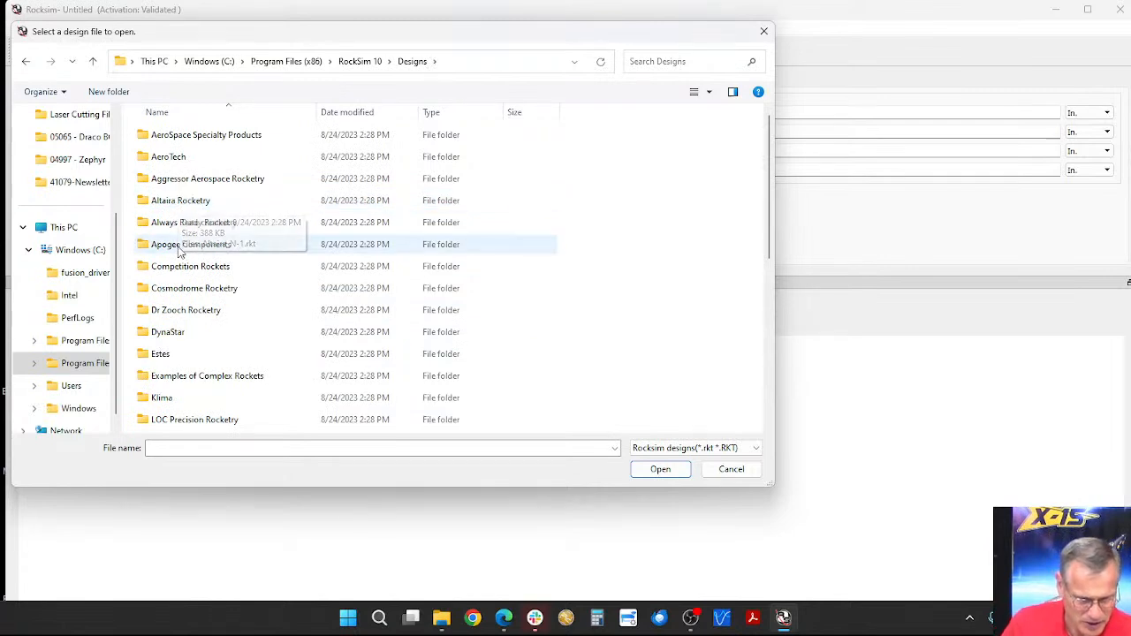
{"action": "double_click", "coordinate": [184, 244]}
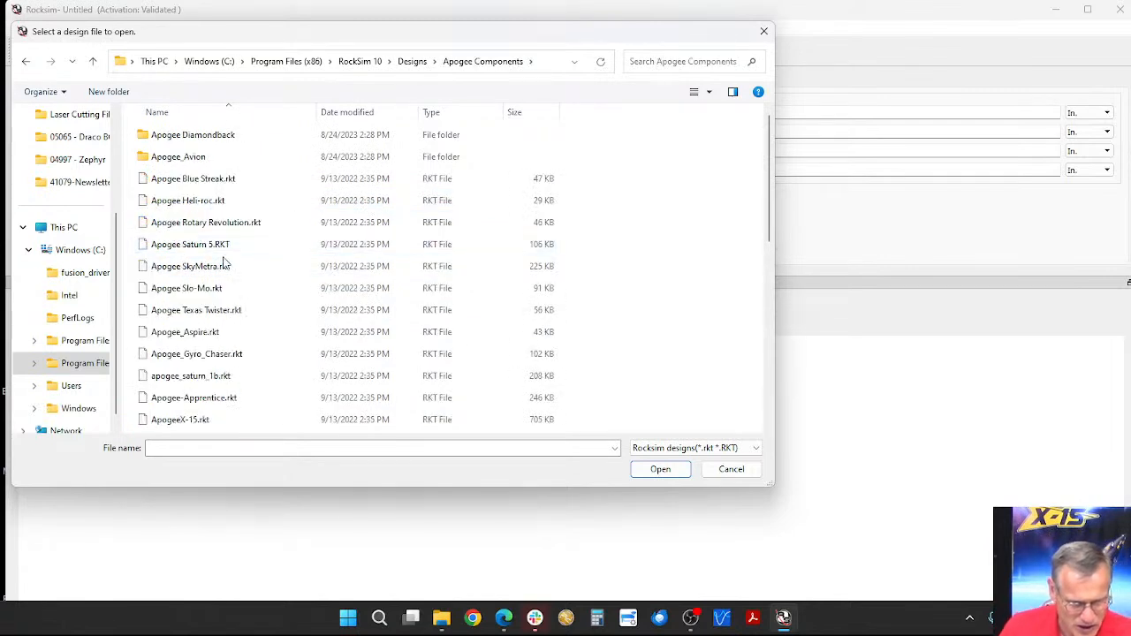
Step: Open the Zephyr.rkt design from the Apogee Components folder
{"action": "scroll", "coordinate": [217, 274], "scroll_direction": "down", "scroll_amount": 3}
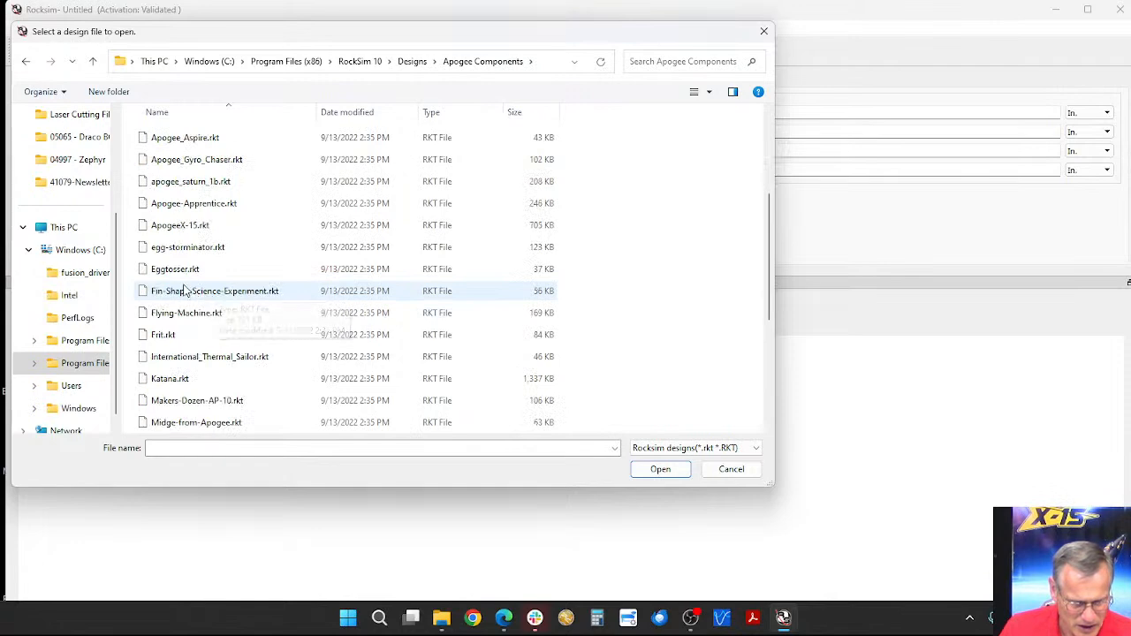
{"action": "scroll", "coordinate": [175, 297], "scroll_direction": "down", "scroll_amount": 3}
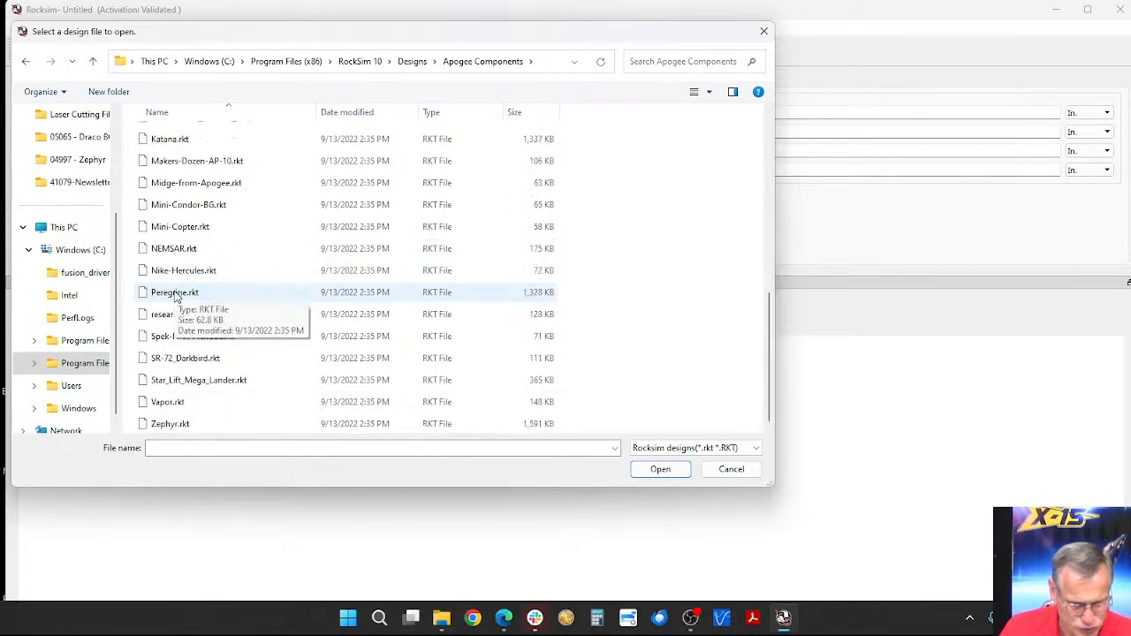
{"action": "left_click", "coordinate": [172, 426]}
{"action": "left_click", "coordinate": [661, 469]}
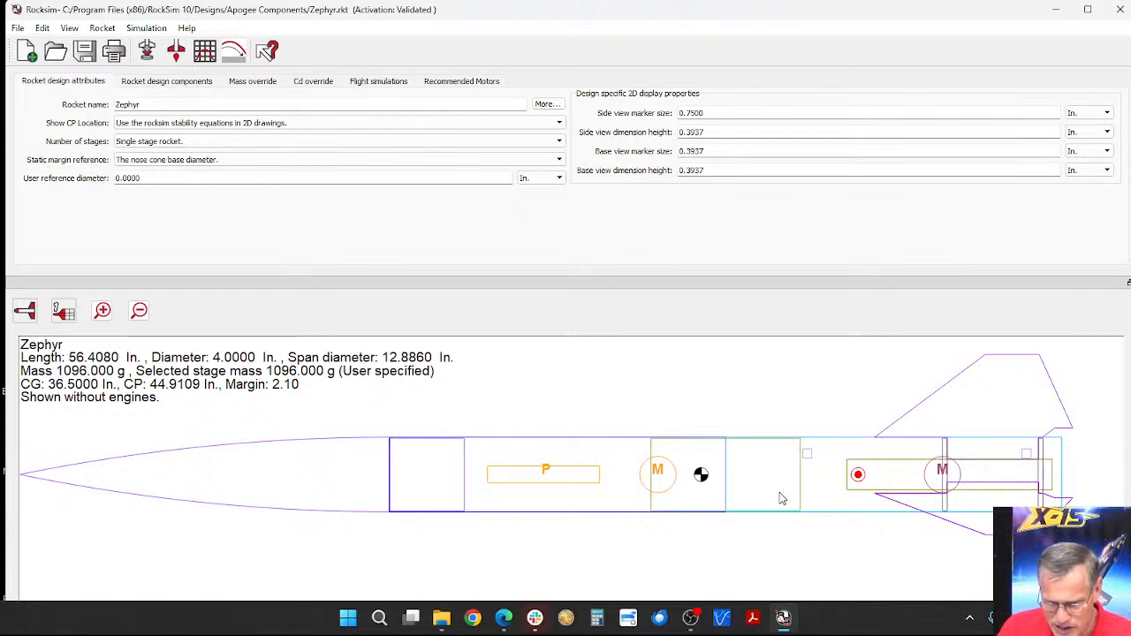
Step: Examine the Zephyr in the base and 3D views and return to the 2D side view
{"action": "left_click", "coordinate": [25, 316]}
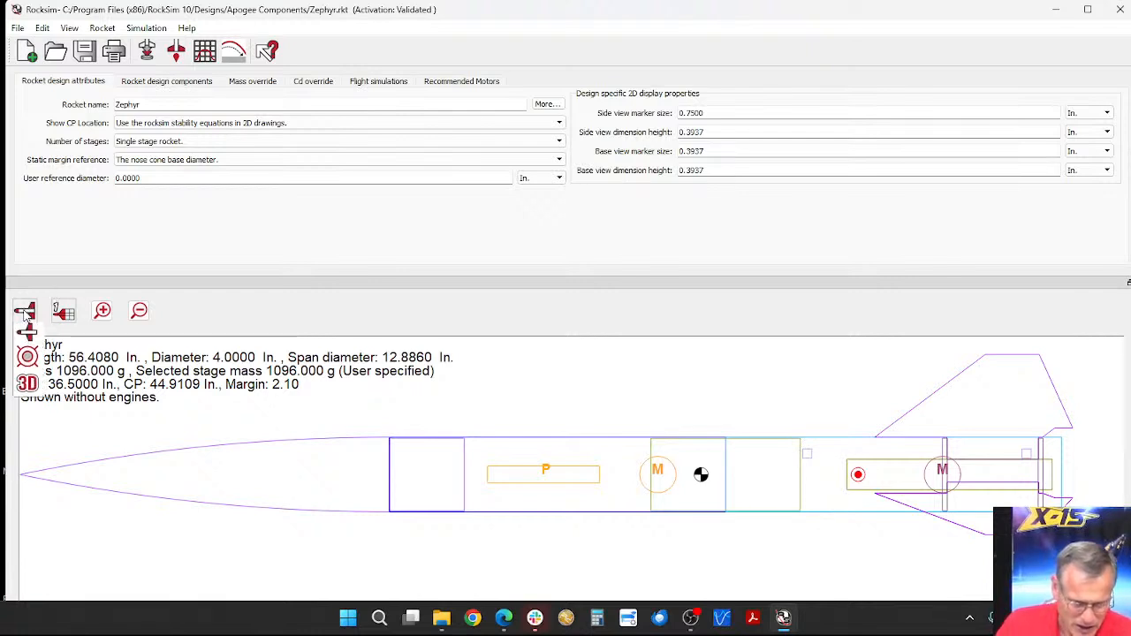
{"action": "left_click", "coordinate": [33, 361]}
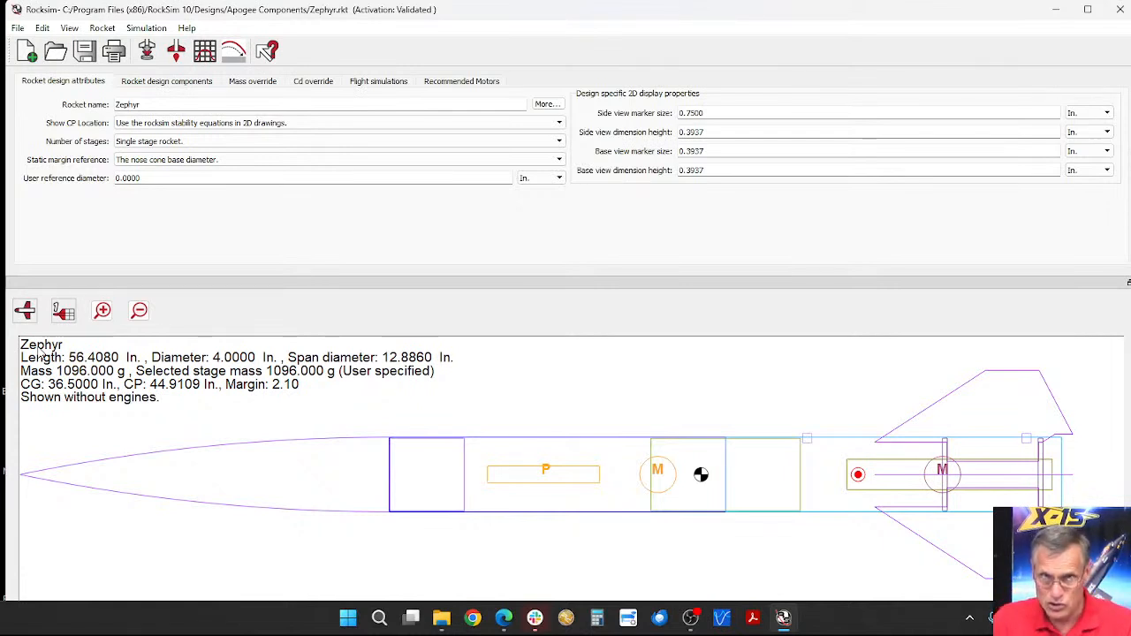
{"action": "left_click", "coordinate": [24, 317]}
{"action": "left_click", "coordinate": [32, 405]}
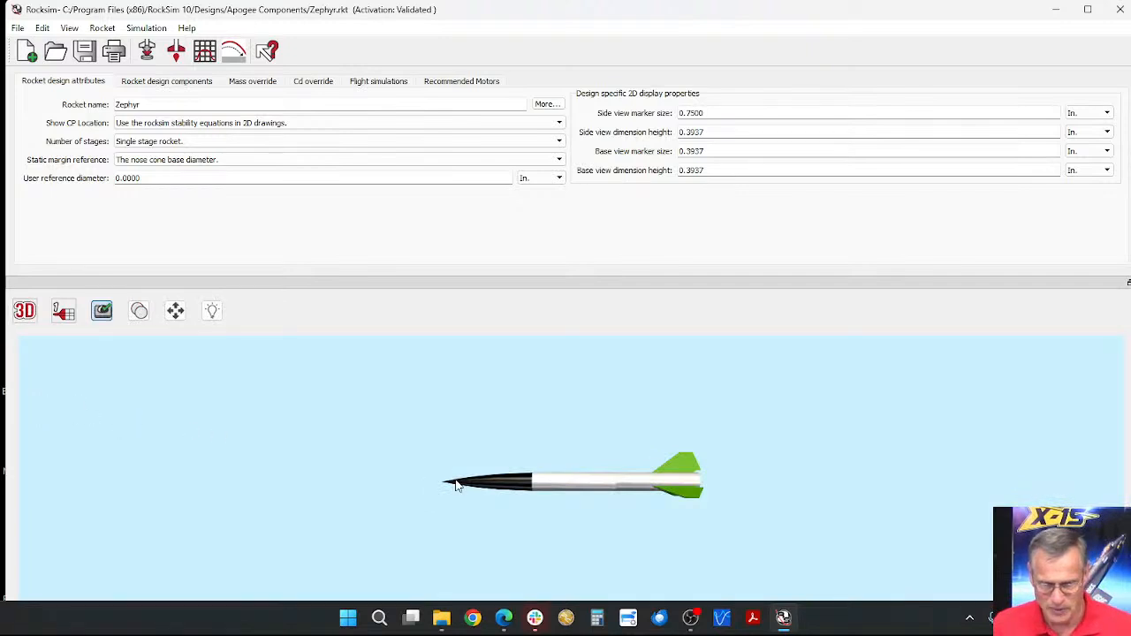
{"action": "scroll", "coordinate": [595, 465], "scroll_direction": "up", "scroll_amount": 3}
{"action": "scroll", "coordinate": [595, 466], "scroll_direction": "down", "scroll_amount": 1}
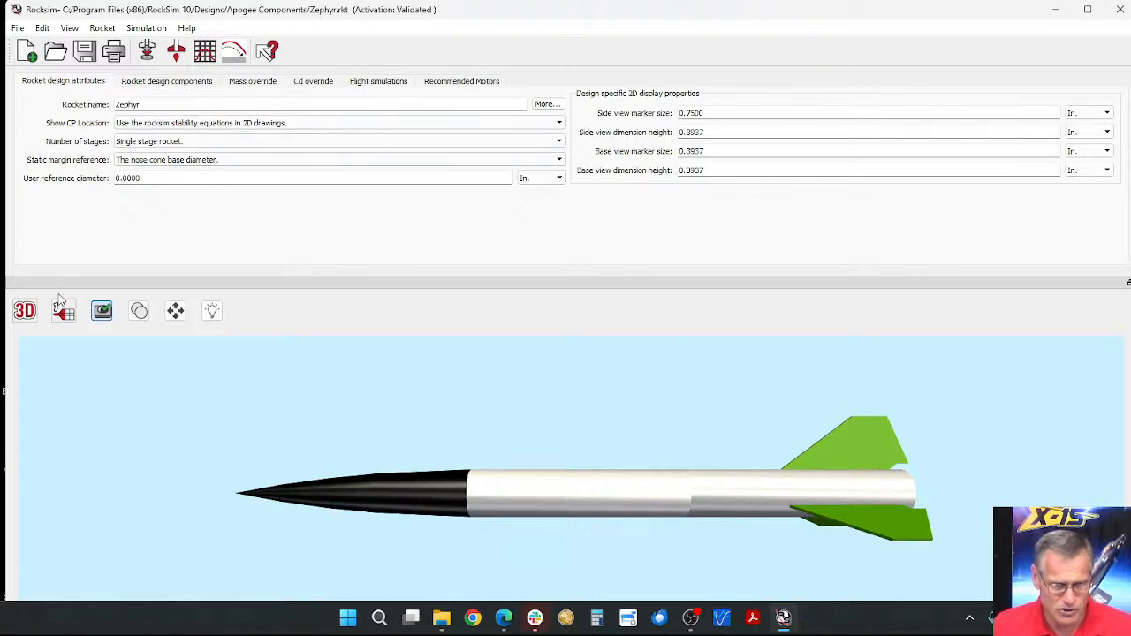
{"action": "left_click", "coordinate": [25, 311]}
{"action": "left_click", "coordinate": [29, 336]}
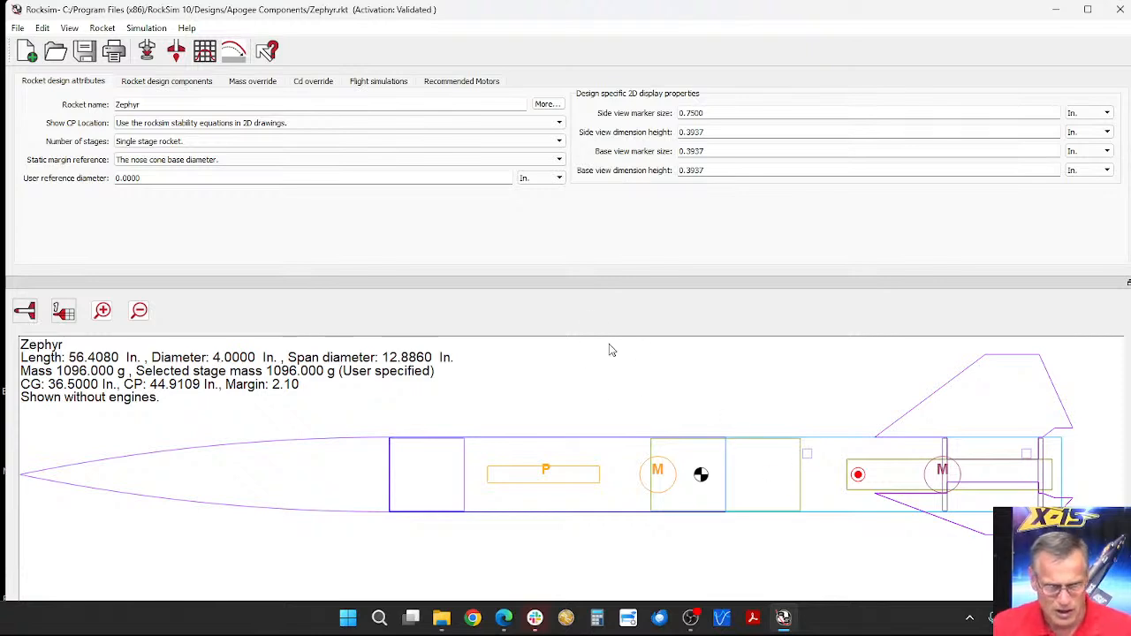
Step: Show the rocket's design components, locate the tube coupler in the drawing and select the aft body tube
{"action": "left_click", "coordinate": [177, 83]}
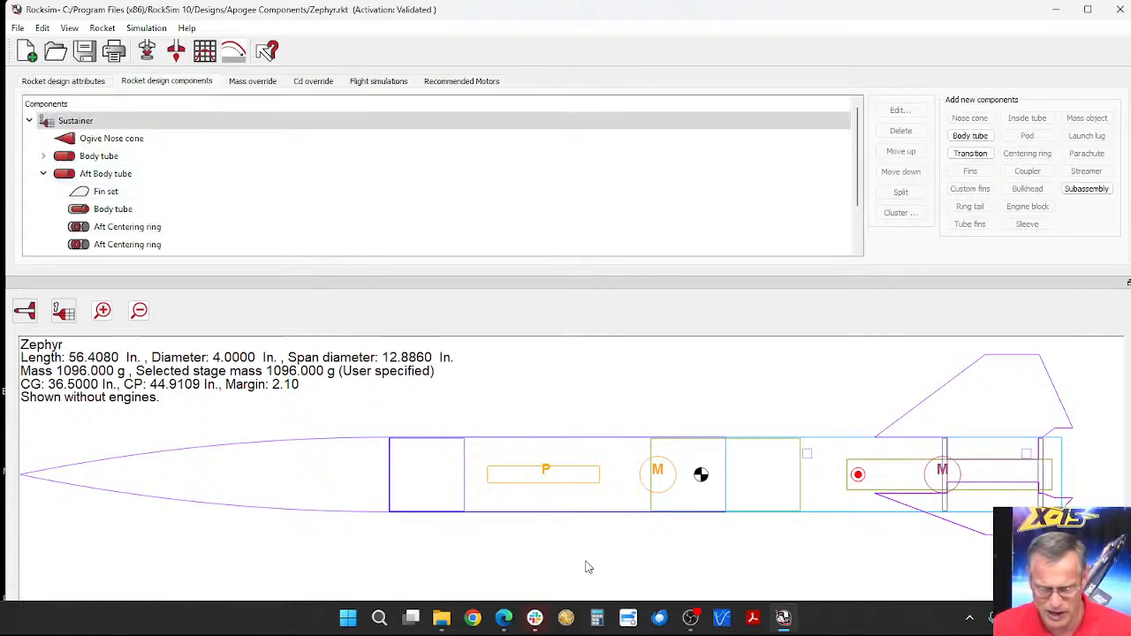
{"action": "left_click", "coordinate": [787, 473]}
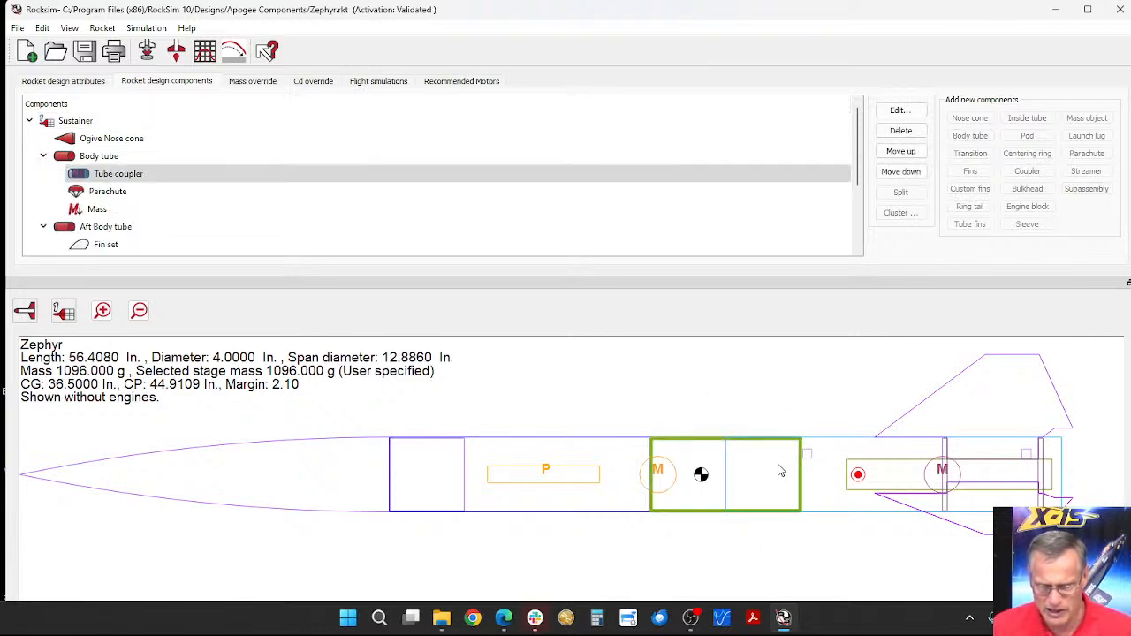
{"action": "left_click", "coordinate": [182, 175]}
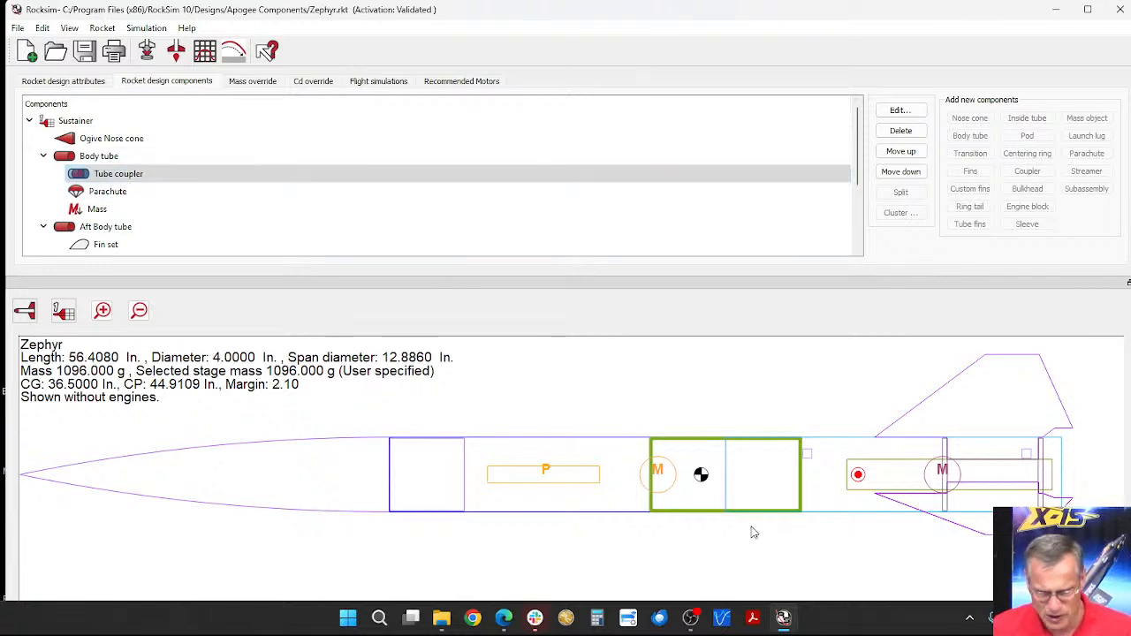
{"action": "left_click", "coordinate": [818, 482]}
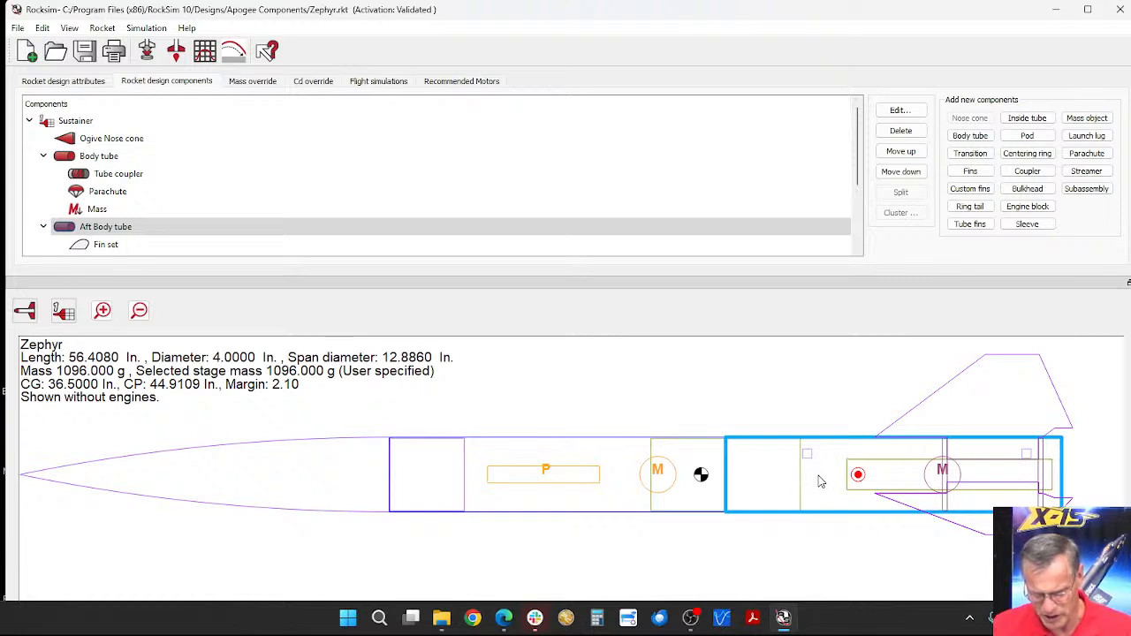
{"action": "left_click", "coordinate": [111, 228]}
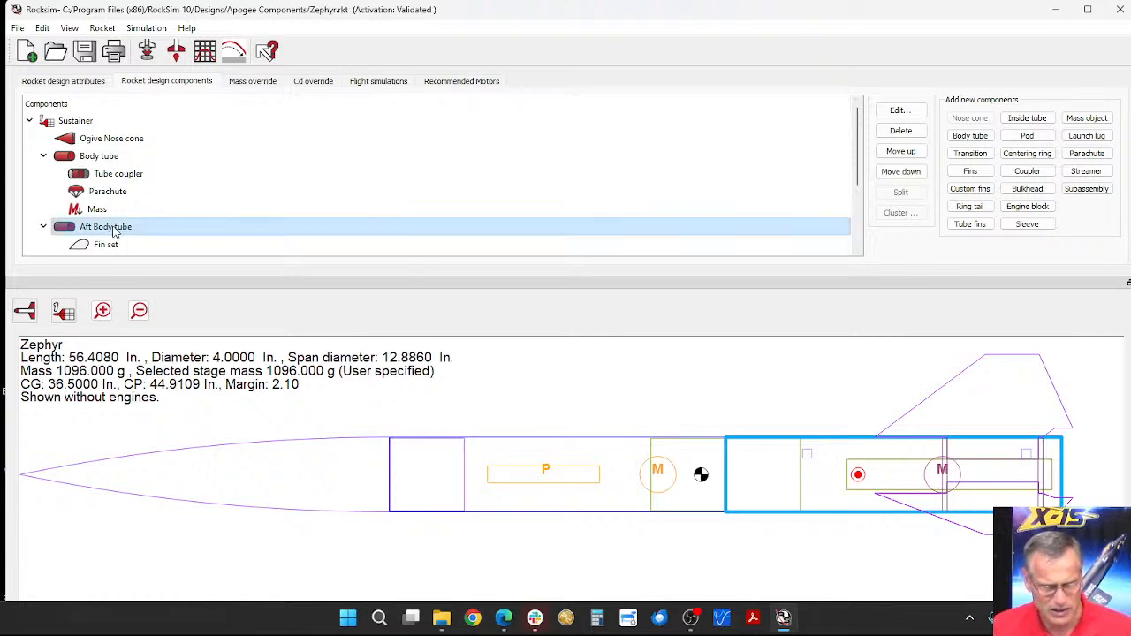
Step: Add a custom mass object to the aft body tube without using a database part, and enlarge its dialog
{"action": "left_click", "coordinate": [1086, 118]}
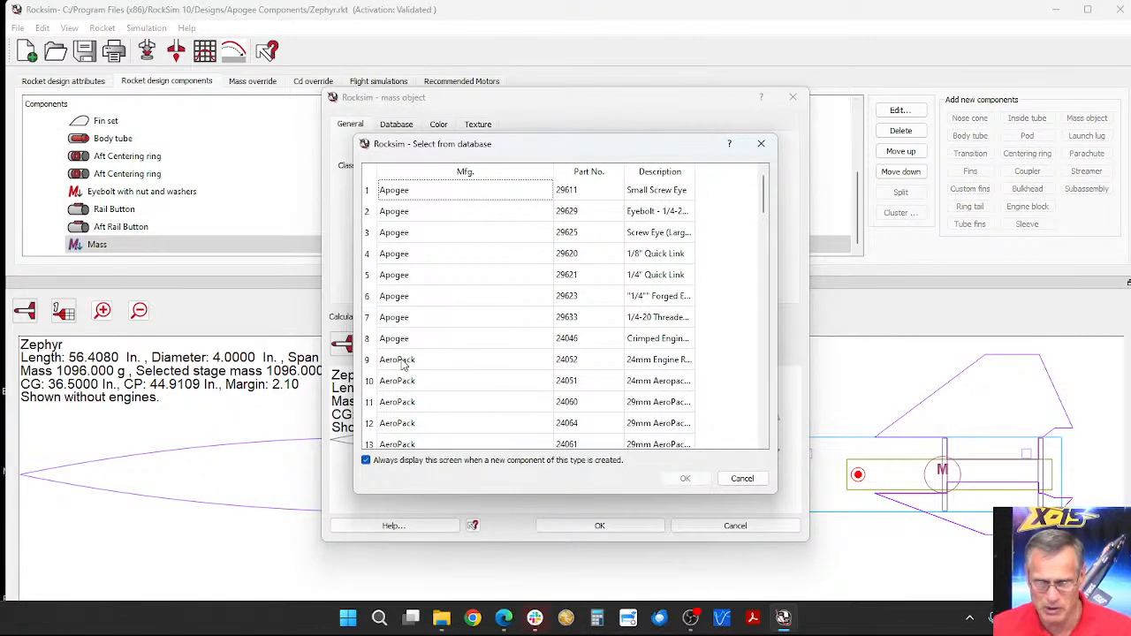
{"action": "left_click", "coordinate": [742, 479]}
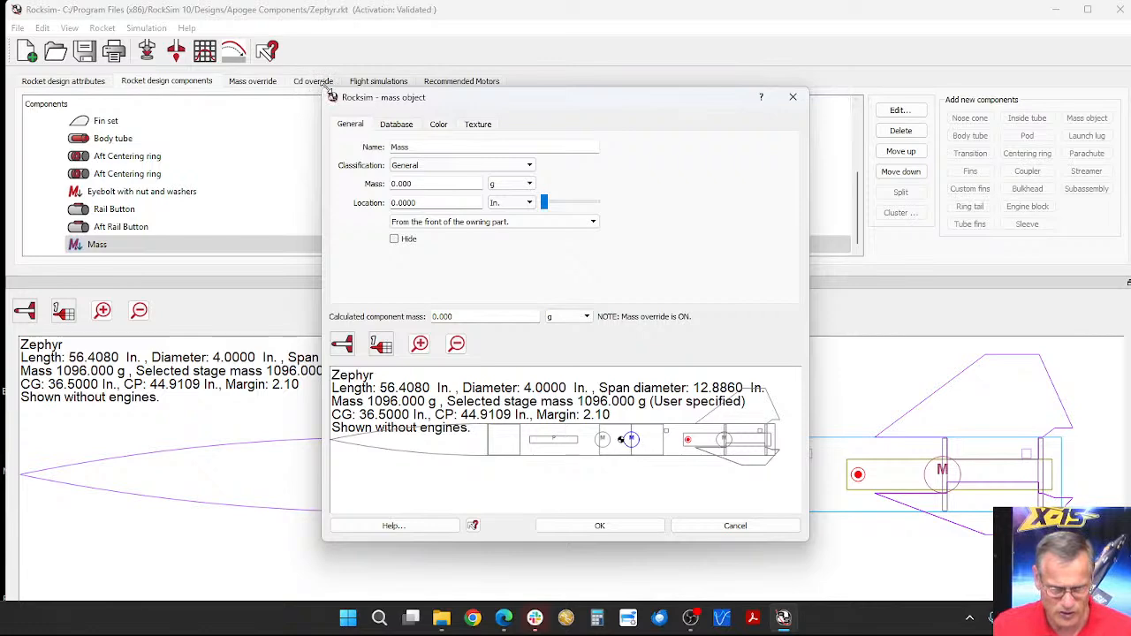
{"action": "left_click_drag", "start_coordinate": [327, 91], "coordinate": [156, 16]}
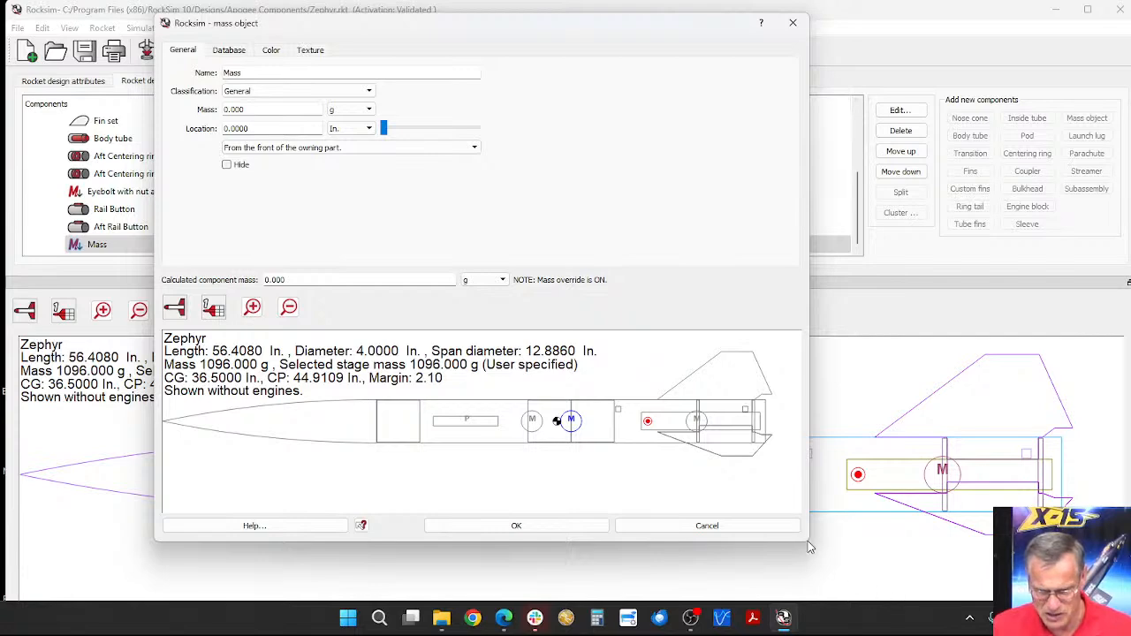
{"action": "left_click_drag", "start_coordinate": [807, 542], "coordinate": [996, 587]}
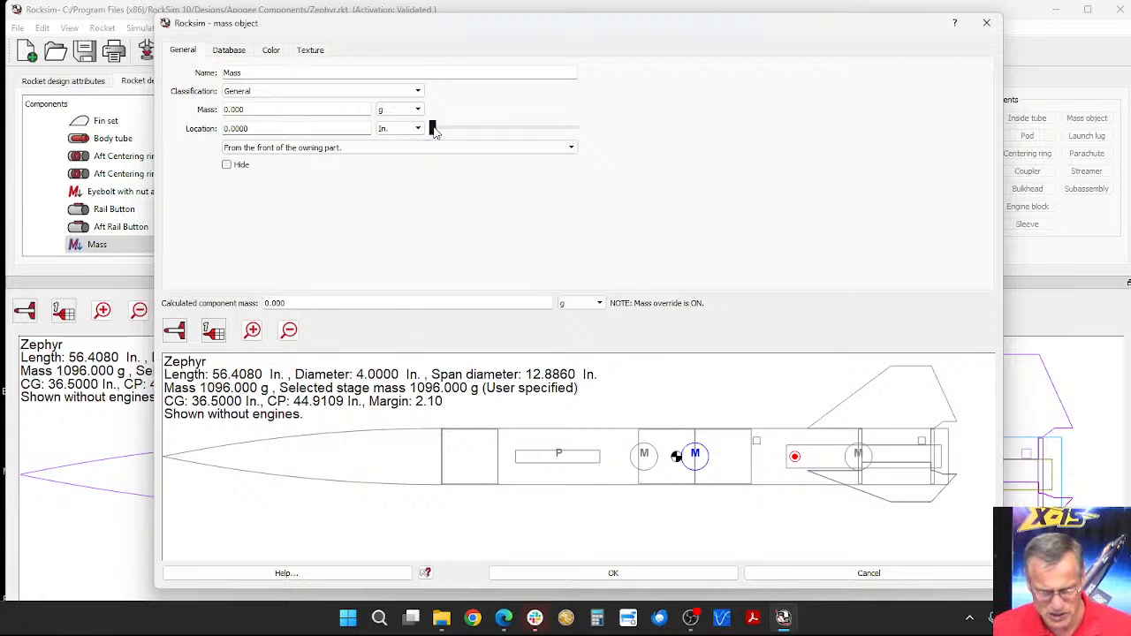
Step: Place the mass object 5.125 in from the front of its owning part and set its mass to 30 g
{"action": "left_click_drag", "start_coordinate": [434, 128], "coordinate": [473, 128]}
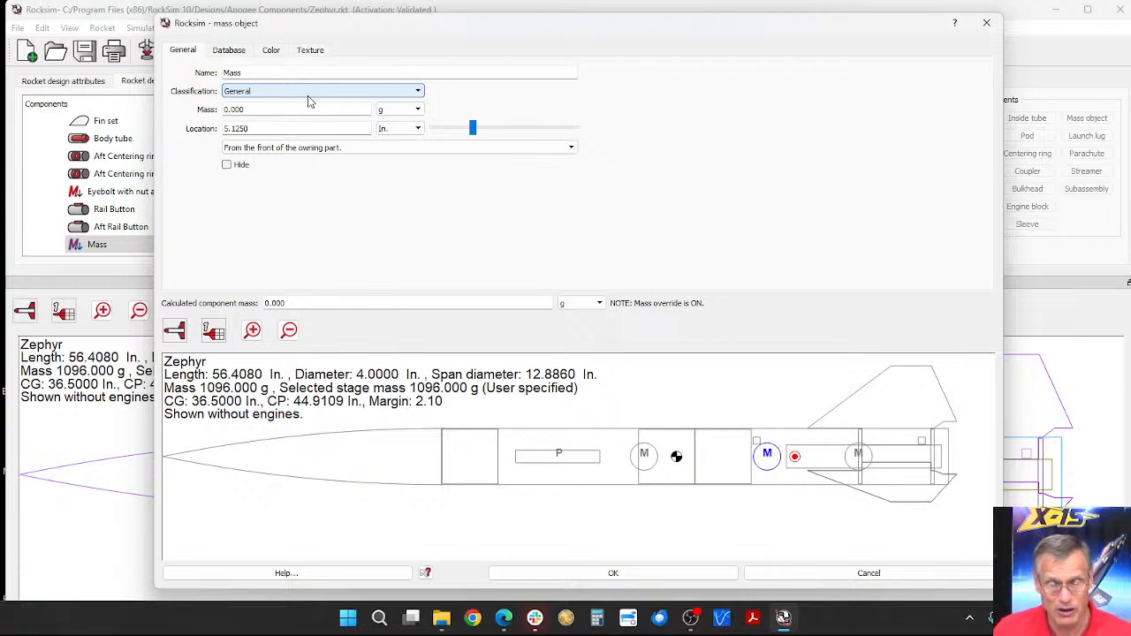
{"action": "left_click_drag", "start_coordinate": [283, 111], "coordinate": [221, 110]}
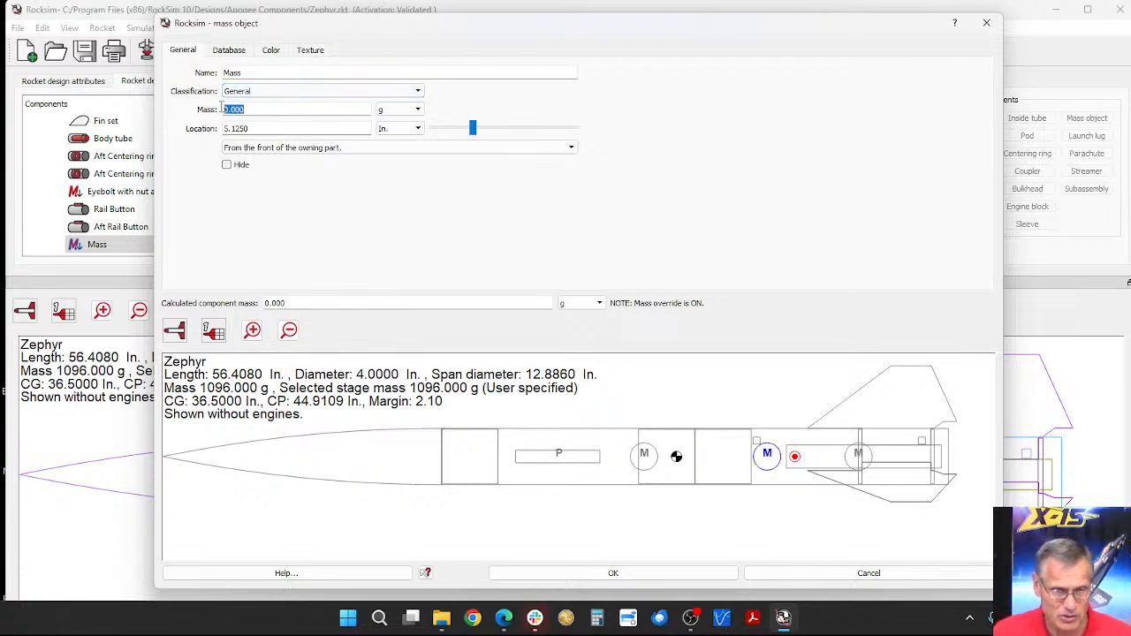
{"action": "type", "text": "30"}
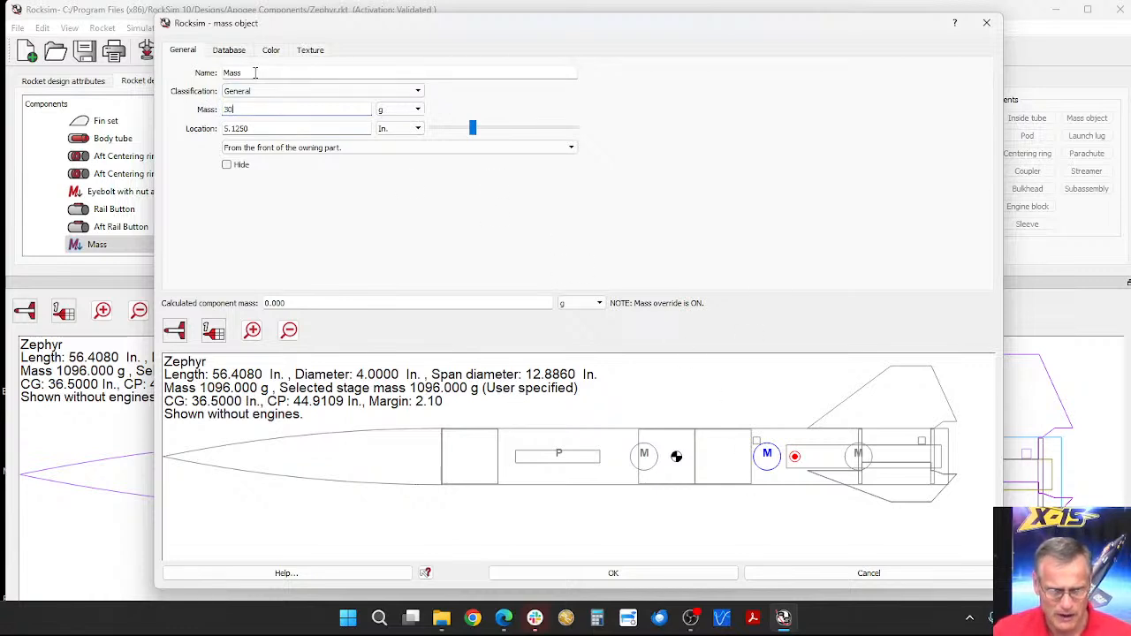
Step: Name the mass object "Repair panel" and accept its settings
{"action": "left_click_drag", "start_coordinate": [255, 73], "coordinate": [217, 74]}
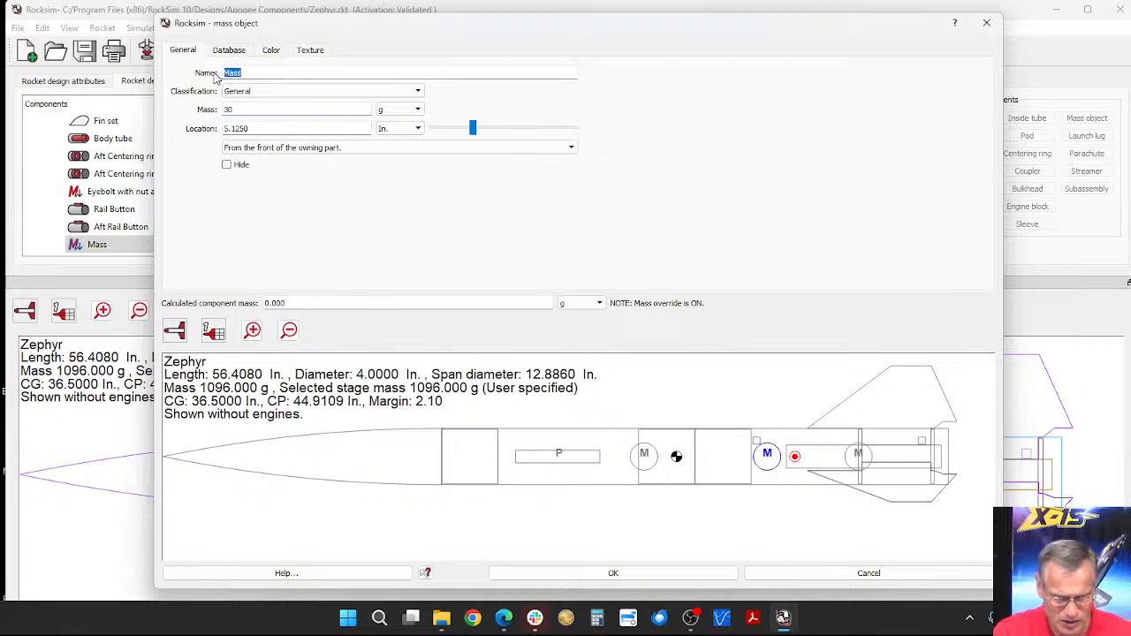
{"action": "type", "text": "R"}
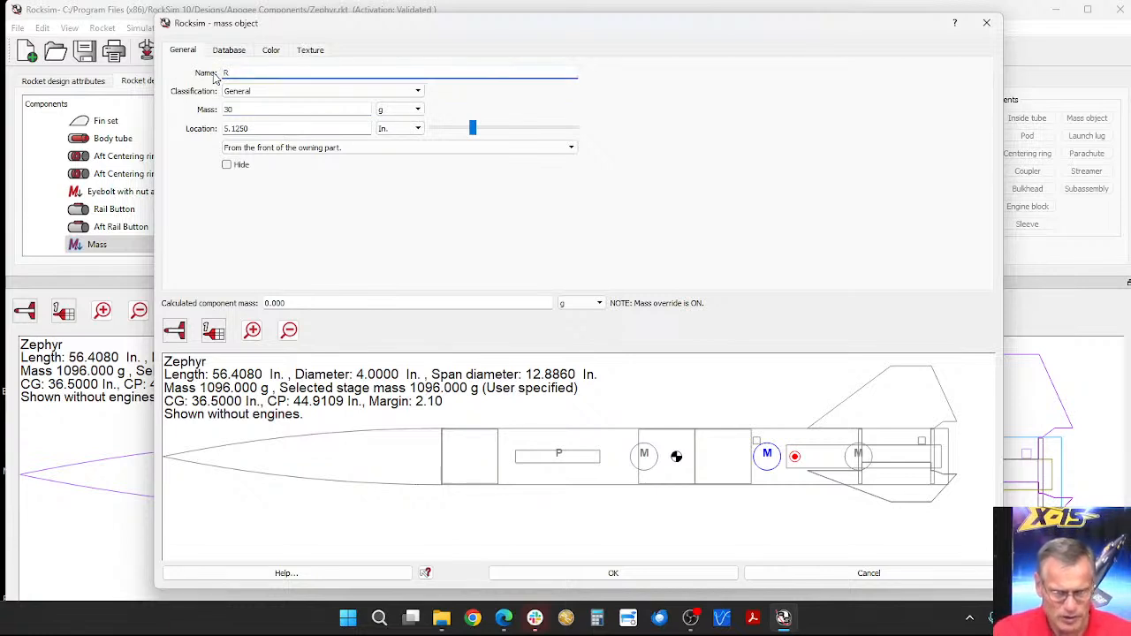
{"action": "type", "text": "E"}
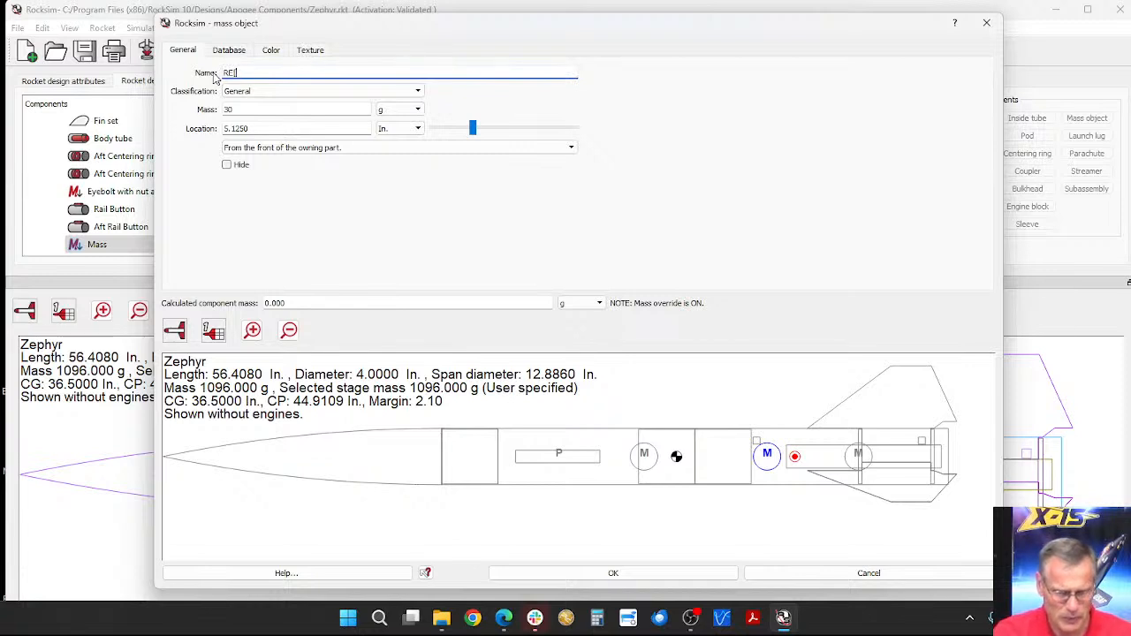
{"action": "key", "text": "BackSpace"}
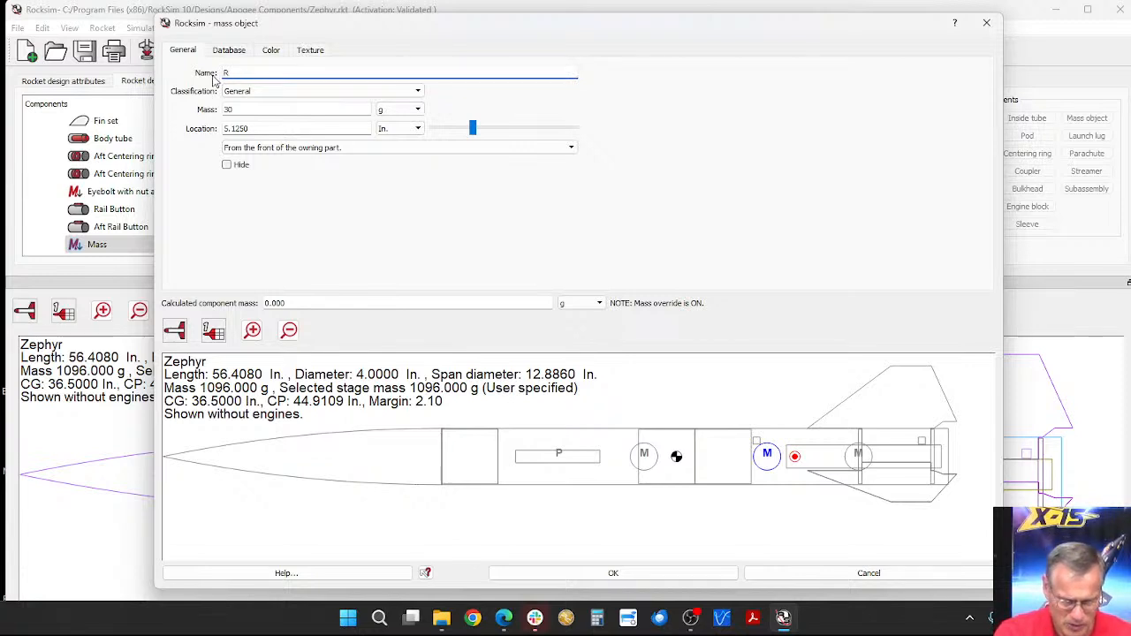
{"action": "type", "text": "ep"}
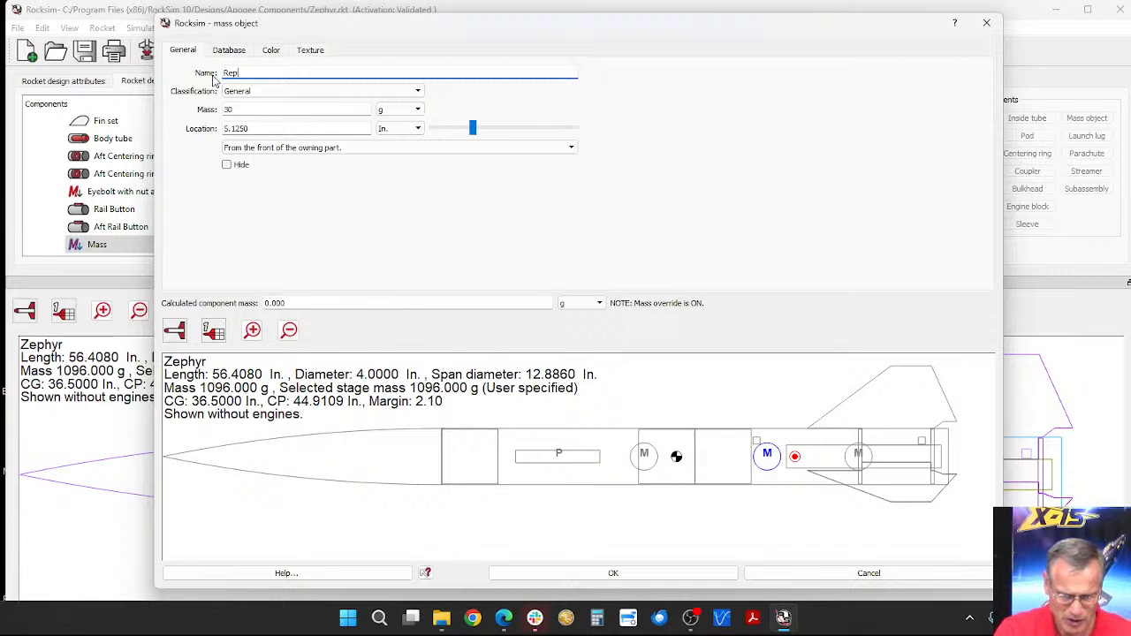
{"action": "type", "text": "air pane"}
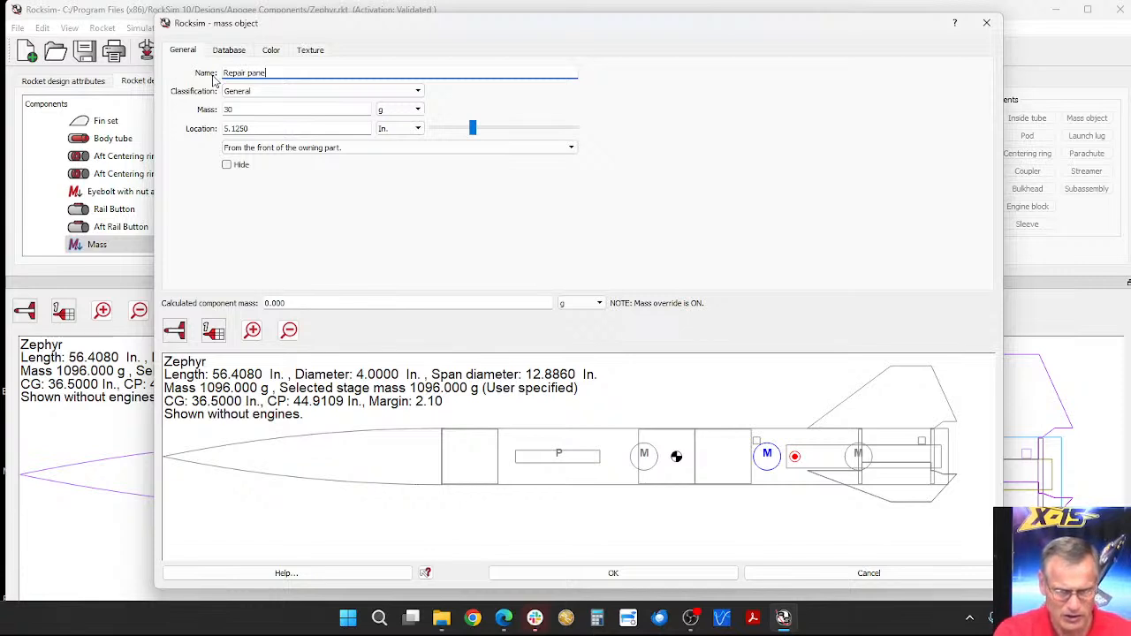
{"action": "type", "text": "l"}
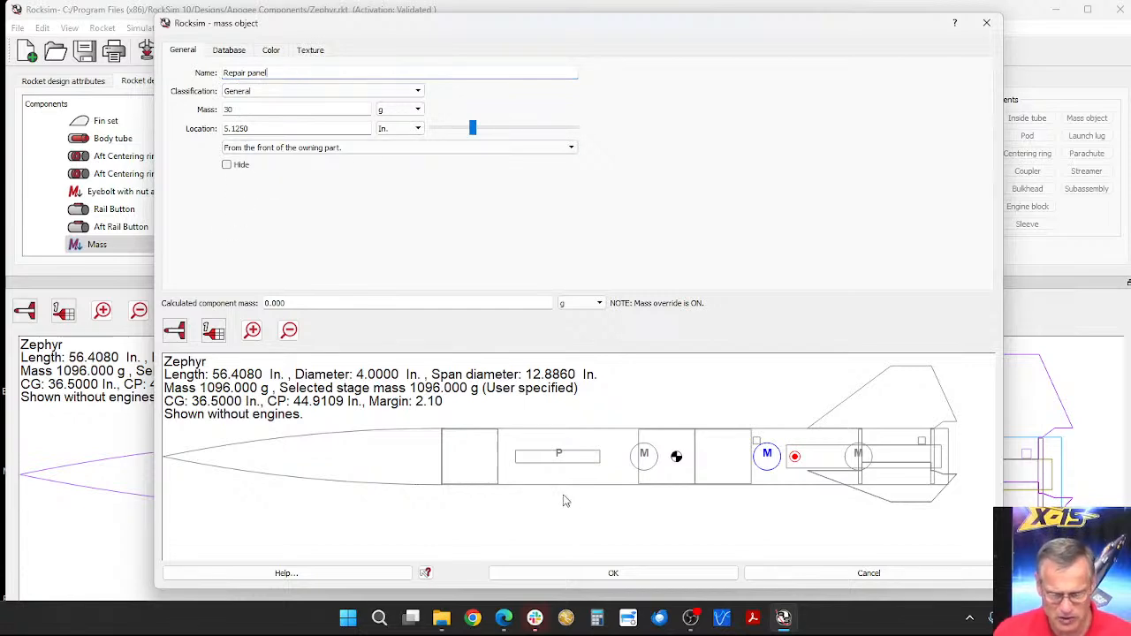
{"action": "left_click", "coordinate": [614, 573]}
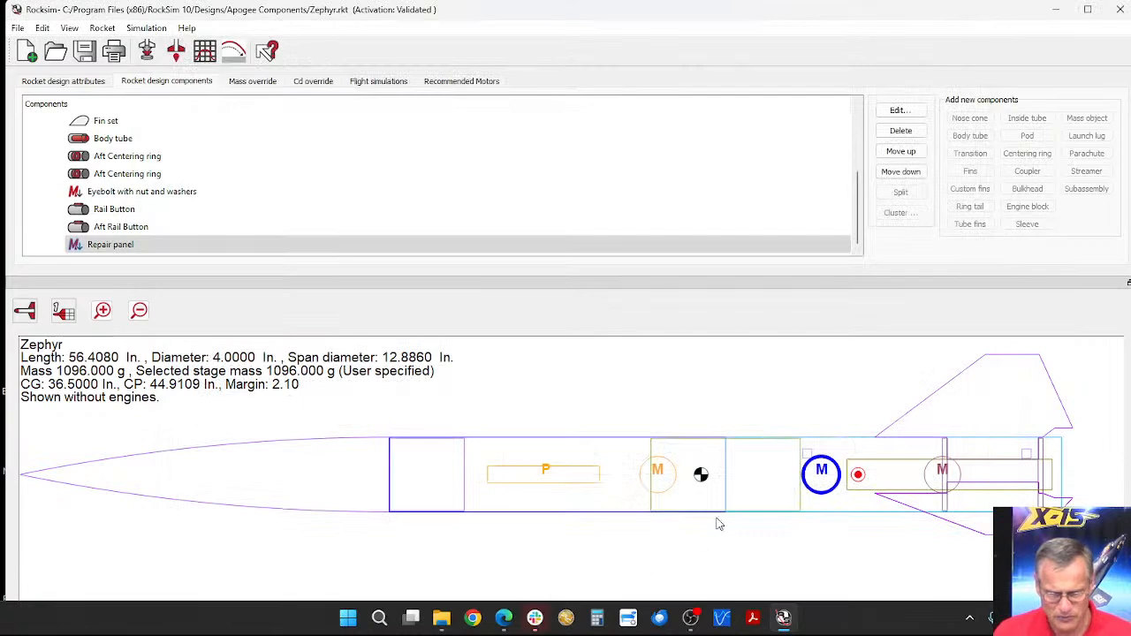
Step: Locate the Repair panel in the aft body tube and try to set its mass to 0 g
{"action": "left_click", "coordinate": [864, 448]}
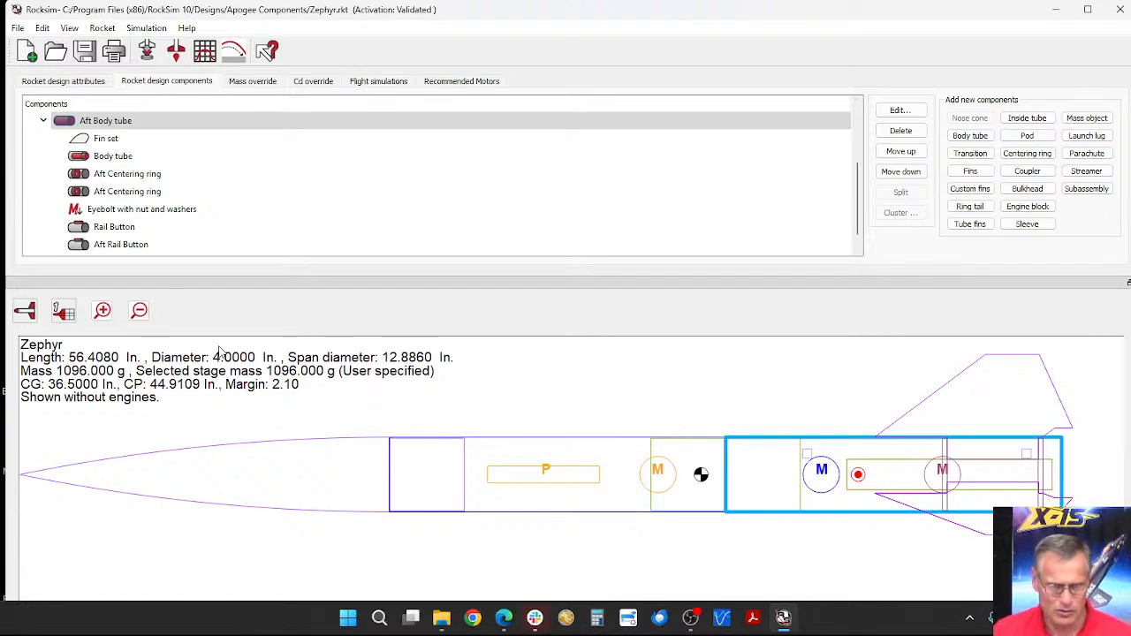
{"action": "scroll", "coordinate": [116, 224], "scroll_direction": "down", "scroll_amount": 1}
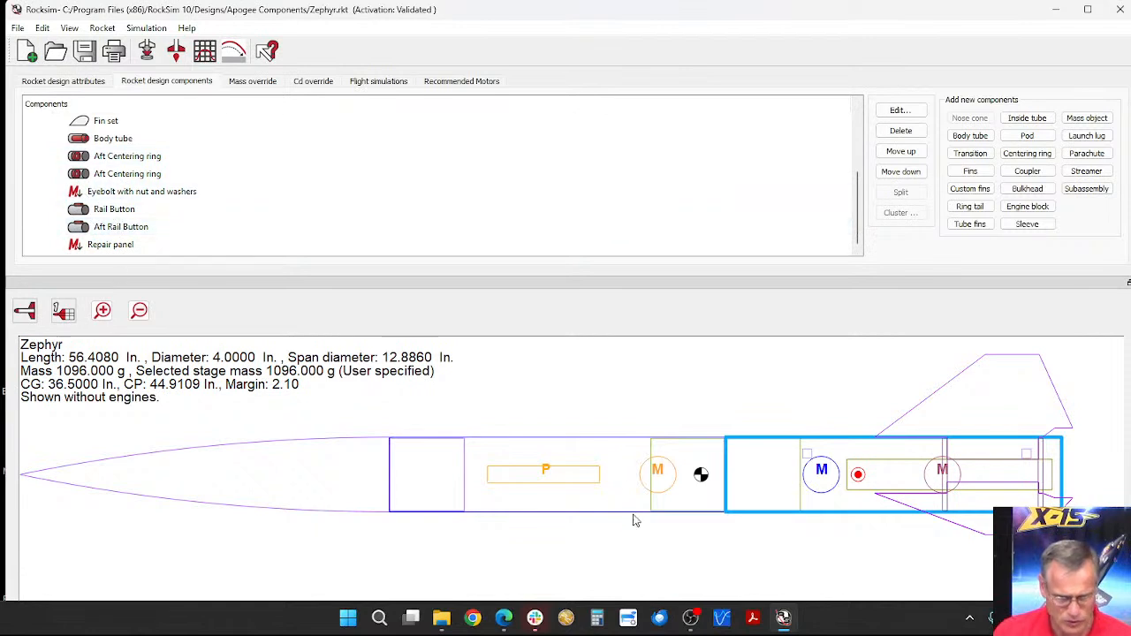
{"action": "left_click", "coordinate": [822, 471]}
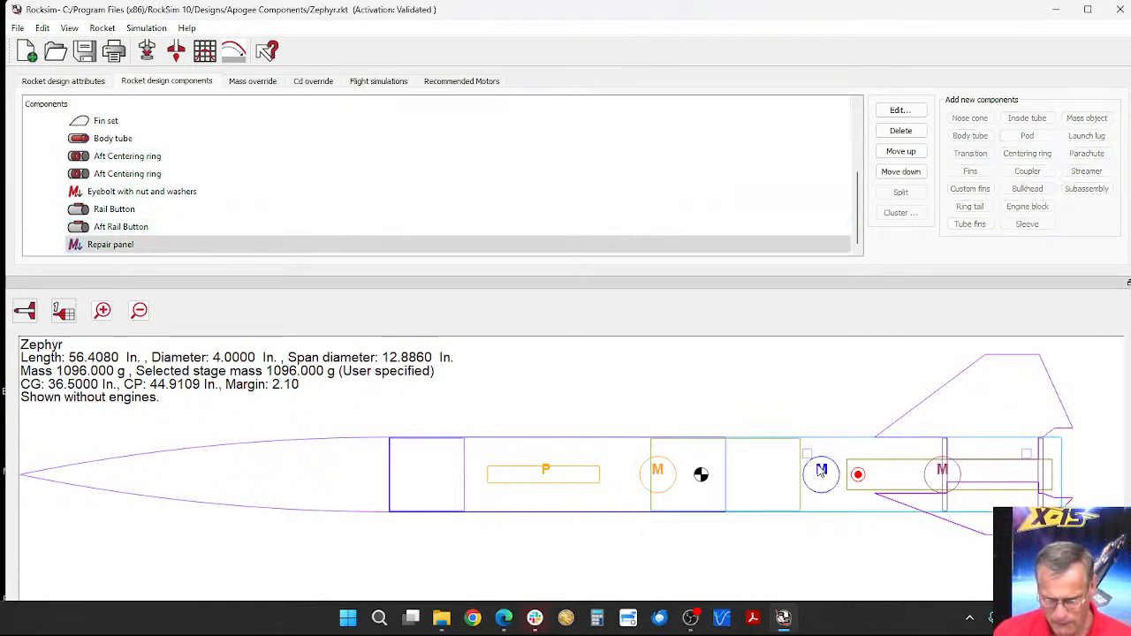
{"action": "double_click", "coordinate": [111, 247]}
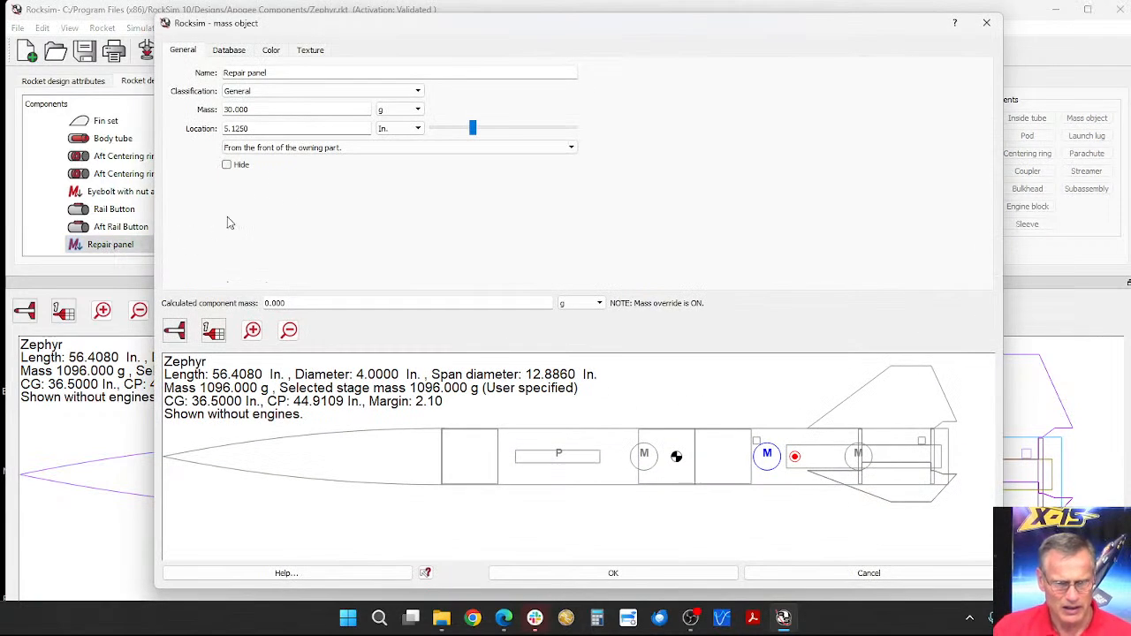
{"action": "left_click", "coordinate": [244, 129]}
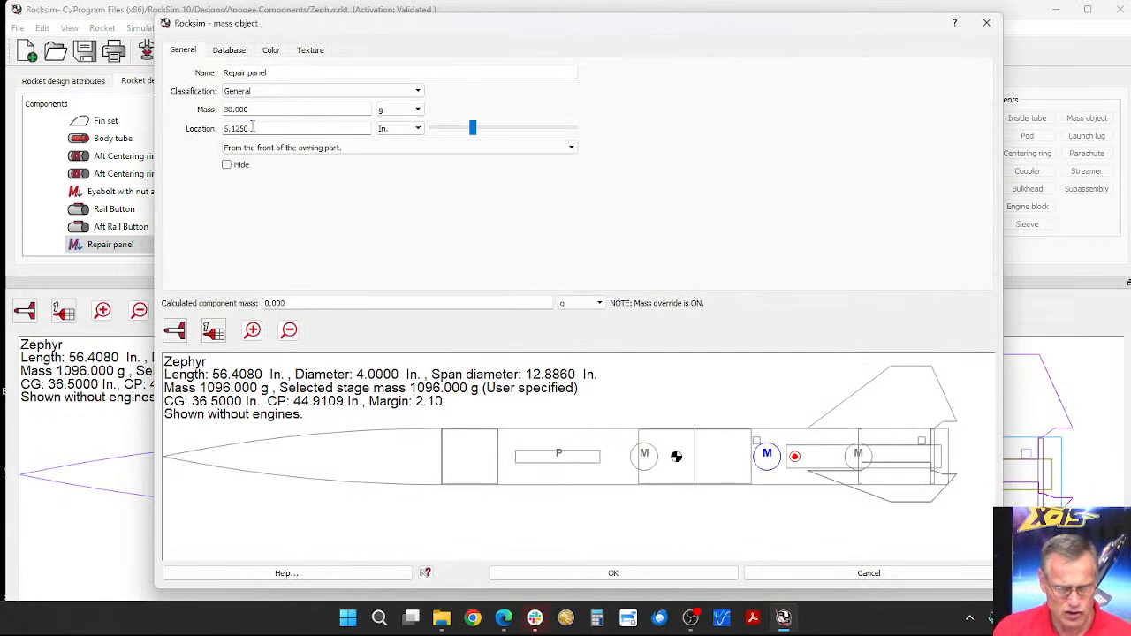
{"action": "left_click_drag", "start_coordinate": [256, 109], "coordinate": [210, 107]}
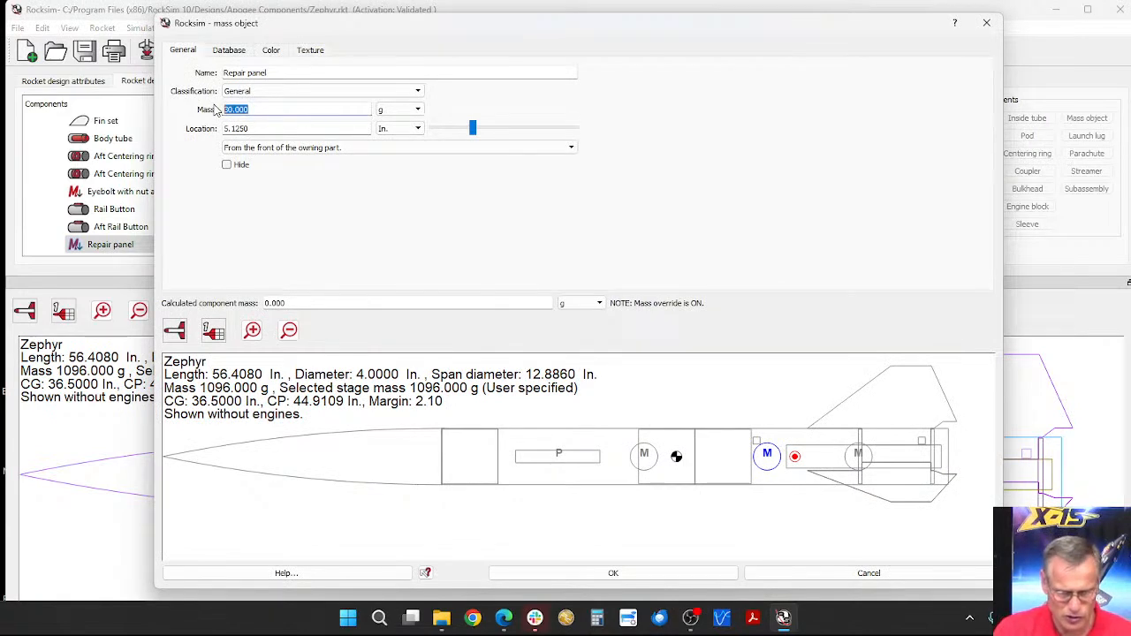
{"action": "type", "text": "0"}
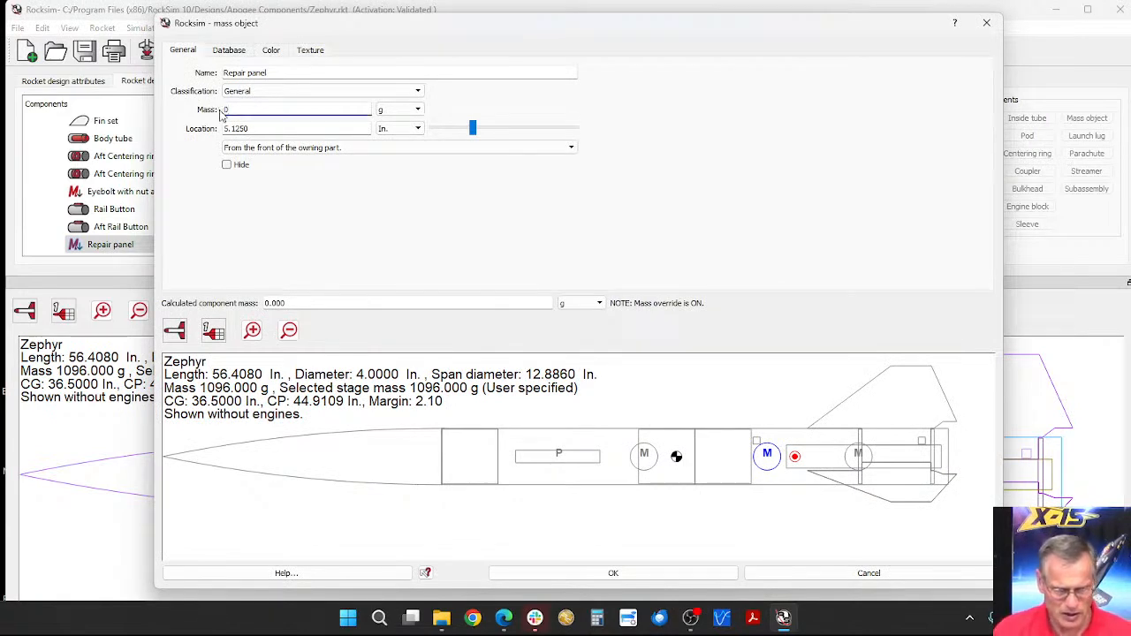
{"action": "key", "text": "Tab"}
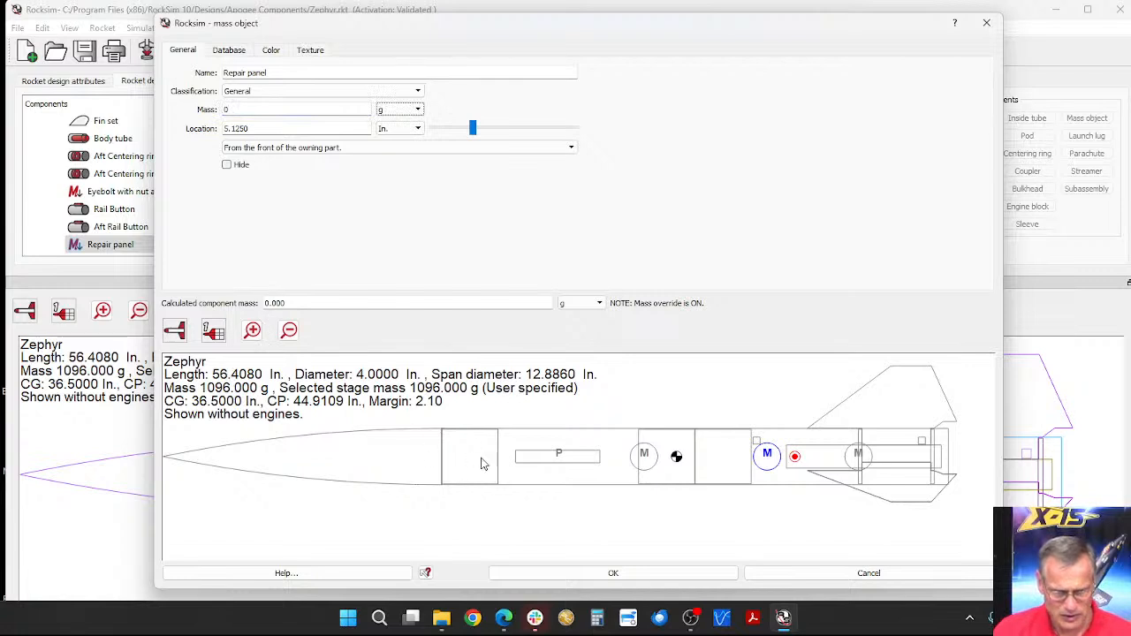
{"action": "left_click", "coordinate": [602, 580]}
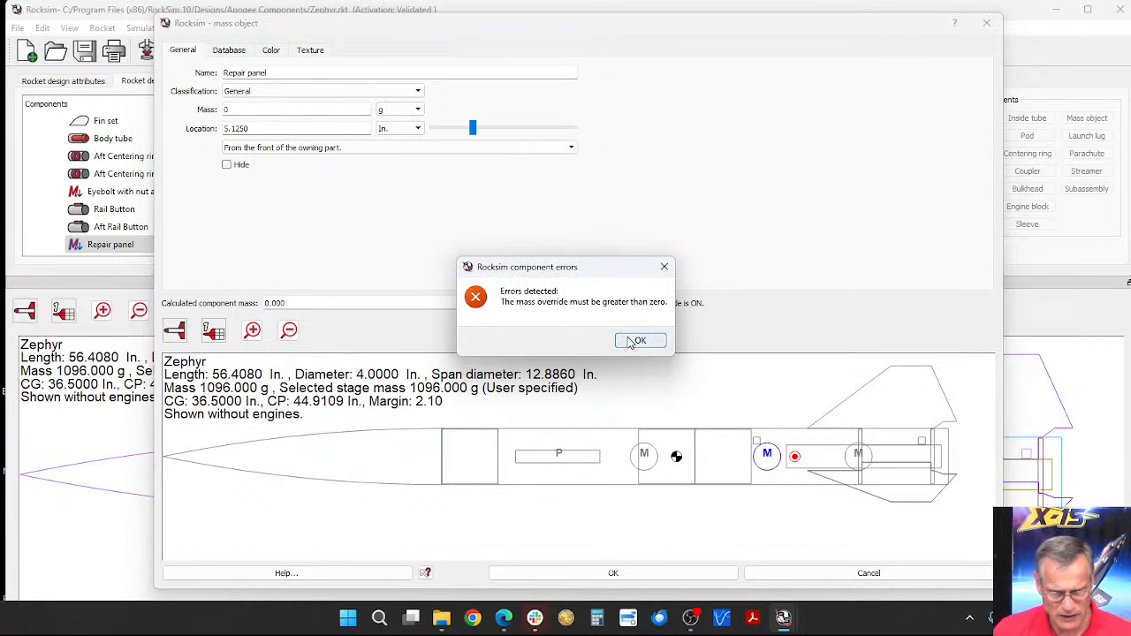
{"action": "left_click", "coordinate": [636, 341]}
Step: Try a mass of 1 g for the Repair panel and discard the edit without saving
{"action": "double_click", "coordinate": [223, 109]}
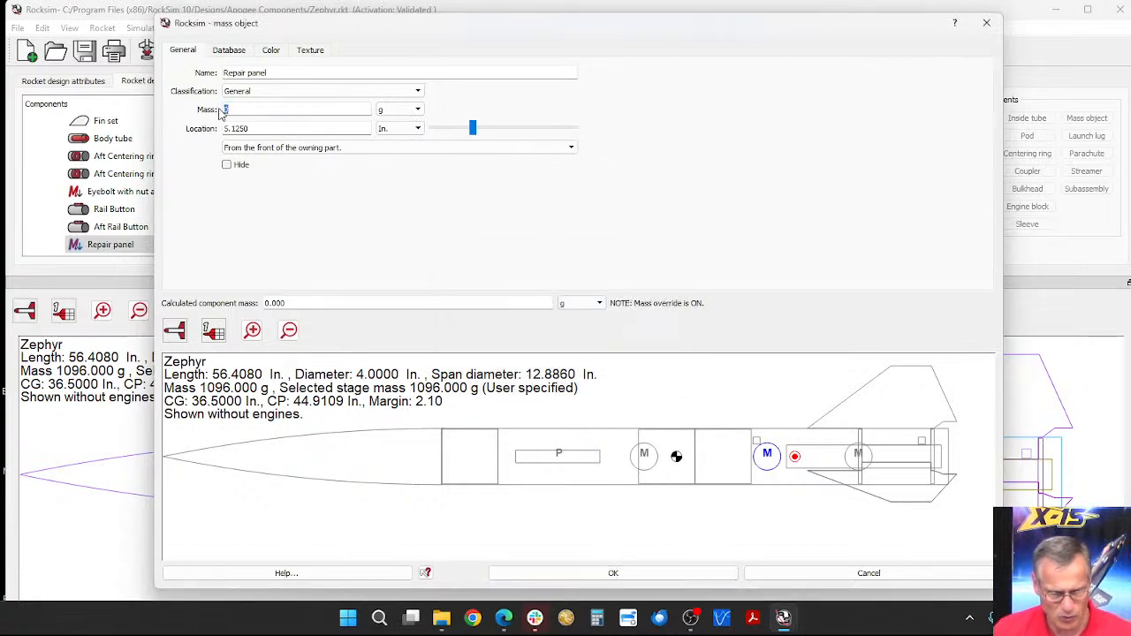
{"action": "type", "text": "1"}
{"action": "key", "text": "Tab"}
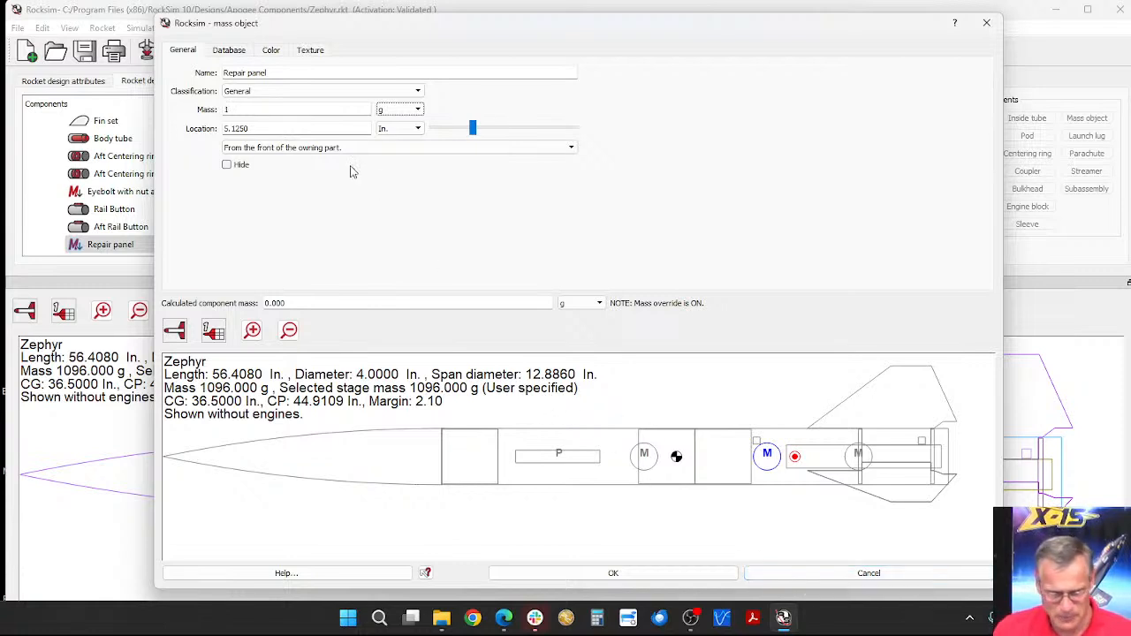
{"action": "double_click", "coordinate": [256, 110]}
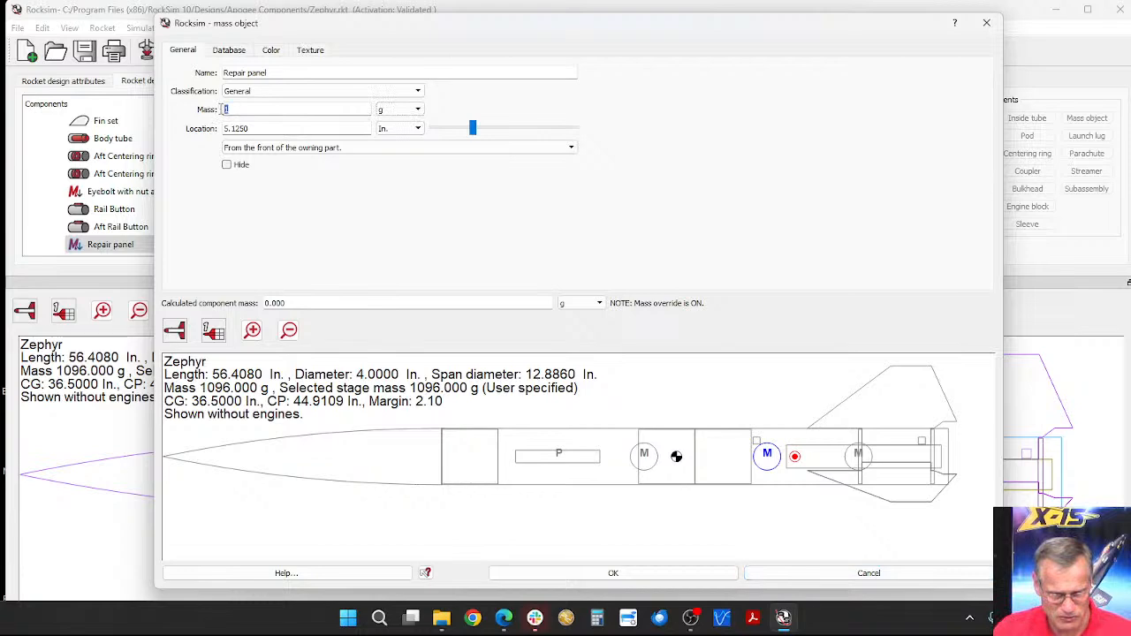
{"action": "left_click", "coordinate": [839, 573]}
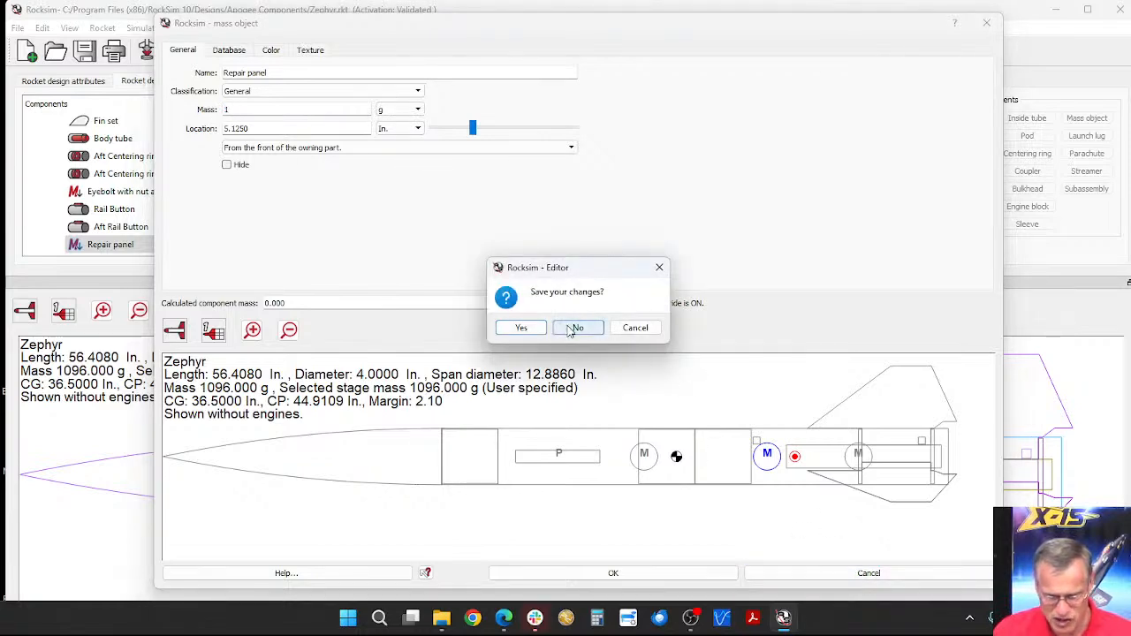
{"action": "left_click", "coordinate": [576, 327]}
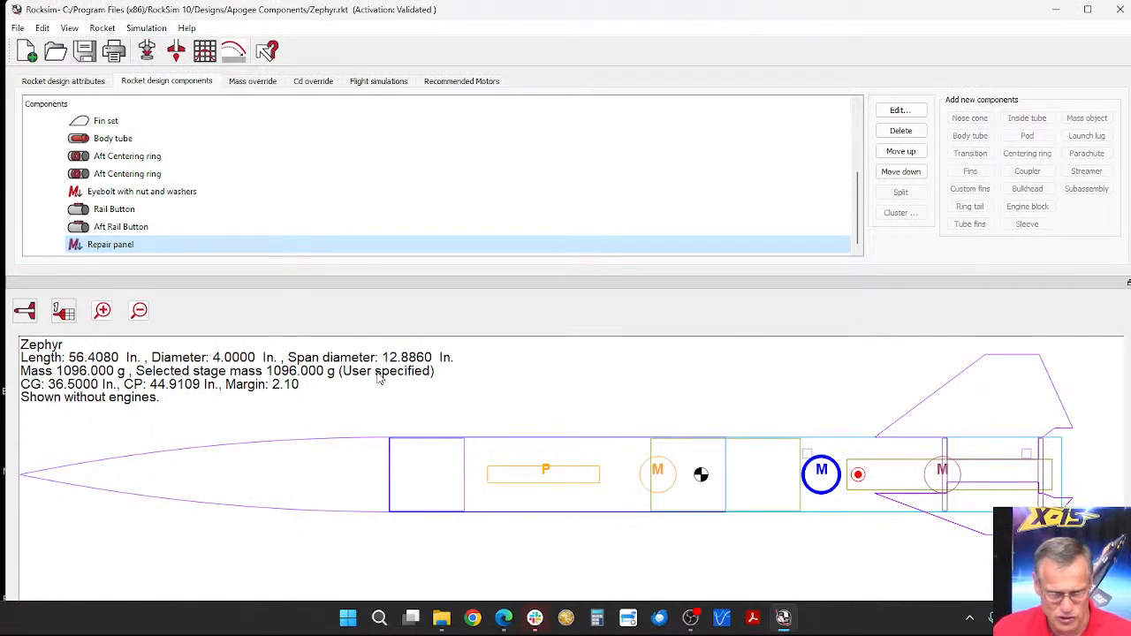
Step: Compare the rocket's mass, CG and margin with the mass override off and on, leaving the override enabled
{"action": "left_click", "coordinate": [256, 82]}
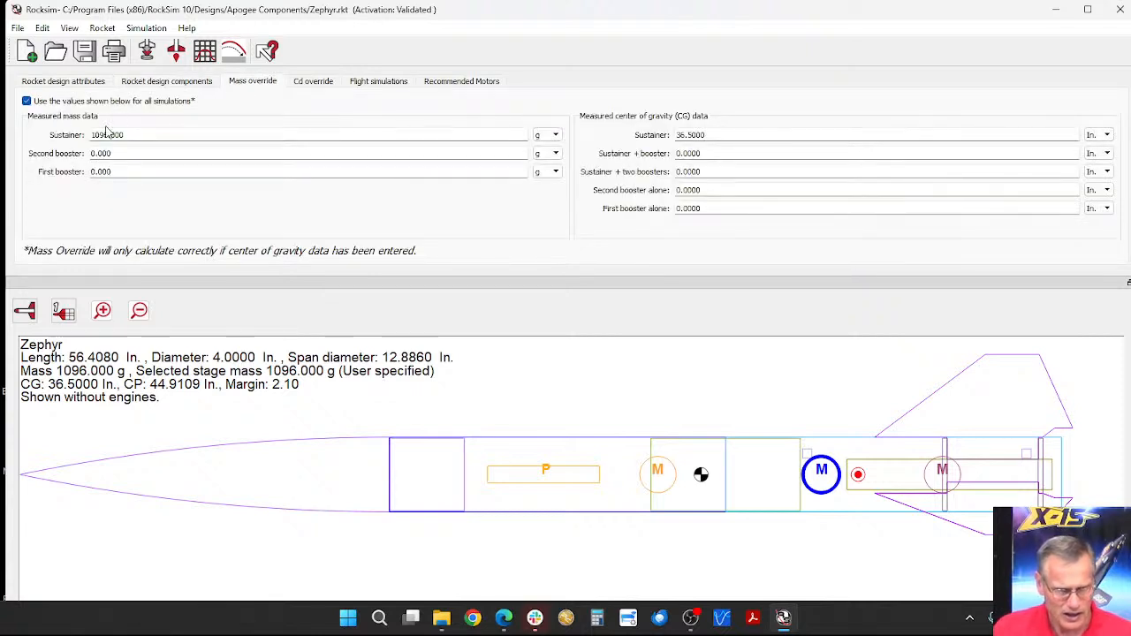
{"action": "left_click", "coordinate": [27, 101]}
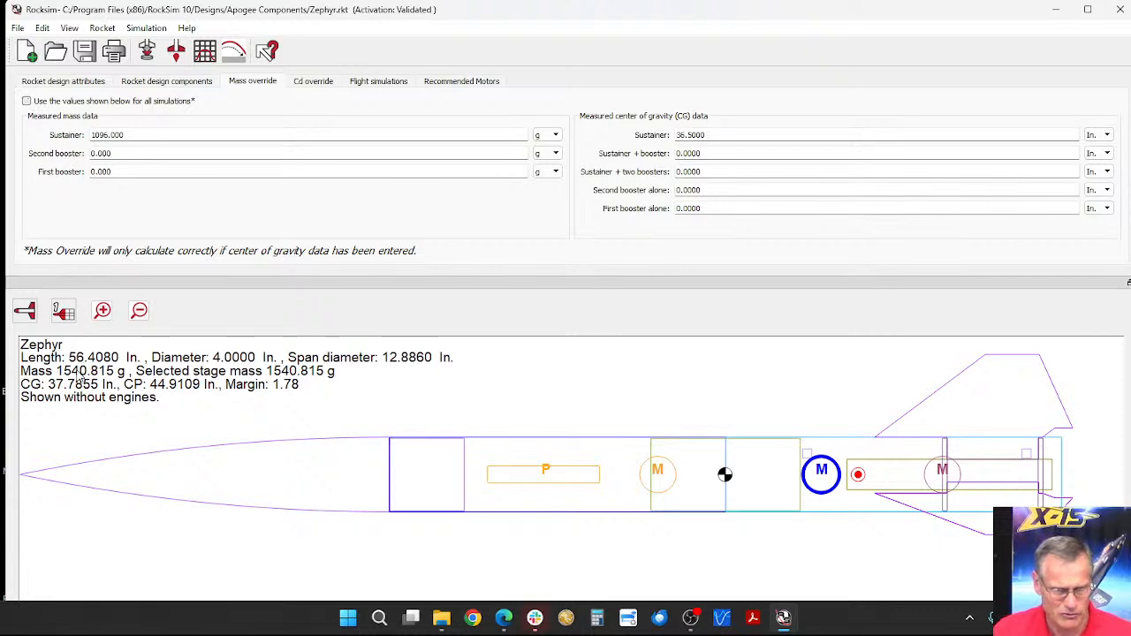
{"action": "left_click", "coordinate": [27, 102]}
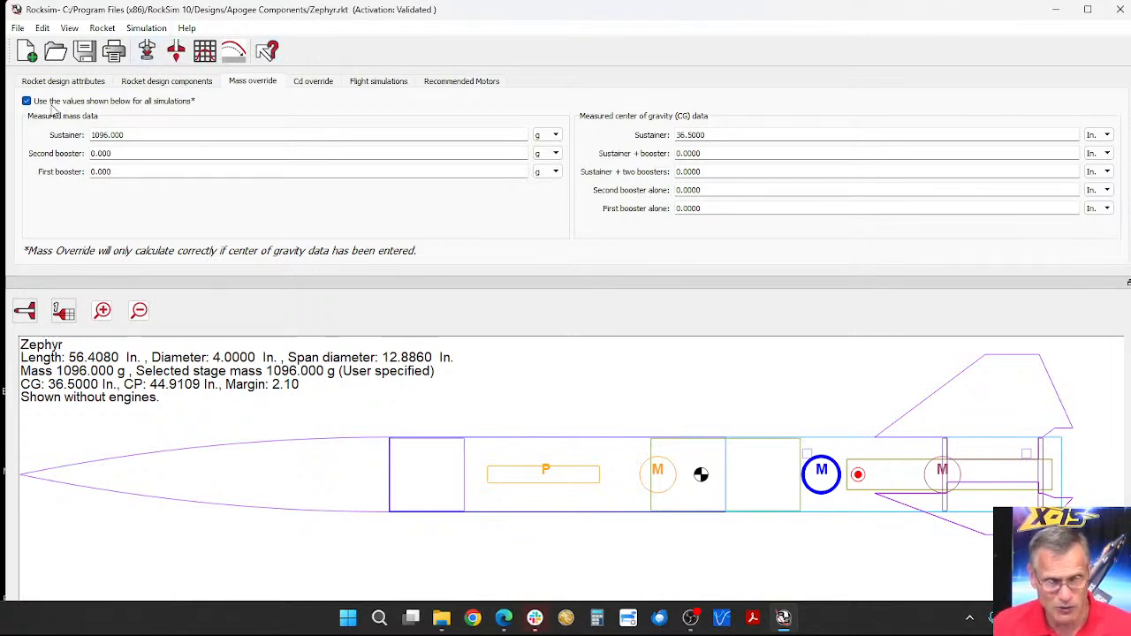
{"action": "left_click", "coordinate": [26, 101]}
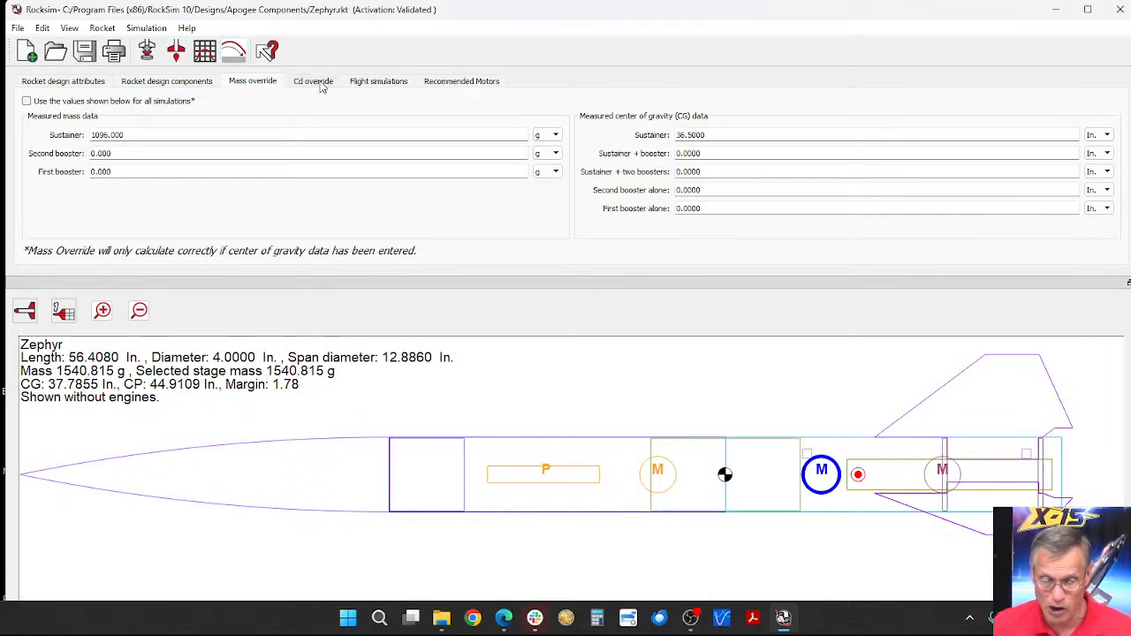
{"action": "left_click", "coordinate": [27, 102]}
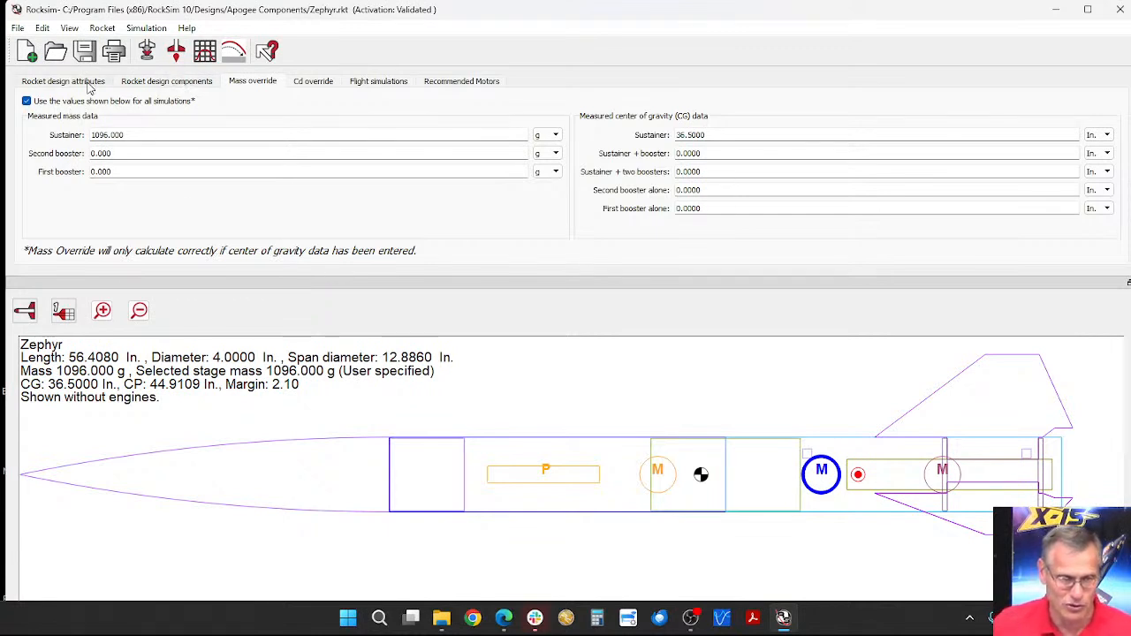
Step: Set the Repair panel's mass to 1000 g
{"action": "left_click", "coordinate": [148, 84]}
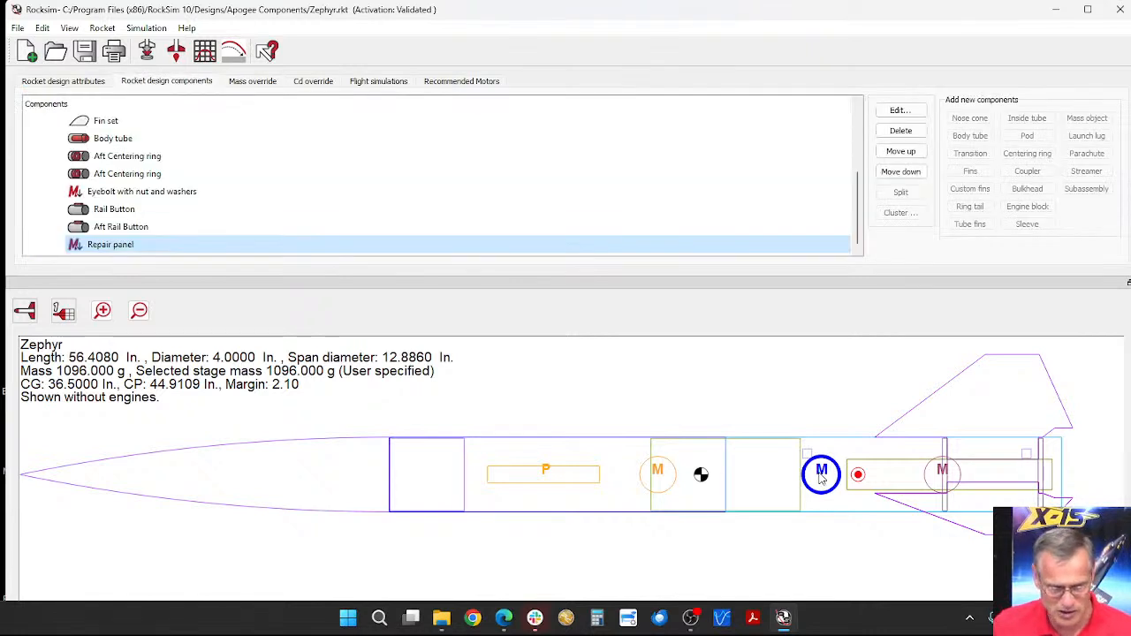
{"action": "double_click", "coordinate": [110, 247]}
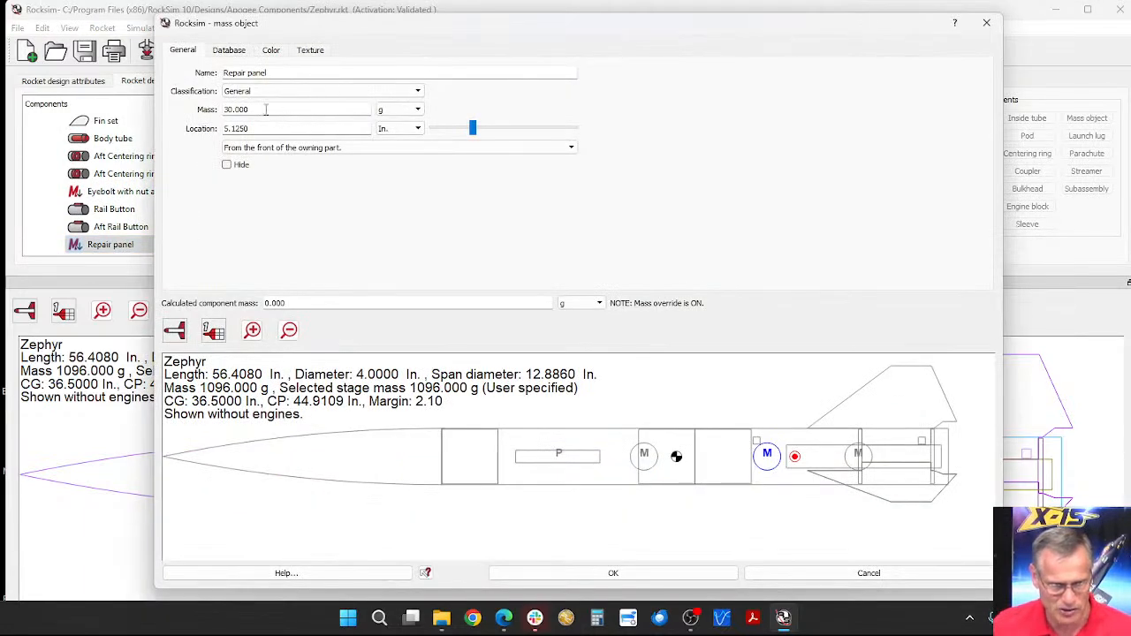
{"action": "left_click_drag", "start_coordinate": [265, 108], "coordinate": [204, 105]}
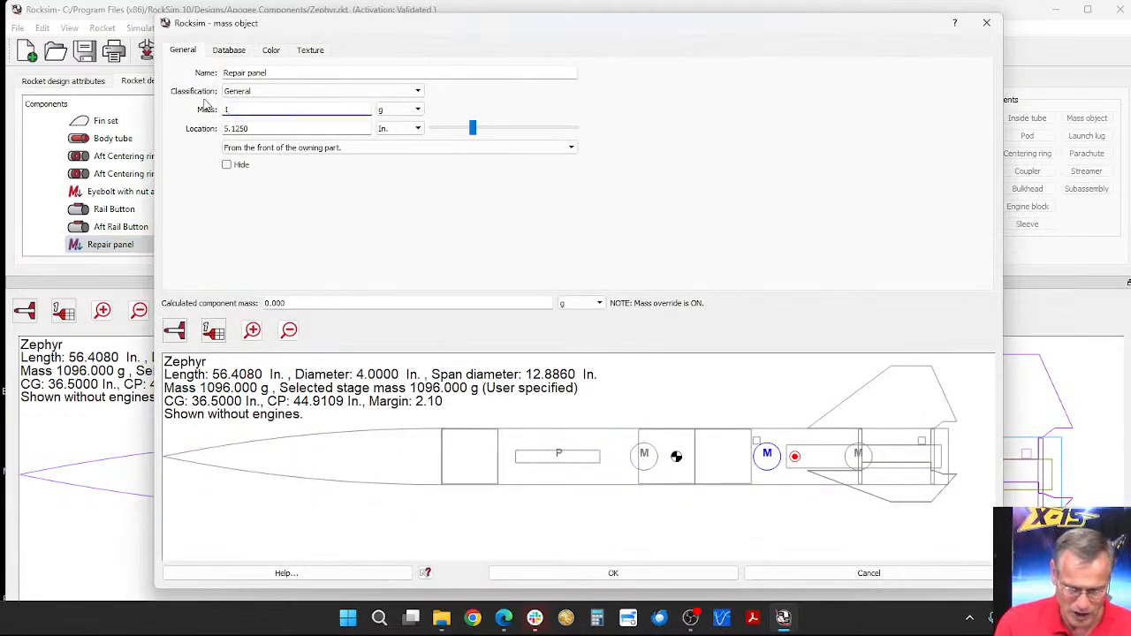
{"action": "type", "text": "000"}
{"action": "key", "text": "Tab"}
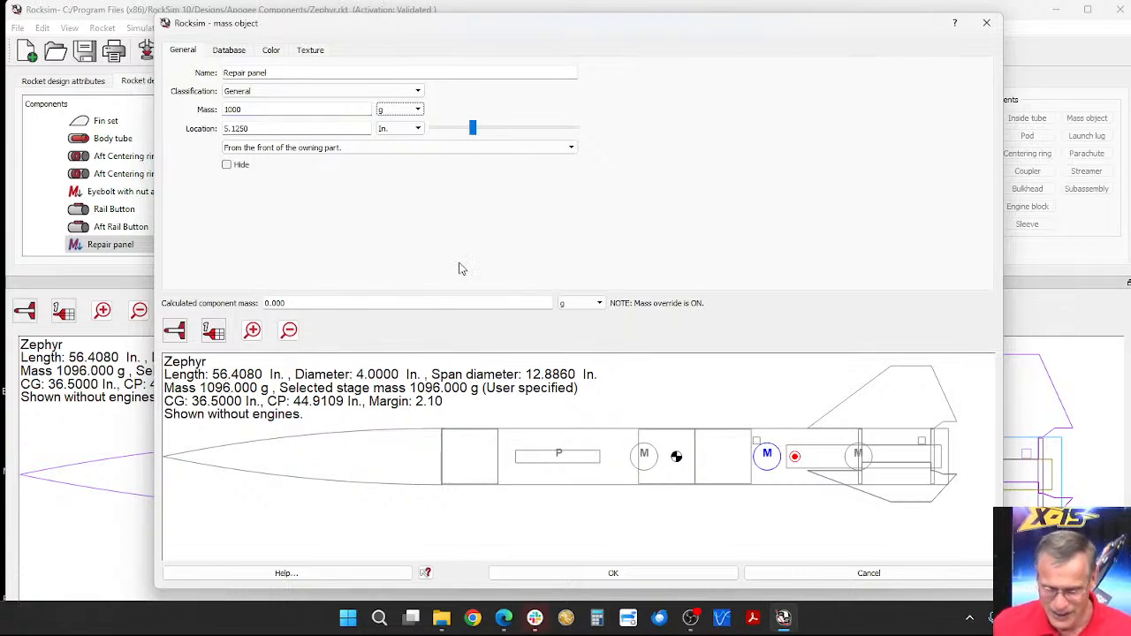
{"action": "left_click", "coordinate": [631, 572]}
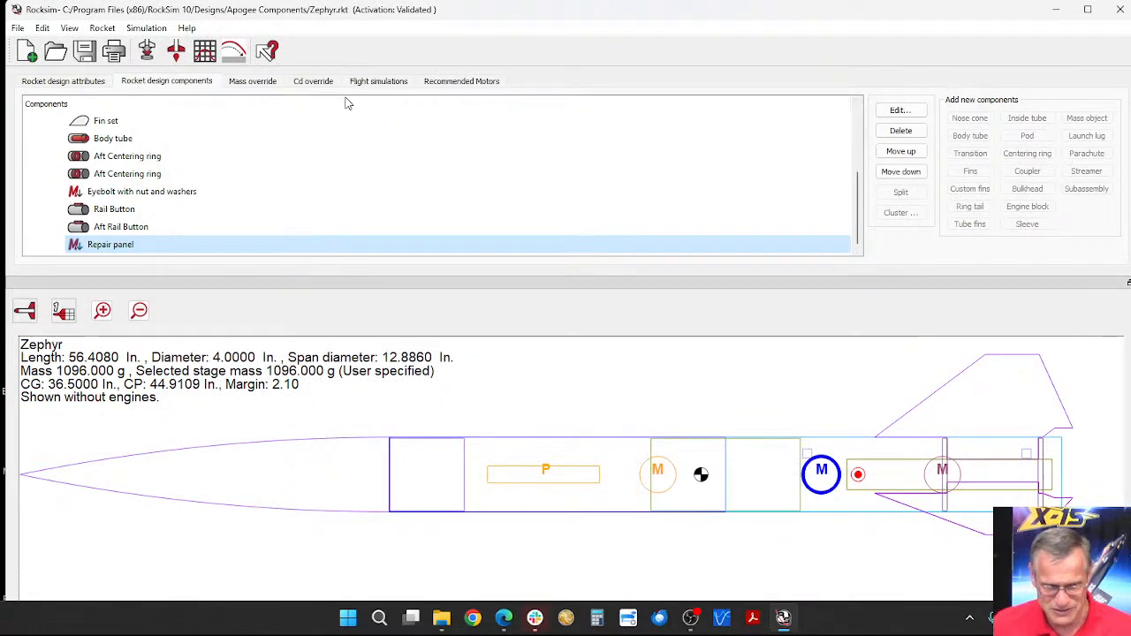
Step: Disable the mass override for all simulations and return to the rocket's design components
{"action": "left_click", "coordinate": [247, 85]}
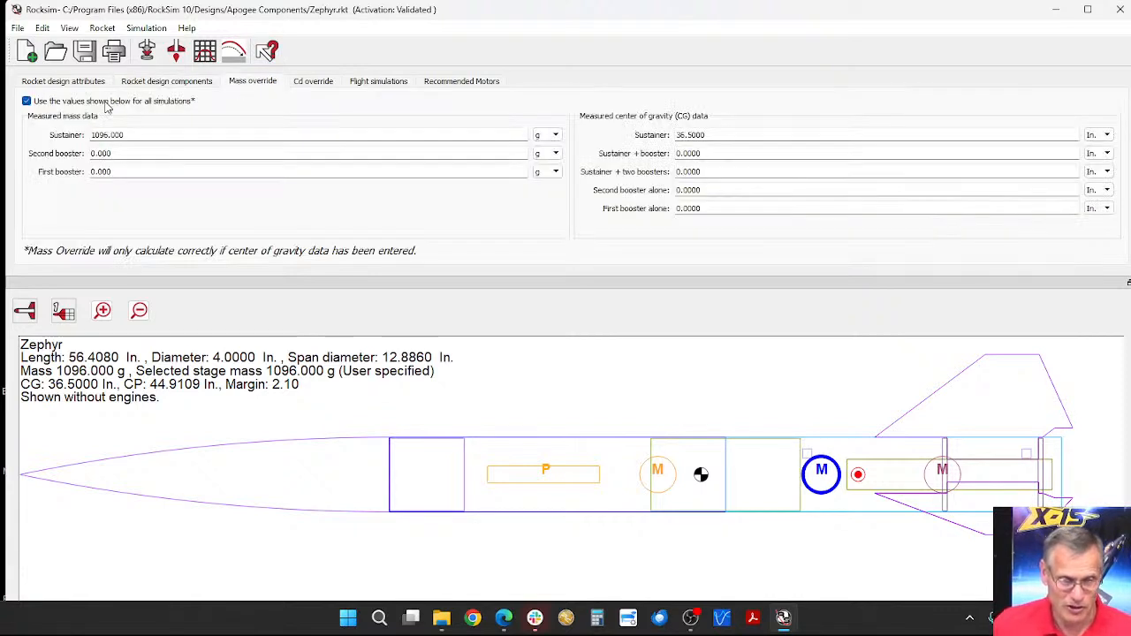
{"action": "left_click", "coordinate": [27, 101]}
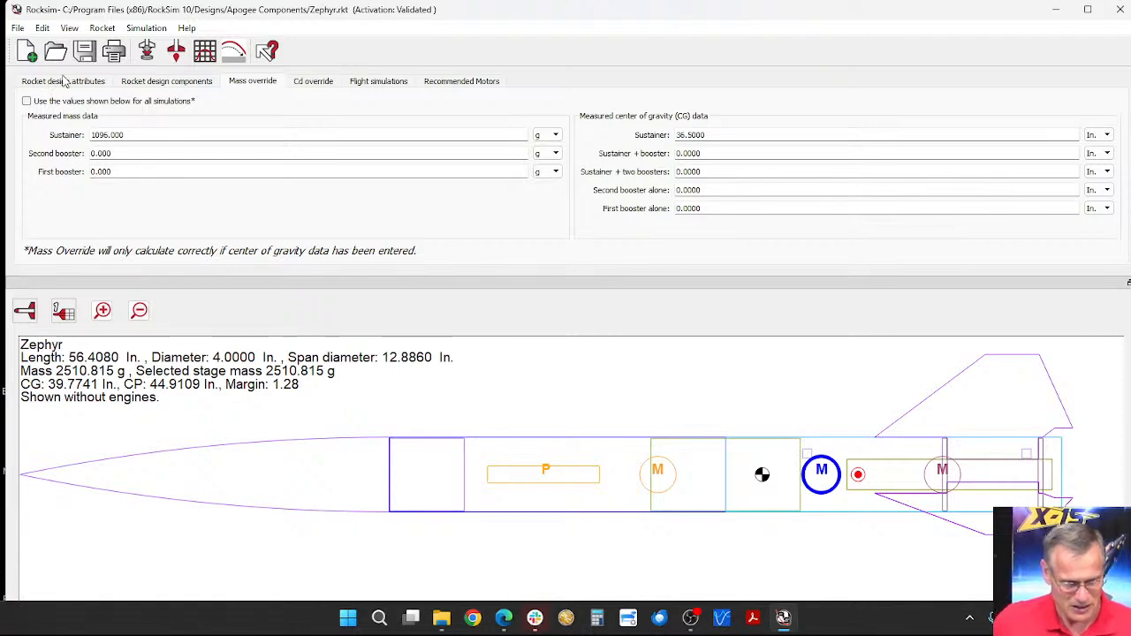
{"action": "left_click", "coordinate": [166, 81]}
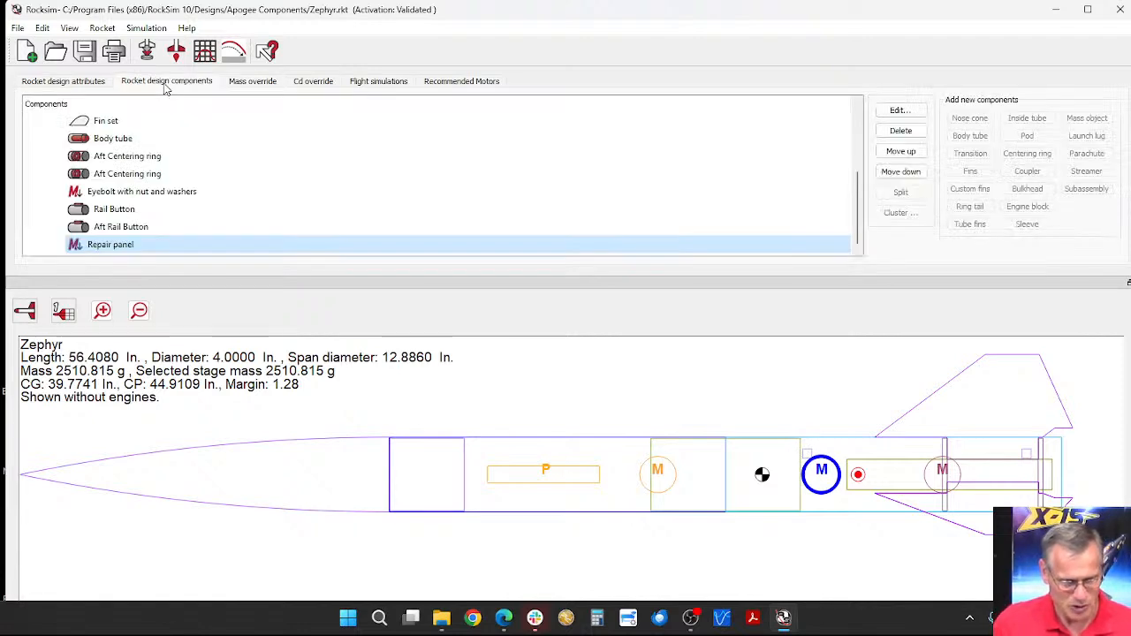
Step: Set the Repair panel's mass to 30 g
{"action": "double_click", "coordinate": [112, 248]}
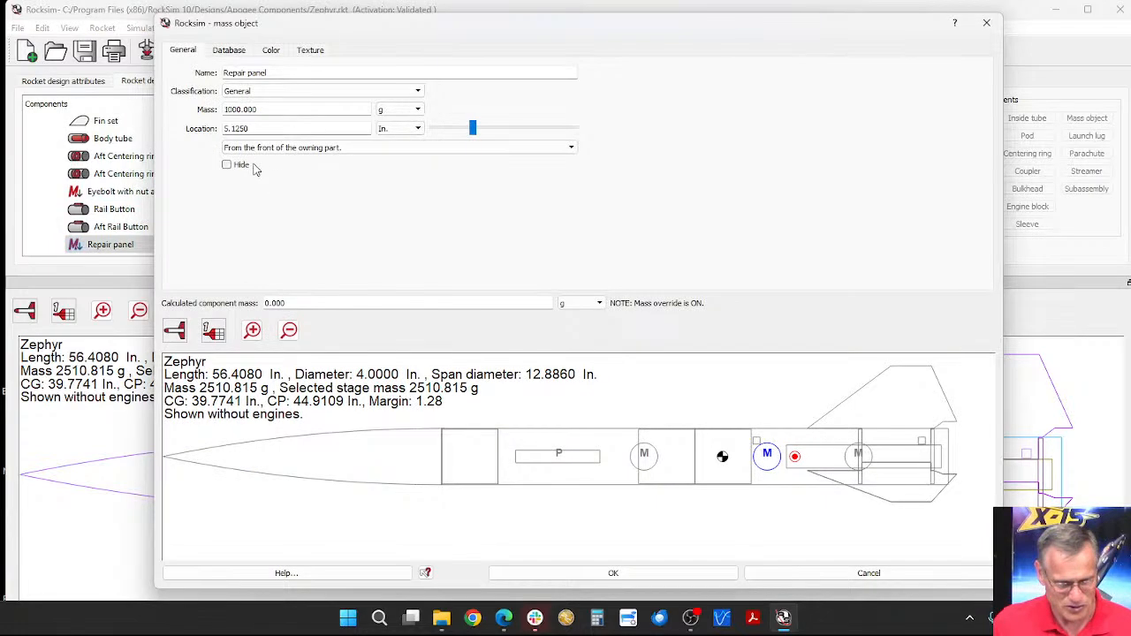
{"action": "left_click_drag", "start_coordinate": [257, 109], "coordinate": [212, 115]}
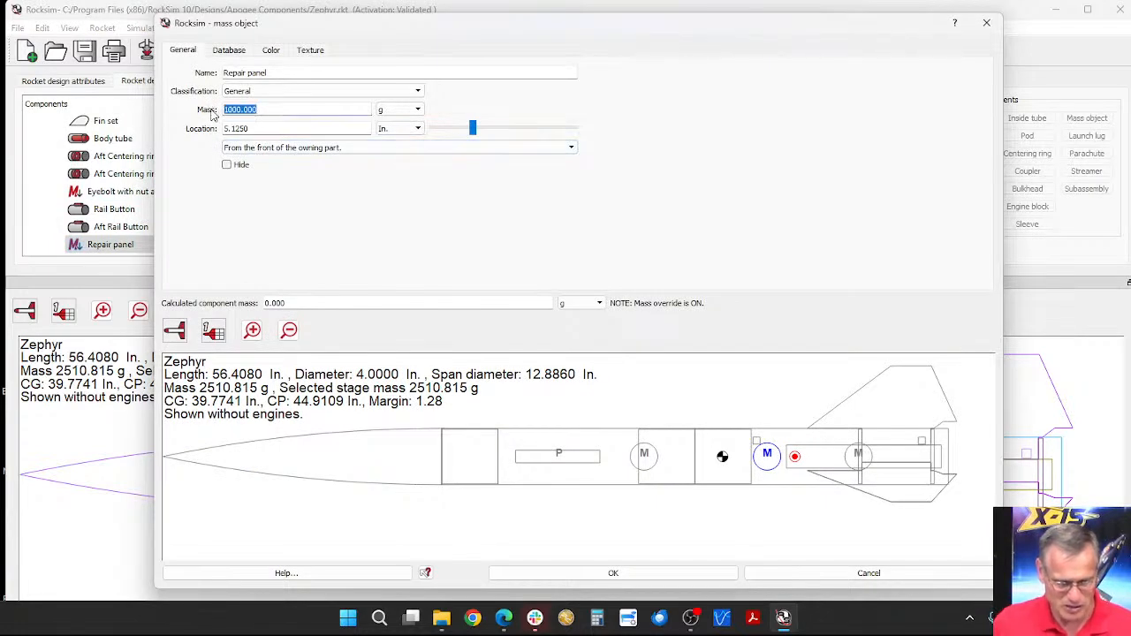
{"action": "type", "text": "30"}
{"action": "key", "text": "Tab"}
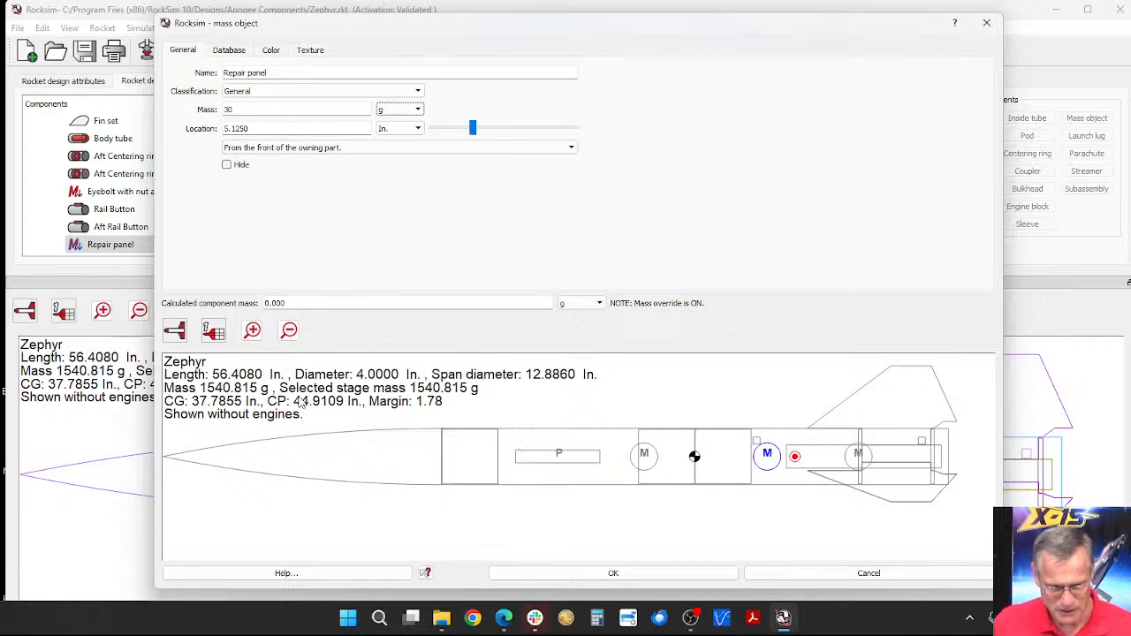
{"action": "left_click", "coordinate": [682, 576]}
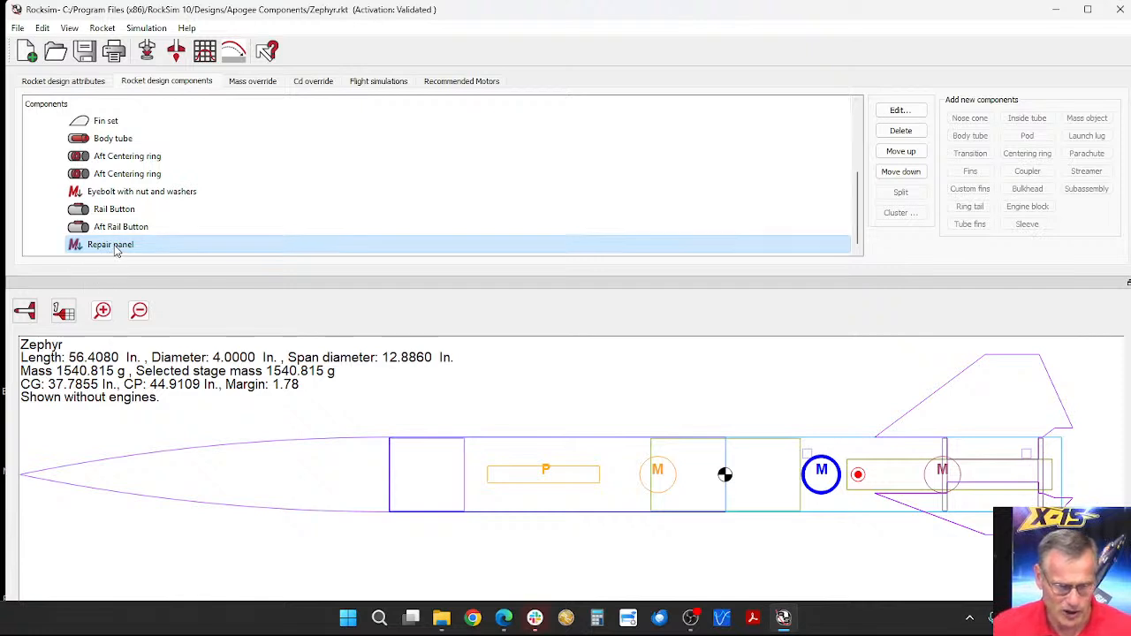
Step: Delete the Repair panel mass object from the aft body tube
{"action": "left_click", "coordinate": [901, 130]}
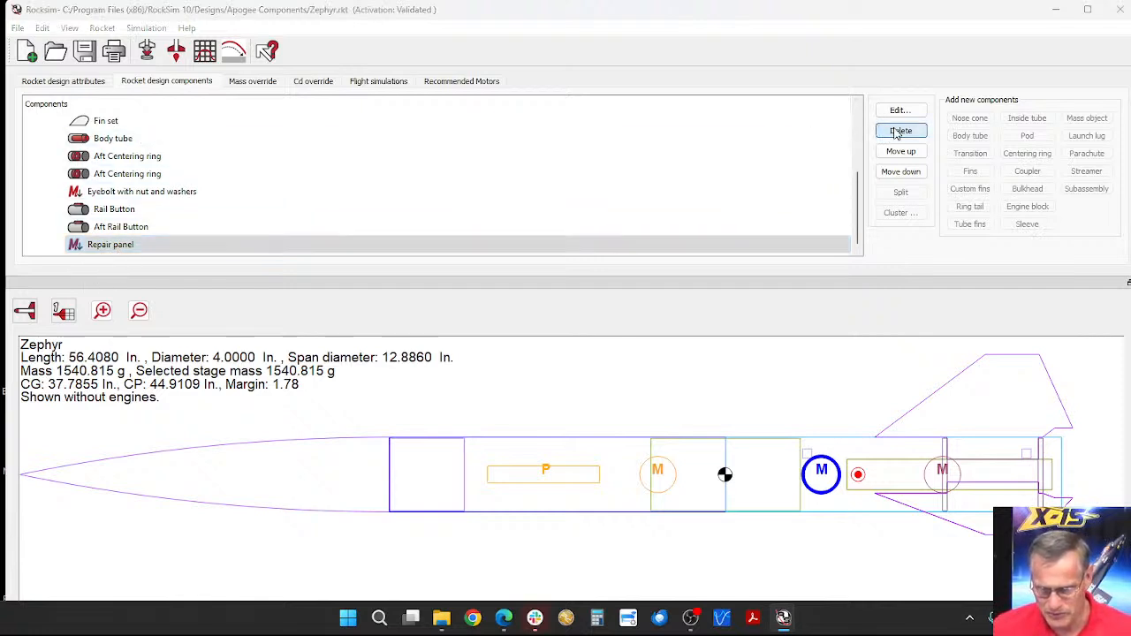
{"action": "left_click", "coordinate": [568, 333]}
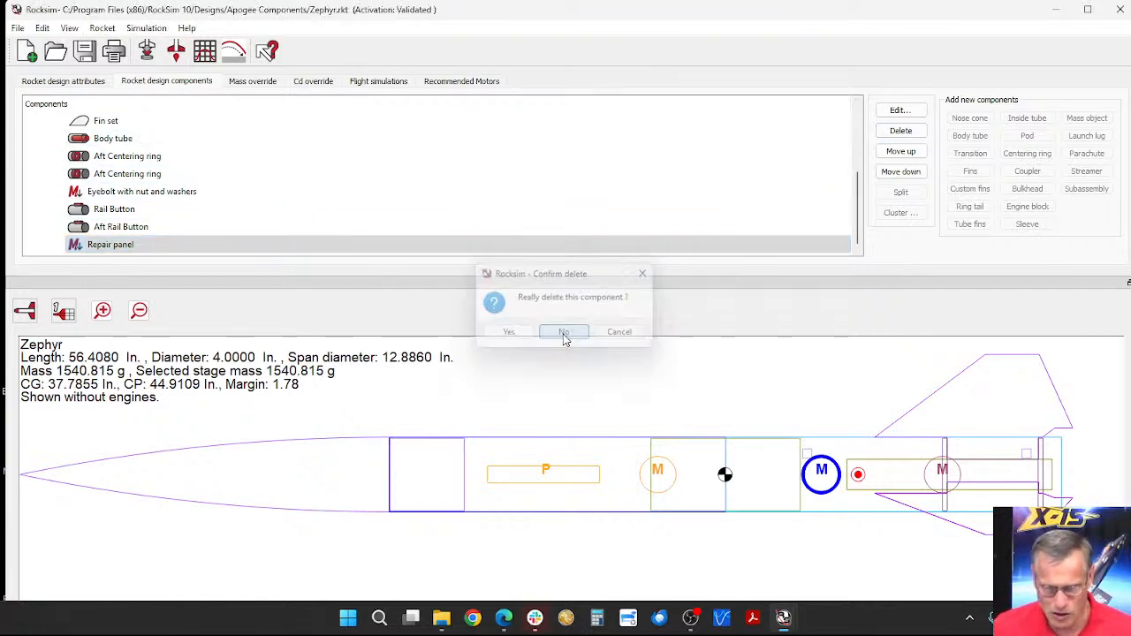
{"action": "left_click", "coordinate": [101, 248]}
{"action": "left_click", "coordinate": [900, 130]}
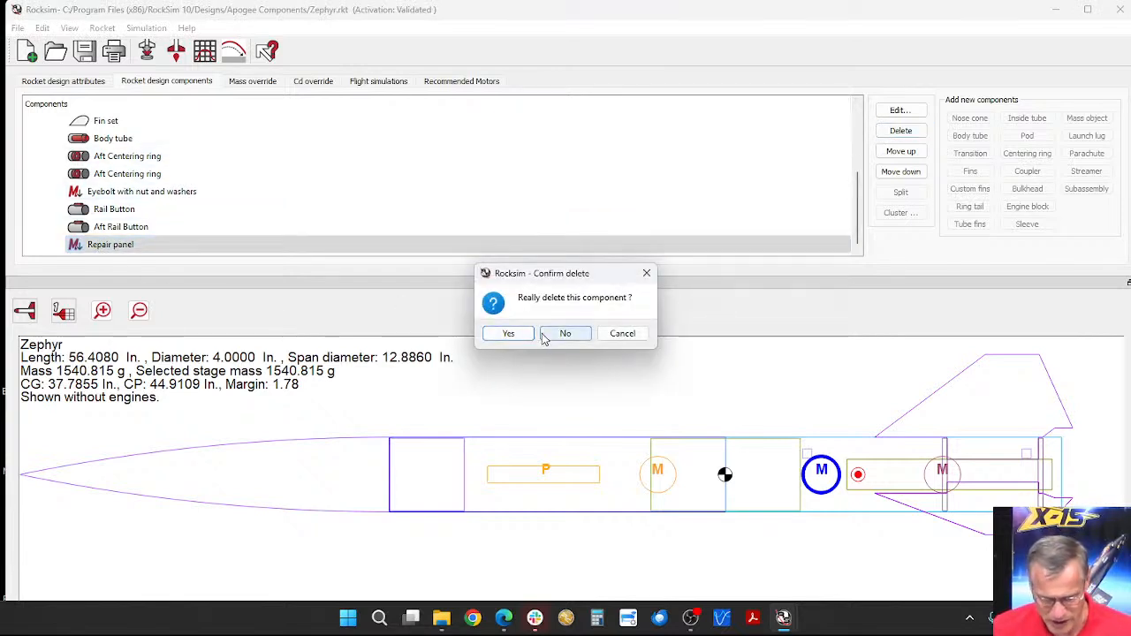
{"action": "left_click", "coordinate": [510, 333]}
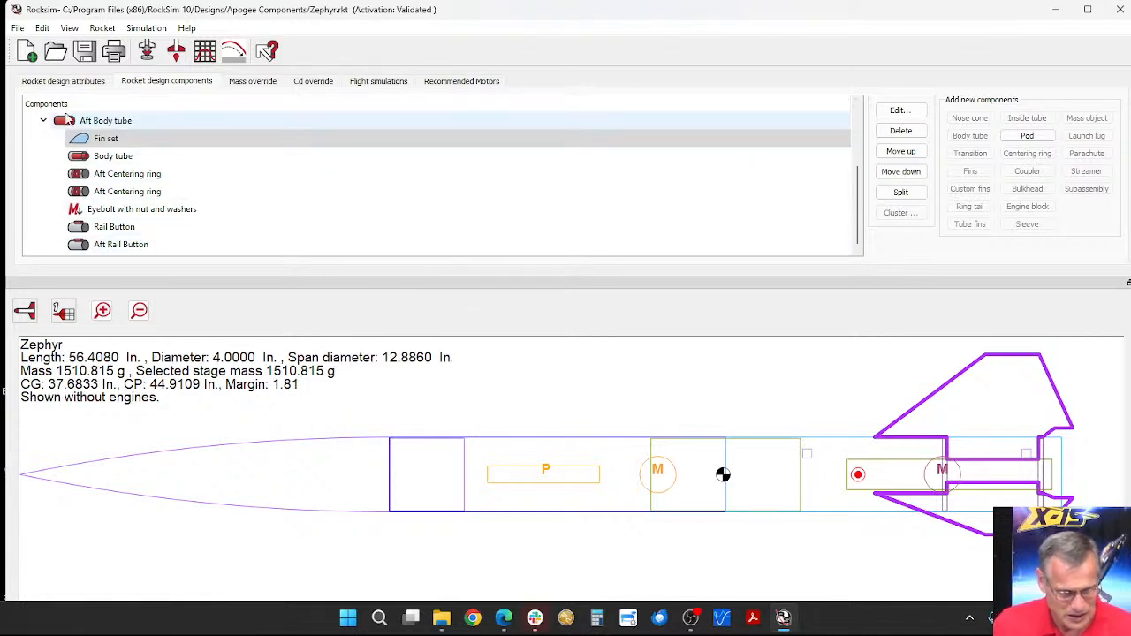
Step: Add a sleeve to the aft body tube without using a database part, and enlarge its properties dialog
{"action": "left_click", "coordinate": [830, 446]}
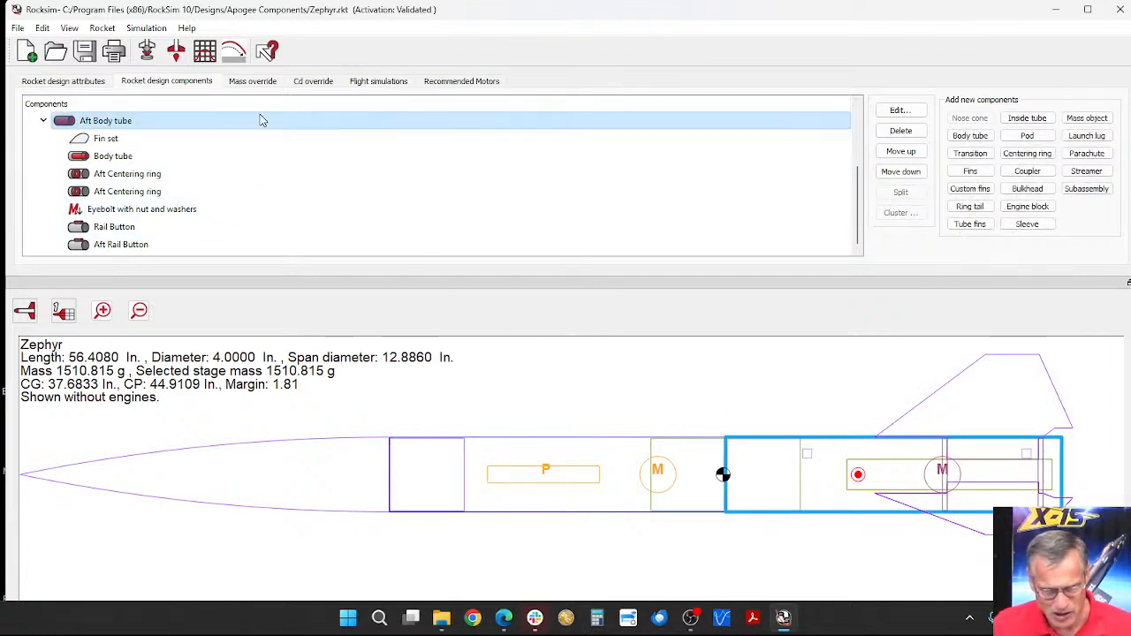
{"action": "left_click", "coordinate": [1029, 226]}
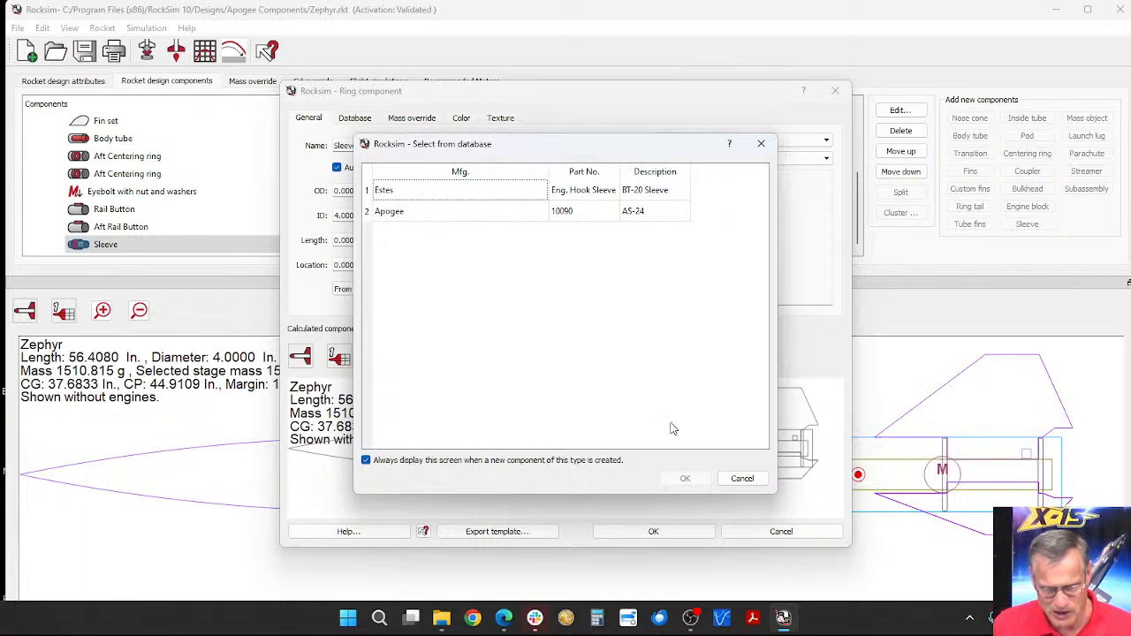
{"action": "left_click", "coordinate": [740, 479]}
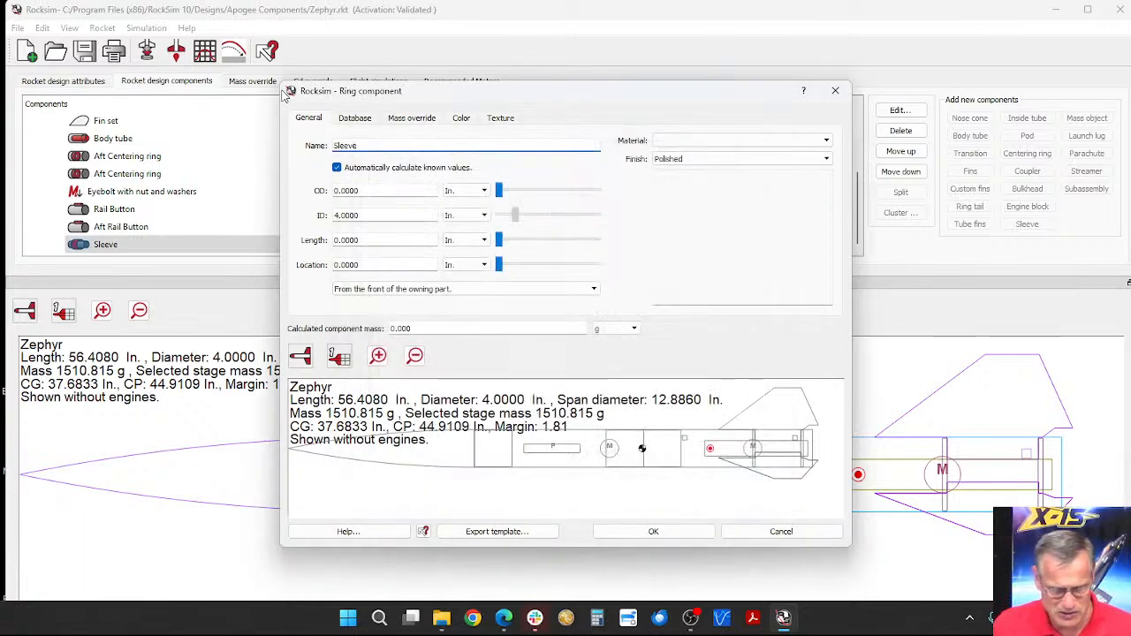
{"action": "mouse_move", "coordinate": [285, 91]}
{"action": "left_mouse_down"}
{"action": "mouse_move", "coordinate": [279, 54]}
{"action": "mouse_move", "coordinate": [179, 10]}
{"action": "left_mouse_up"}
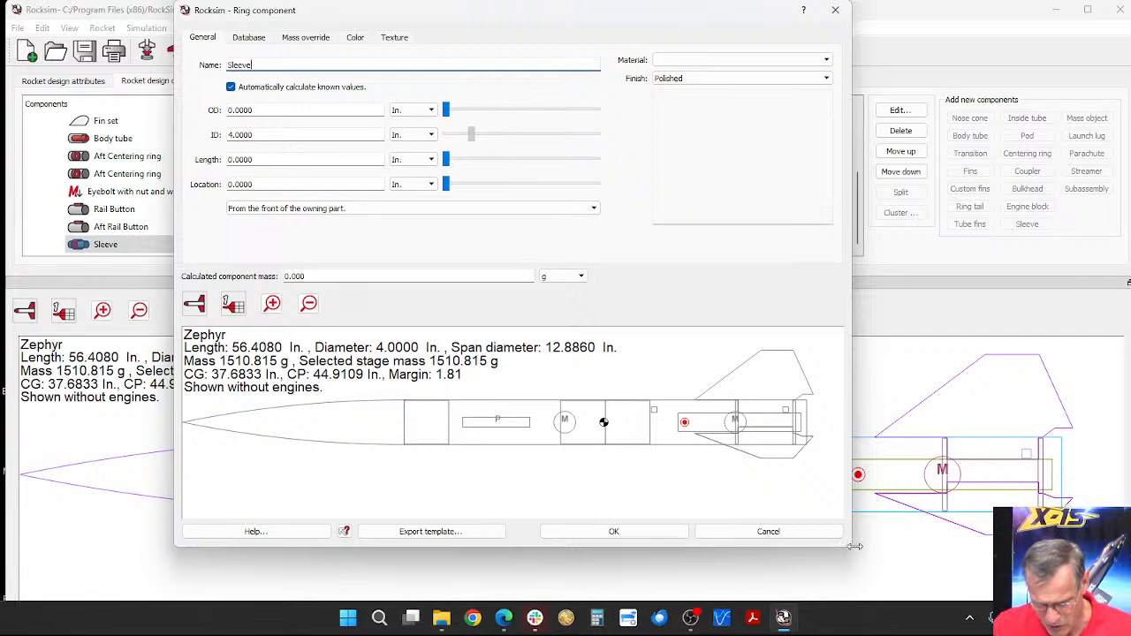
{"action": "left_click_drag", "start_coordinate": [855, 546], "coordinate": [1061, 592]}
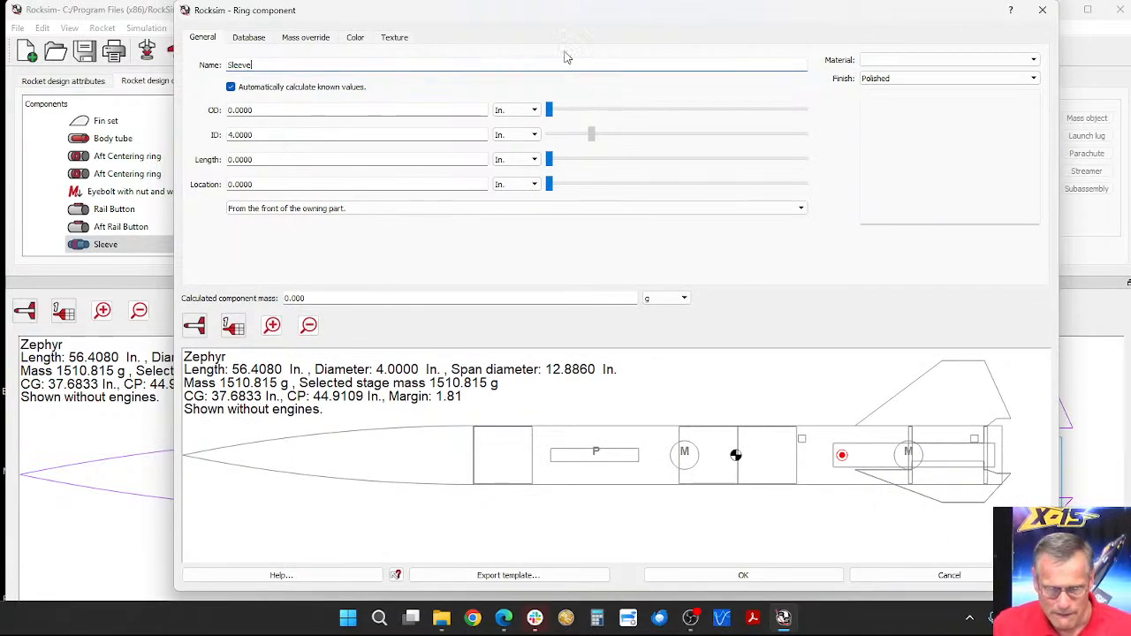
{"action": "left_click_drag", "start_coordinate": [540, 17], "coordinate": [503, 20]}
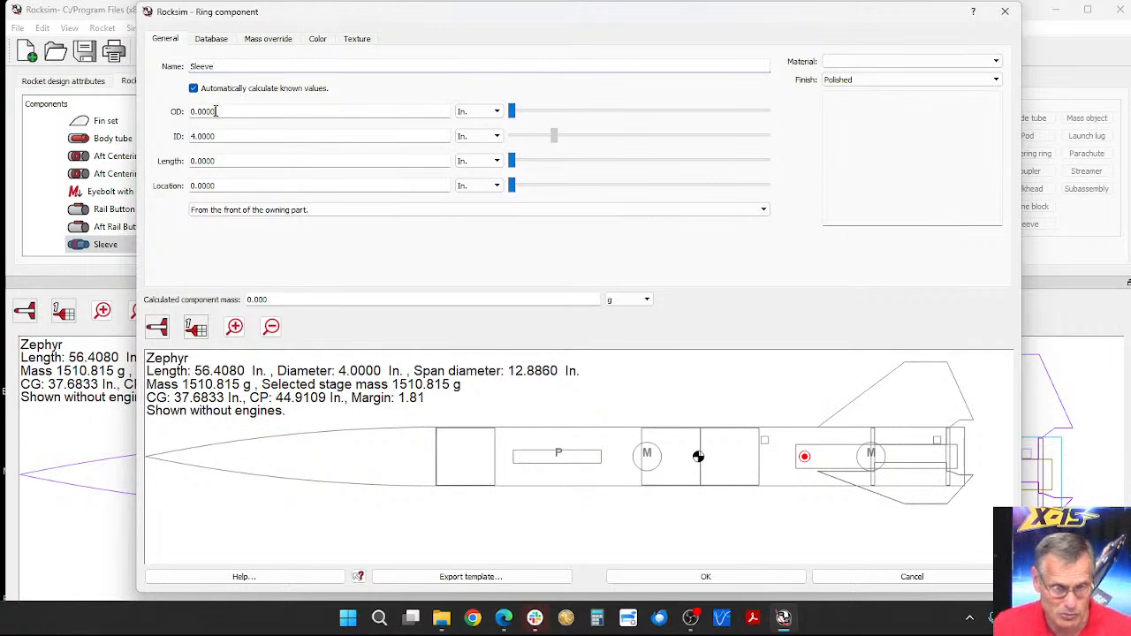
Step: Set the sleeve's outer diameter to 4.2 in and its length to about 3.375 in
{"action": "left_click_drag", "start_coordinate": [216, 112], "coordinate": [185, 108]}
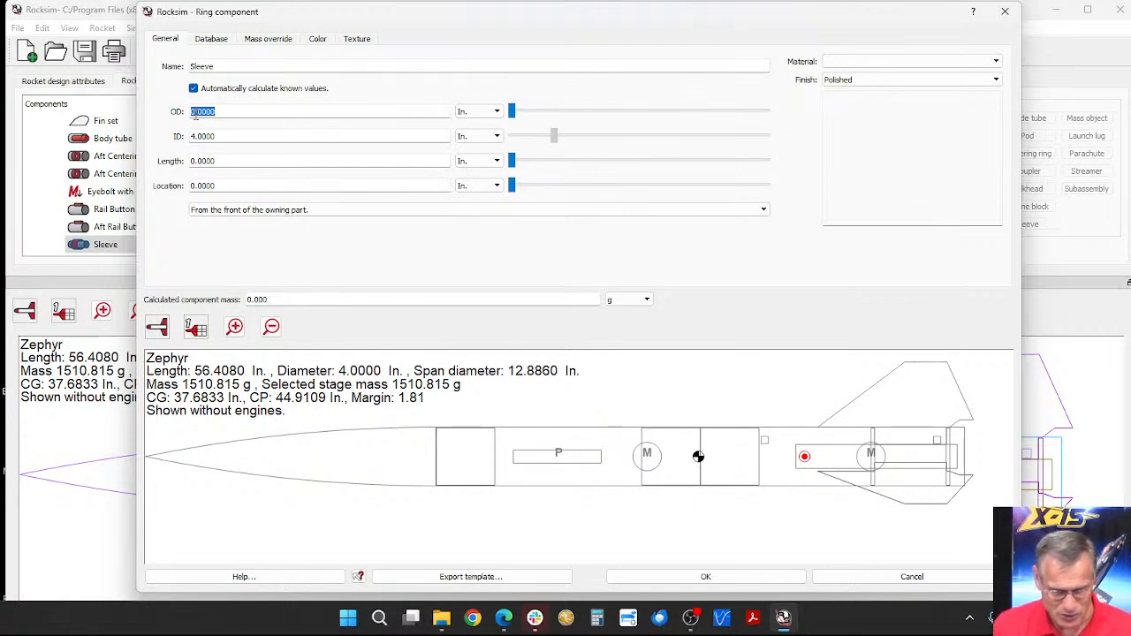
{"action": "type", "text": "4"}
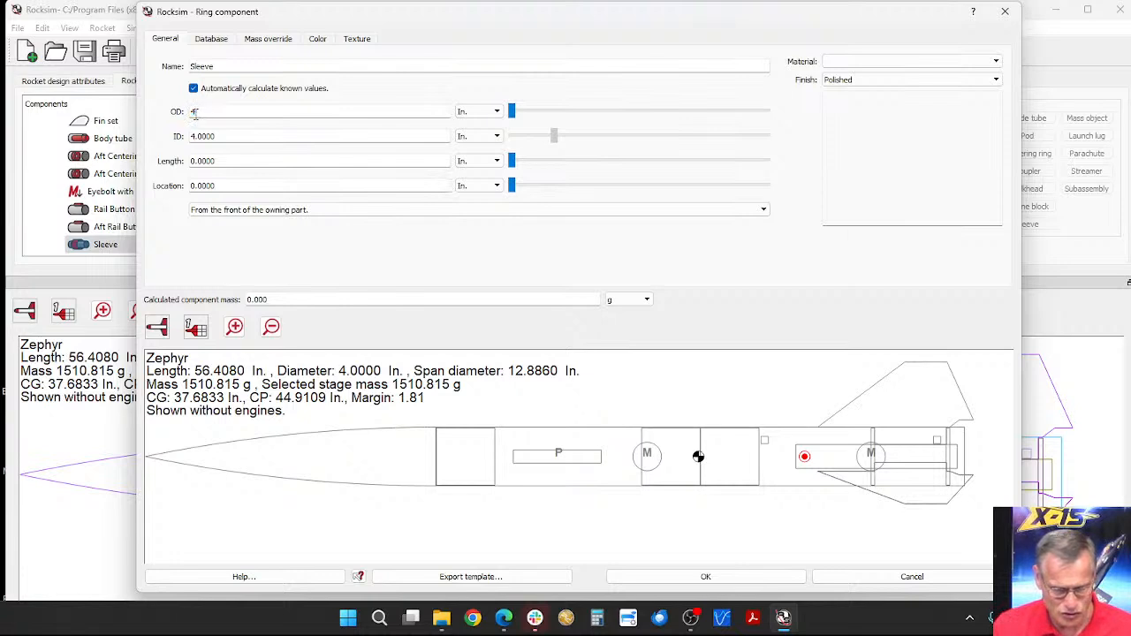
{"action": "type", "text": "."}
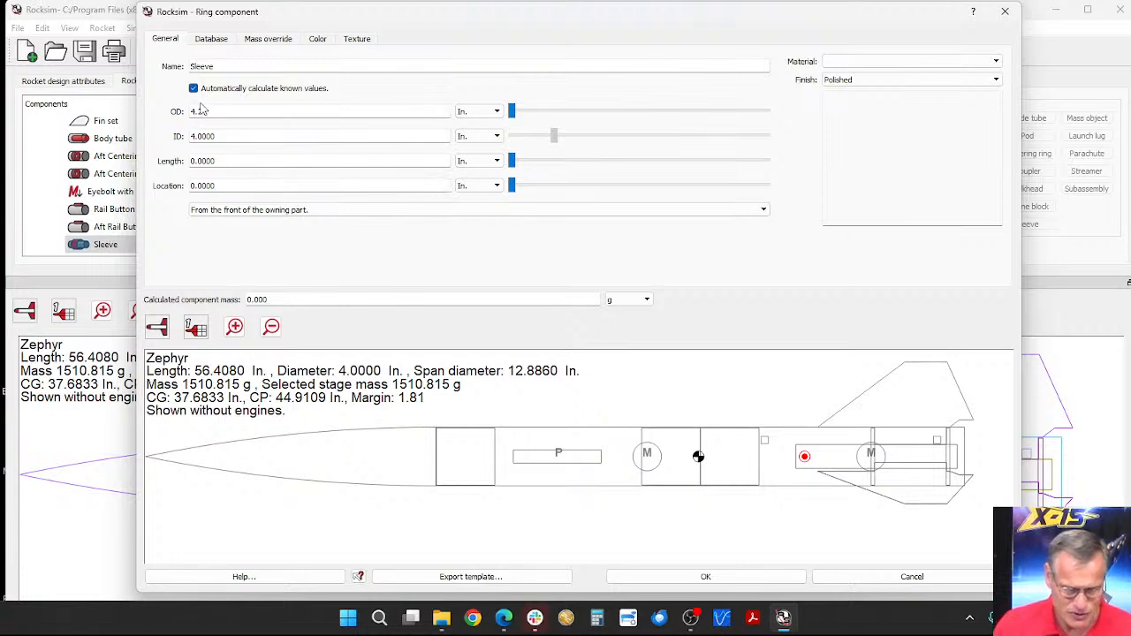
{"action": "type", "text": "2"}
{"action": "key", "text": "Tab"}
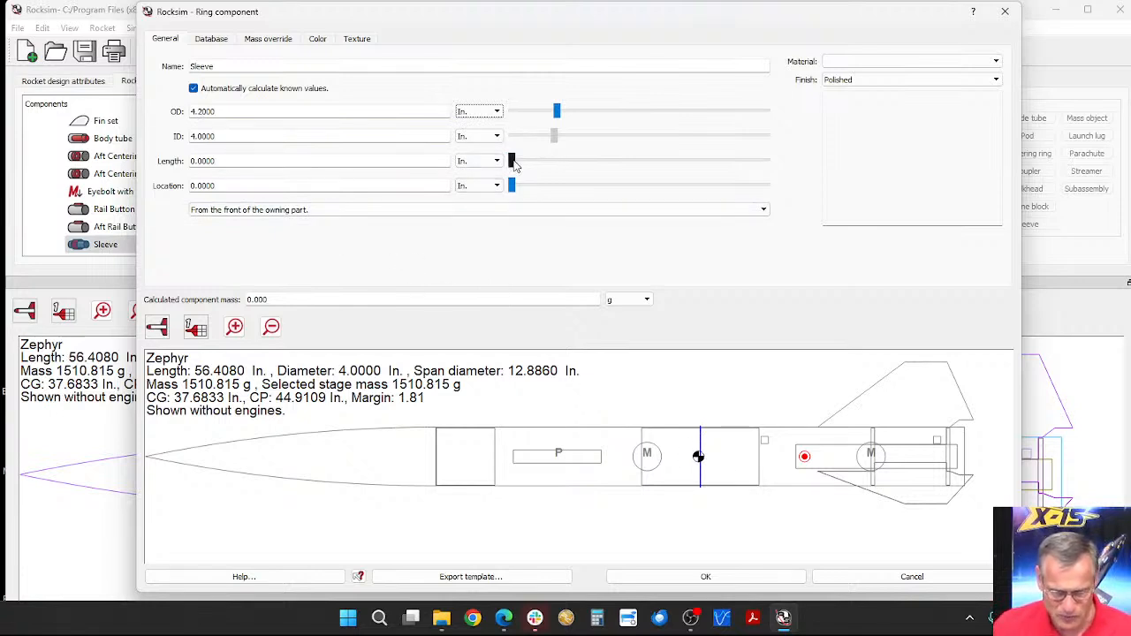
{"action": "left_click_drag", "start_coordinate": [514, 165], "coordinate": [586, 169]}
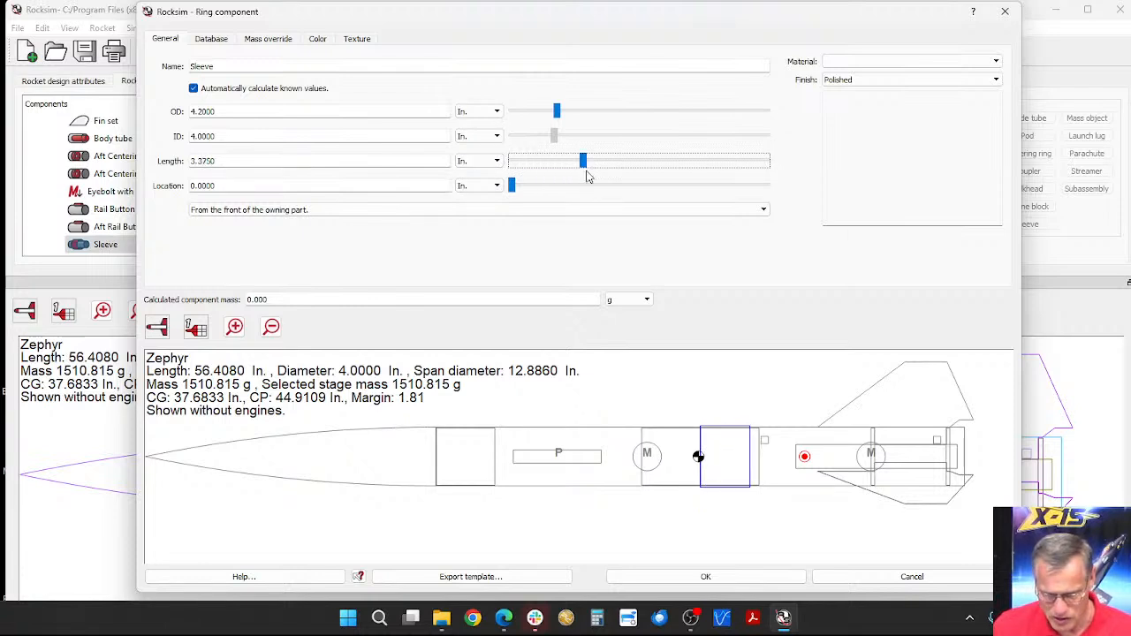
Step: Choose Paper as the sleeve's material
{"action": "left_click", "coordinate": [849, 61]}
{"action": "scroll", "coordinate": [866, 133], "scroll_direction": "down", "scroll_amount": 3}
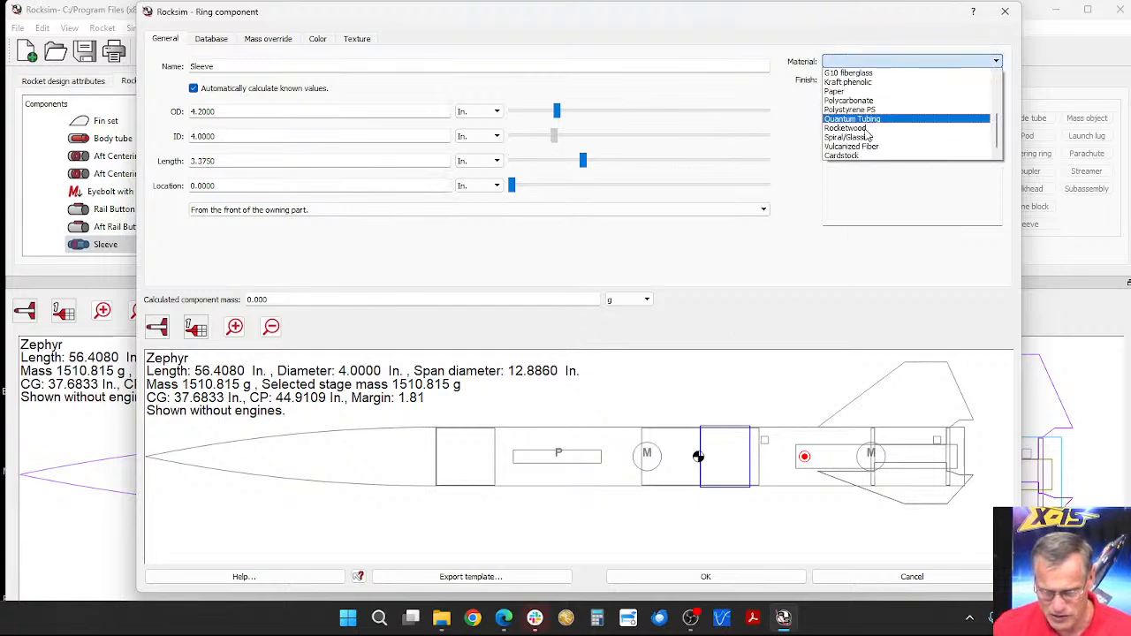
{"action": "left_click", "coordinate": [853, 91]}
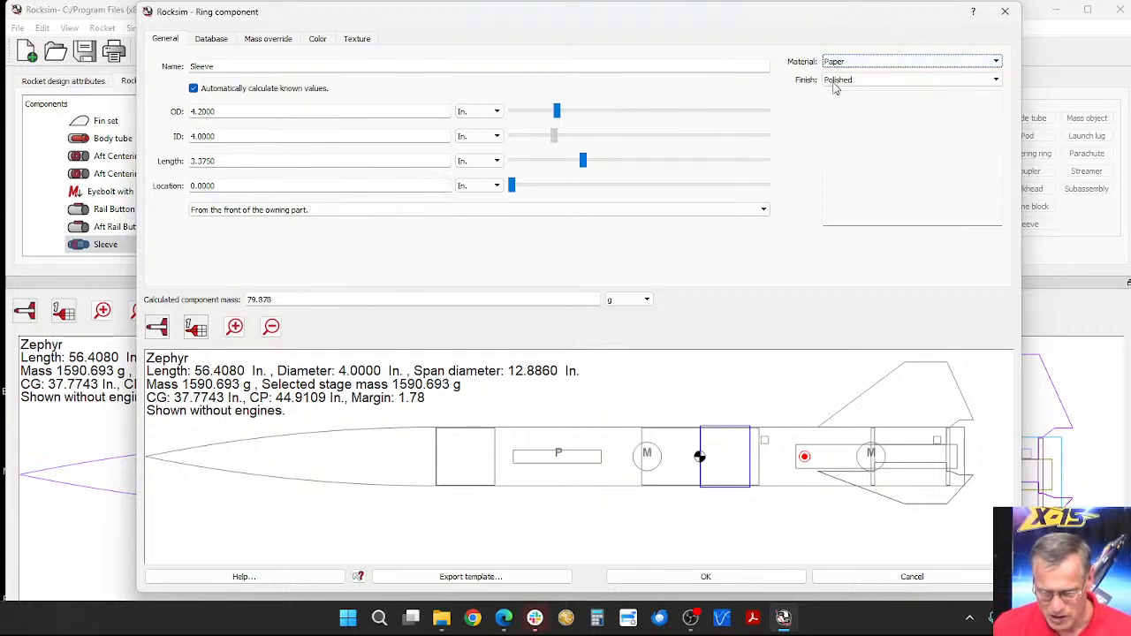
Step: Make the sleeve's 3D diffuse color and its 2D color red (#ff0000)
{"action": "left_click", "coordinate": [322, 39]}
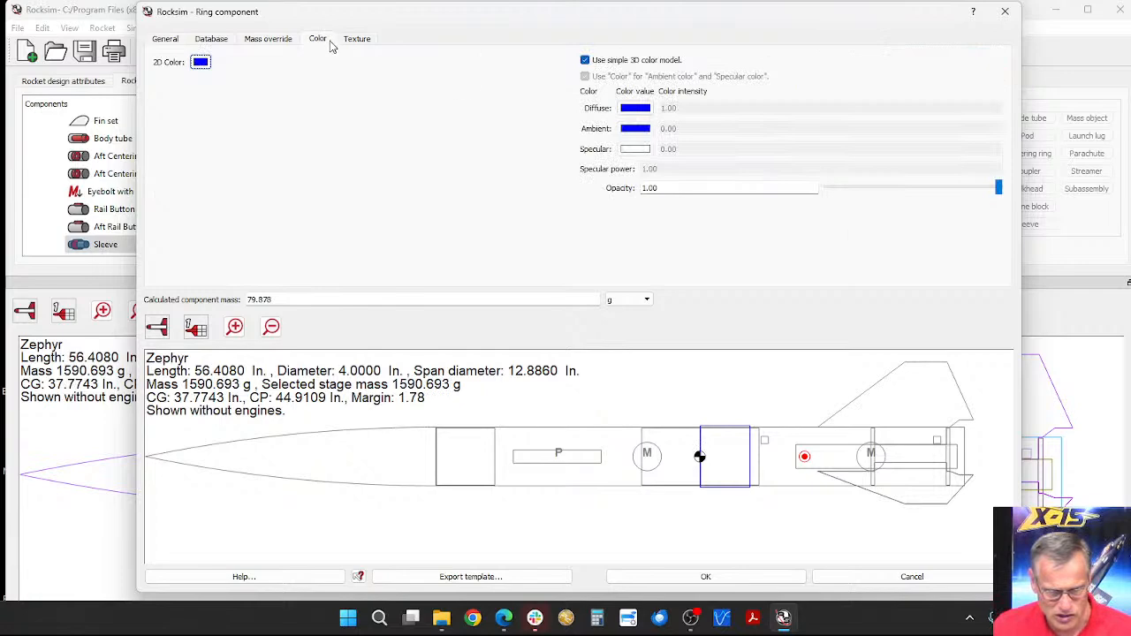
{"action": "left_click", "coordinate": [635, 109]}
{"action": "left_click", "coordinate": [429, 250]}
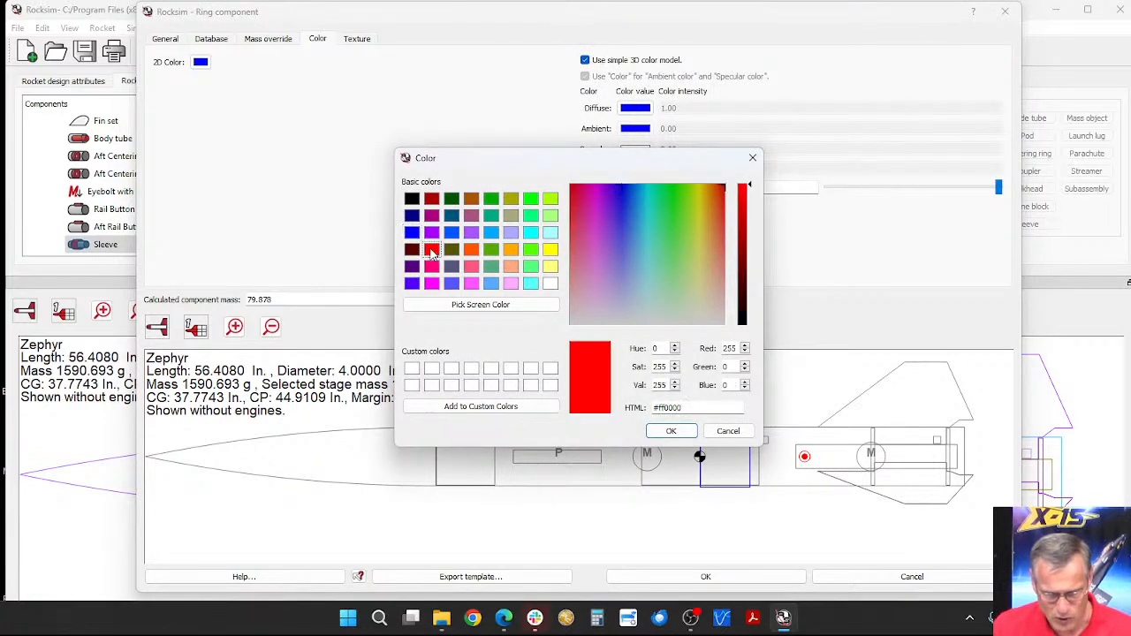
{"action": "left_click", "coordinate": [672, 432]}
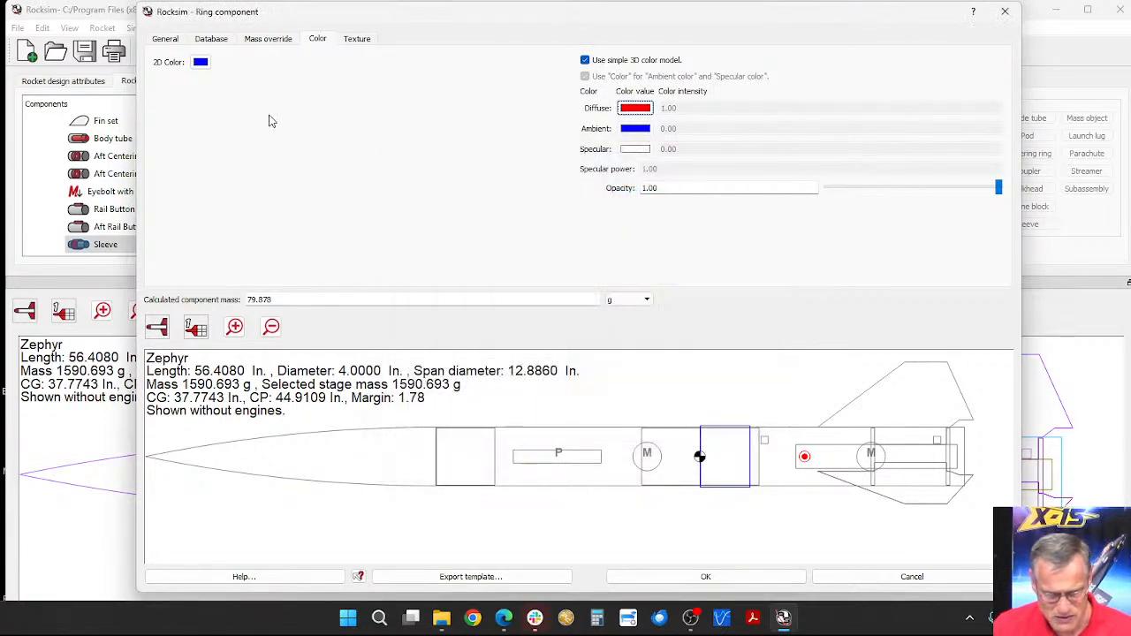
{"action": "left_click", "coordinate": [201, 62]}
{"action": "left_click", "coordinate": [432, 251]}
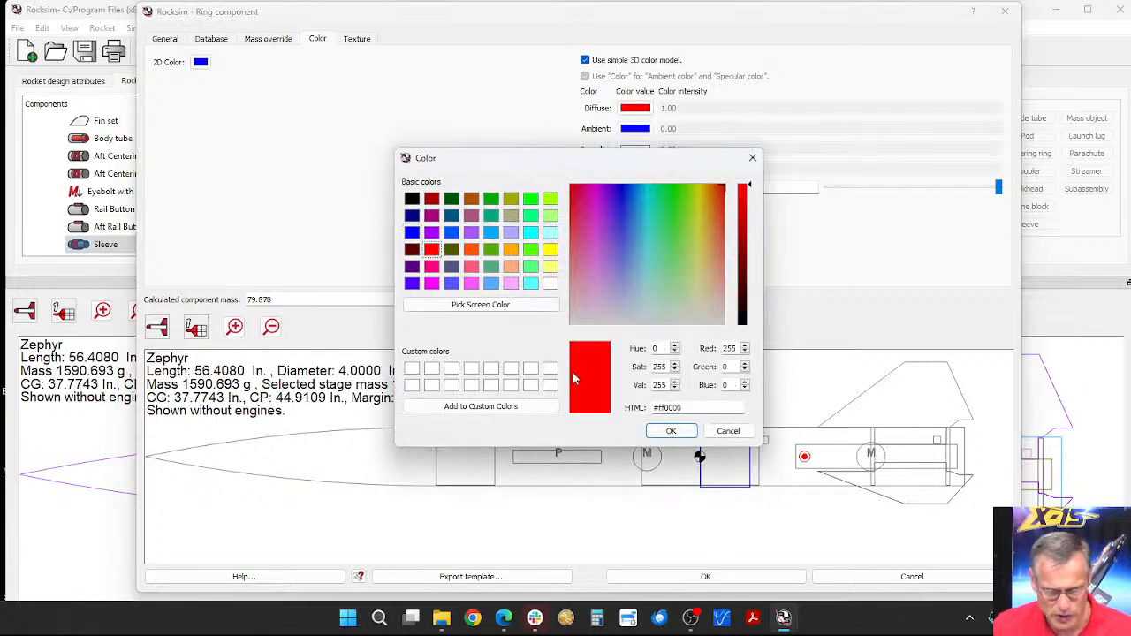
{"action": "left_click", "coordinate": [671, 430]}
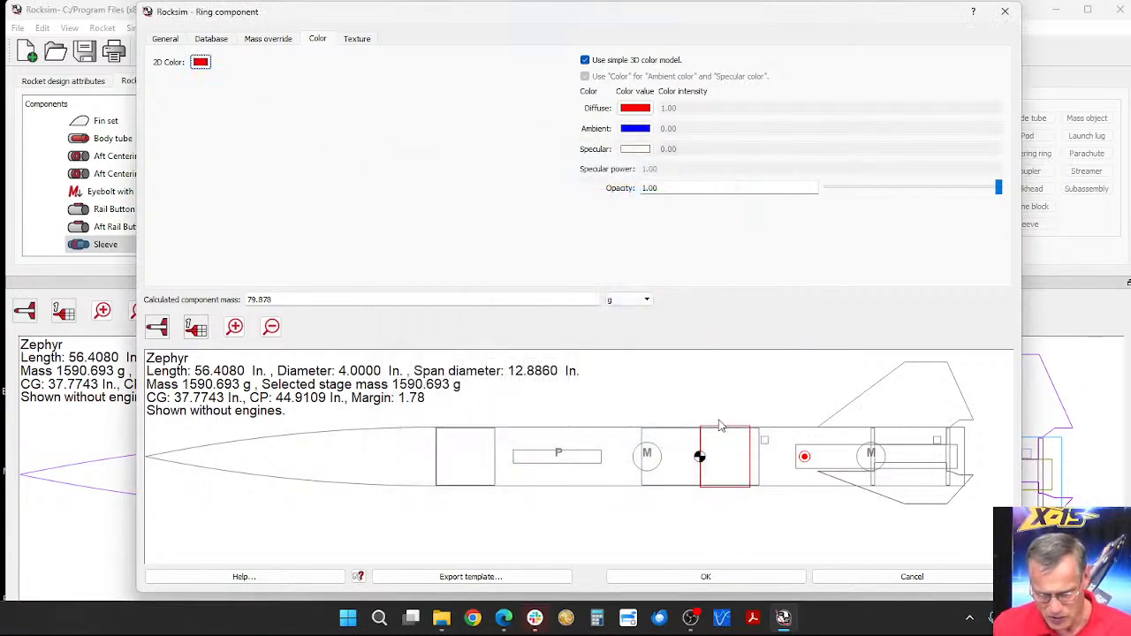
Step: Examine the red sleeve on the rocket's body in 3D, up close and from several angles
{"action": "left_click", "coordinate": [157, 327]}
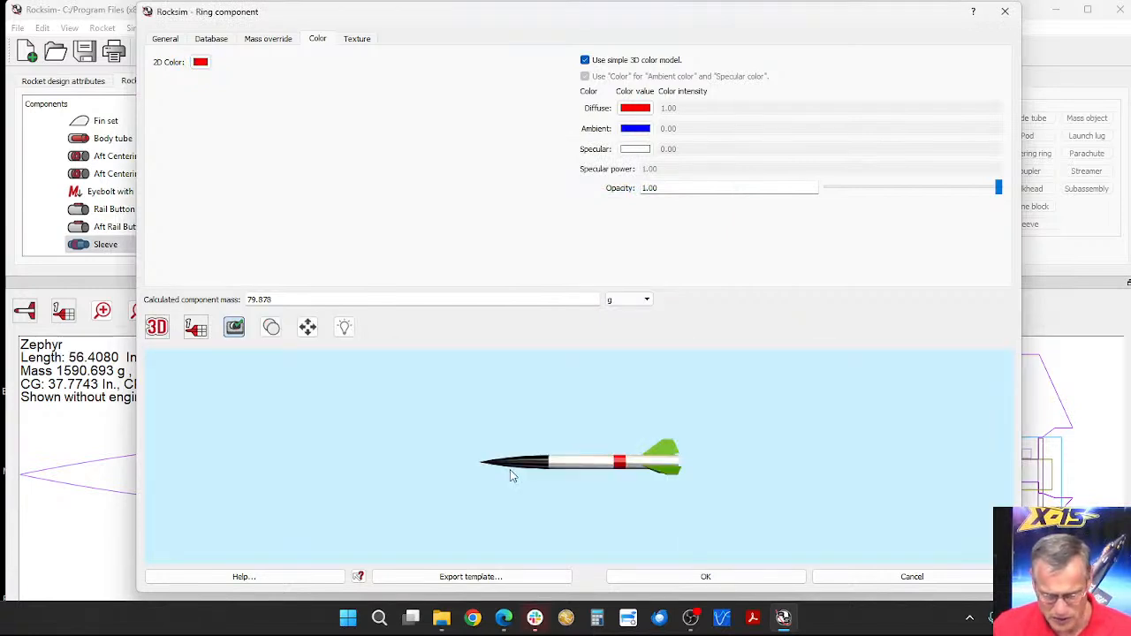
{"action": "scroll", "coordinate": [654, 451], "scroll_direction": "up", "scroll_amount": 5}
{"action": "scroll", "coordinate": [680, 452], "scroll_direction": "up", "scroll_amount": 5}
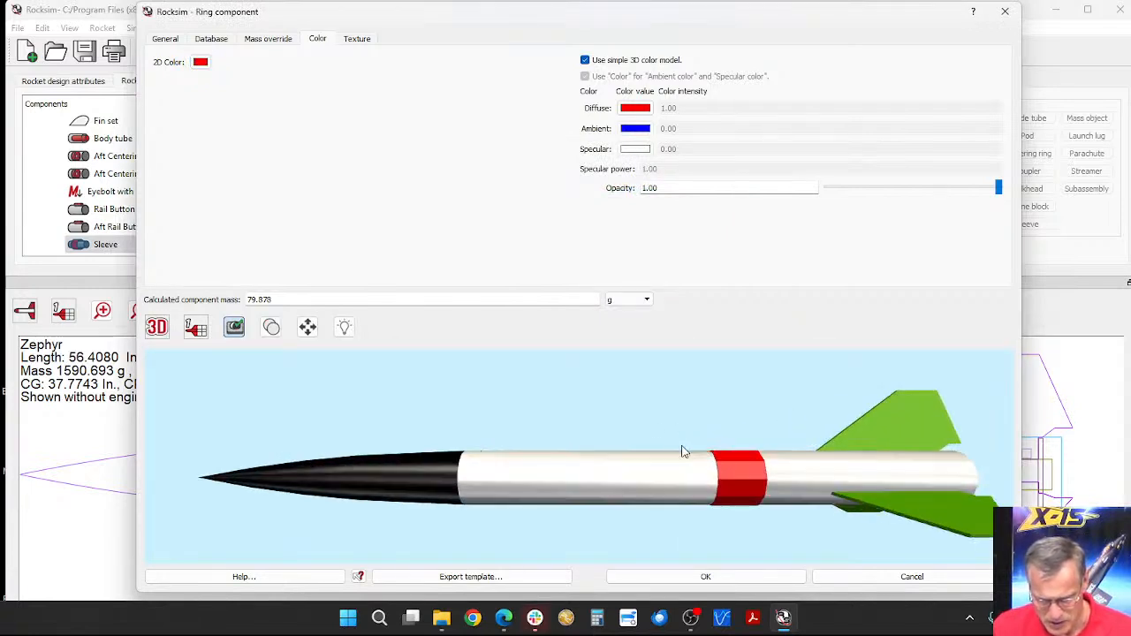
{"action": "scroll", "coordinate": [696, 446], "scroll_direction": "down", "scroll_amount": 3}
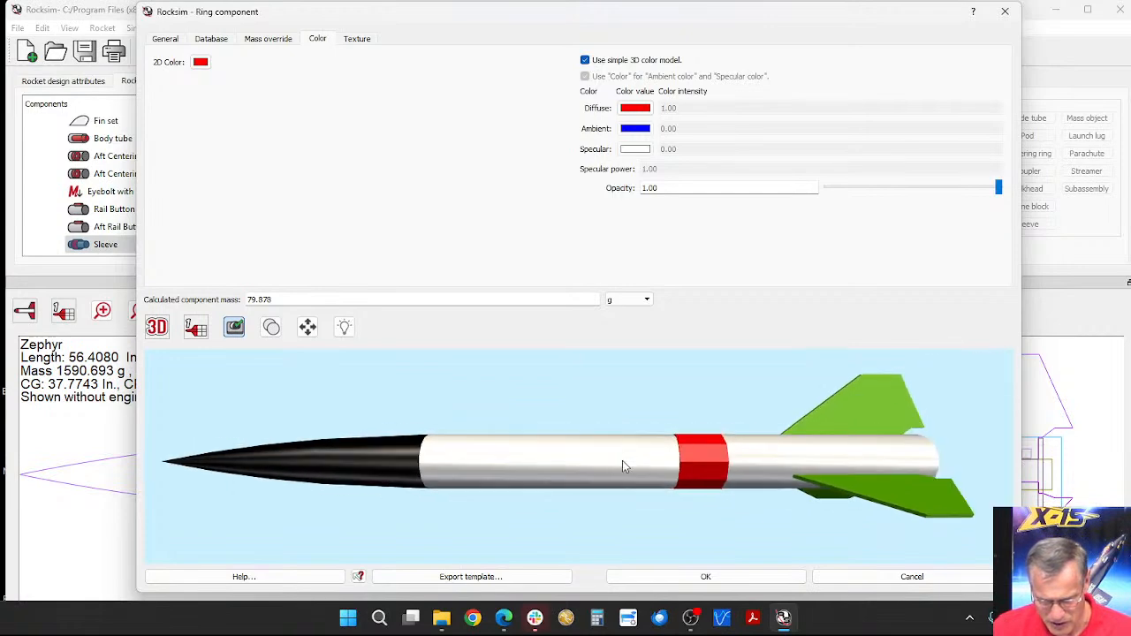
{"action": "left_click_drag", "start_coordinate": [623, 461], "coordinate": [793, 452]}
{"action": "scroll", "coordinate": [662, 464], "scroll_direction": "up", "scroll_amount": 5}
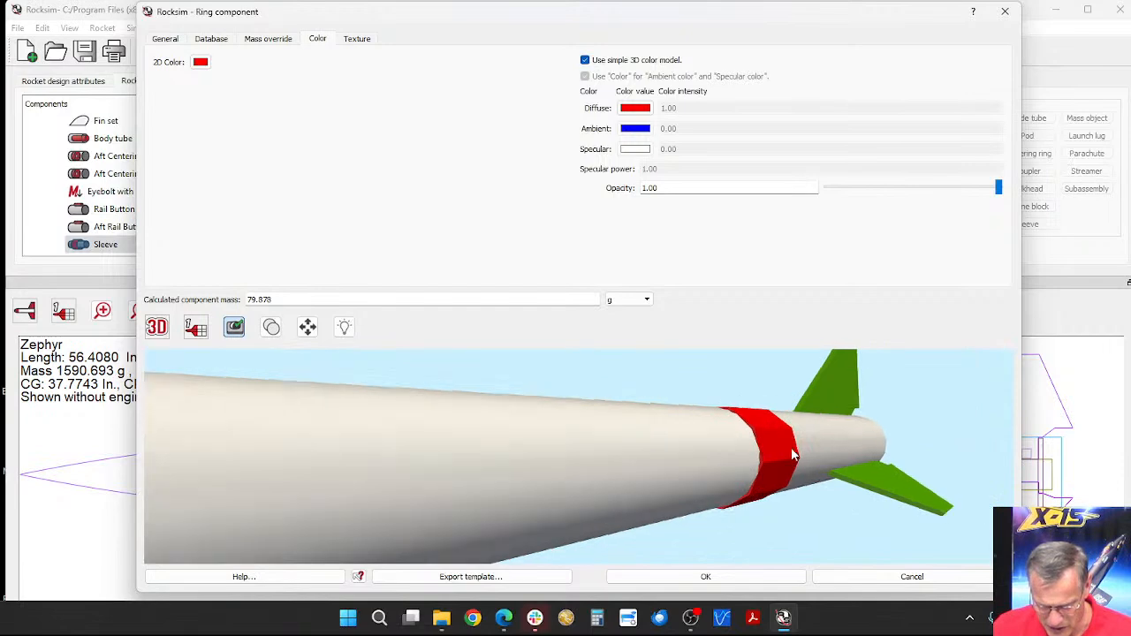
{"action": "scroll", "coordinate": [793, 453], "scroll_direction": "up", "scroll_amount": 3}
{"action": "scroll", "coordinate": [818, 457], "scroll_direction": "up", "scroll_amount": 2}
{"action": "scroll", "coordinate": [819, 454], "scroll_direction": "down", "scroll_amount": 1}
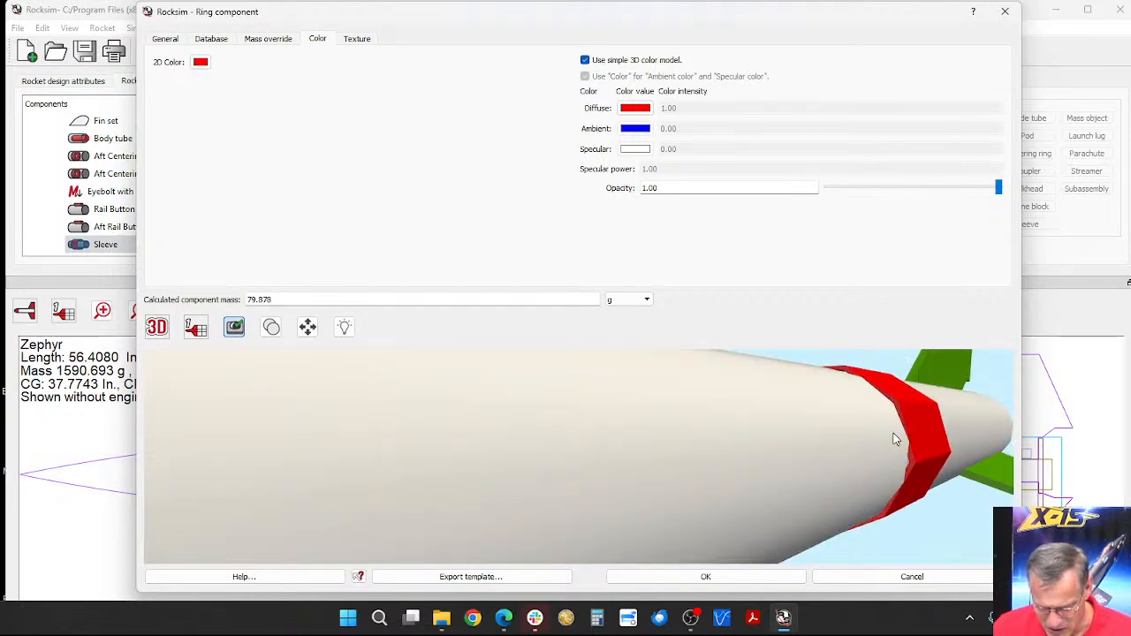
{"action": "scroll", "coordinate": [894, 433], "scroll_direction": "up", "scroll_amount": 2}
{"action": "left_click_drag", "start_coordinate": [893, 433], "coordinate": [868, 433]}
{"action": "scroll", "coordinate": [869, 433], "scroll_direction": "down", "scroll_amount": 1}
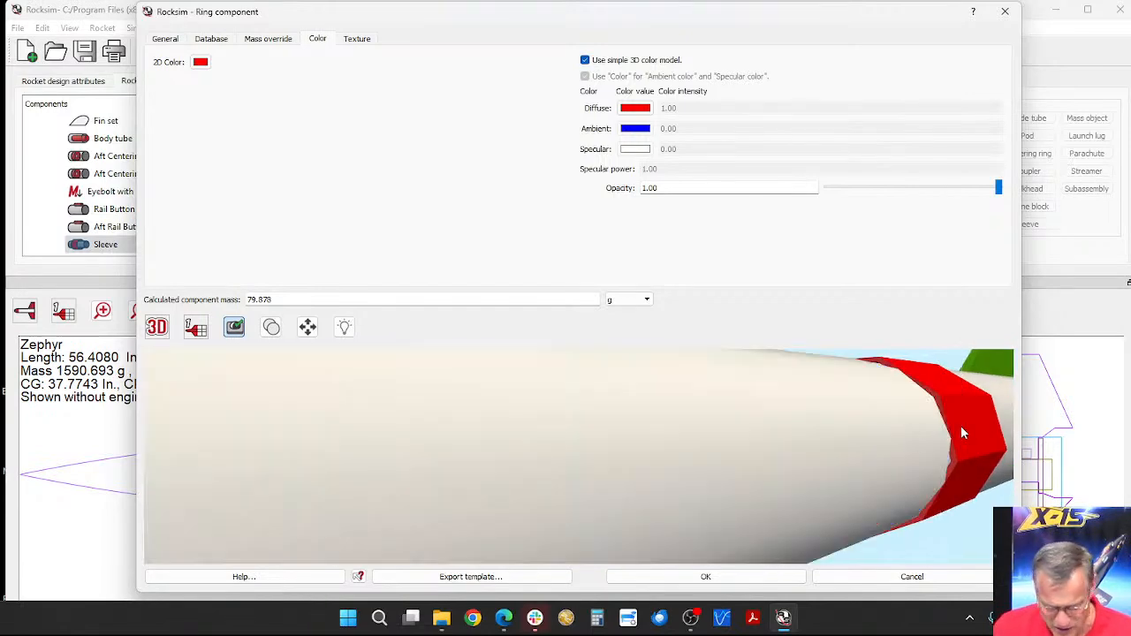
{"action": "left_click_drag", "start_coordinate": [1008, 418], "coordinate": [684, 386]}
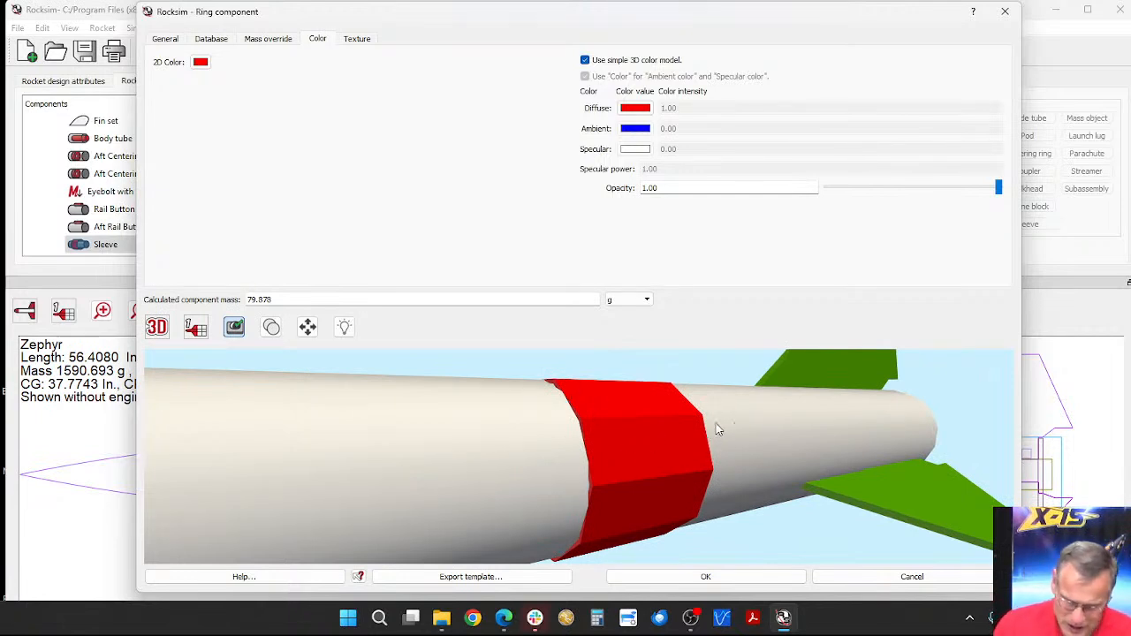
{"action": "left_click_drag", "start_coordinate": [735, 441], "coordinate": [764, 440]}
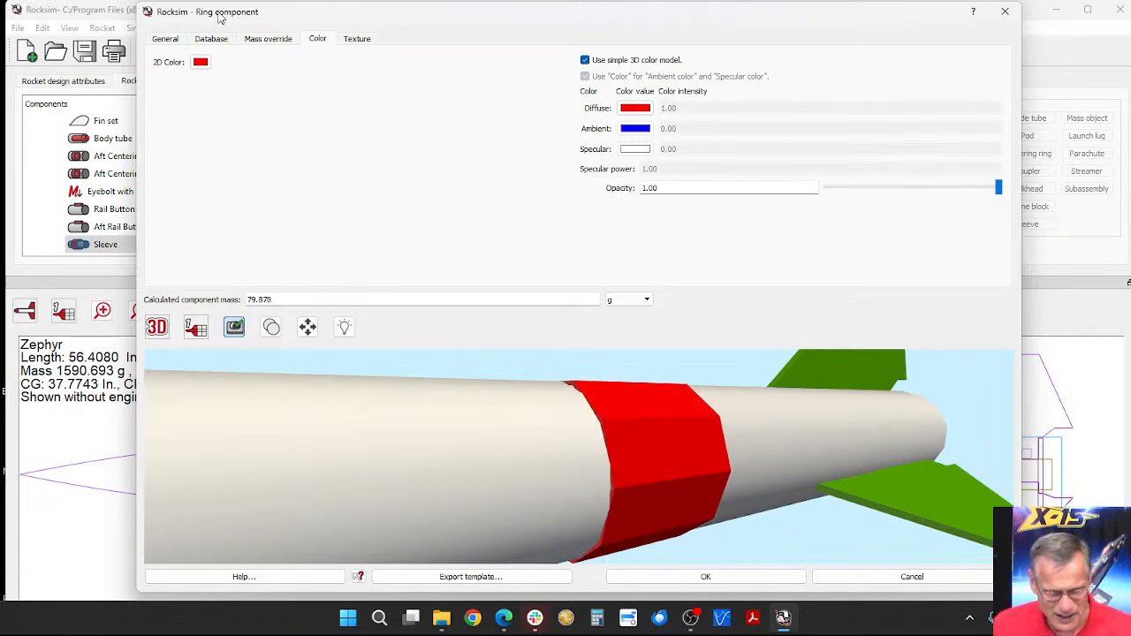
Step: Set the sleeve's outer diameter to 4.1 in and its length to 2.625 in, and accept the changes
{"action": "left_click", "coordinate": [162, 42]}
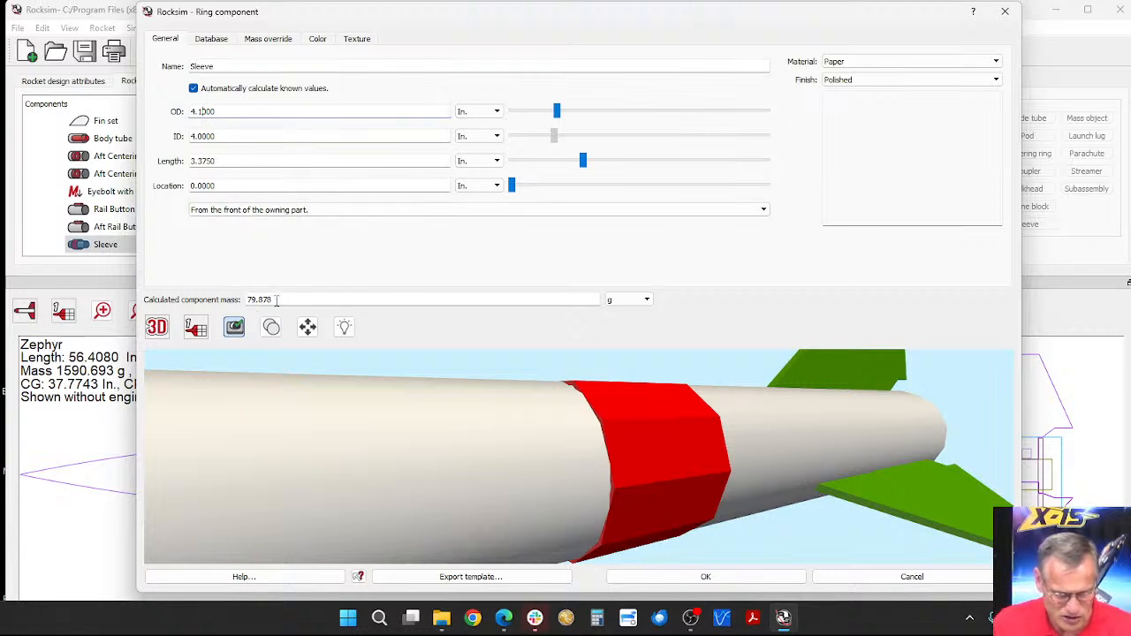
{"action": "key", "text": "Tab"}
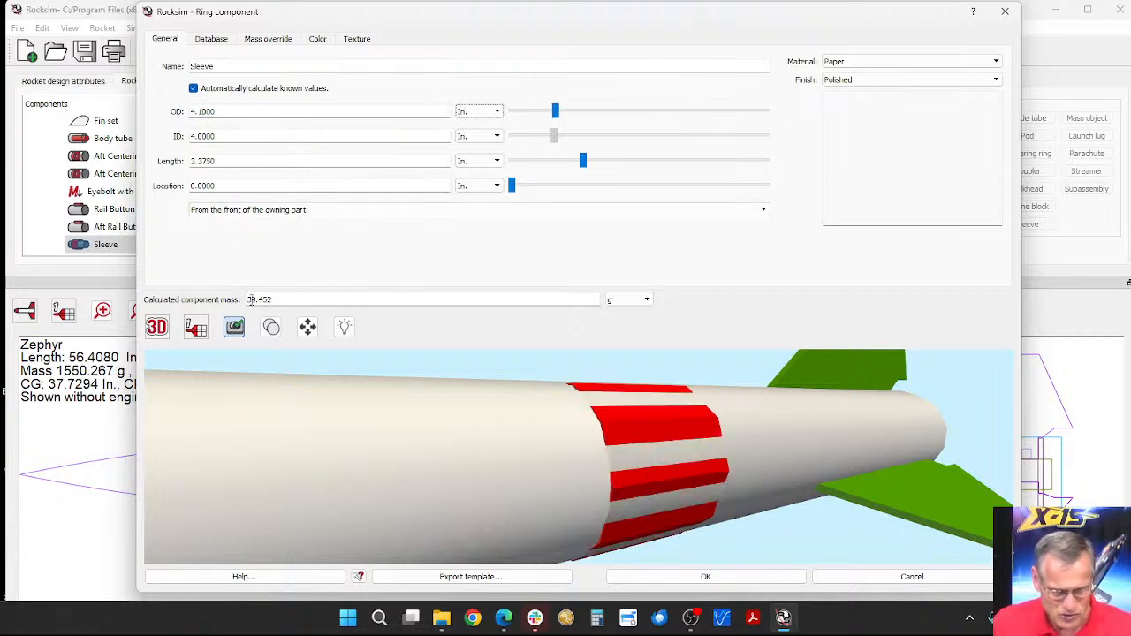
{"action": "left_click", "coordinate": [221, 164]}
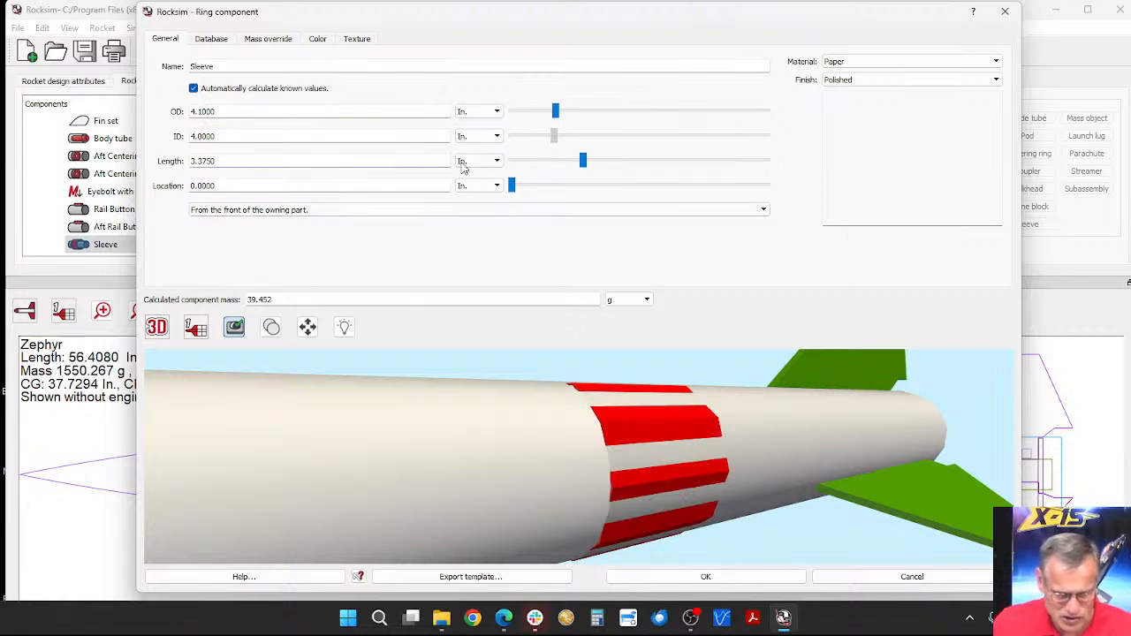
{"action": "left_click", "coordinate": [582, 161]}
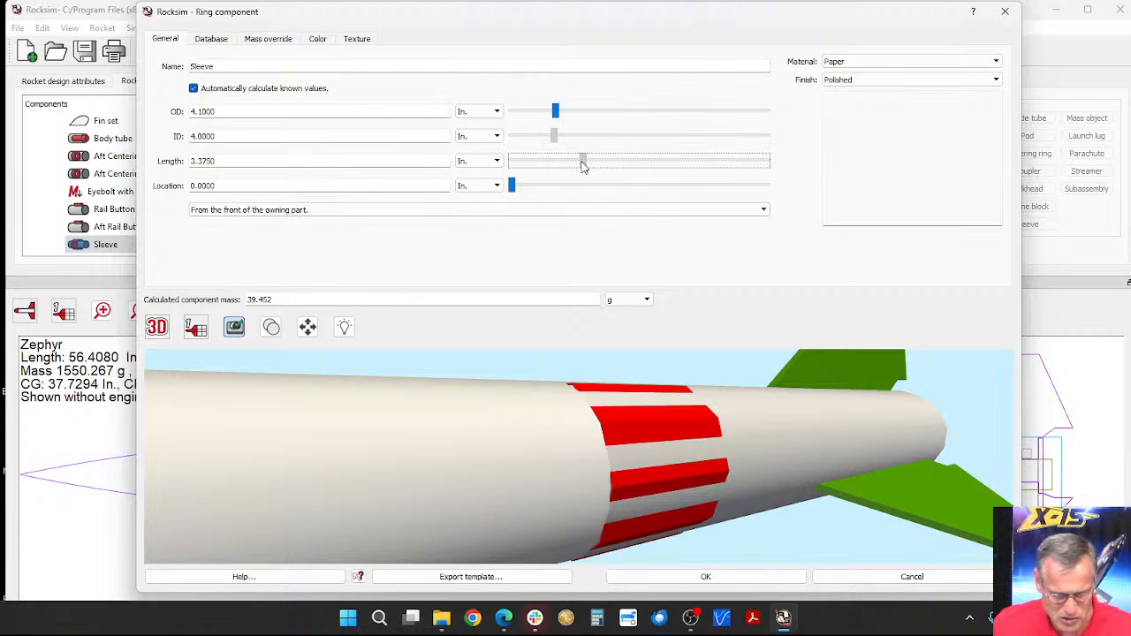
{"action": "left_click_drag", "start_coordinate": [582, 164], "coordinate": [569, 166]}
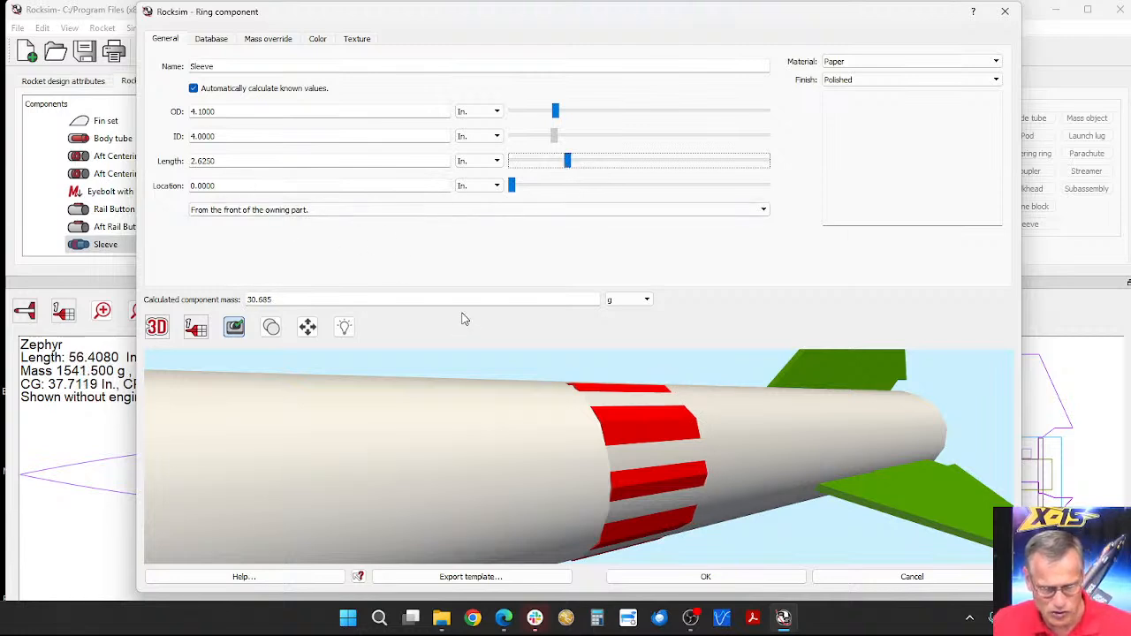
{"action": "left_click_drag", "start_coordinate": [590, 376], "coordinate": [394, 351]}
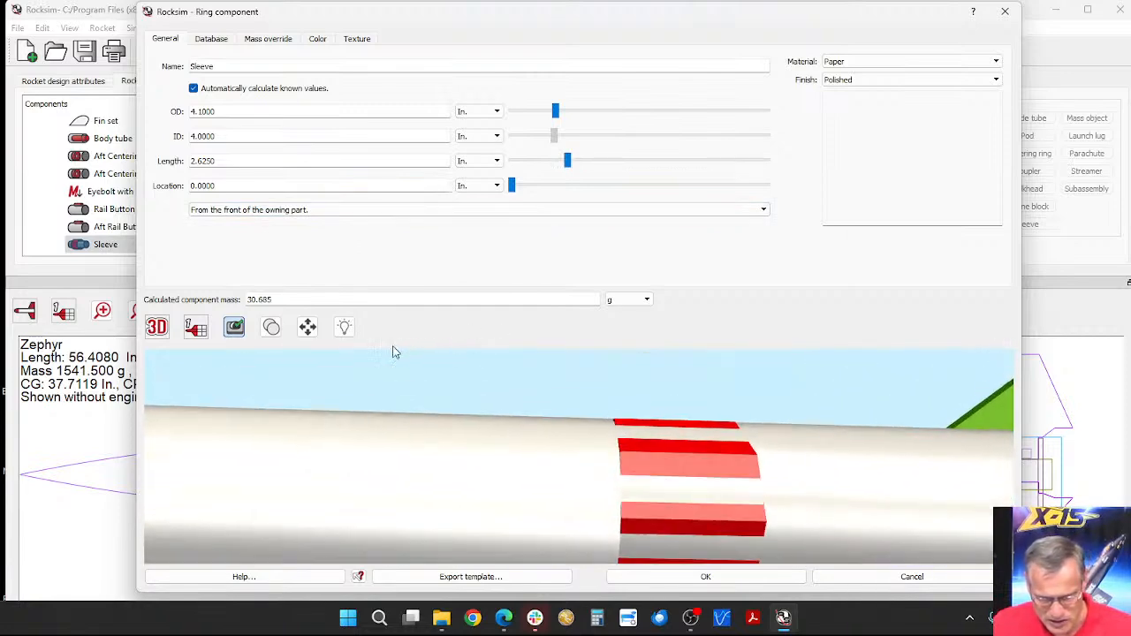
{"action": "scroll", "coordinate": [636, 435], "scroll_direction": "down", "scroll_amount": 3}
{"action": "scroll", "coordinate": [641, 451], "scroll_direction": "up", "scroll_amount": 3}
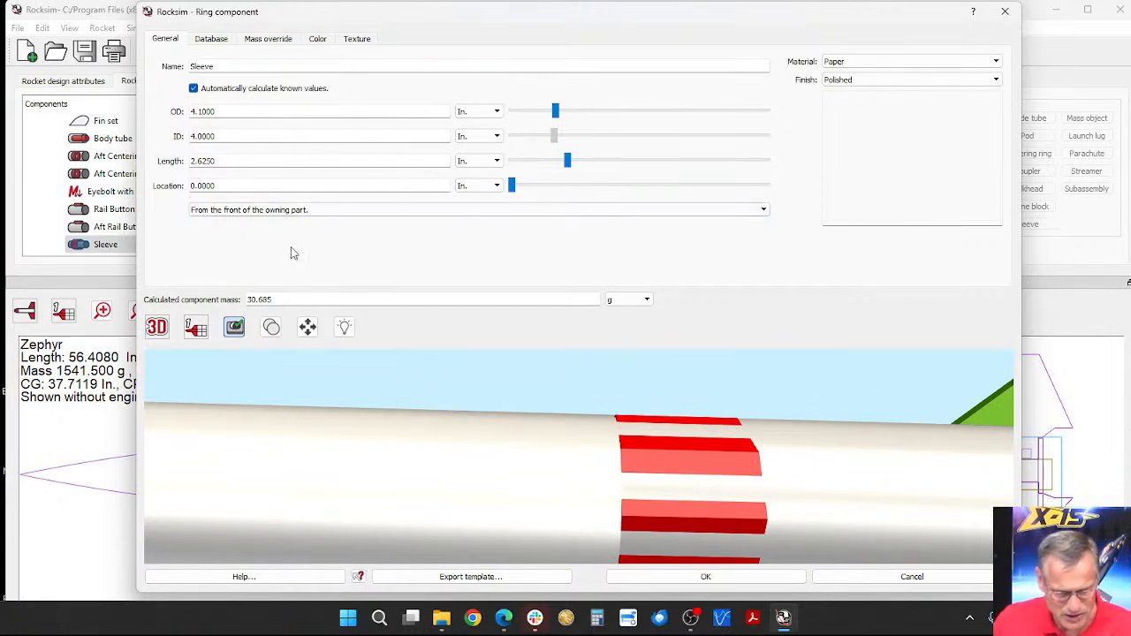
{"action": "left_click", "coordinate": [727, 581]}
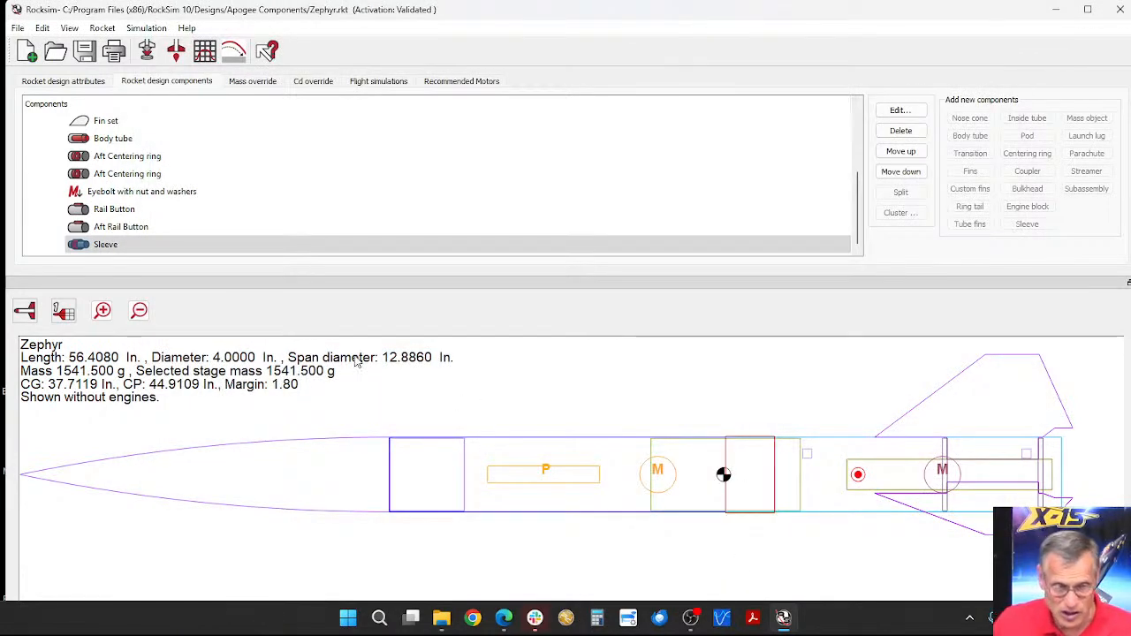
Step: Load the Aerotech H100W engine with a 10-second ejection delay for a new simulation
{"action": "scroll", "coordinate": [126, 209], "scroll_direction": "up", "scroll_amount": 3}
{"action": "scroll", "coordinate": [126, 210], "scroll_direction": "down", "scroll_amount": 3}
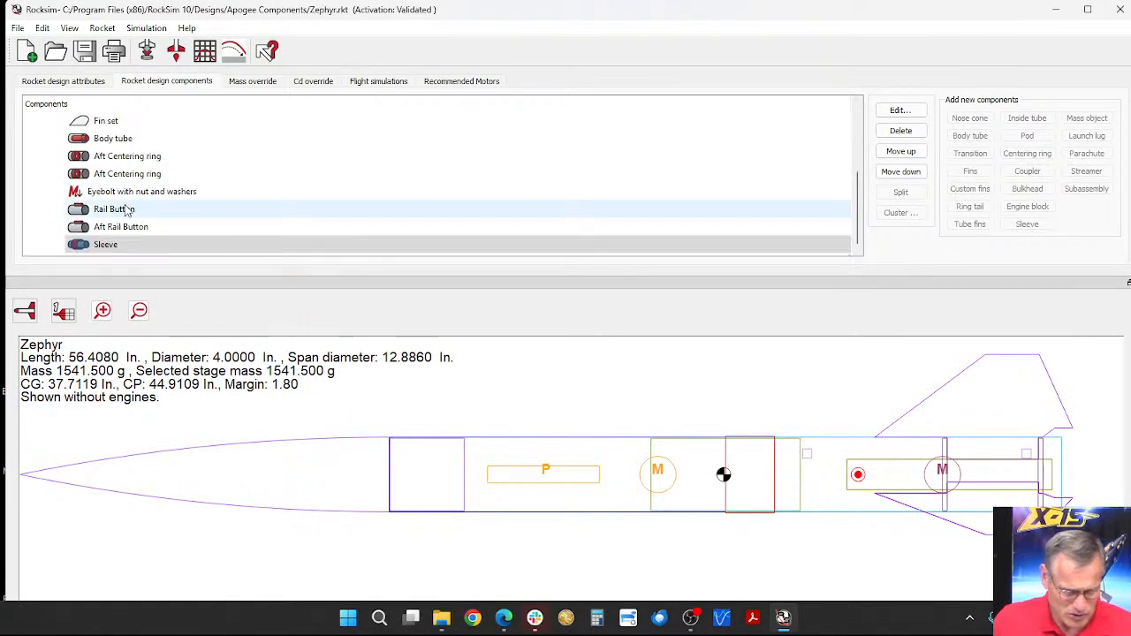
{"action": "left_click", "coordinate": [146, 50]}
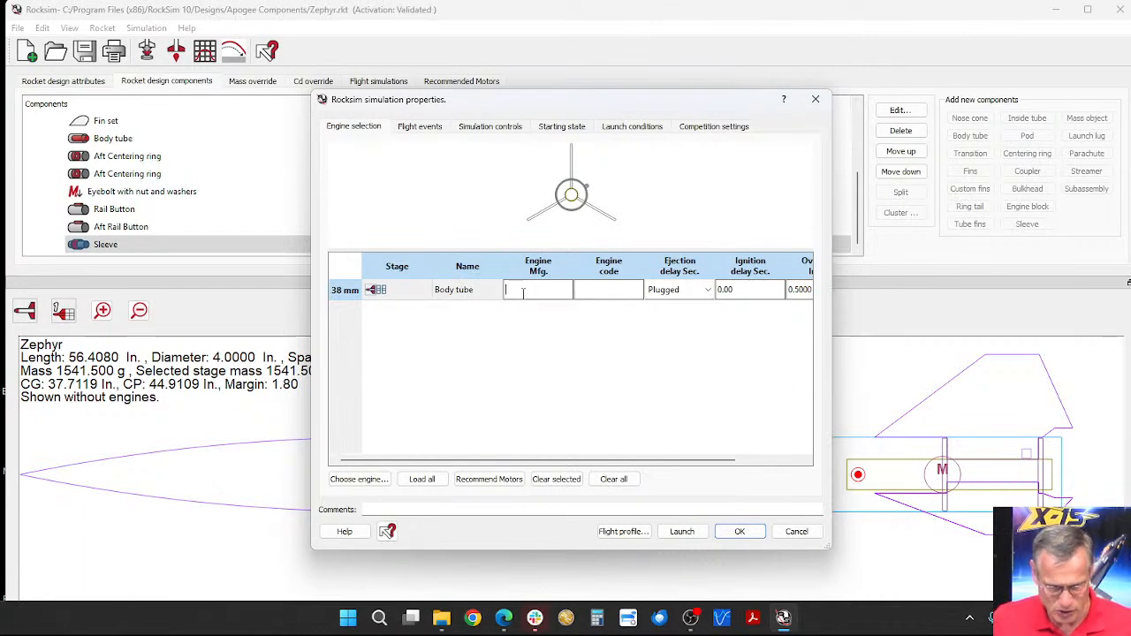
{"action": "left_click", "coordinate": [359, 479]}
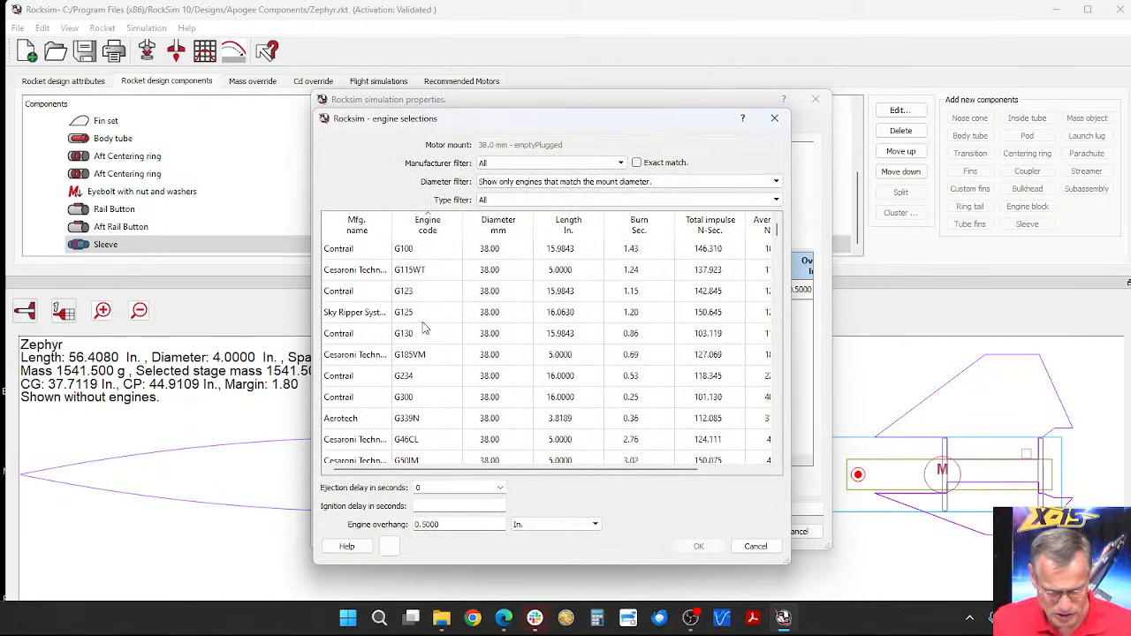
{"action": "scroll", "coordinate": [424, 339], "scroll_direction": "down", "scroll_amount": 4}
{"action": "scroll", "coordinate": [428, 389], "scroll_direction": "down", "scroll_amount": 3}
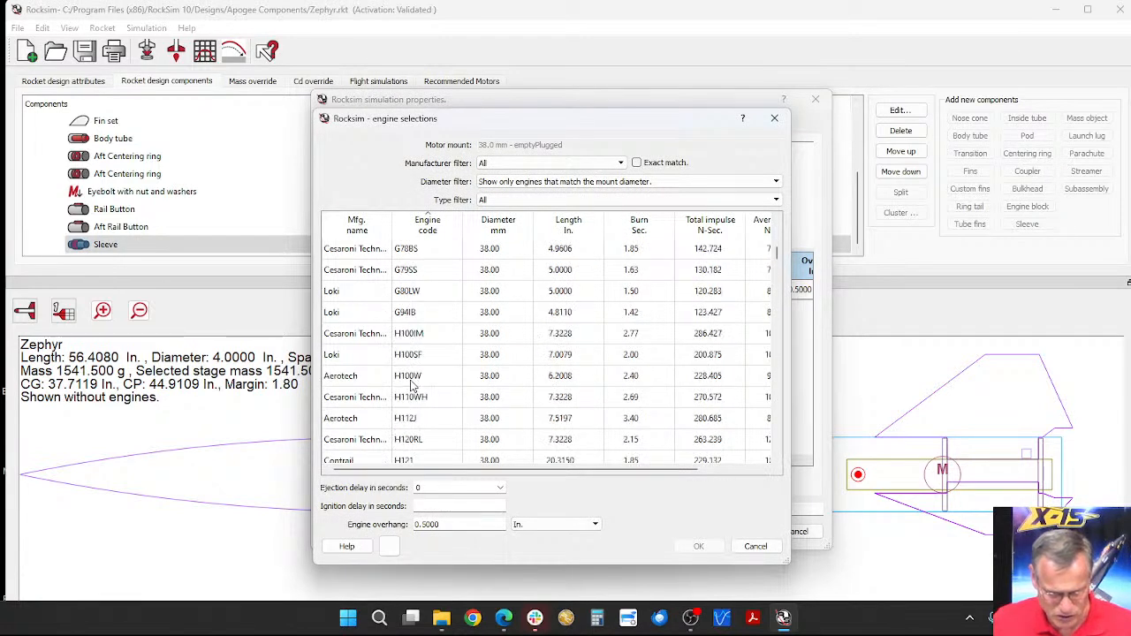
{"action": "left_click", "coordinate": [411, 378]}
{"action": "left_click", "coordinate": [501, 488]}
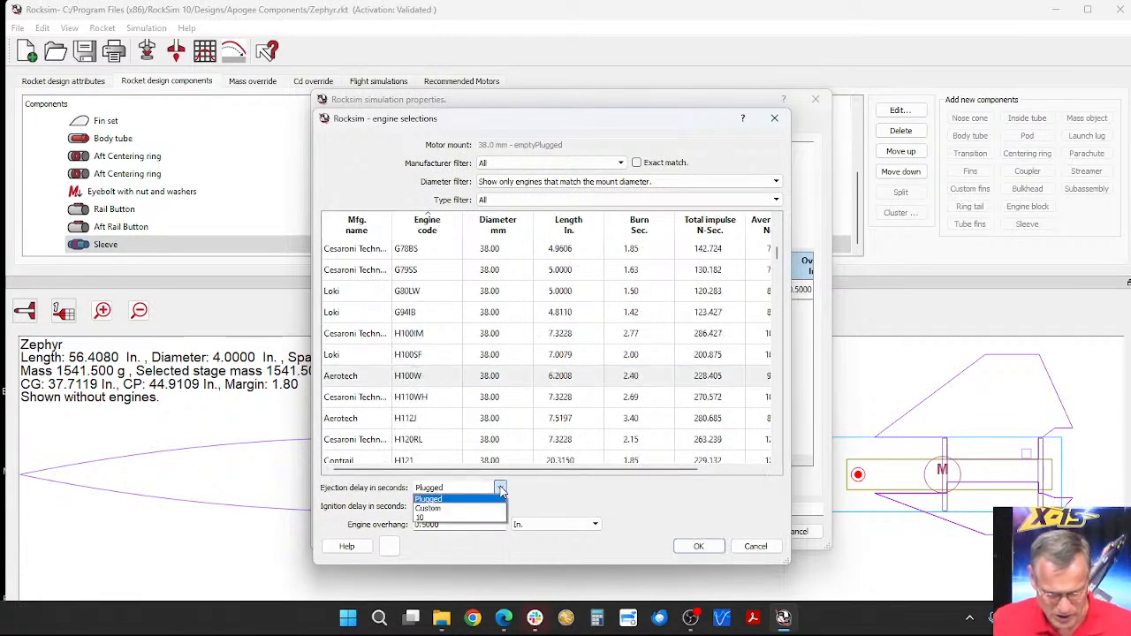
{"action": "left_click", "coordinate": [432, 518]}
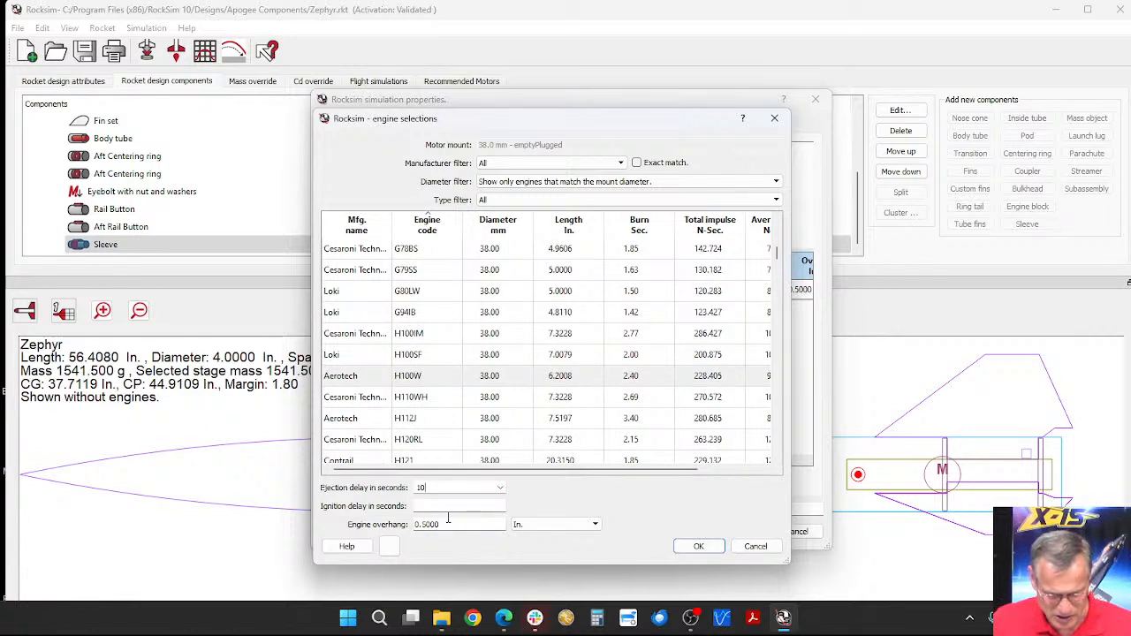
{"action": "left_click", "coordinate": [695, 547]}
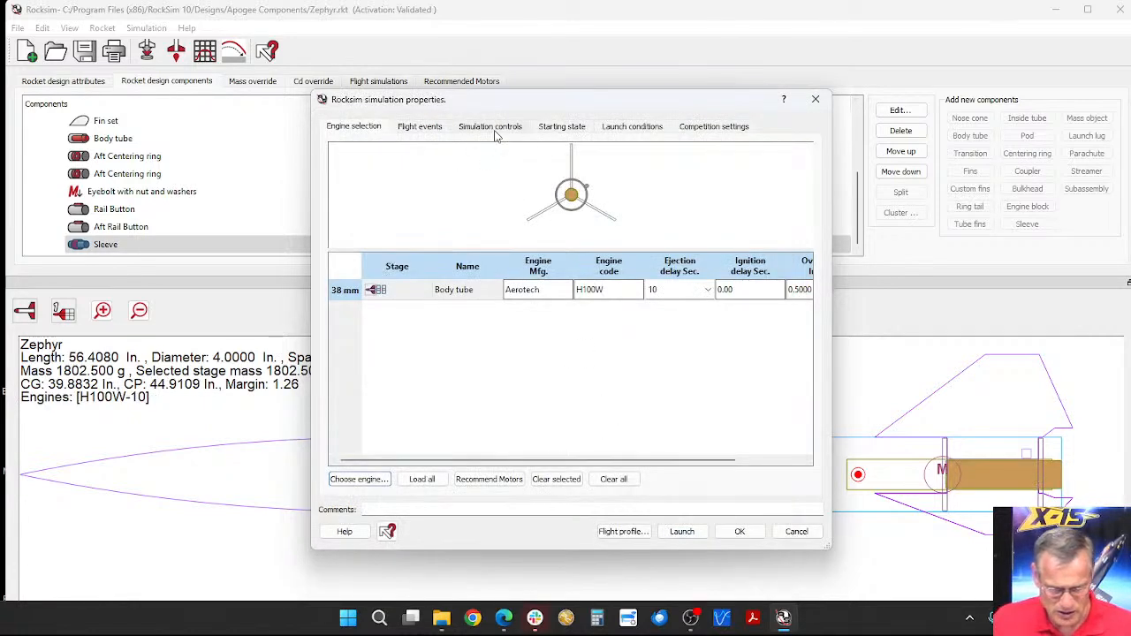
Step: Review the simulation's flight events and controls, and set the launch guide length to 98 in
{"action": "left_click", "coordinate": [419, 128]}
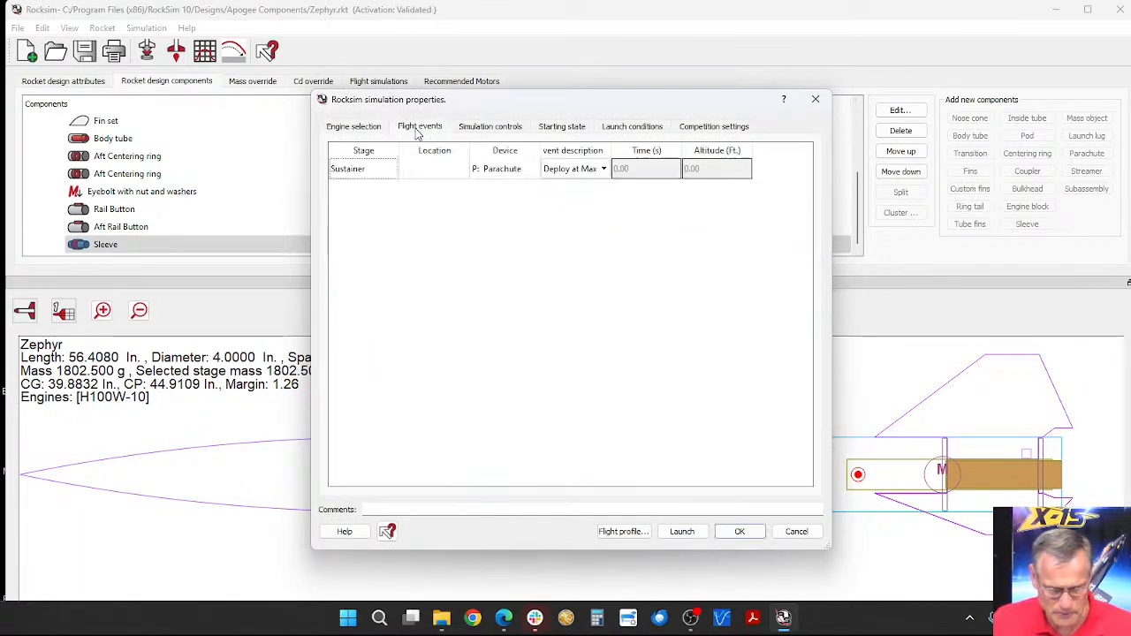
{"action": "left_click", "coordinate": [491, 129]}
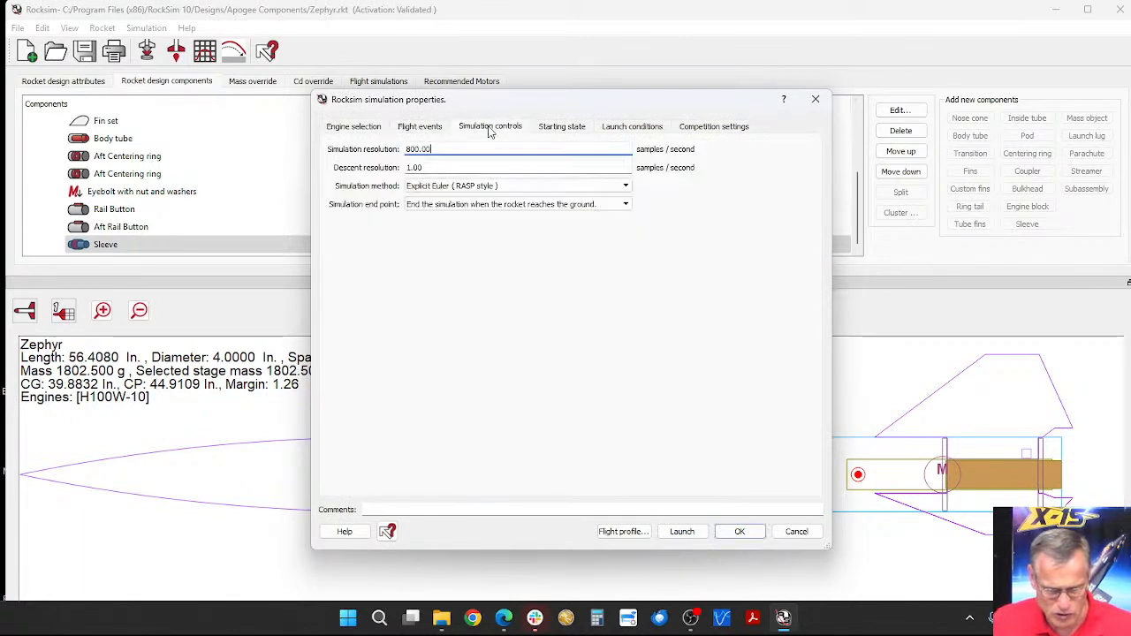
{"action": "left_click", "coordinate": [559, 125]}
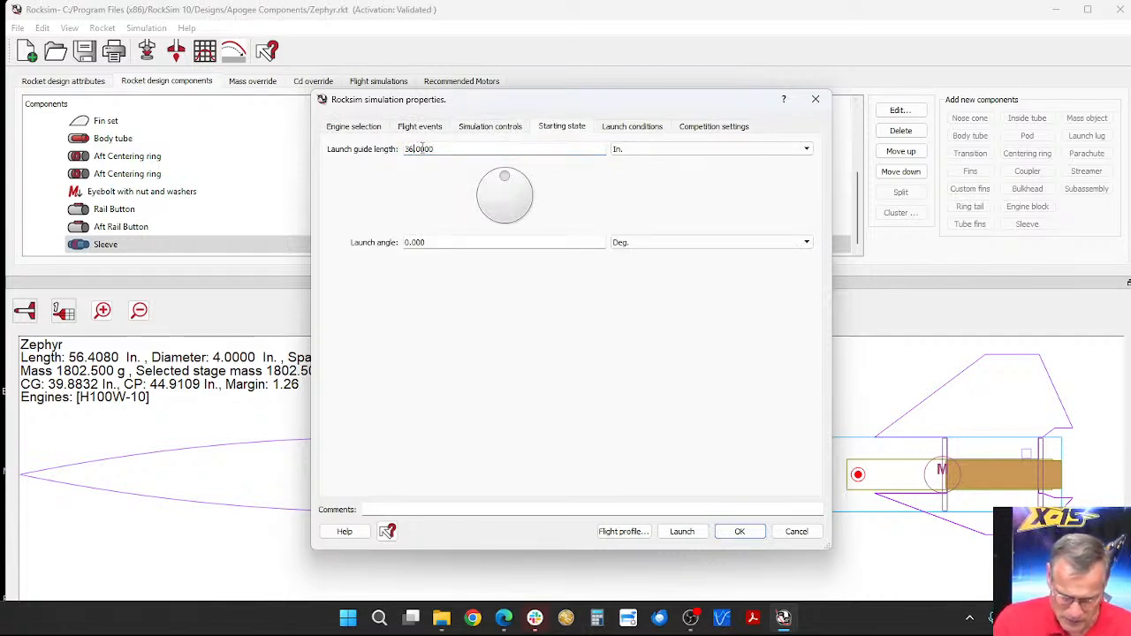
{"action": "type", "text": "98"}
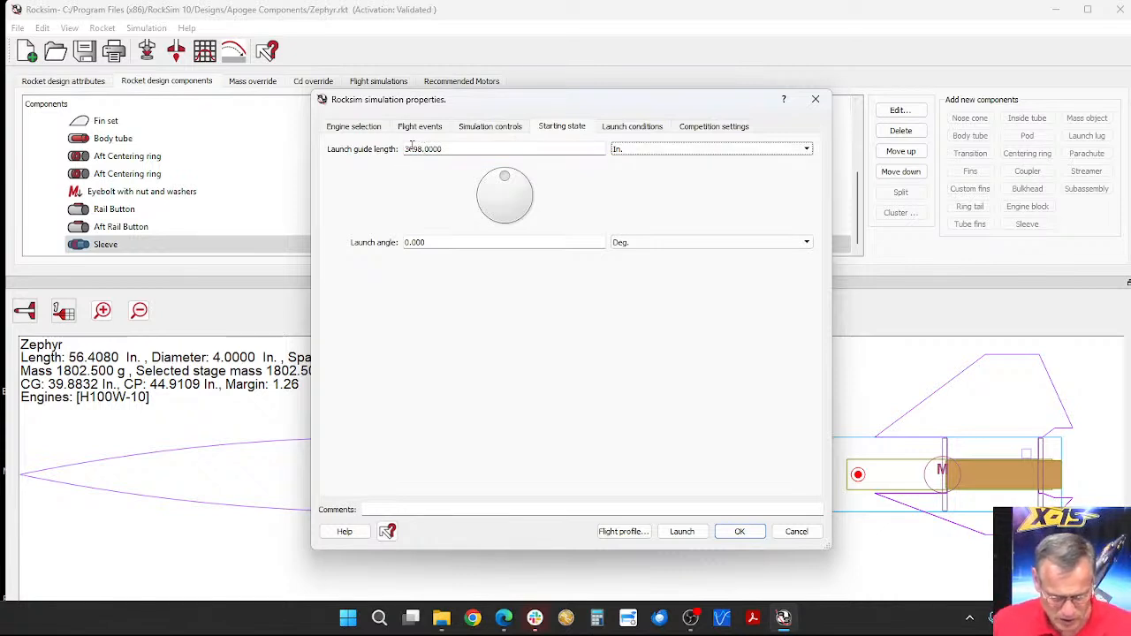
{"action": "left_click_drag", "start_coordinate": [416, 148], "coordinate": [399, 150]}
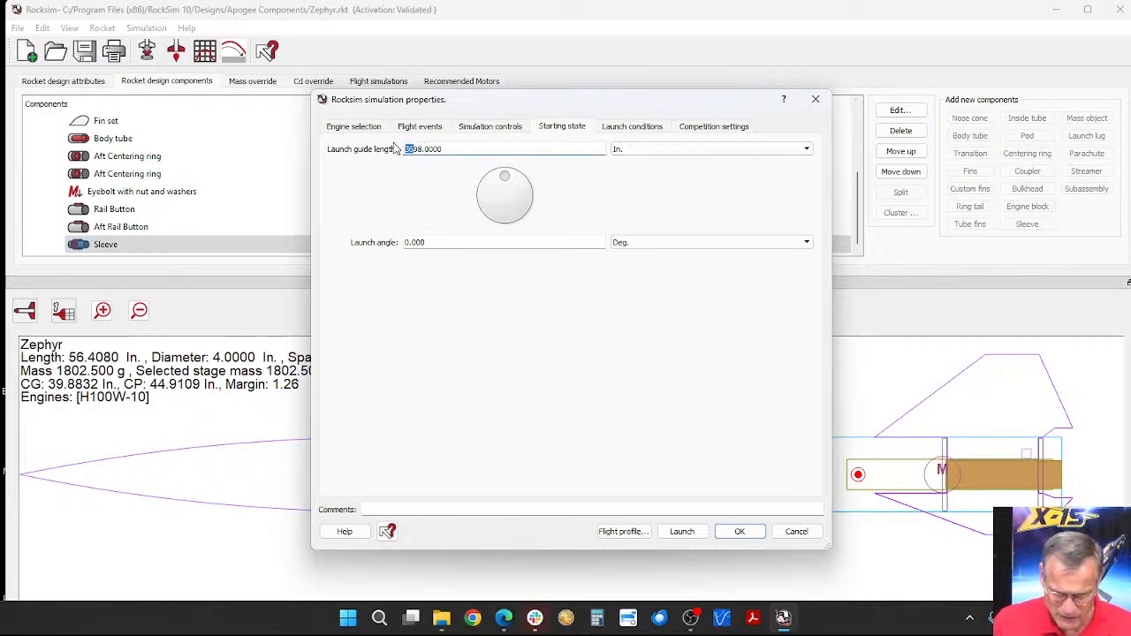
{"action": "key", "text": "Delete"}
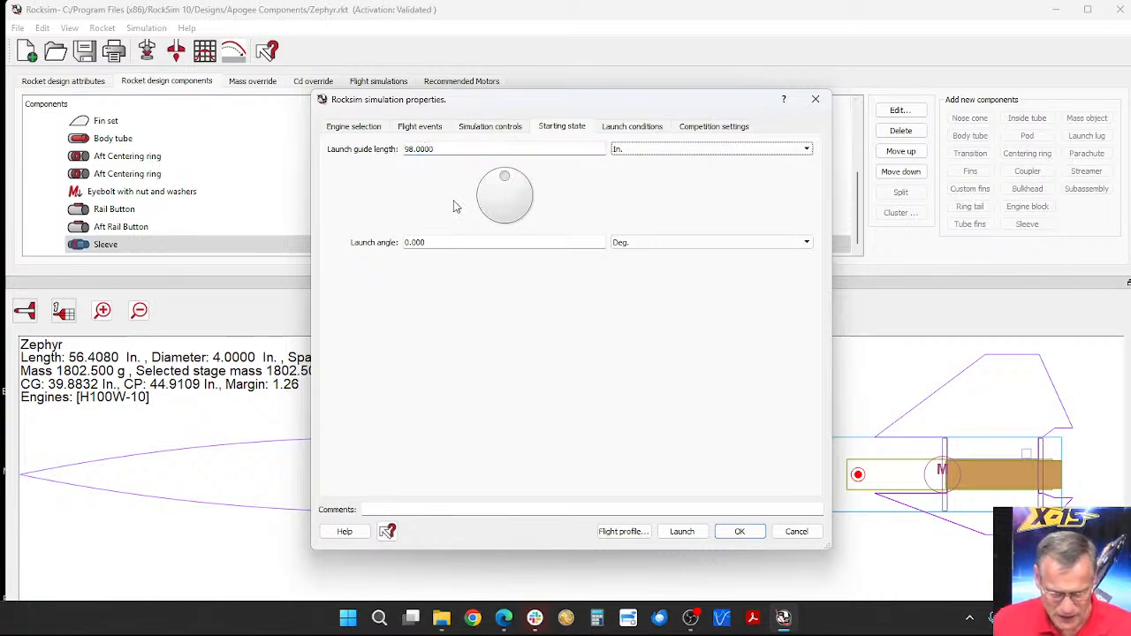
Step: Set both the low and high wind speeds to 0 MPH in the launch conditions
{"action": "left_click", "coordinate": [626, 129]}
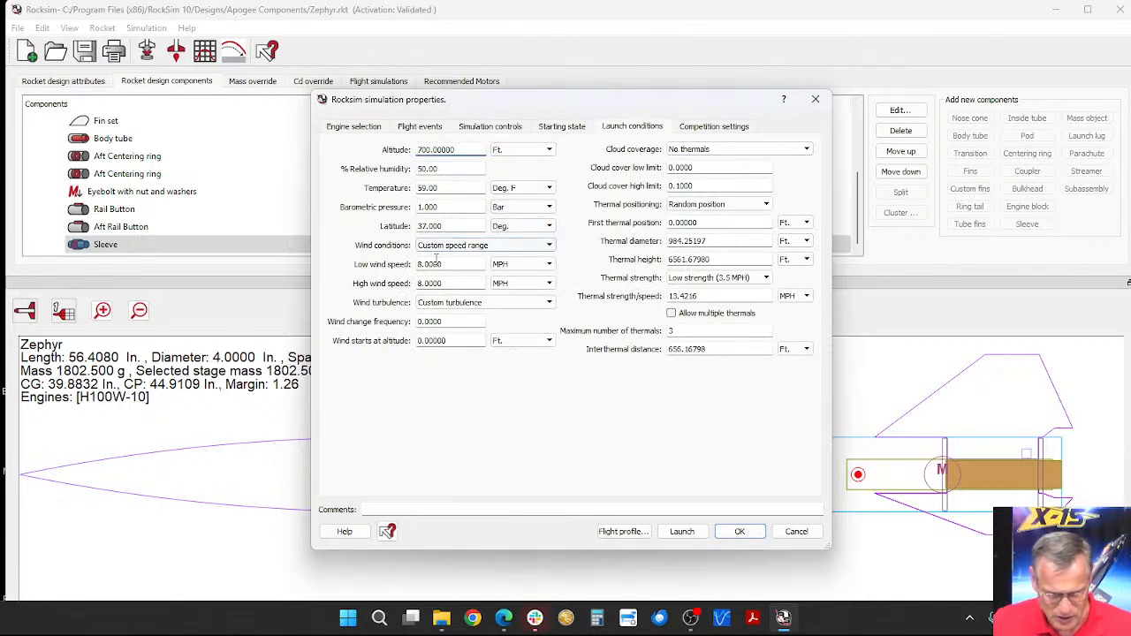
{"action": "left_click_drag", "start_coordinate": [445, 265], "coordinate": [409, 284]}
{"action": "type", "text": "00"}
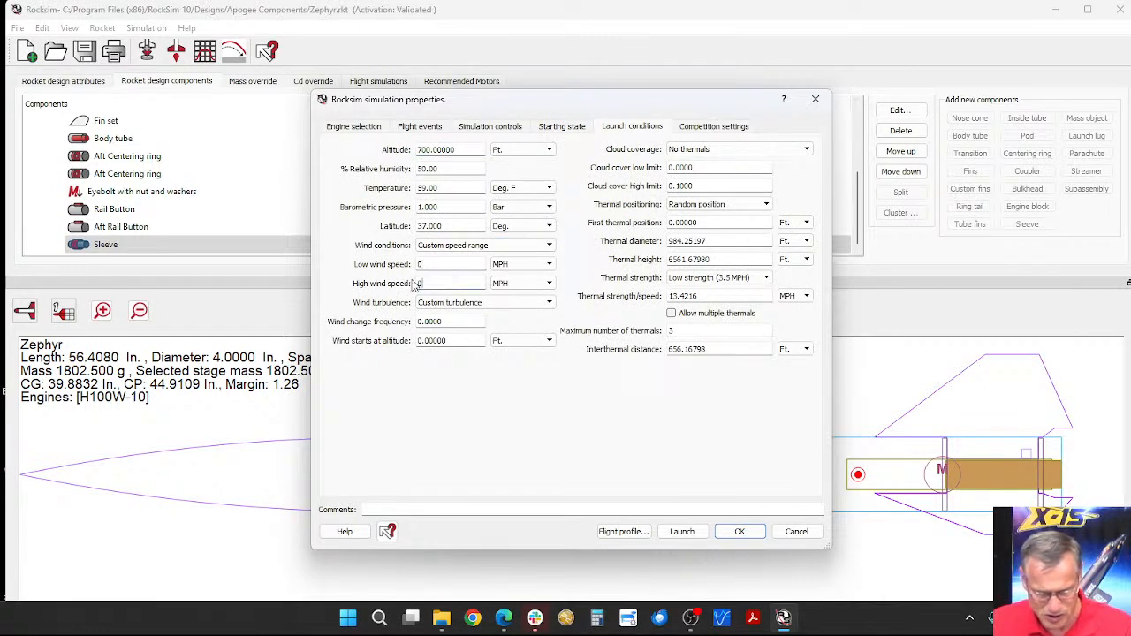
{"action": "key", "text": "Tab"}
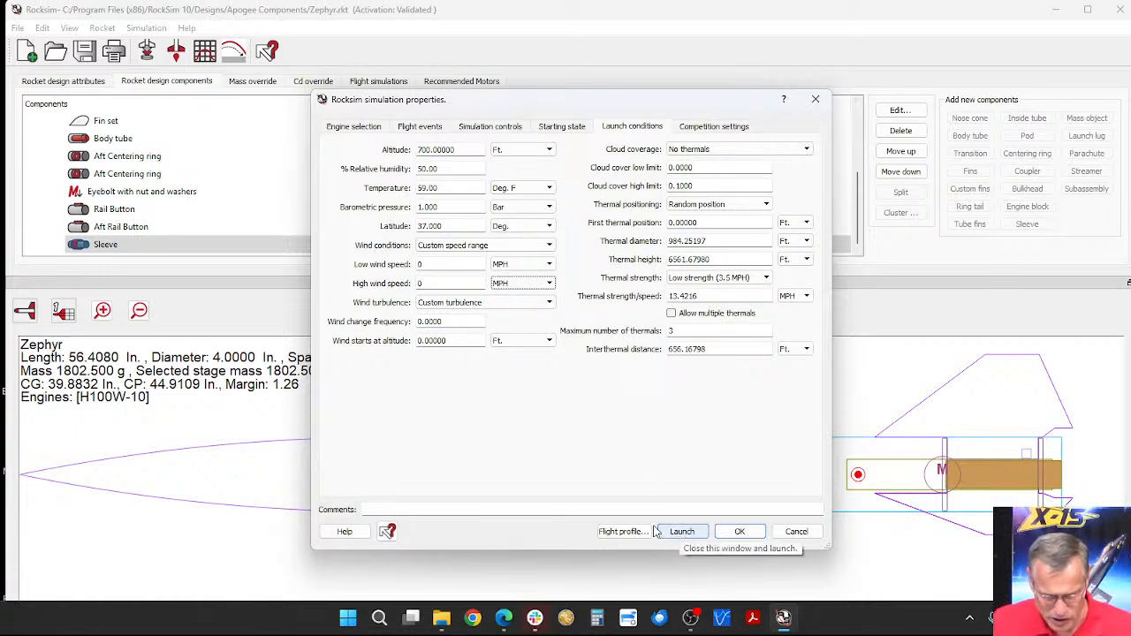
Step: Add the comment "30 GRAM Sleeve" to the simulation and launch it
{"action": "left_click", "coordinate": [420, 509]}
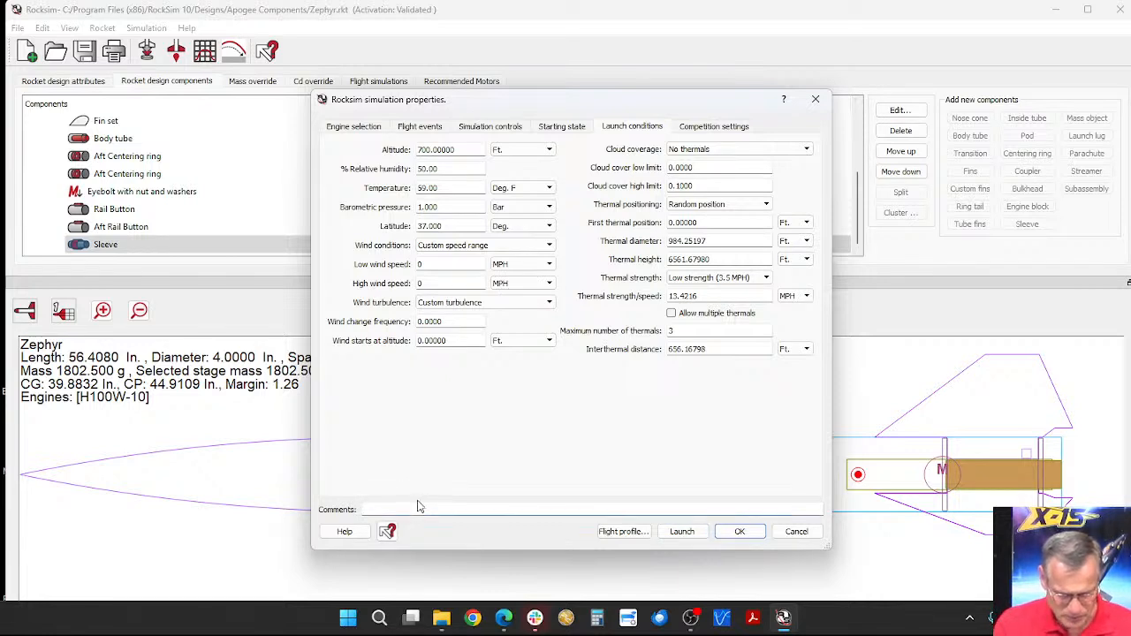
{"action": "type", "text": "30 GRAM Sleeve"}
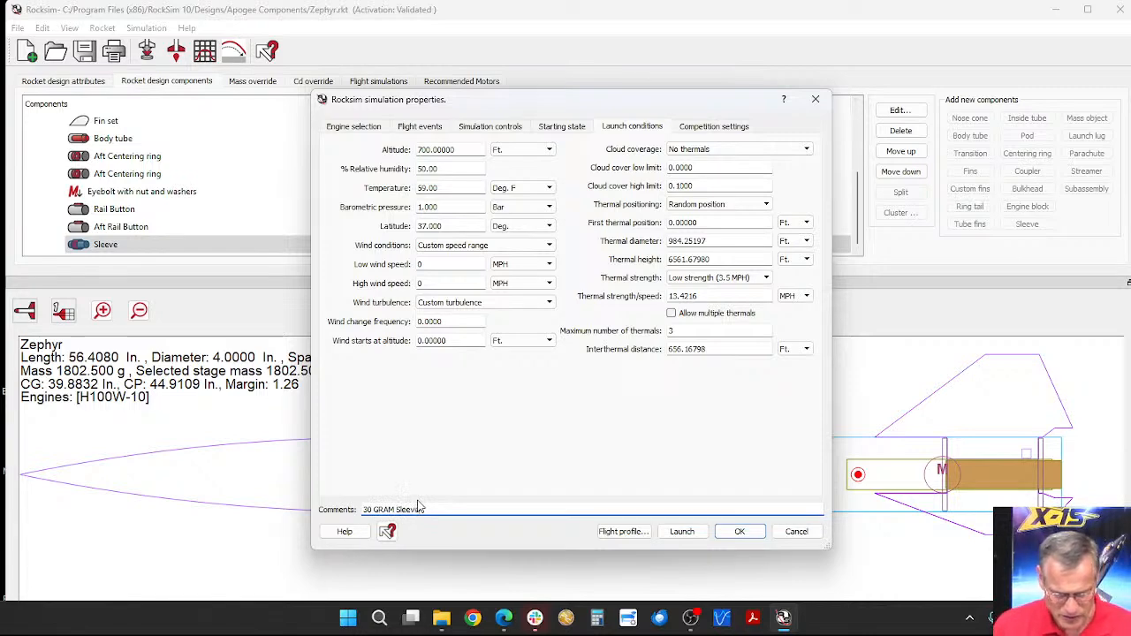
{"action": "left_click", "coordinate": [681, 531]}
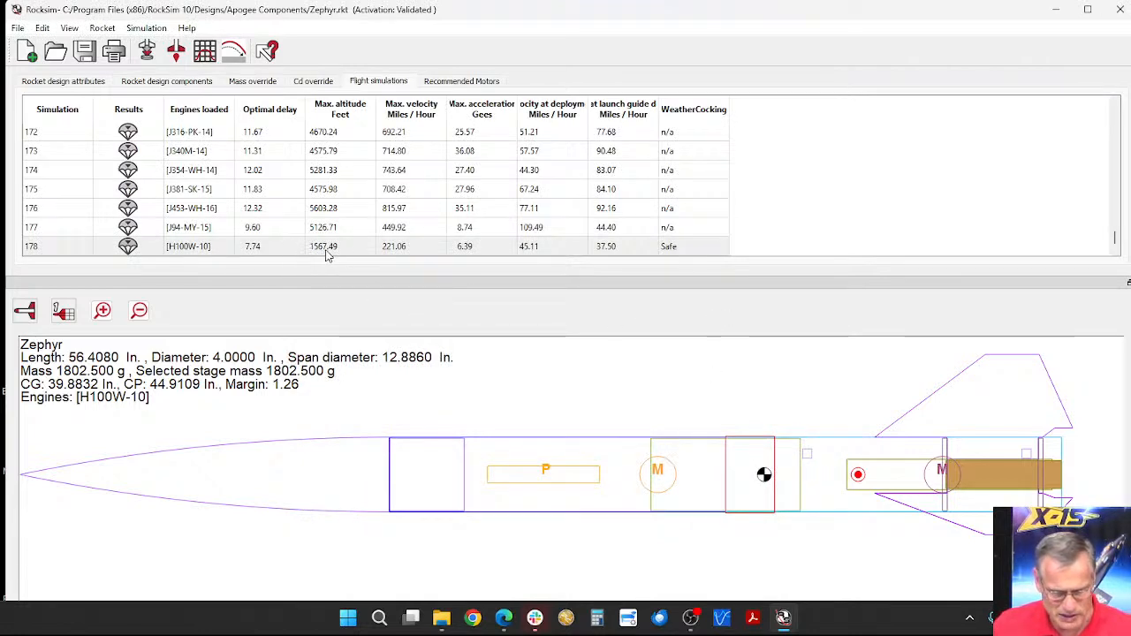
Step: Delete the Sleeve component from the rocket design
{"action": "left_click", "coordinate": [180, 82]}
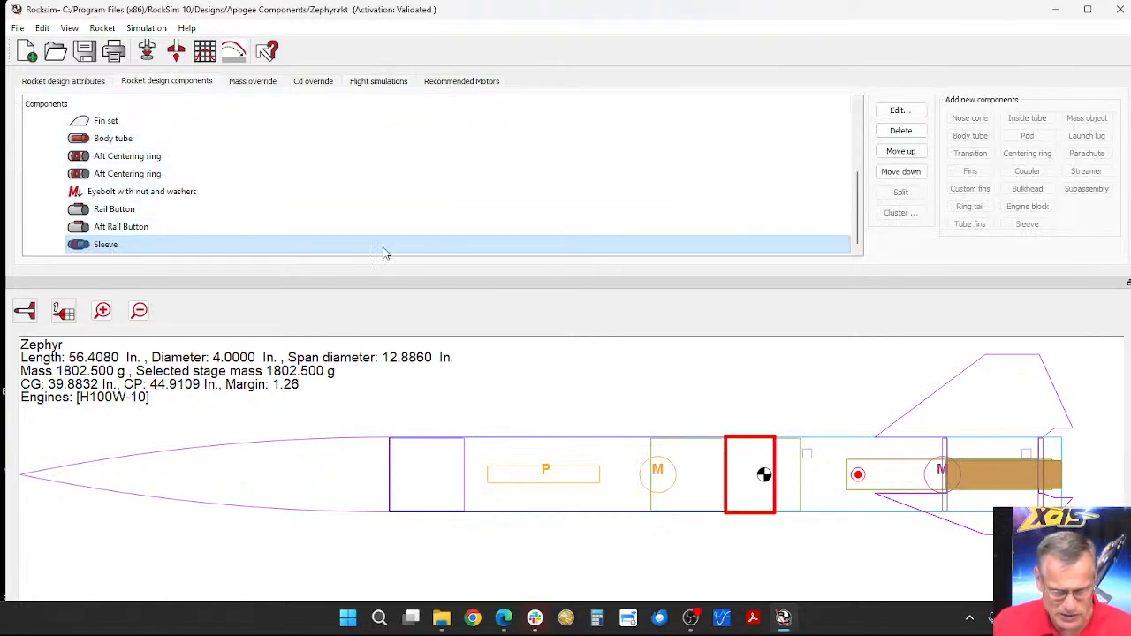
{"action": "left_click", "coordinate": [901, 131]}
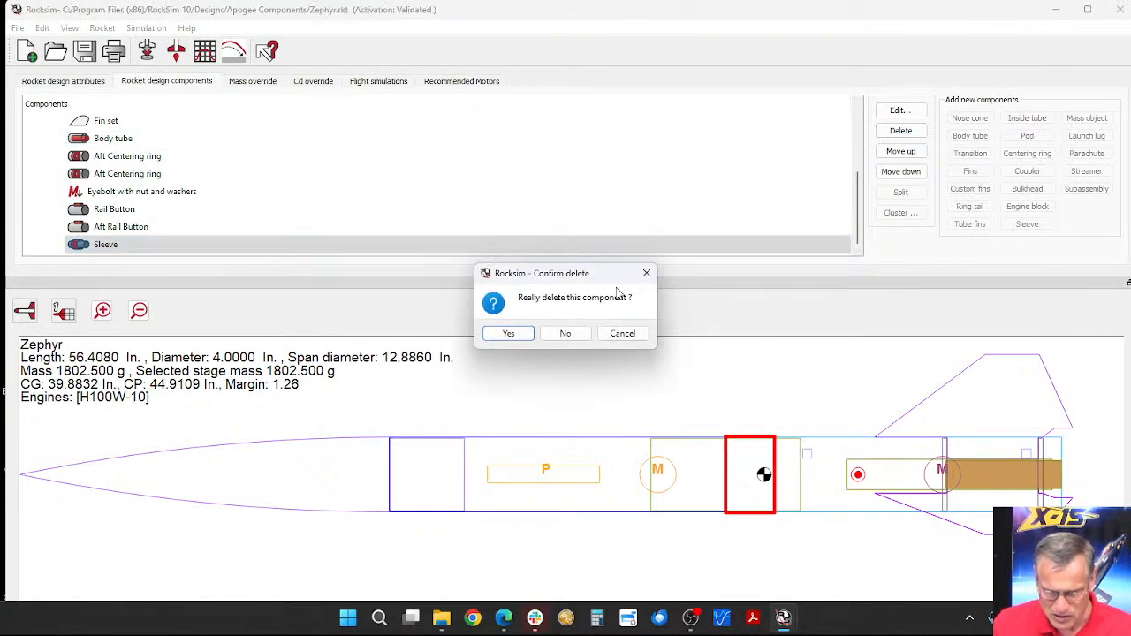
{"action": "left_click", "coordinate": [522, 340]}
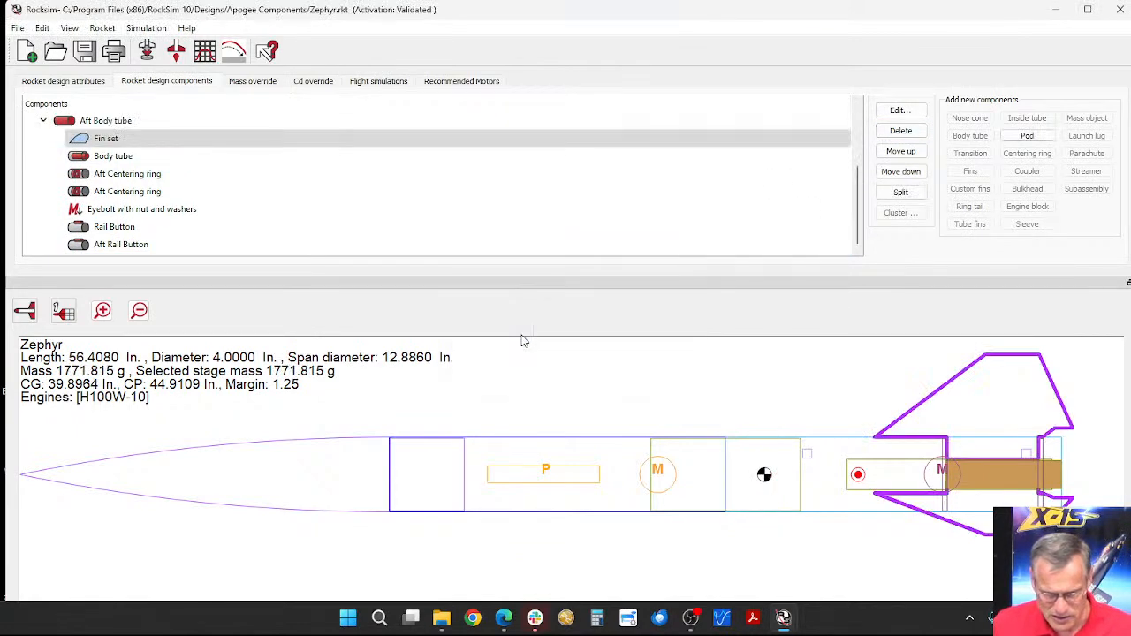
Step: Add a custom mass object to the Aft Body tube, without a database part, and set its mass to 30 g
{"action": "left_click", "coordinate": [108, 251]}
{"action": "left_click", "coordinate": [106, 120]}
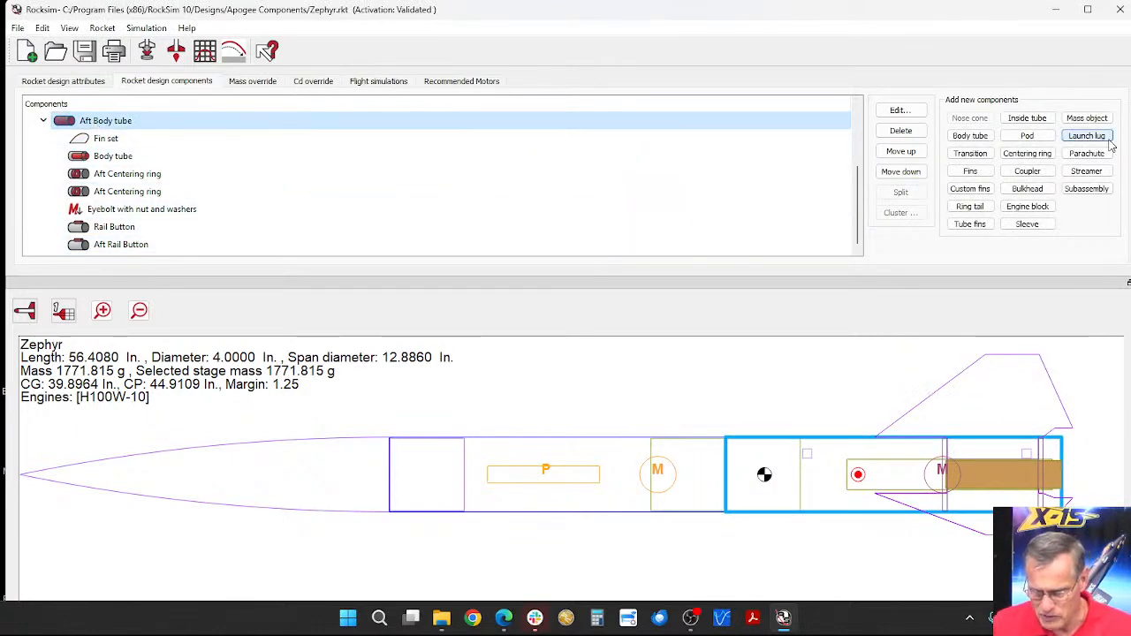
{"action": "left_click", "coordinate": [1090, 120]}
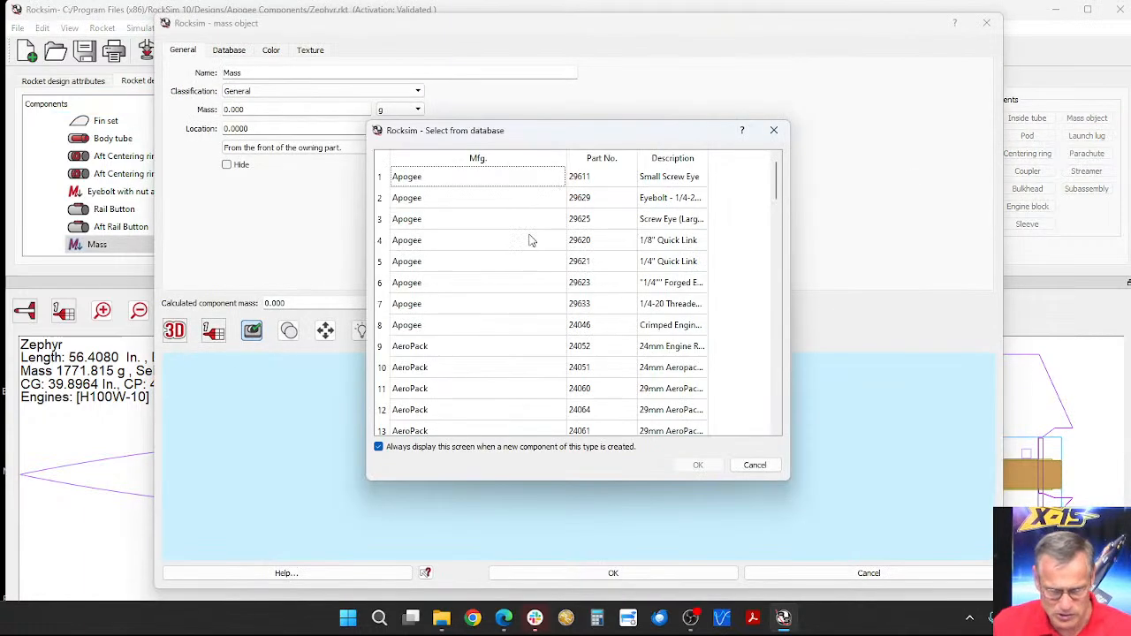
{"action": "left_click", "coordinate": [756, 466]}
{"action": "left_click_drag", "start_coordinate": [257, 110], "coordinate": [225, 110]}
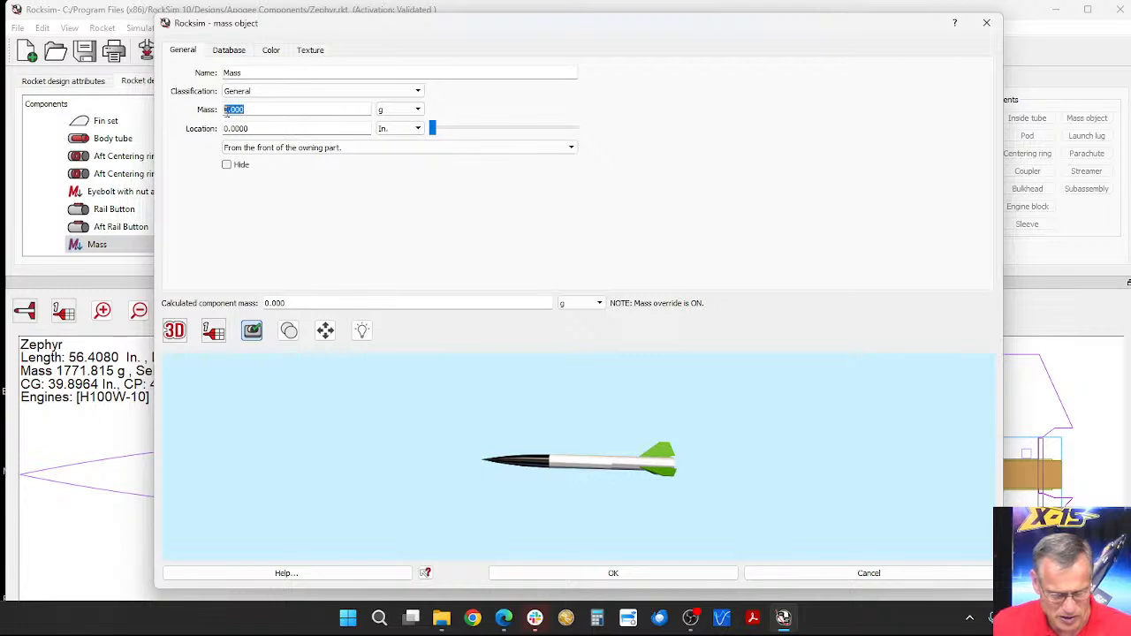
{"action": "type", "text": "30"}
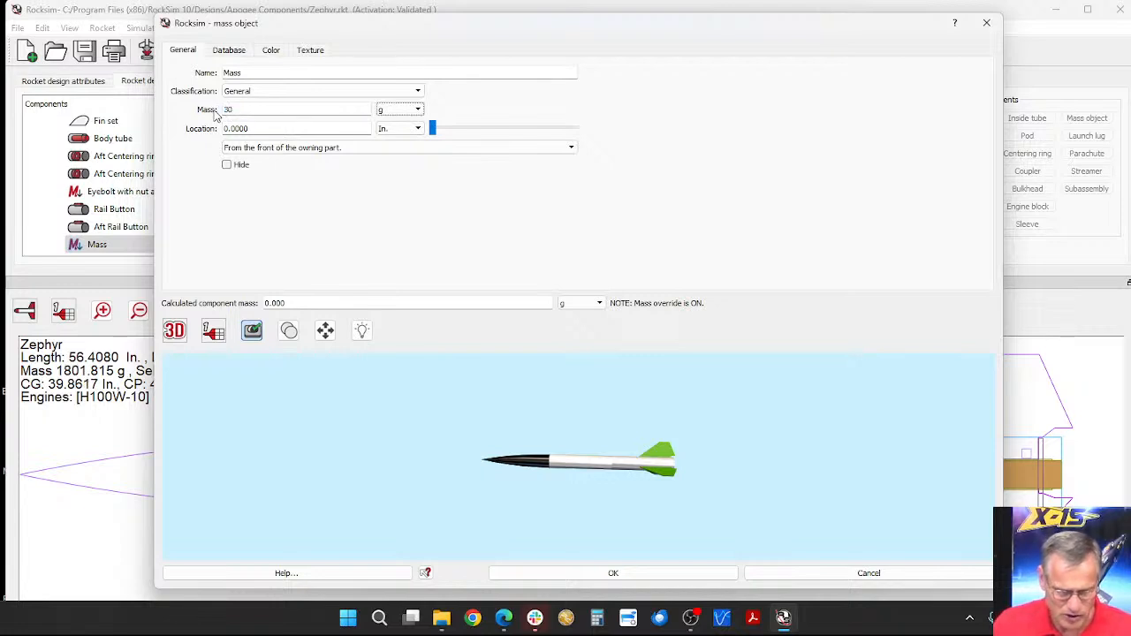
Step: Switch the preview to the 2D side view and place the mass 3.3750 in. from the front of the aft body tube
{"action": "left_click", "coordinate": [175, 333]}
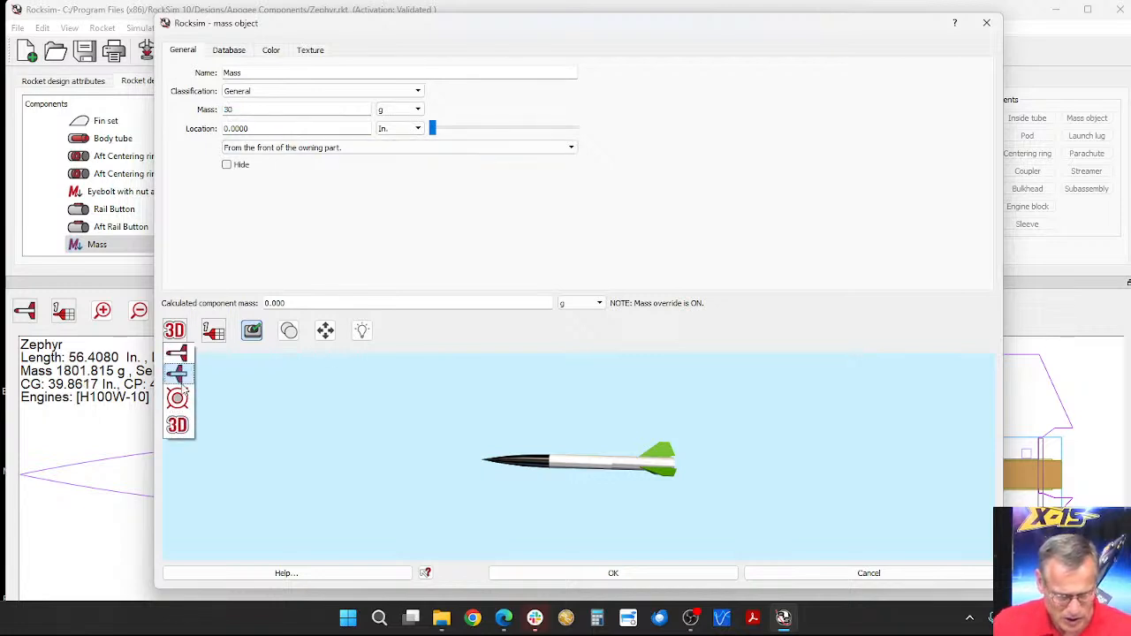
{"action": "left_click", "coordinate": [177, 355]}
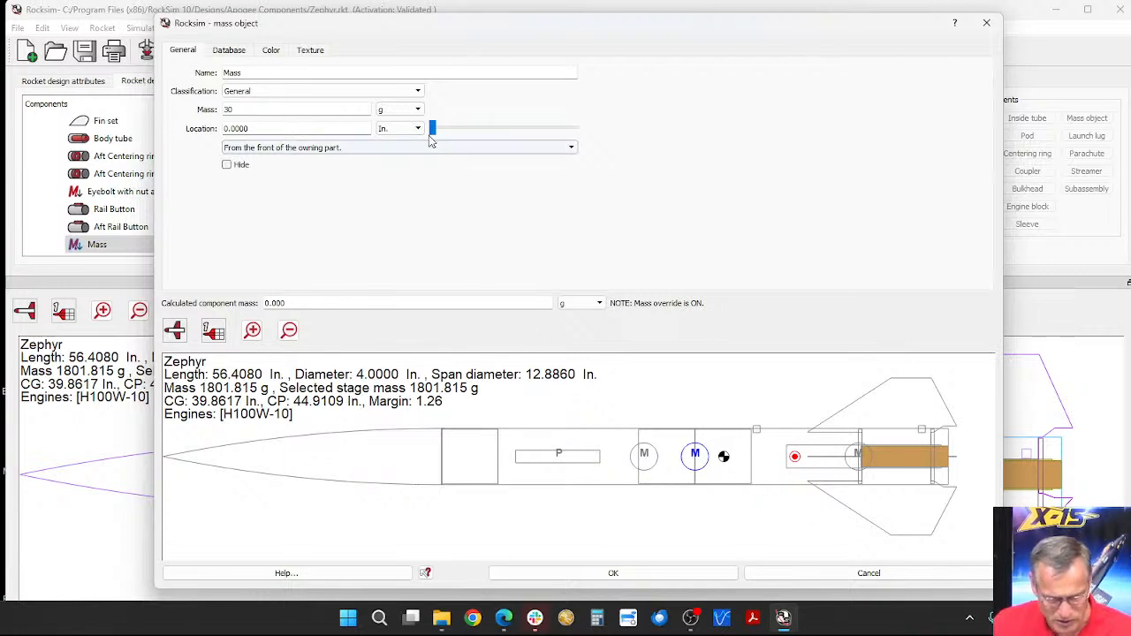
{"action": "left_click_drag", "start_coordinate": [432, 128], "coordinate": [462, 134]}
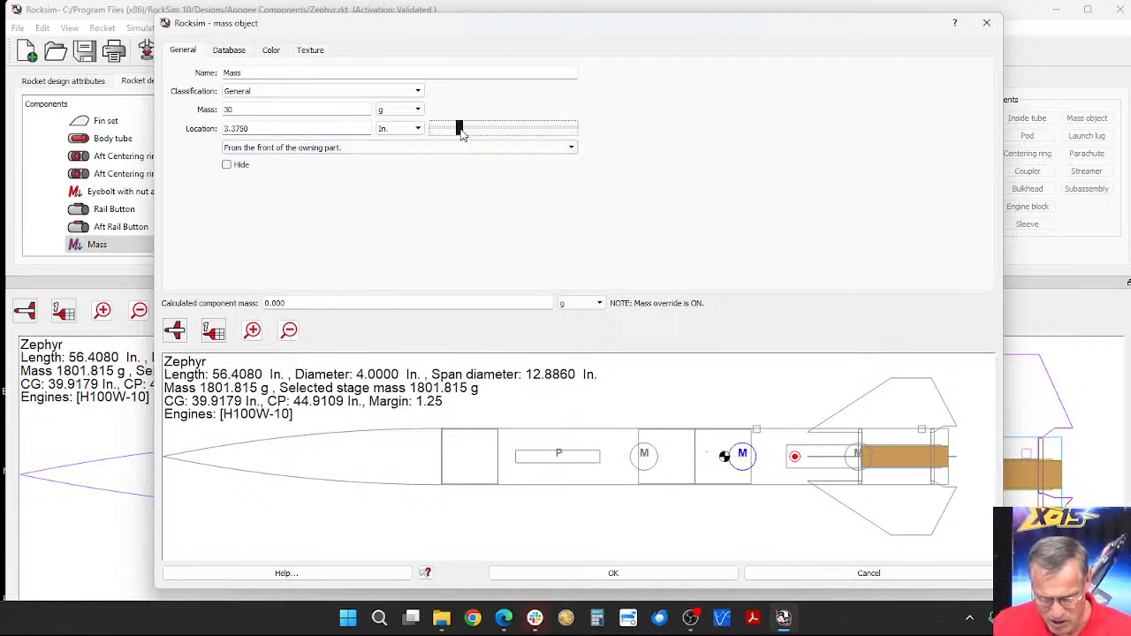
{"action": "left_click", "coordinate": [608, 576]}
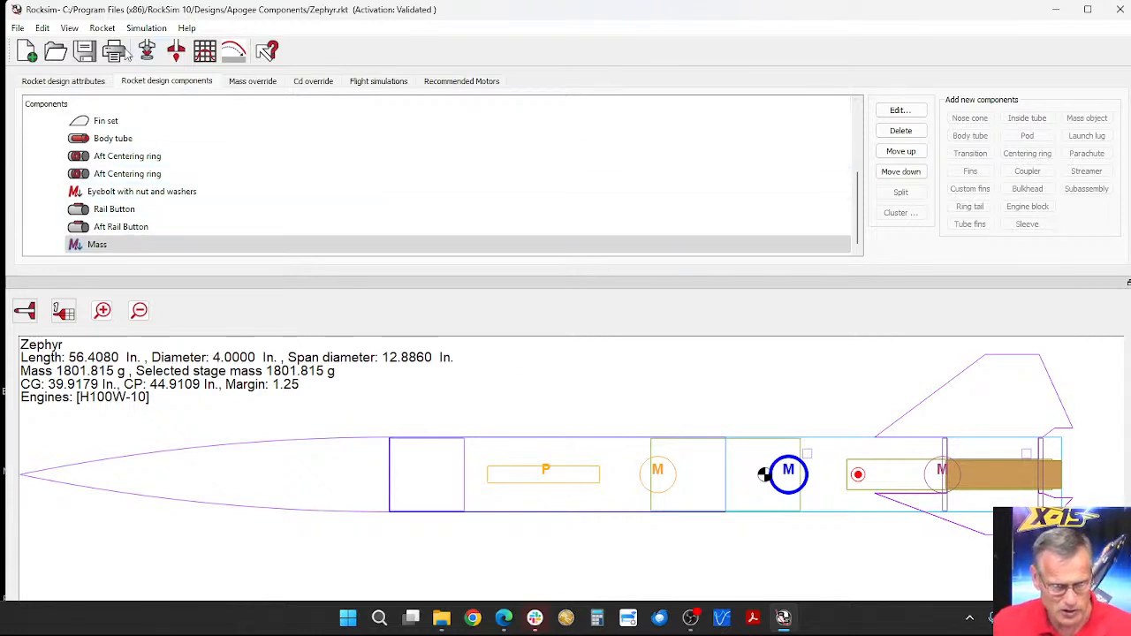
Step: Check the launch conditions for the H100W-10 flight and launch the simulation with the mass object installed
{"action": "left_click", "coordinate": [148, 51]}
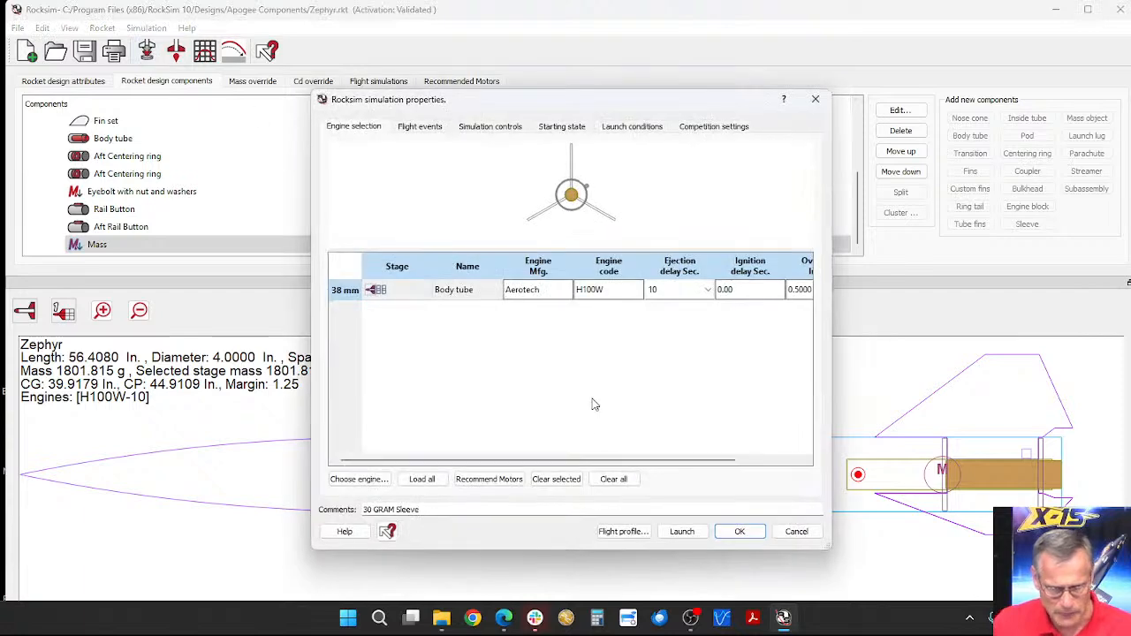
{"action": "left_click", "coordinate": [575, 128]}
{"action": "left_click", "coordinate": [632, 126]}
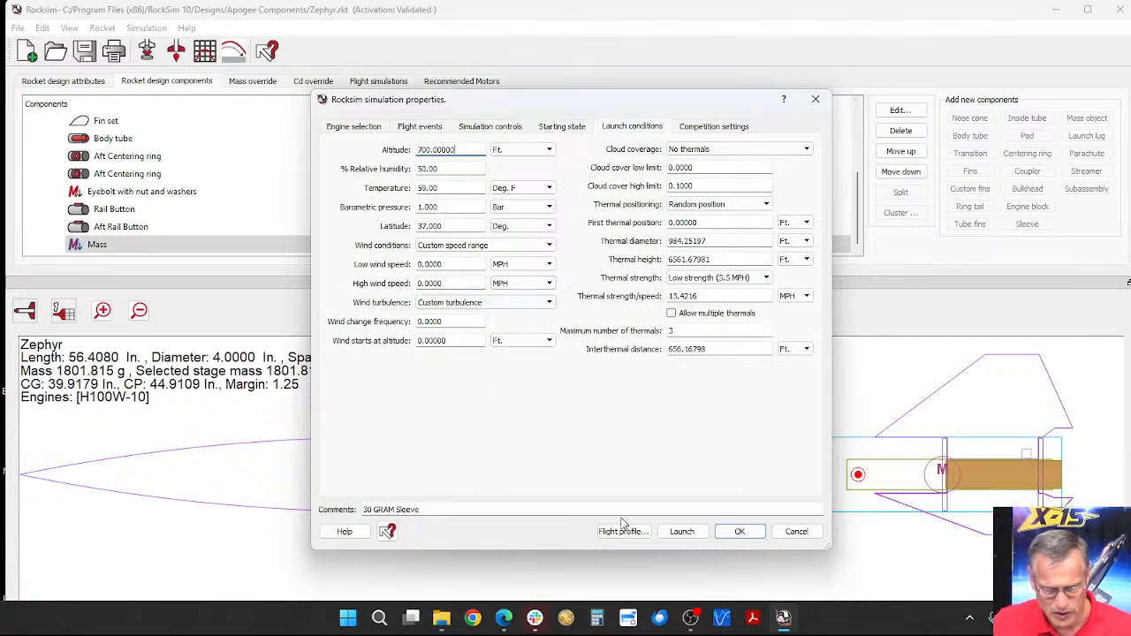
{"action": "left_click", "coordinate": [677, 533]}
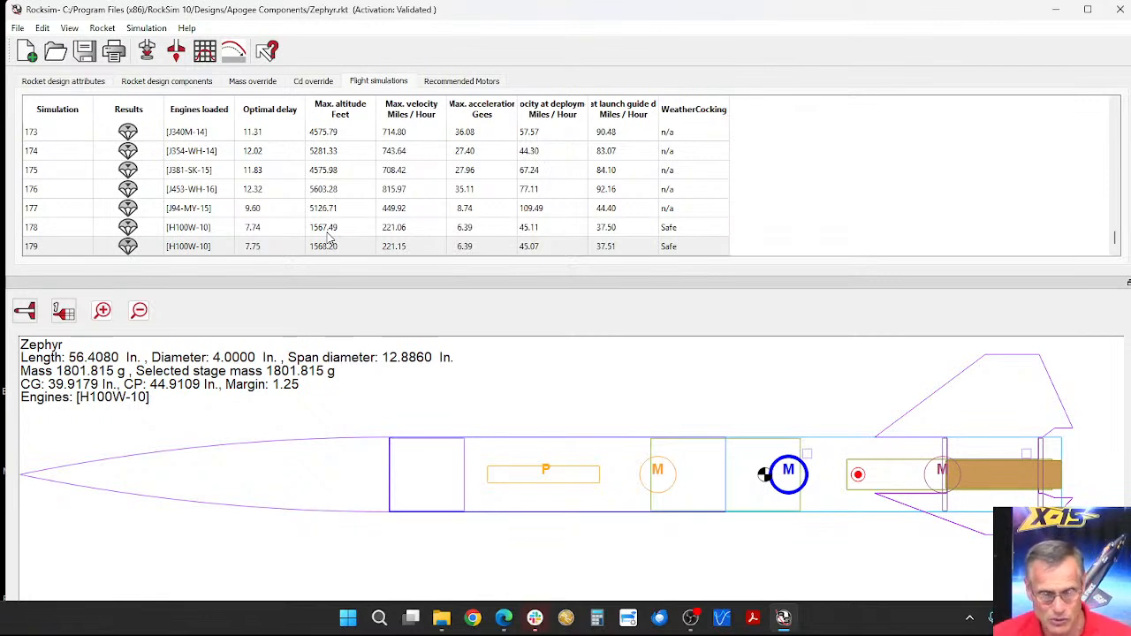
Step: Delete the Mass object from the aft body tube and launch the simulation again without any repair weight
{"action": "left_click", "coordinate": [181, 83]}
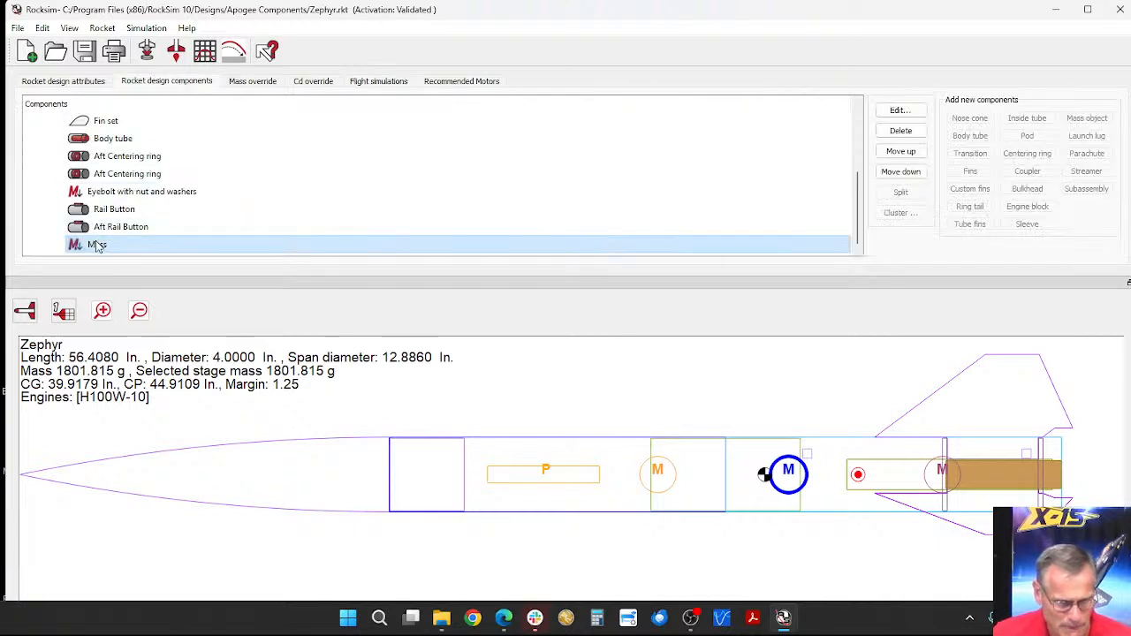
{"action": "left_click", "coordinate": [901, 131]}
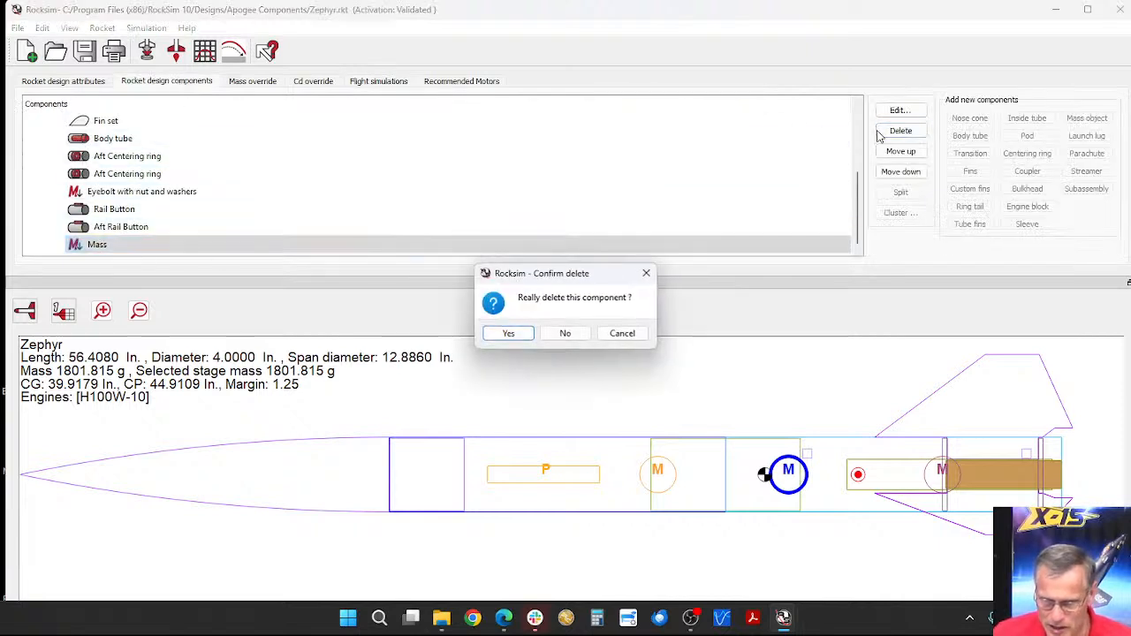
{"action": "left_click", "coordinate": [502, 335]}
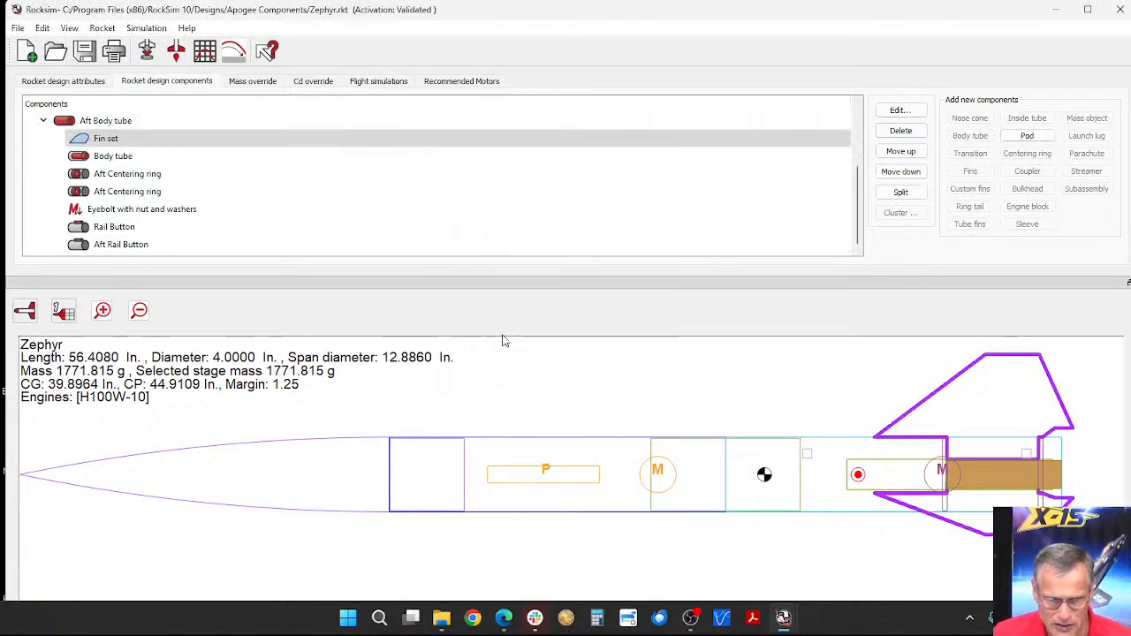
{"action": "left_click", "coordinate": [175, 53]}
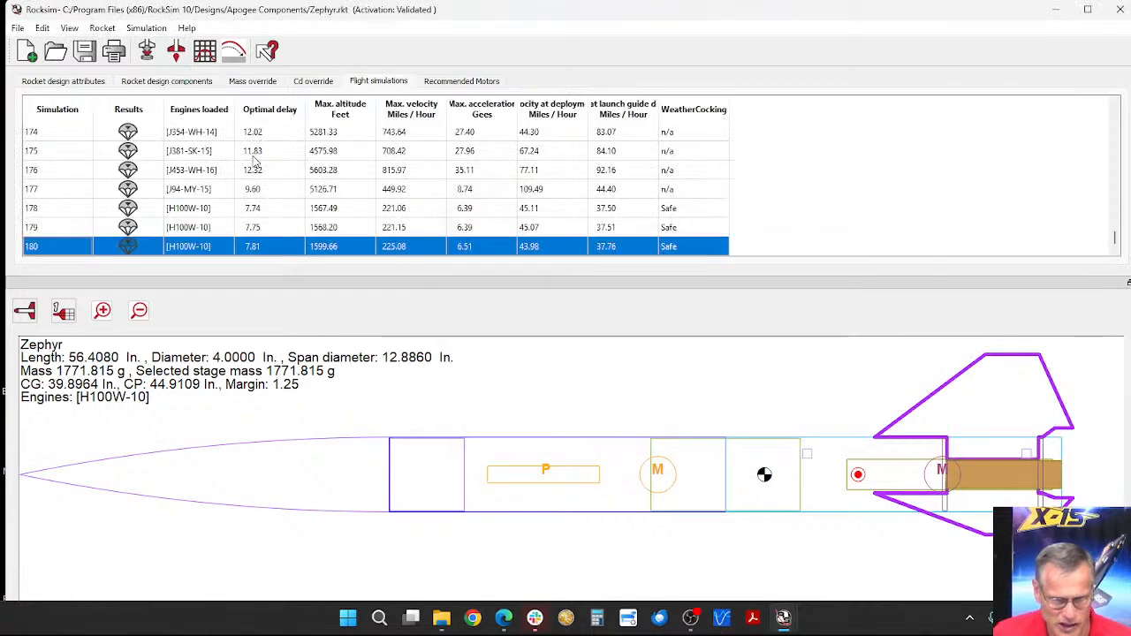
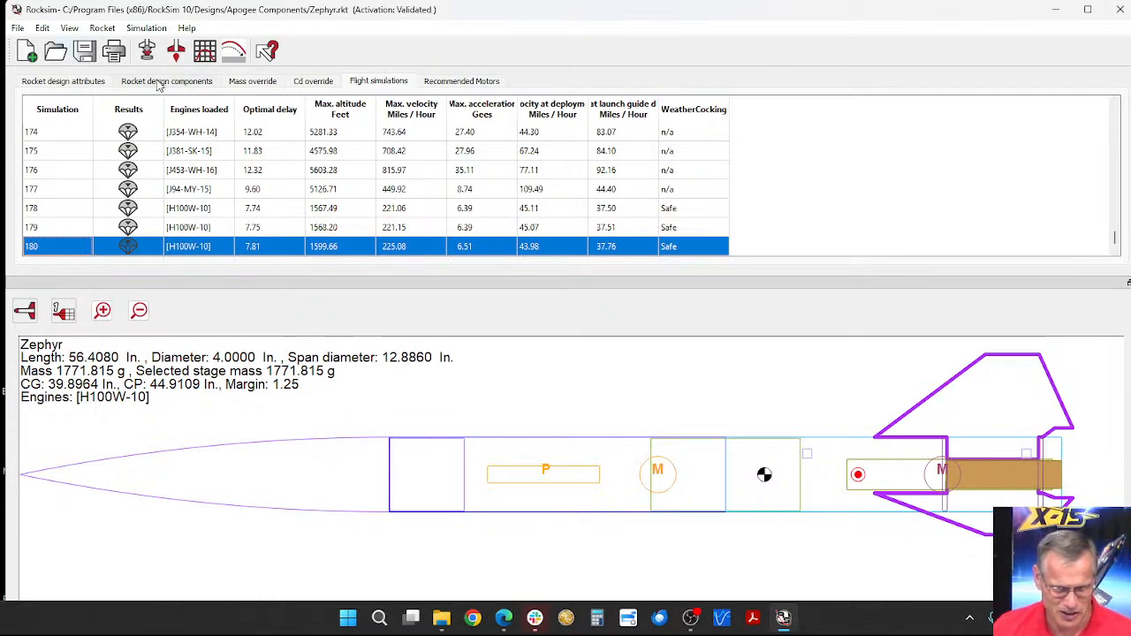
Step: Try to open the Flying-Machine.rkt design from the Apogee Components folder, discarding the unsaved changes to the Zephyr design
{"action": "left_click", "coordinate": [55, 51]}
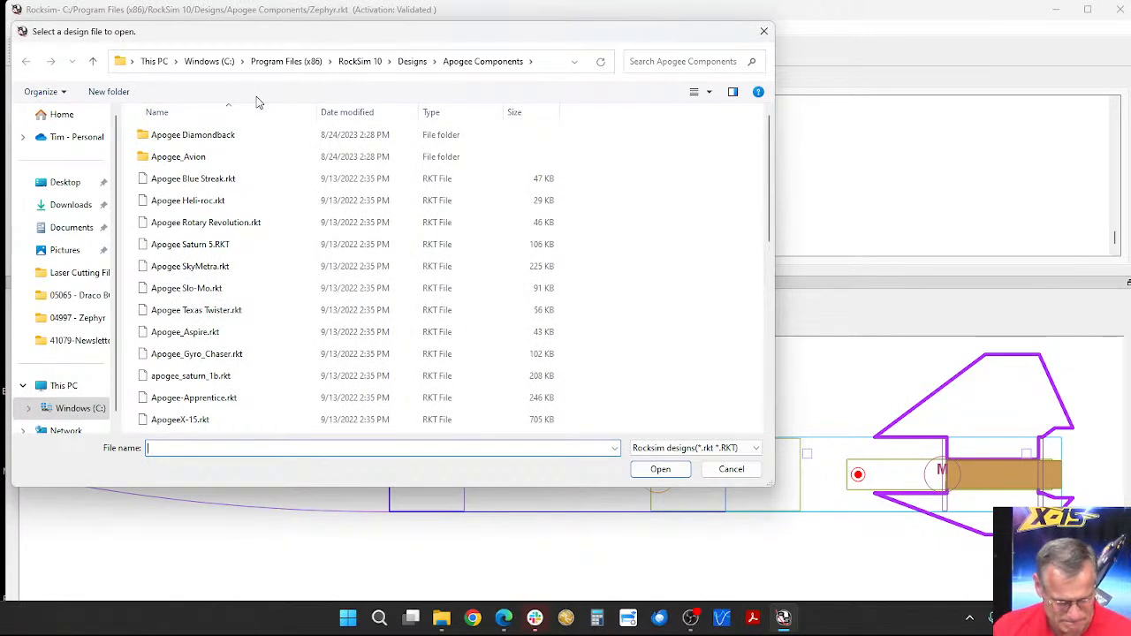
{"action": "scroll", "coordinate": [194, 316], "scroll_direction": "down", "scroll_amount": 3}
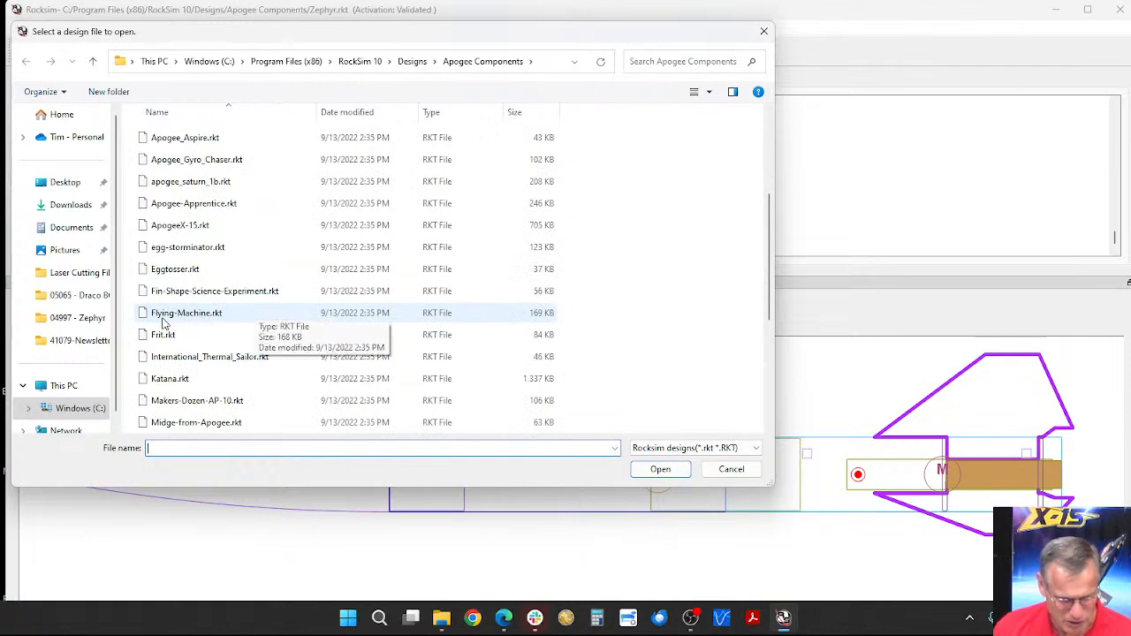
{"action": "double_click", "coordinate": [164, 318]}
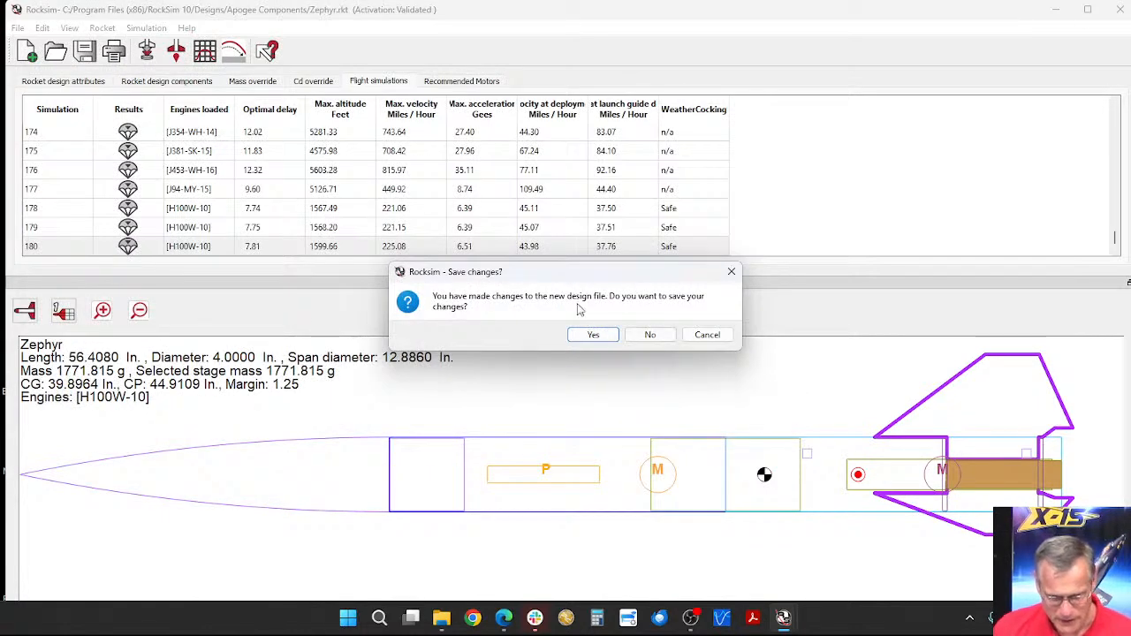
{"action": "left_click", "coordinate": [651, 335]}
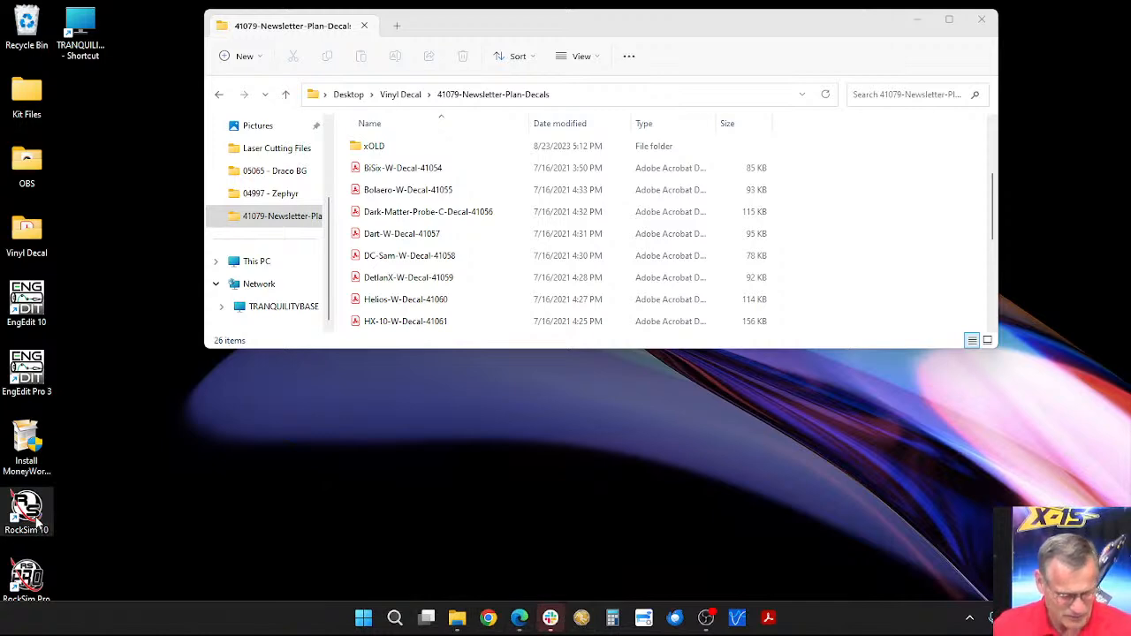
Step: Start RockSim 10 again and open Flying-Machine.rkt from Program Files (x86) > RockSim 10 > Designs > Apogee Components
{"action": "double_click", "coordinate": [37, 523]}
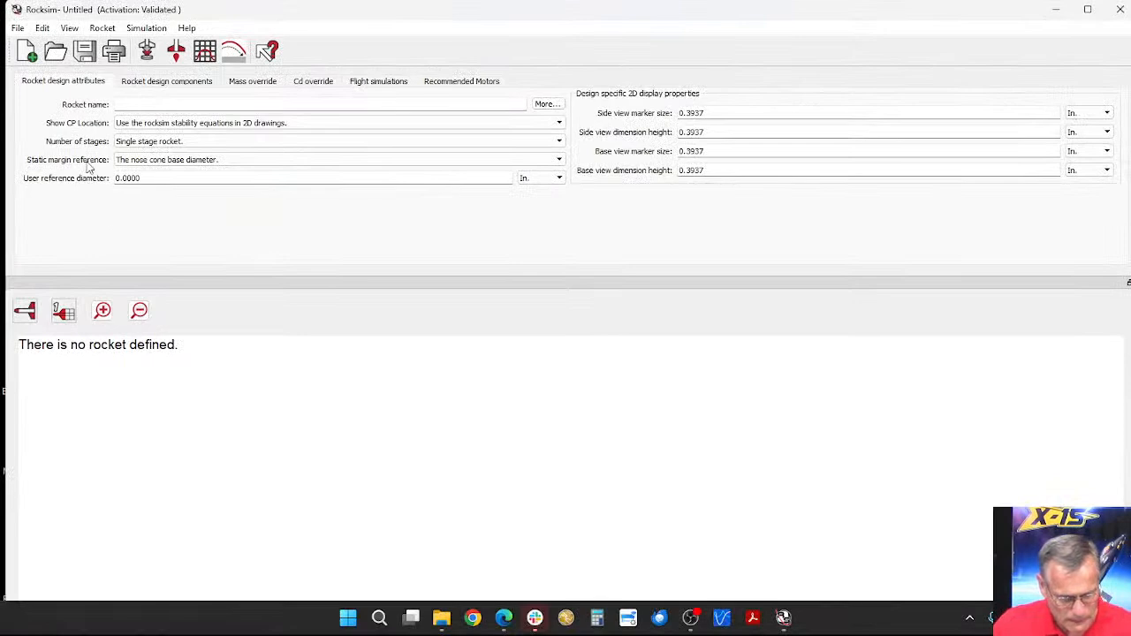
{"action": "left_click", "coordinate": [55, 52]}
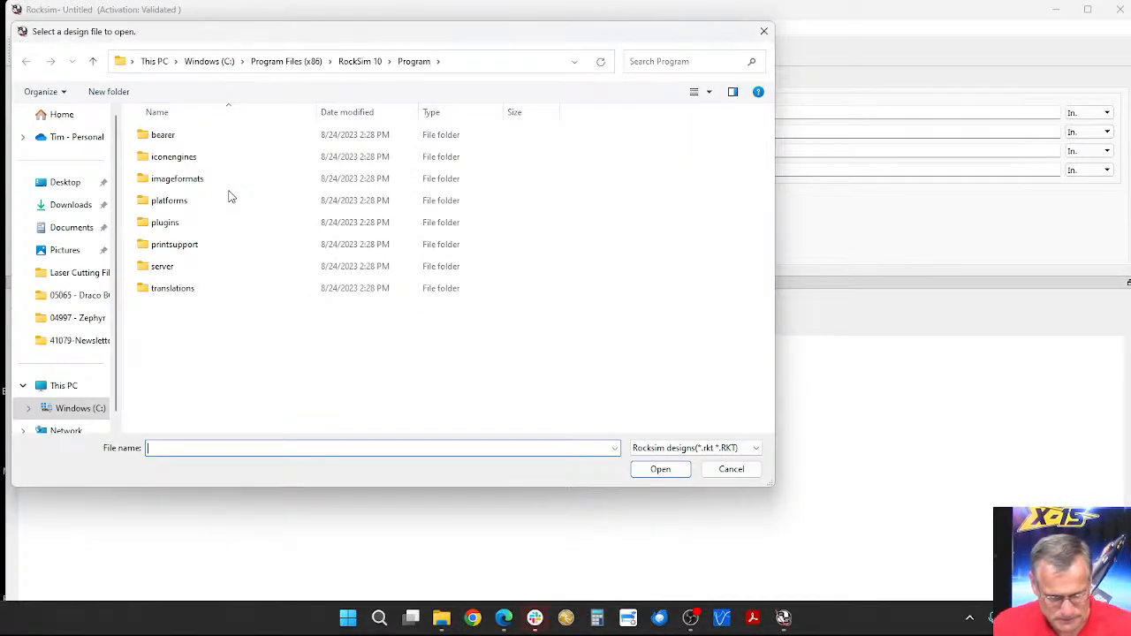
{"action": "left_click", "coordinate": [75, 408]}
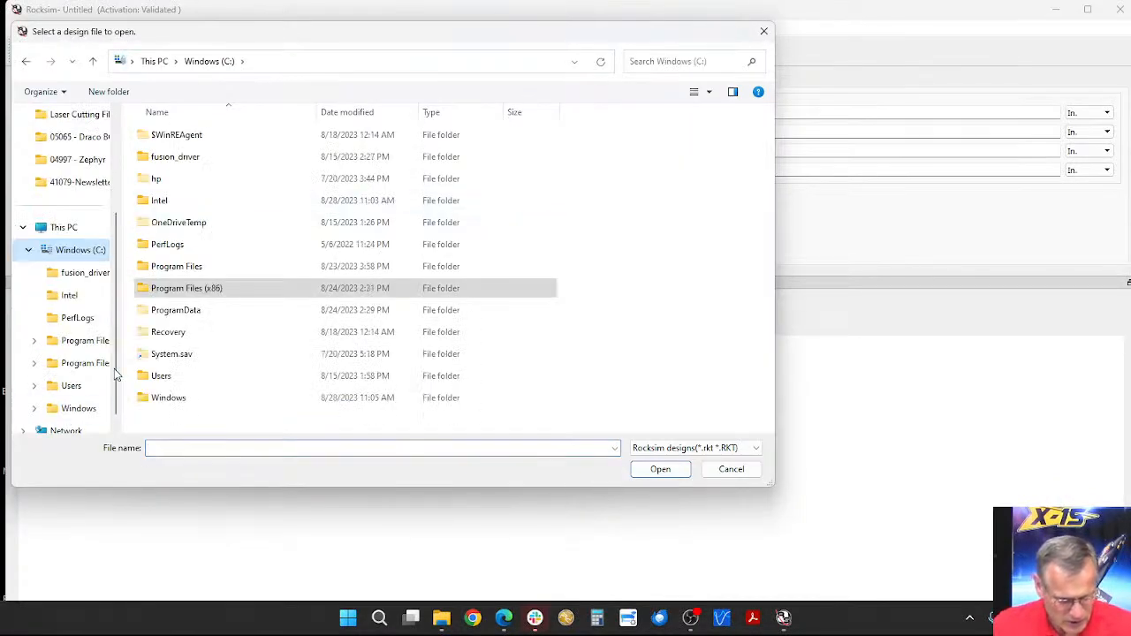
{"action": "double_click", "coordinate": [187, 289]}
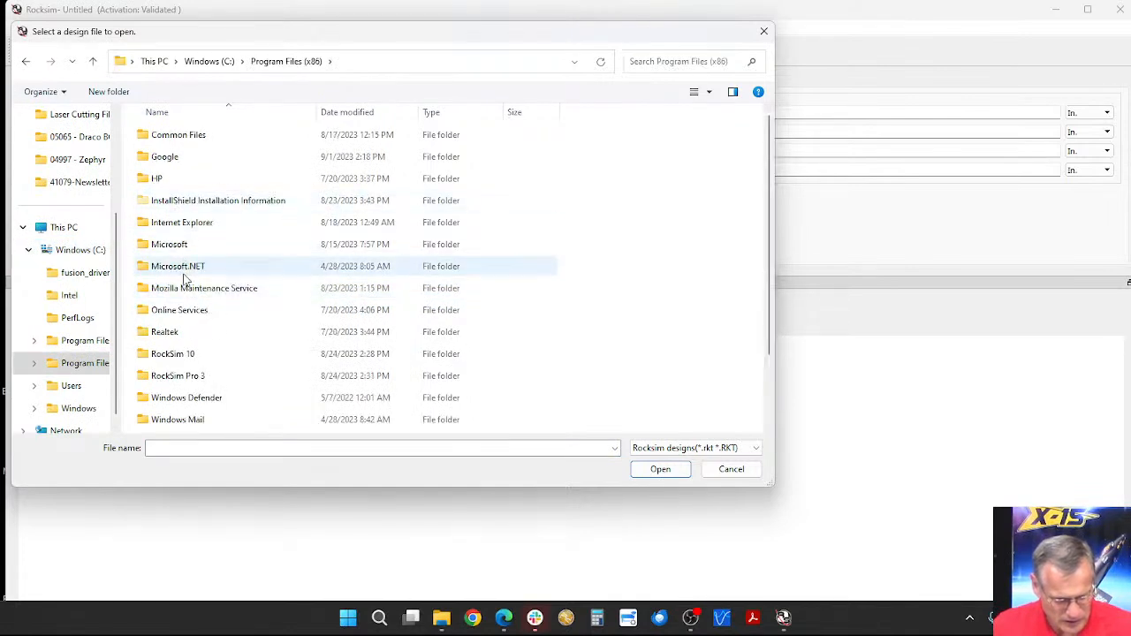
{"action": "double_click", "coordinate": [189, 354]}
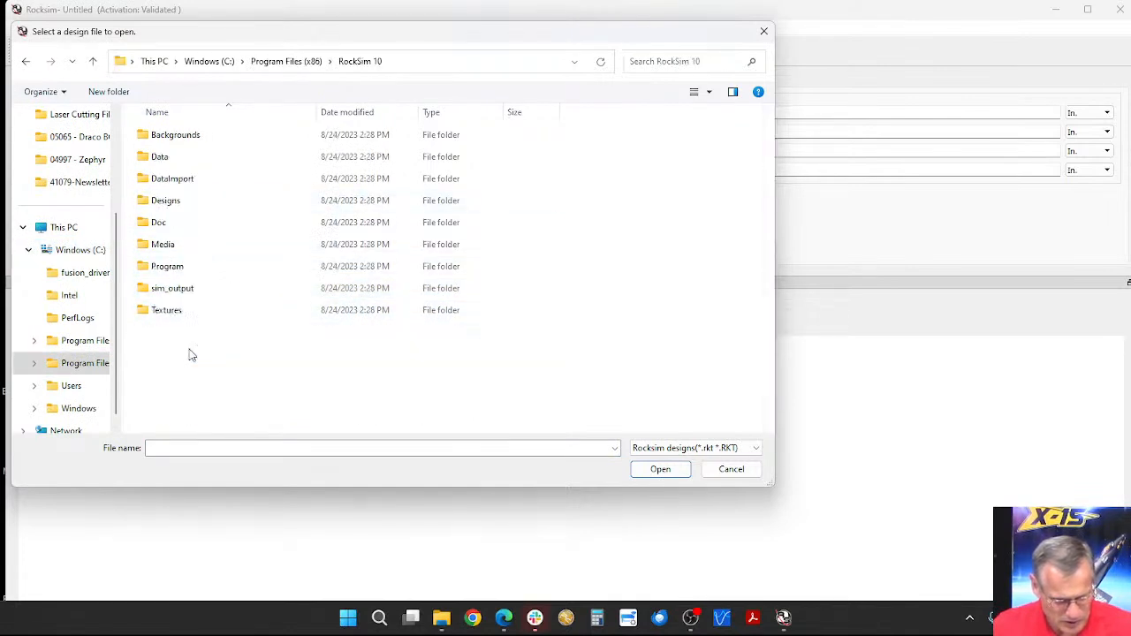
{"action": "double_click", "coordinate": [169, 204]}
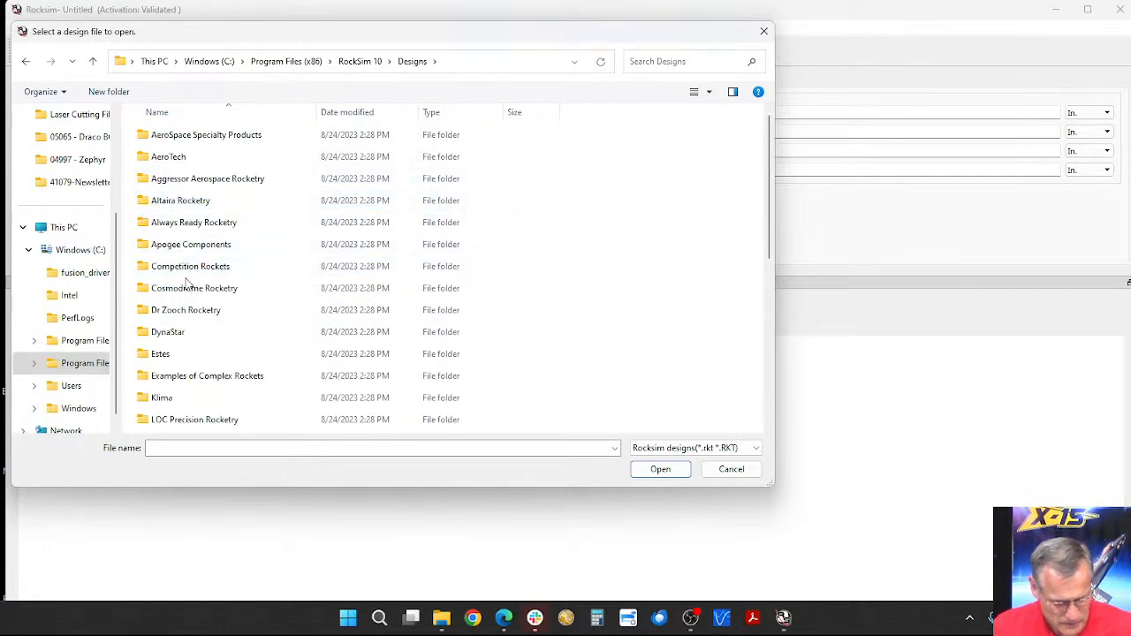
{"action": "double_click", "coordinate": [181, 246]}
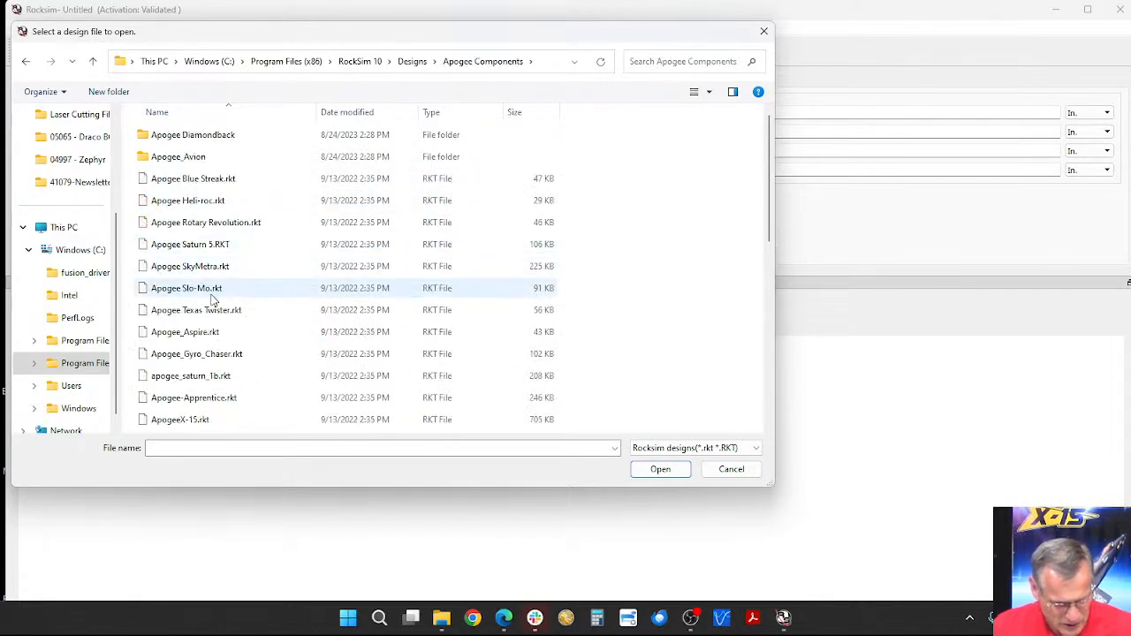
{"action": "scroll", "coordinate": [204, 291], "scroll_direction": "down", "scroll_amount": 5}
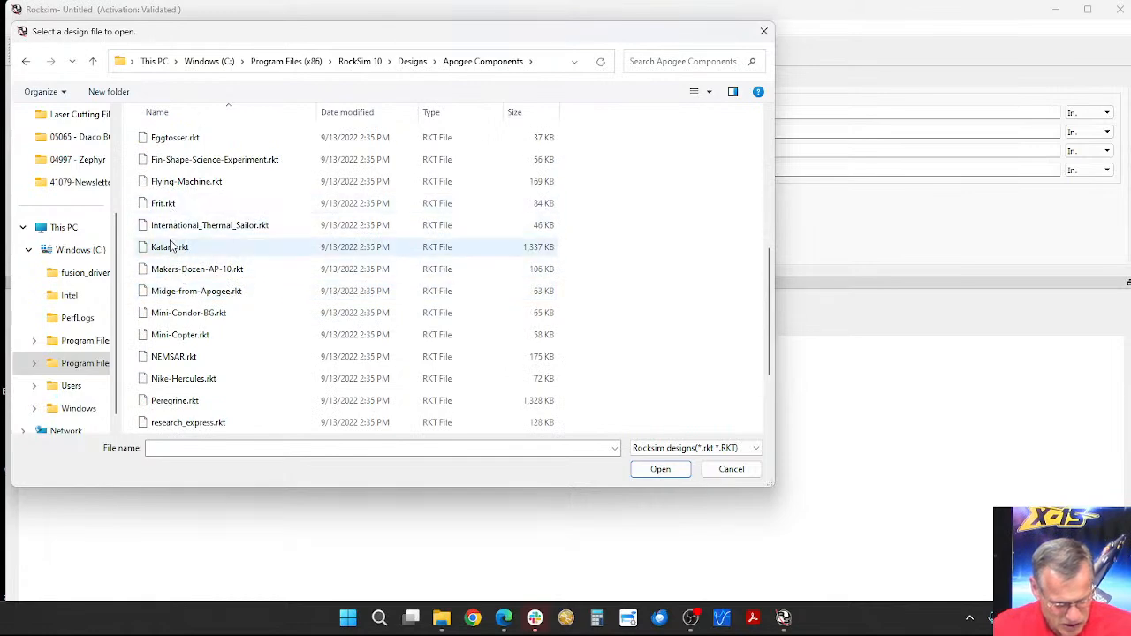
{"action": "double_click", "coordinate": [181, 182]}
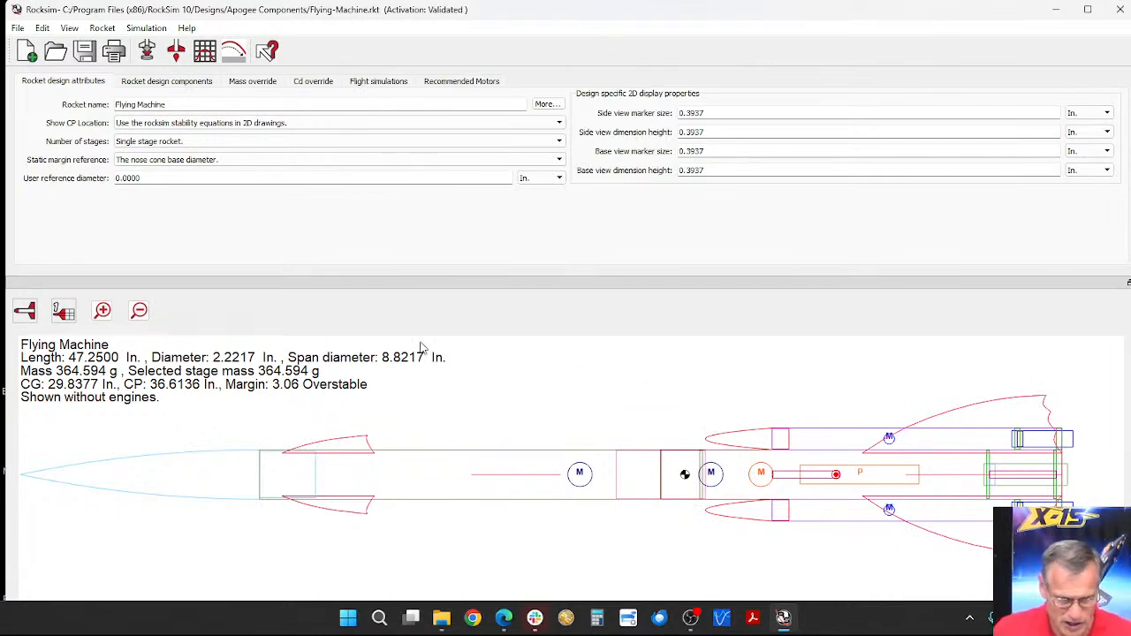
Step: Cut the Starboard Pod from the Flying Machine's component tree and confirm its removal
{"action": "left_click", "coordinate": [186, 82]}
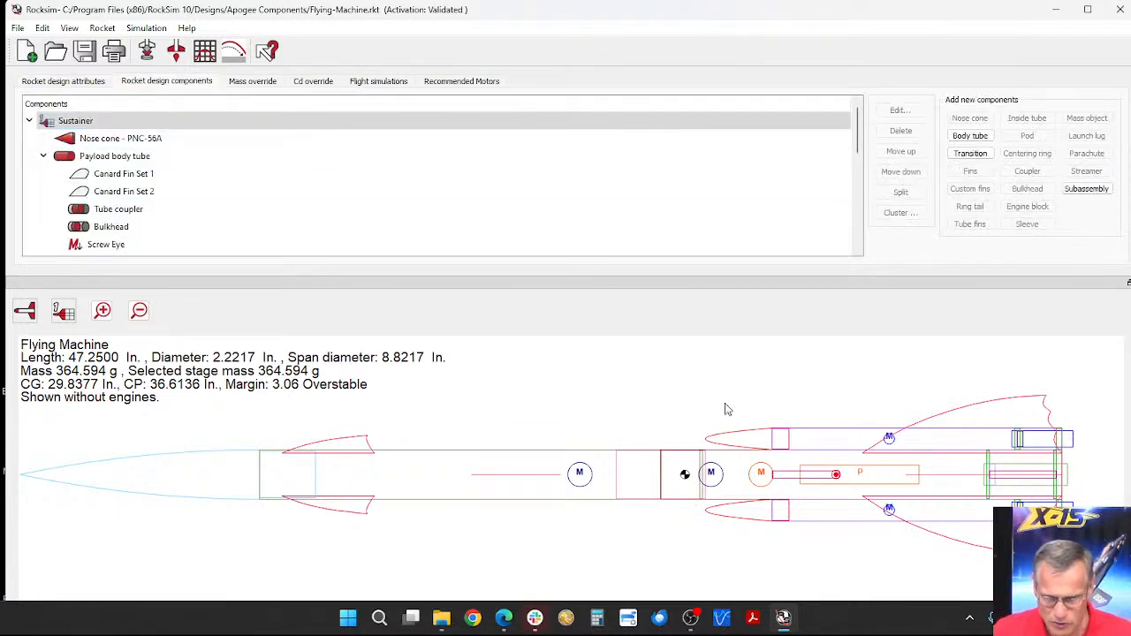
{"action": "scroll", "coordinate": [132, 216], "scroll_direction": "down", "scroll_amount": 7}
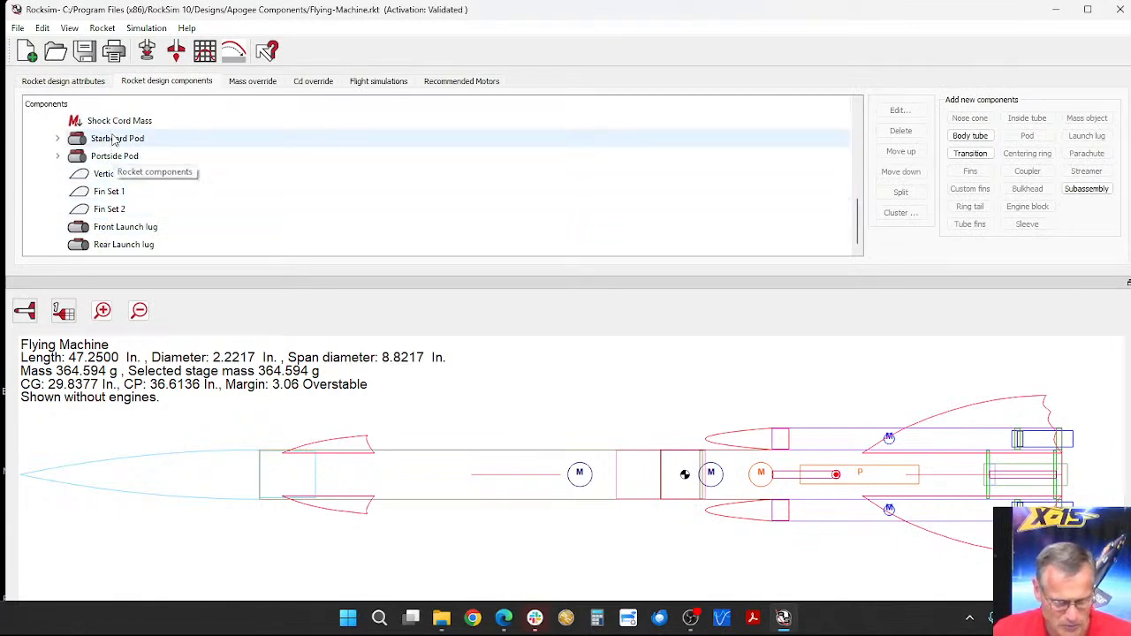
{"action": "left_click", "coordinate": [113, 141]}
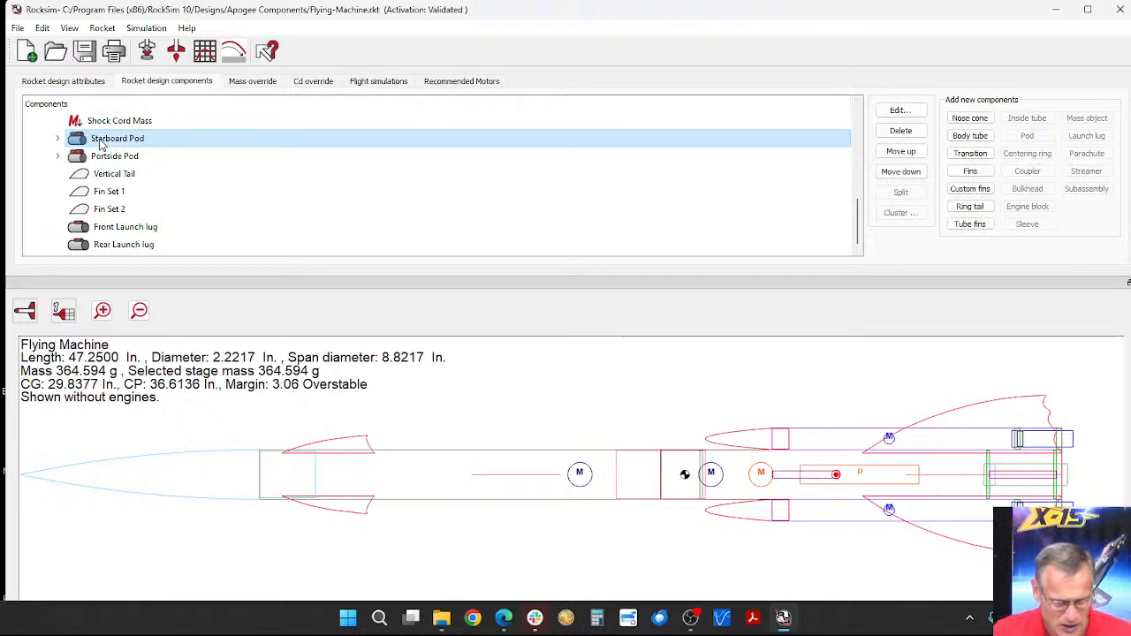
{"action": "right_click", "coordinate": [100, 145]}
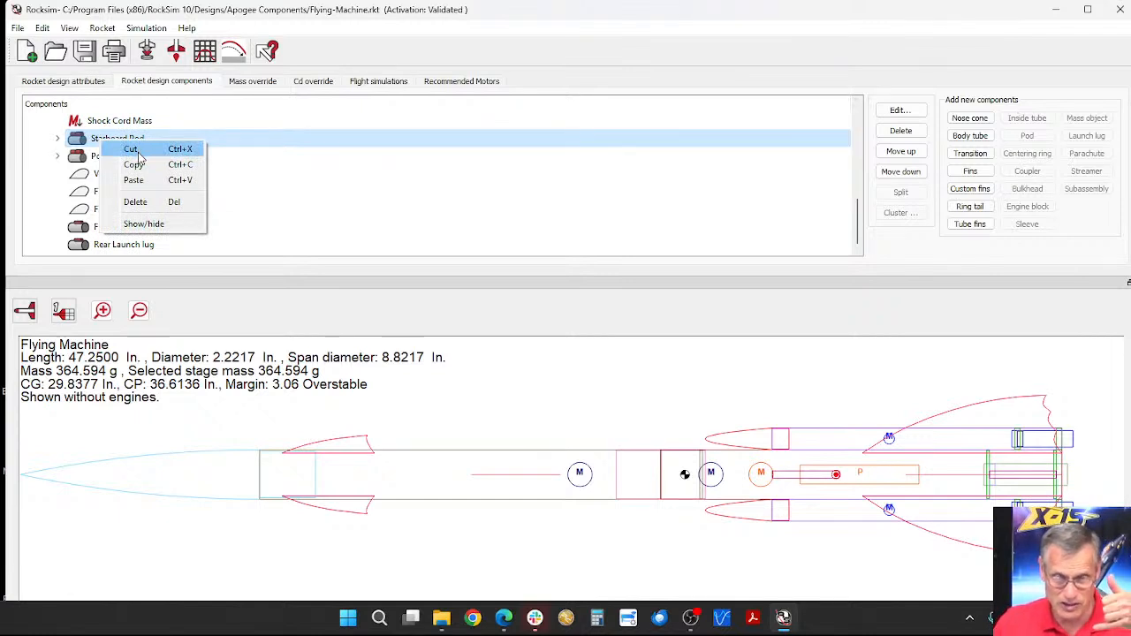
{"action": "left_click", "coordinate": [134, 151]}
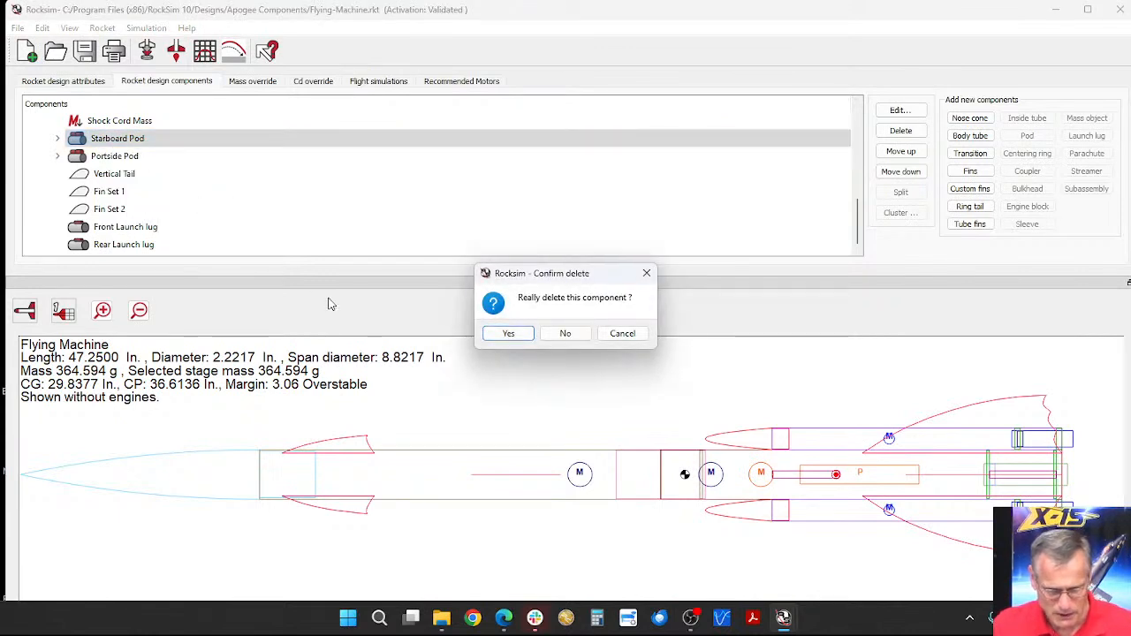
{"action": "left_click", "coordinate": [522, 338]}
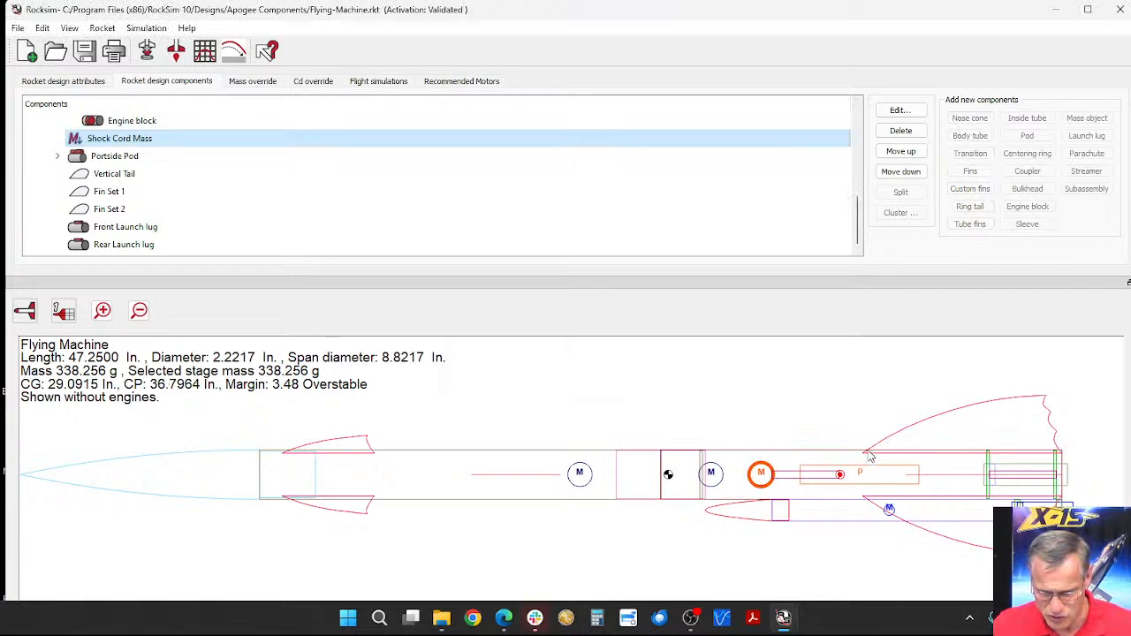
Step: Add an external pod to the Vertical Tail fin, keeping its default name, ejection settings and location
{"action": "scroll", "coordinate": [144, 192], "scroll_direction": "up", "scroll_amount": 2}
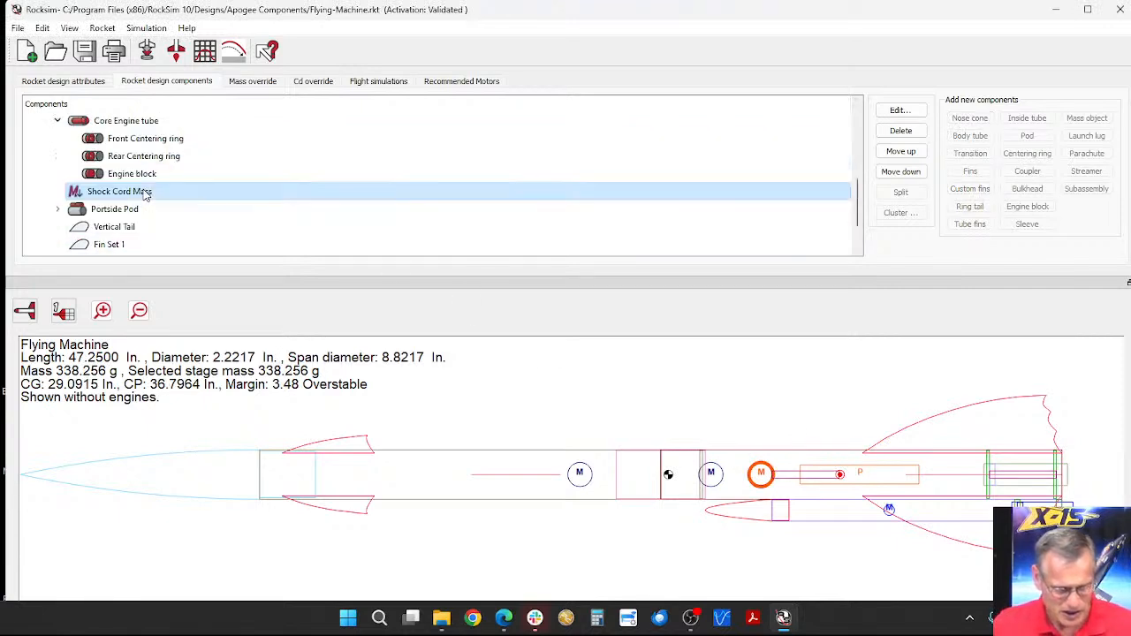
{"action": "scroll", "coordinate": [146, 193], "scroll_direction": "down", "scroll_amount": 2}
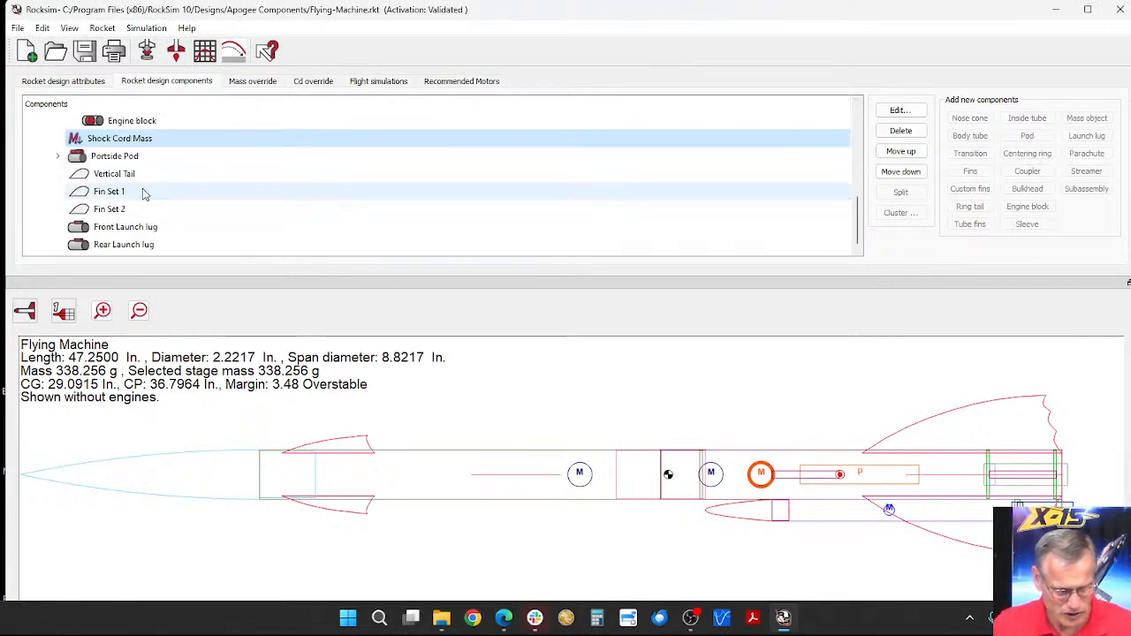
{"action": "left_click", "coordinate": [973, 414]}
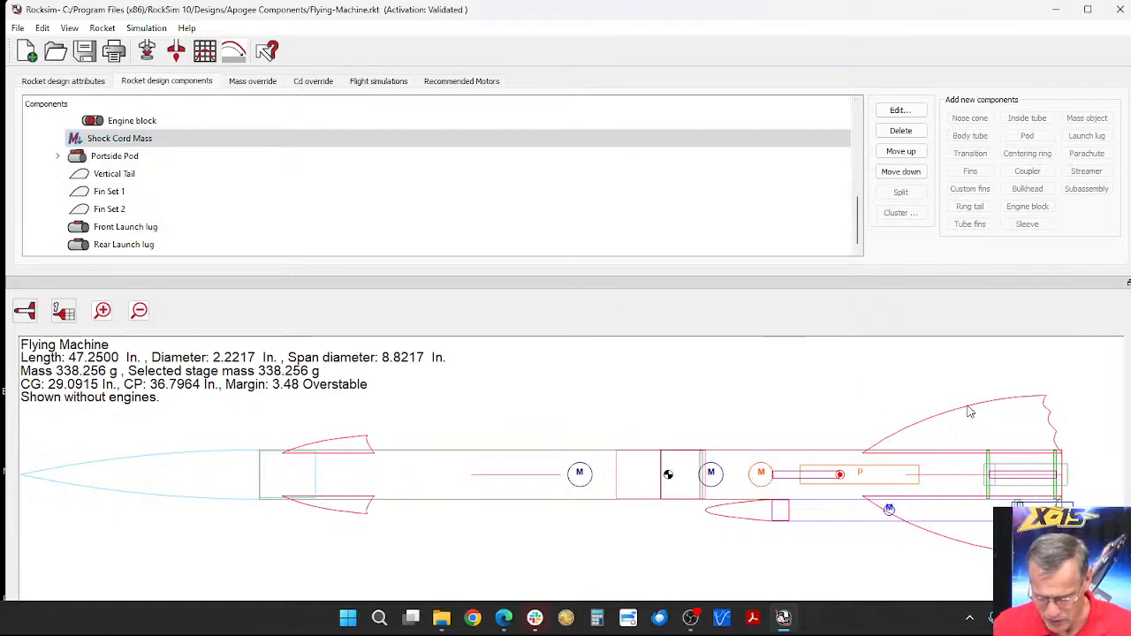
{"action": "left_click", "coordinate": [146, 193]}
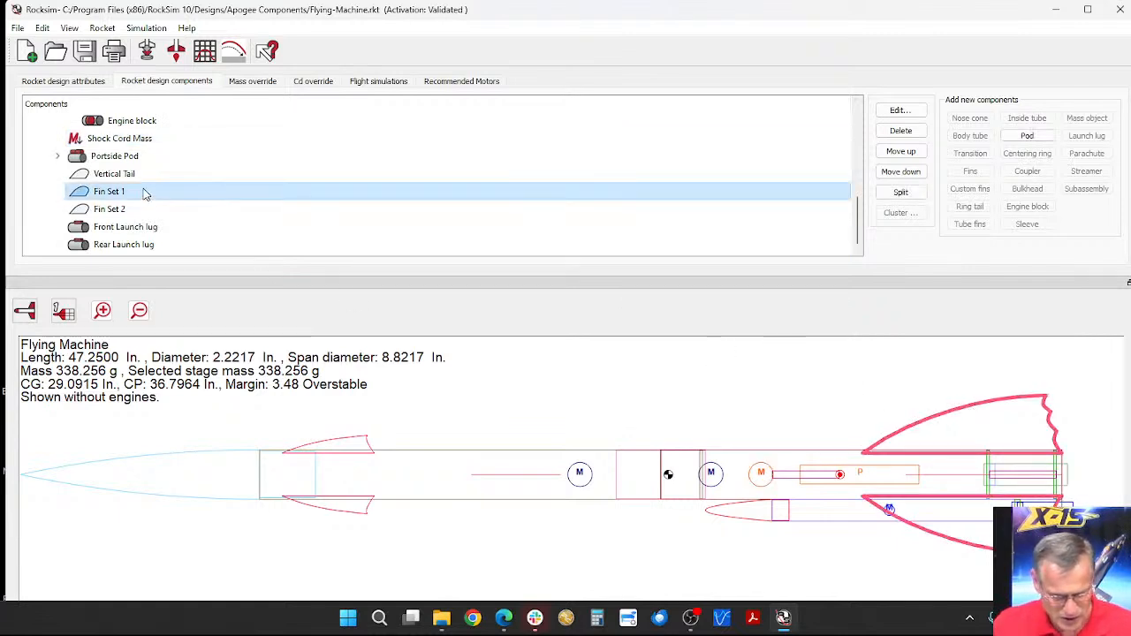
{"action": "left_click", "coordinate": [107, 174]}
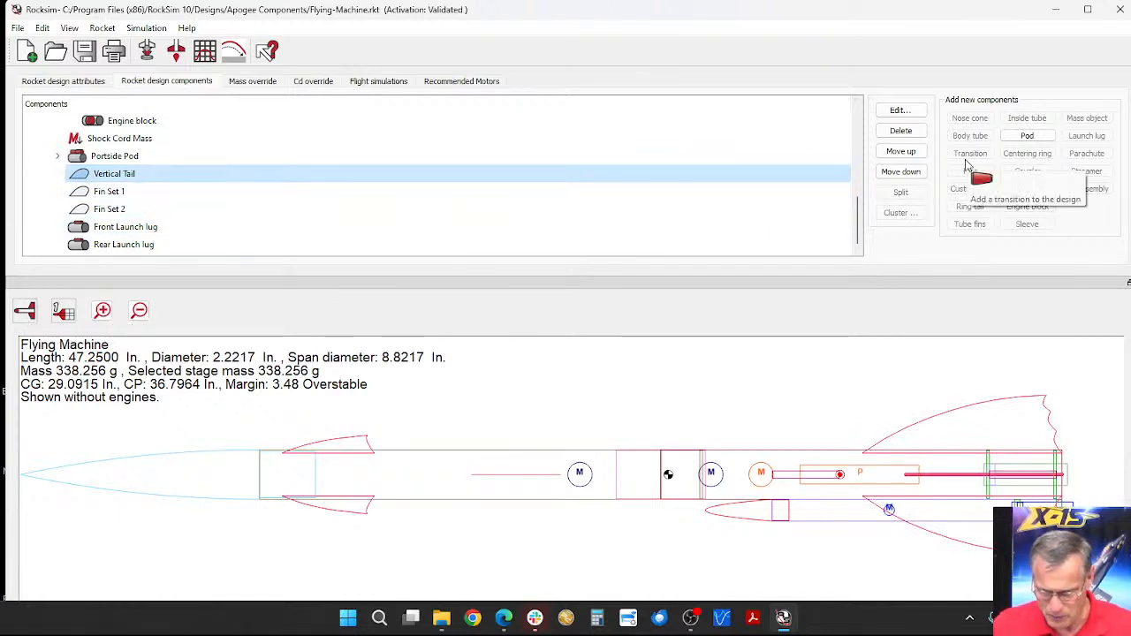
{"action": "left_click", "coordinate": [1045, 138]}
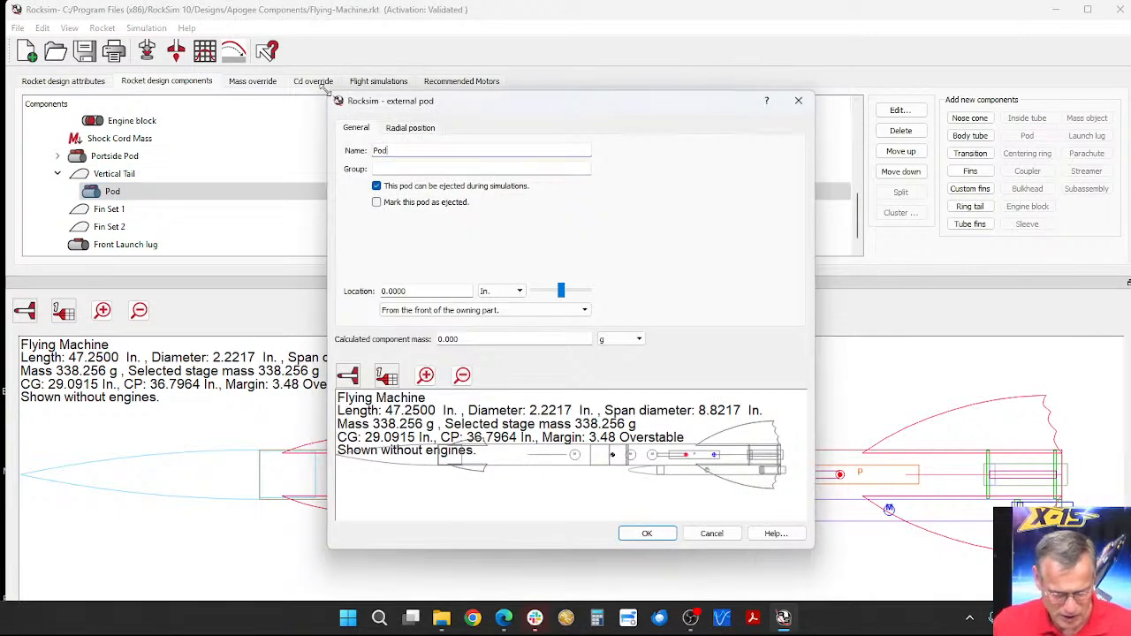
{"action": "left_click_drag", "start_coordinate": [329, 91], "coordinate": [152, 30]}
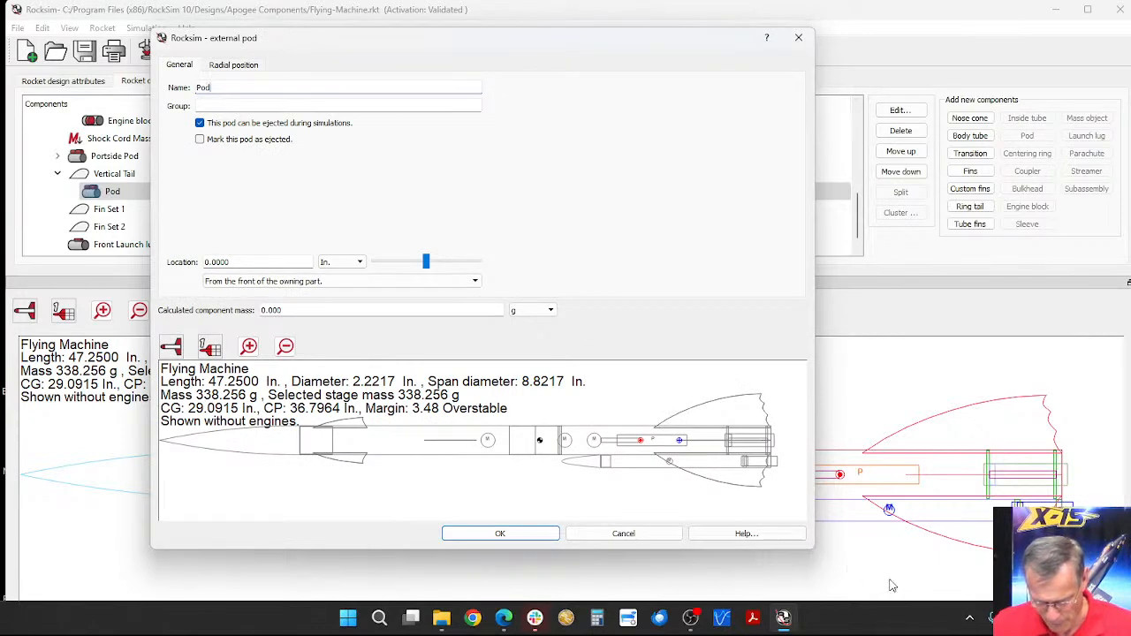
{"action": "left_click_drag", "start_coordinate": [814, 536], "coordinate": [1087, 593]}
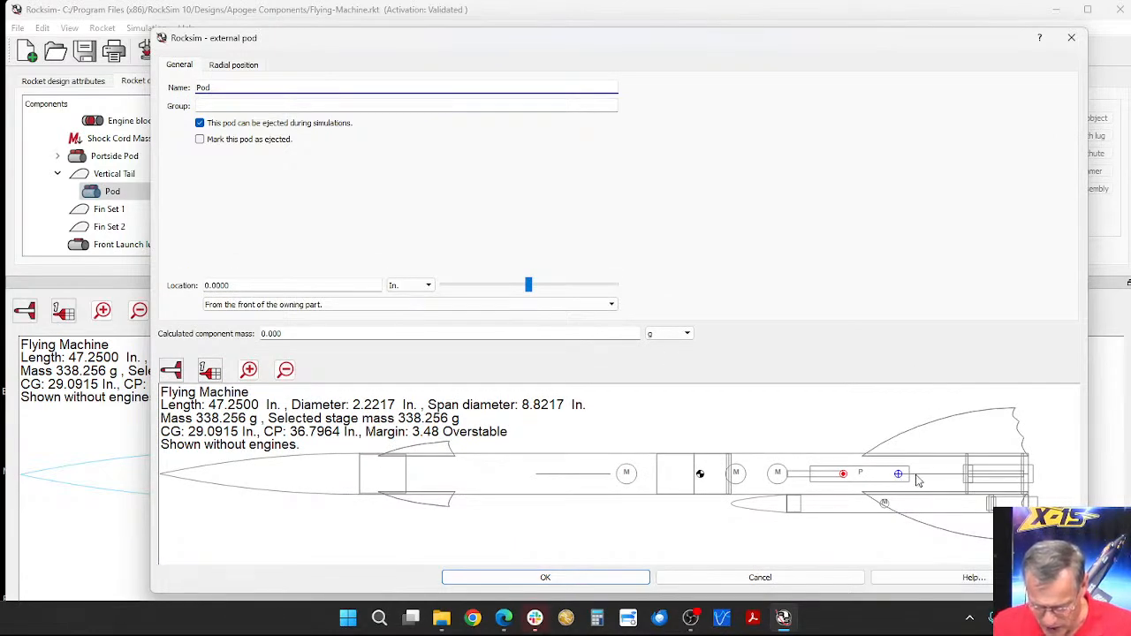
{"action": "scroll", "coordinate": [902, 478], "scroll_direction": "up", "scroll_amount": 2}
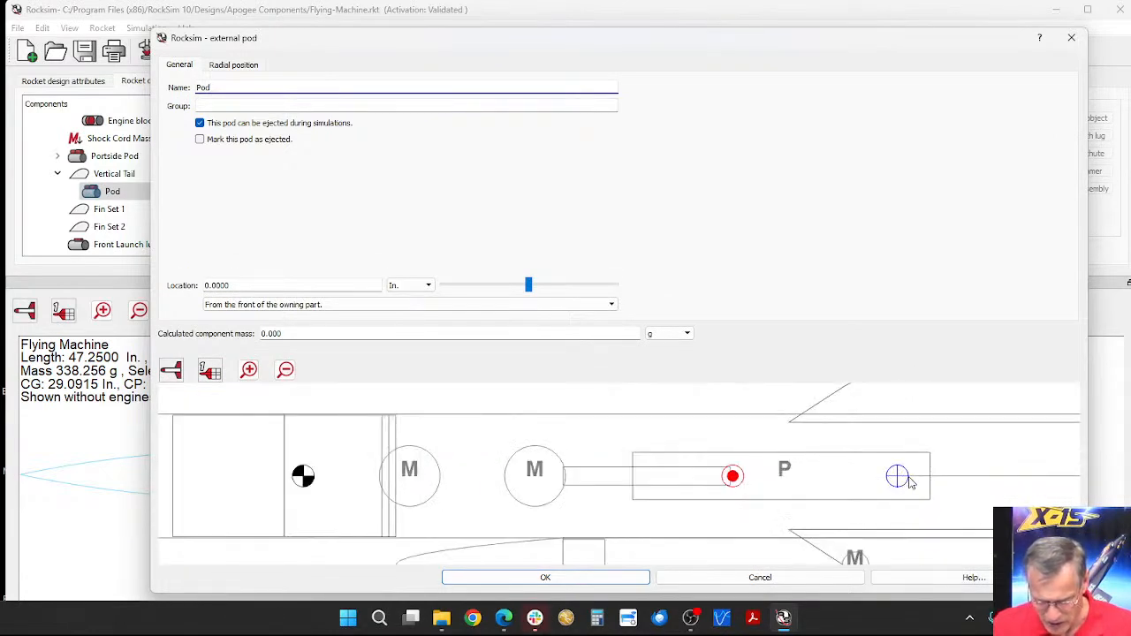
{"action": "scroll", "coordinate": [910, 482], "scroll_direction": "down", "scroll_amount": 2}
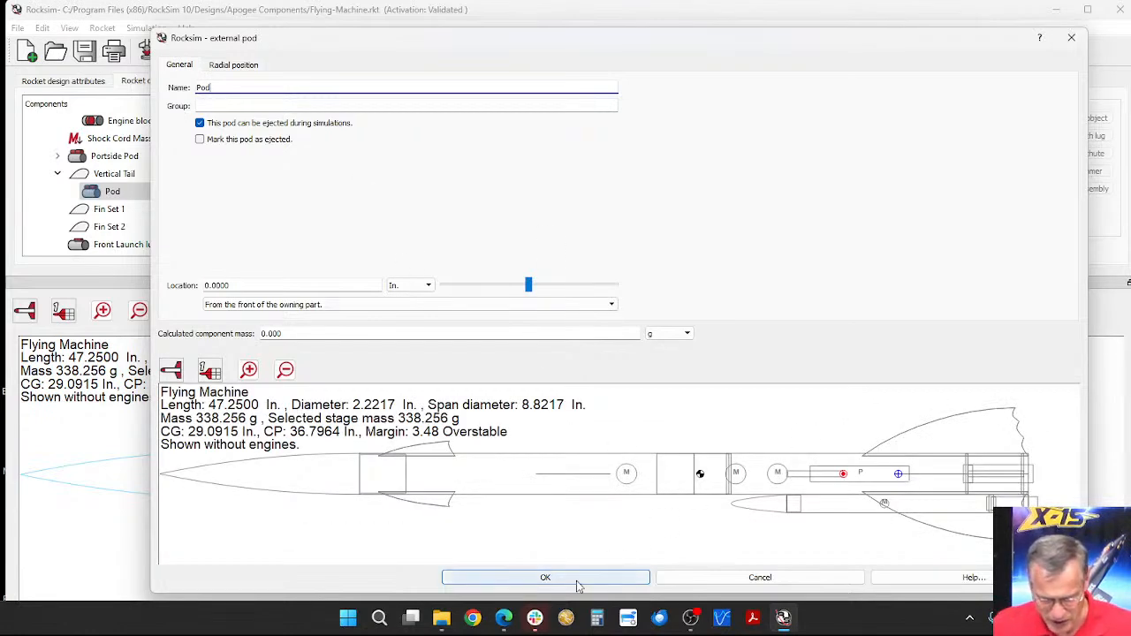
{"action": "left_click", "coordinate": [545, 577]}
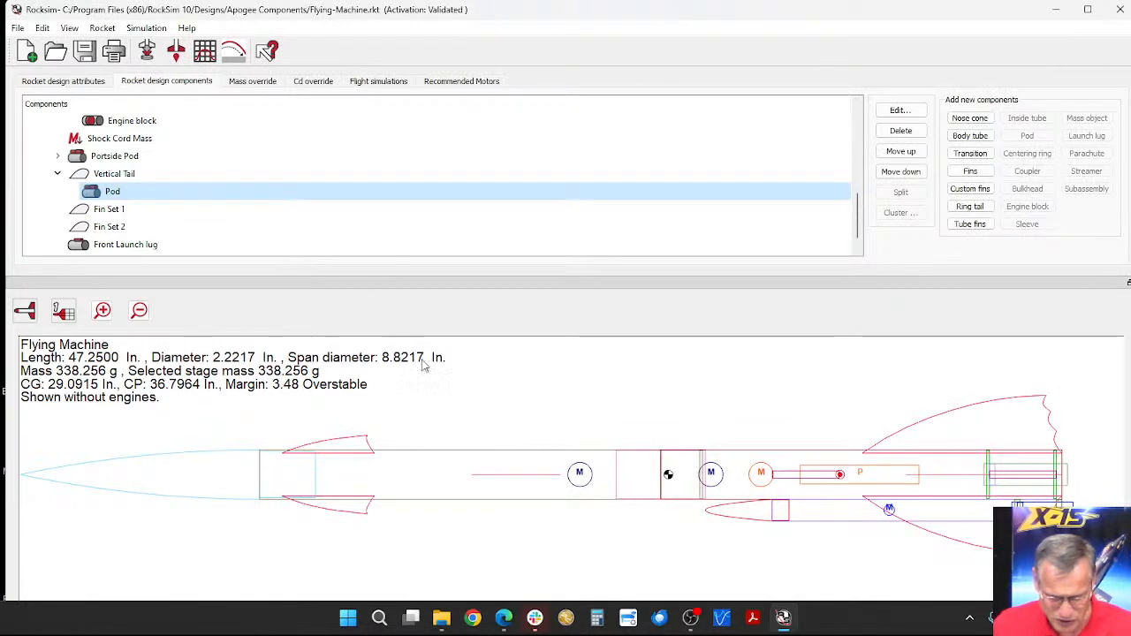
Step: Try to paste the cut Starboard Pod into the new pod under the Vertical Tail
{"action": "right_click", "coordinate": [111, 194]}
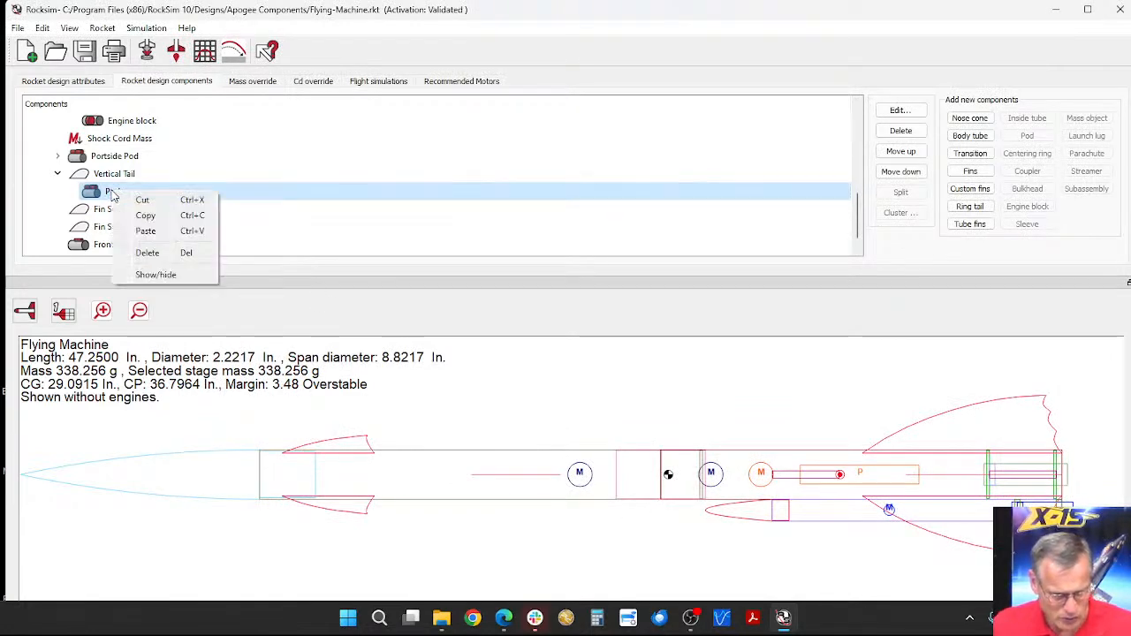
{"action": "left_click", "coordinate": [146, 233]}
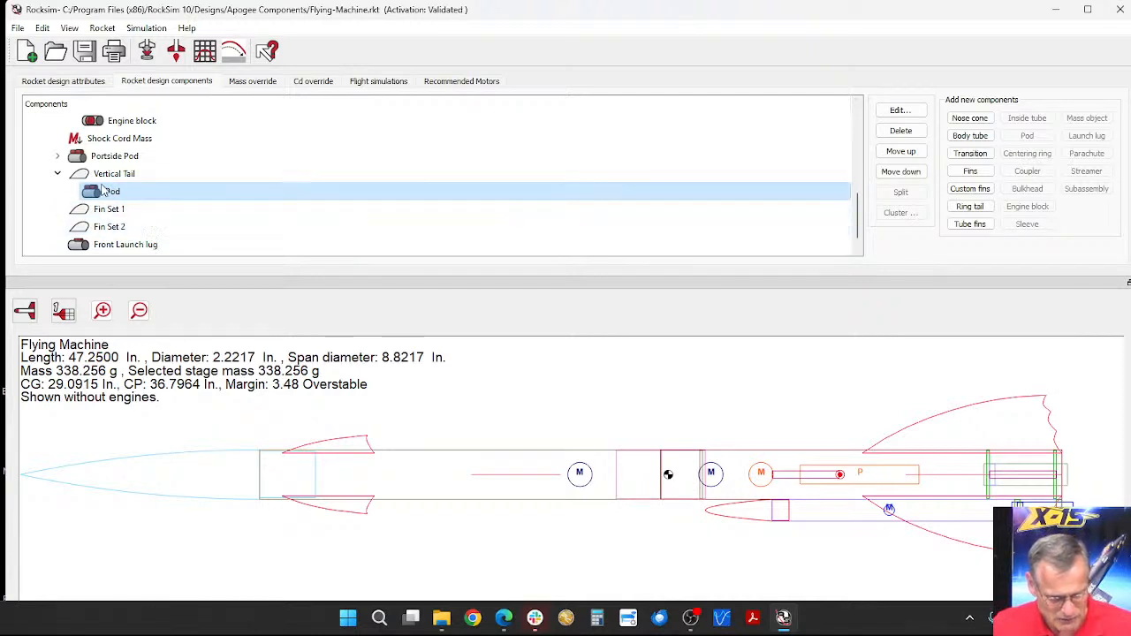
{"action": "scroll", "coordinate": [159, 201], "scroll_direction": "down", "scroll_amount": 1}
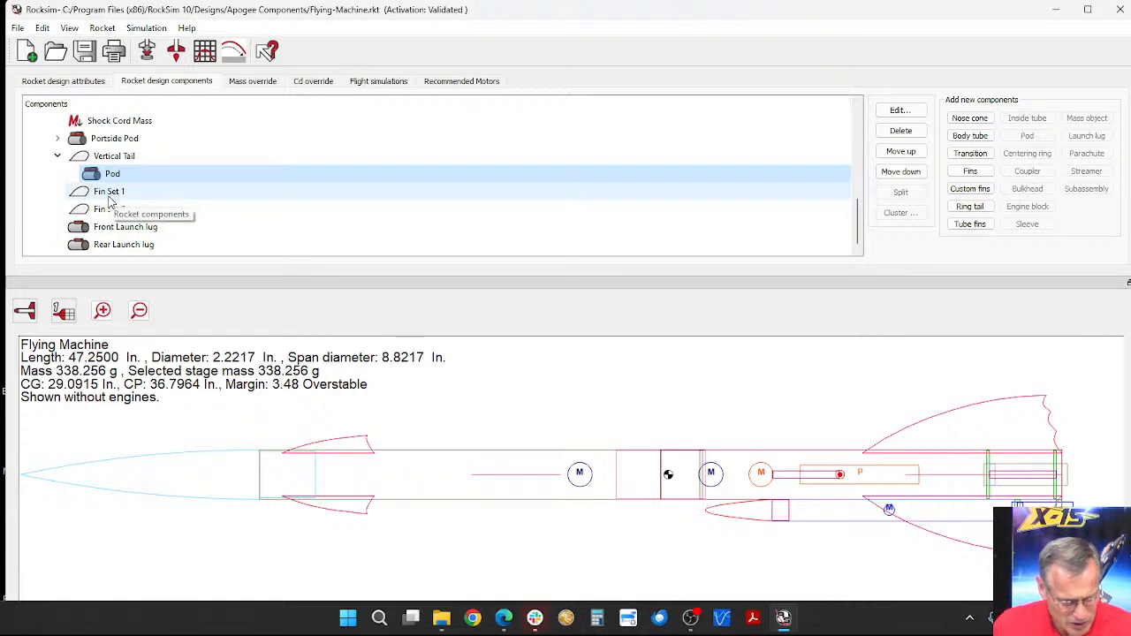
Step: Copy the Portside Pod and try to paste it into the empty Pod under the Vertical Tail
{"action": "left_click", "coordinate": [114, 140]}
{"action": "right_click", "coordinate": [114, 142]}
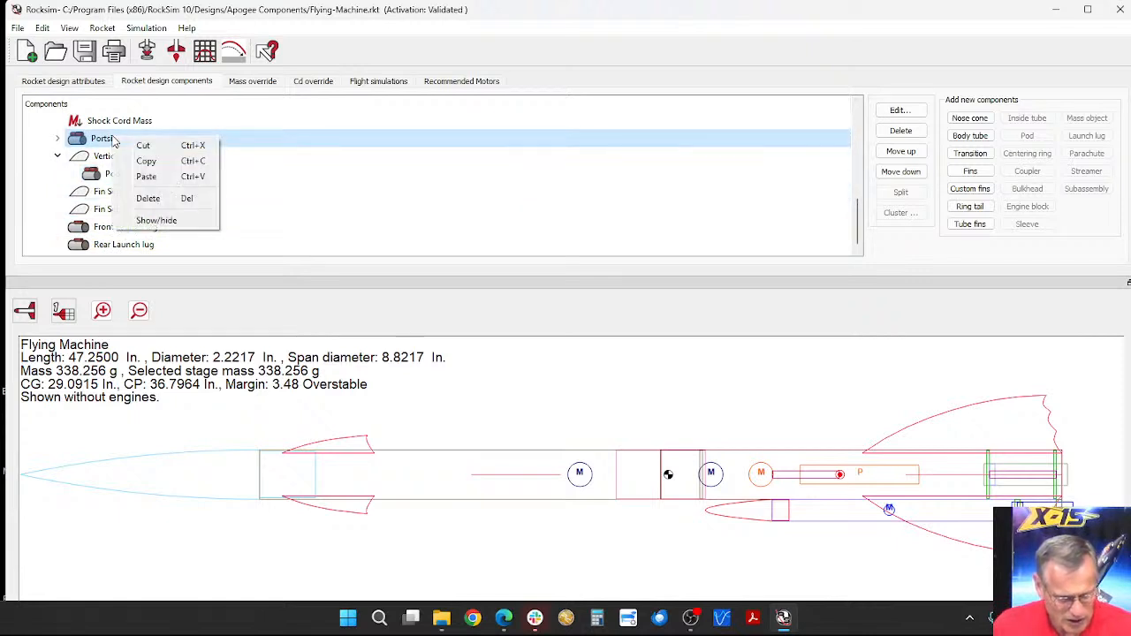
{"action": "left_click", "coordinate": [148, 162]}
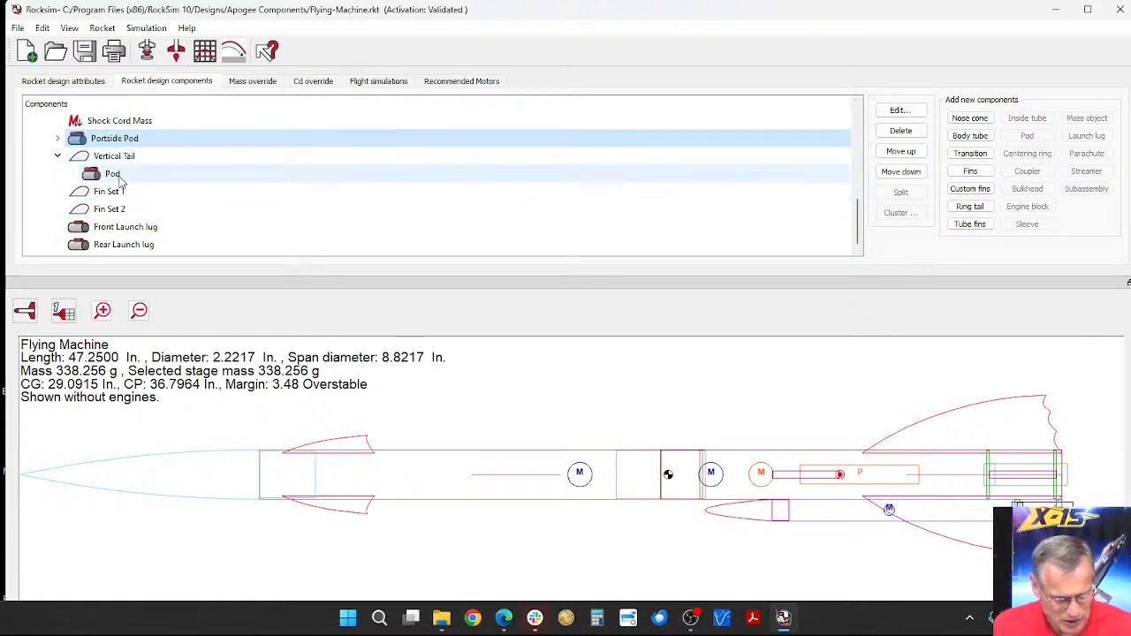
{"action": "left_click", "coordinate": [114, 176]}
{"action": "right_click", "coordinate": [115, 180]}
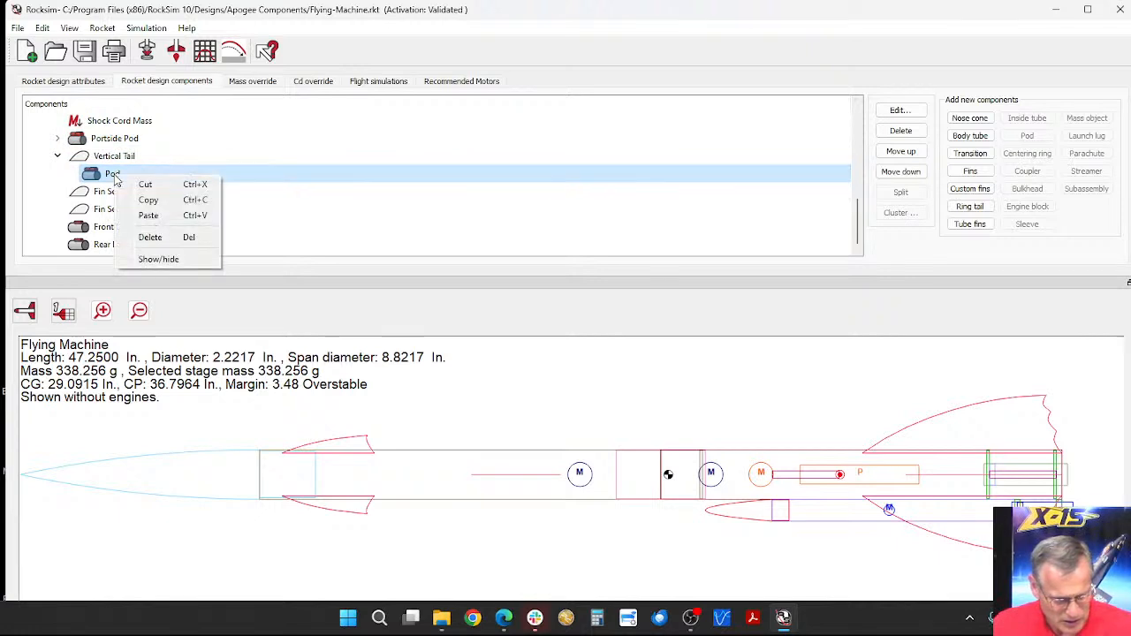
{"action": "left_click", "coordinate": [152, 216]}
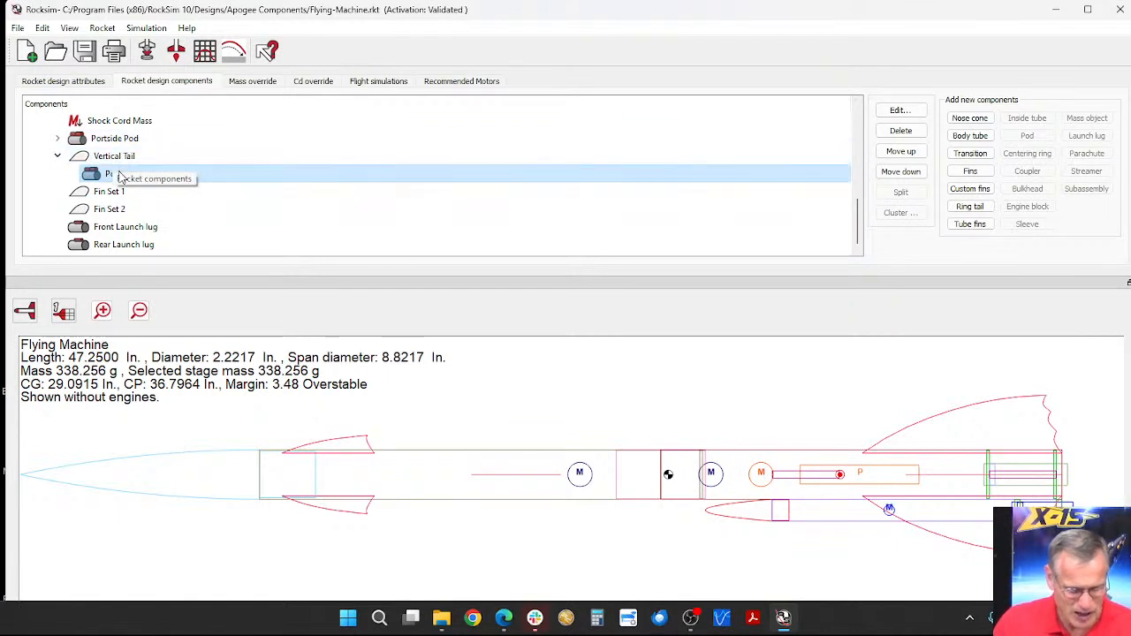
Step: Paste the copied Portside Pod directly onto the Vertical Tail fin and delete the empty Pod from that fin
{"action": "right_click", "coordinate": [113, 156]}
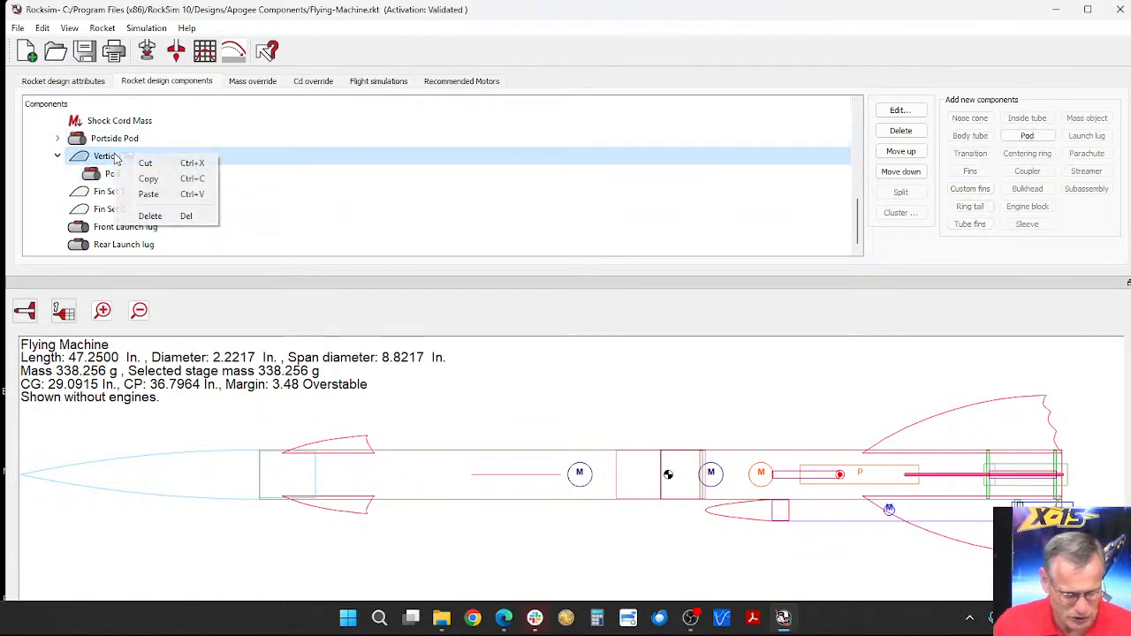
{"action": "left_click", "coordinate": [149, 193]}
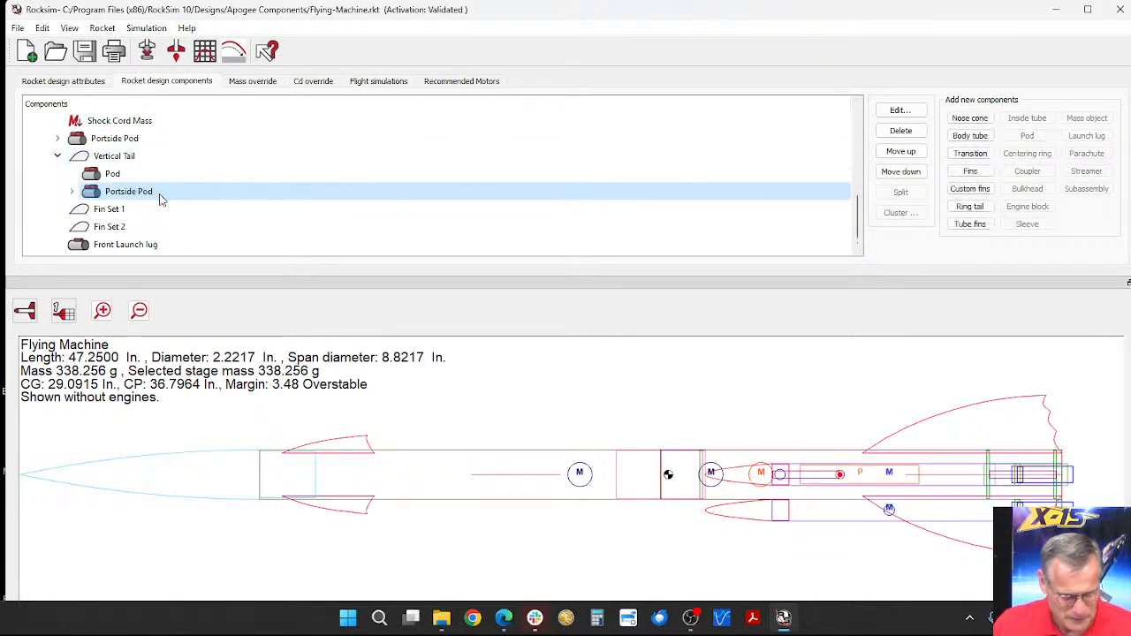
{"action": "left_click", "coordinate": [120, 175]}
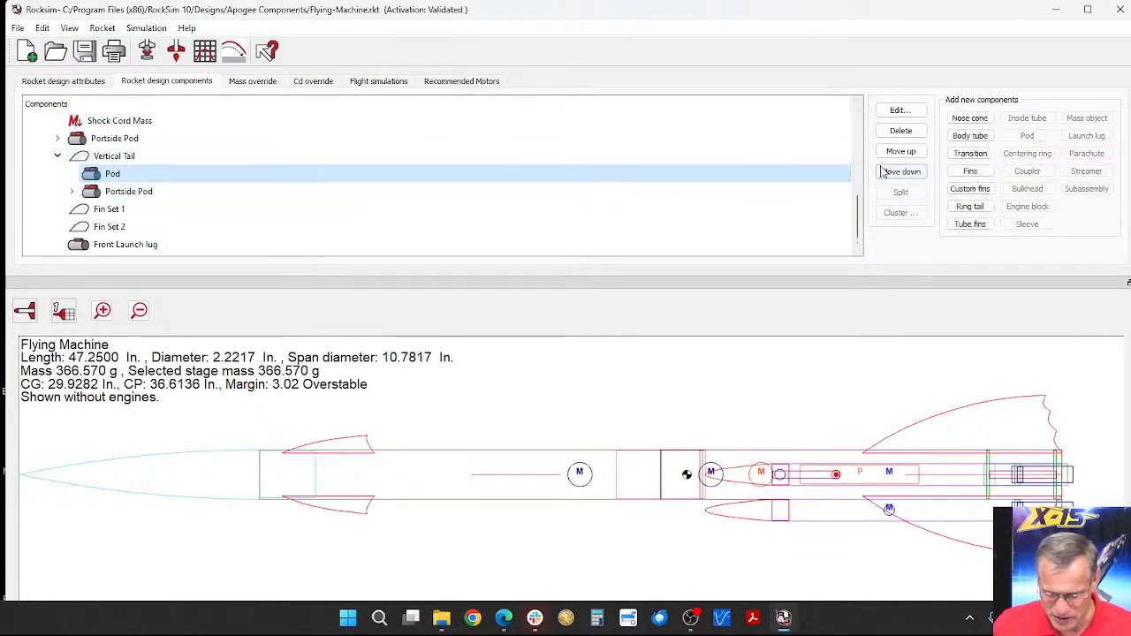
{"action": "left_click", "coordinate": [901, 131]}
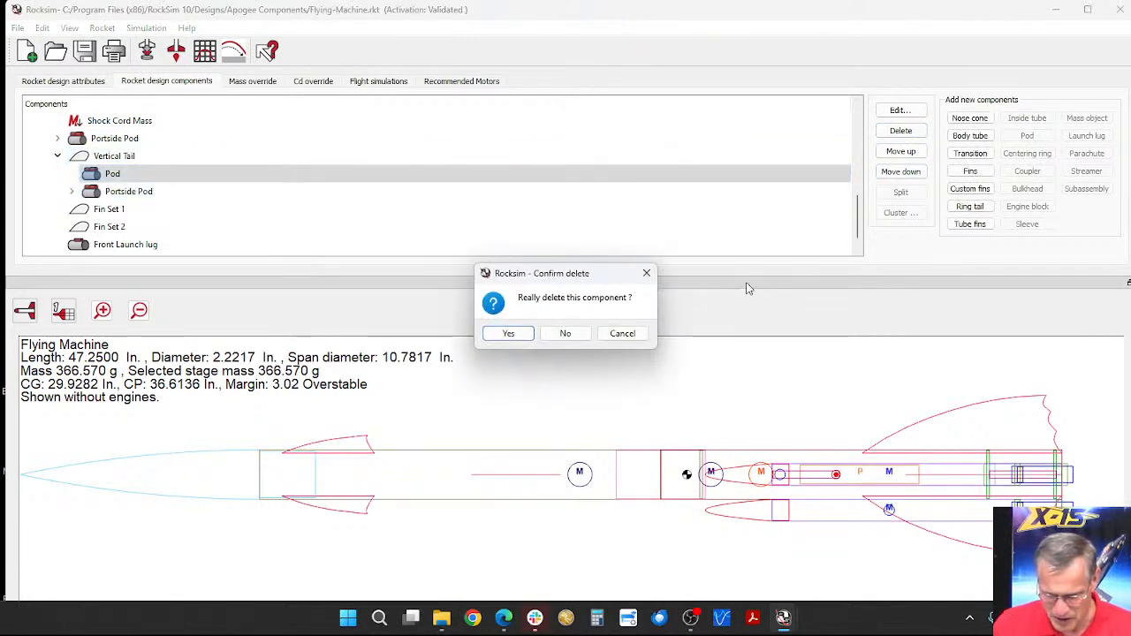
{"action": "left_click", "coordinate": [509, 334]}
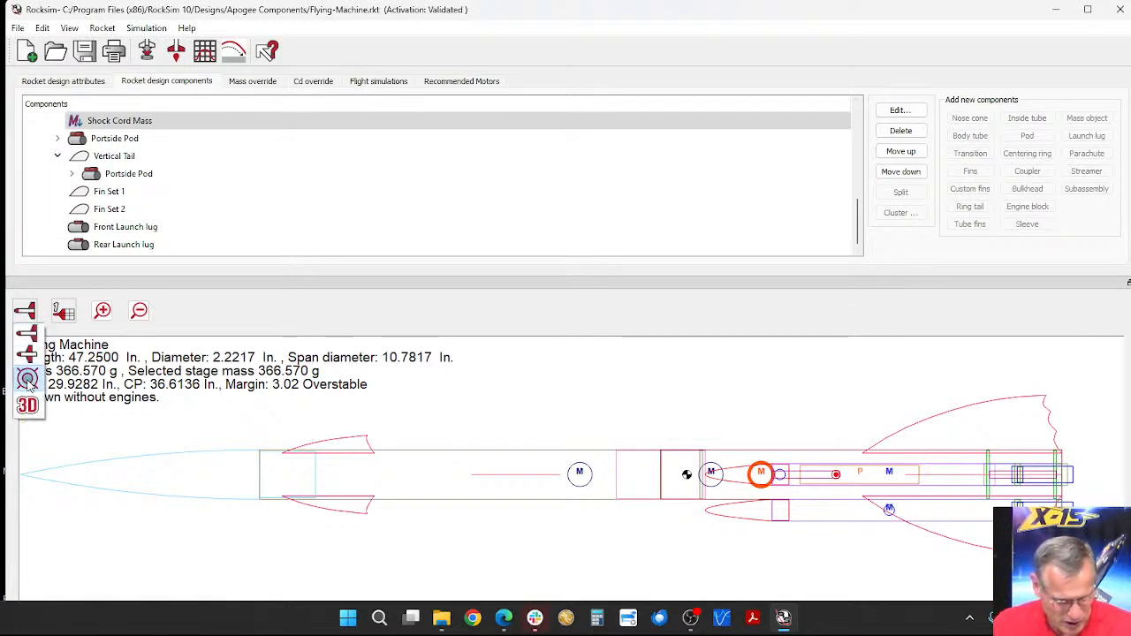
Step: Display the Flying Machine in 3D and examine where the copied pod sits relative to the Vertical Tail
{"action": "left_click", "coordinate": [25, 404]}
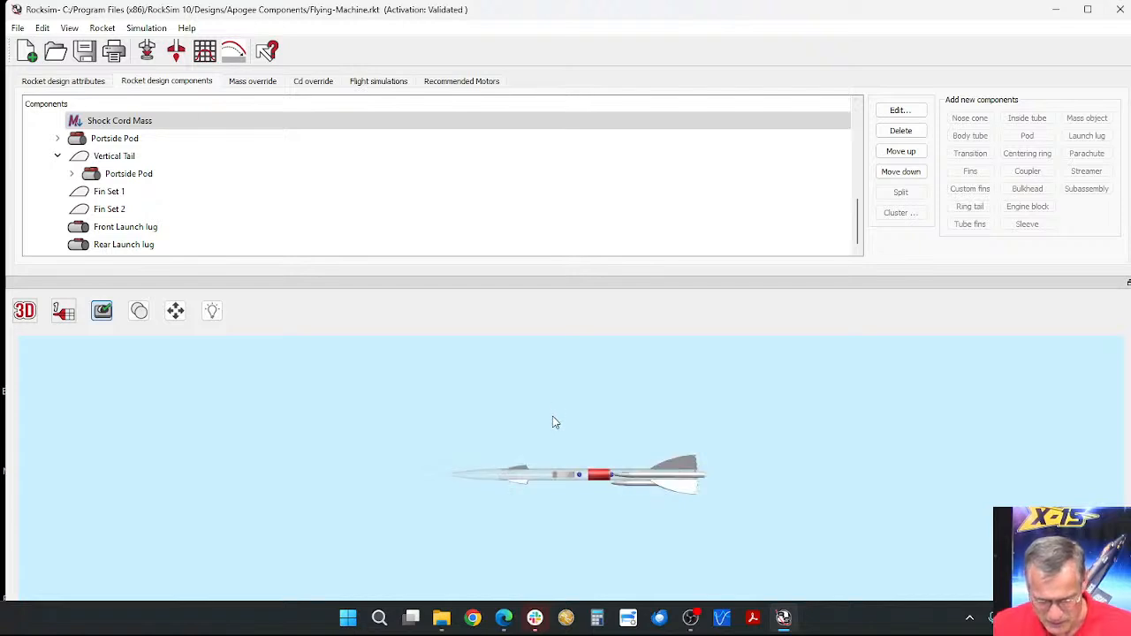
{"action": "left_click_drag", "start_coordinate": [556, 421], "coordinate": [533, 443]}
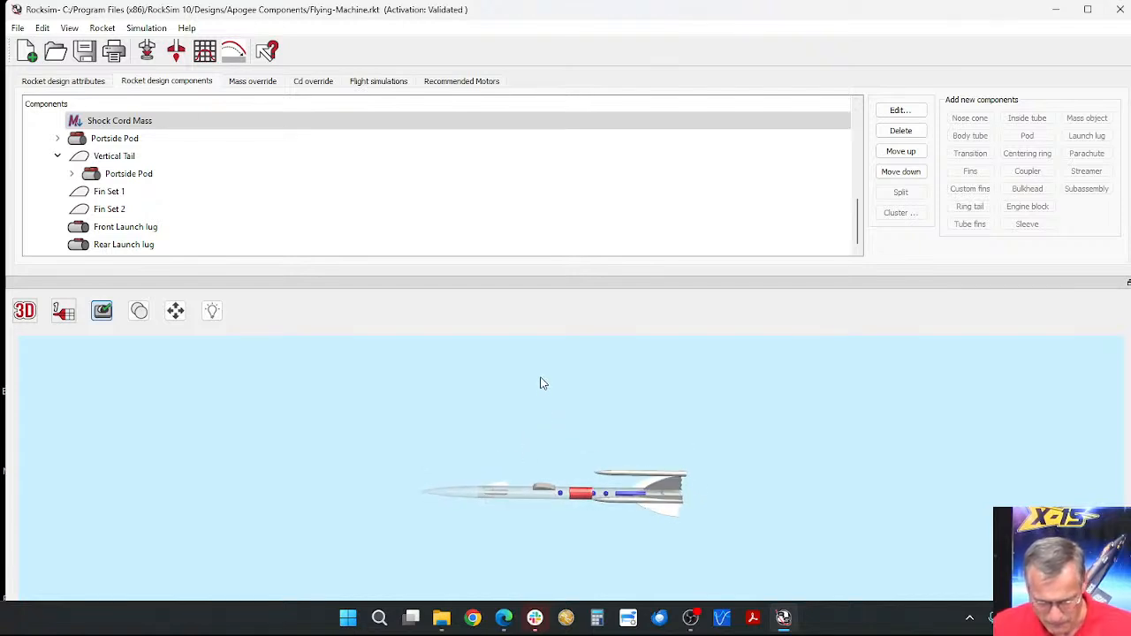
{"action": "scroll", "coordinate": [629, 406], "scroll_direction": "up", "scroll_amount": 5}
{"action": "left_click_drag", "start_coordinate": [663, 411], "coordinate": [682, 470]}
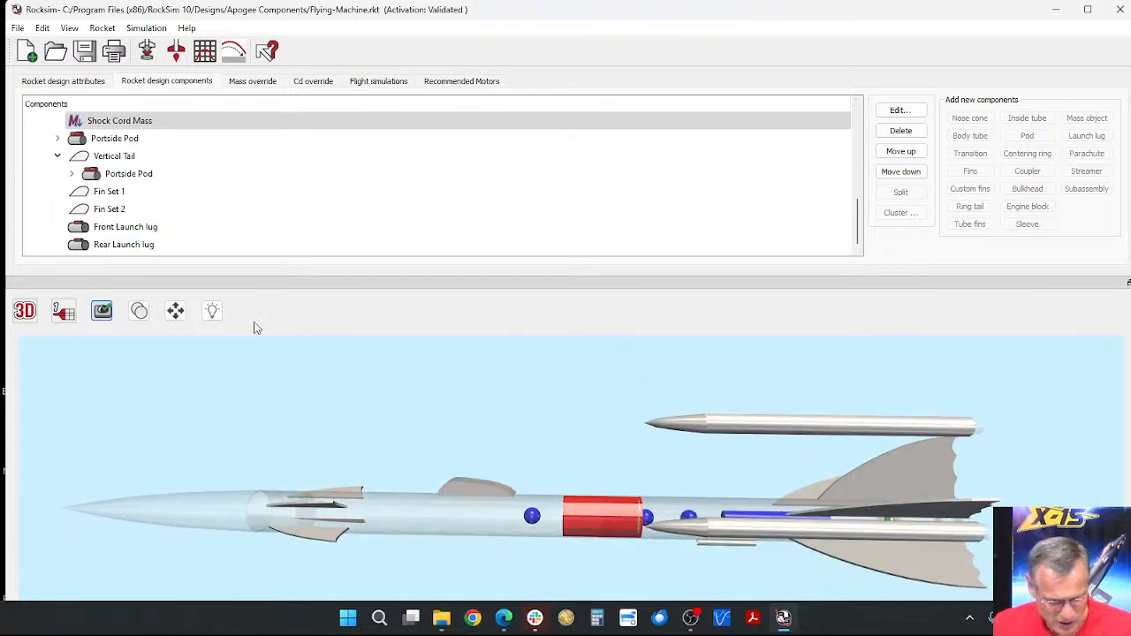
Step: Examine the rocket's fins, pods and canopy from several angles in 3D while trying the alternate camera and transparency modes
{"action": "left_click", "coordinate": [104, 317]}
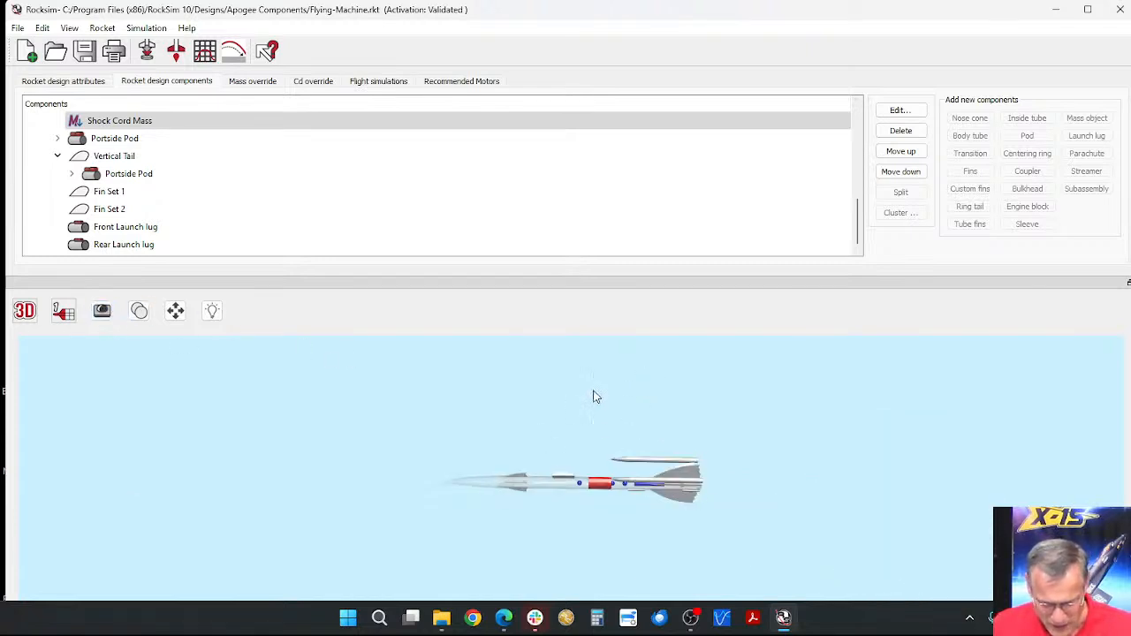
{"action": "left_click_drag", "start_coordinate": [583, 412], "coordinate": [566, 372]}
{"action": "left_click", "coordinate": [138, 313]}
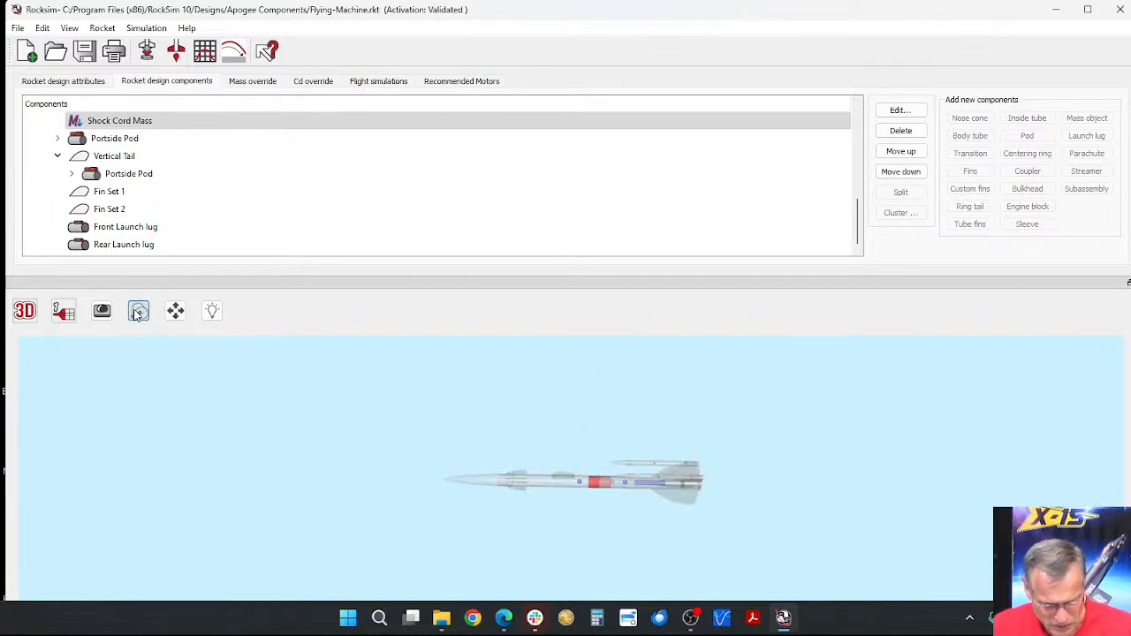
{"action": "scroll", "coordinate": [649, 490], "scroll_direction": "up", "scroll_amount": 5}
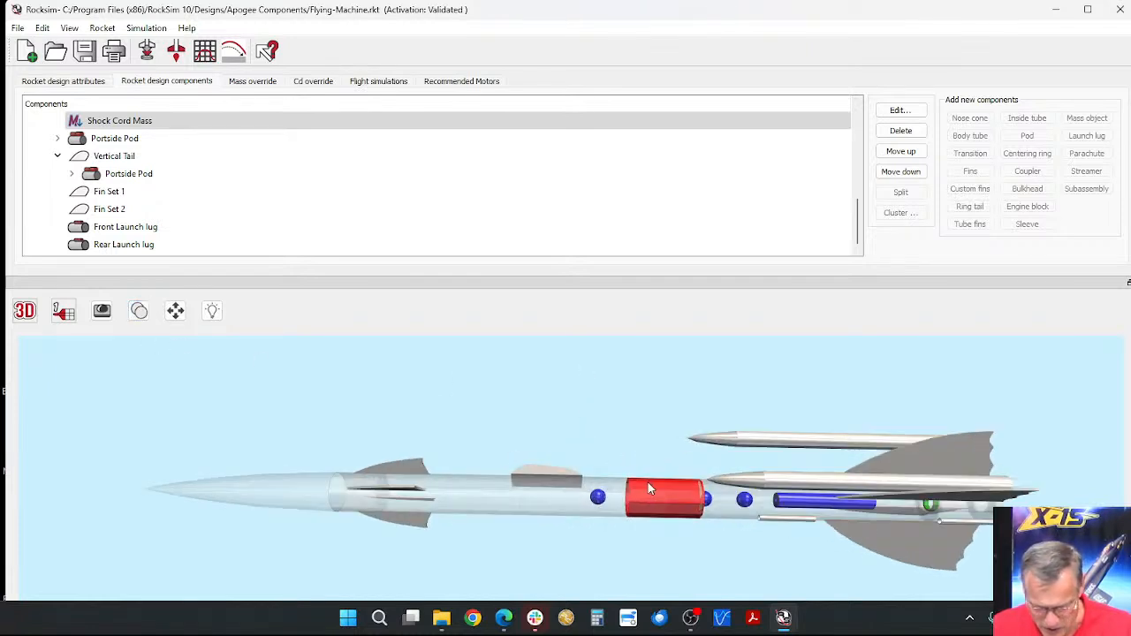
{"action": "left_click_drag", "start_coordinate": [718, 459], "coordinate": [680, 420]}
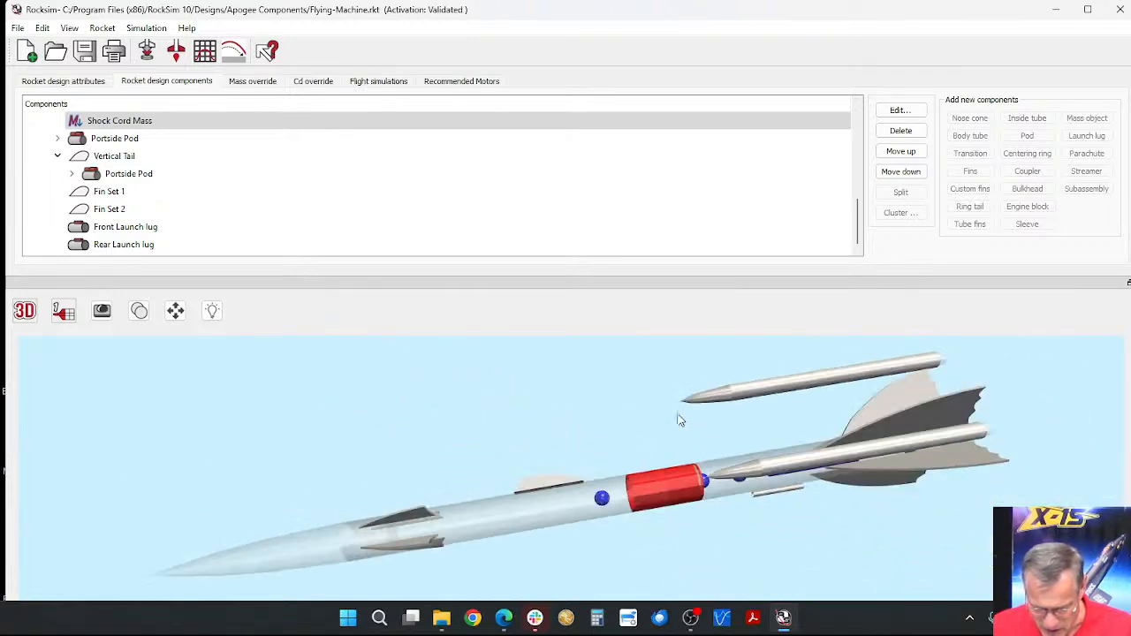
{"action": "left_click", "coordinate": [102, 310]}
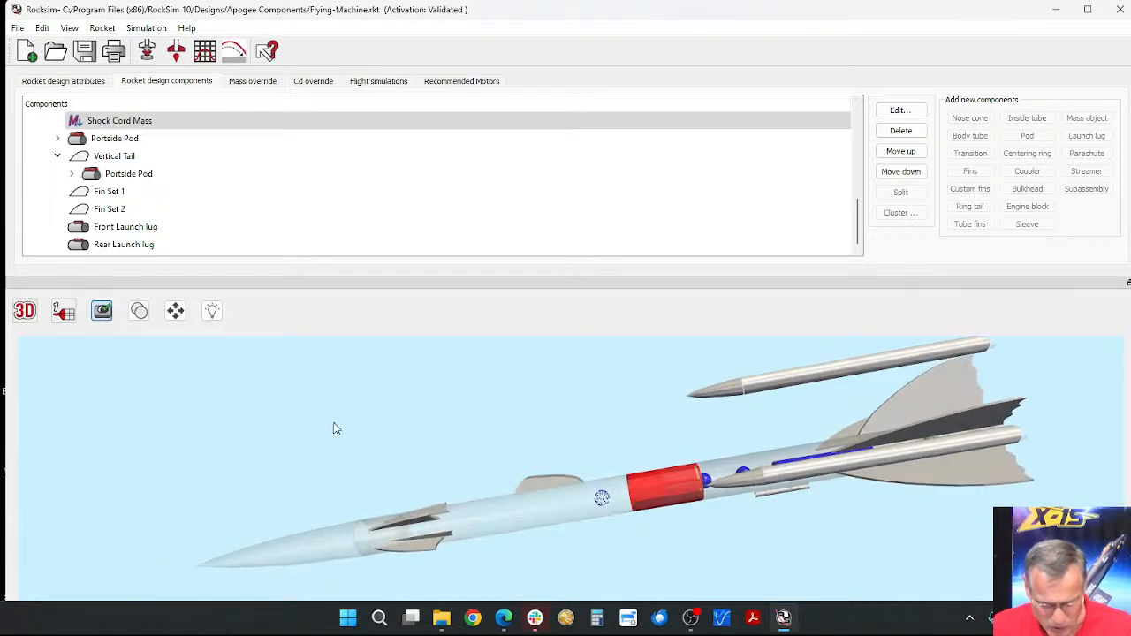
{"action": "left_click_drag", "start_coordinate": [388, 469], "coordinate": [397, 389]}
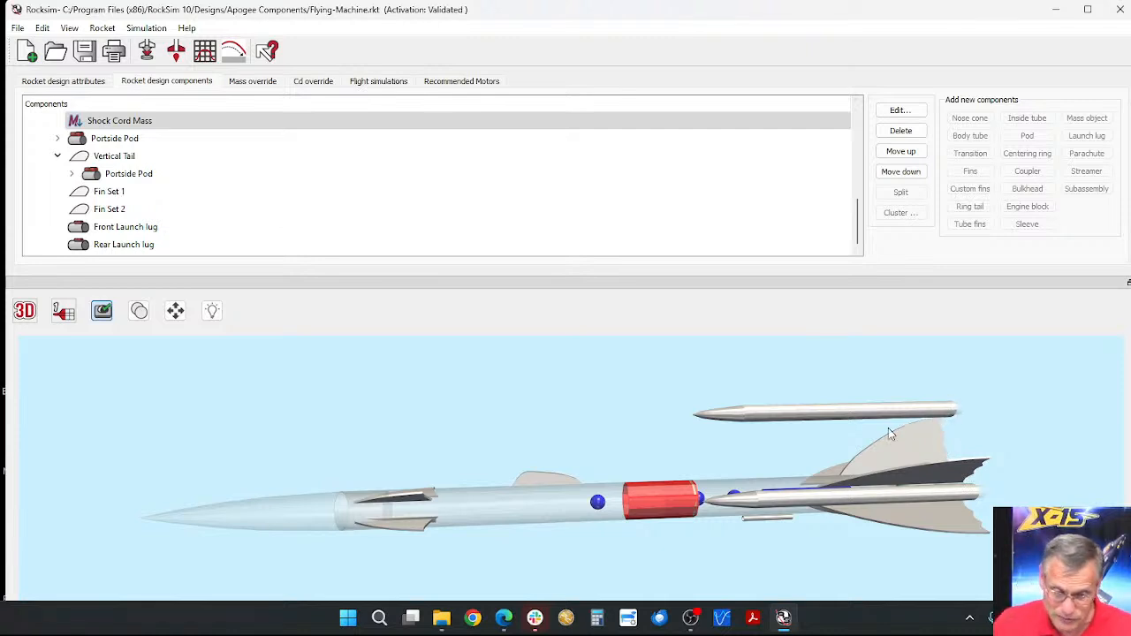
{"action": "scroll", "coordinate": [609, 421], "scroll_direction": "down", "scroll_amount": 5}
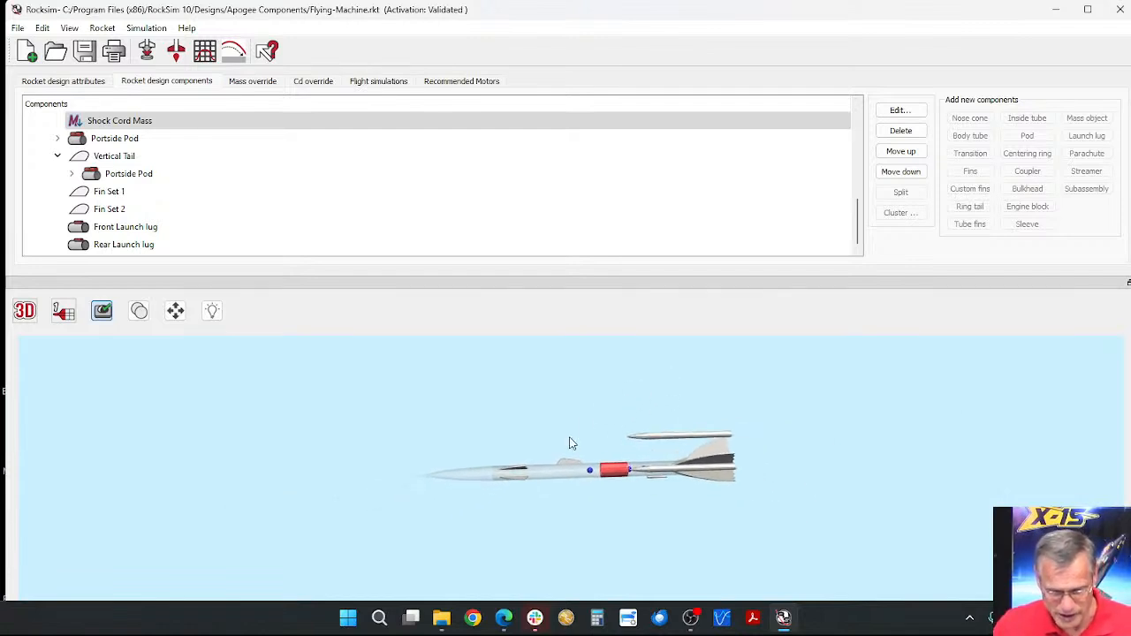
{"action": "scroll", "coordinate": [575, 437], "scroll_direction": "up", "scroll_amount": 5}
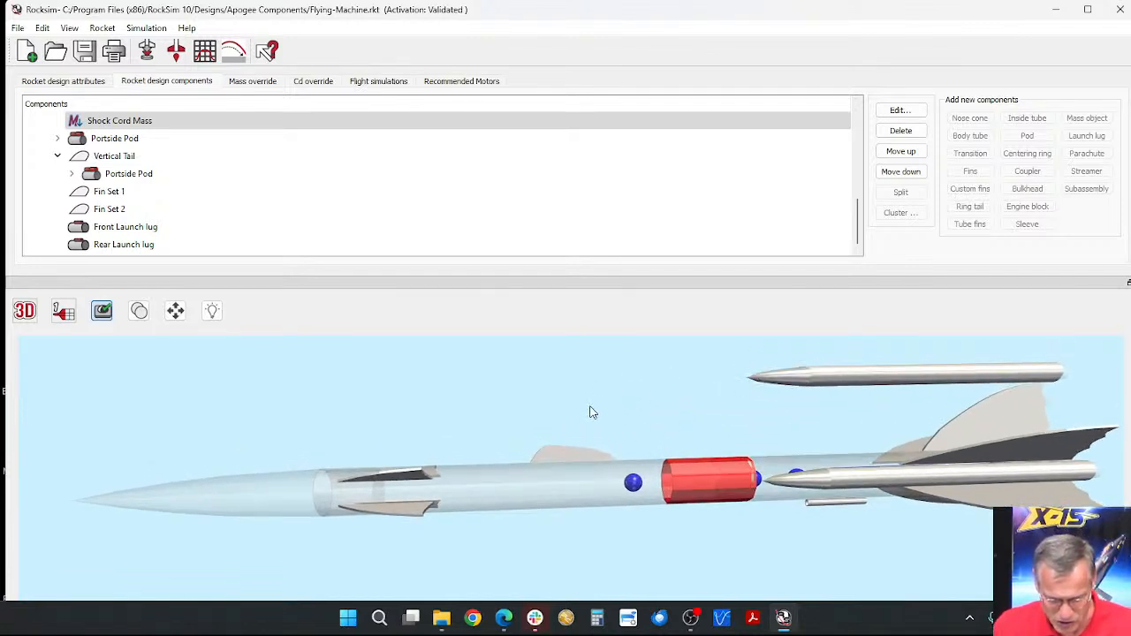
{"action": "left_click_drag", "start_coordinate": [590, 408], "coordinate": [559, 508]}
{"action": "left_click_drag", "start_coordinate": [578, 432], "coordinate": [574, 456]}
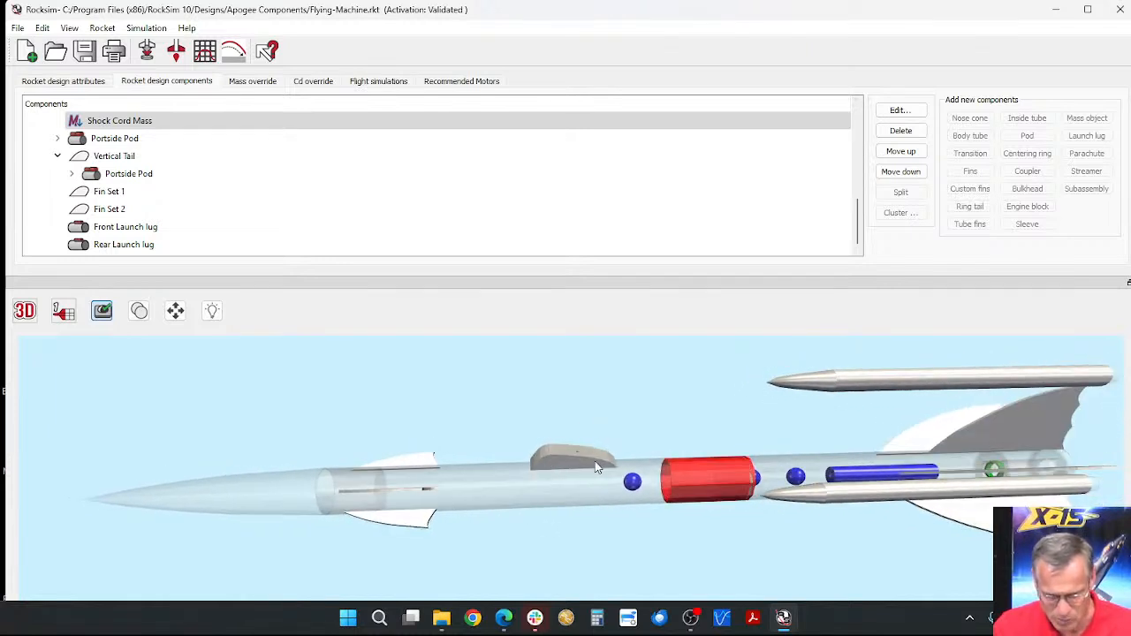
Step: Open the Canopy component of the Payload body tube for editing and enlarge its dialog and rocket preview
{"action": "left_click", "coordinate": [574, 466]}
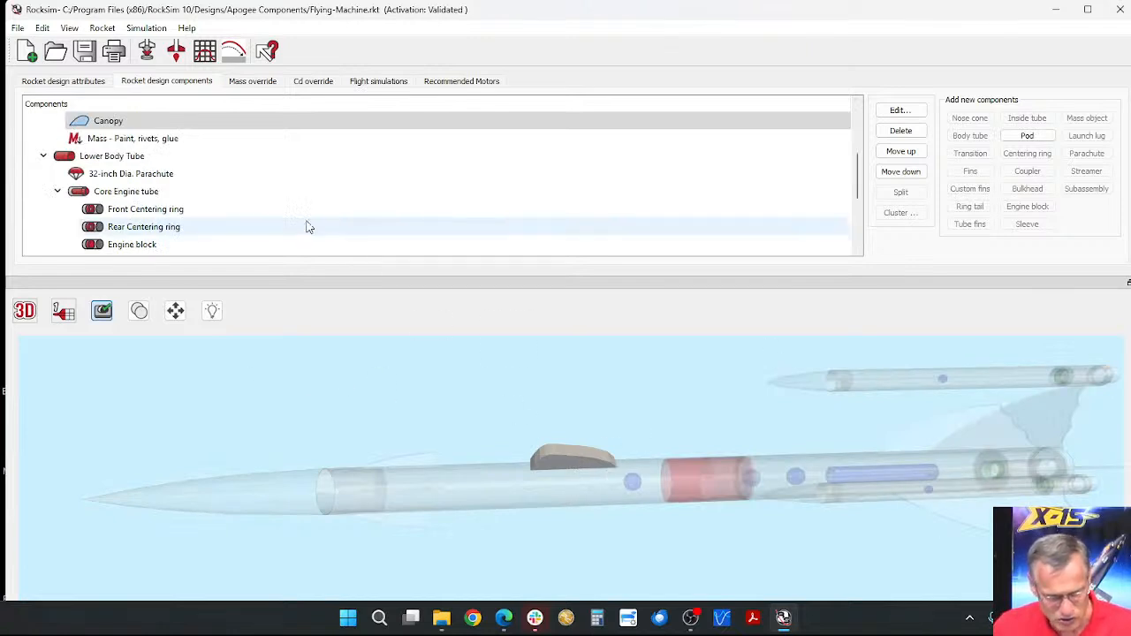
{"action": "left_click", "coordinate": [111, 126]}
{"action": "scroll", "coordinate": [110, 127], "scroll_direction": "up", "scroll_amount": 2}
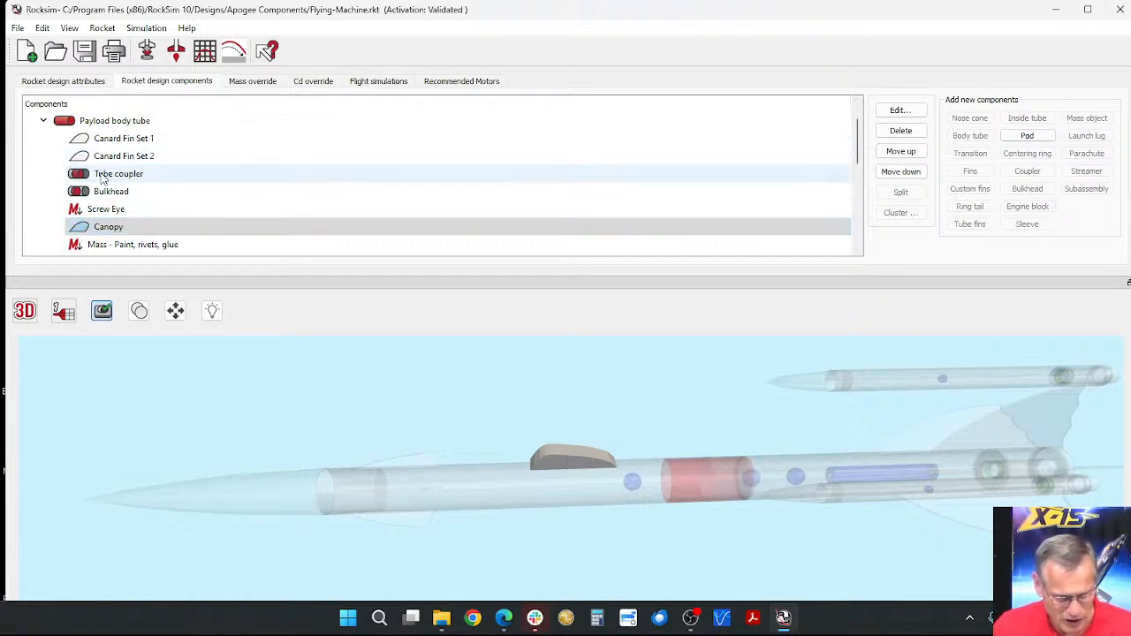
{"action": "double_click", "coordinate": [103, 228]}
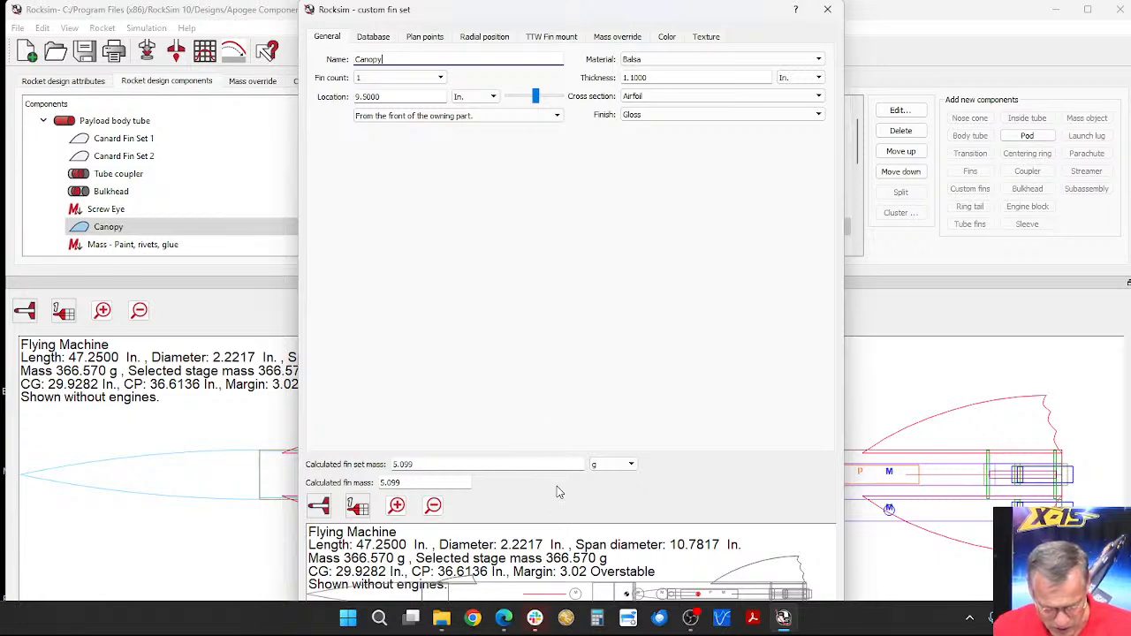
{"action": "left_click_drag", "start_coordinate": [560, 477], "coordinate": [545, 245]}
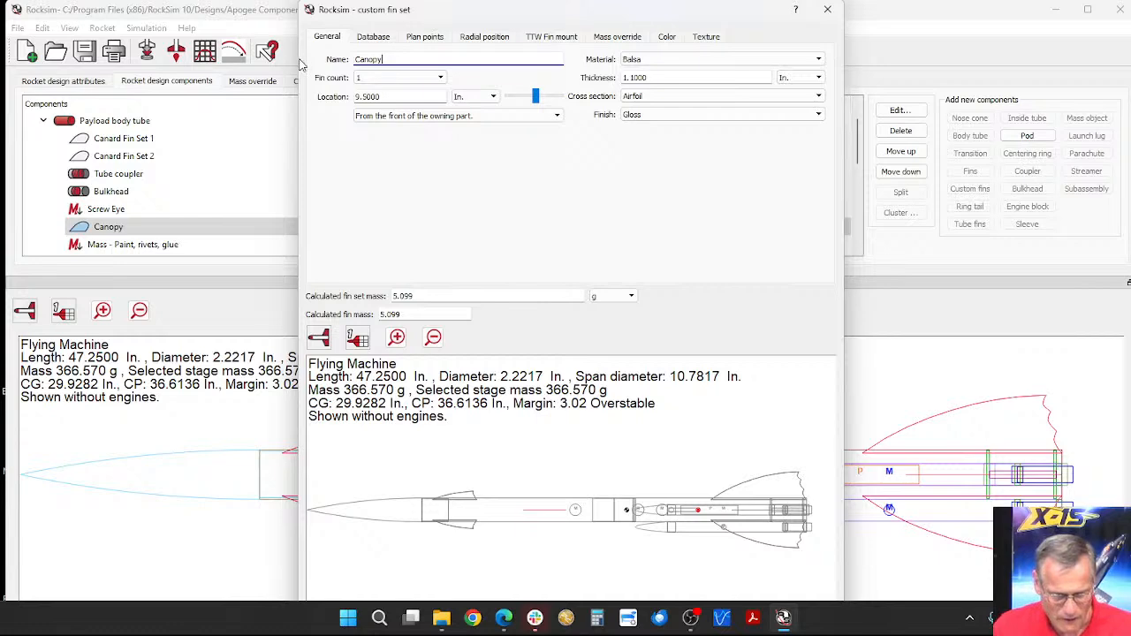
{"action": "left_click_drag", "start_coordinate": [298, 58], "coordinate": [53, 59]}
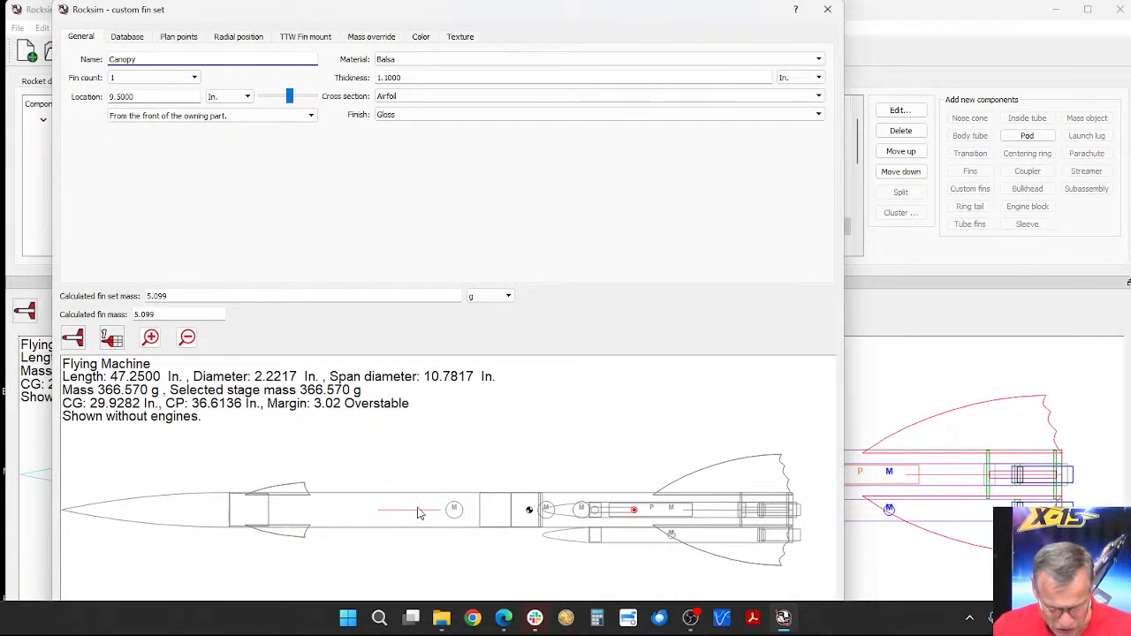
Step: Compare the canopy's appearance in the two longitudinal 2D views of the rocket preview, ending with the one that shows its profile
{"action": "left_click", "coordinate": [72, 341]}
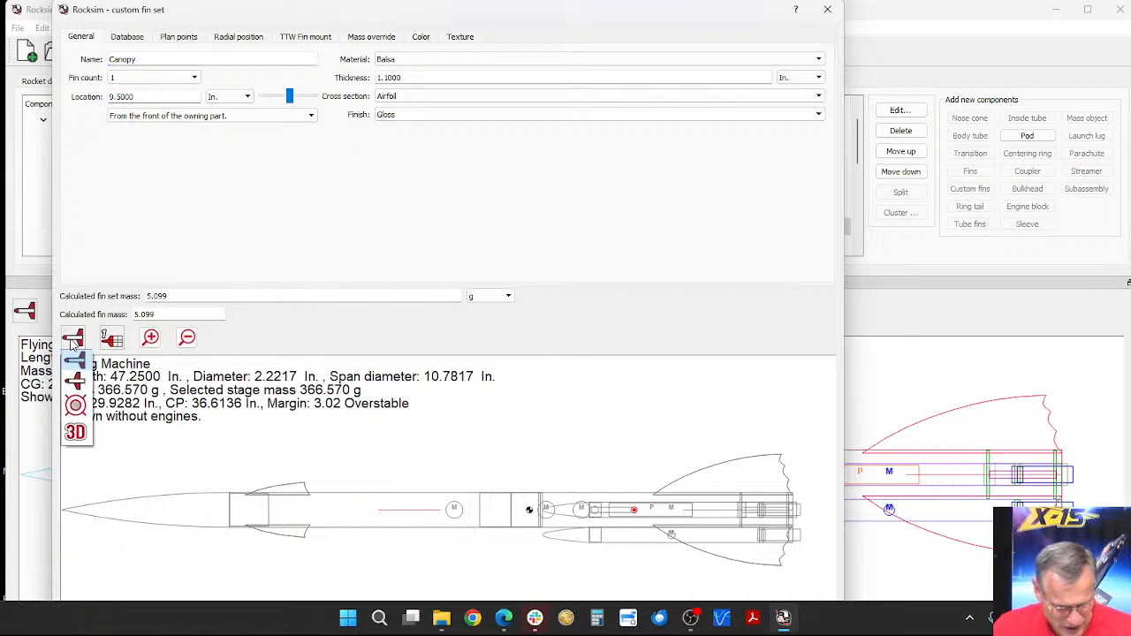
{"action": "left_click", "coordinate": [76, 381]}
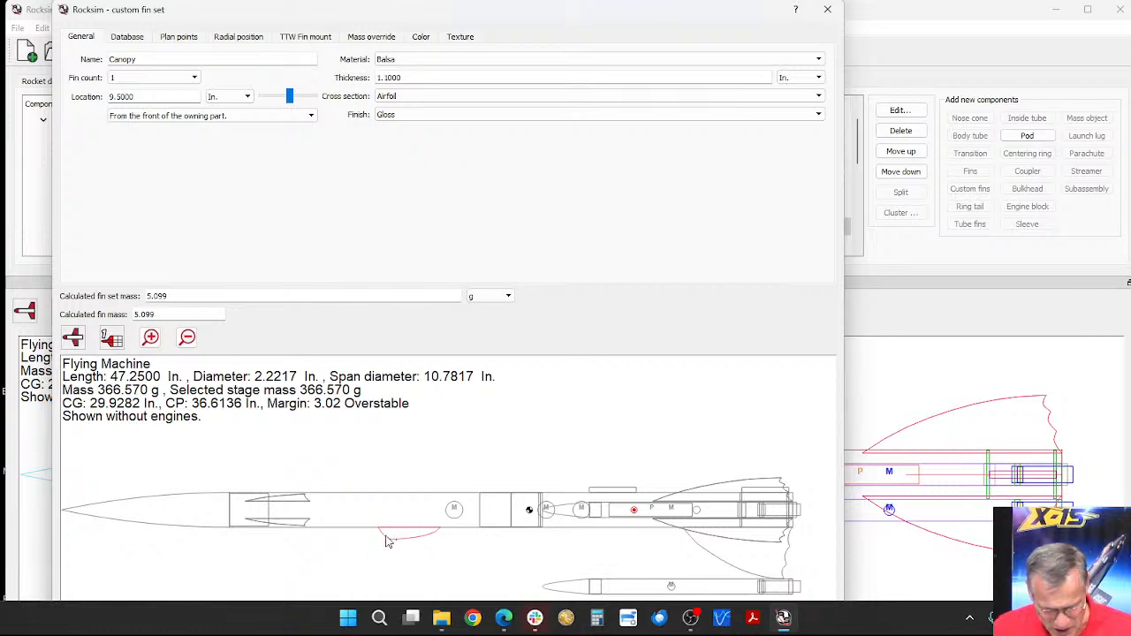
{"action": "left_click", "coordinate": [74, 340]}
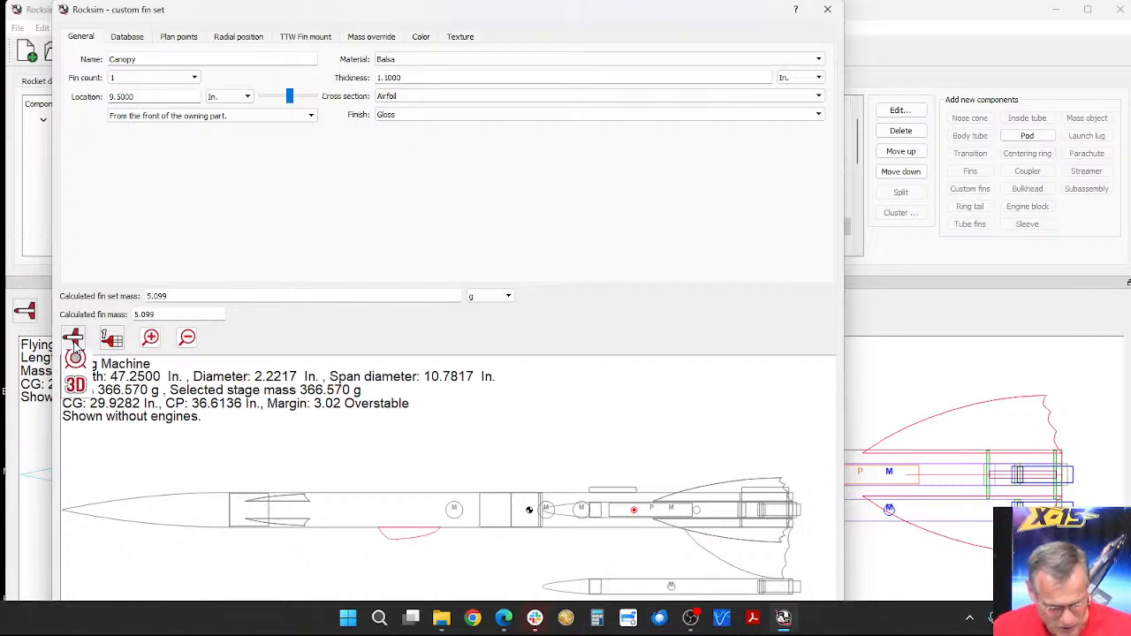
{"action": "left_click", "coordinate": [77, 366]}
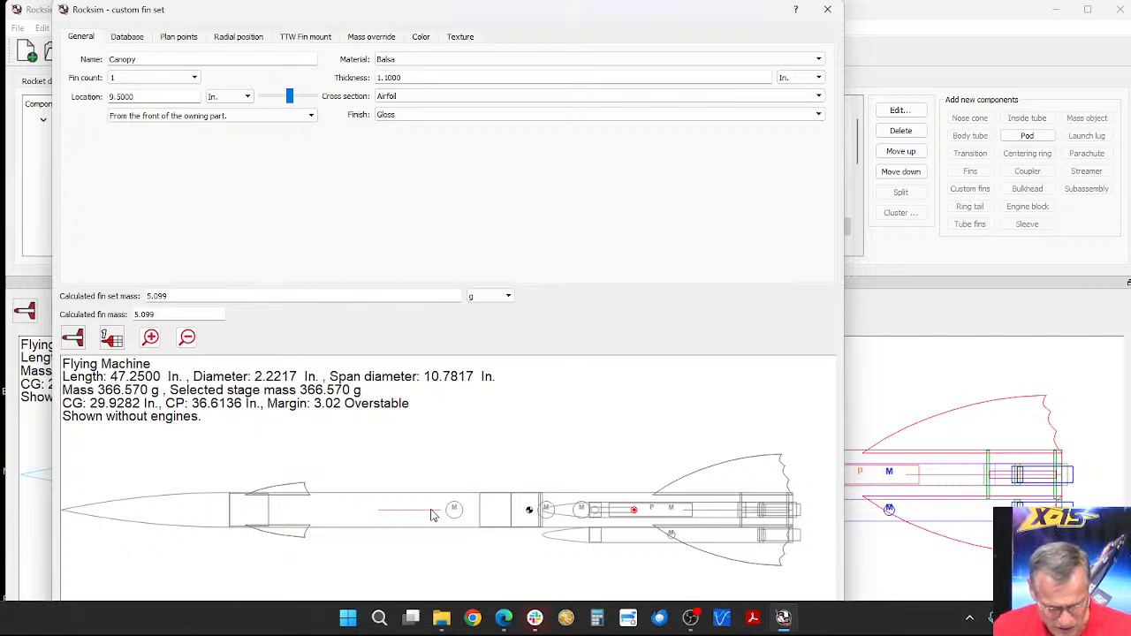
{"action": "scroll", "coordinate": [431, 514], "scroll_direction": "up", "scroll_amount": 2}
{"action": "scroll", "coordinate": [431, 515], "scroll_direction": "down", "scroll_amount": 2}
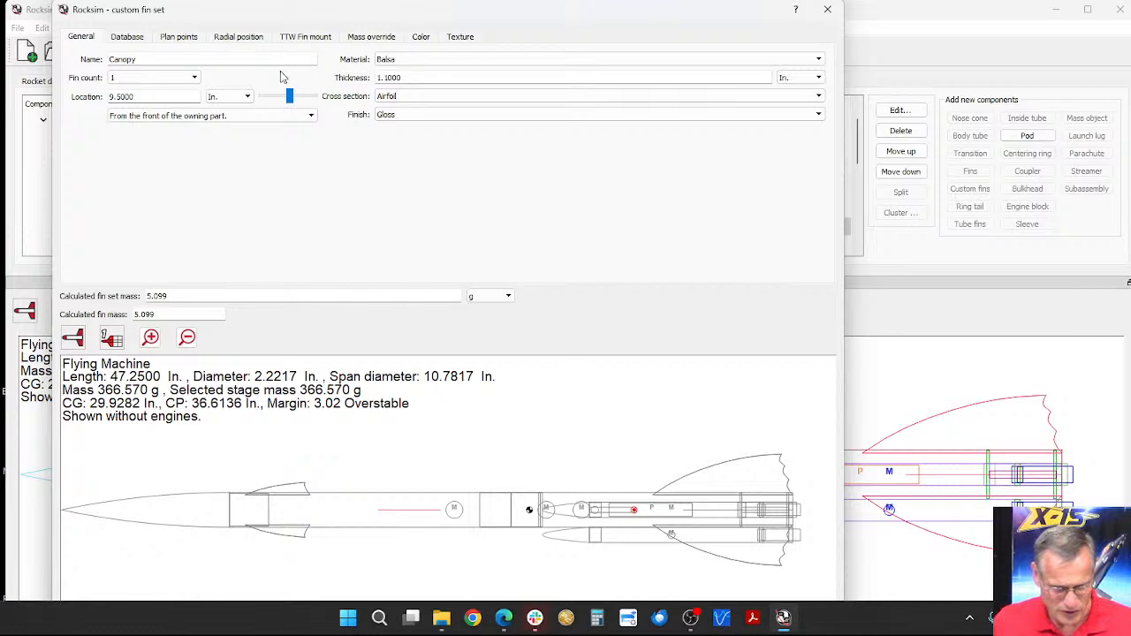
{"action": "left_click", "coordinate": [69, 342]}
{"action": "left_click", "coordinate": [82, 389]}
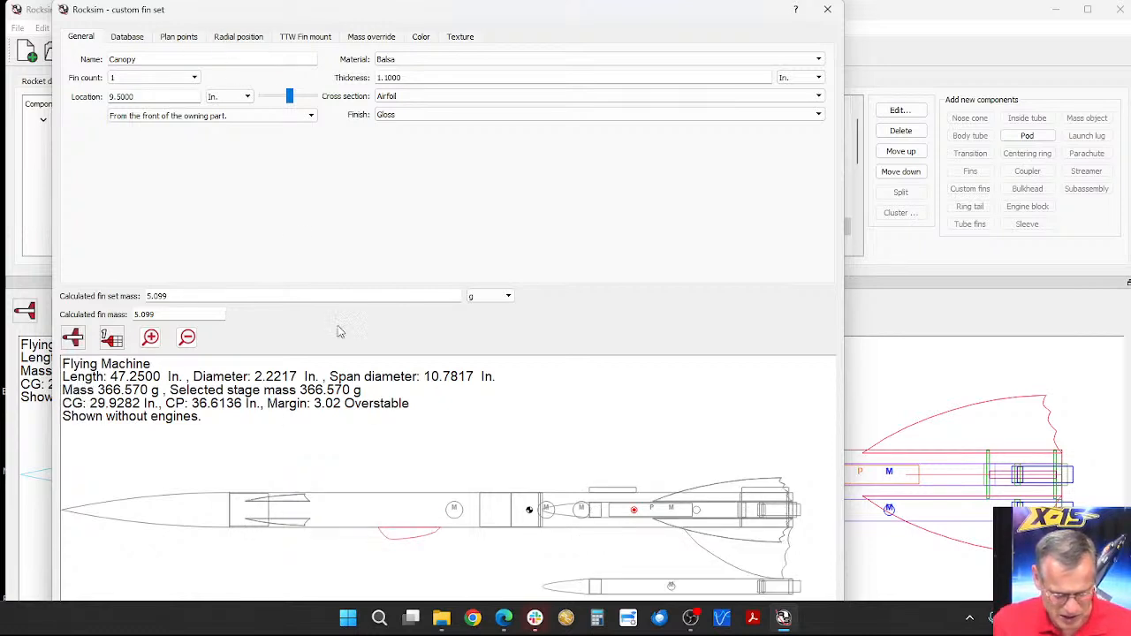
Step: Examine the Canopy's plan points, bringing its full outline from the 0.0 baseline into view
{"action": "left_click", "coordinate": [193, 39]}
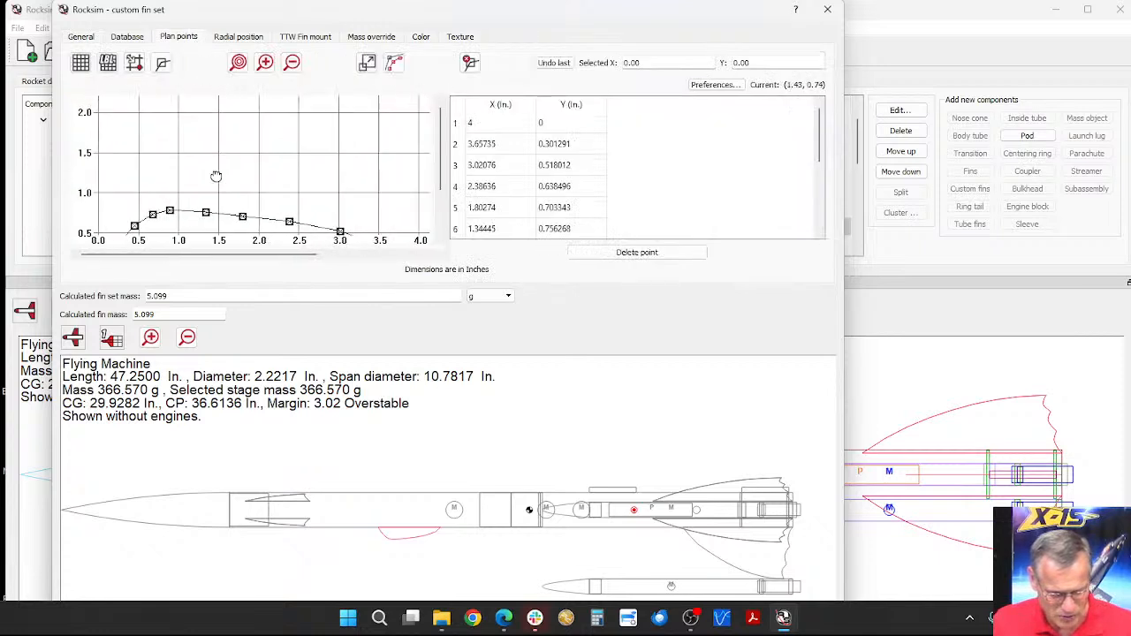
{"action": "left_click_drag", "start_coordinate": [264, 125], "coordinate": [253, 152]}
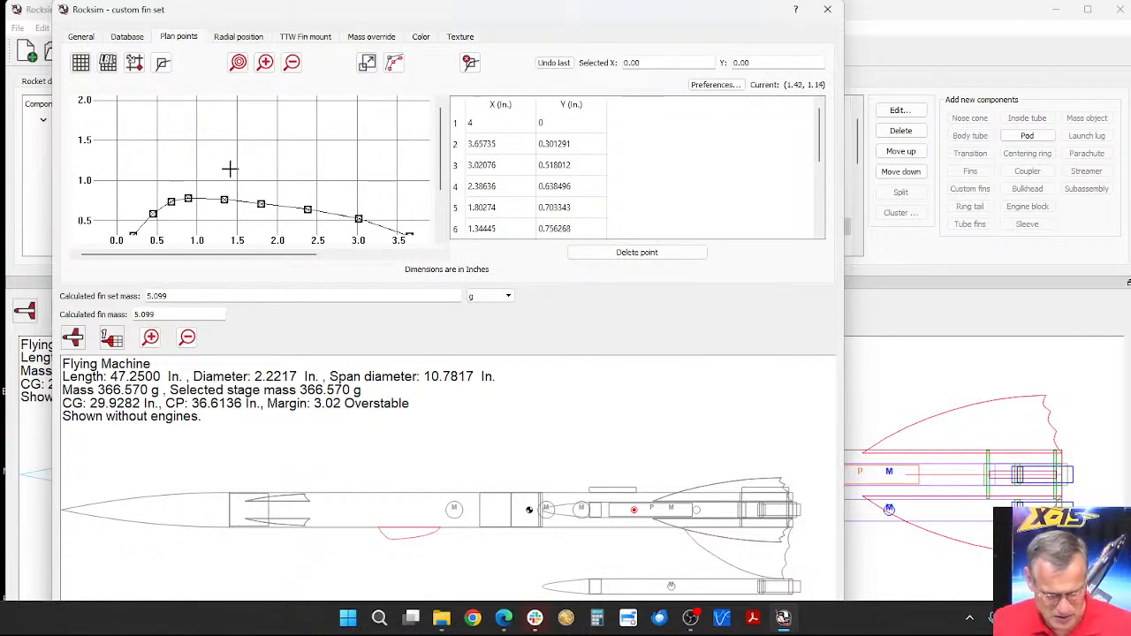
{"action": "left_click_drag", "start_coordinate": [232, 167], "coordinate": [261, 137]}
{"action": "left_click_drag", "start_coordinate": [331, 132], "coordinate": [253, 132]}
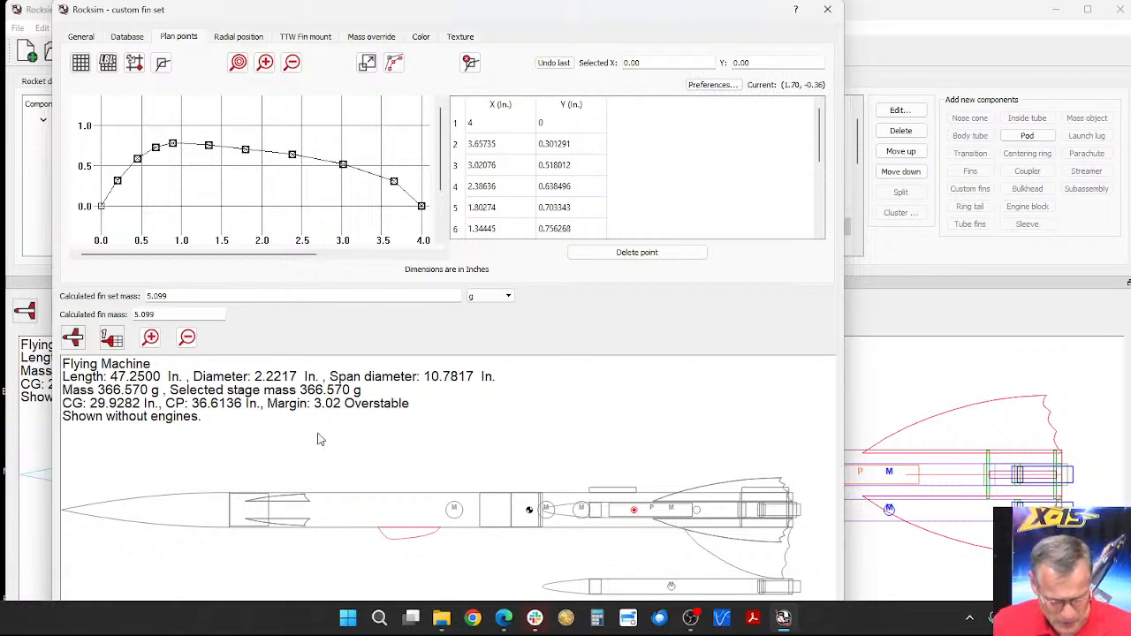
Step: Pull the canopy's sixth plan point down to about (1.36, 0.13), and return it to the outline at about (1.40, 0.77)
{"action": "left_click_drag", "start_coordinate": [209, 148], "coordinate": [209, 195]}
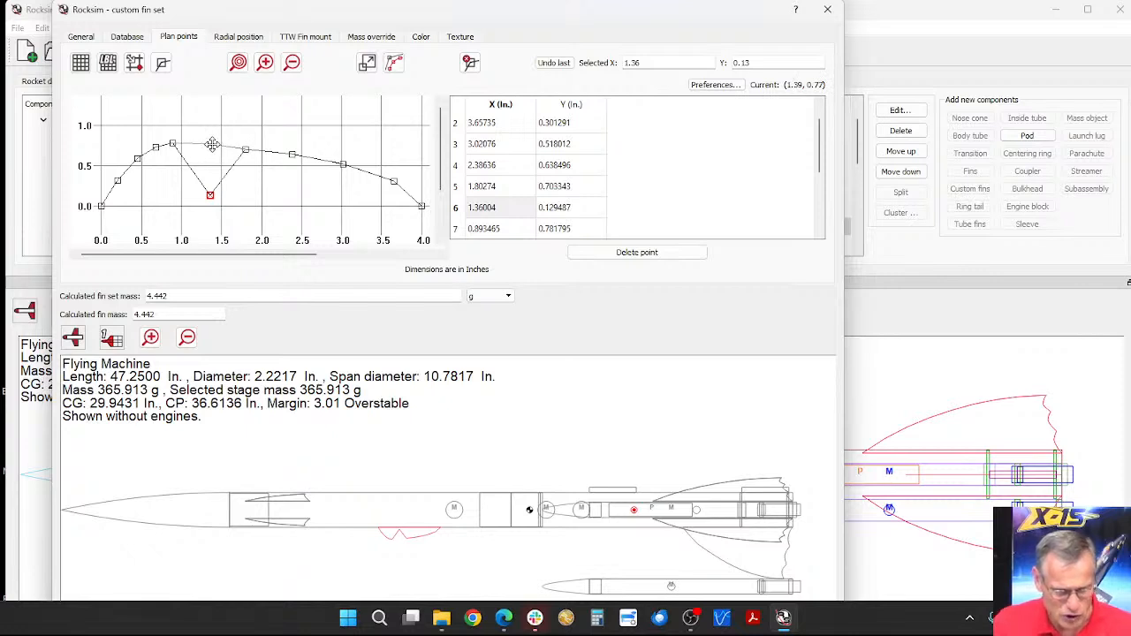
{"action": "left_click", "coordinate": [212, 144]}
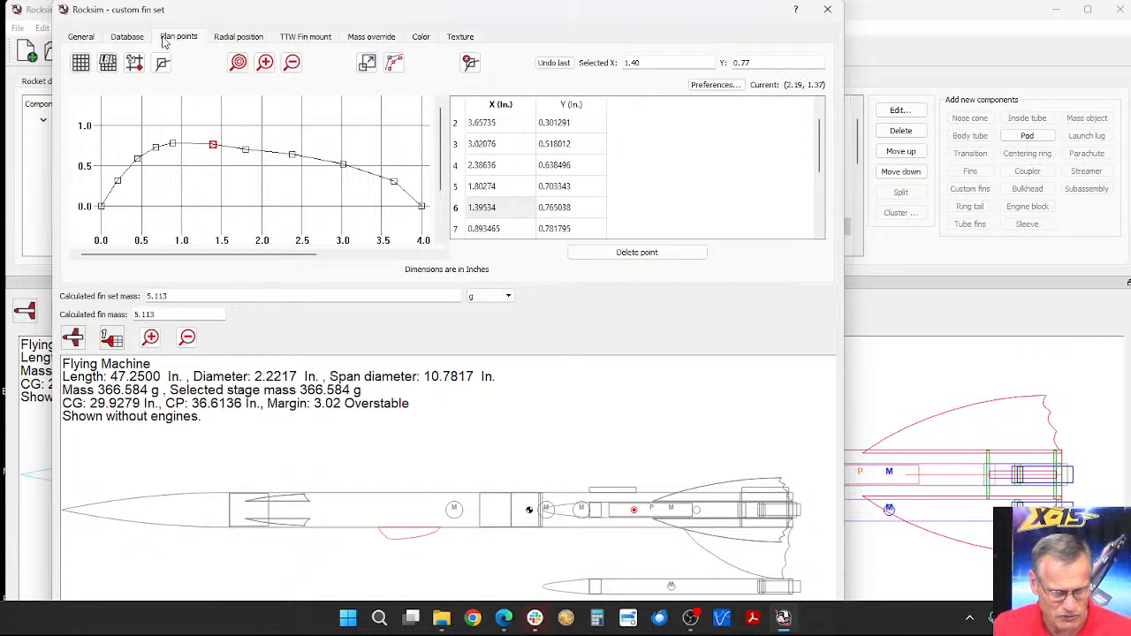
Step: Examine the Canopy's thickness in its general settings, and how it appears in the end view and the 3D view
{"action": "left_click", "coordinate": [73, 38]}
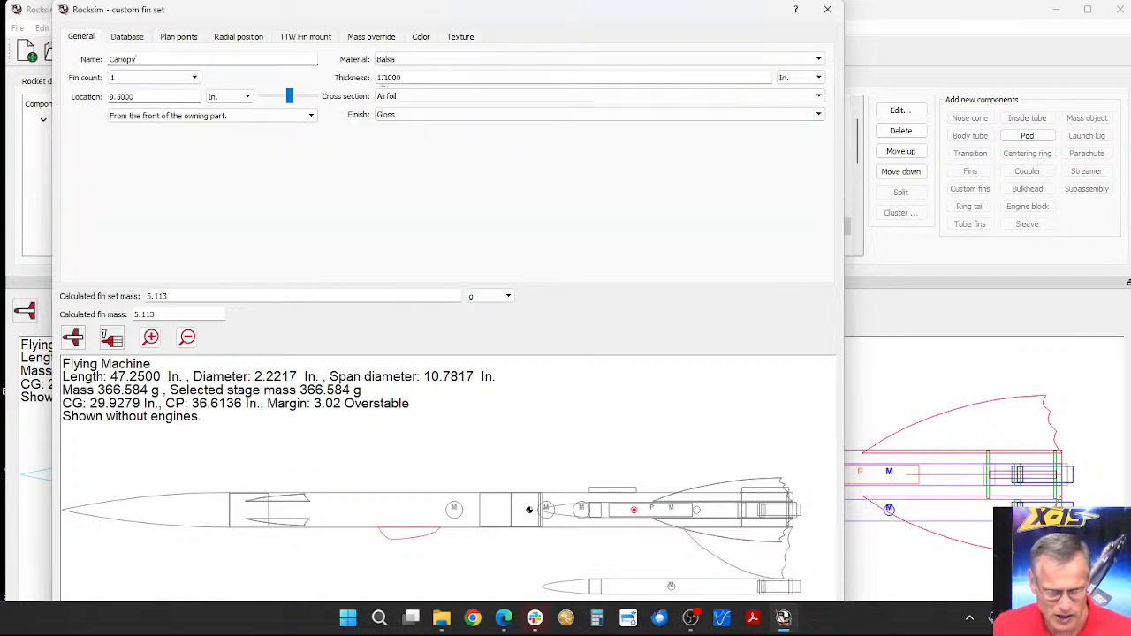
{"action": "left_click_drag", "start_coordinate": [405, 78], "coordinate": [369, 78]}
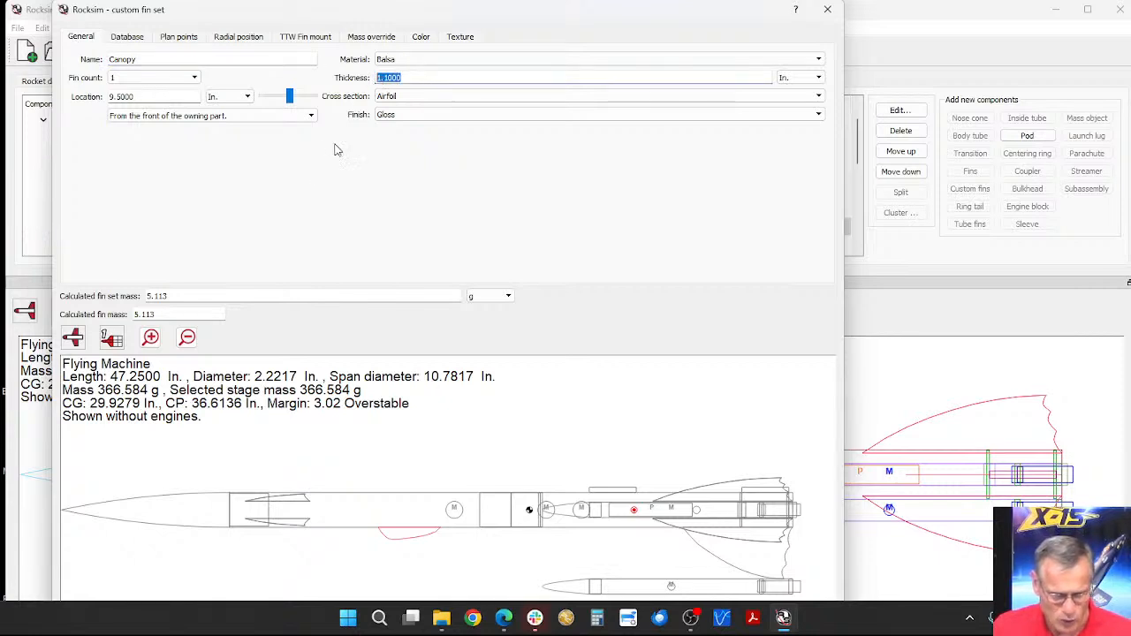
{"action": "left_click", "coordinate": [74, 337]}
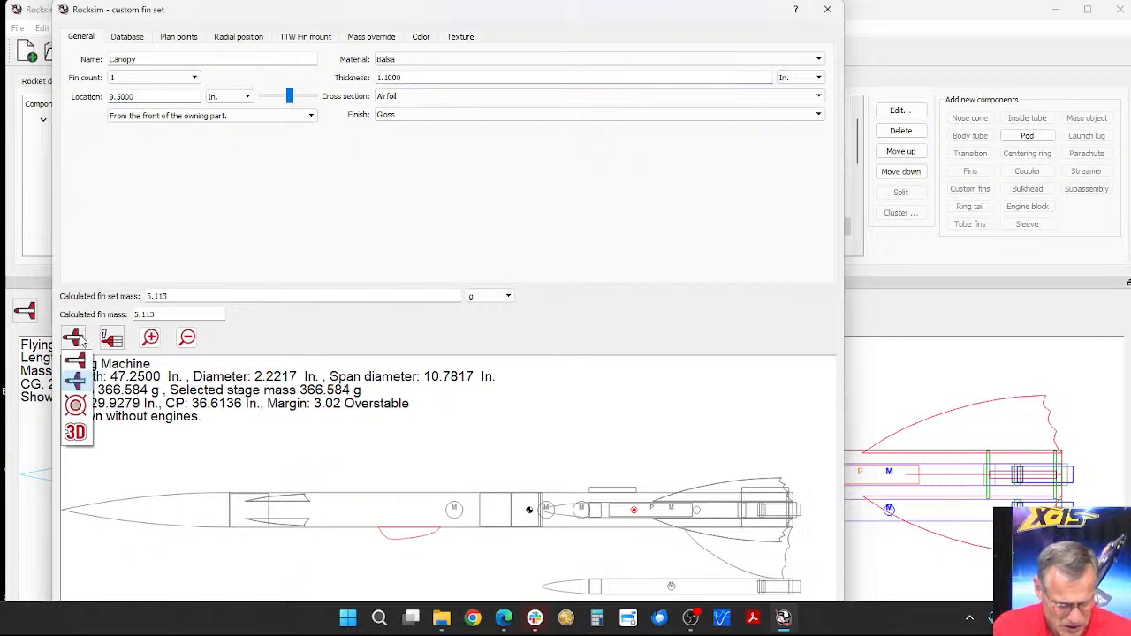
{"action": "left_click", "coordinate": [75, 406]}
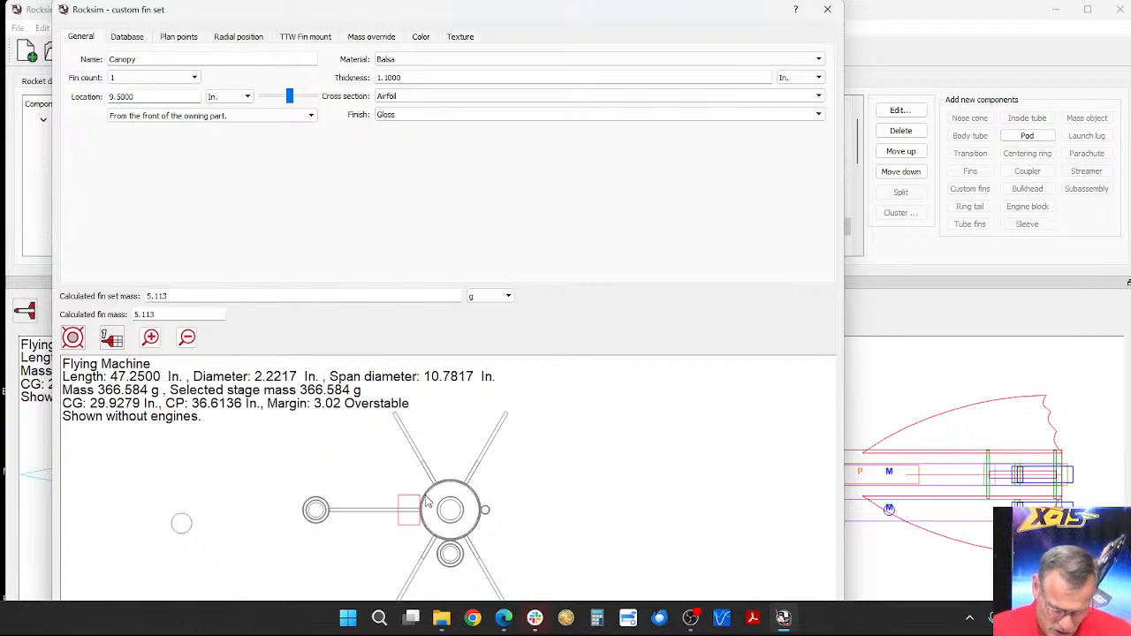
{"action": "scroll", "coordinate": [425, 505], "scroll_direction": "up", "scroll_amount": 5}
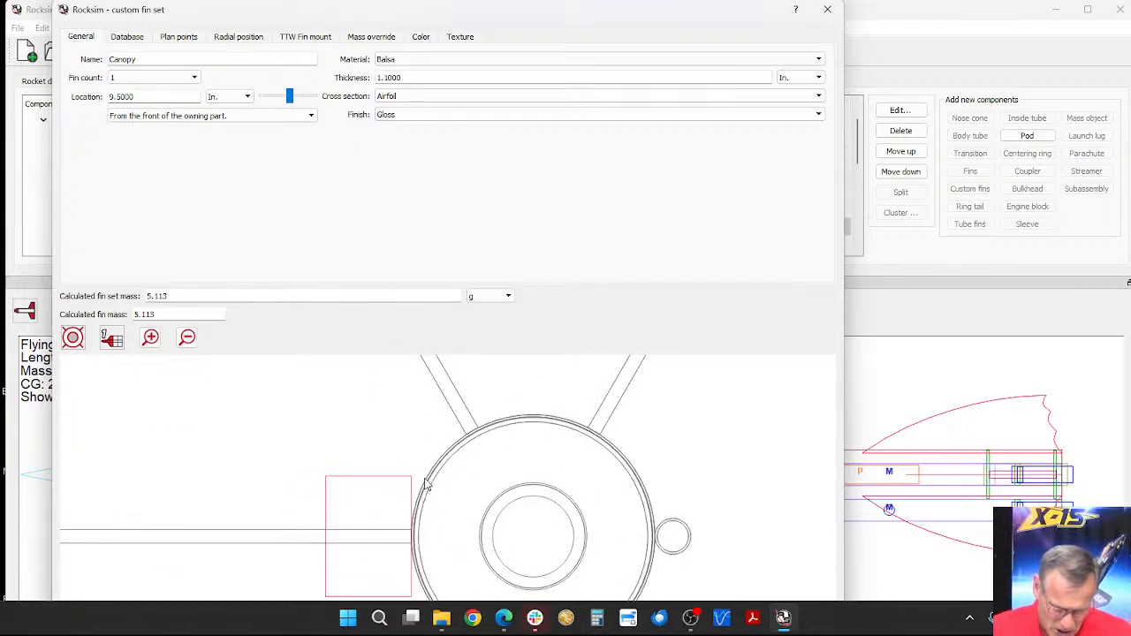
{"action": "left_click", "coordinate": [78, 337]}
{"action": "left_click", "coordinate": [76, 433]}
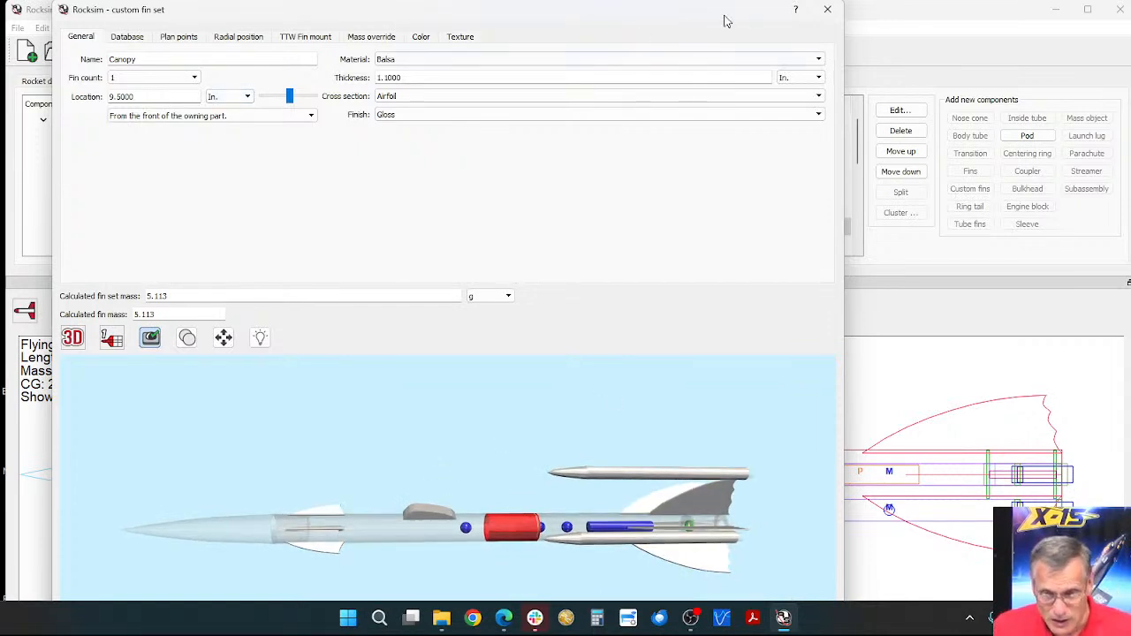
Step: Close the Canopy editor without saving the changes and clear the component highlighting in the 3D view
{"action": "left_click", "coordinate": [828, 11]}
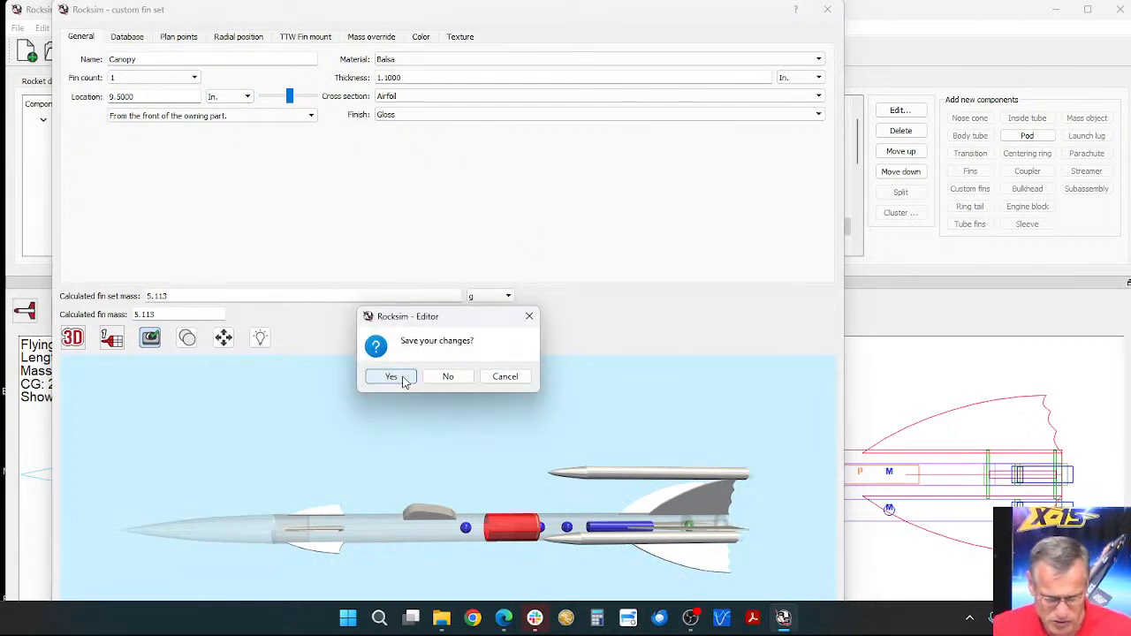
{"action": "left_click", "coordinate": [448, 376]}
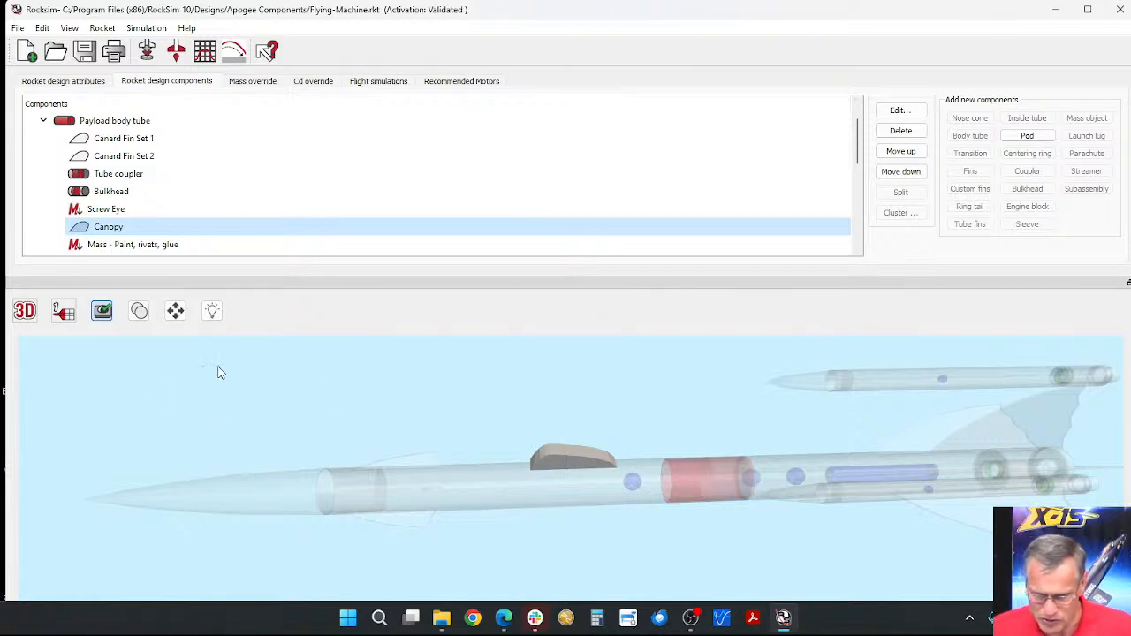
{"action": "left_click", "coordinate": [693, 405]}
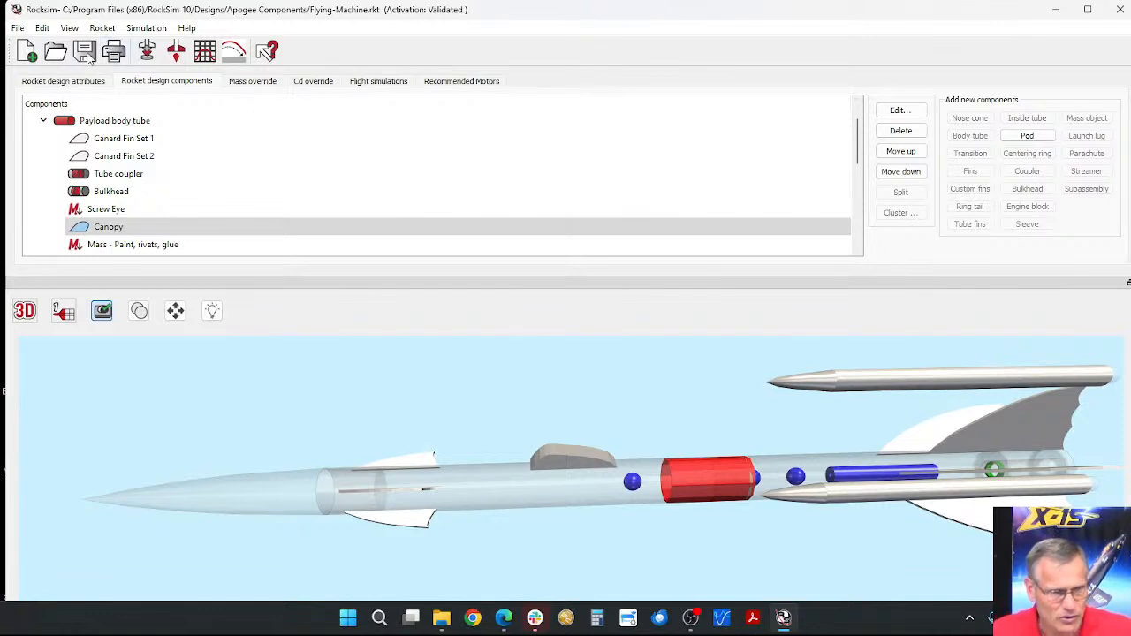
Step: Save a copy of the rocket design to the Desktop as Flying-Machine-fin
{"action": "left_click", "coordinate": [17, 28]}
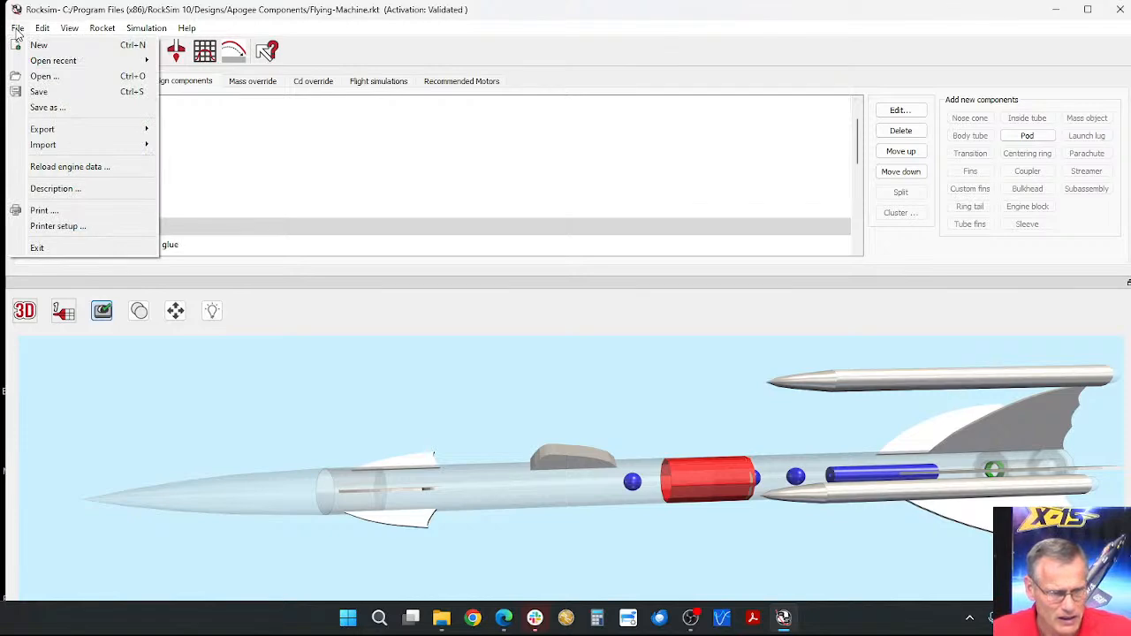
{"action": "left_click", "coordinate": [50, 107]}
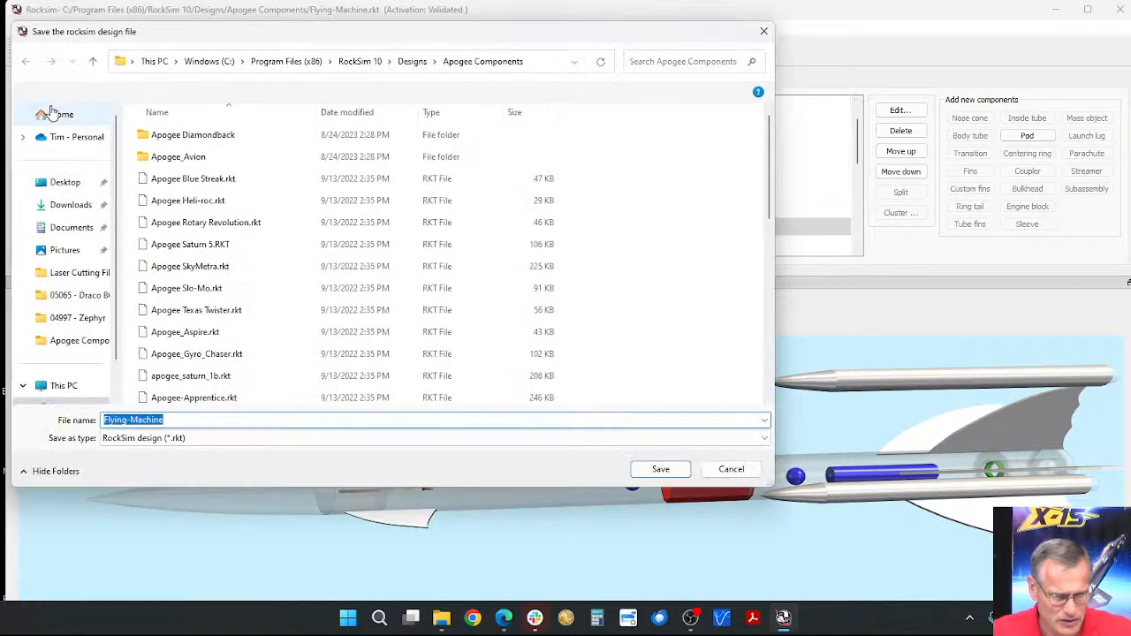
{"action": "left_click", "coordinate": [67, 182]}
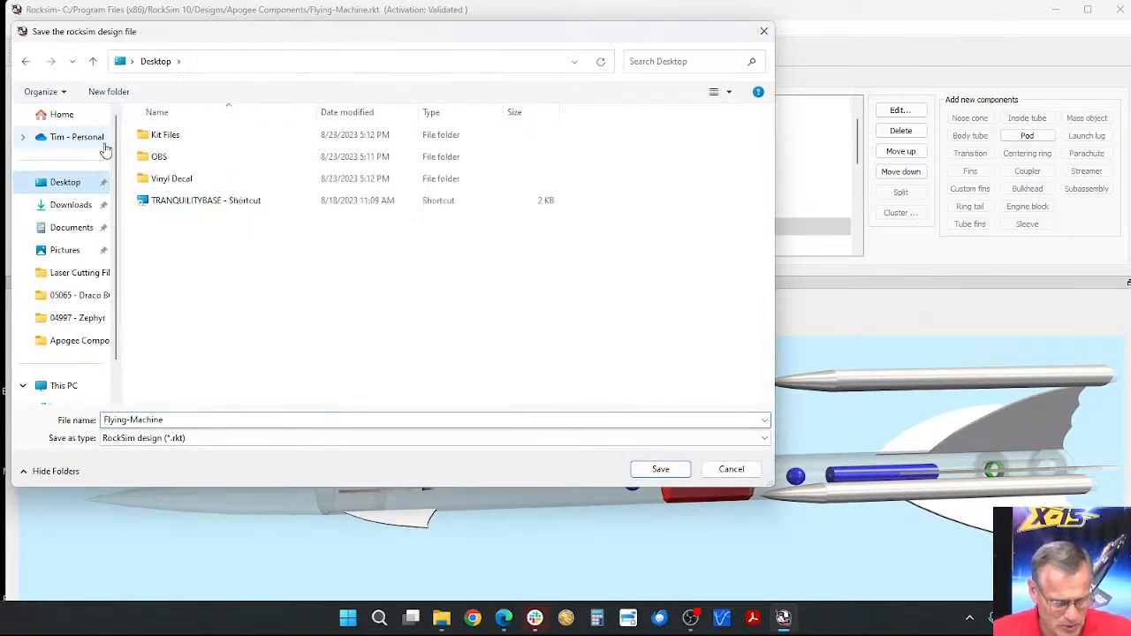
{"action": "left_click", "coordinate": [165, 420]}
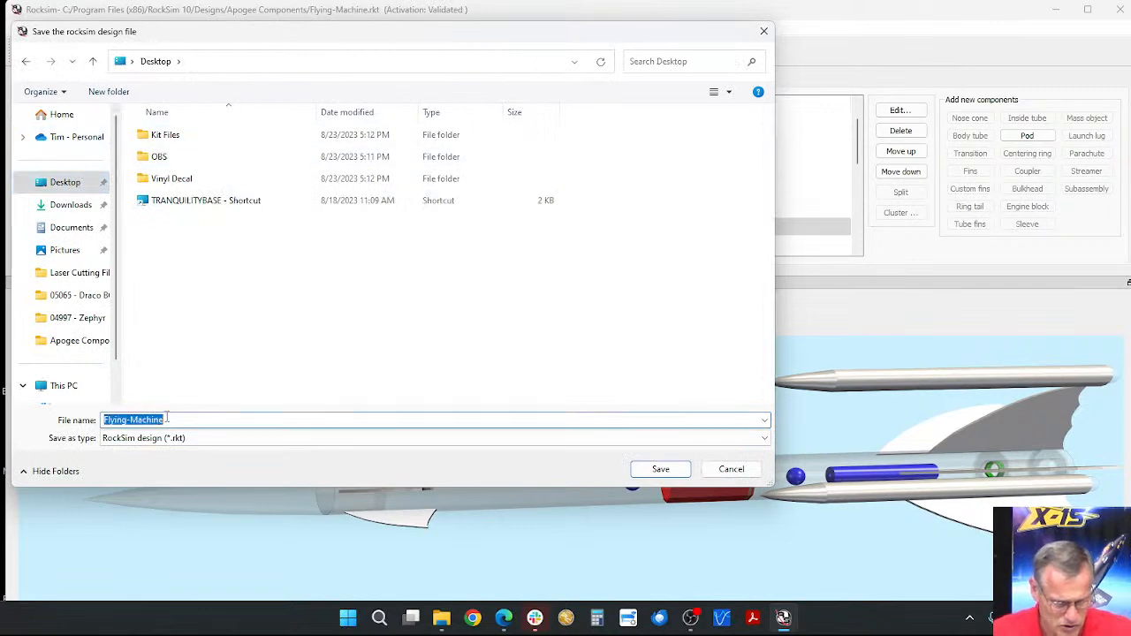
{"action": "left_click", "coordinate": [166, 417]}
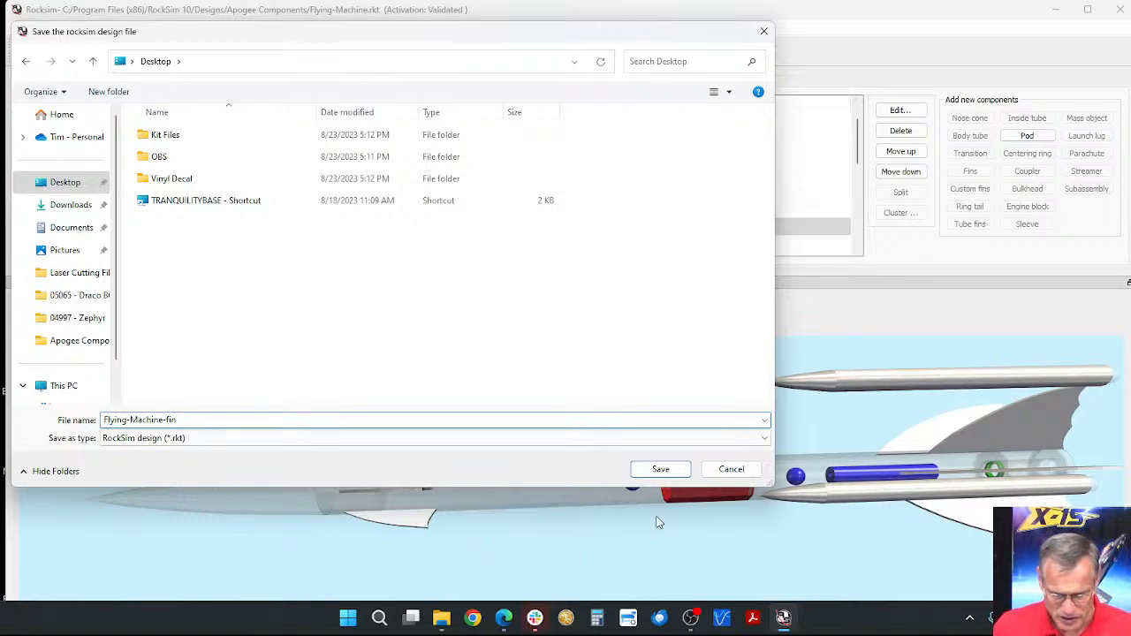
{"action": "left_click", "coordinate": [663, 471]}
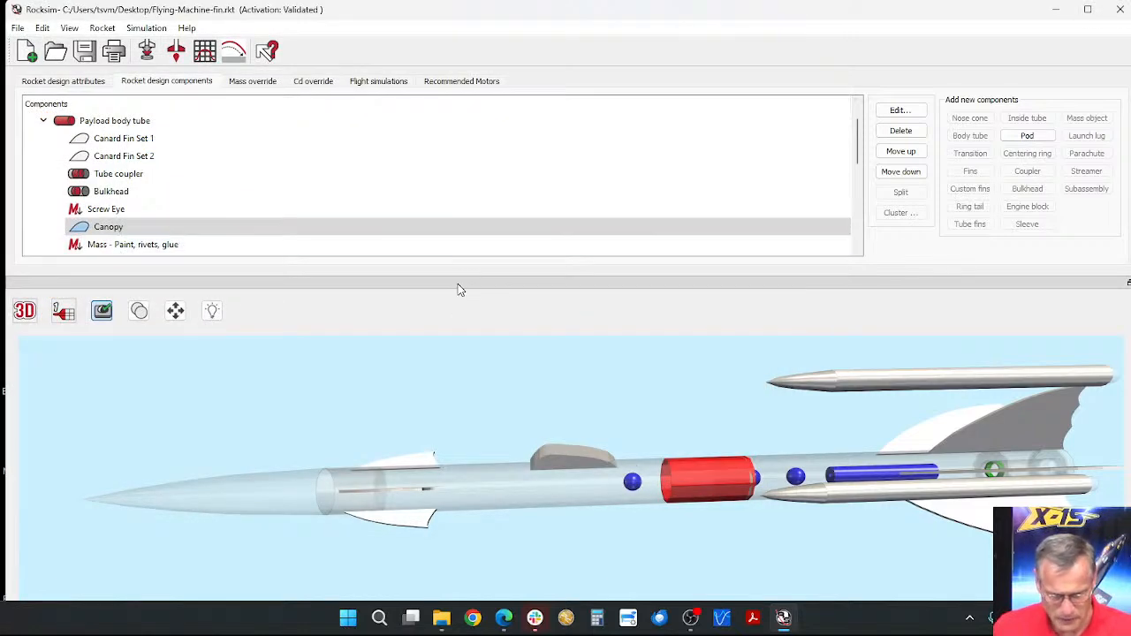
Step: Minimize RockSim and switch to the Launch Visualizer page in Microsoft Edge
{"action": "left_click", "coordinate": [1059, 10]}
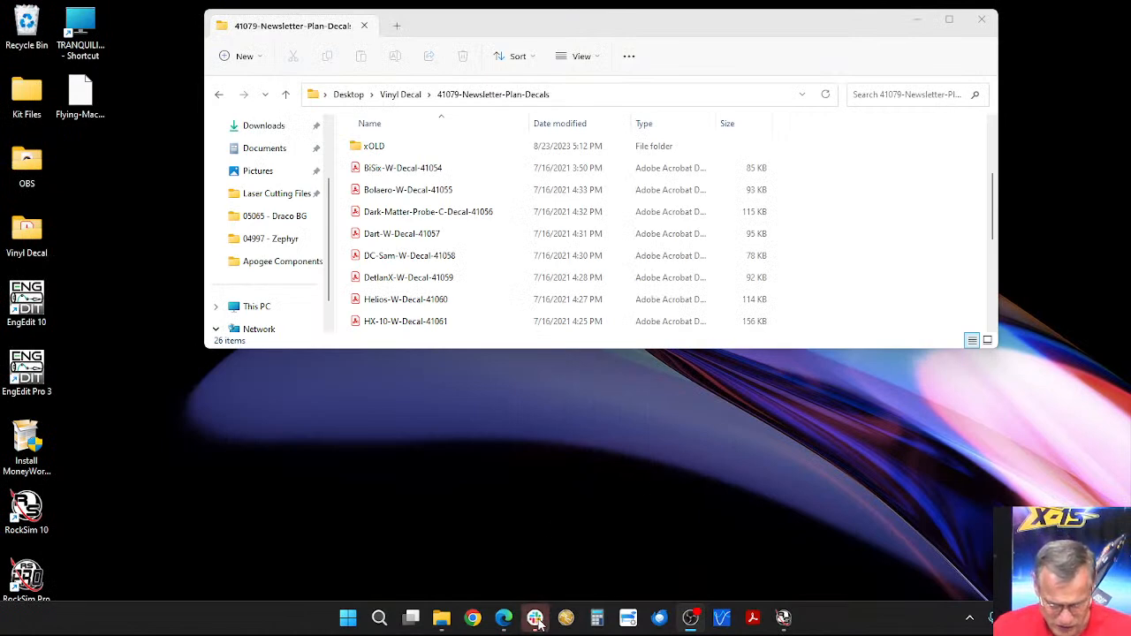
{"action": "mouse_move", "coordinate": [504, 626]}
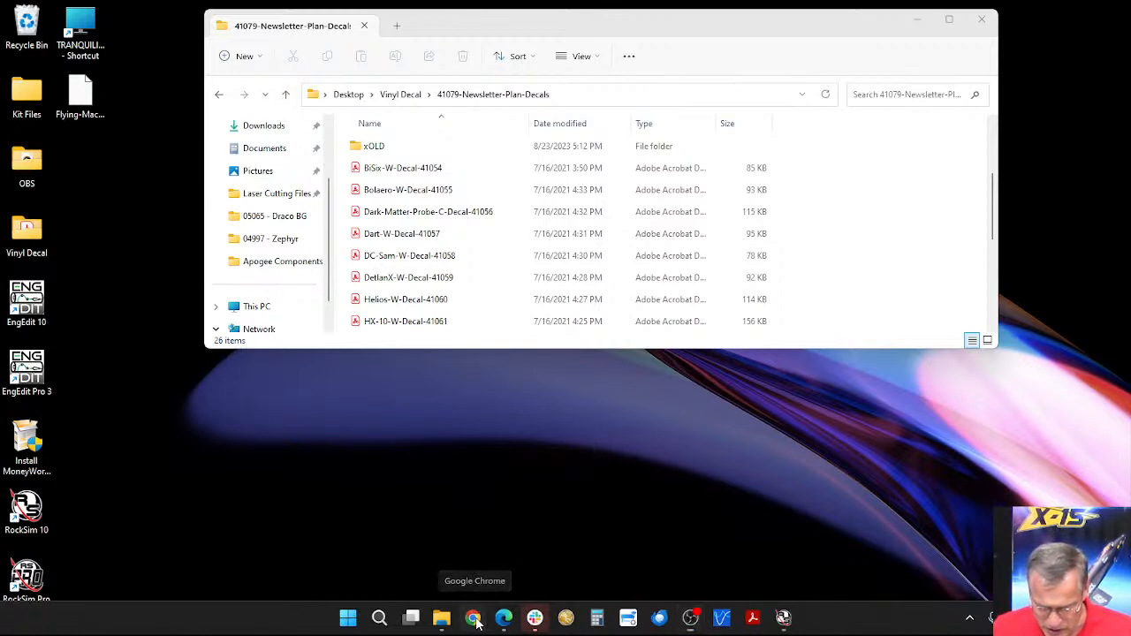
{"action": "left_click", "coordinate": [475, 621]}
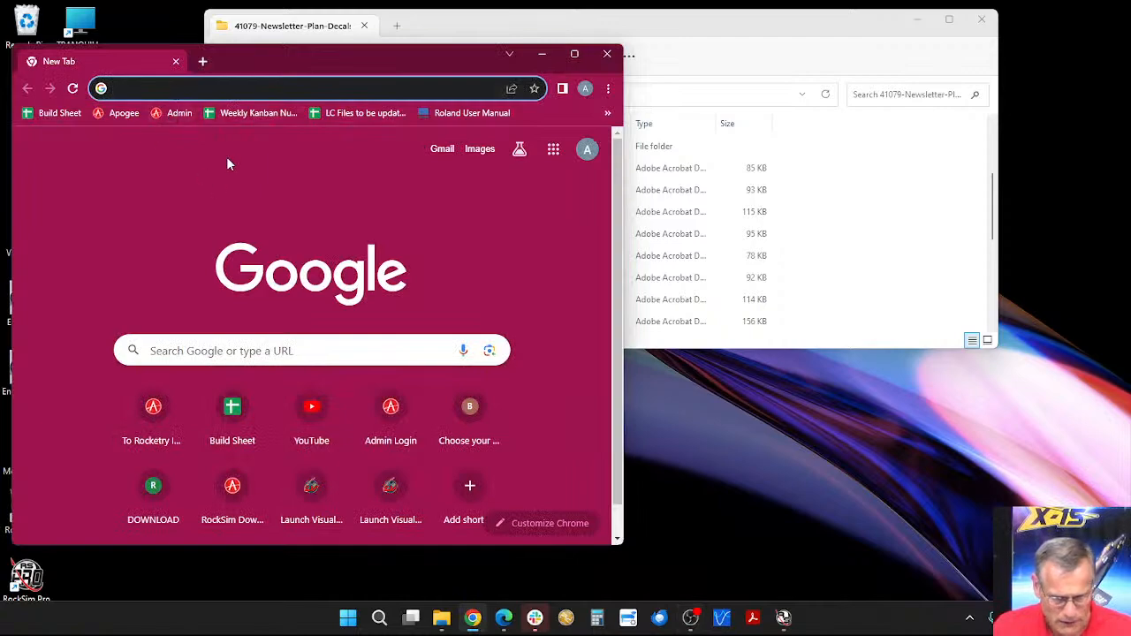
{"action": "left_click", "coordinate": [607, 54]}
{"action": "left_click", "coordinate": [504, 618]}
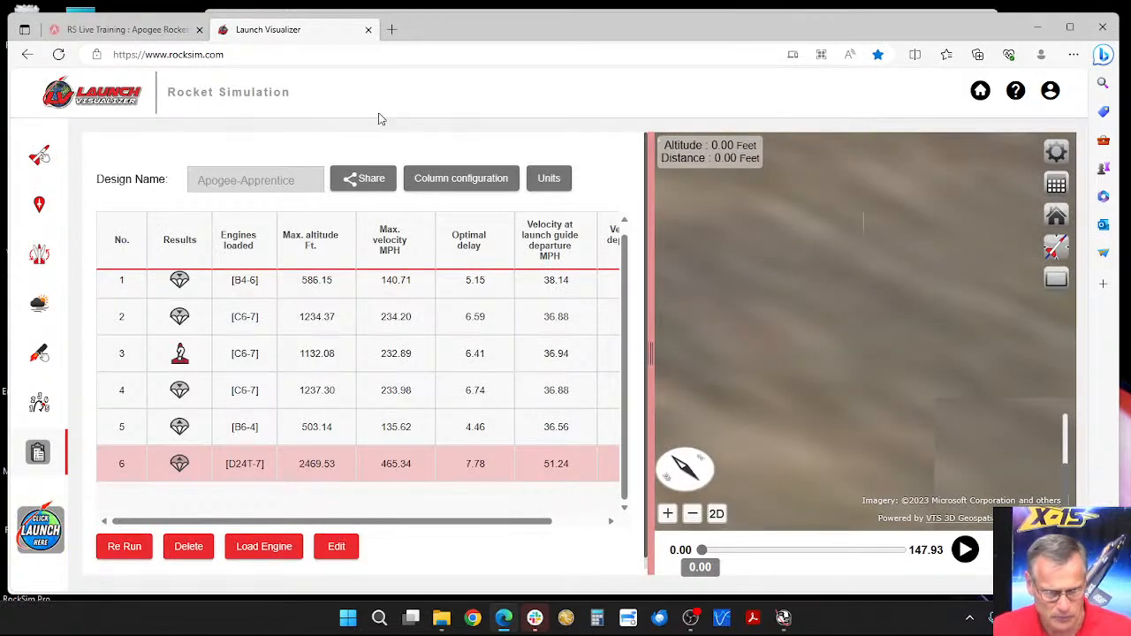
Step: Upload Flying-Machine-fin.rkt from the Desktop as a new rocket design and view the rocket up close on its launch pad
{"action": "left_click", "coordinate": [38, 156]}
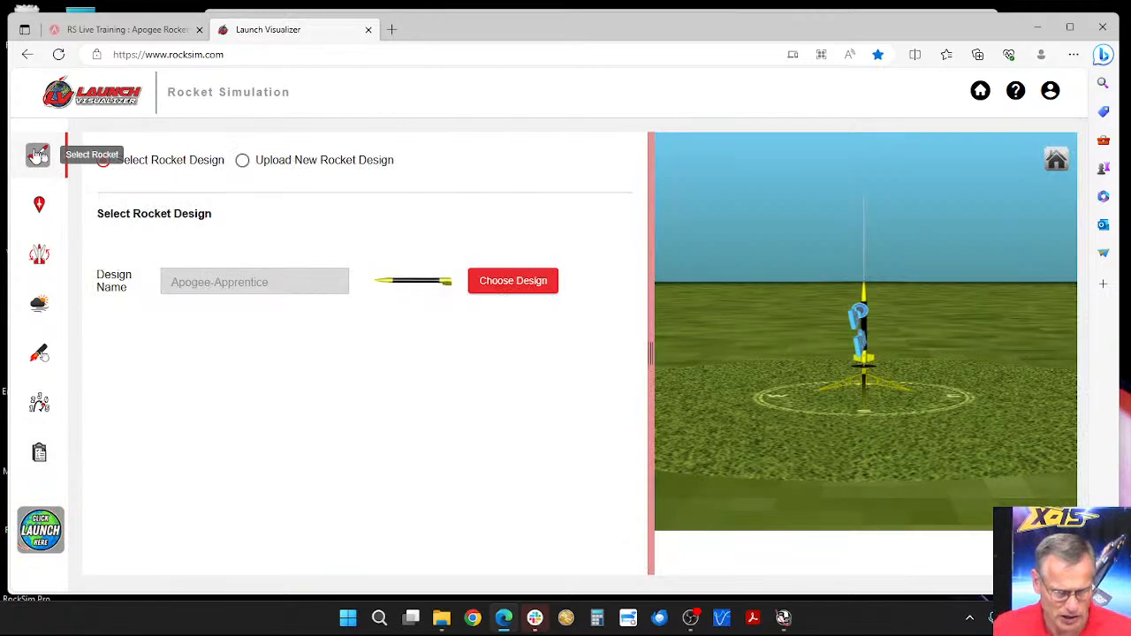
{"action": "left_click", "coordinate": [242, 162]}
{"action": "left_click", "coordinate": [269, 314]}
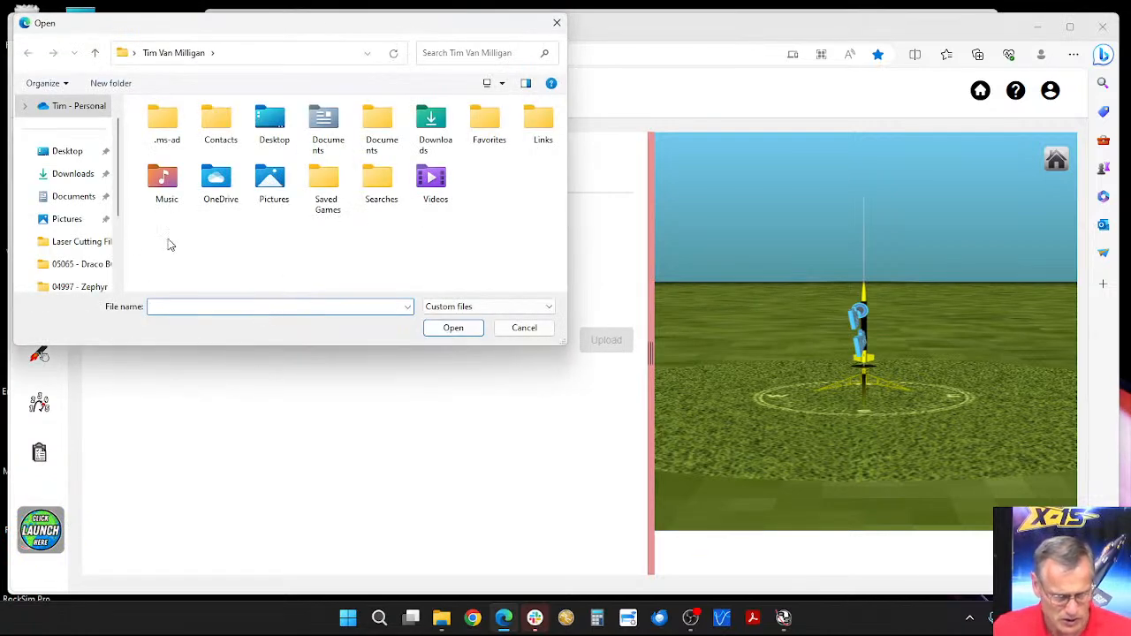
{"action": "left_click", "coordinate": [73, 152]}
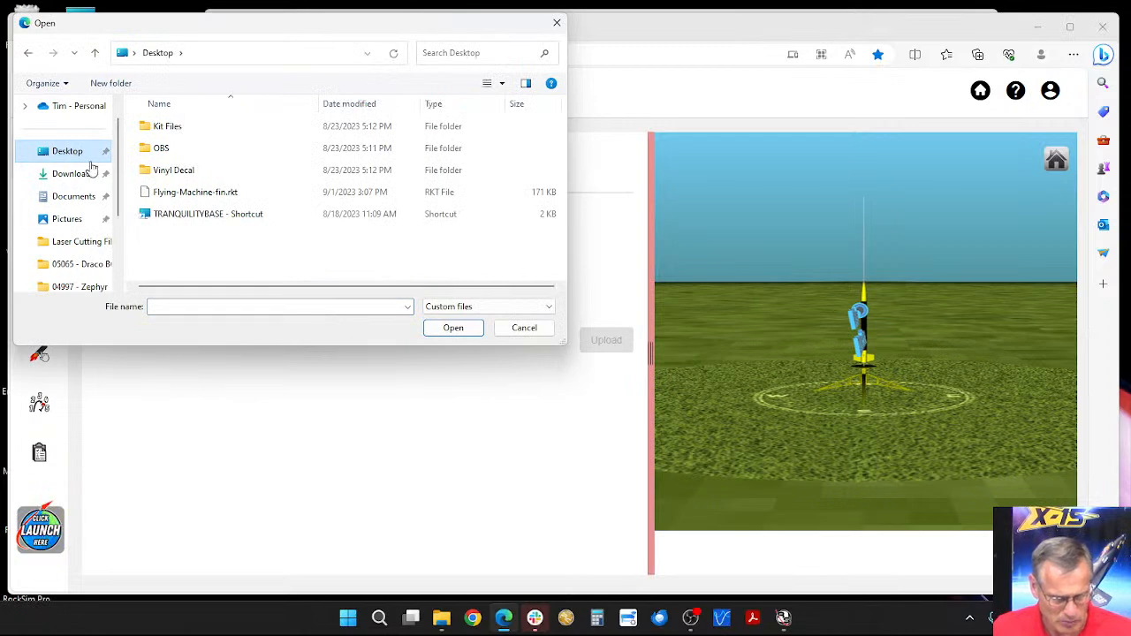
{"action": "left_click", "coordinate": [190, 191]}
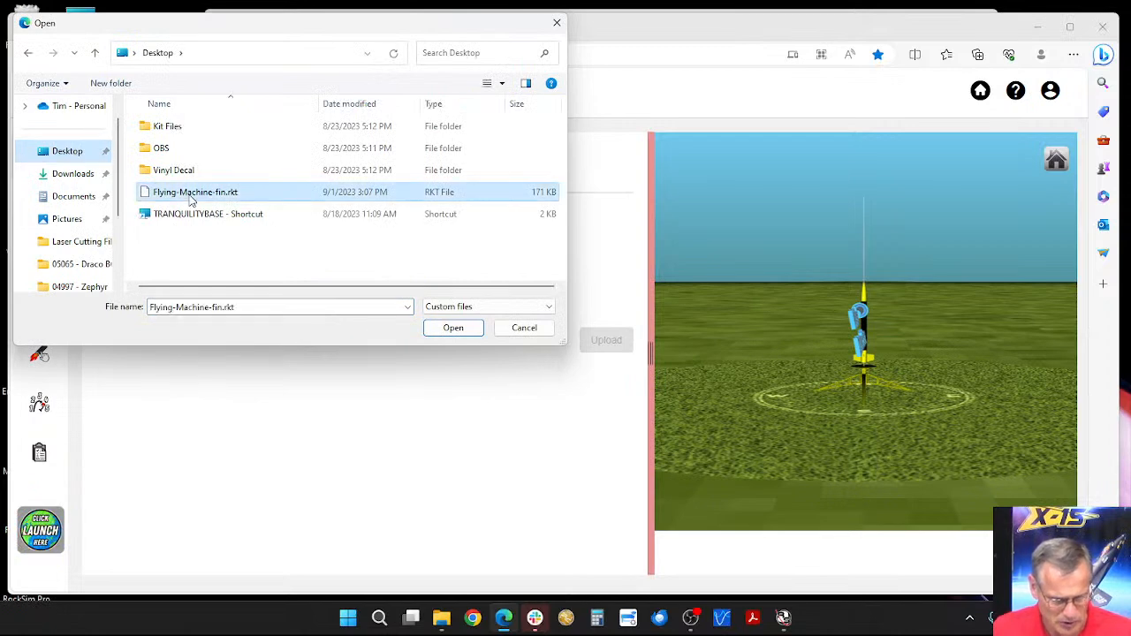
{"action": "left_click", "coordinate": [451, 329]}
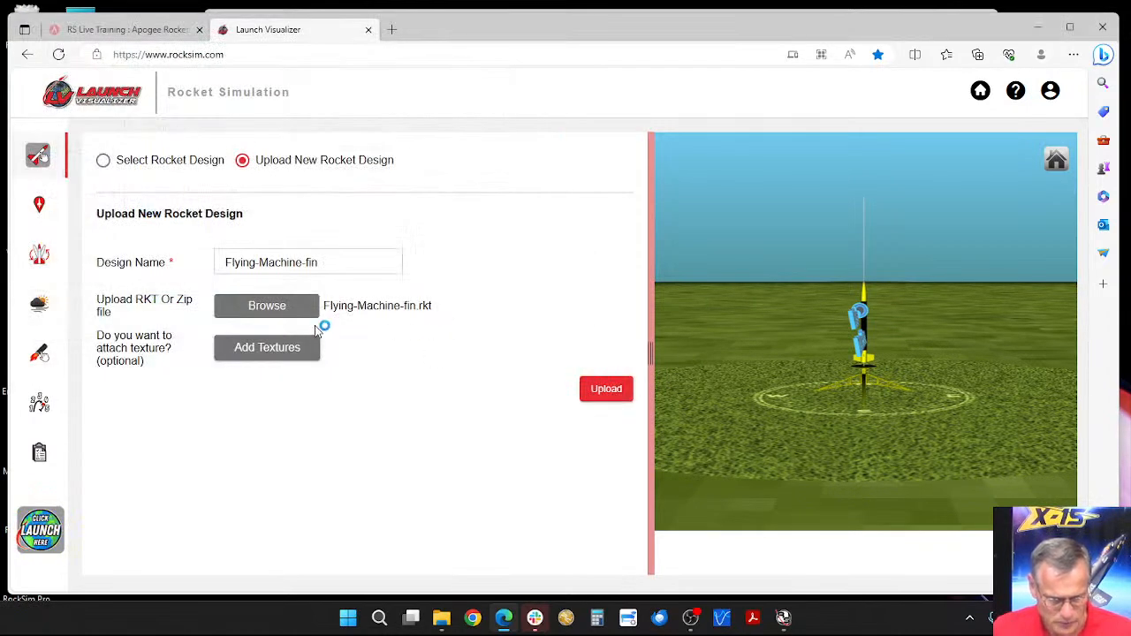
{"action": "left_click", "coordinate": [594, 395]}
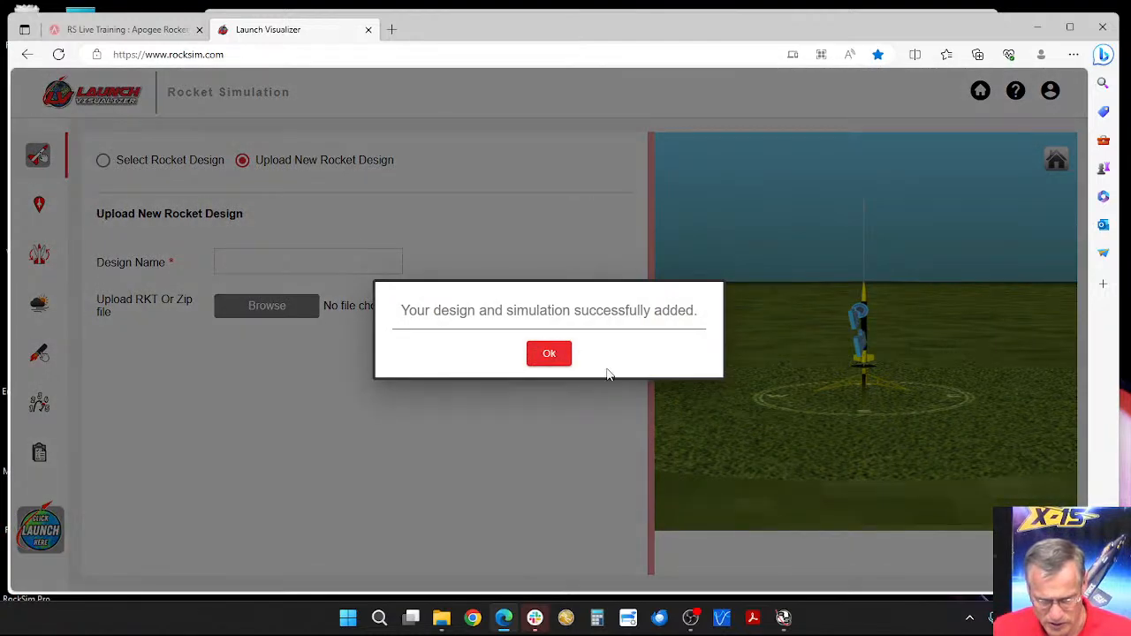
{"action": "left_click", "coordinate": [550, 355]}
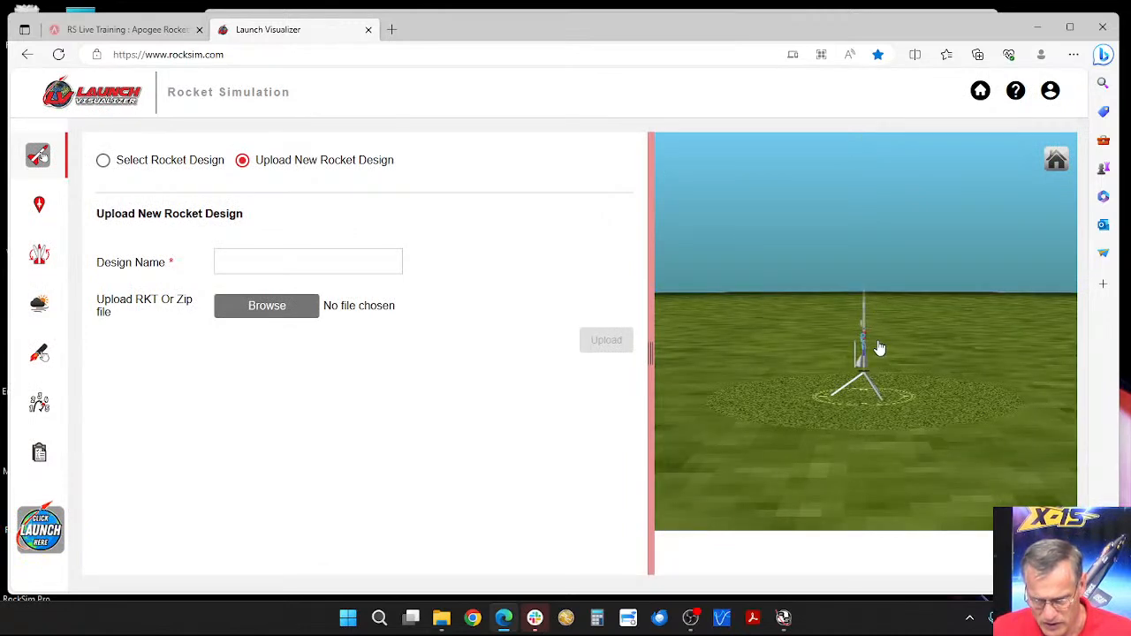
{"action": "scroll", "coordinate": [879, 349], "scroll_direction": "up", "scroll_amount": 5}
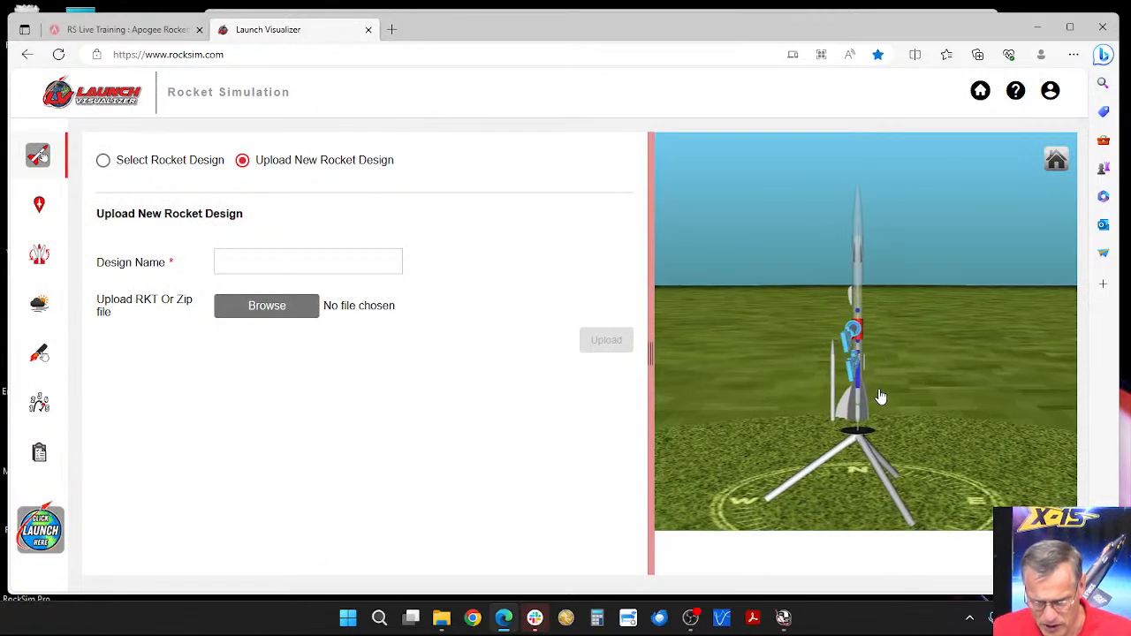
{"action": "left_click_drag", "start_coordinate": [881, 397], "coordinate": [873, 399]}
{"action": "scroll", "coordinate": [844, 411], "scroll_direction": "up", "scroll_amount": 2}
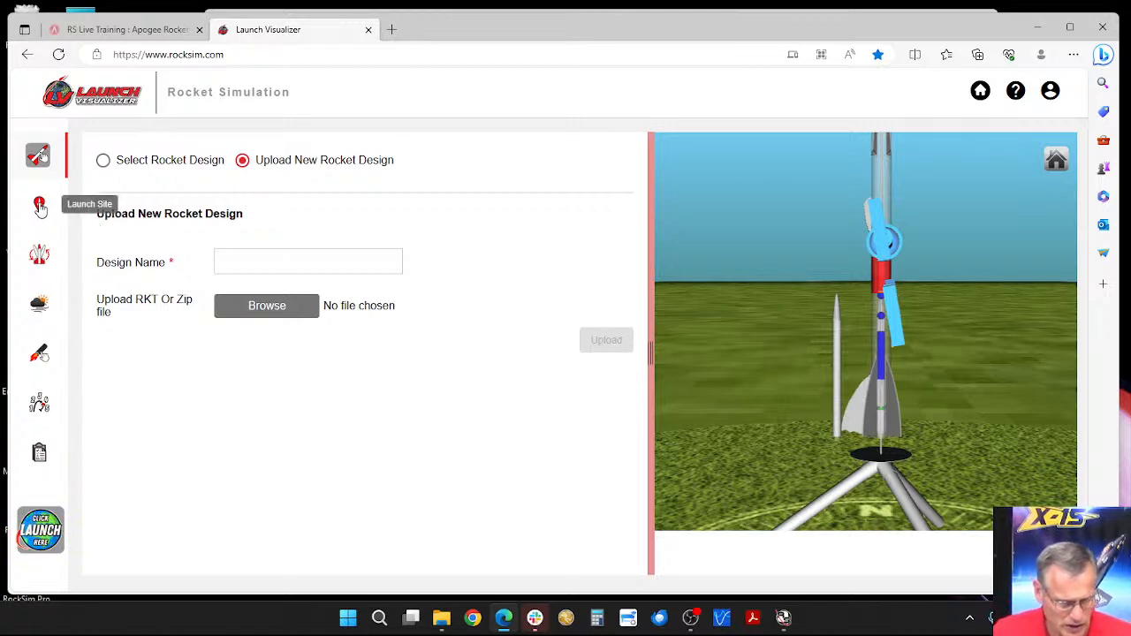
Step: Load the Aerotech E18W engine with an 8-second ejection delay into the 24 mm core engine tube
{"action": "left_click", "coordinate": [38, 255]}
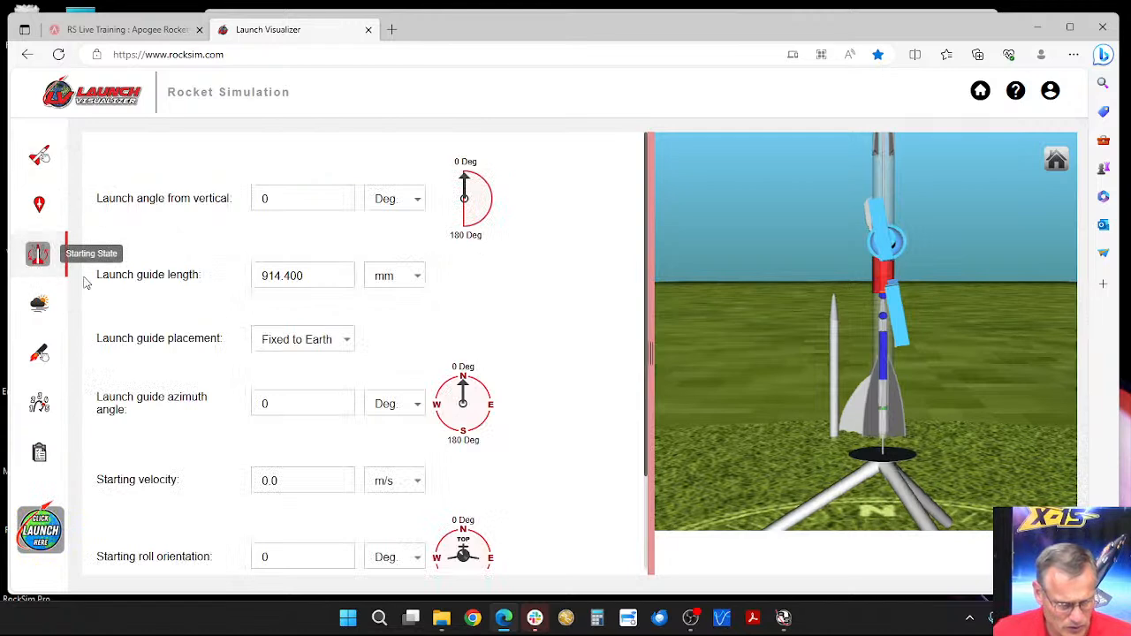
{"action": "left_click", "coordinate": [38, 353]}
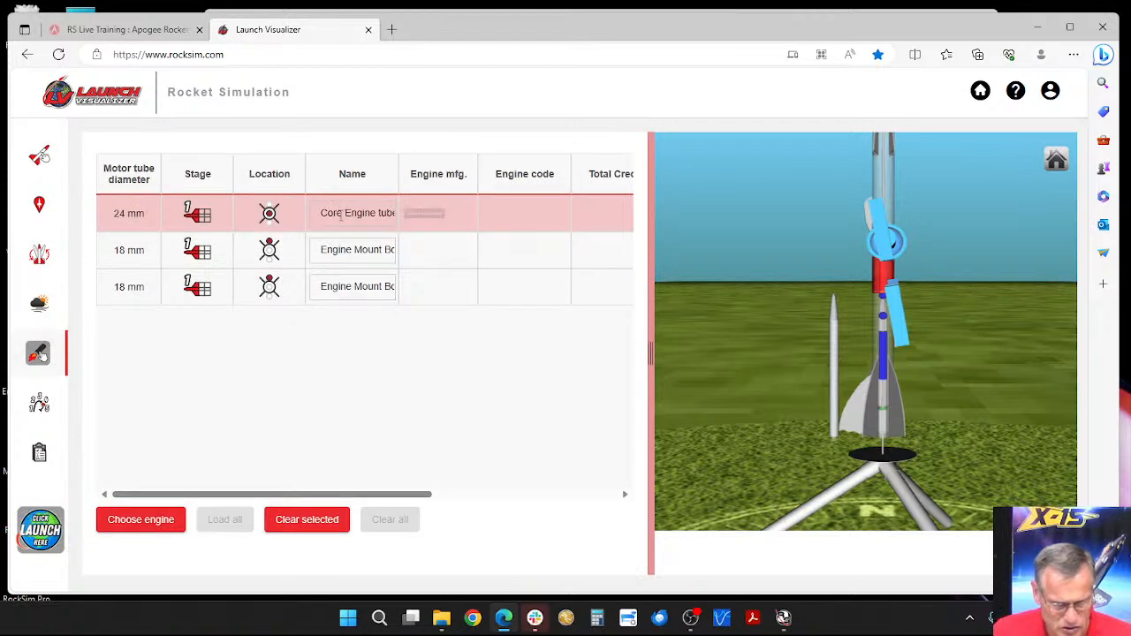
{"action": "left_click", "coordinate": [137, 522]}
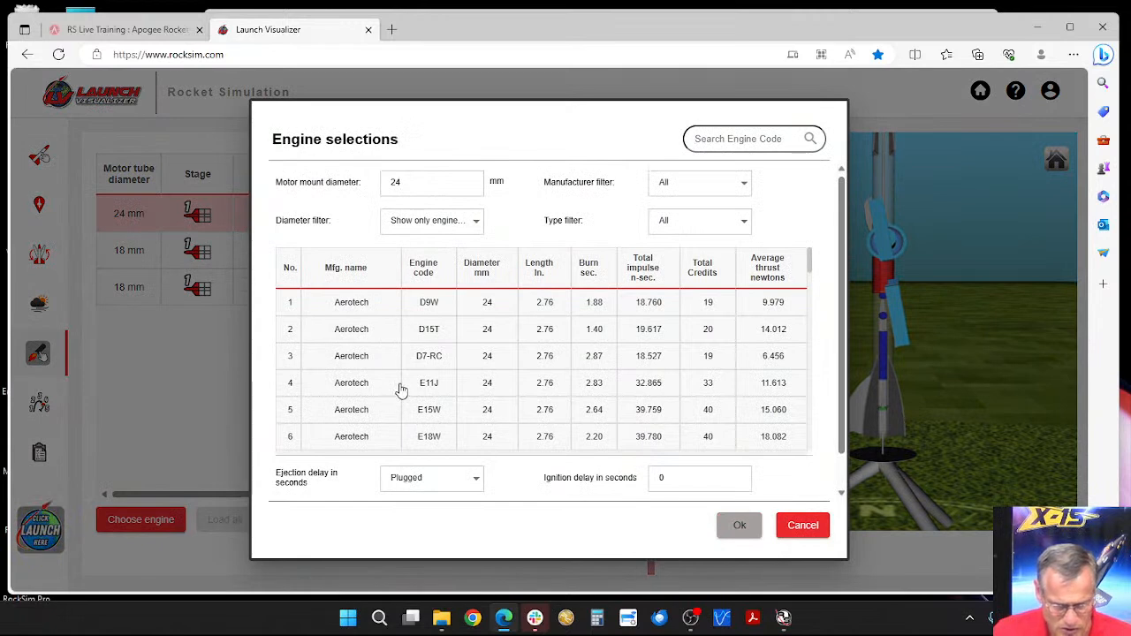
{"action": "scroll", "coordinate": [446, 331], "scroll_direction": "down", "scroll_amount": 2}
{"action": "left_click", "coordinate": [437, 346]}
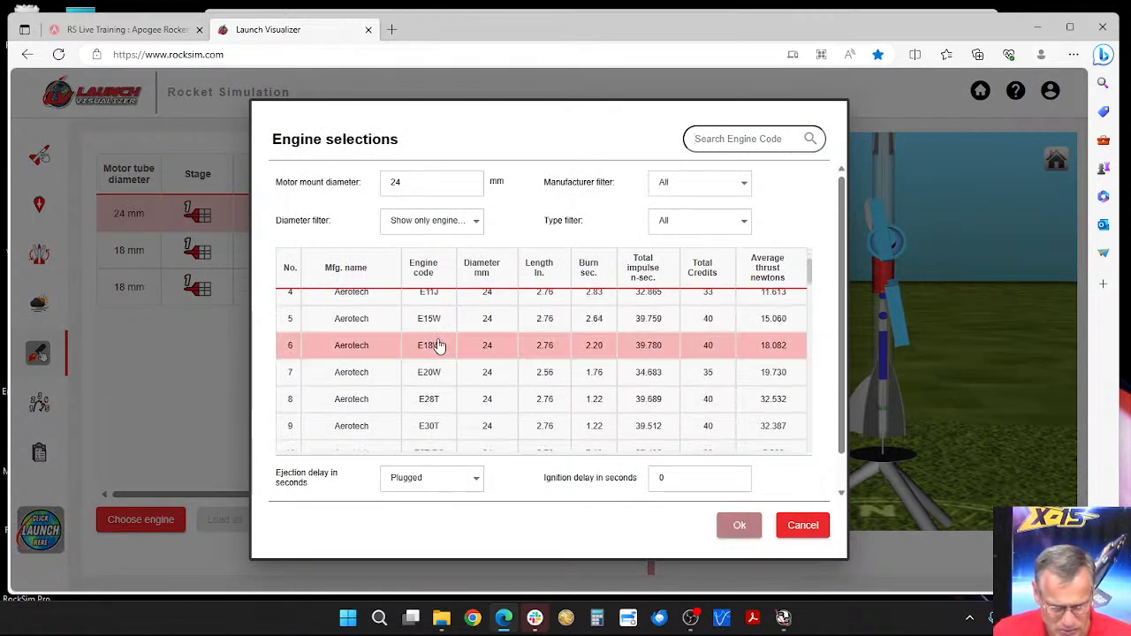
{"action": "left_click", "coordinate": [476, 482]}
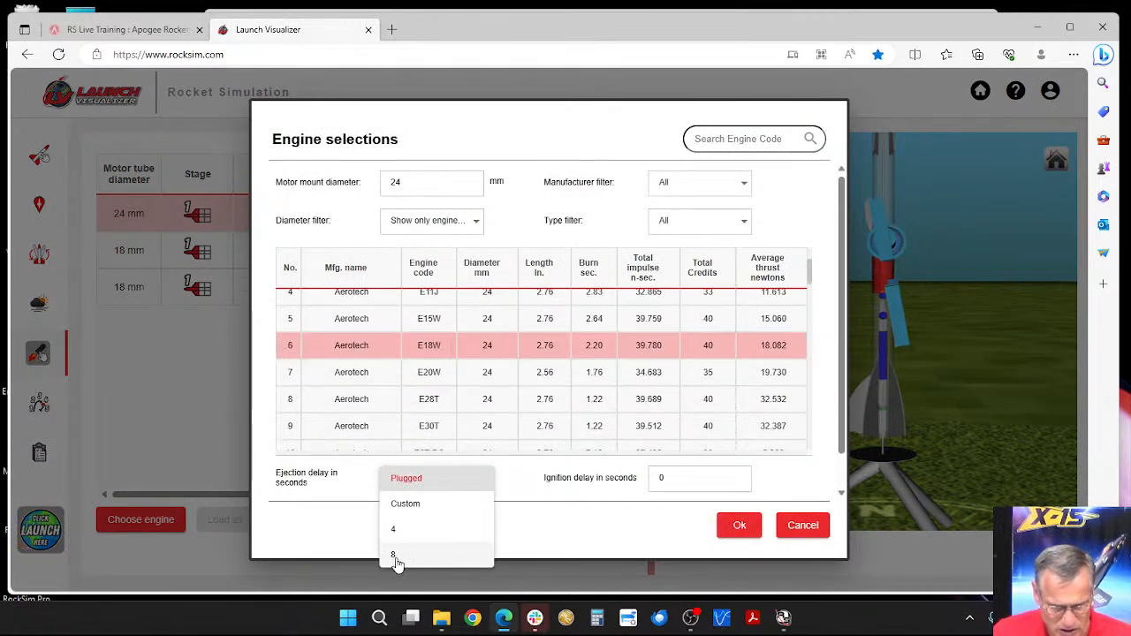
{"action": "left_click", "coordinate": [403, 559]}
{"action": "left_click", "coordinate": [738, 525]}
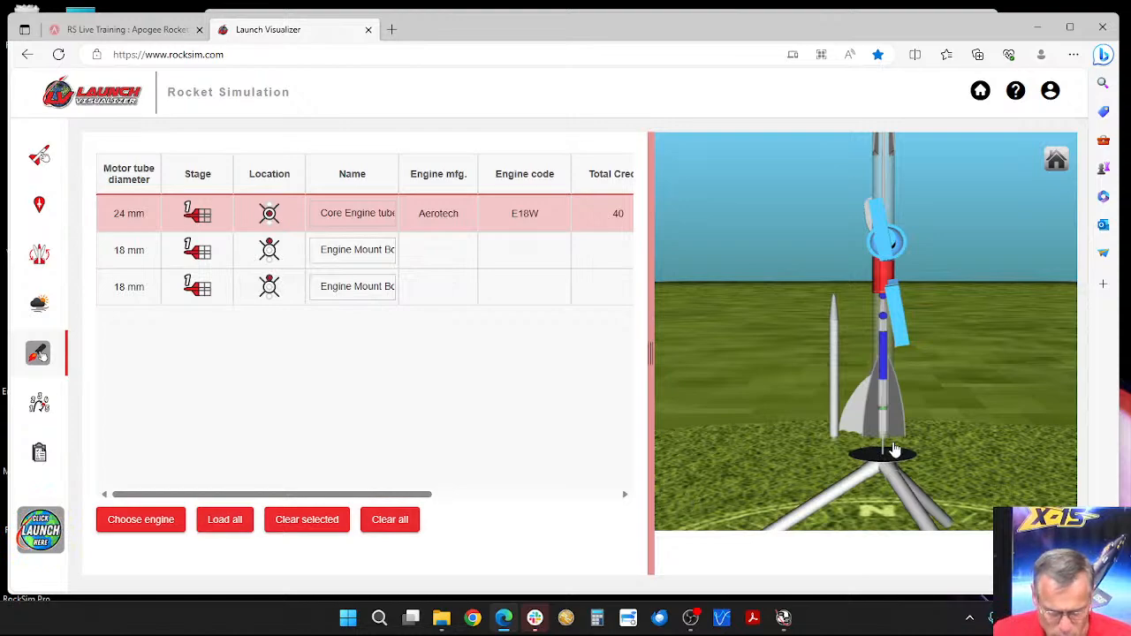
Step: Choose the Estes C6 engine with a 7-second ejection delay for an 18 mm booster mount and load it into both booster mounts
{"action": "left_click_drag", "start_coordinate": [895, 449], "coordinate": [672, 460]}
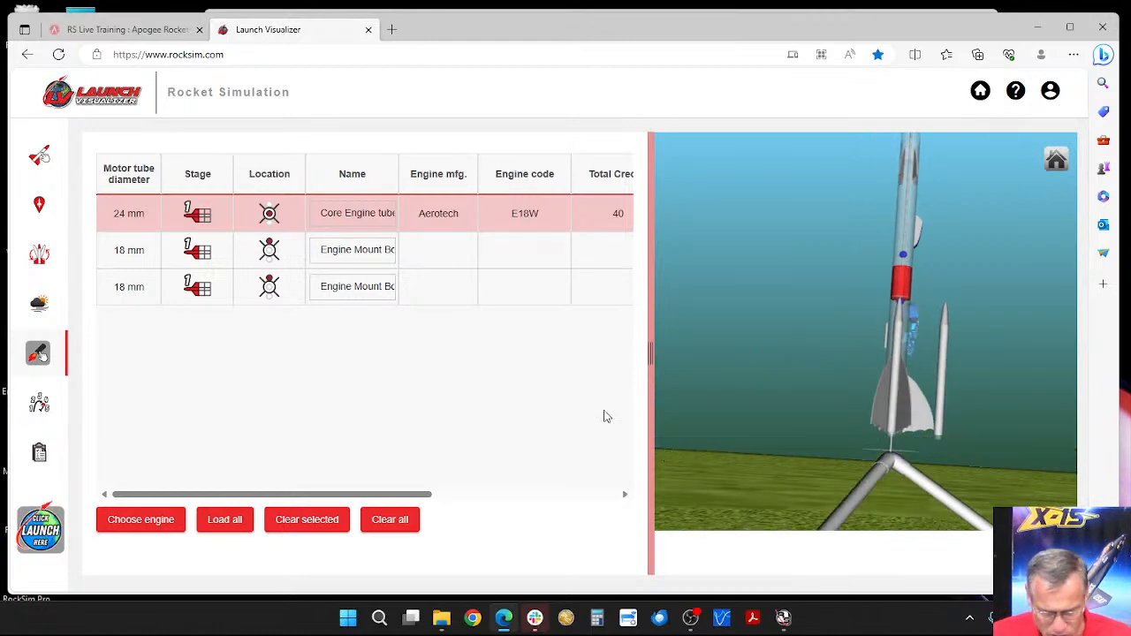
{"action": "left_click", "coordinate": [168, 249]}
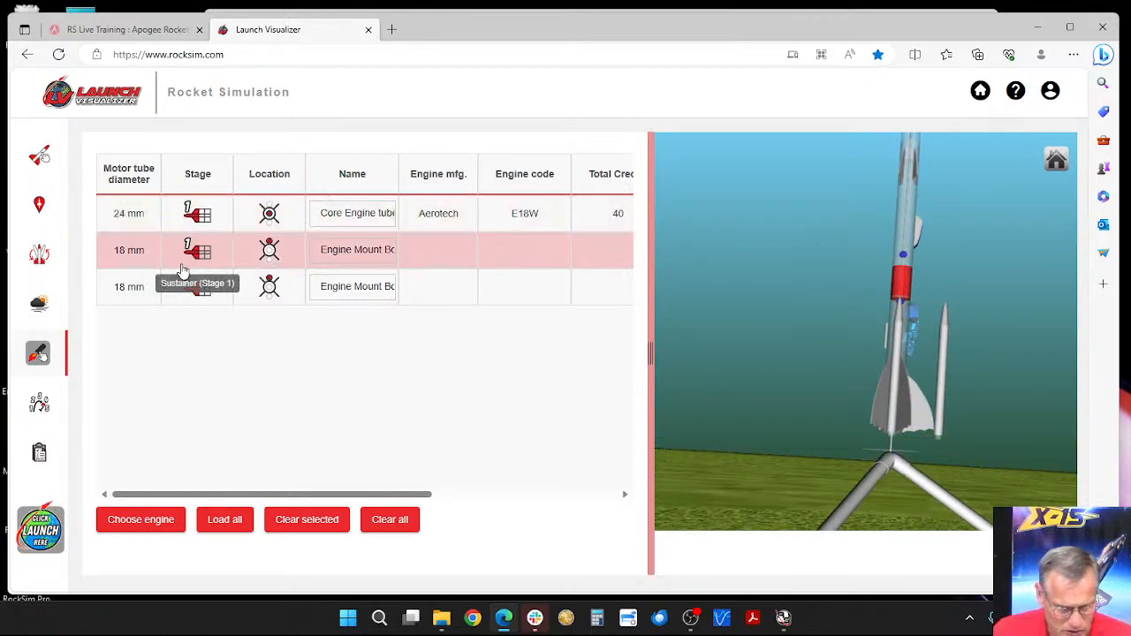
{"action": "left_click", "coordinate": [164, 519]}
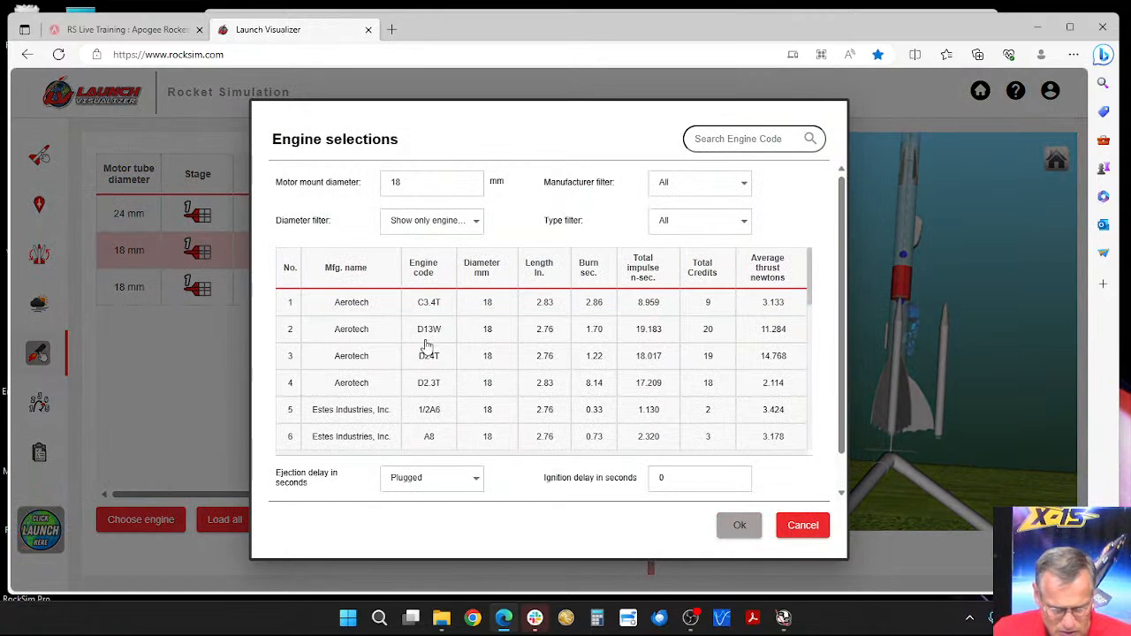
{"action": "scroll", "coordinate": [433, 424], "scroll_direction": "down", "scroll_amount": 3}
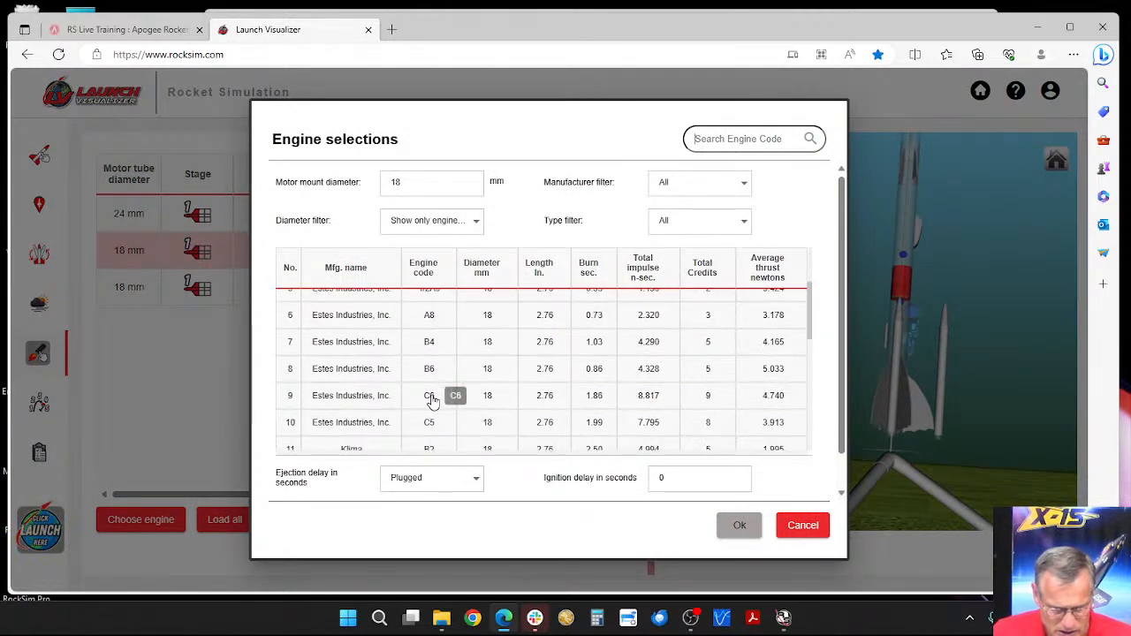
{"action": "left_click", "coordinate": [454, 395]}
{"action": "left_click", "coordinate": [467, 483]}
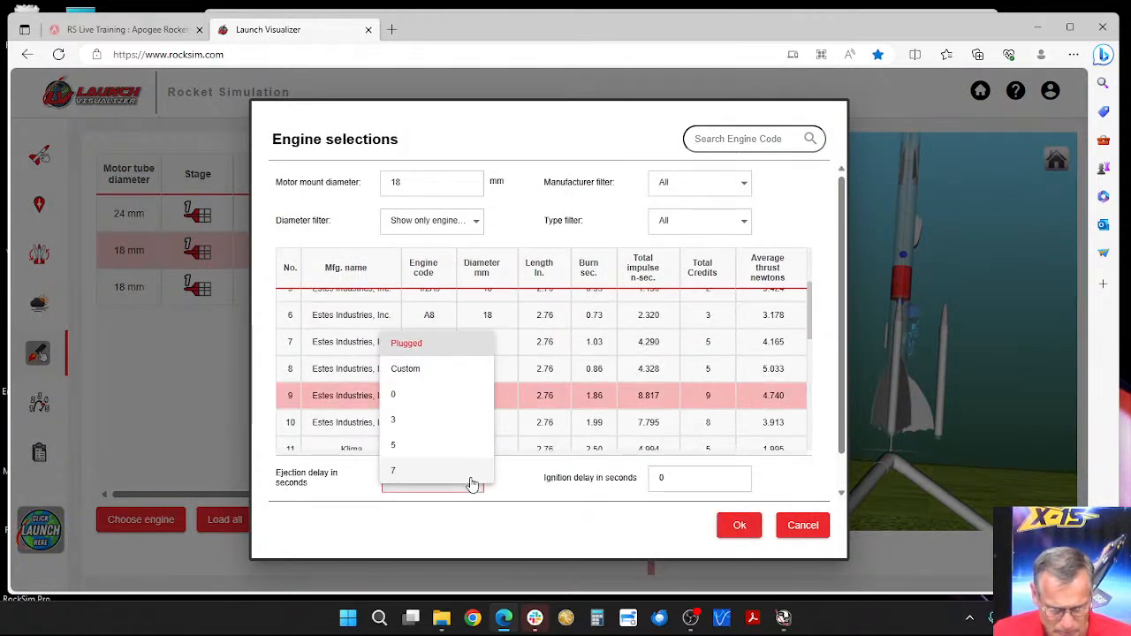
{"action": "left_click", "coordinate": [421, 472]}
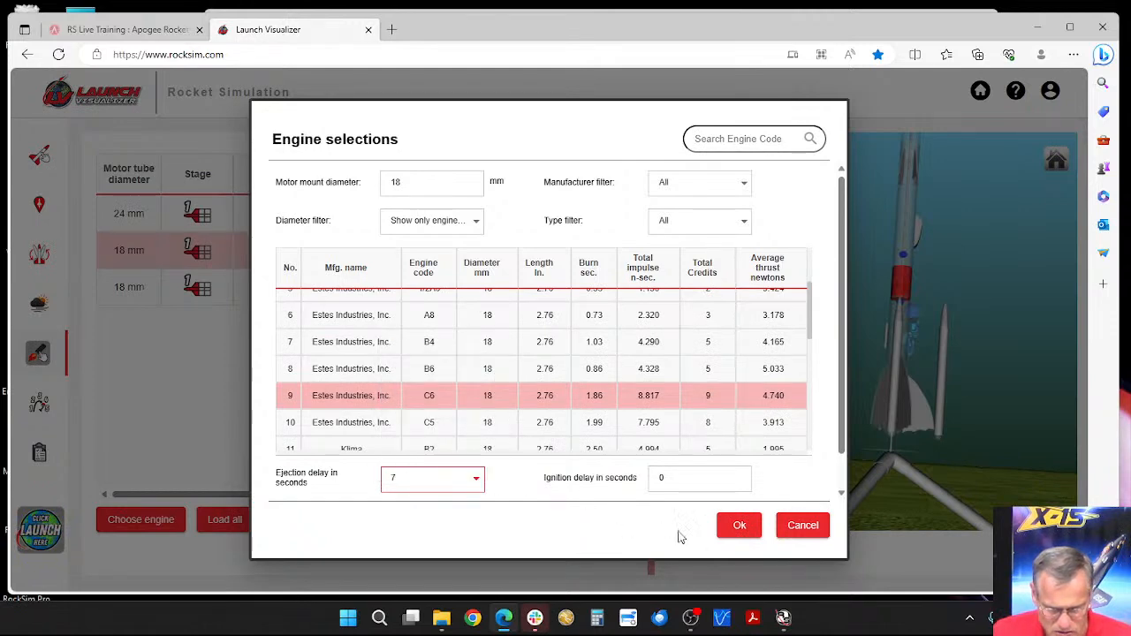
{"action": "left_click", "coordinate": [739, 525]}
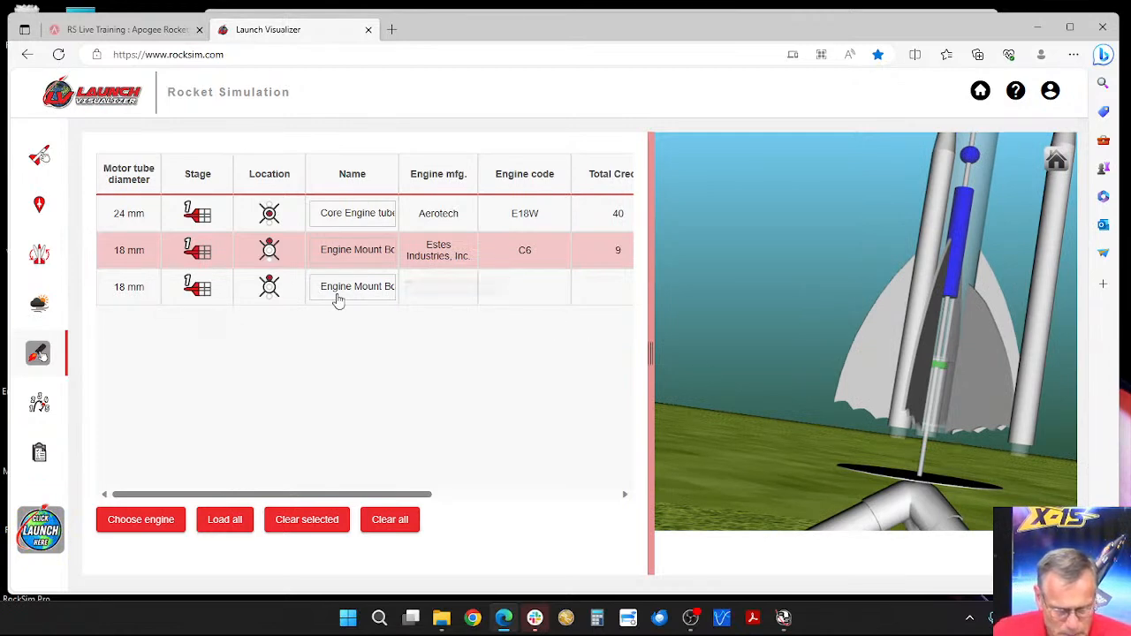
{"action": "left_click", "coordinate": [219, 521]}
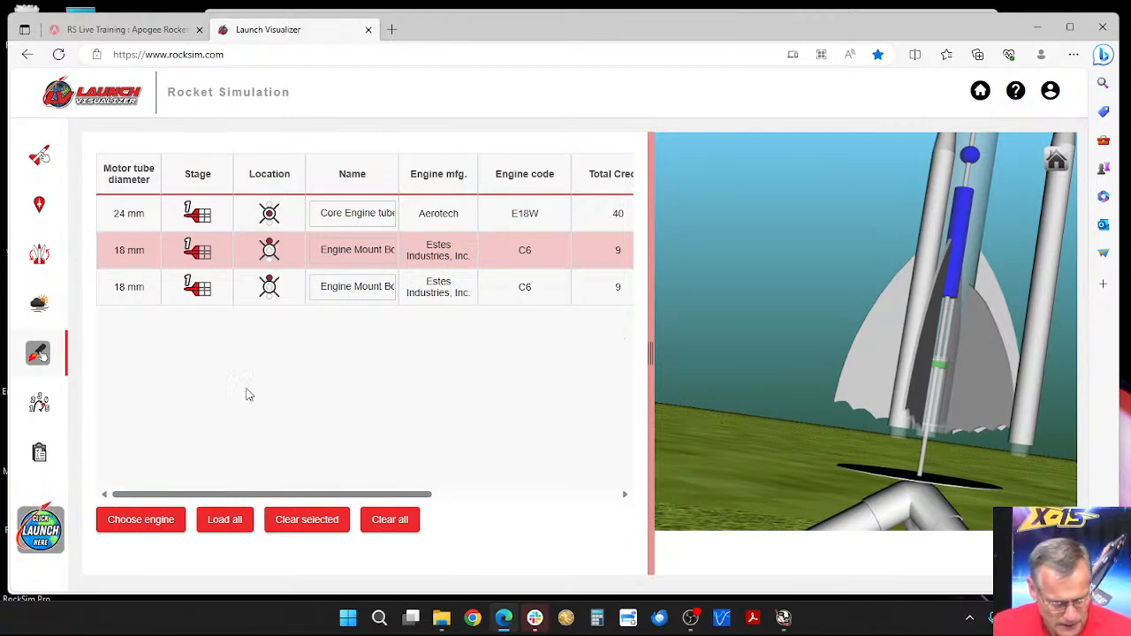
{"action": "left_click", "coordinate": [38, 531]}
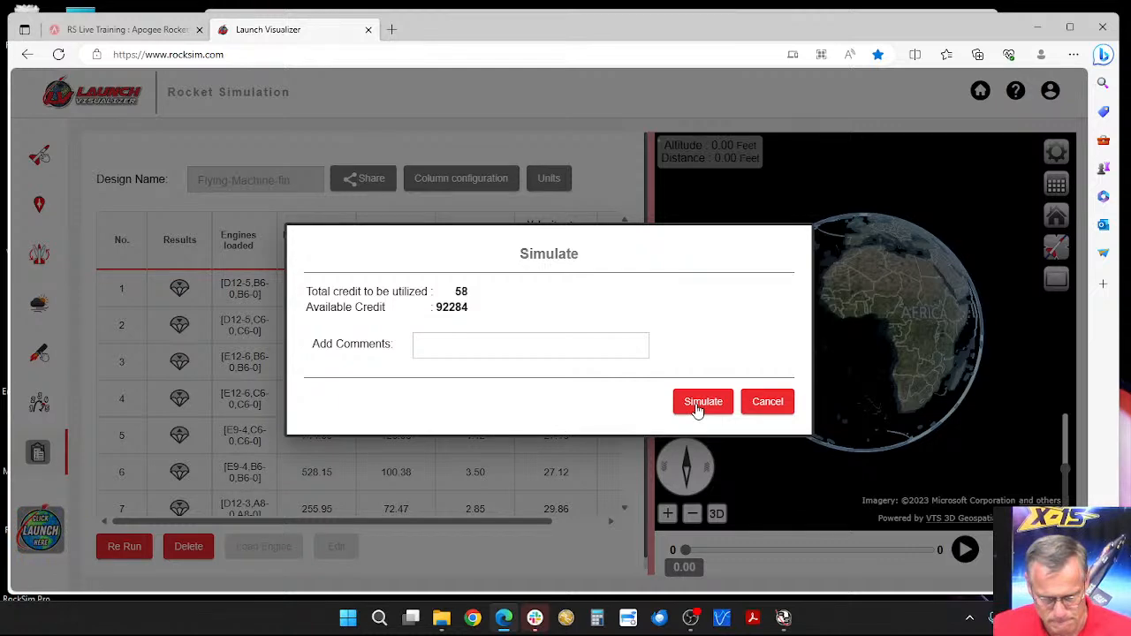
{"action": "left_click", "coordinate": [753, 406]}
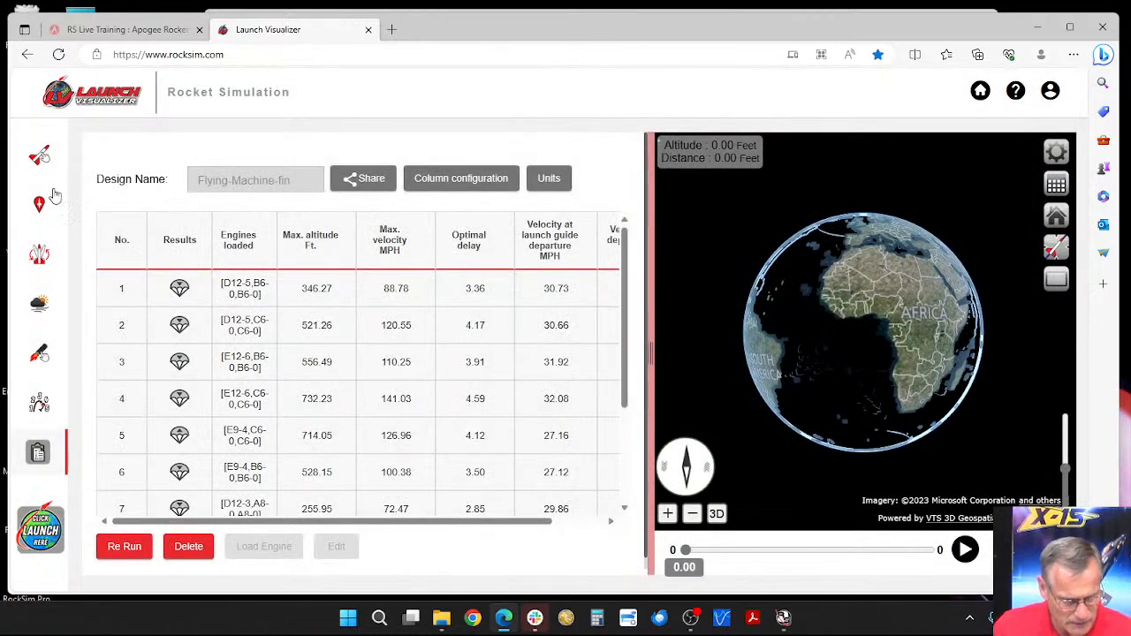
{"action": "left_click", "coordinate": [40, 353]}
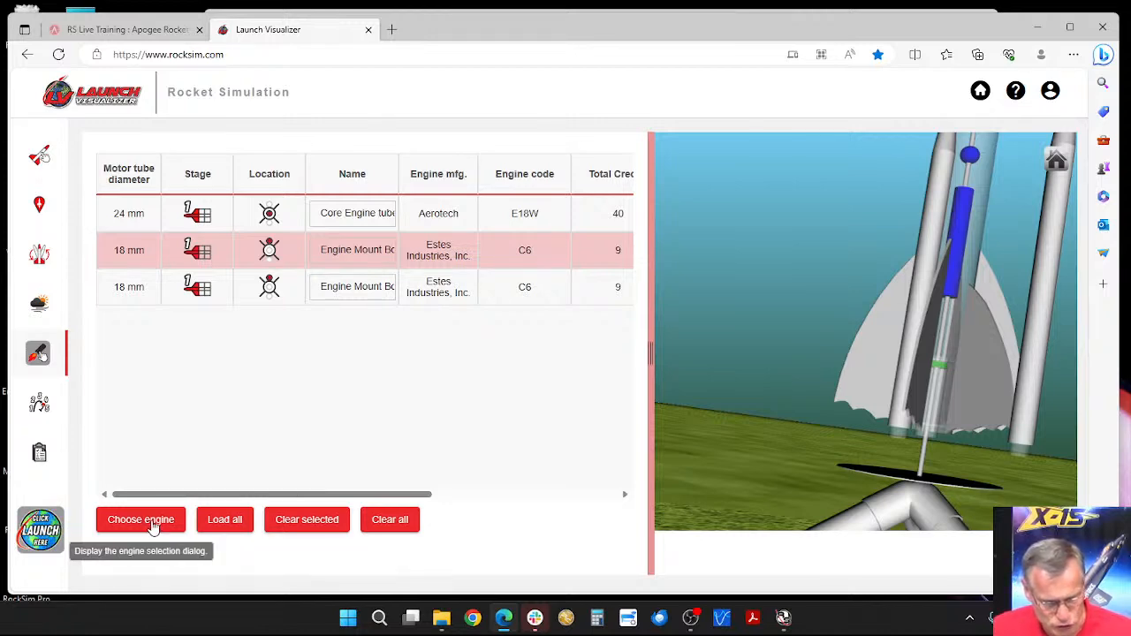
Step: Simulate the flight with the loaded engines and play back the resulting 3D flight animation
{"action": "left_click", "coordinate": [39, 529]}
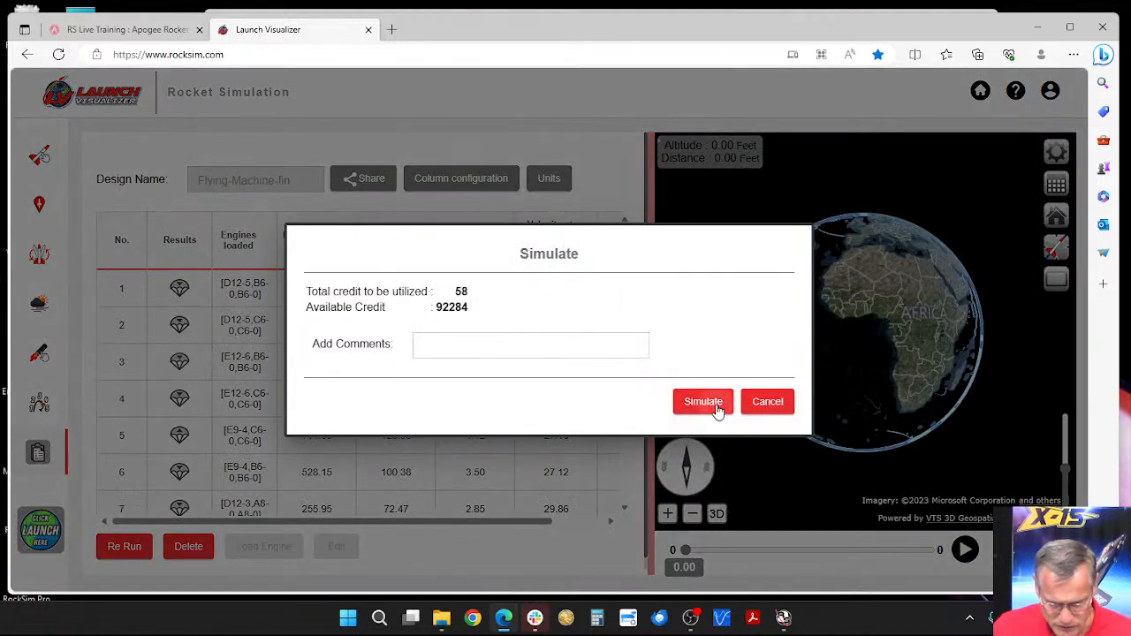
{"action": "left_click", "coordinate": [702, 402]}
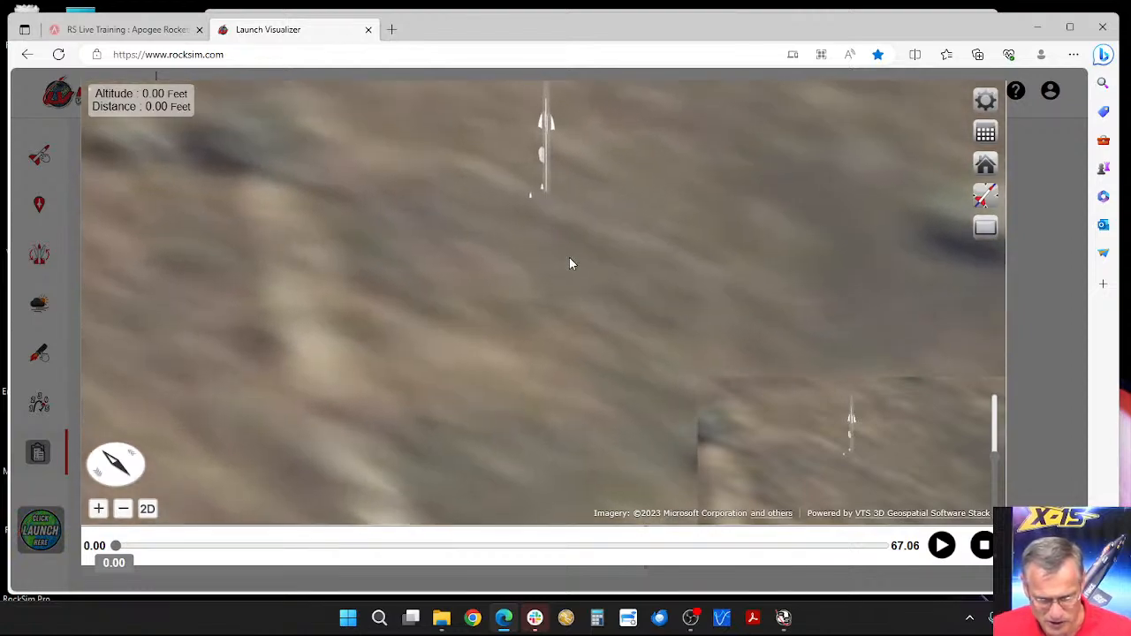
{"action": "left_click", "coordinate": [942, 546]}
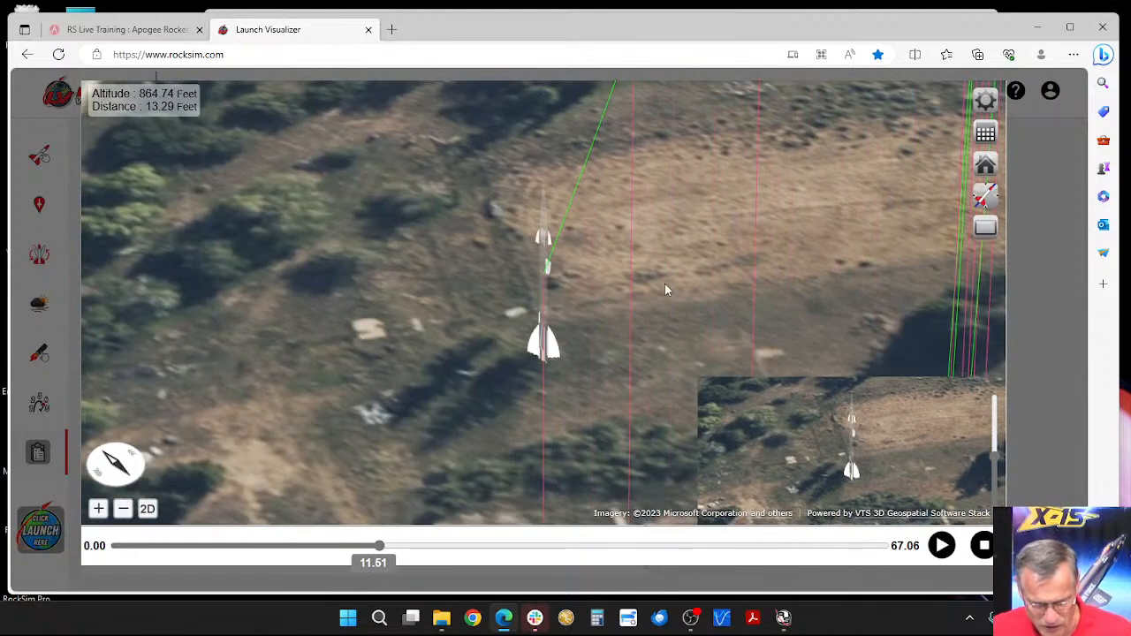
Step: Switch the paused flight view from the close-up of the rocket to the whole trajectory above the launch site
{"action": "left_click_drag", "start_coordinate": [665, 283], "coordinate": [629, 314]}
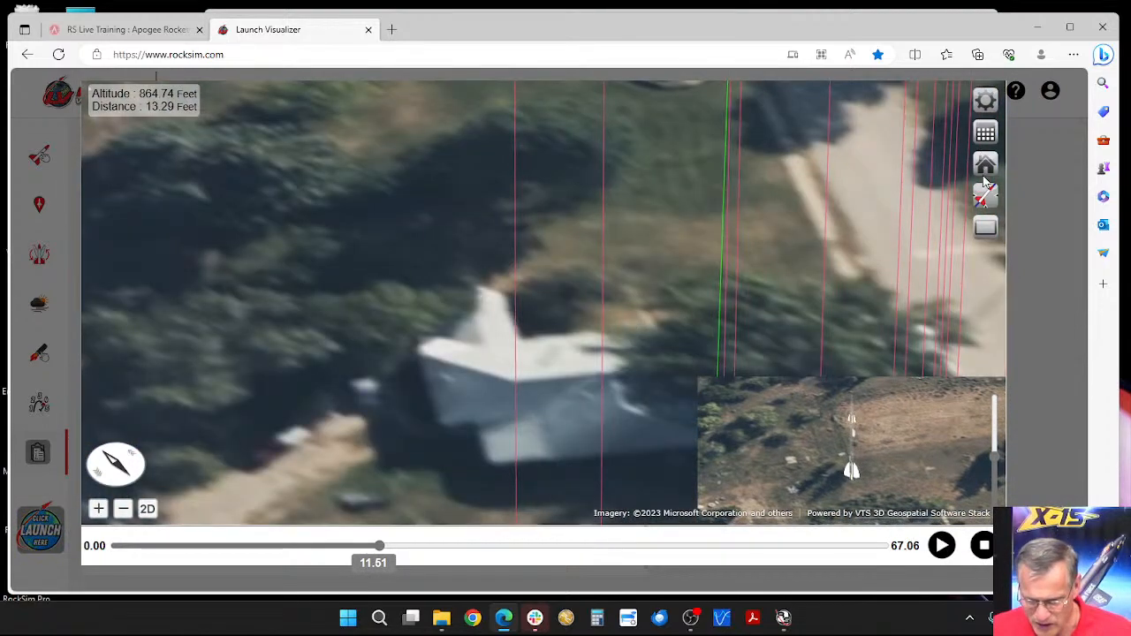
{"action": "left_click", "coordinate": [983, 200]}
{"action": "left_click", "coordinate": [889, 234]}
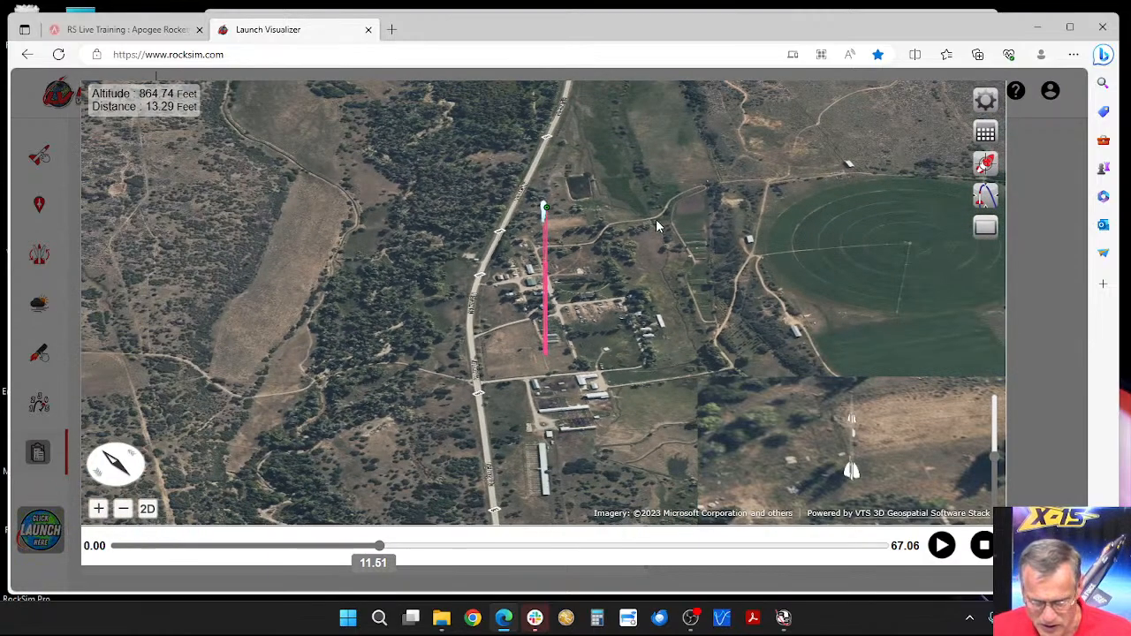
Step: Review the flame and smoke options in the flight profile preferences and accept the settings
{"action": "left_click", "coordinate": [983, 101]}
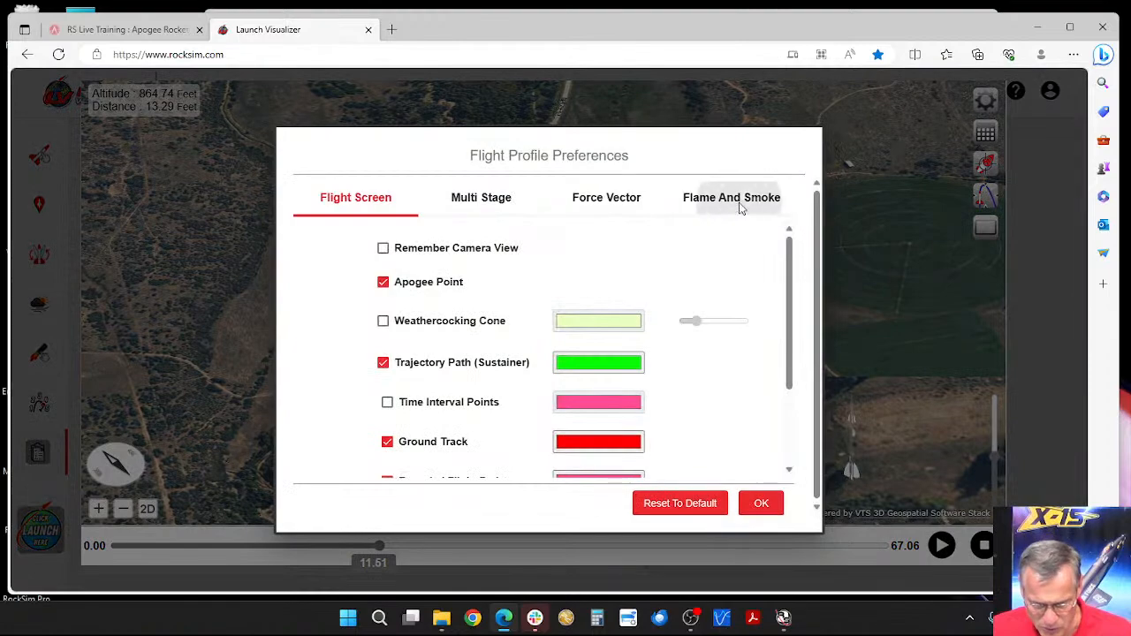
{"action": "left_click", "coordinate": [734, 198]}
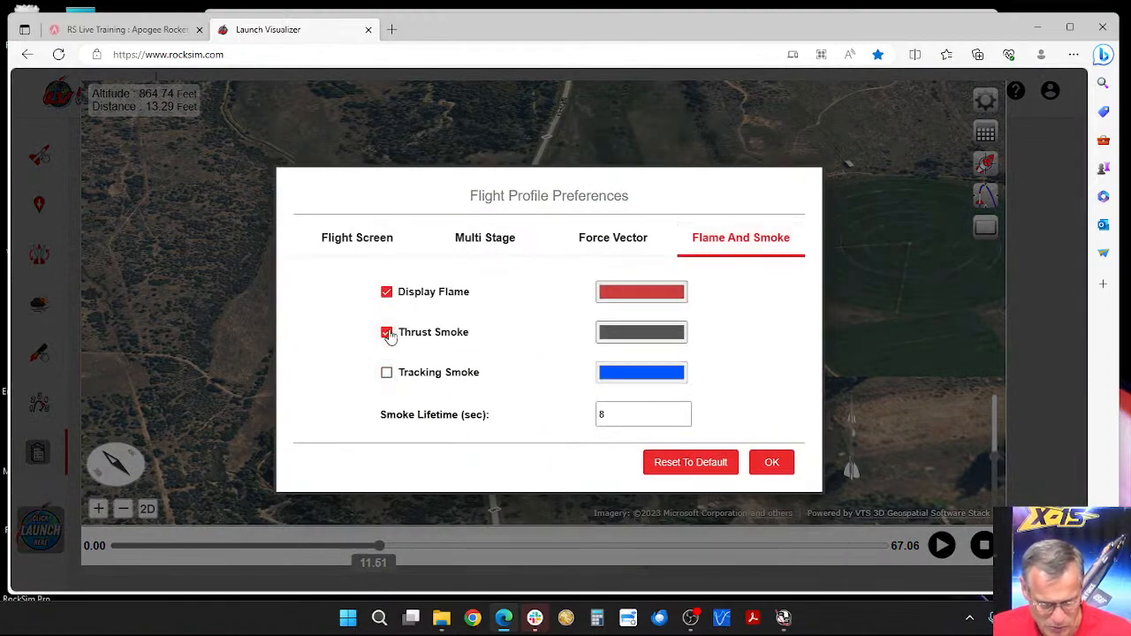
{"action": "left_click", "coordinate": [771, 465]}
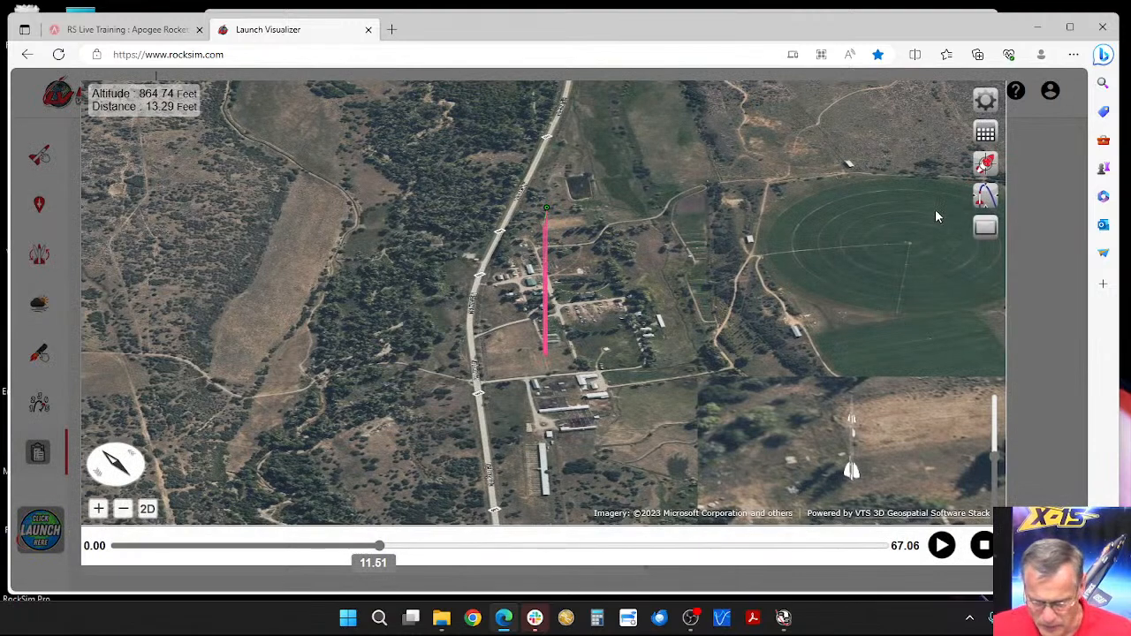
Step: Examine the trajectory lines and the rocket near the apogee from different angles and distances in the paused flight view
{"action": "left_click", "coordinate": [985, 168]}
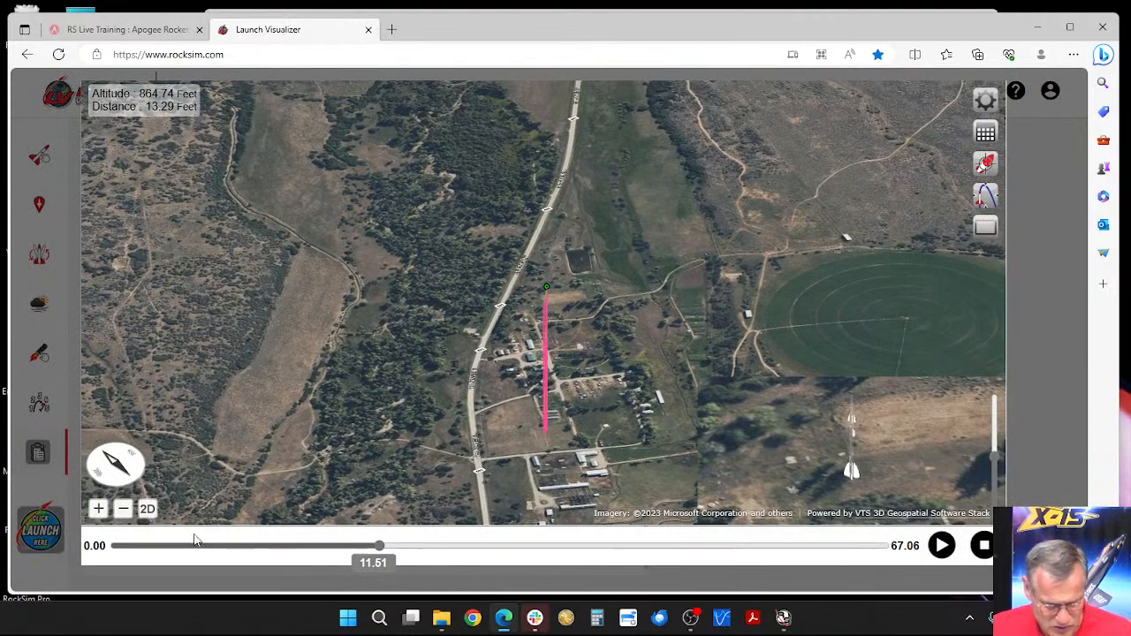
{"action": "left_click", "coordinate": [98, 509]}
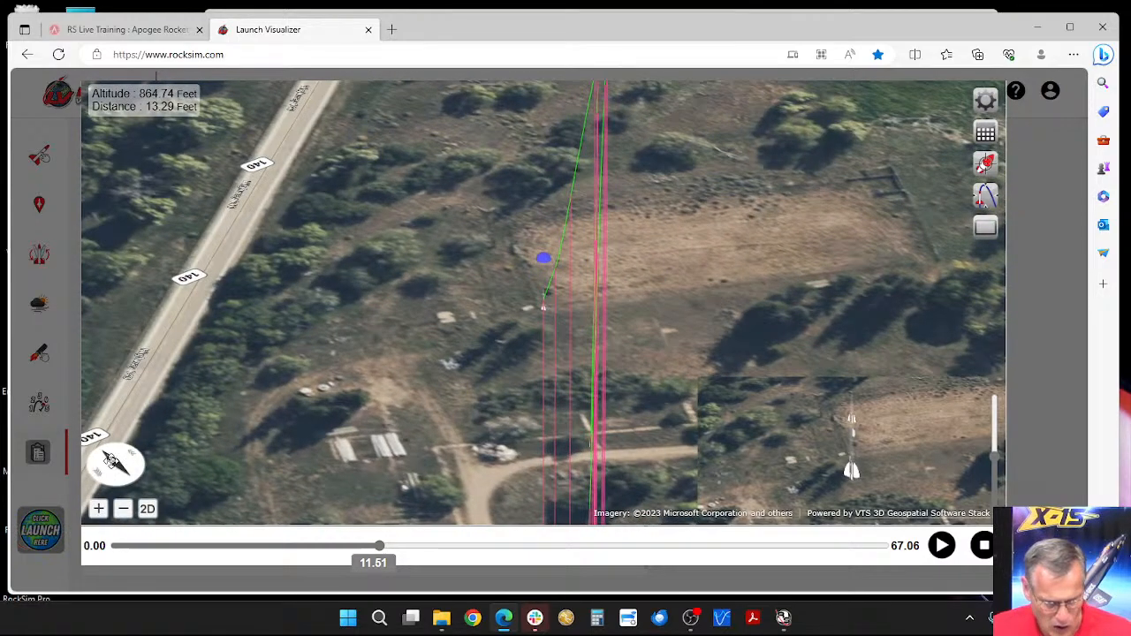
{"action": "left_click_drag", "start_coordinate": [109, 469], "coordinate": [183, 484]}
{"action": "left_click_drag", "start_coordinate": [521, 354], "coordinate": [514, 265]}
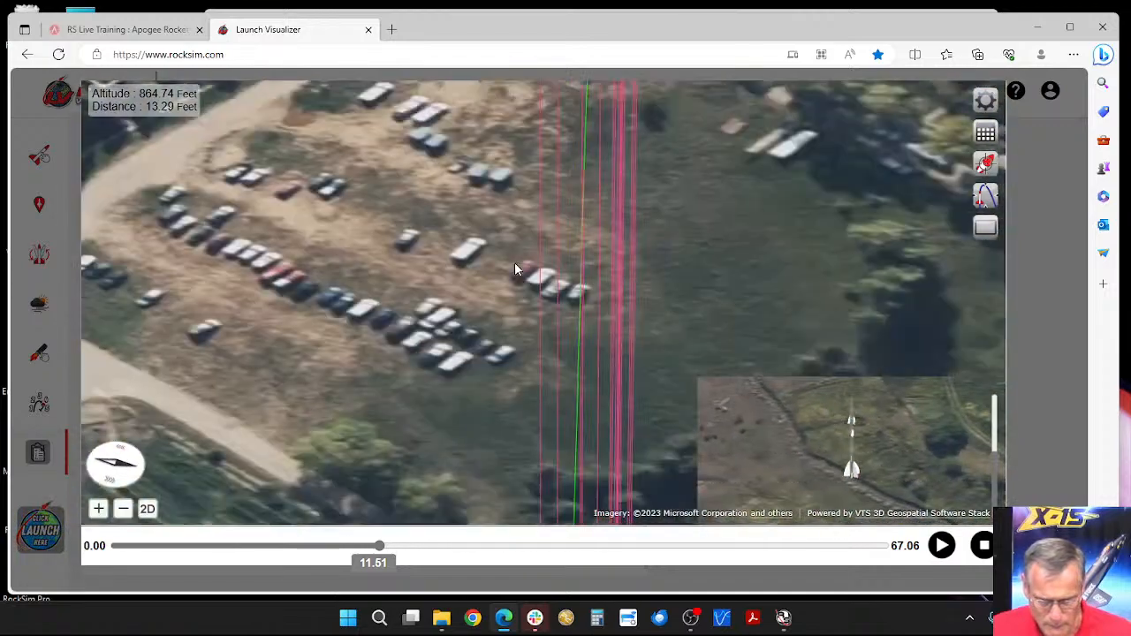
{"action": "left_click_drag", "start_coordinate": [523, 371], "coordinate": [521, 285]}
{"action": "left_click_drag", "start_coordinate": [520, 343], "coordinate": [532, 428]}
{"action": "left_click_drag", "start_coordinate": [534, 172], "coordinate": [501, 408]}
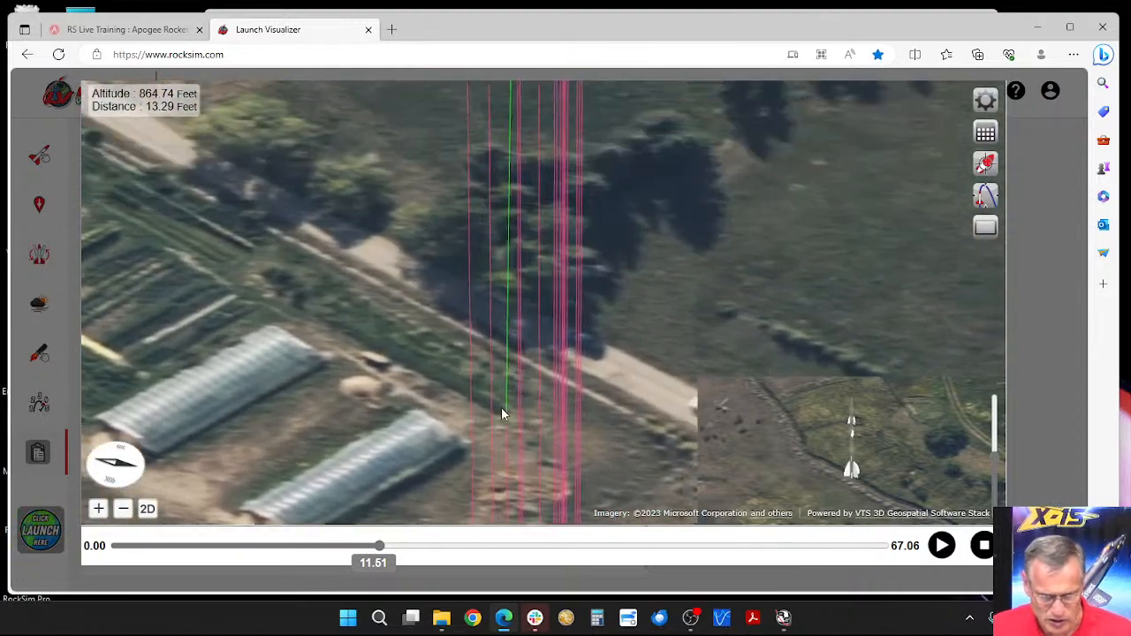
{"action": "left_click_drag", "start_coordinate": [530, 229], "coordinate": [513, 403]}
{"action": "left_click_drag", "start_coordinate": [508, 265], "coordinate": [488, 433]}
{"action": "left_click_drag", "start_coordinate": [561, 120], "coordinate": [517, 365]}
{"action": "left_click_drag", "start_coordinate": [424, 190], "coordinate": [550, 360]}
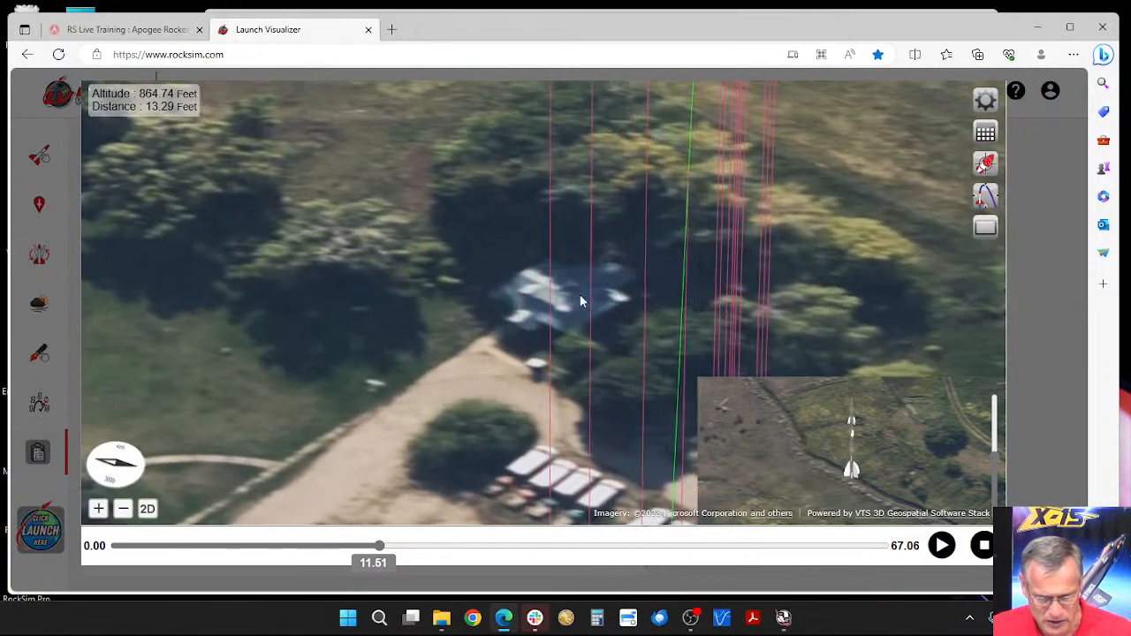
{"action": "left_click_drag", "start_coordinate": [599, 122], "coordinate": [506, 305]}
{"action": "left_click_drag", "start_coordinate": [461, 111], "coordinate": [537, 371]}
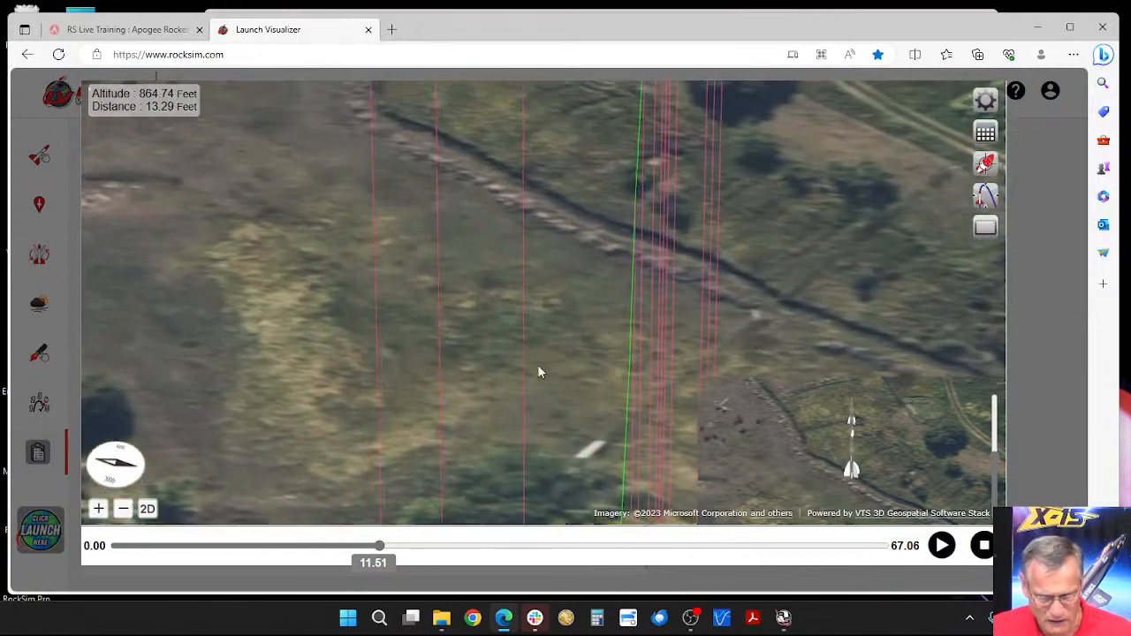
{"action": "left_click_drag", "start_coordinate": [450, 339], "coordinate": [446, 270]}
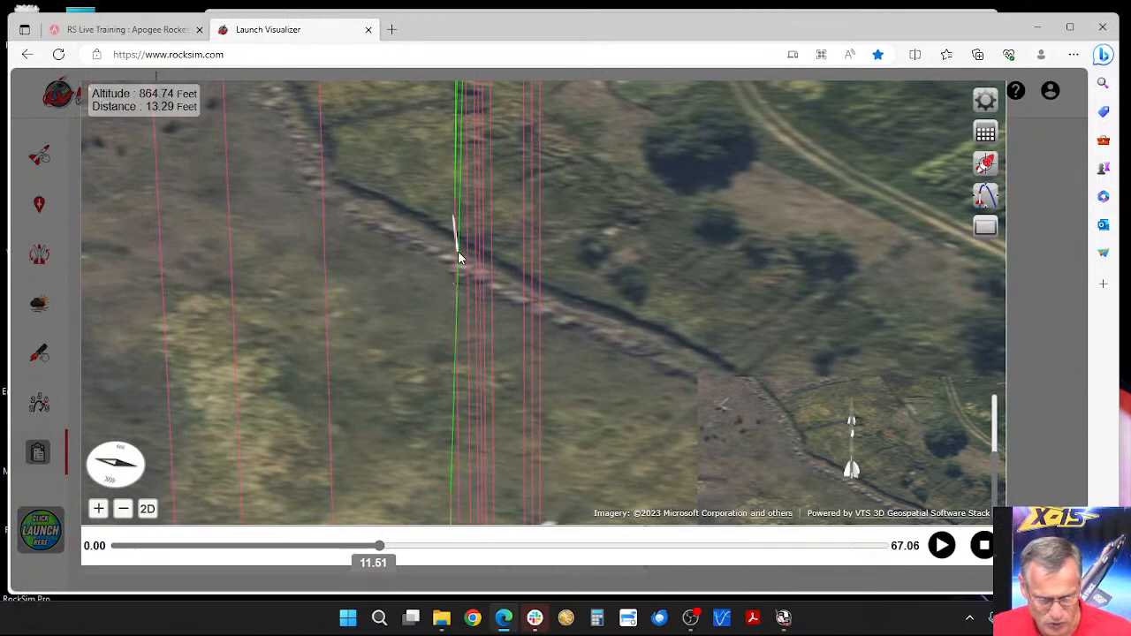
{"action": "left_click_drag", "start_coordinate": [469, 311], "coordinate": [480, 384]}
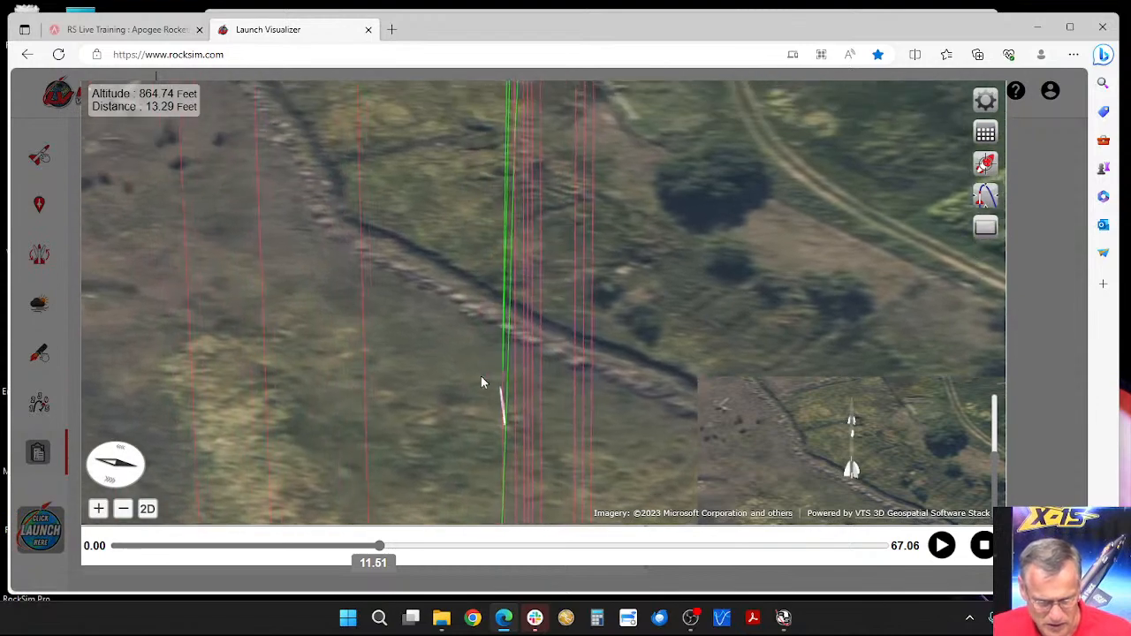
{"action": "left_click_drag", "start_coordinate": [480, 277], "coordinate": [468, 404]}
{"action": "left_click_drag", "start_coordinate": [491, 350], "coordinate": [447, 422]}
{"action": "left_click_drag", "start_coordinate": [391, 322], "coordinate": [444, 455]}
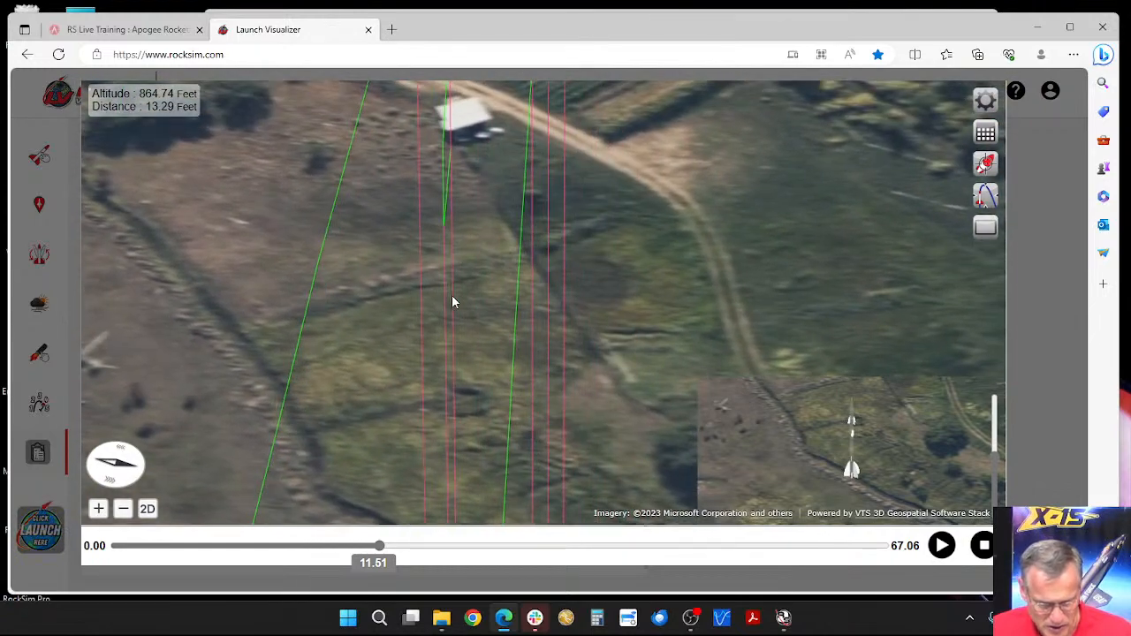
{"action": "left_click_drag", "start_coordinate": [452, 302], "coordinate": [499, 303]}
{"action": "scroll", "coordinate": [422, 308], "scroll_direction": "up", "scroll_amount": 2}
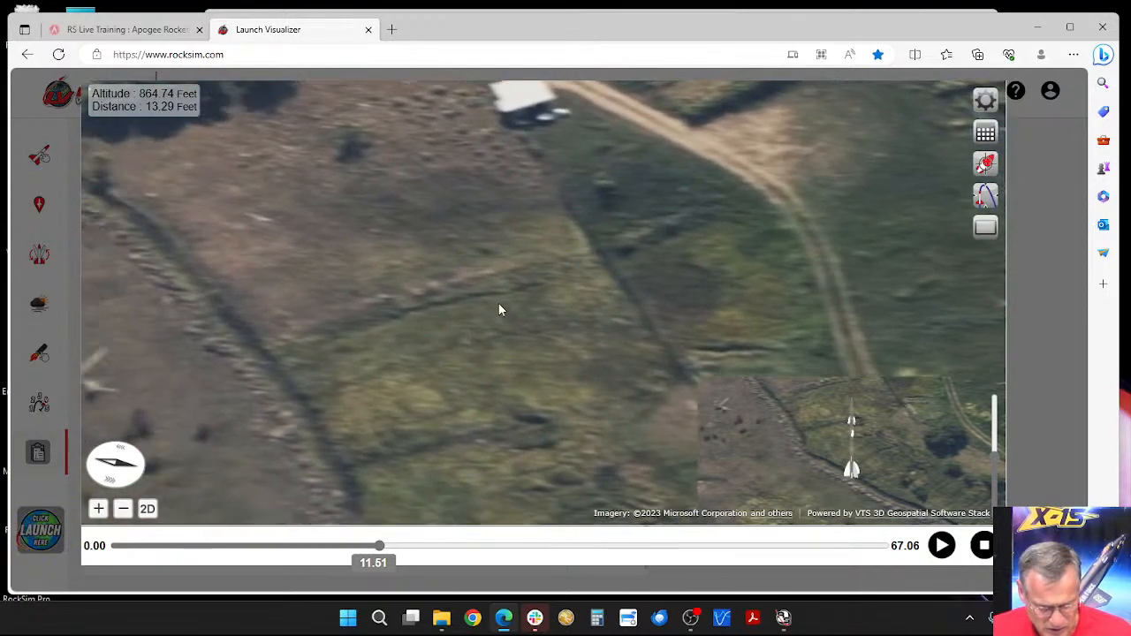
{"action": "scroll", "coordinate": [490, 296], "scroll_direction": "down", "scroll_amount": 4}
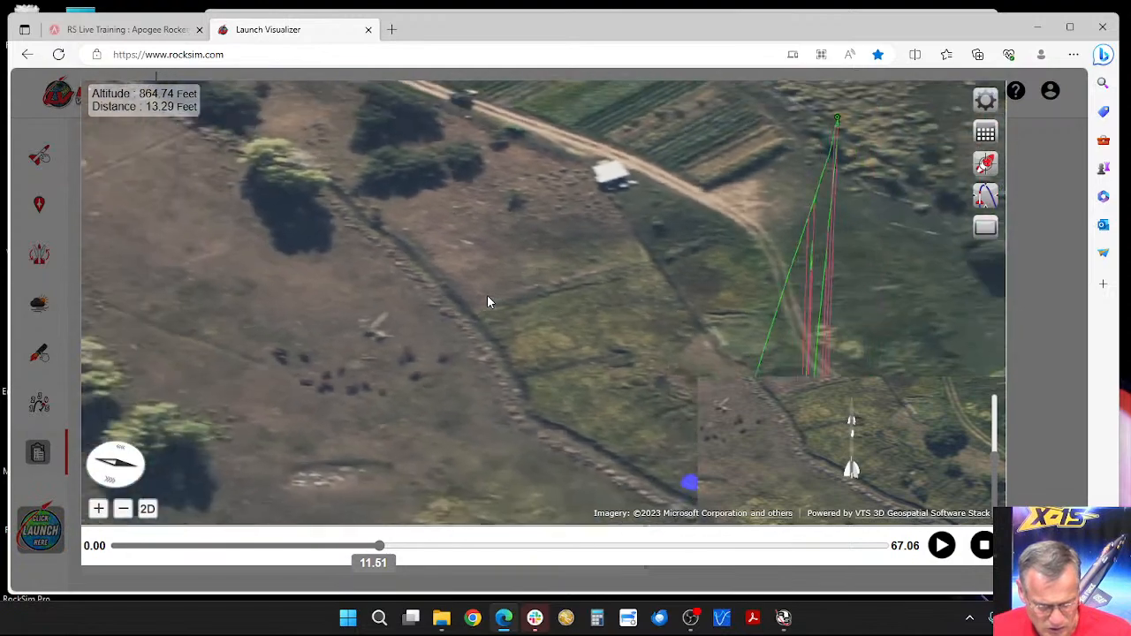
{"action": "left_click_drag", "start_coordinate": [528, 309], "coordinate": [443, 239]}
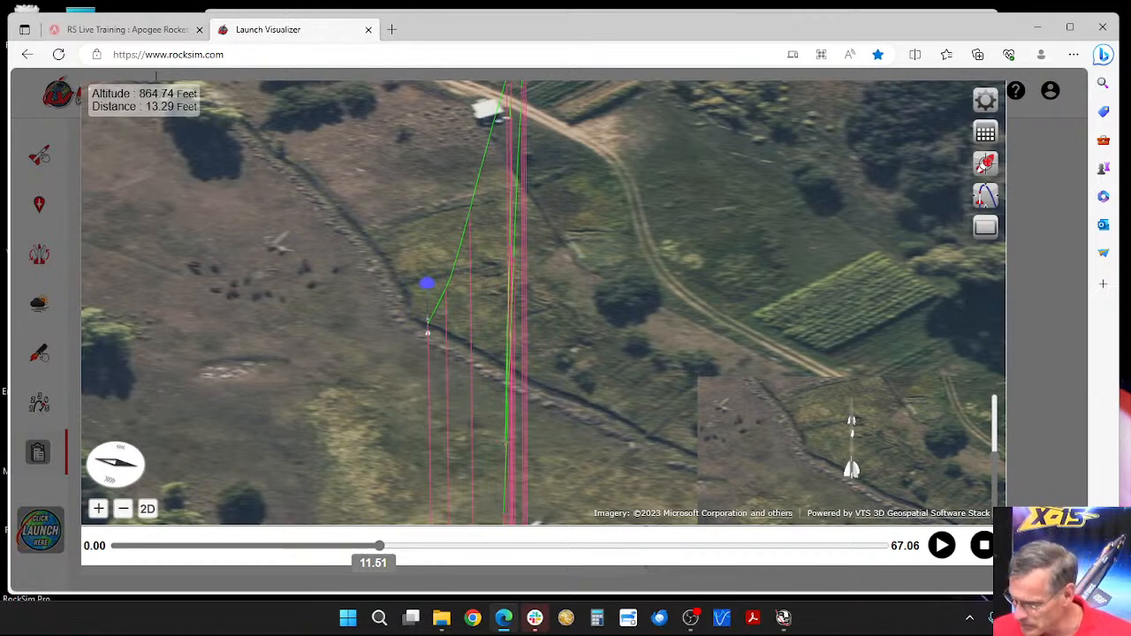
Step: Stop the flight playback and close the enlarged flight view to return to the simulation results
{"action": "left_click", "coordinate": [984, 547]}
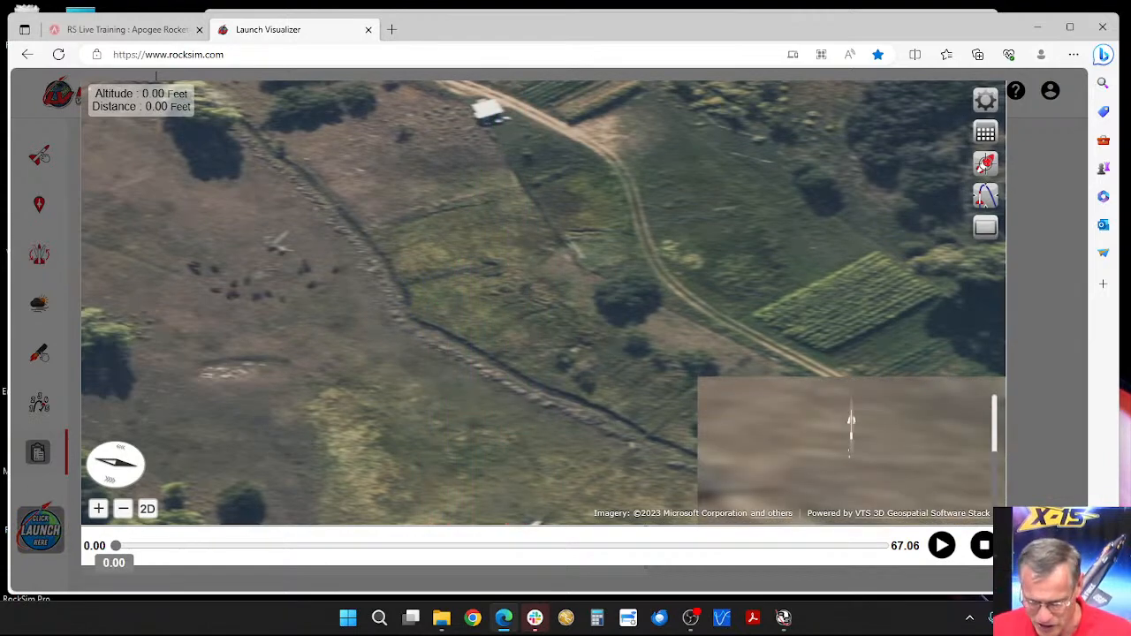
{"action": "left_click", "coordinate": [984, 546]}
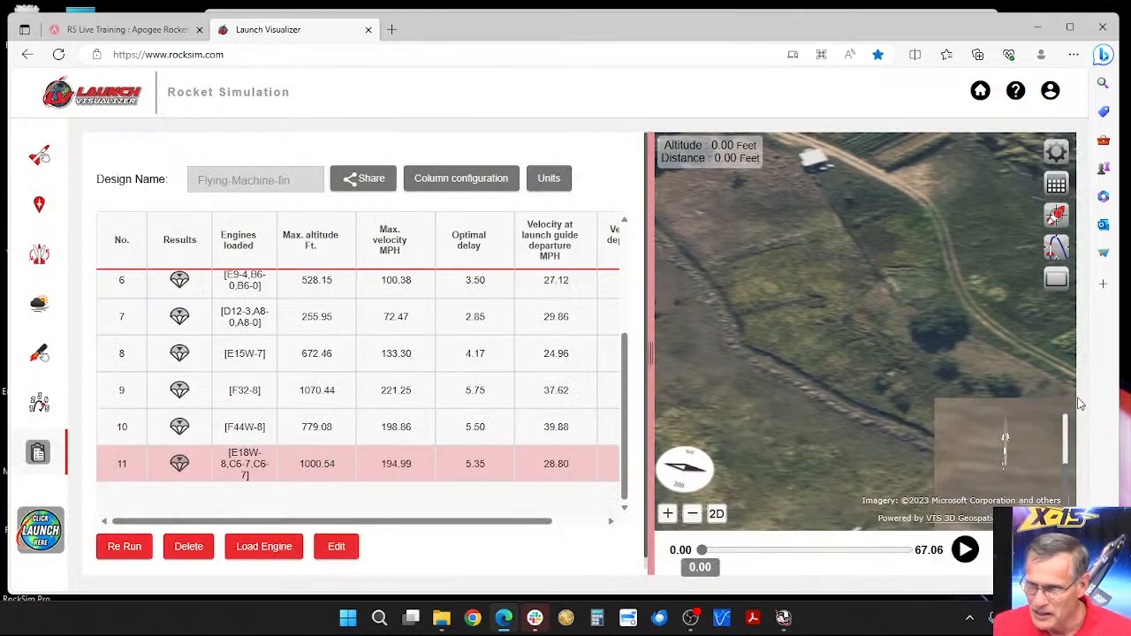